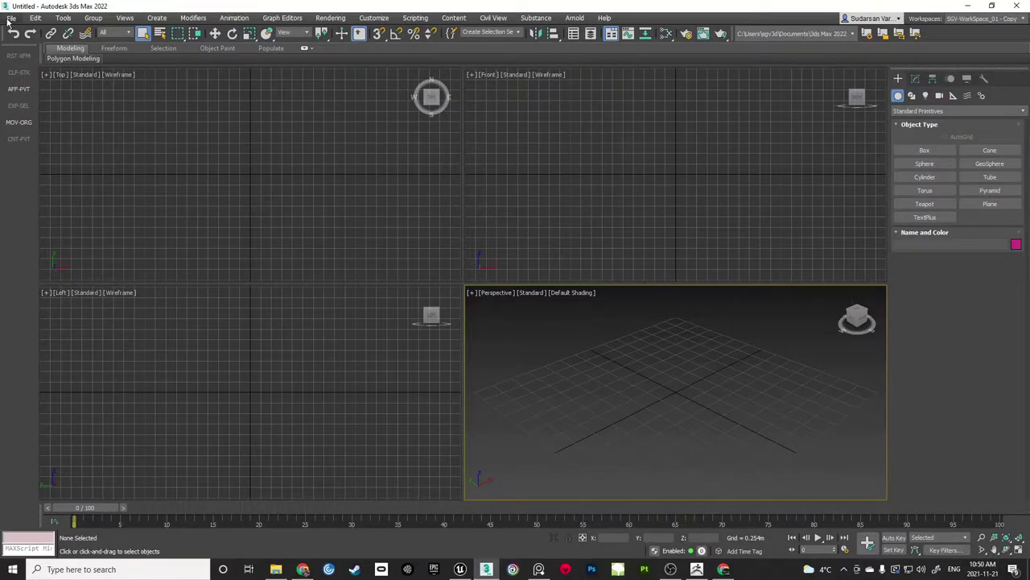
Start a file import and browse from Circus_Project_UE5 through Content, Textures, Vegetation, Trees and Tree_Stump to the Source_Meshes folder
left_click(12, 18)
mouse_move(35, 169)
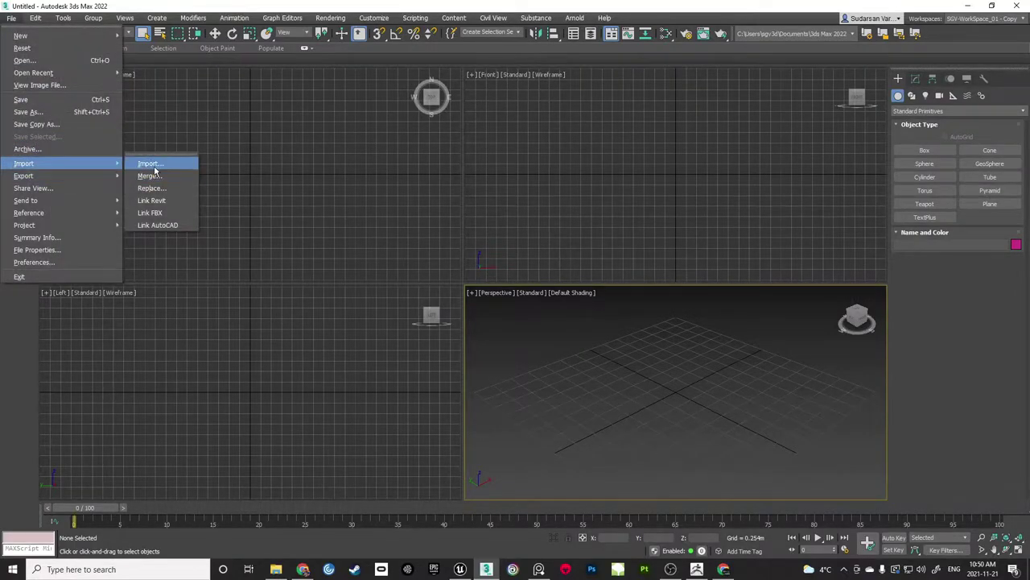
left_click(149, 163)
right_click(372, 257)
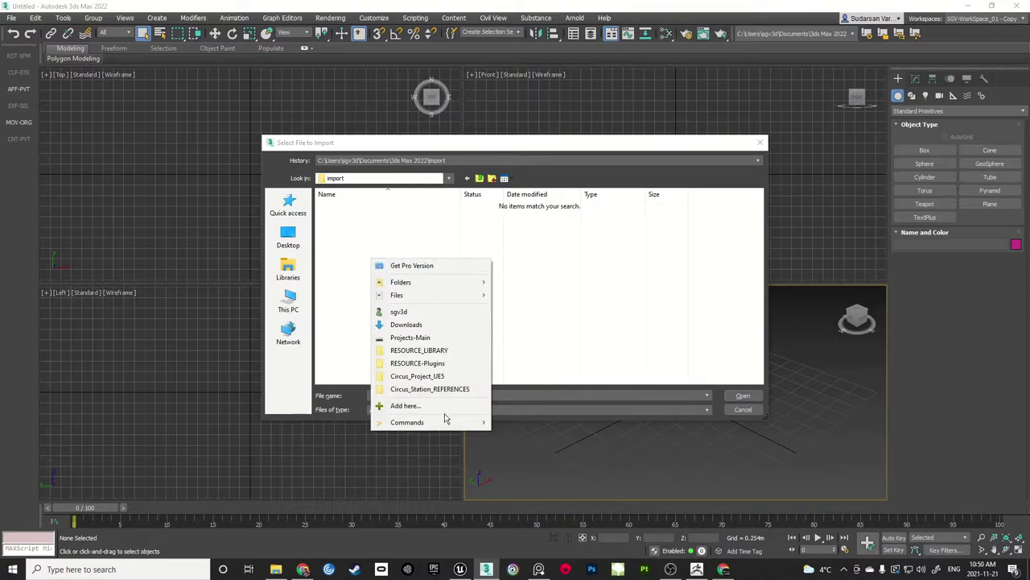
left_click(437, 375)
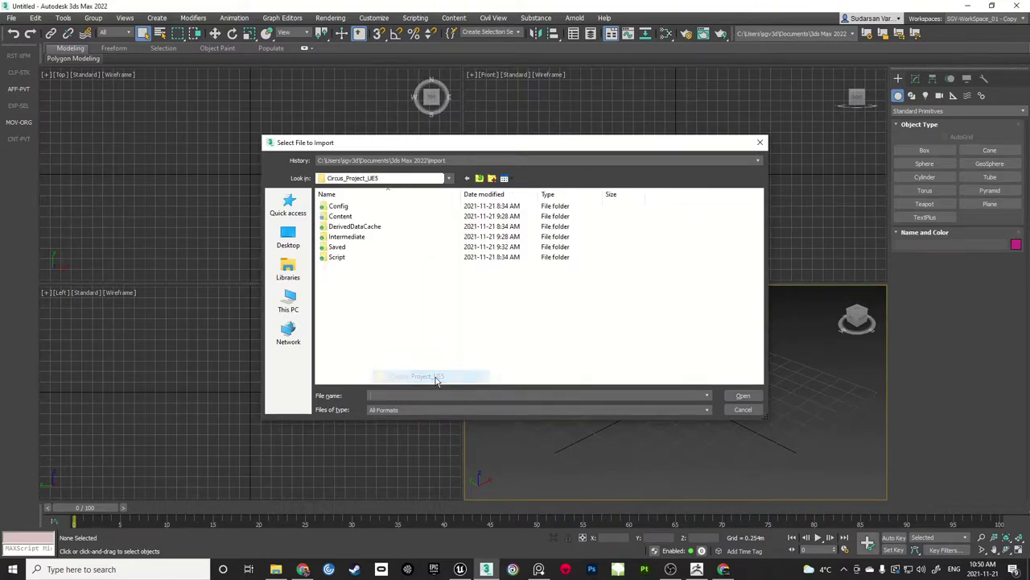
double_click(341, 216)
double_click(341, 310)
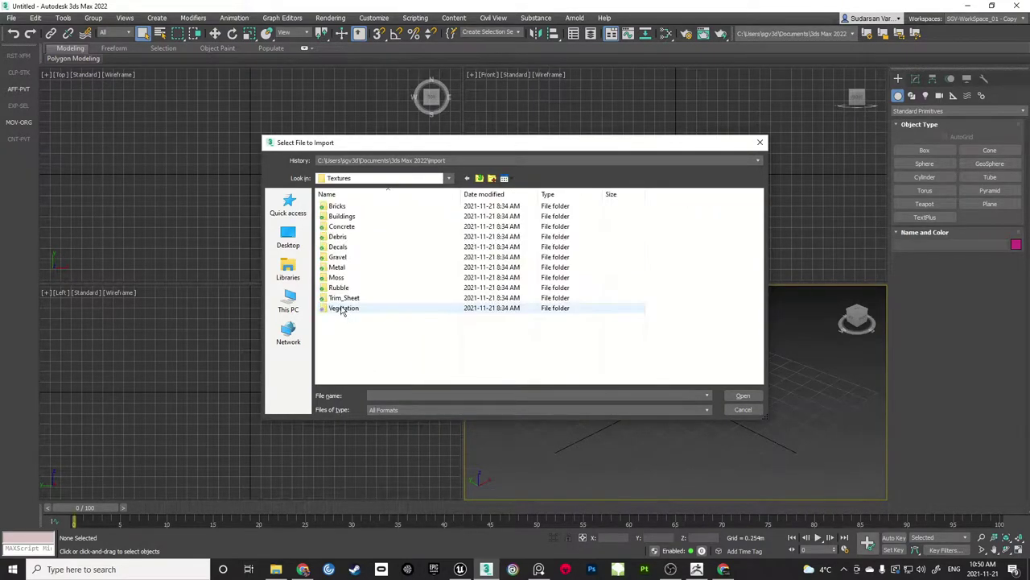
double_click(342, 310)
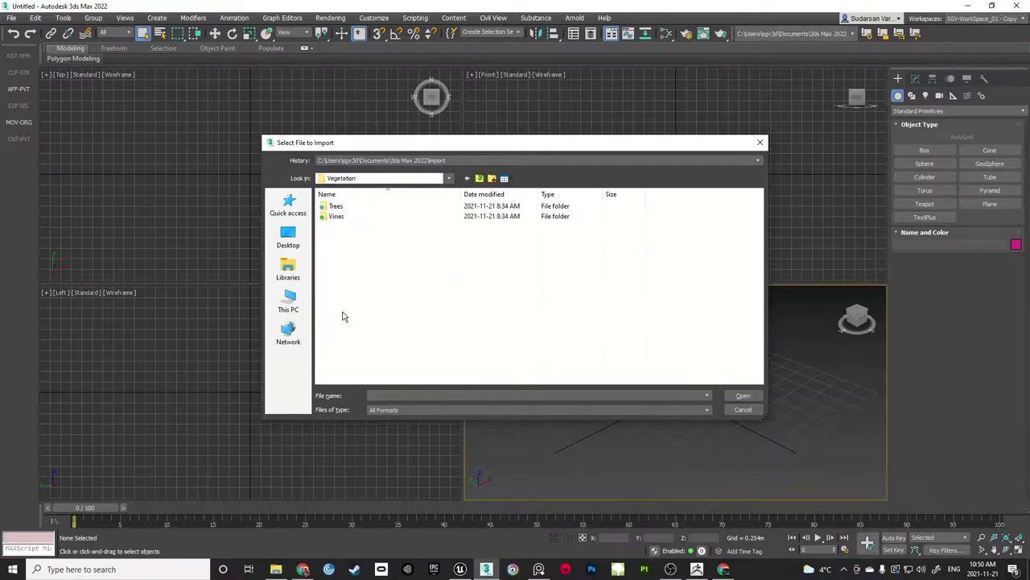
double_click(340, 207)
double_click(346, 215)
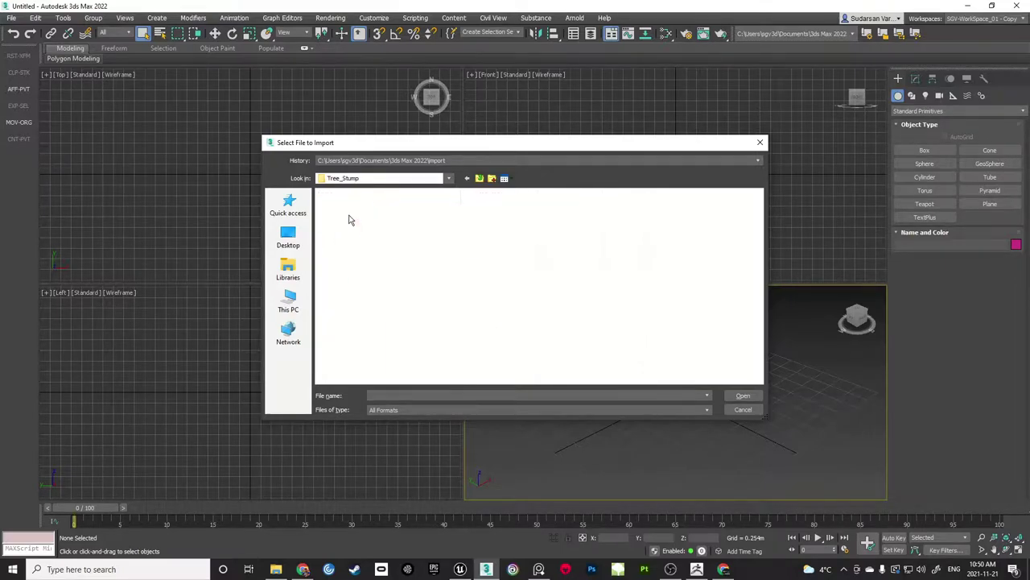
double_click(344, 217)
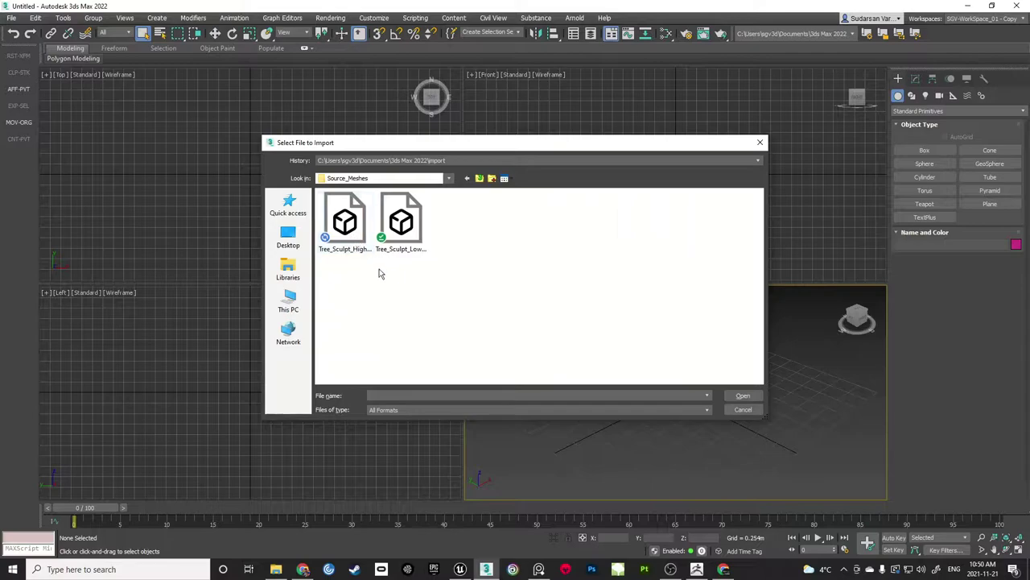
Import Tree_Sculpt_Low_Source_01.OBJ with the existing OBJ import options, skipping the missing map
left_click(401, 221)
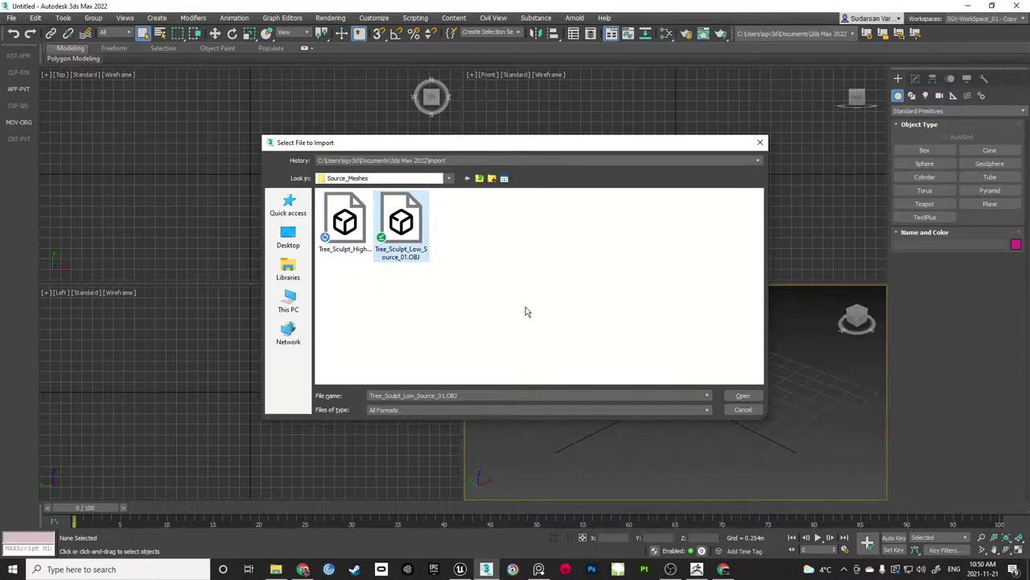
left_click(741, 396)
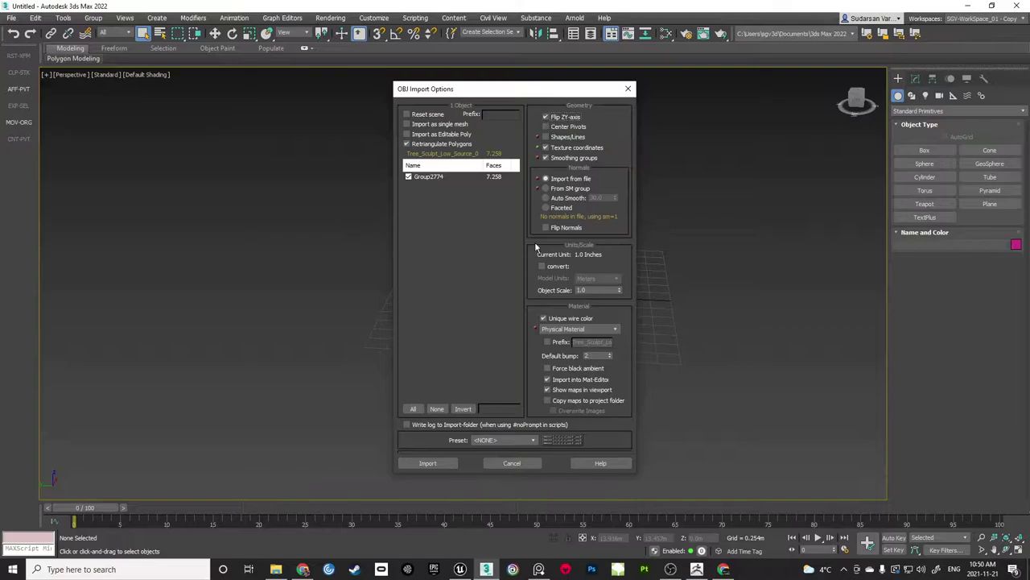
left_click(453, 464)
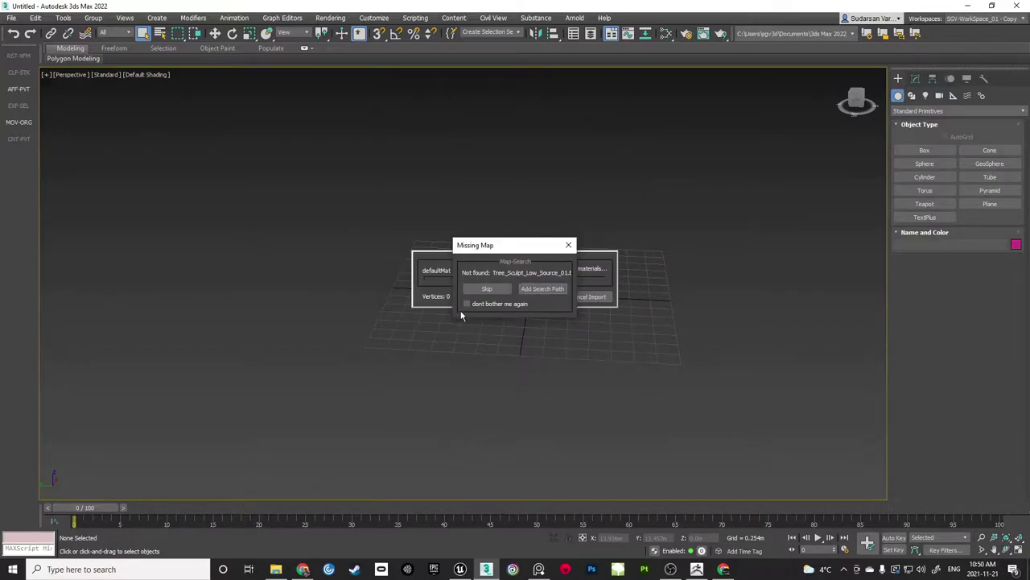
left_click(483, 288)
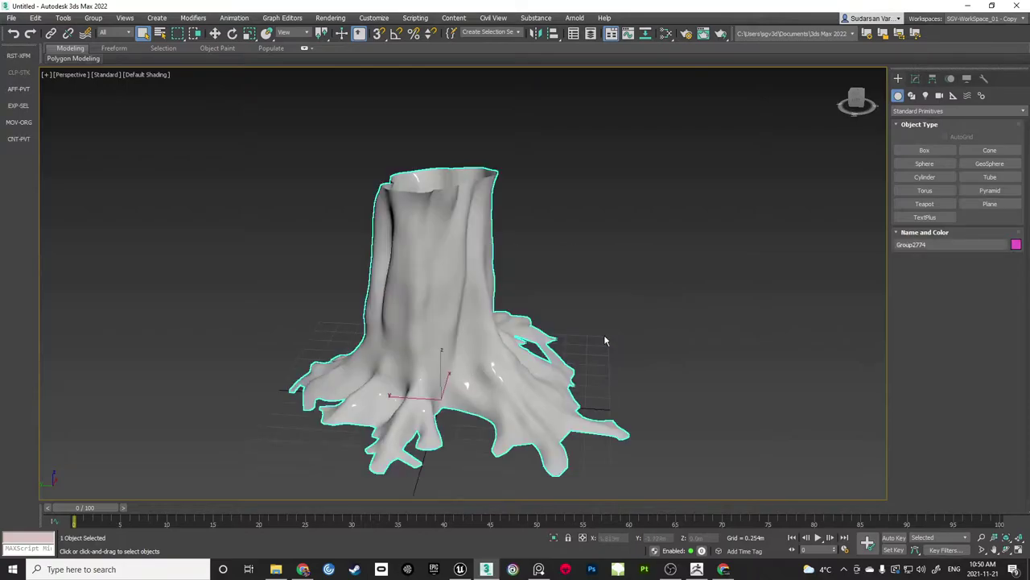
left_click(605, 339)
middle_click_drag(541, 312, 561, 261)
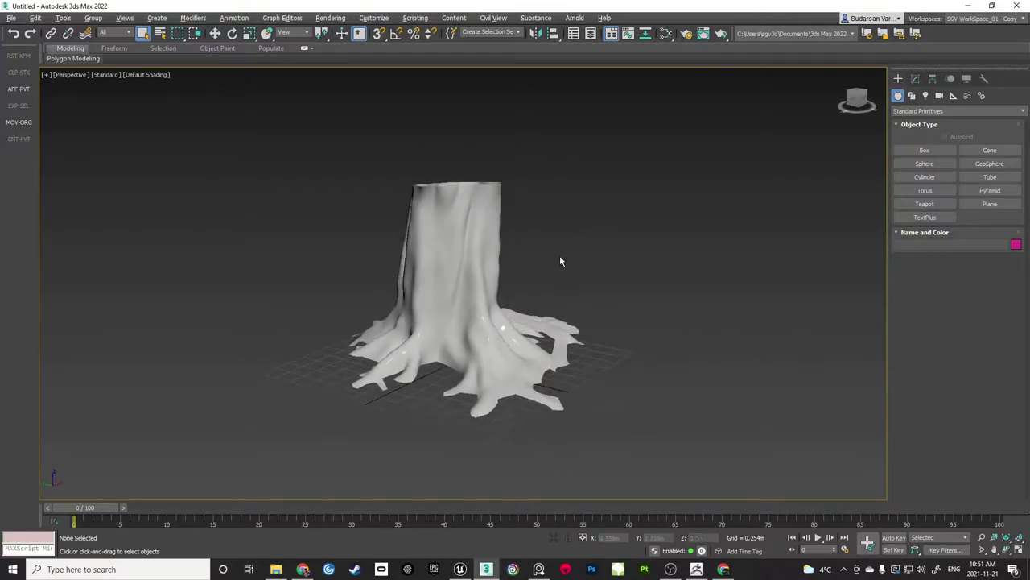
Show the Layer Explorer and dock the Command Panel, slightly widened, on the opposite side of the viewport
left_click(591, 33)
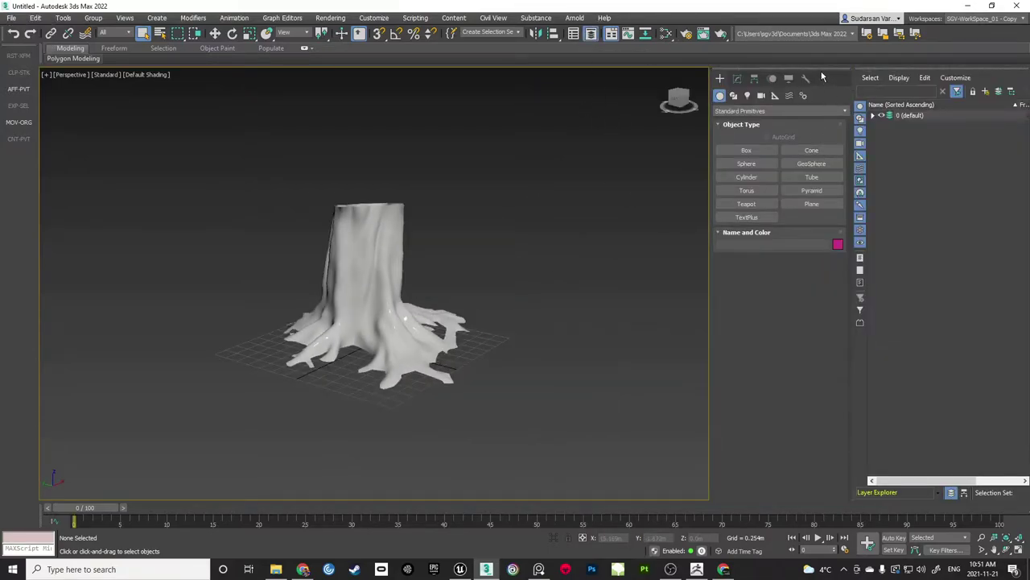
left_click_drag(821, 67, 195, 97)
right_click(185, 99)
mouse_move(266, 117)
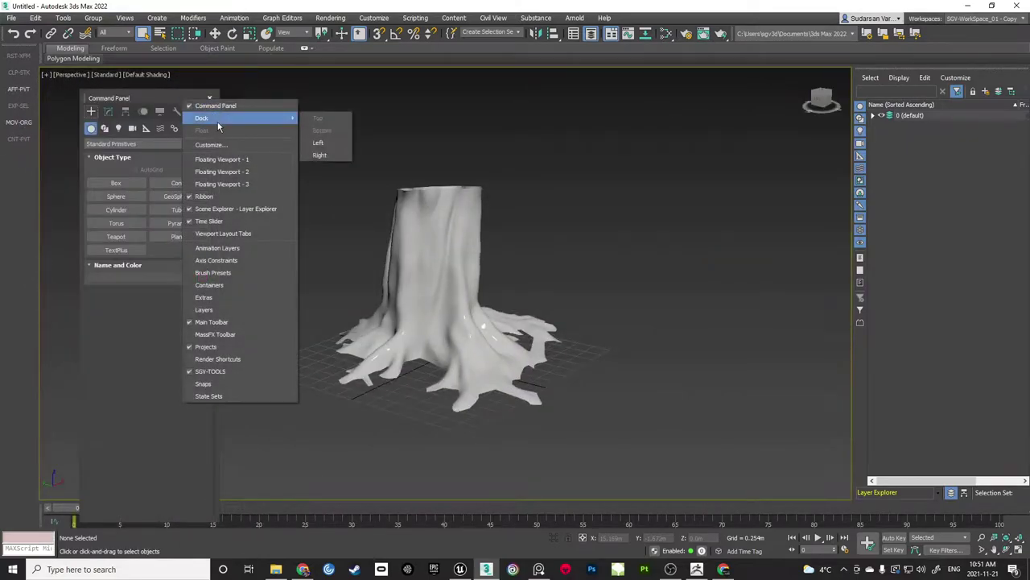
left_click(318, 145)
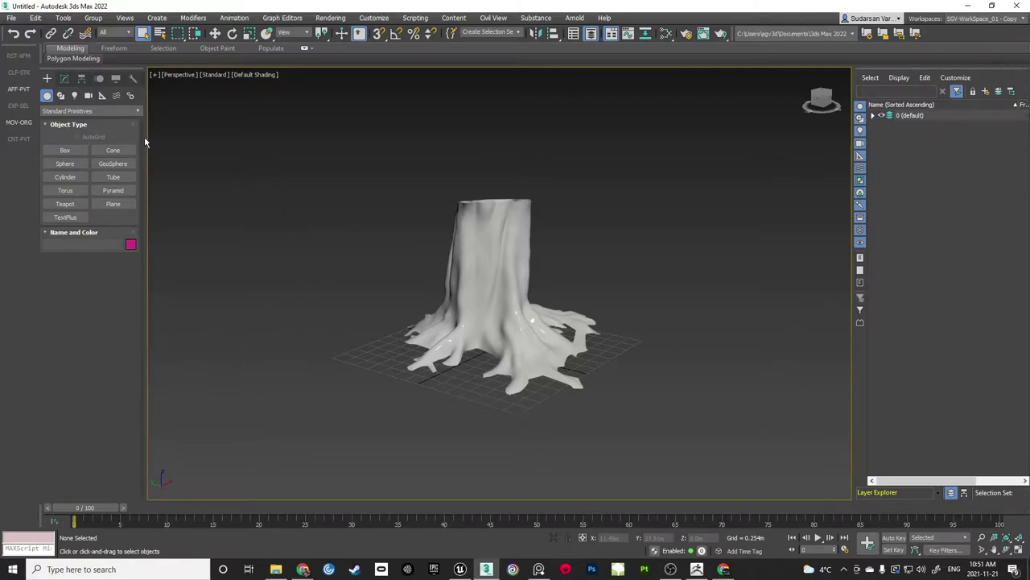
left_click_drag(148, 141, 175, 131)
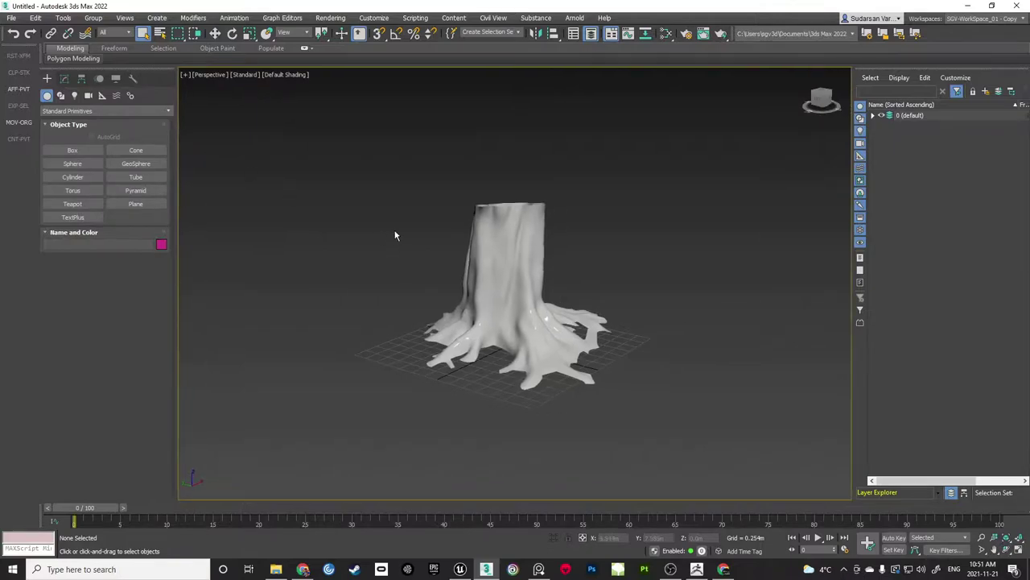
Rename the imported tree stump object in the default layer as Tree_mesh_Source_Low
middle_click_drag(506, 310, 491, 301)
scroll(491, 301, "up", 4)
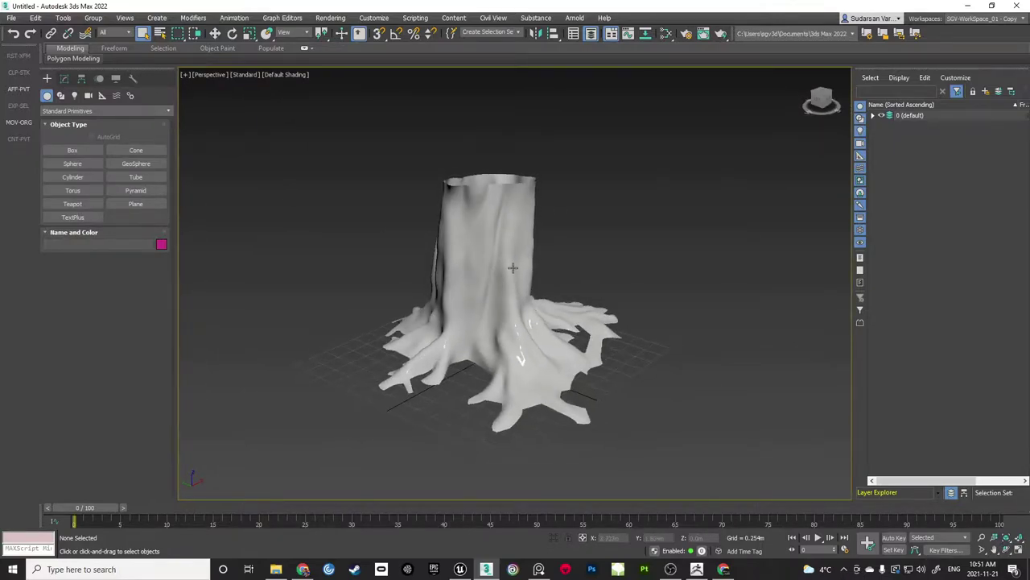
left_click(872, 116)
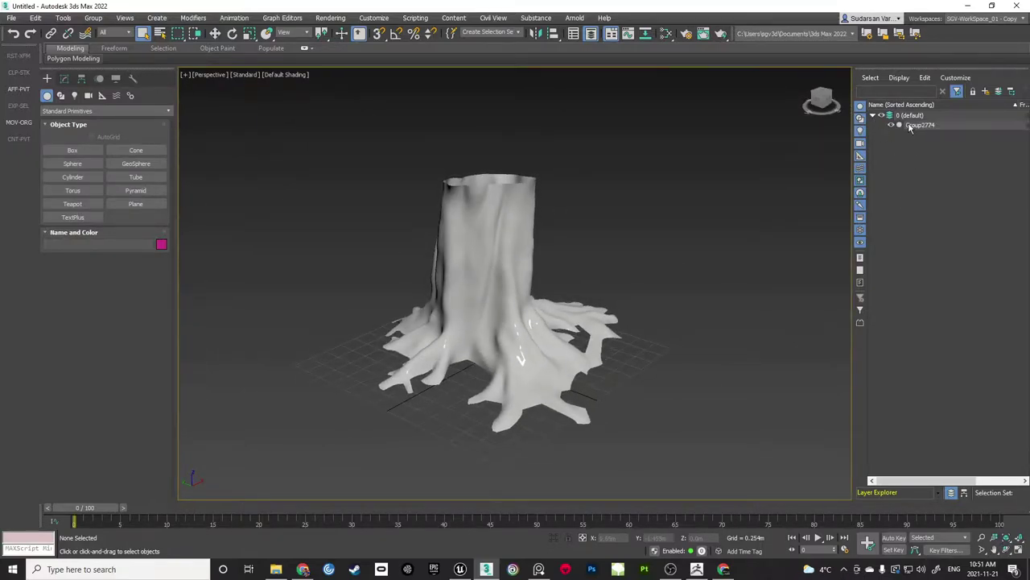
left_click(922, 126)
key("F2")
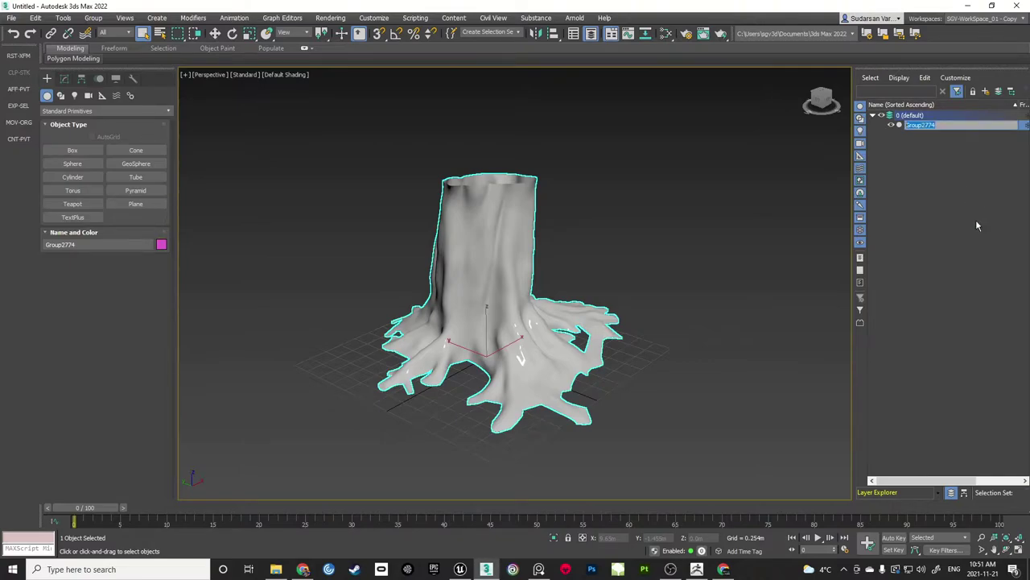
type("Tree")
type("_mesh_Source_Low")
key("Return")
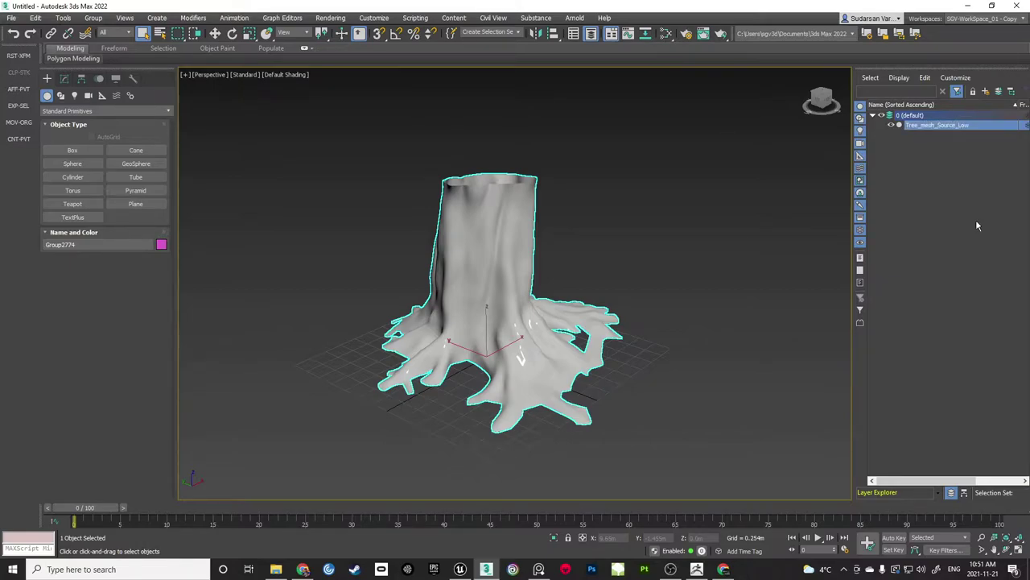
left_click(620, 255)
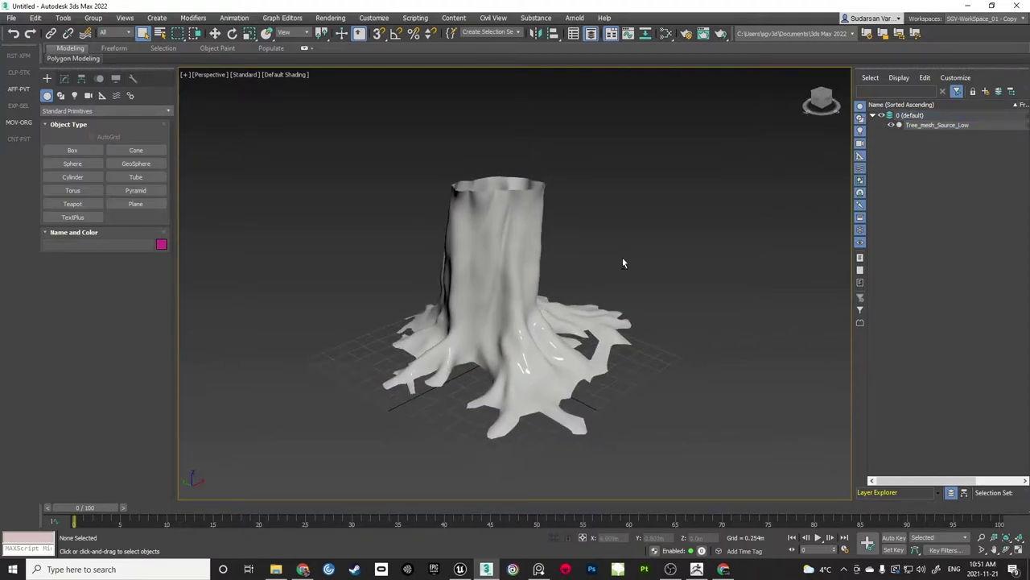
Start saving the scene and browse to the Tree_Stump folder under Circus_Project_UE5, Content, Textures, Vegetation, Trees
key("ctrl+s")
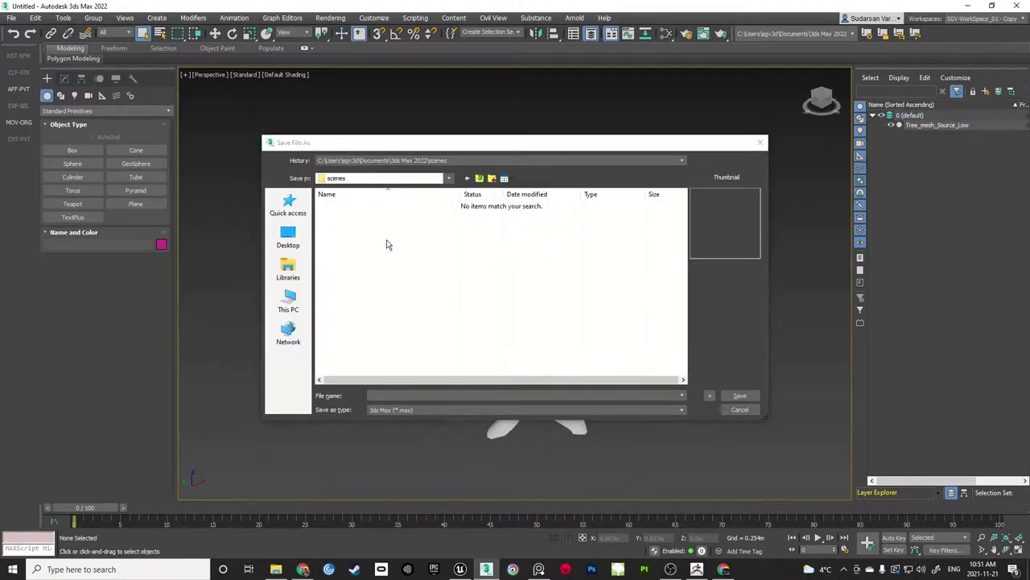
right_click(385, 241)
left_click(435, 360)
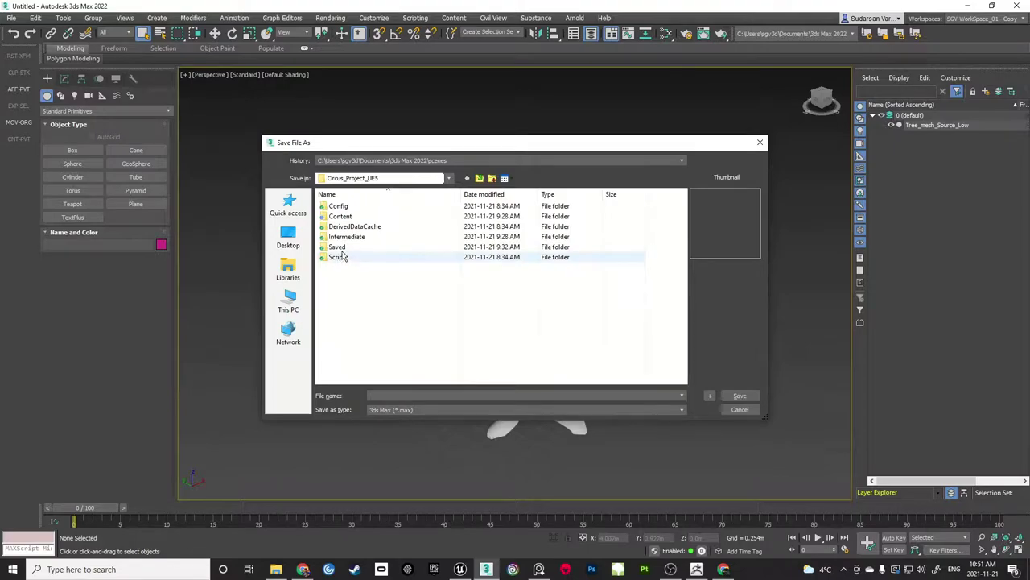
double_click(340, 216)
double_click(346, 306)
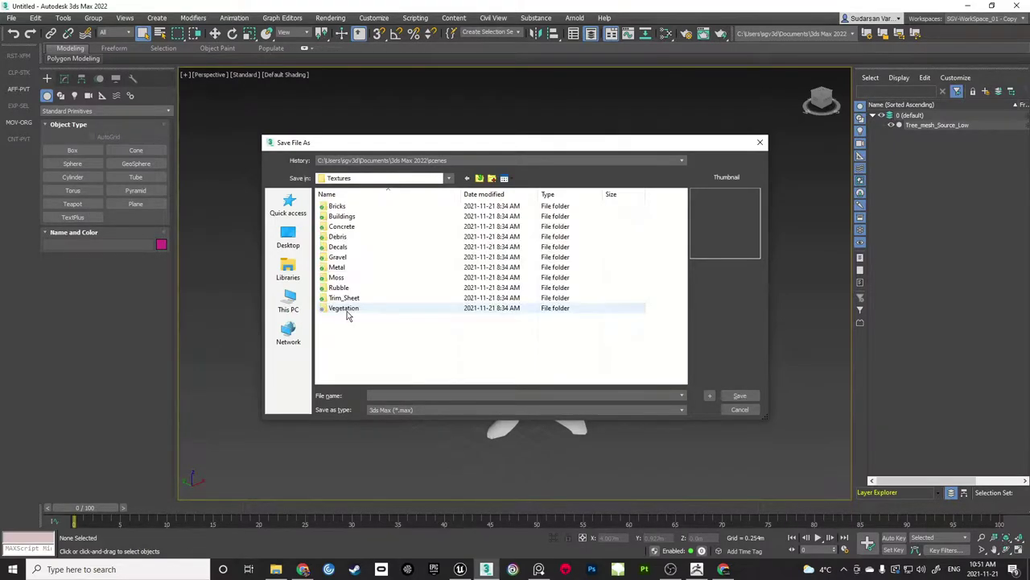
double_click(342, 309)
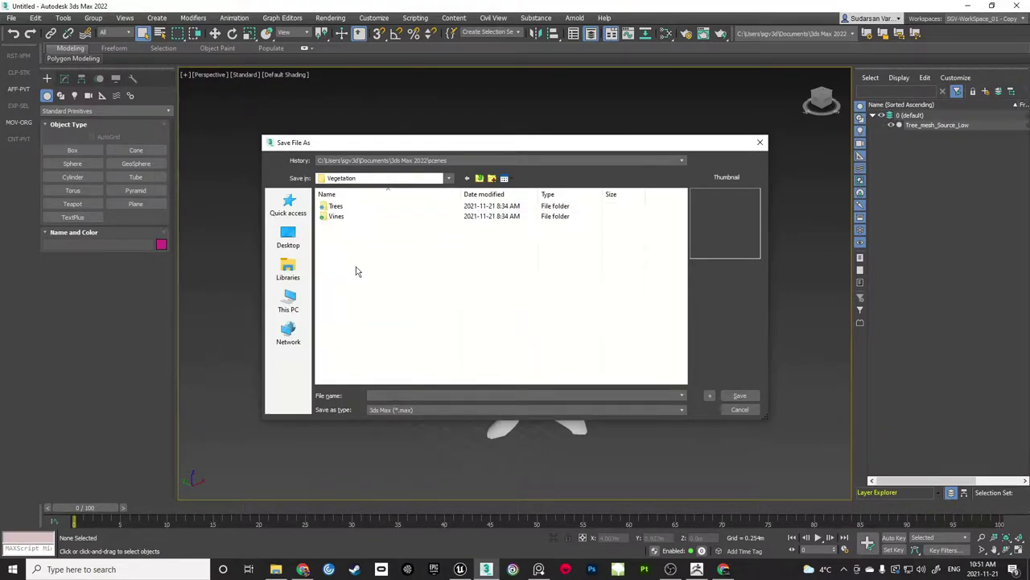
double_click(333, 206)
double_click(338, 217)
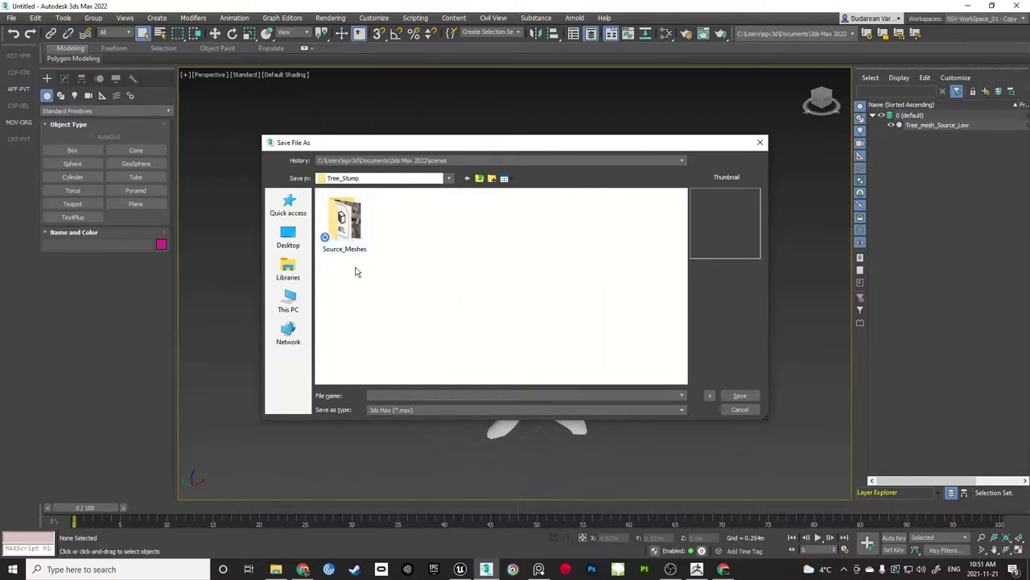
Save the scene in the Tree_Stump folder as Tree_Mesh_Source_01 in 3ds Max format
left_click(424, 394)
type("Tree")
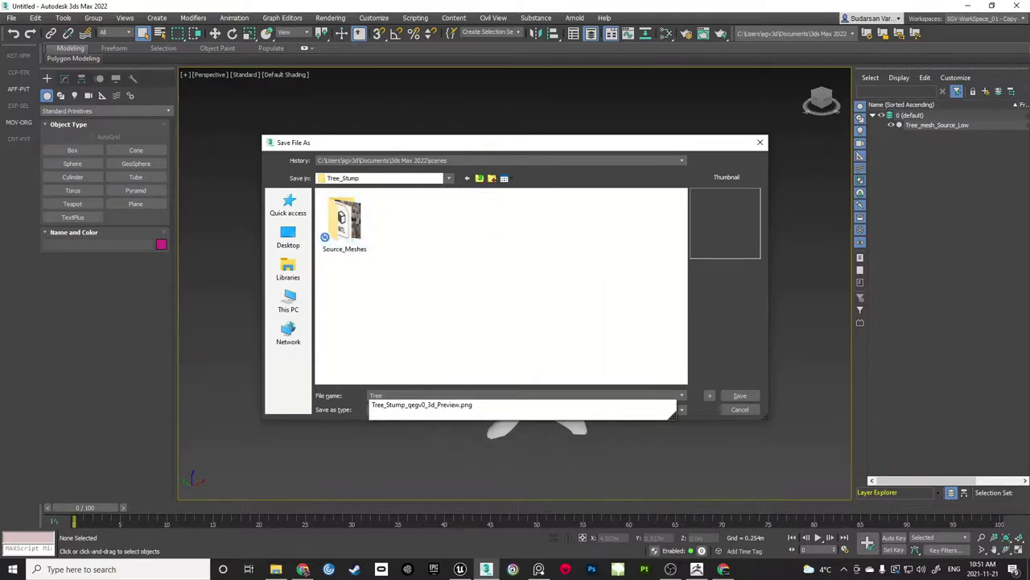
type("_Mesh_Sour")
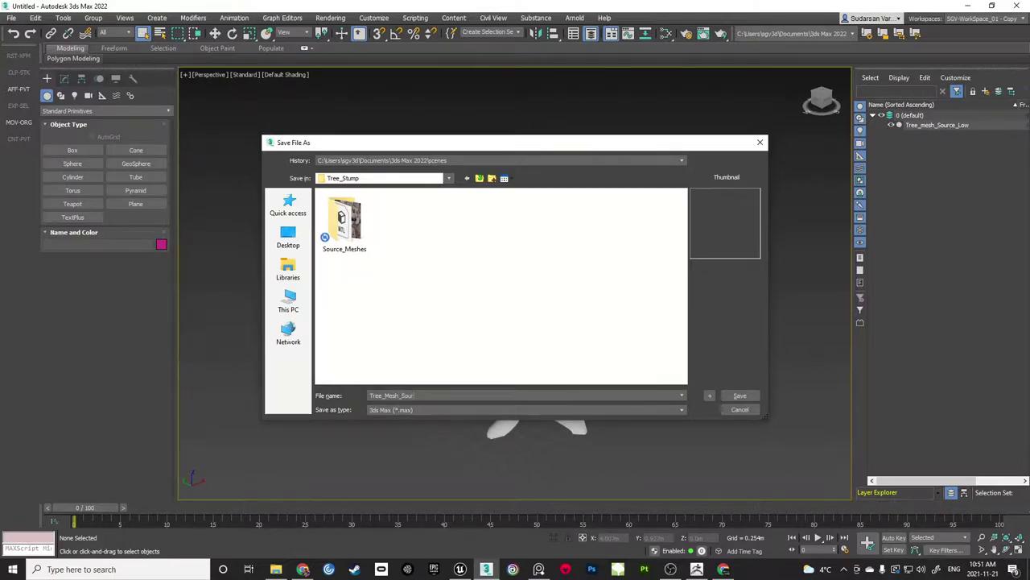
type("ce_01")
key("Return")
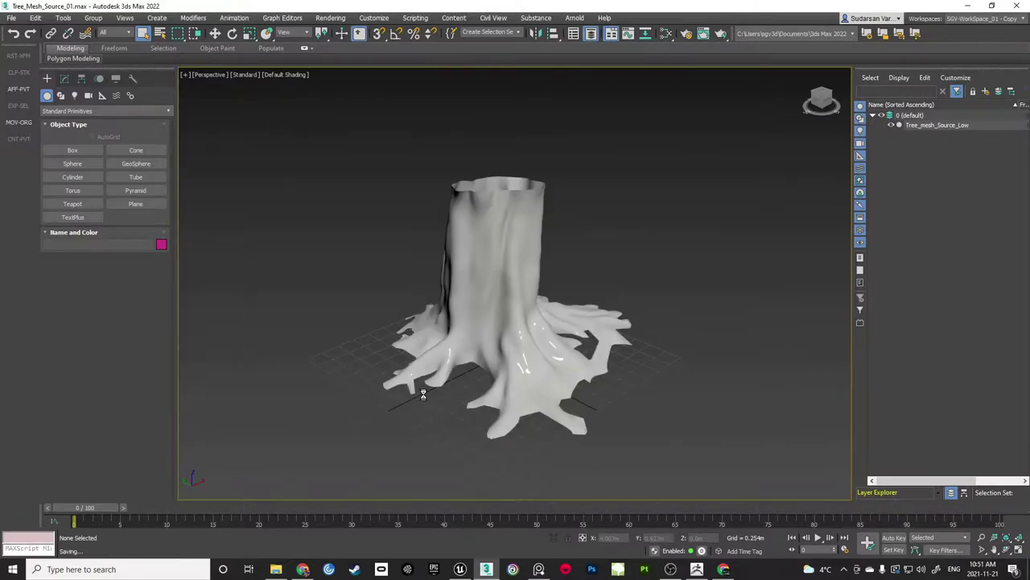
mouse_move(500, 318)
middle_mouse_down("alt")
mouse_move(491, 307)
mouse_move(505, 300)
mouse_move(502, 287)
middle_mouse_up("alt")
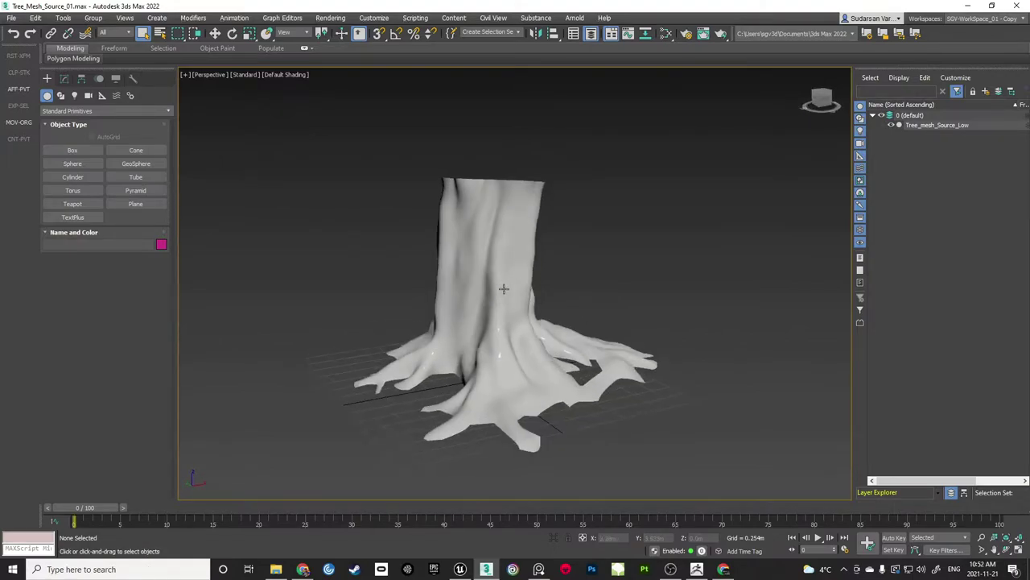
key("F4")
key("F4")
middle_click_drag(593, 278, 604, 270, "alt")
Import Tree_Sculpt_High_Source_01.OBJ from the Source_Meshes folder with the existing OBJ import options
left_click(12, 18)
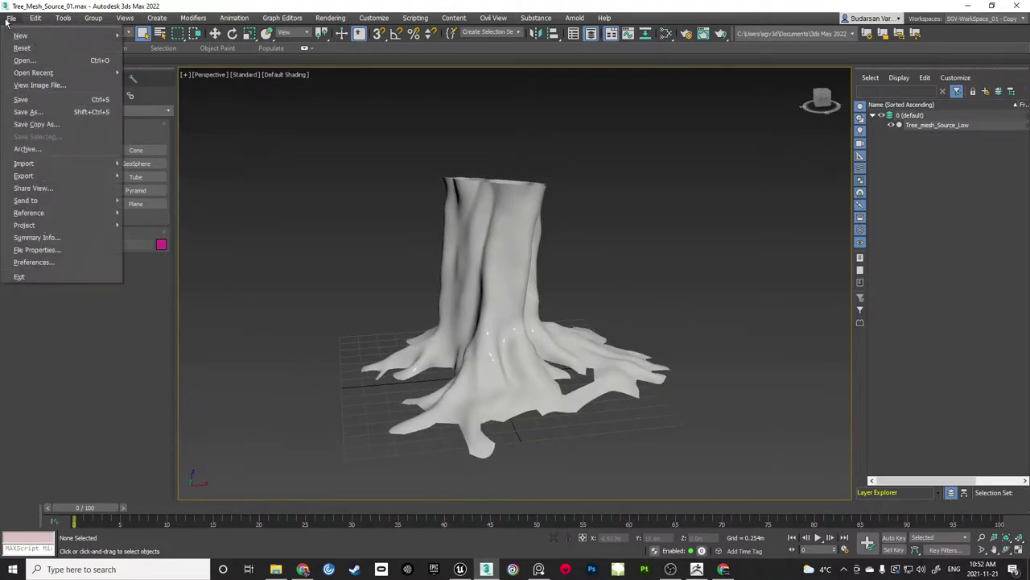
mouse_move(24, 166)
left_click(150, 164)
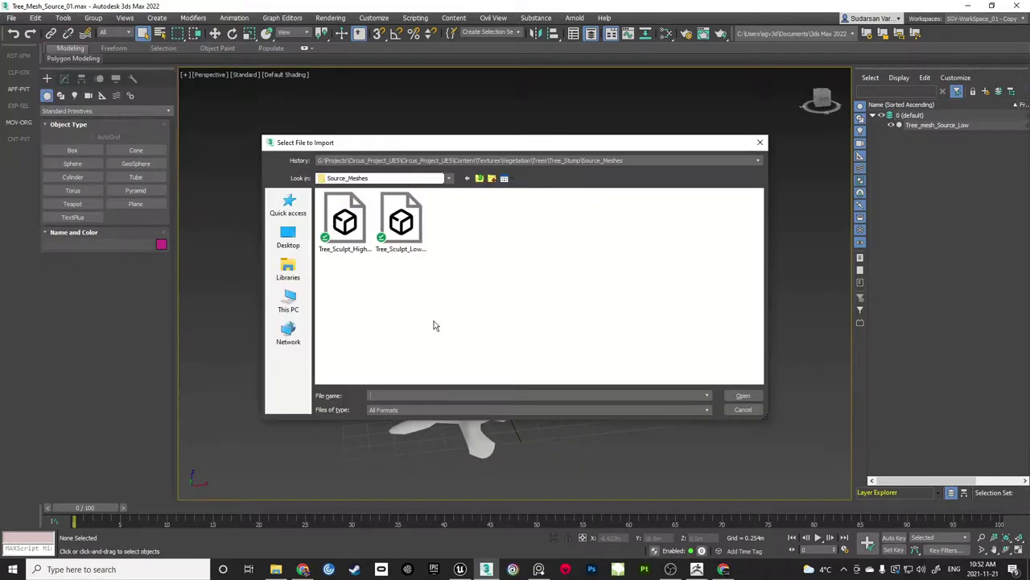
left_click(346, 225)
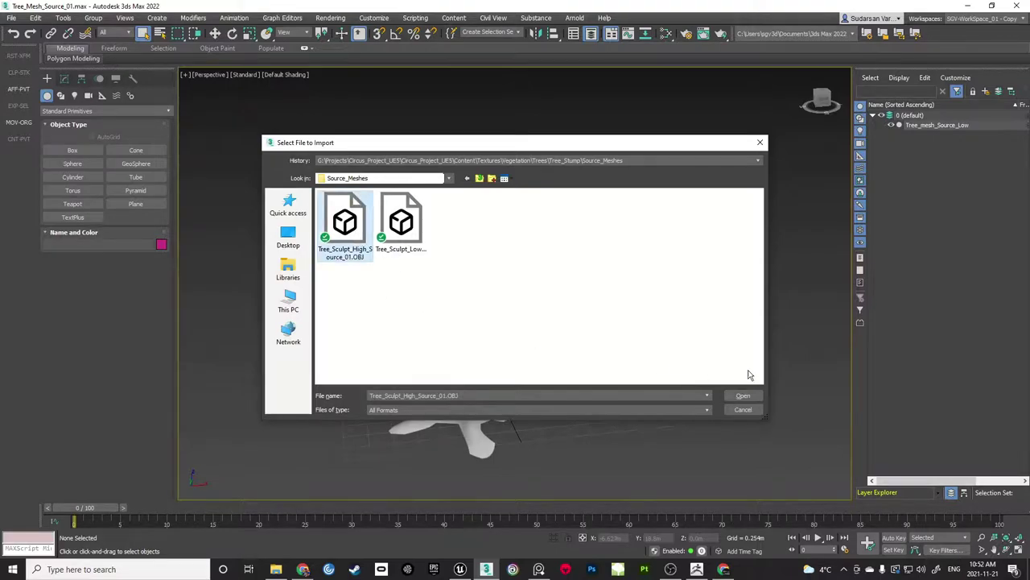
left_click(743, 395)
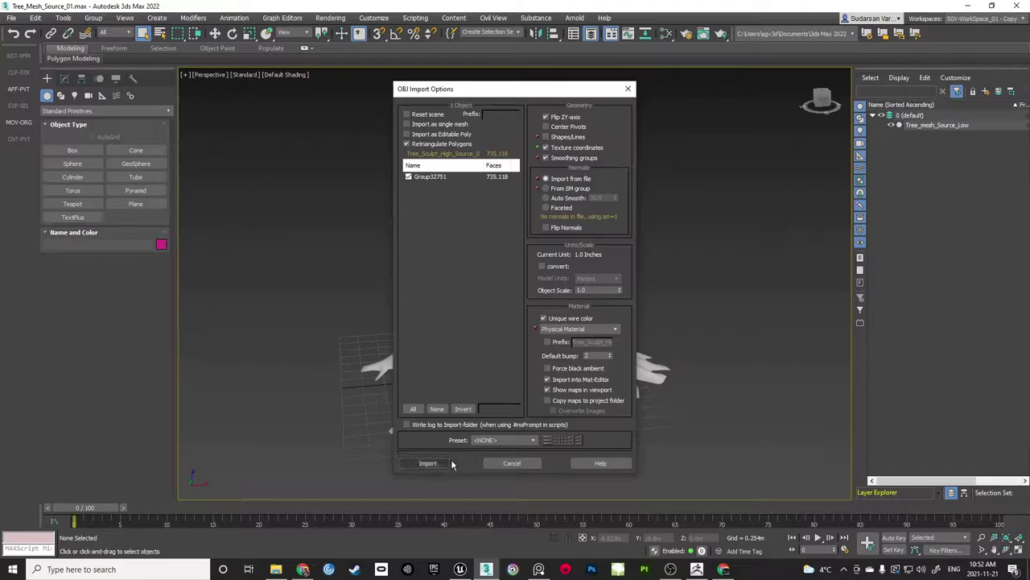
left_click(427, 463)
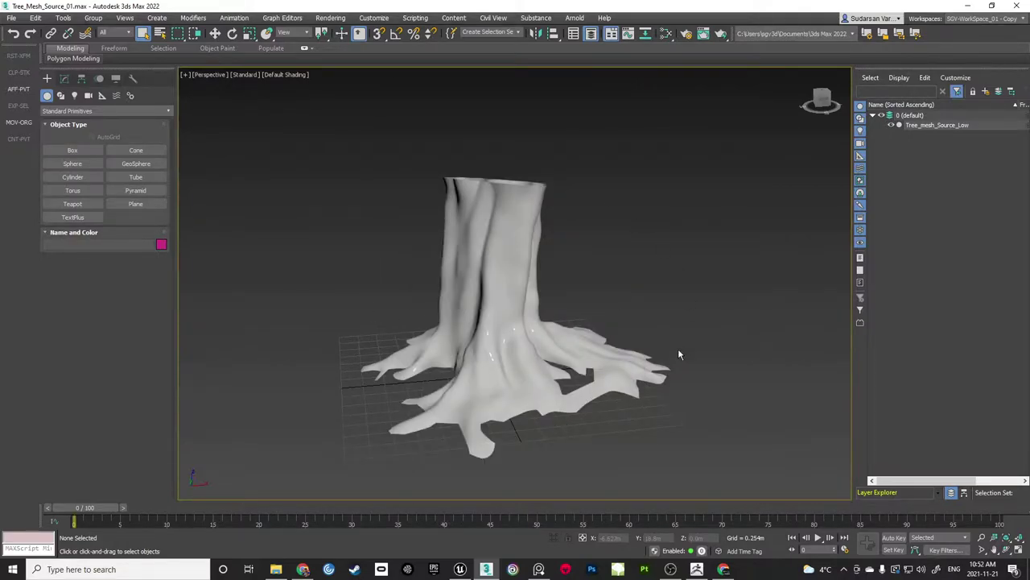
Hide Tree_mesh_Source_Low and inspect the imported high-resolution stump's bark and roots up close and from another angle
left_click(636, 283)
mouse_move(592, 290)
middle_mouse_down("alt")
mouse_move(570, 286)
mouse_move(598, 281)
middle_mouse_up("alt")
scroll(547, 304, "up", 5)
scroll(525, 298, "down", 4)
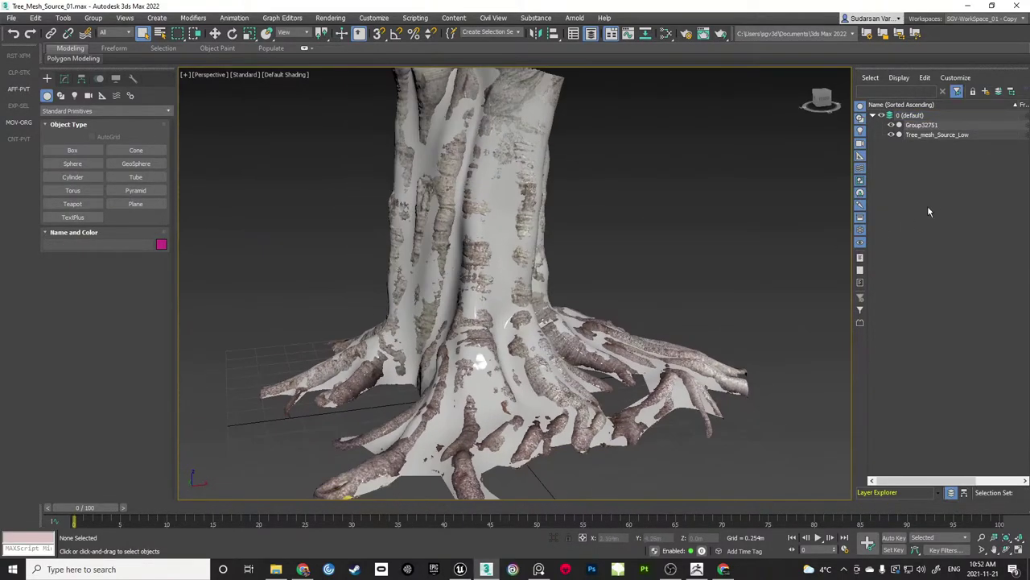
left_click(892, 135)
scroll(470, 245, "up", 5)
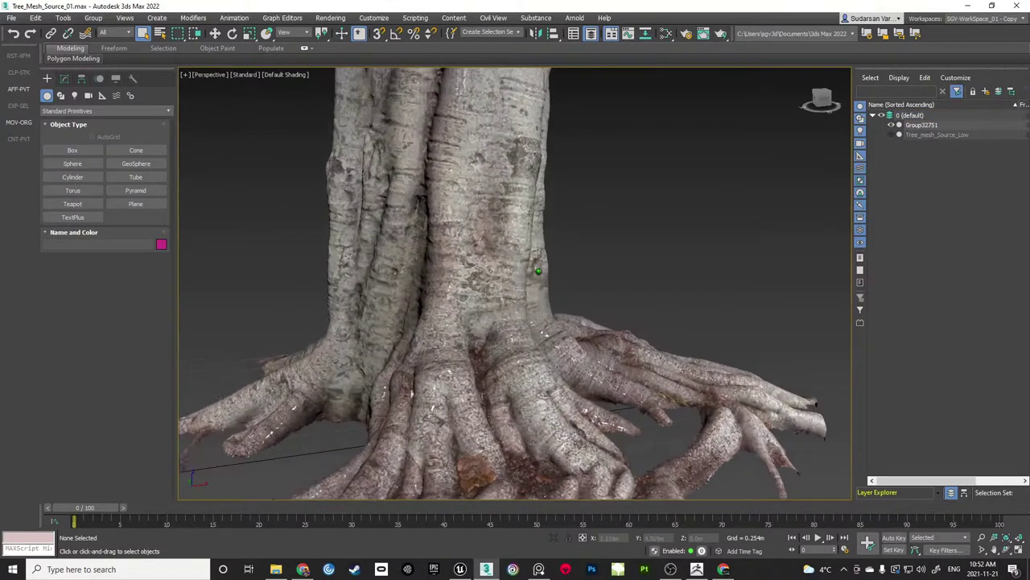
scroll(470, 245, "down", 5)
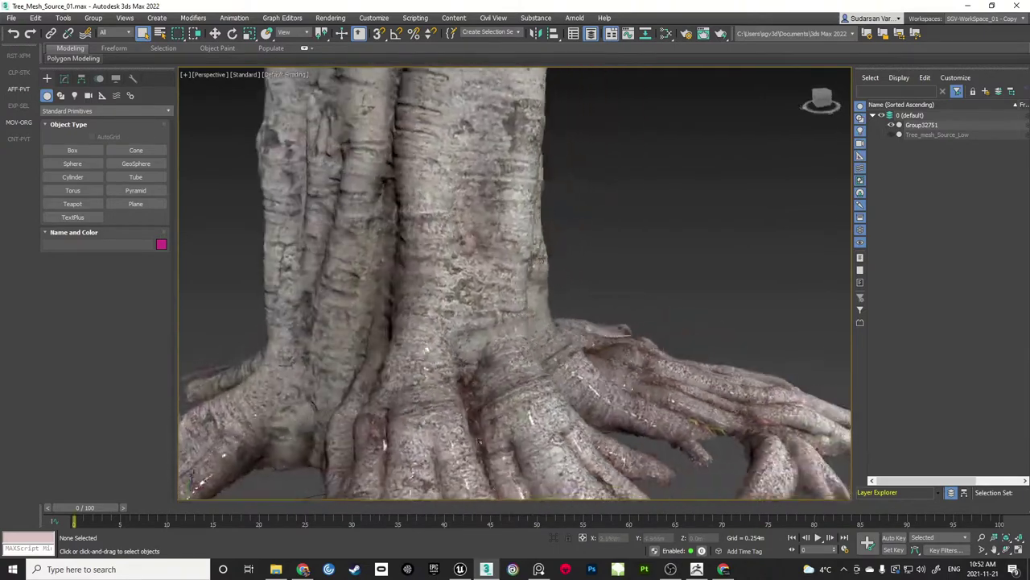
middle_click_drag(584, 314, 556, 253, "alt")
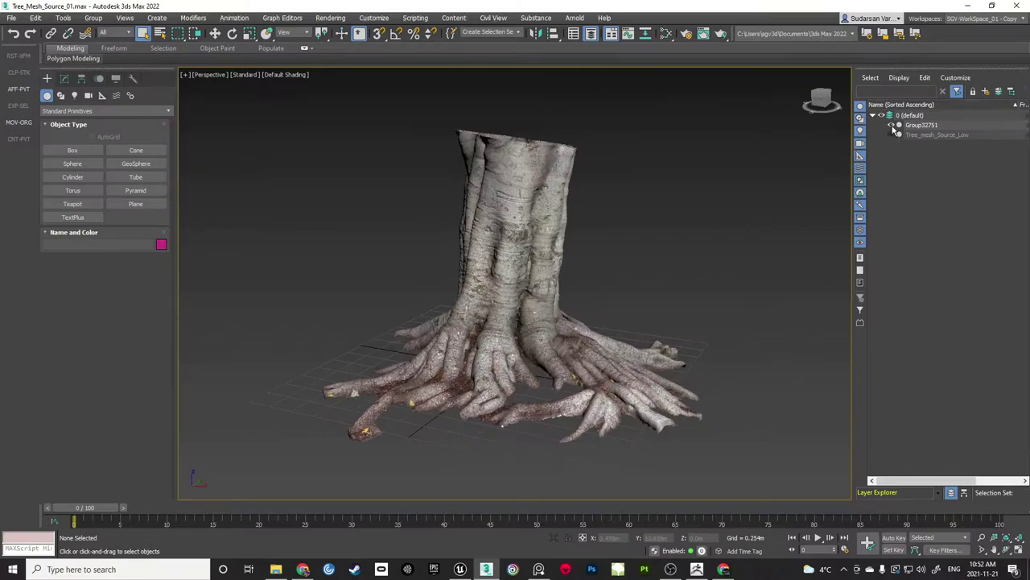
Rename the imported high-resolution stump Tree_mesh_Source_High, reusing the low mesh's name, and clear the selection
left_click(918, 135)
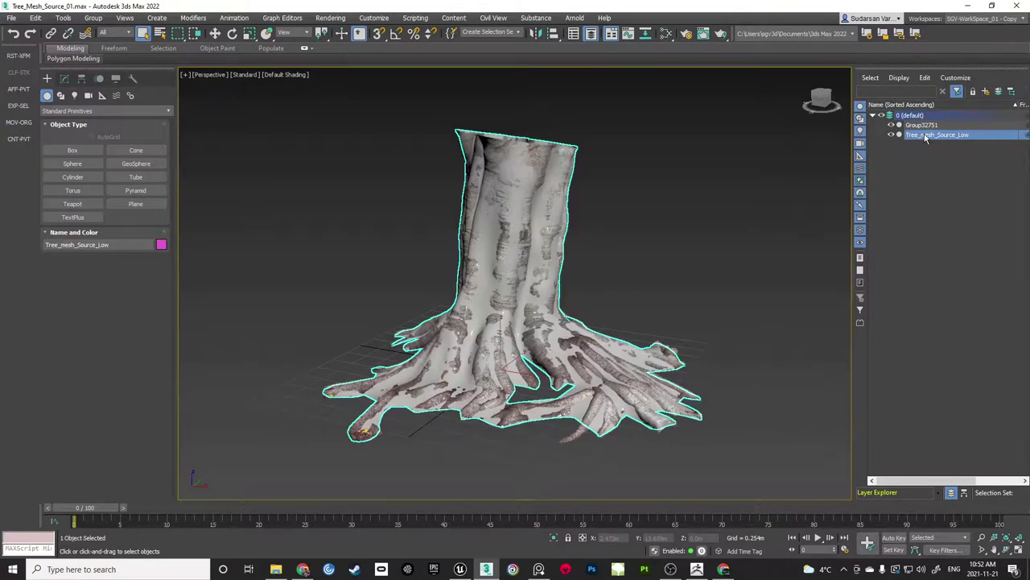
left_click(926, 135)
key("ctrl+c")
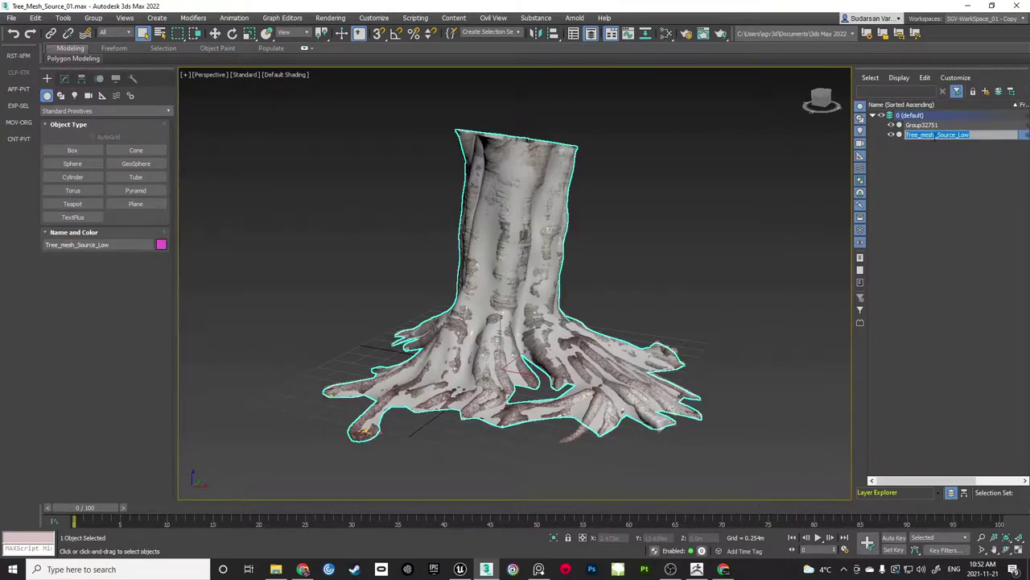
left_click(952, 125)
left_click(934, 126)
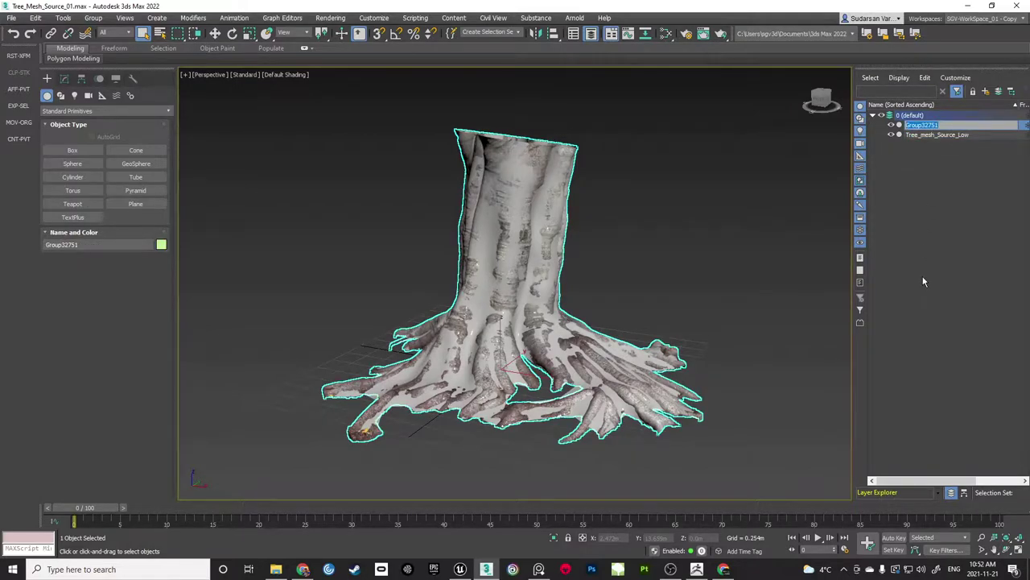
key("ctrl+v")
key("Return")
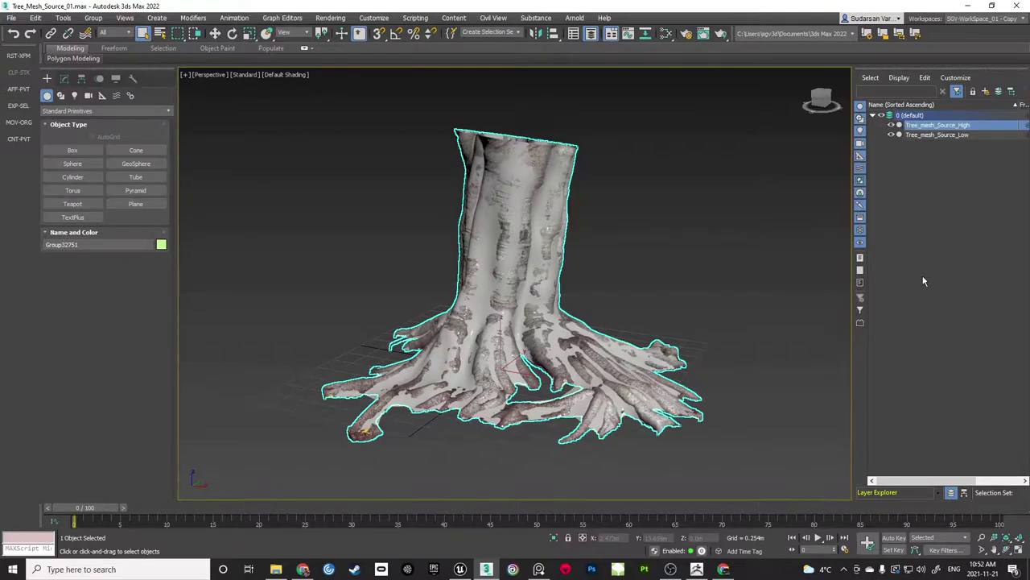
left_click(825, 258)
Configure the viewport statistics to show only the triangle count for the selection, and display them in the active view
middle_click_drag(631, 255, 621, 262, "alt")
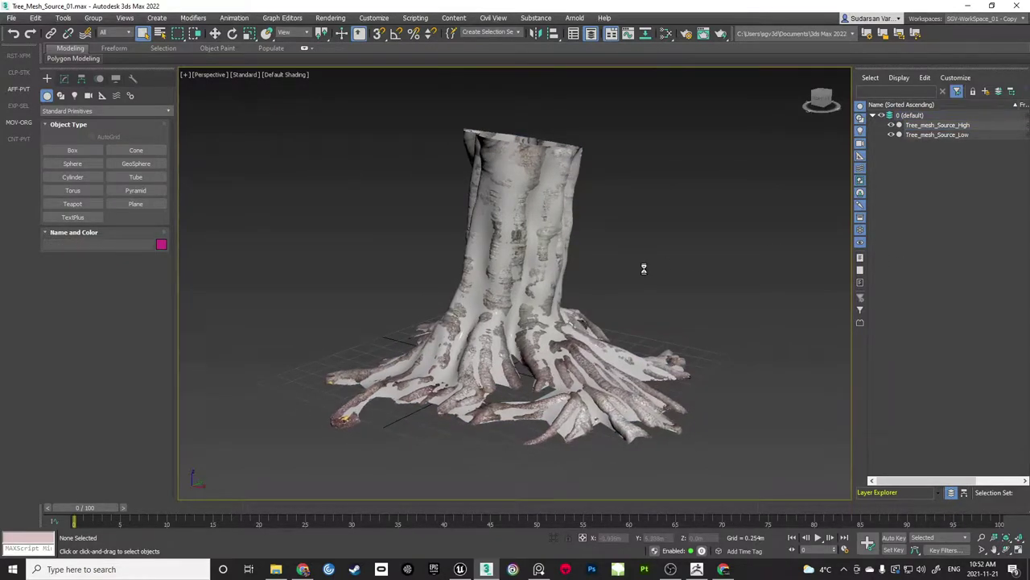
left_click(185, 75)
left_click(269, 234)
left_click(553, 160)
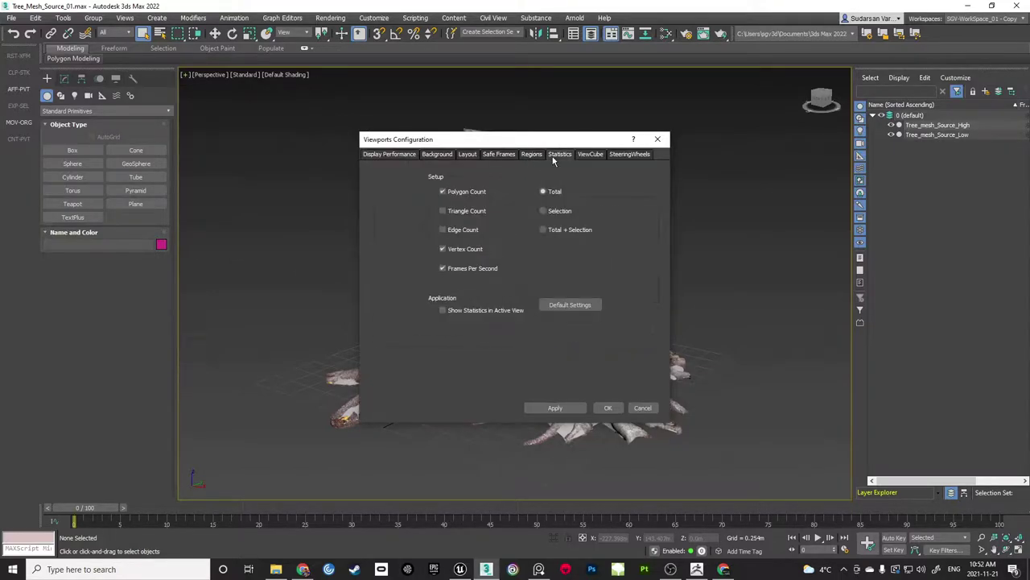
left_click(443, 211)
left_click(564, 216)
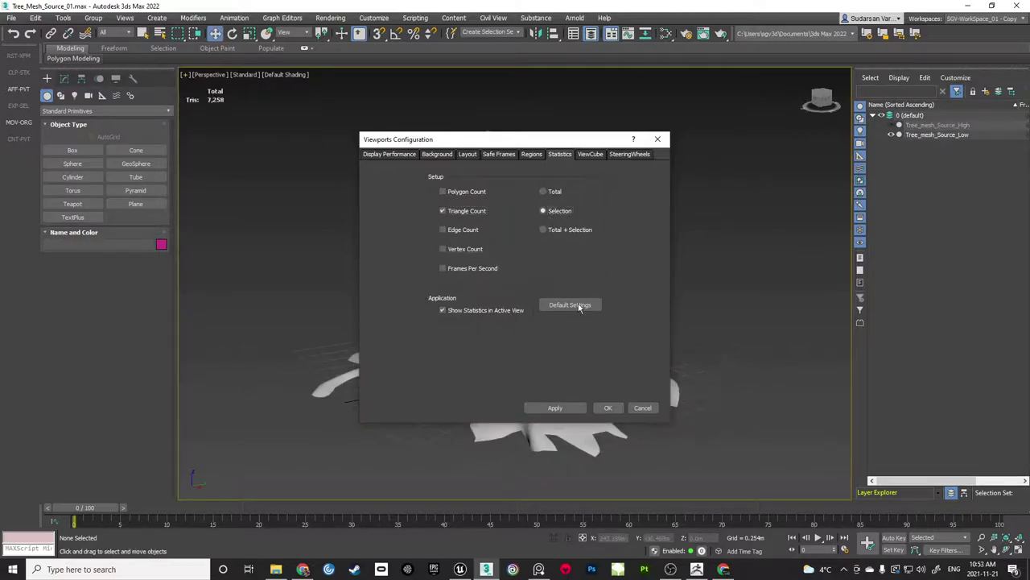
left_click(604, 409)
Check the triangle counts of Tree_mesh_Source_Low and Tree_mesh_Source_High, hiding the low mesh and showing the high one
left_click(939, 135)
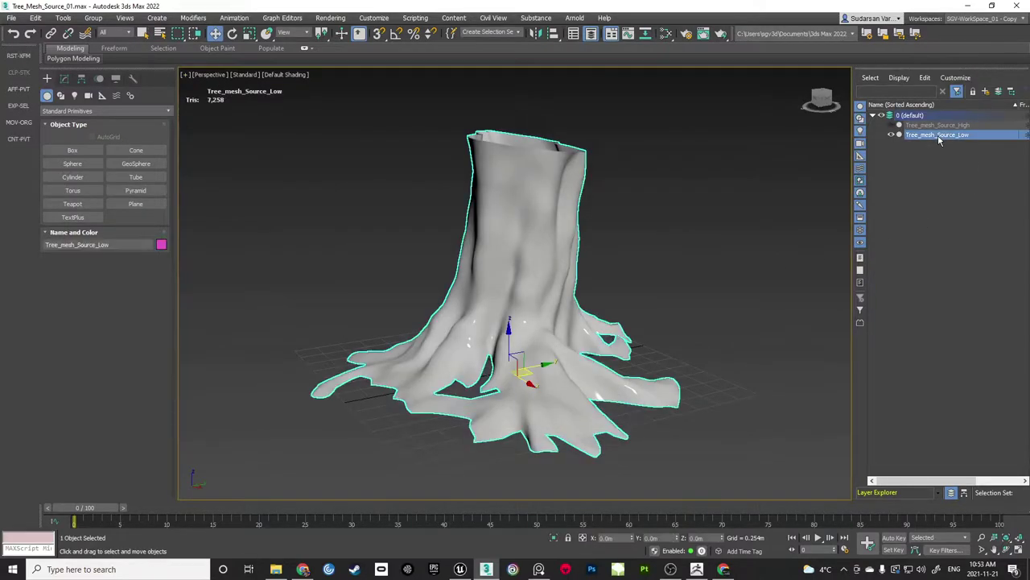
middle_click_drag(337, 259, 406, 243, "alt")
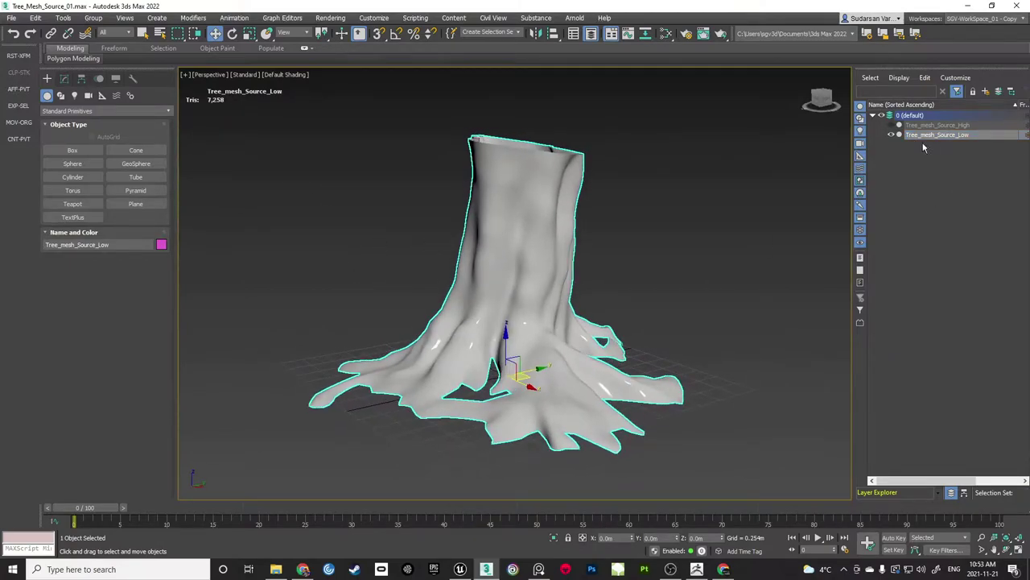
left_click(891, 136)
left_click(891, 126)
left_click(915, 125)
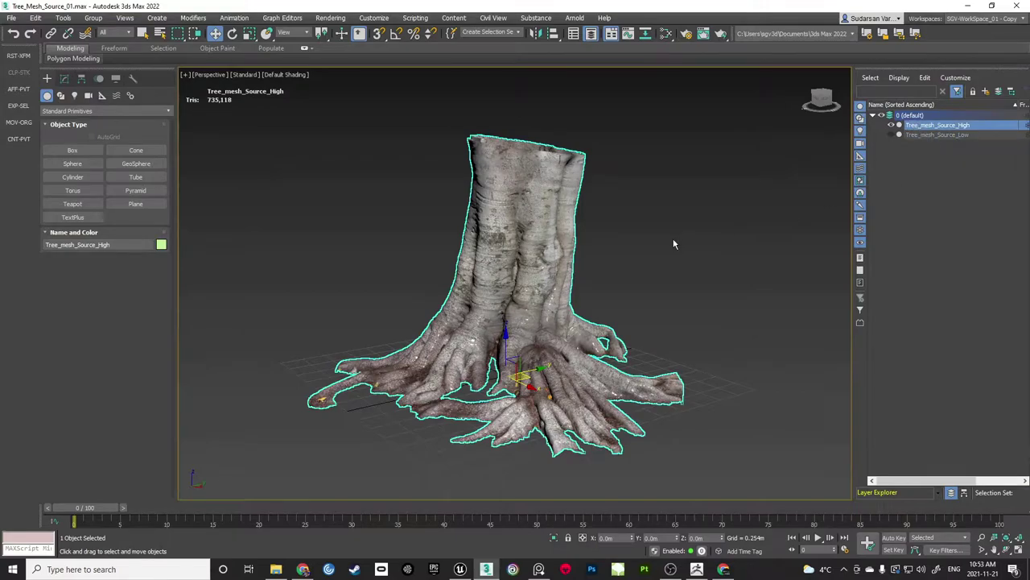
Deselect the high-resolution stump and examine its trunk and root detail up close from several angles
middle_click_drag(674, 244, 662, 246, "alt")
left_click(412, 264)
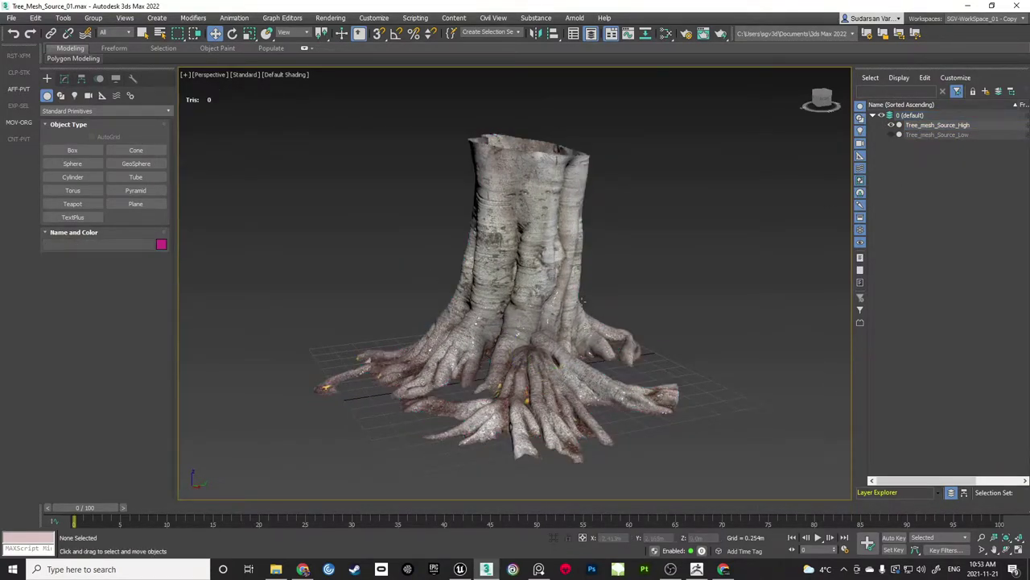
scroll(537, 311, "up", 6)
scroll(557, 254, "down", 5)
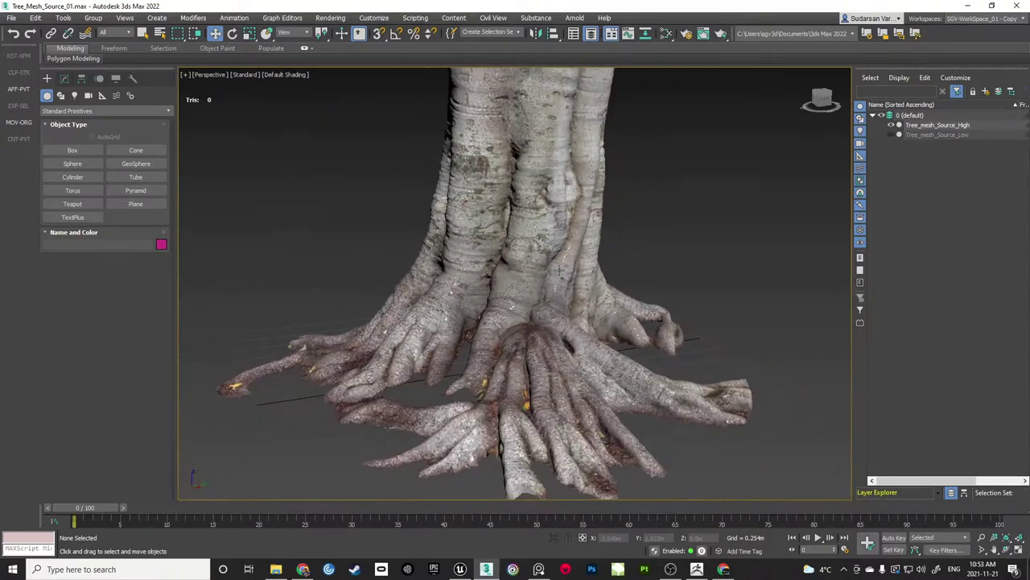
middle_click_drag(557, 253, 511, 222, "alt")
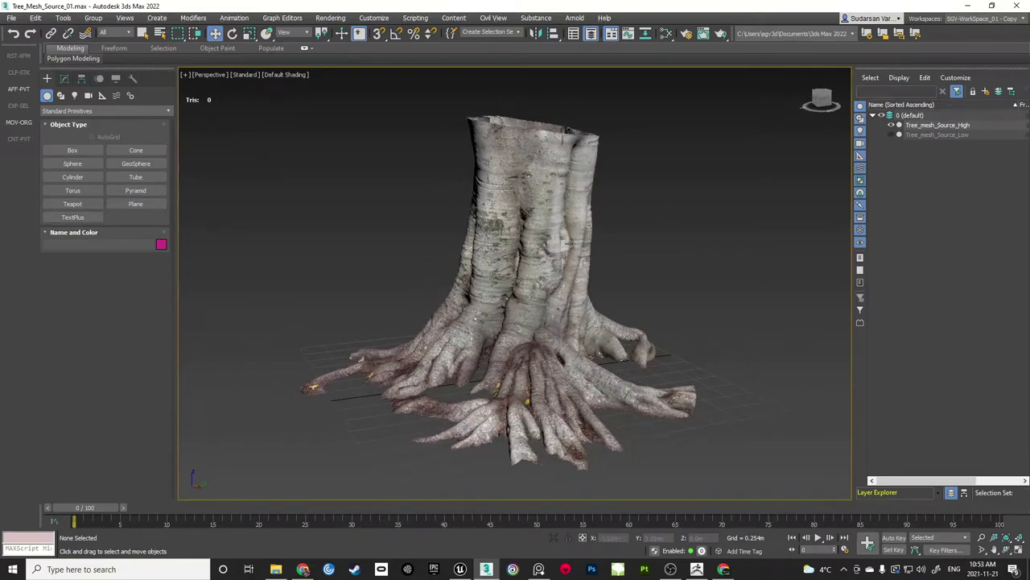
scroll(563, 209, "up", 5)
scroll(537, 214, "down", 5)
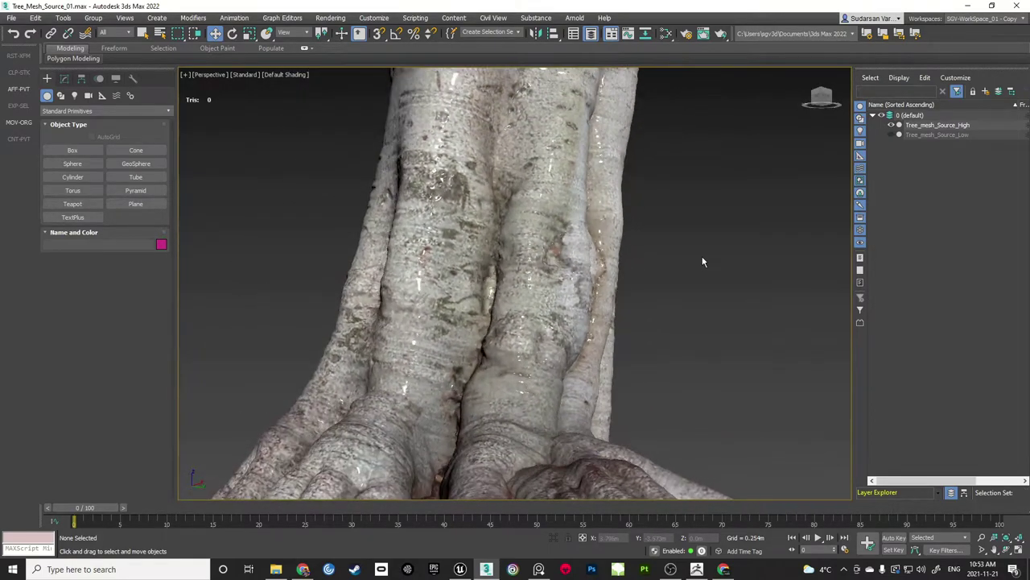
Open the Slate Material Editor and place its window over the viewport, keeping the main menus accessible
key("m")
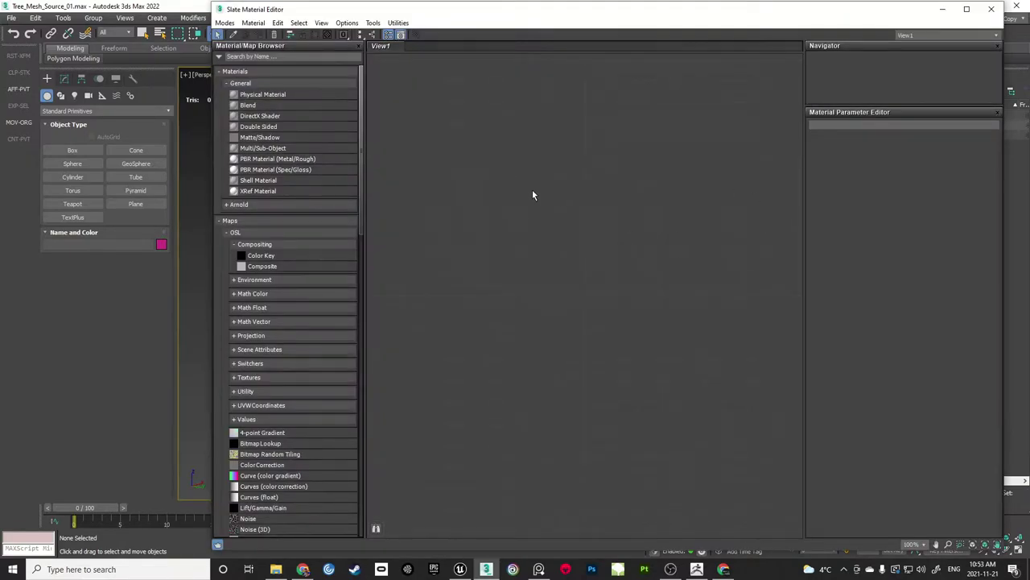
left_click_drag(241, 16, 664, 79)
scroll(359, 190, "down", 5)
middle_click_drag(372, 209, 336, 220)
left_click_drag(750, 74, 508, 36)
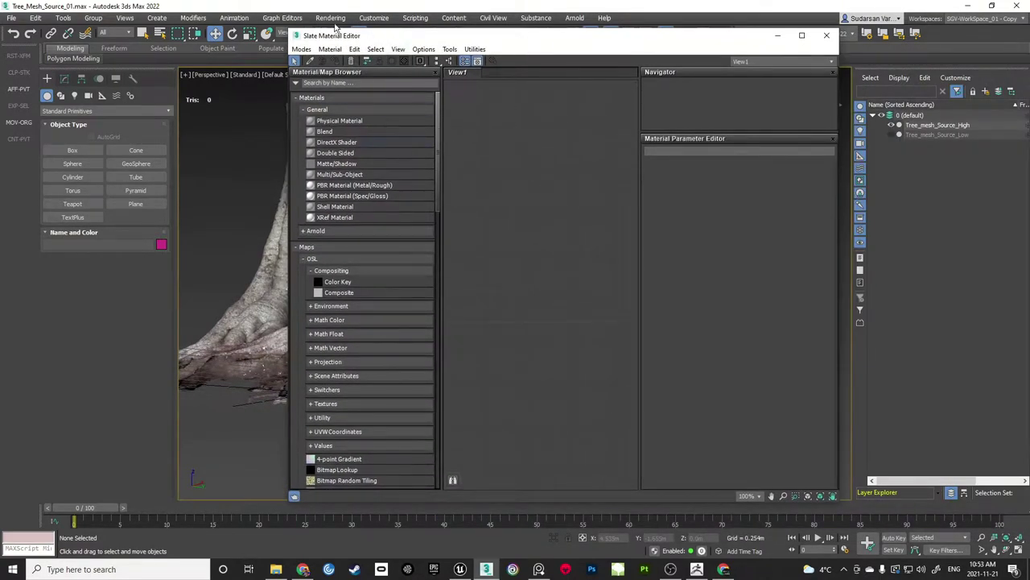
Set the production renderer to Scanline Renderer in the render setup and close the setup window
left_click(337, 20)
left_click(353, 73)
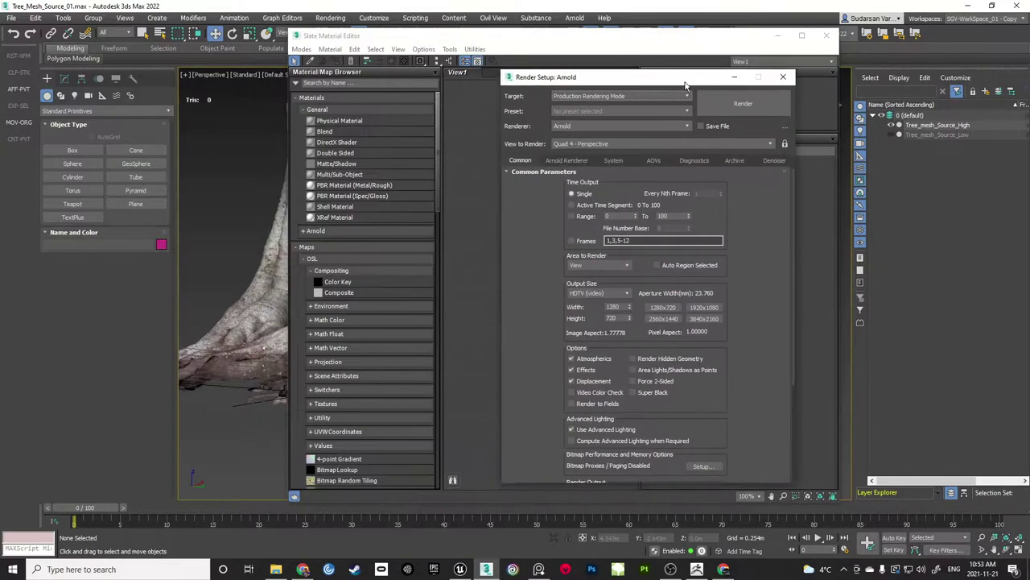
left_click(654, 101)
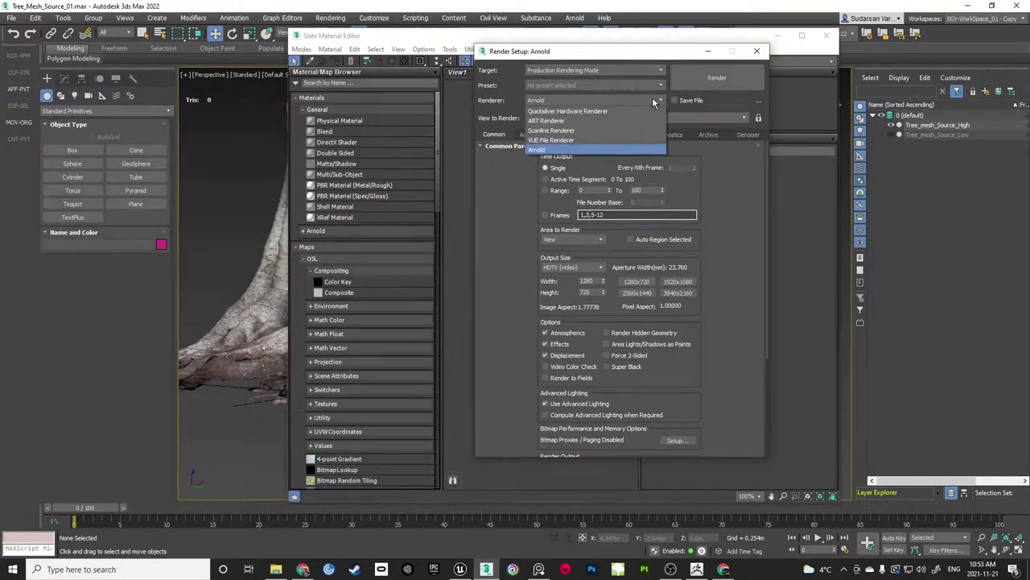
left_click(552, 129)
left_click(756, 53)
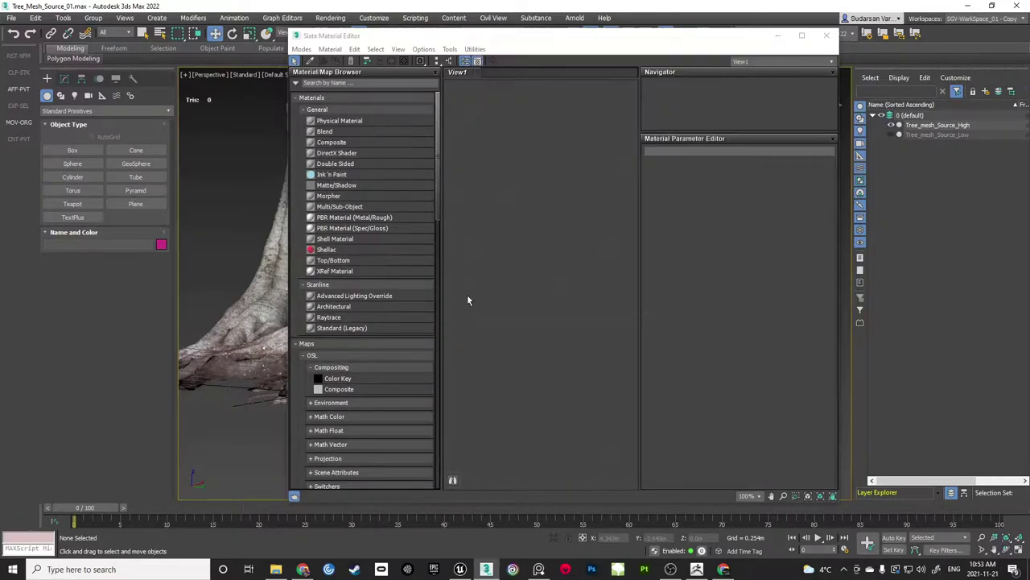
Add a Standard (Legacy) scanline material to the material editor's node view
left_click_drag(336, 333, 508, 242)
right_click(508, 246)
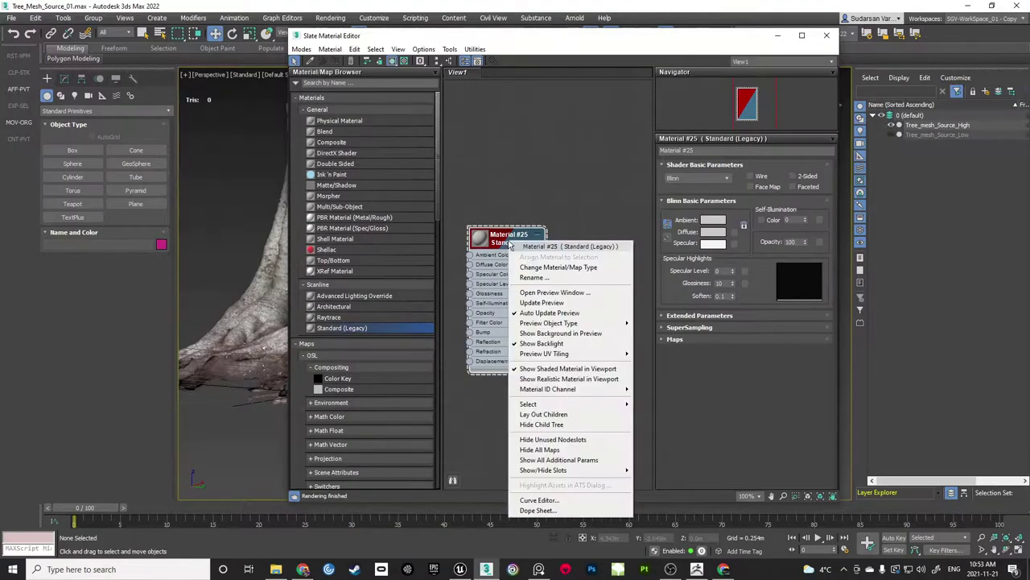
key("Escape")
Unhide Tree_mesh_Source_Low and assign the new Standard (Legacy) material to both the low and high stump meshes
left_click_drag(579, 43, 362, 344)
middle_click_drag(458, 223, 537, 204)
left_click(890, 135)
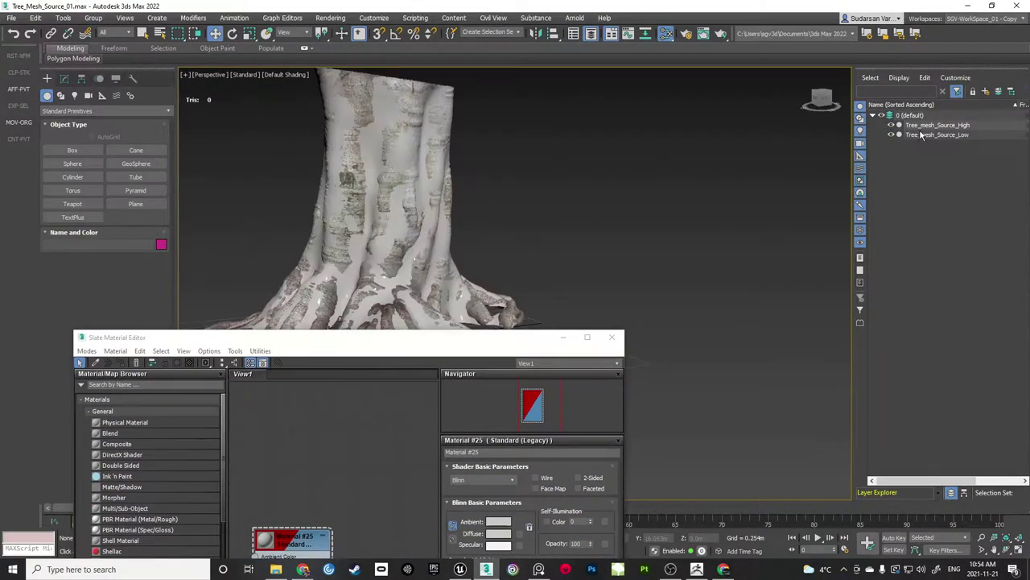
left_click(933, 135)
left_click(935, 125, "ctrl")
left_click_drag(529, 339, 765, 128)
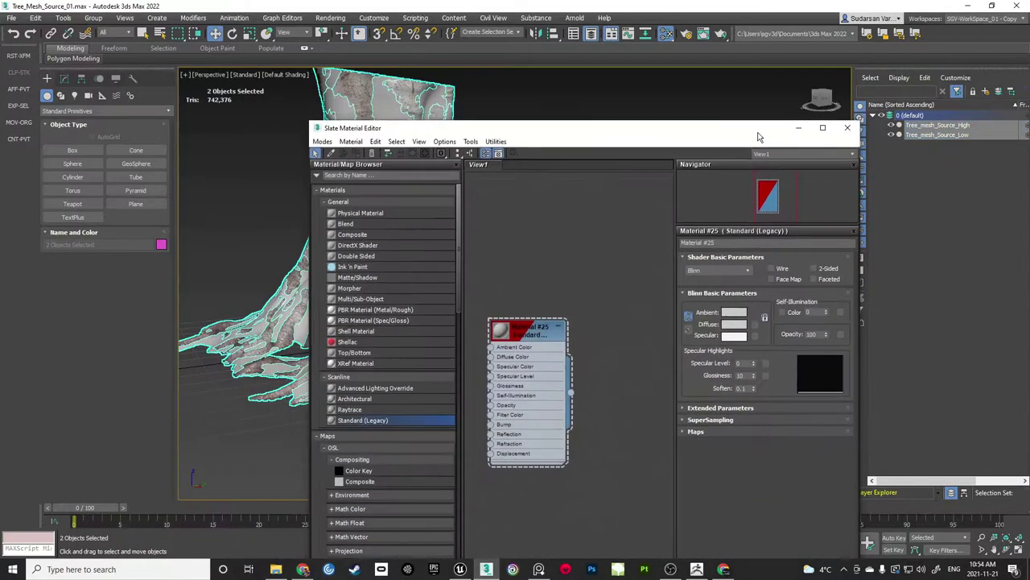
right_click(538, 334)
left_click(586, 71)
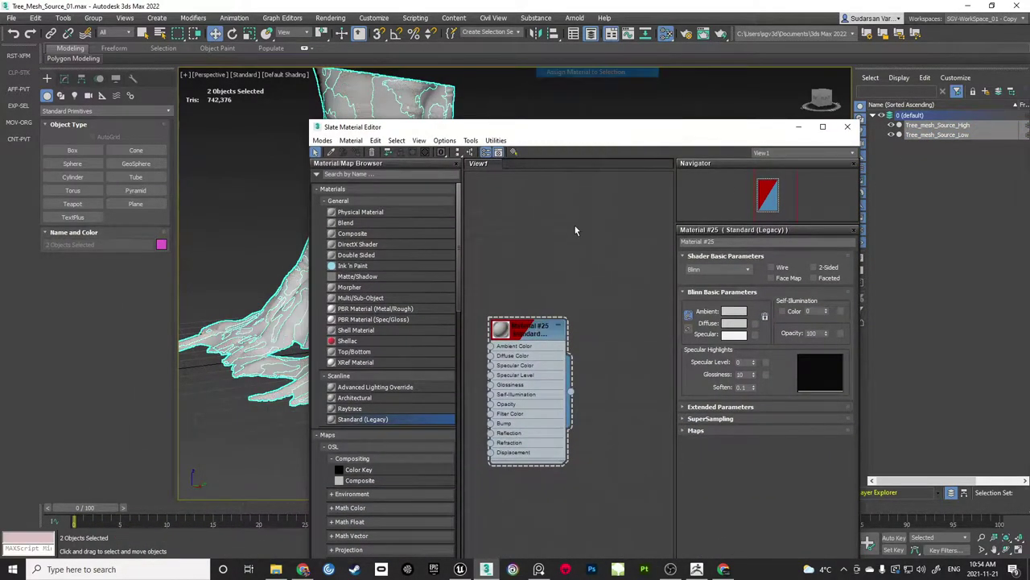
Close the material editor, deselect both stump meshes and save the scene
left_click(847, 126)
left_click(569, 231)
middle_click_drag(569, 231, 596, 246)
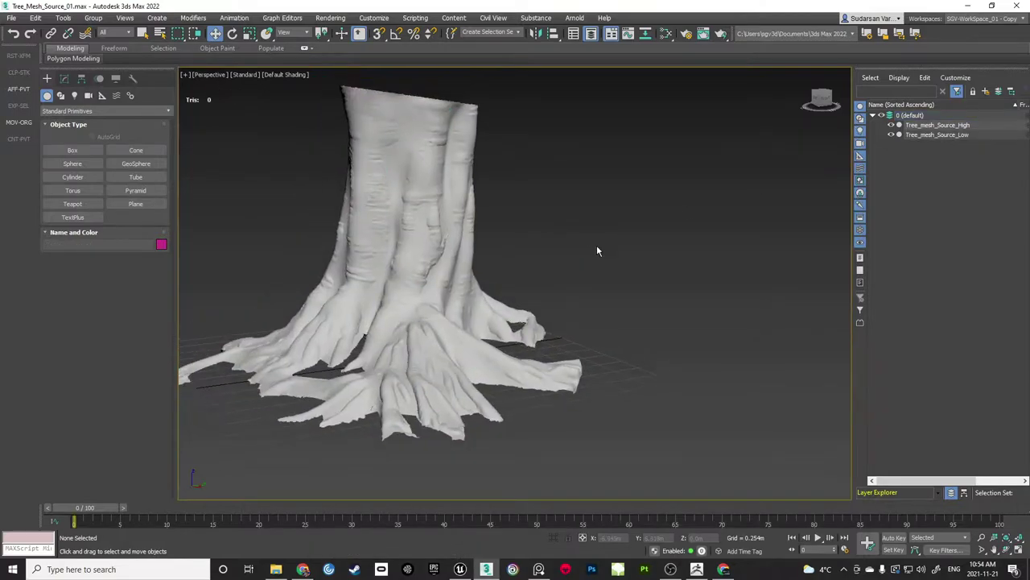
key("ctrl+s")
middle_click_drag(555, 260, 591, 251, "alt")
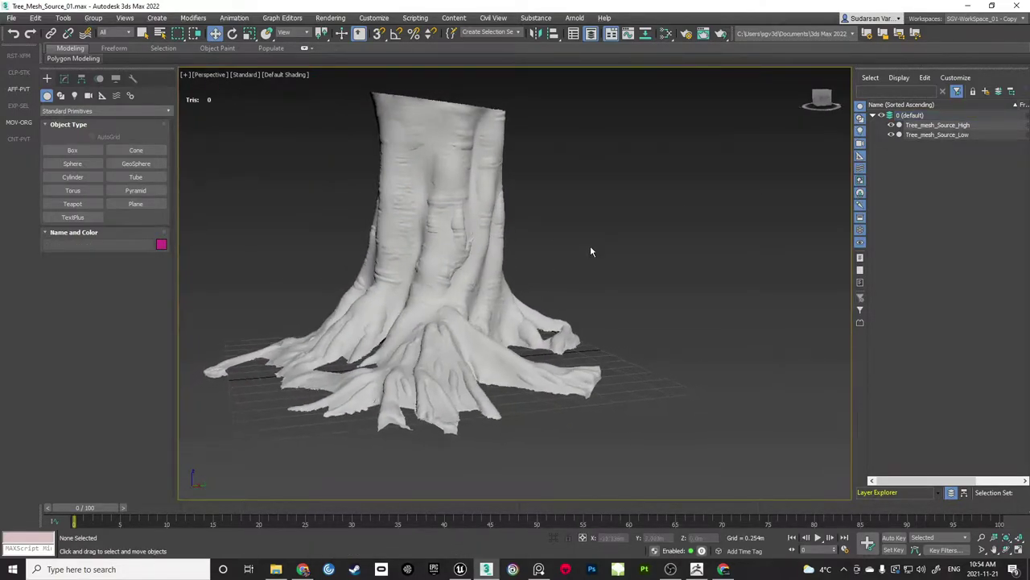
Hide Tree_mesh_Source_High, select Tree_mesh_Source_Low, check its shape from another side and save the scene
left_click(891, 125)
left_click(931, 138)
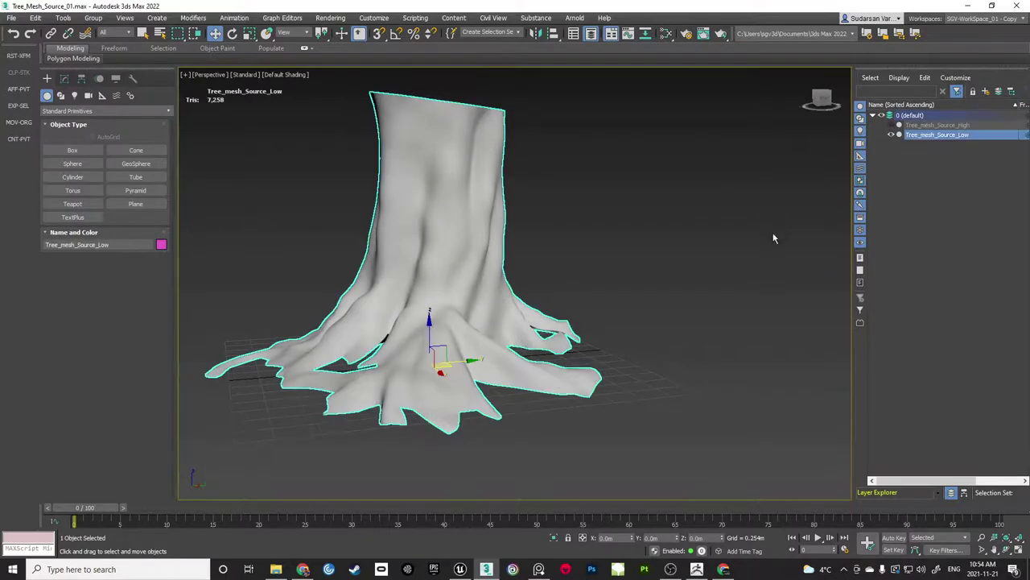
middle_click_drag(672, 256, 599, 296, "alt")
scroll(526, 278, "up", 2)
scroll(535, 256, "down", 4)
key("ctrl+s")
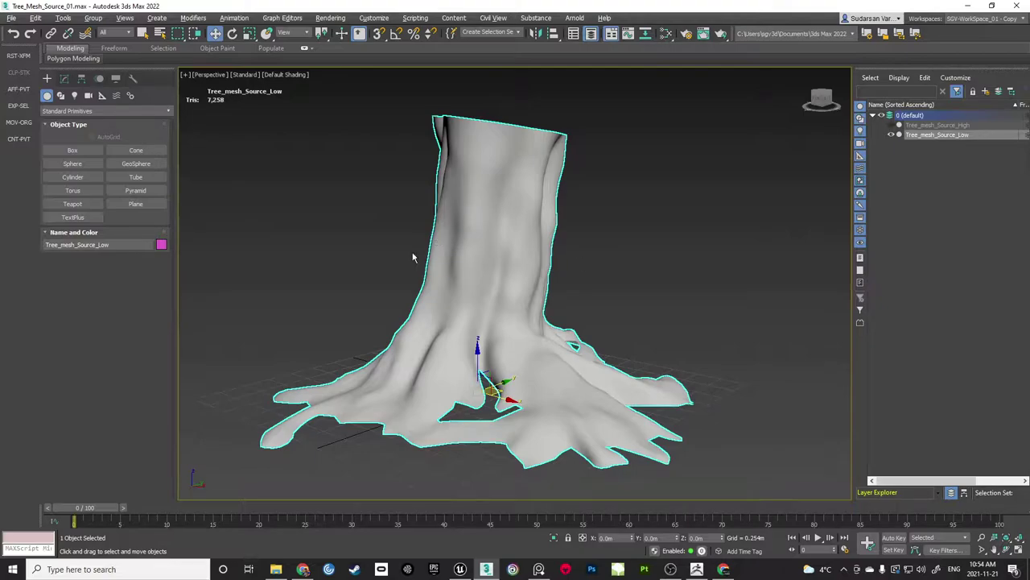
Convert Tree_mesh_Source_Low from an editable mesh to an Editable Poly in its modifier stack
left_click(64, 79)
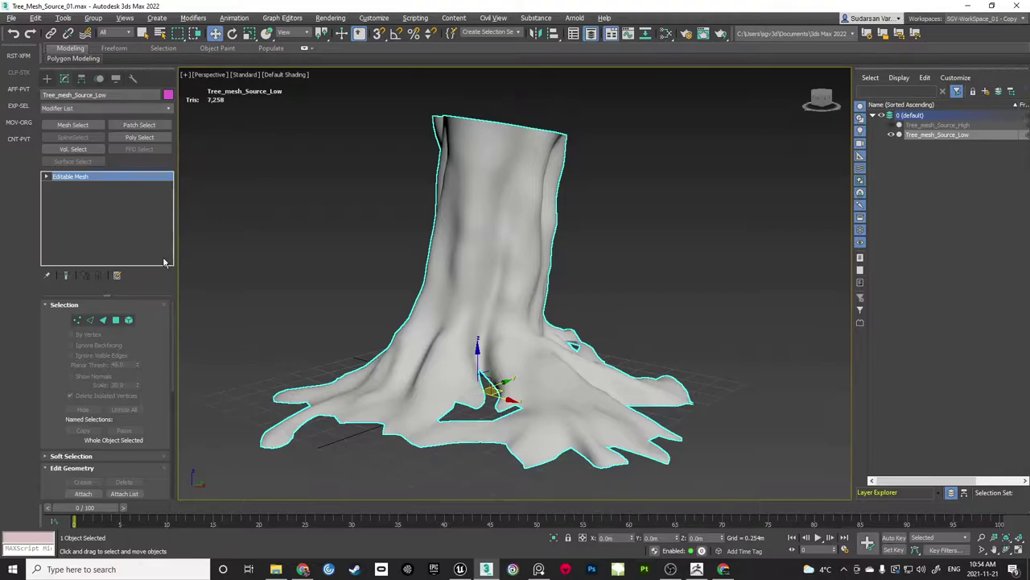
right_click(119, 181)
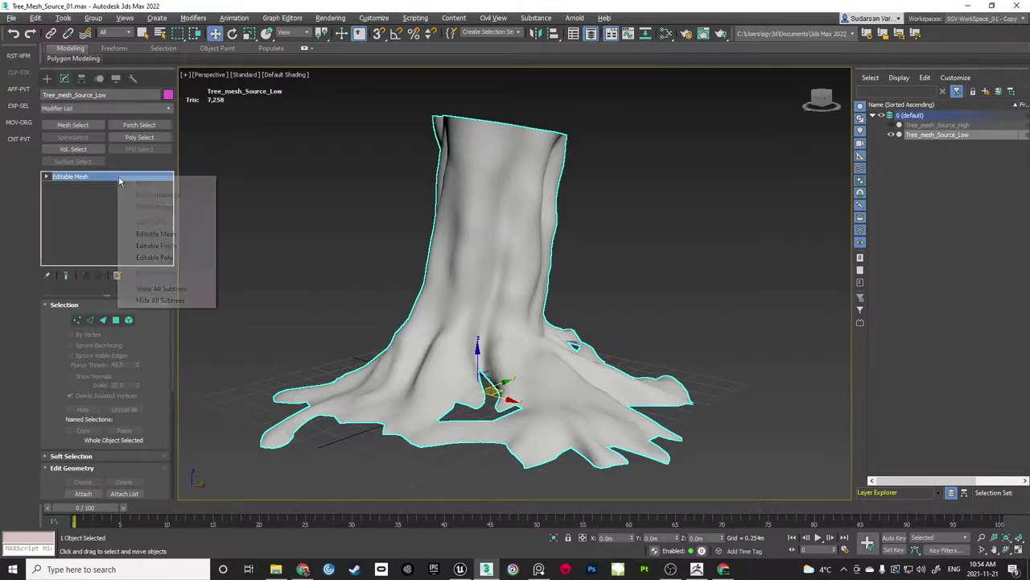
left_click(154, 257)
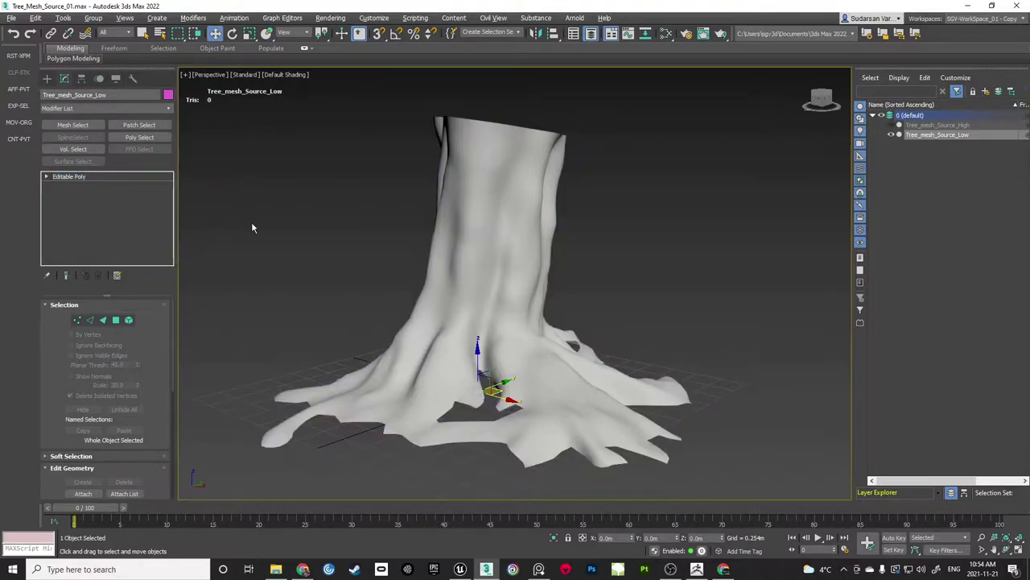
Show the UV coordinate modifier set, add Unwrap UVW to Tree_mesh_Source_Low and open its UV editor
left_click(117, 277)
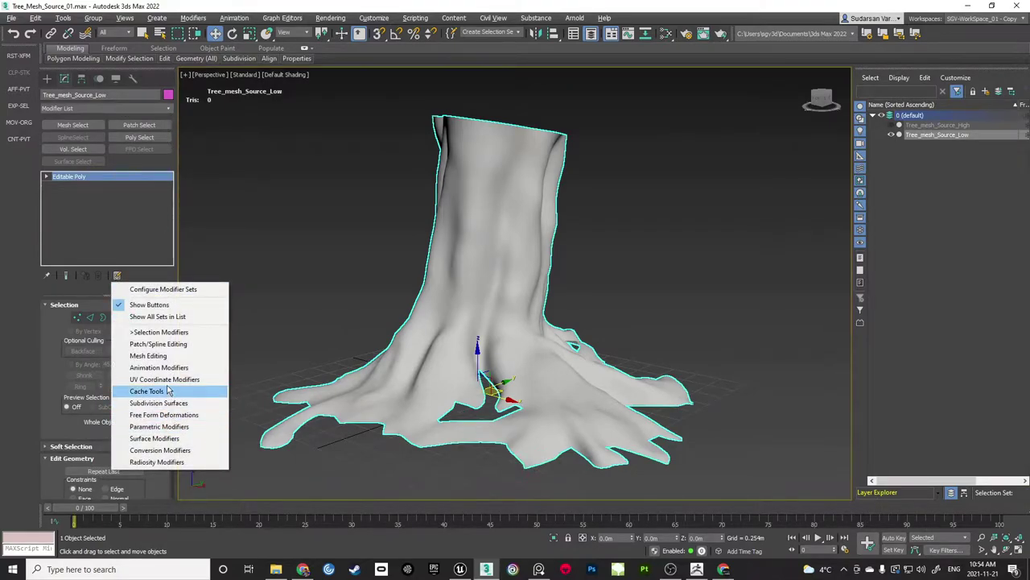
left_click(164, 379)
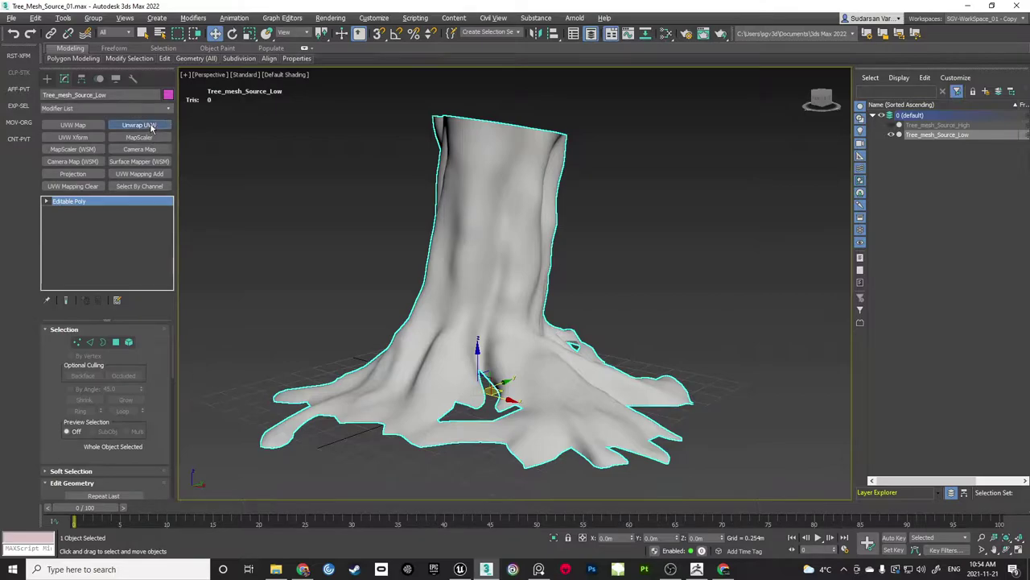
left_click(139, 125)
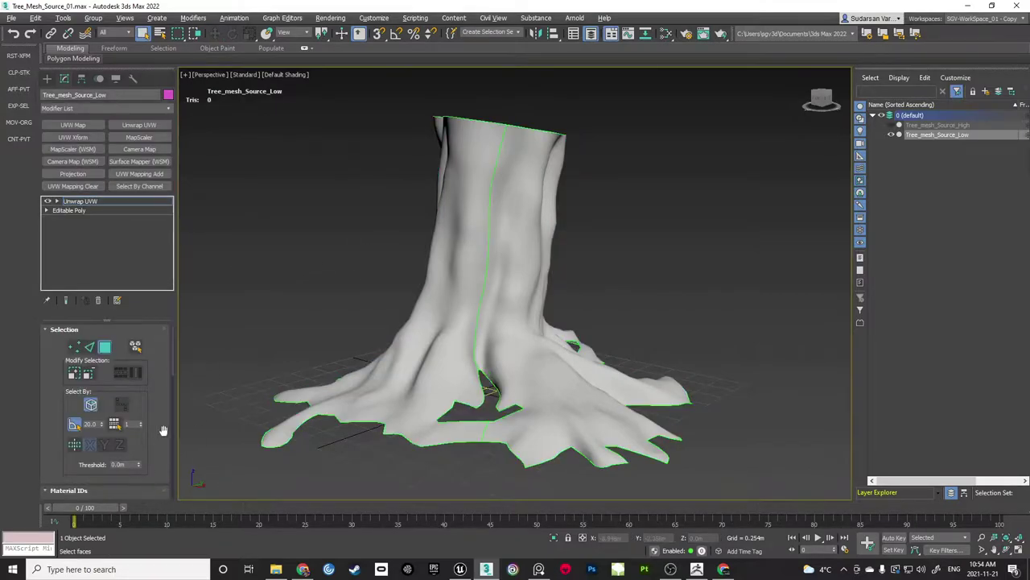
scroll(106, 402, "down", 5)
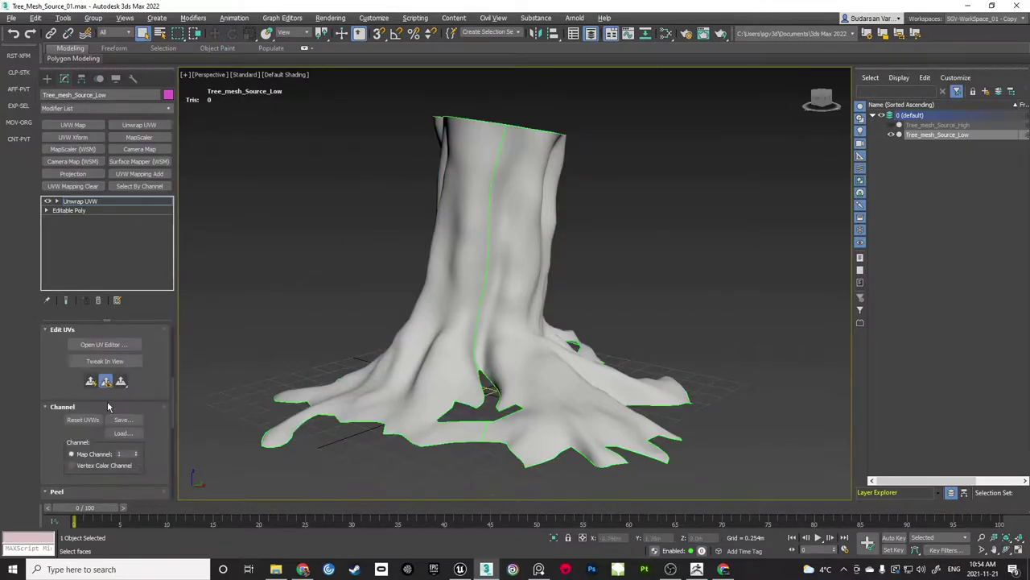
left_click(104, 345)
Resize and place the UV editor window beside the viewport and frame the stump in the remaining viewport space
left_click_drag(522, 36, 497, 13)
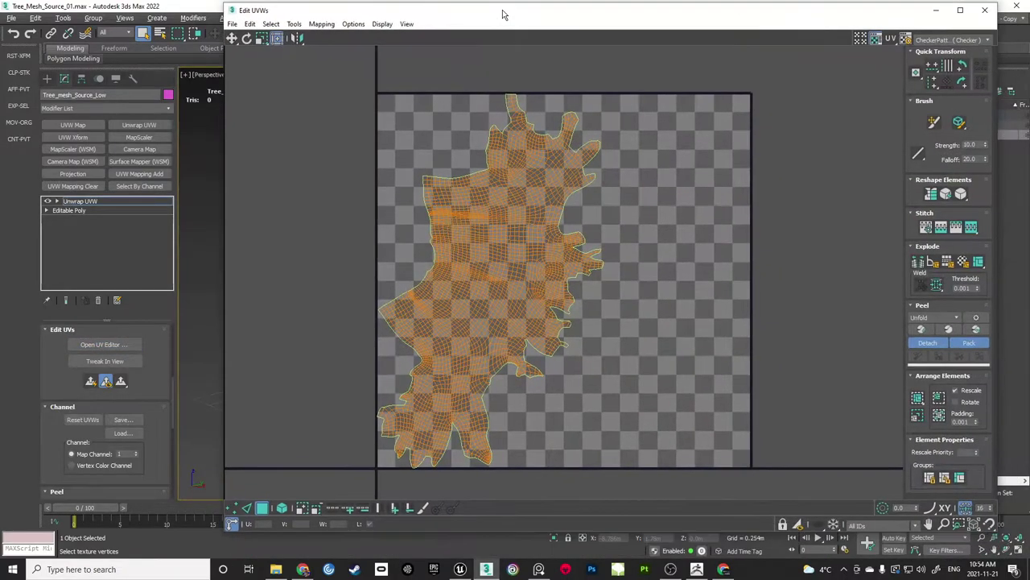
left_click_drag(231, 3, 497, 73)
left_click_drag(773, 87, 808, 28)
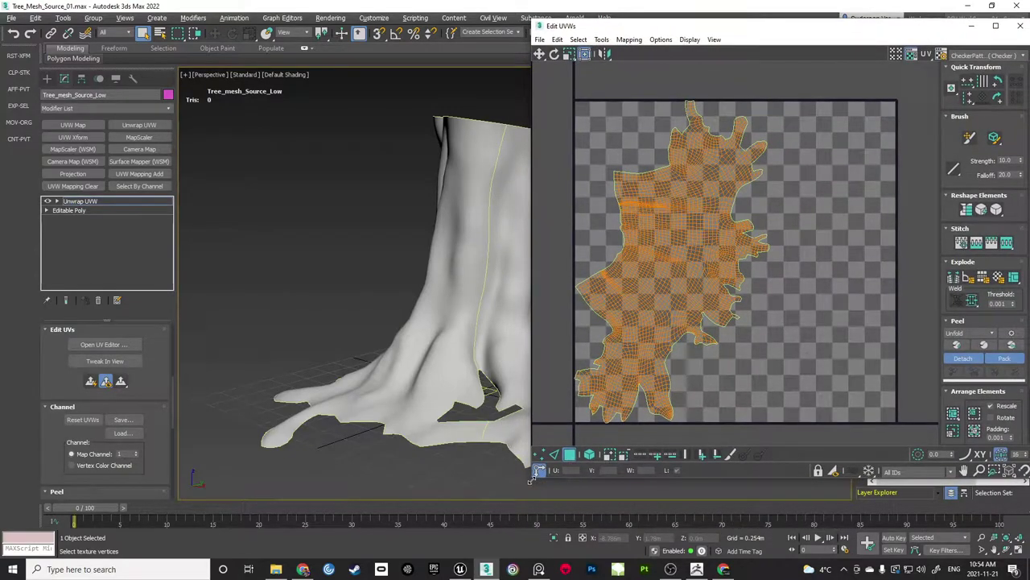
left_click_drag(531, 480, 525, 525)
key("z")
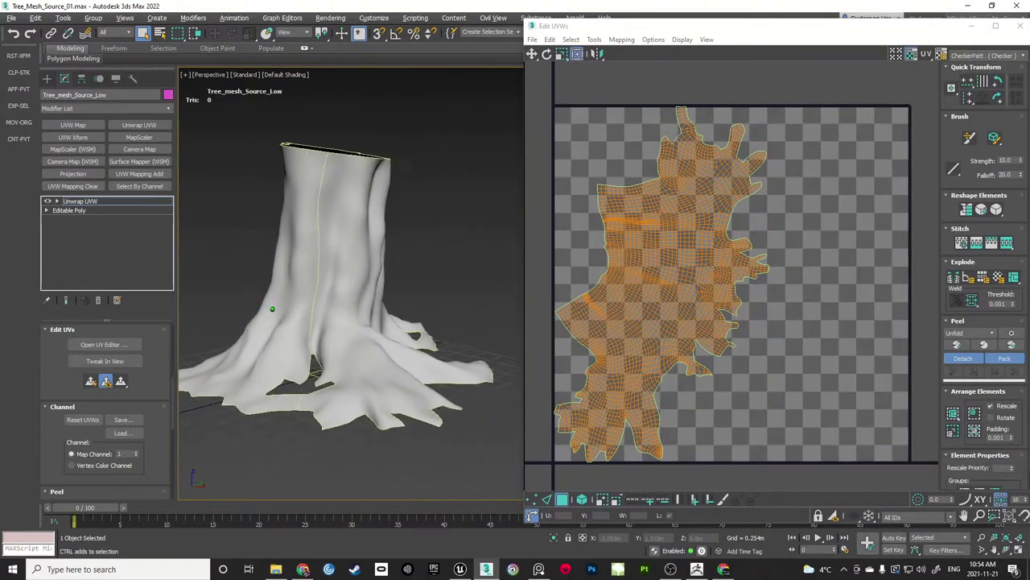
middle_click_drag(272, 309, 377, 288, "alt")
scroll(315, 325, "up", 2)
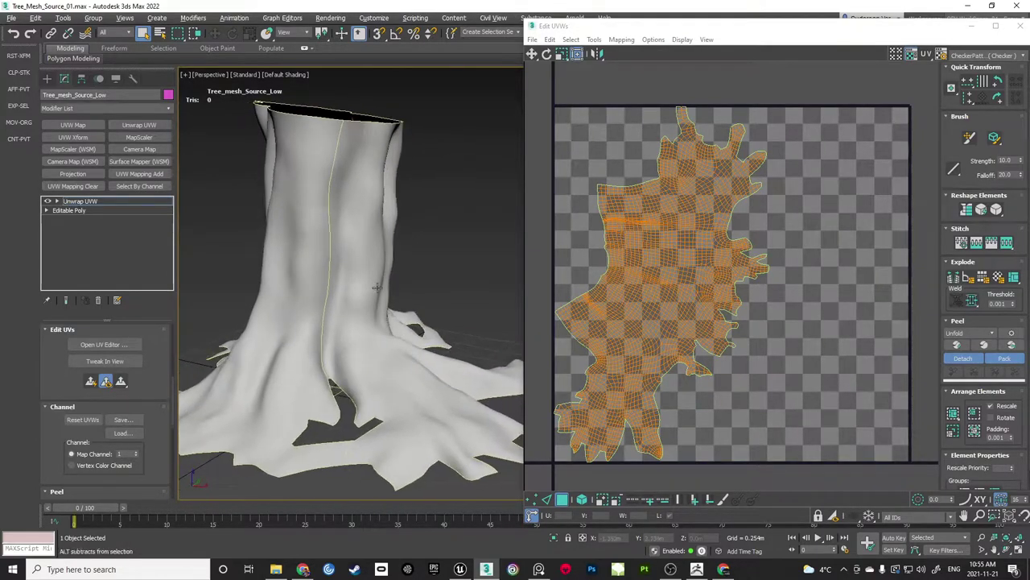
Examine the existing UV layout of the low stump mesh up close, from the trunk area to the root outlines
scroll(806, 228, "up", 3)
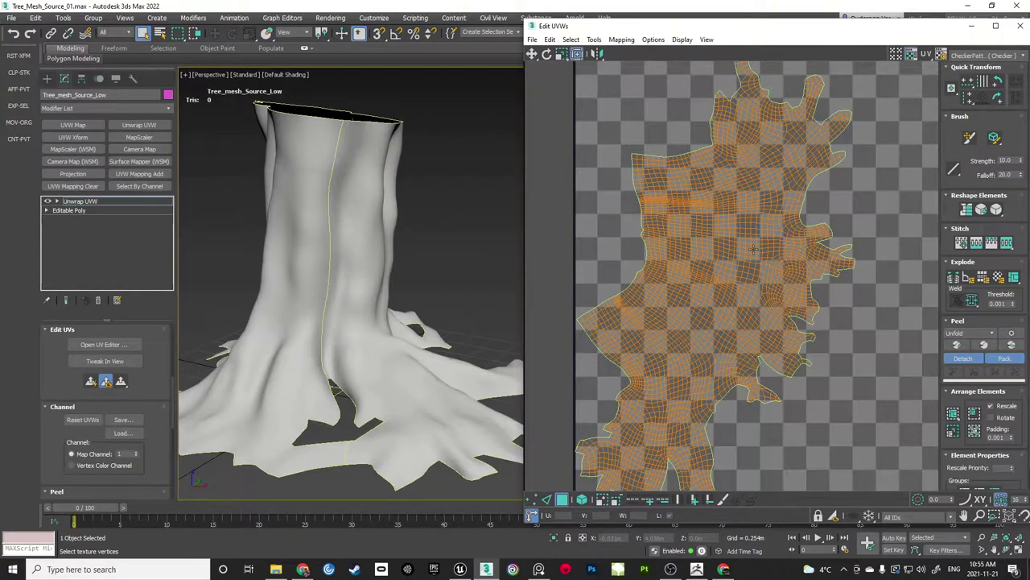
middle_click_drag(757, 254, 752, 219)
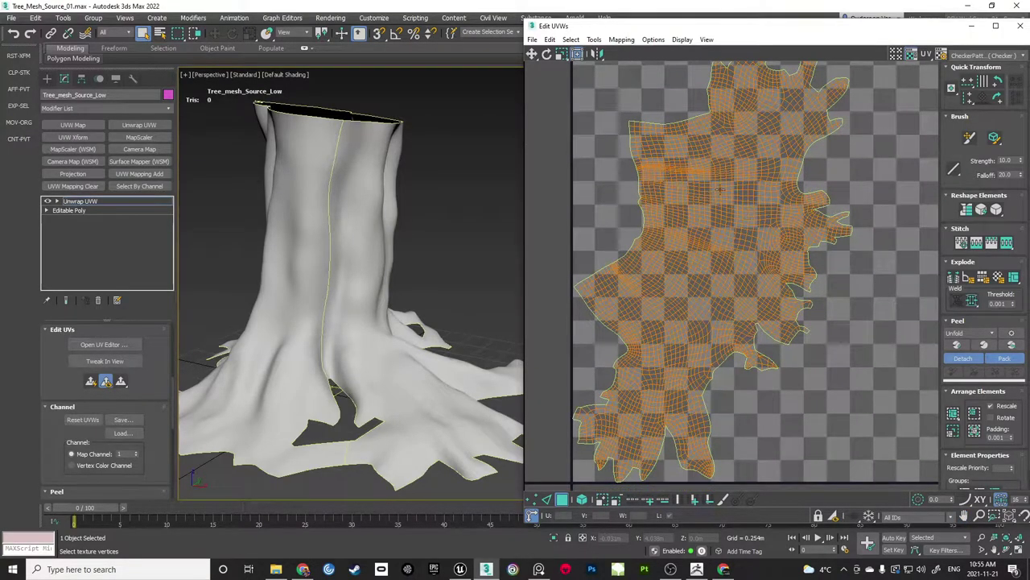
scroll(720, 188, "up", 6)
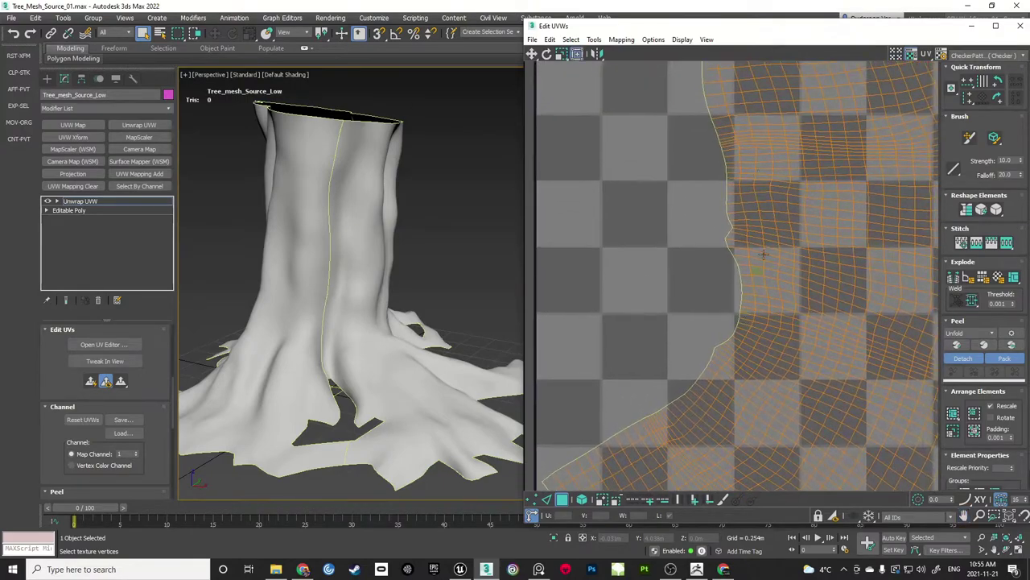
scroll(753, 306, "down", 2)
scroll(768, 172, "up", 2)
middle_click_drag(768, 173, 786, 254)
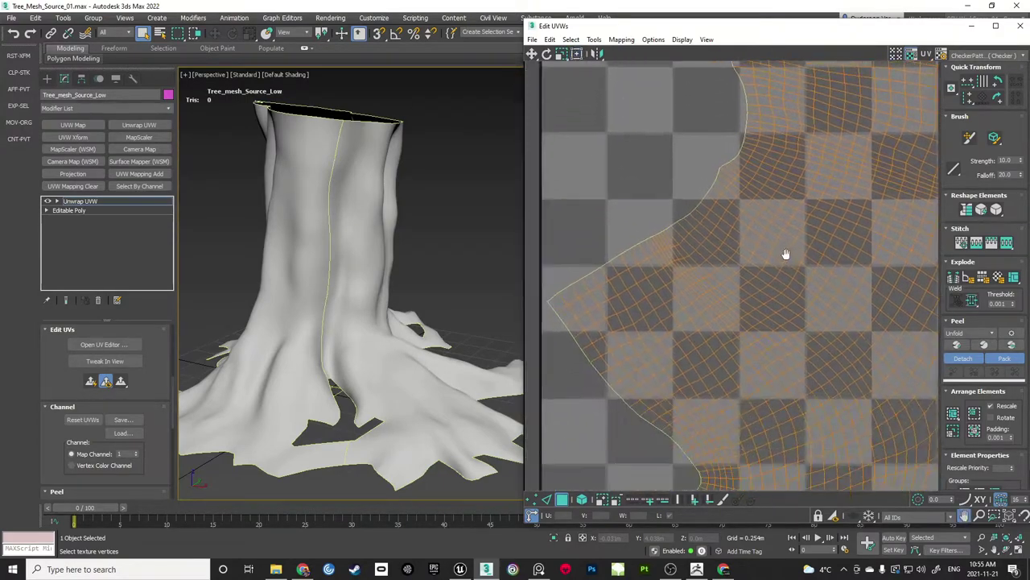
scroll(793, 261, "down", 2)
middle_click_drag(861, 282, 759, 229)
scroll(759, 229, "down", 2)
scroll(786, 184, "up", 2)
middle_click_drag(749, 282, 695, 523)
middle_click_drag(743, 302, 747, 384)
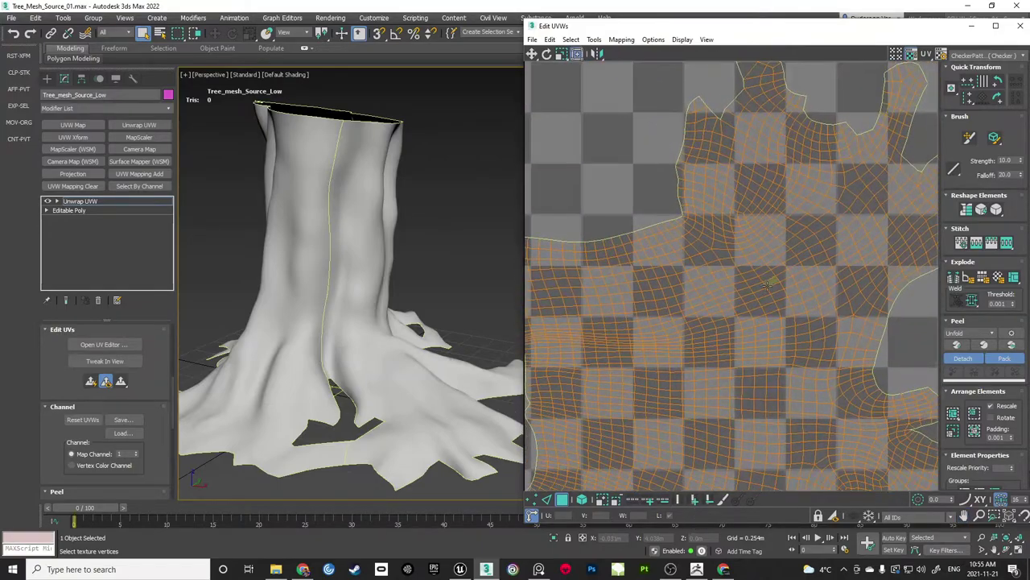
scroll(760, 265, "down", 2)
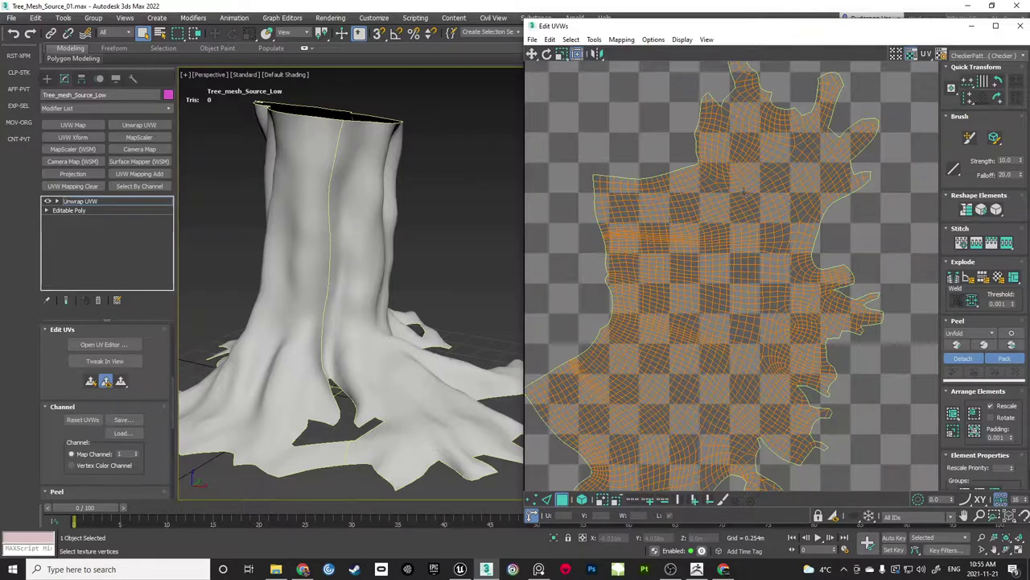
Display the stump's mesh edges over the shading and switch the unwrap to edge selection
middle_click_drag(366, 291, 469, 382, "alt")
key("F4")
key("2")
Try to loop-select a ring of edges around the trunk's base, starting from two different single edges
left_click(344, 305)
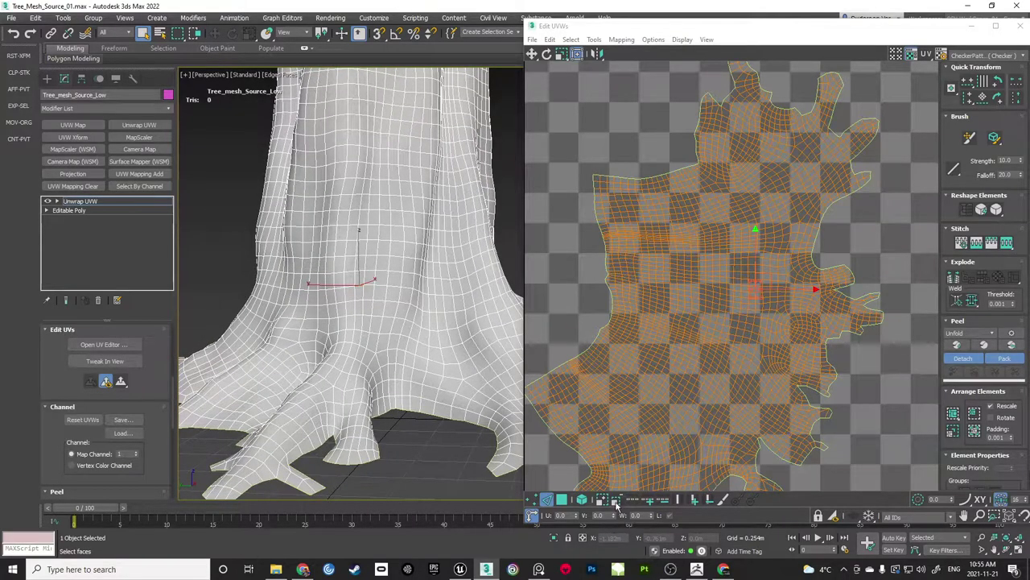
left_click(634, 501)
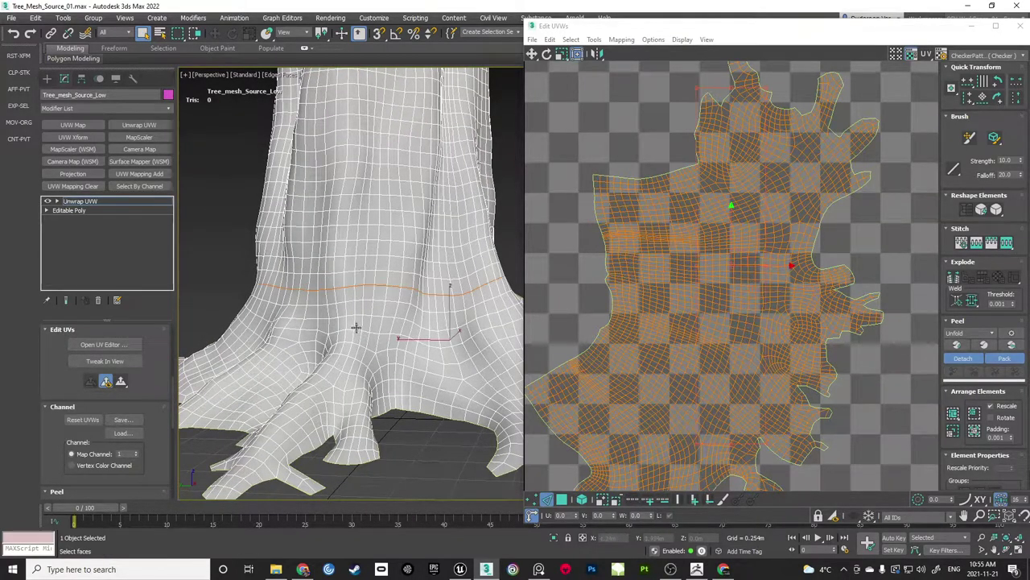
middle_click_drag(355, 326, 364, 280, "alt")
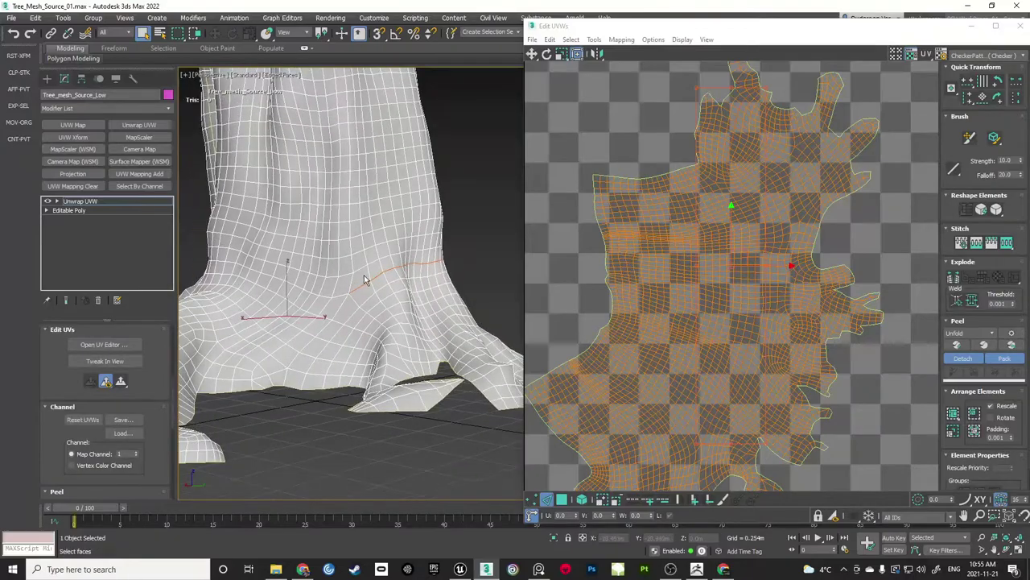
left_click(361, 268)
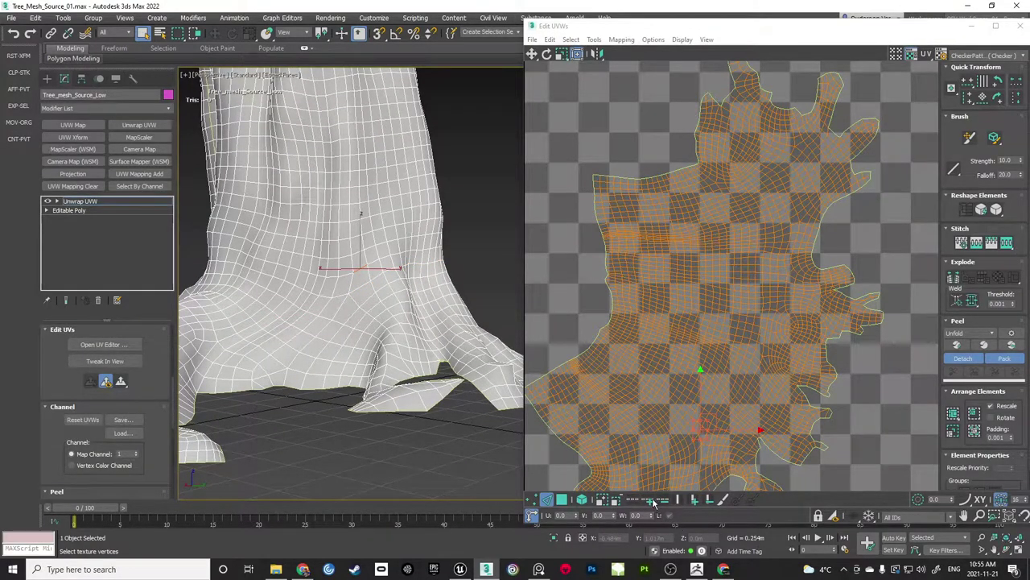
left_click(633, 501)
middle_click_drag(303, 226, 317, 257, "alt")
scroll(316, 257, "up", 3)
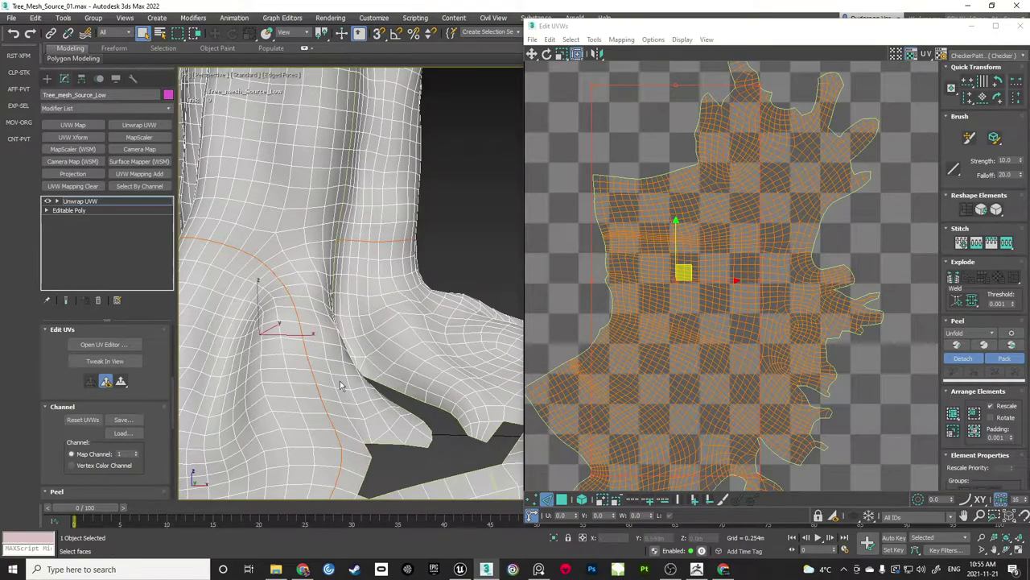
scroll(288, 240, "down", 3)
Select two edges on the lower trunk just above the roots and extend them to a loop around the trunk
middle_click_drag(289, 241, 306, 249, "alt")
left_click(305, 240)
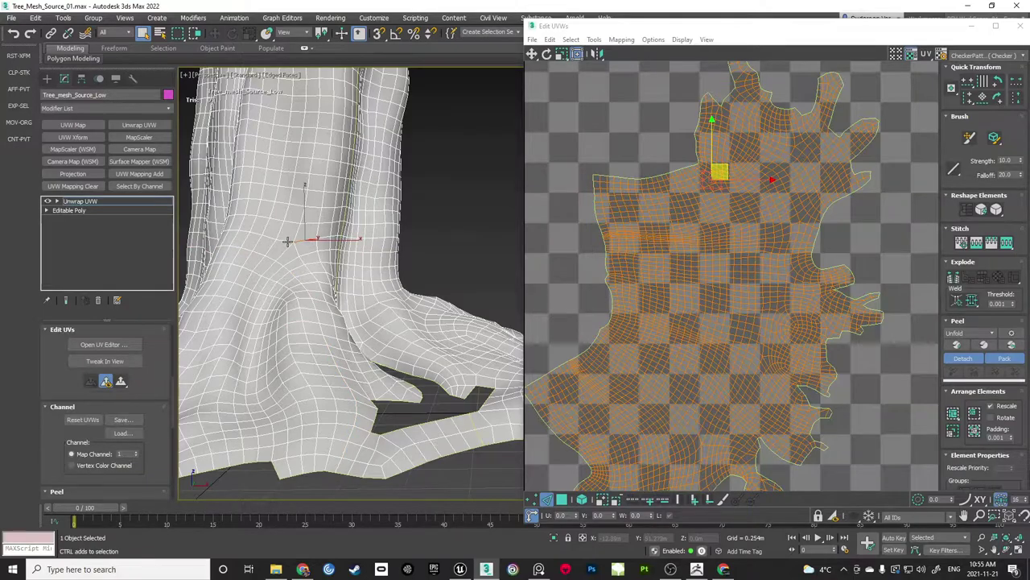
left_click(289, 239)
left_click(634, 502)
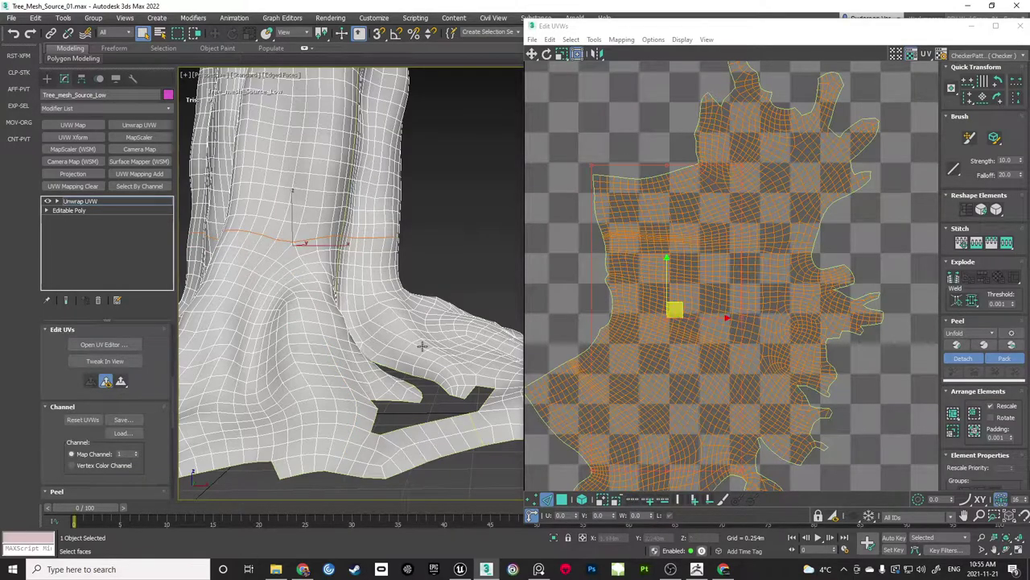
Check the selected edge loop above the roots from all sides of the stump
scroll(279, 244, "down", 3)
middle_click_drag(279, 243, 394, 290, "alt")
scroll(397, 242, "down", 5)
scroll(411, 272, "up", 2)
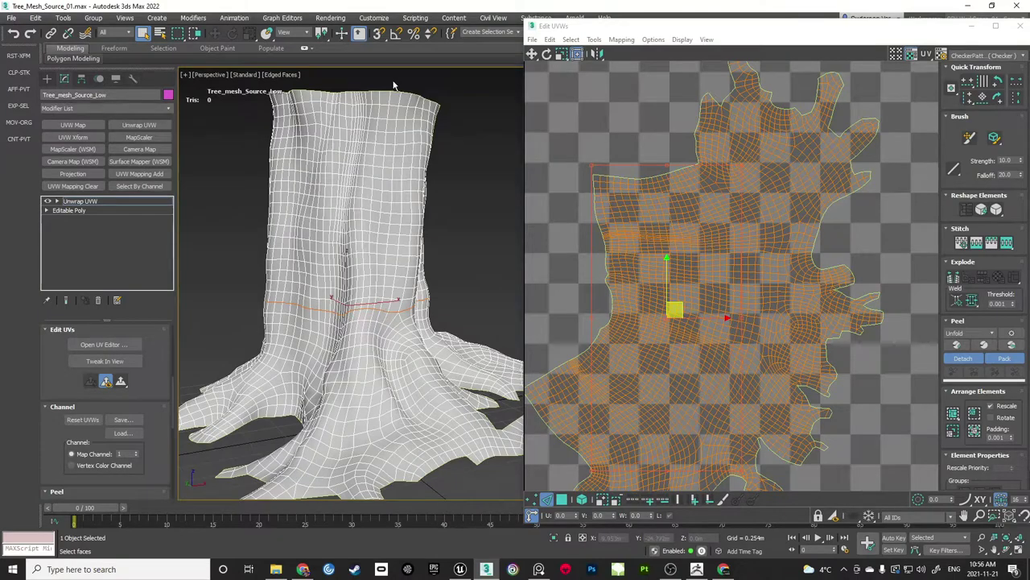
middle_click_drag(405, 235, 393, 194)
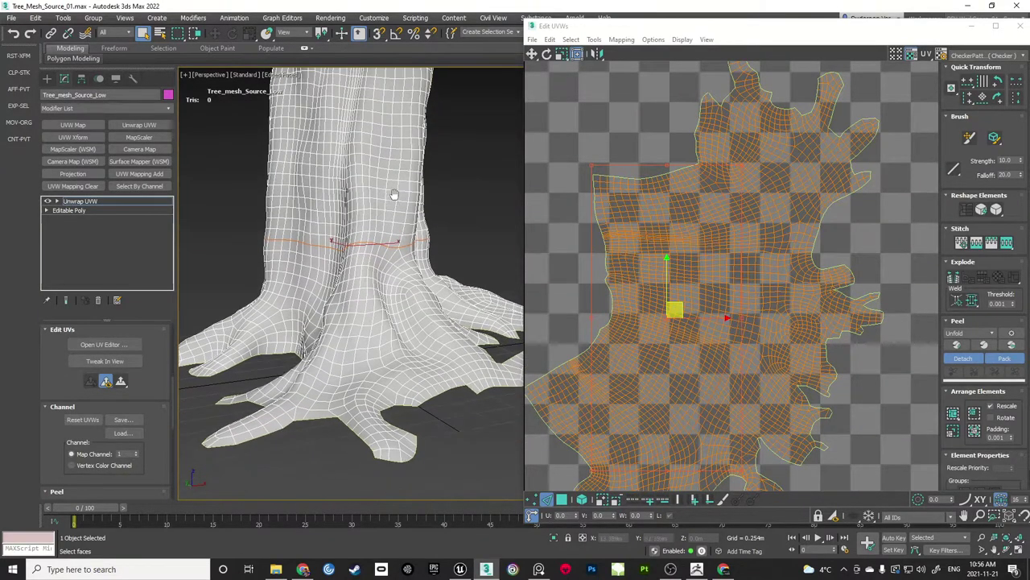
middle_click_drag(347, 329, 369, 300, "alt")
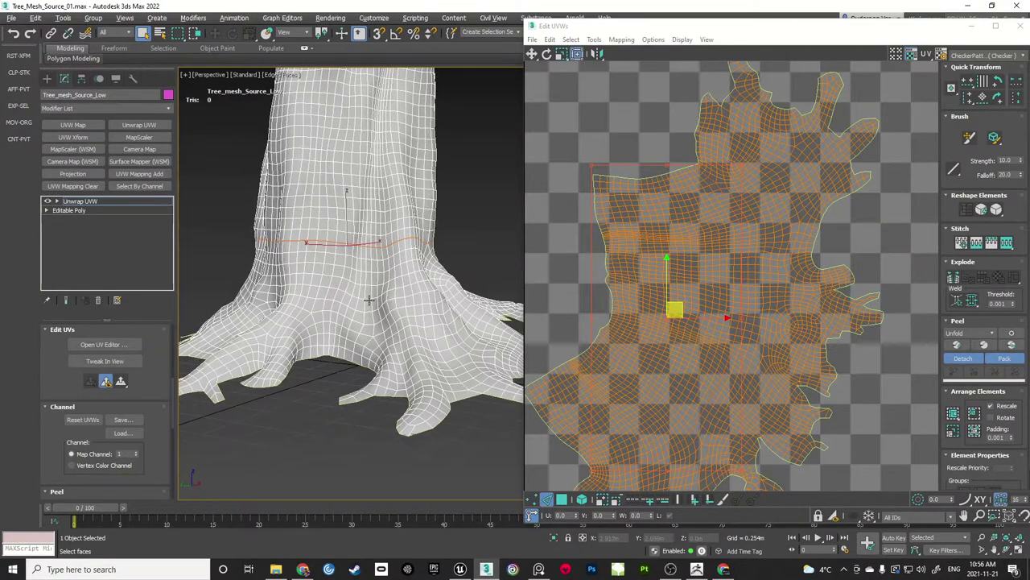
middle_click_drag(409, 267, 396, 255, "alt")
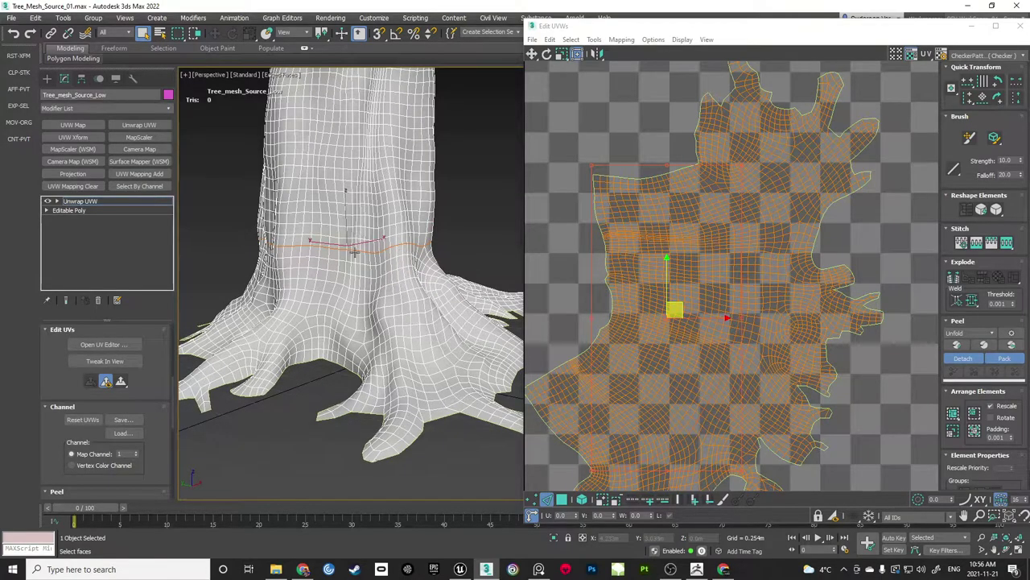
middle_click_drag(468, 277, 399, 250, "alt")
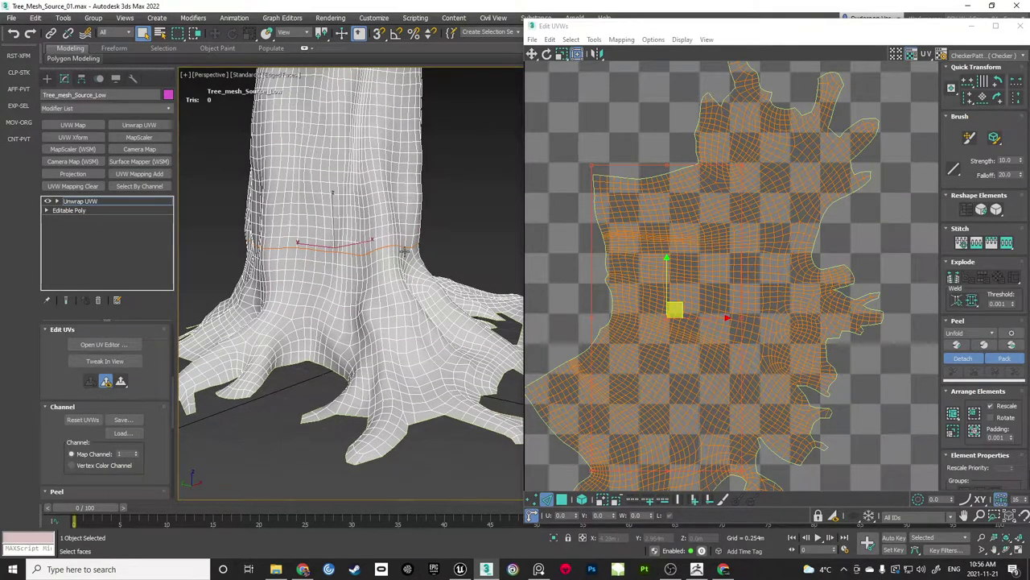
Break the UVs along the selected edge loop, hide the mesh edges and check the new seam around the stump
key("ctrl+b")
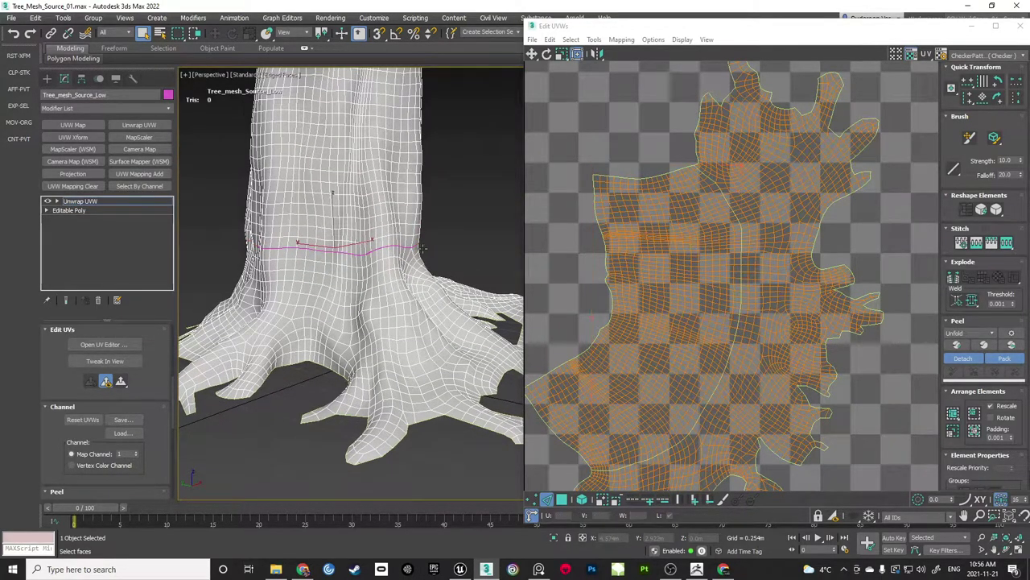
left_click(481, 246)
middle_click_drag(480, 246, 360, 260, "alt")
key("F4")
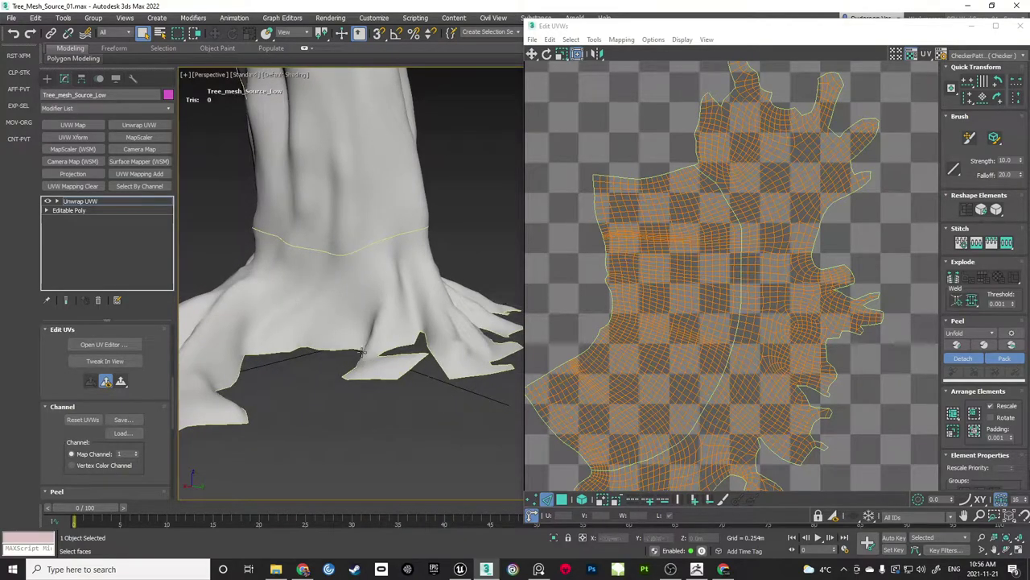
middle_click_drag(362, 353, 368, 261, "alt")
middle_click_drag(306, 282, 332, 274, "alt")
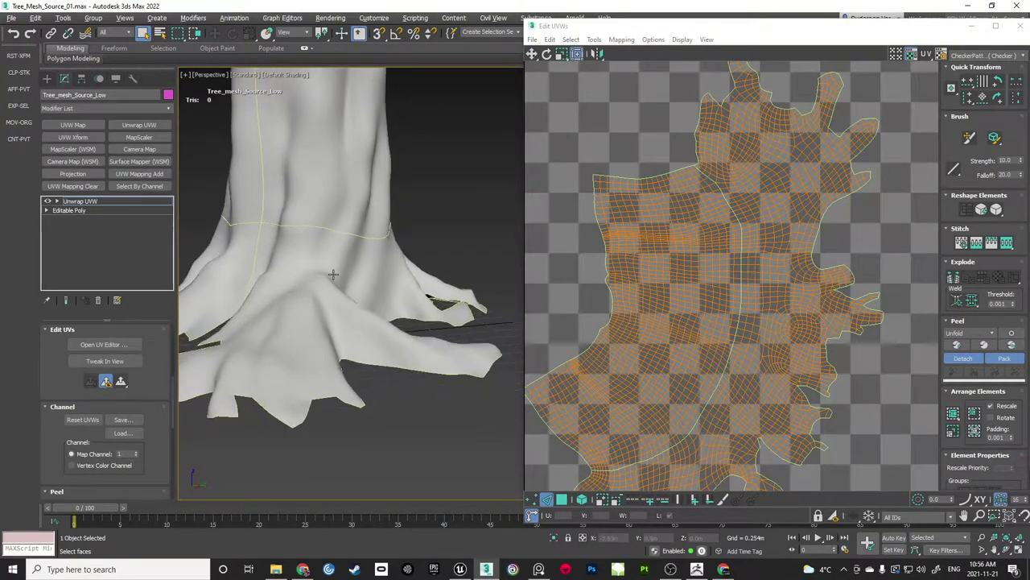
middle_click_drag(324, 227, 347, 197, "alt")
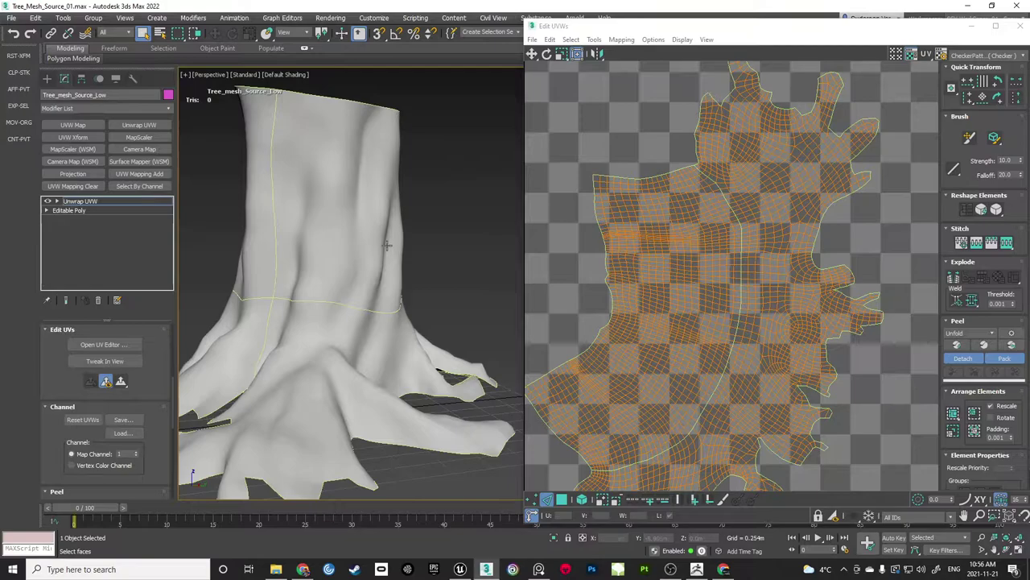
middle_click_drag(387, 245, 383, 242, "alt")
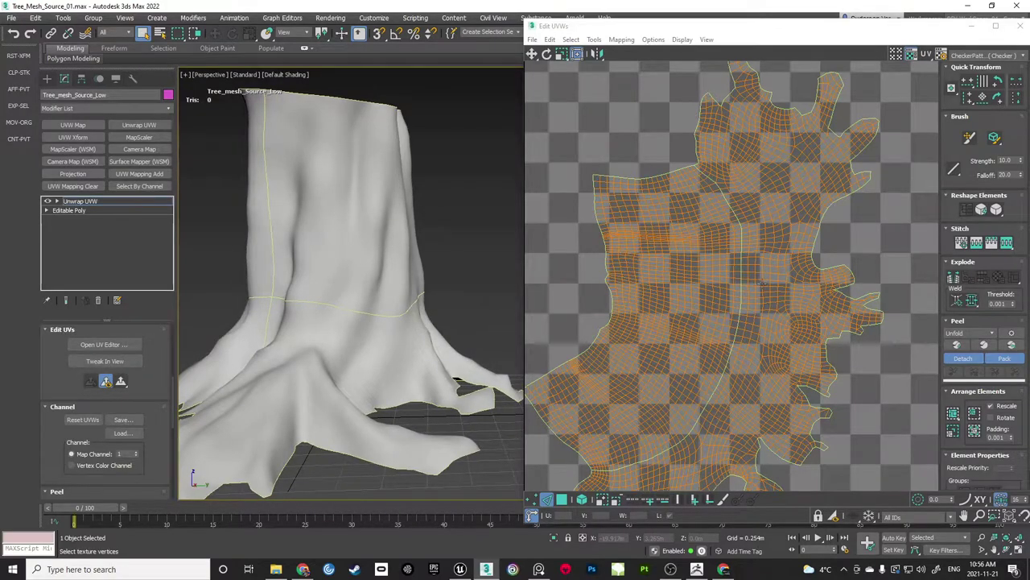
Select the trunk's UV element as polygons, move it left outside the UV square and deselect it, leaving the roots inside
middle_click_drag(762, 283, 778, 202)
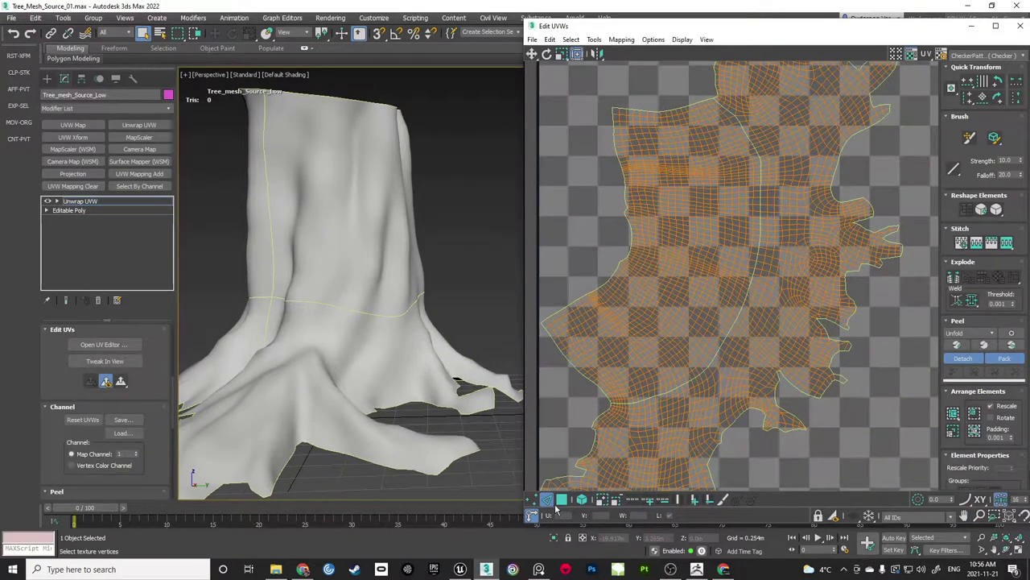
left_click(561, 503)
left_click(639, 228)
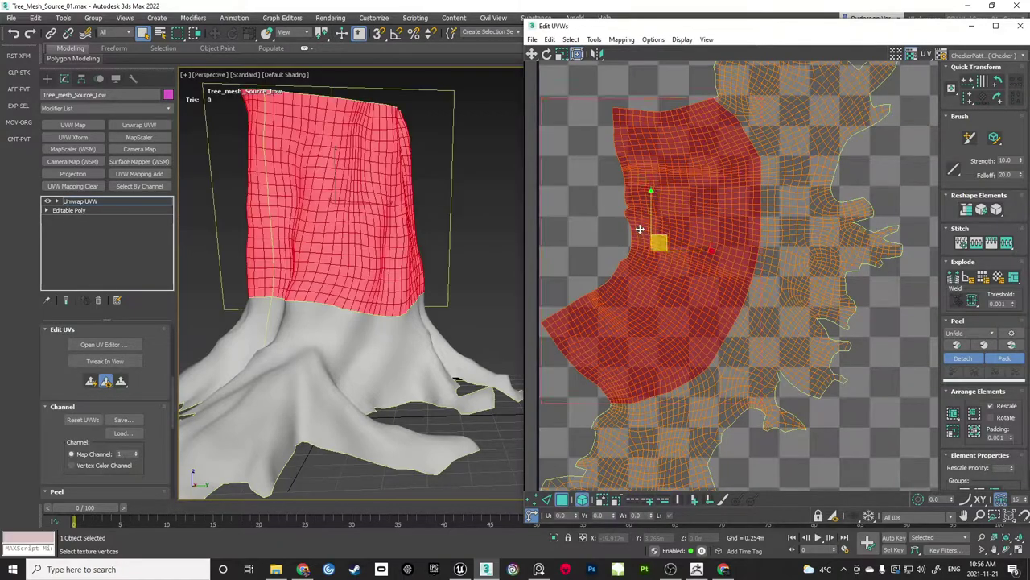
middle_click_drag(675, 203, 736, 218)
scroll(735, 218, "down", 3)
left_click_drag(732, 233, 539, 234)
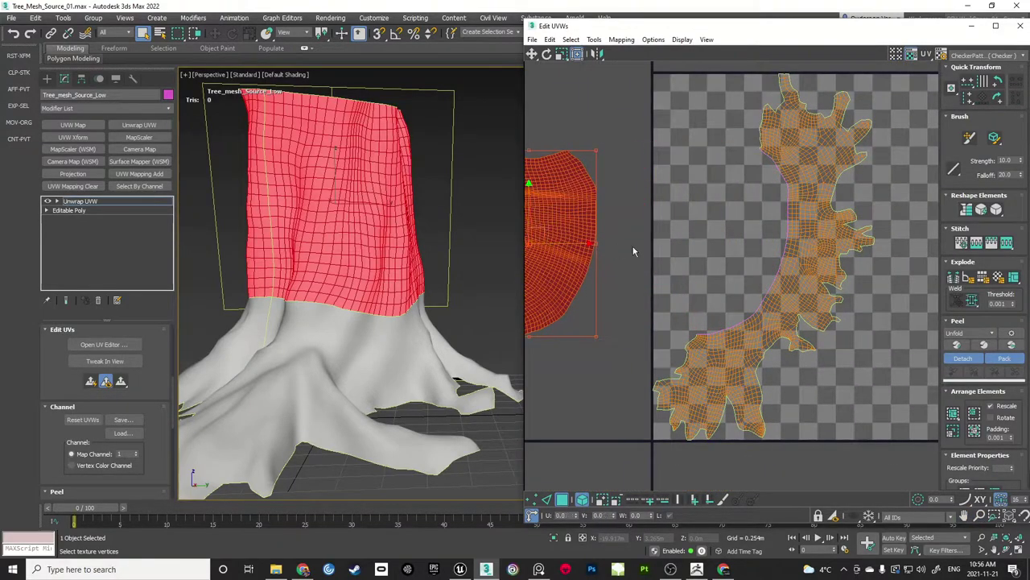
left_click(635, 251)
middle_click_drag(707, 253, 658, 248)
middle_click_drag(753, 136, 755, 168)
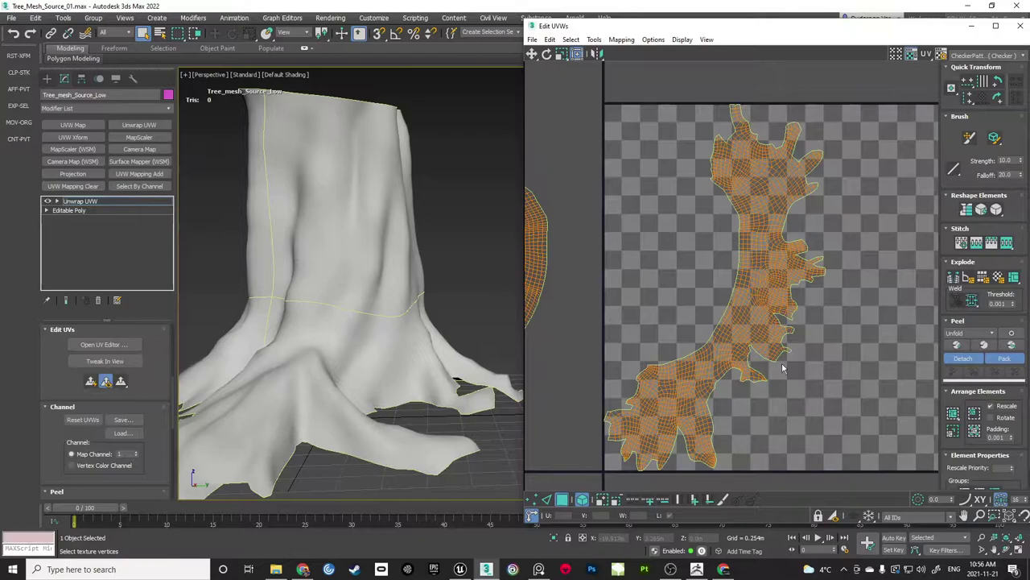
Select the edge loop running up from the deep notch between the two lowest roots and break the UVs along it
scroll(688, 374, "up", 10)
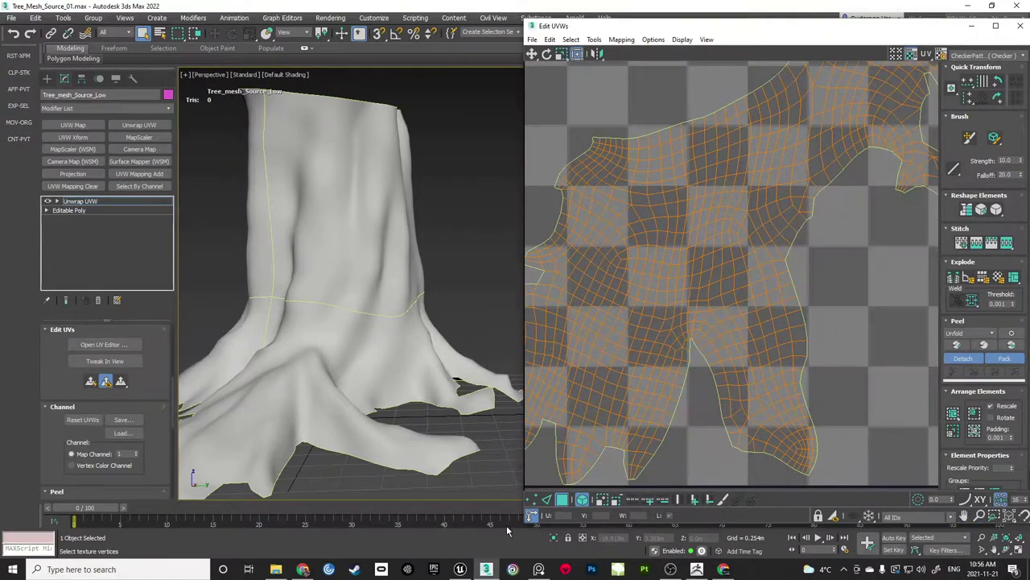
left_click(547, 500)
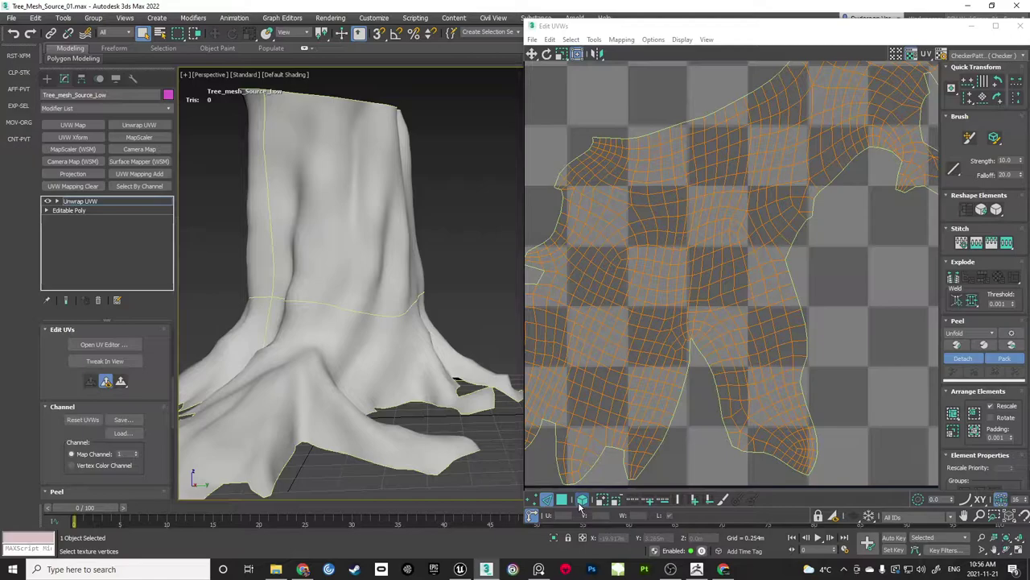
left_click(691, 320)
scroll(725, 302, "down", 3)
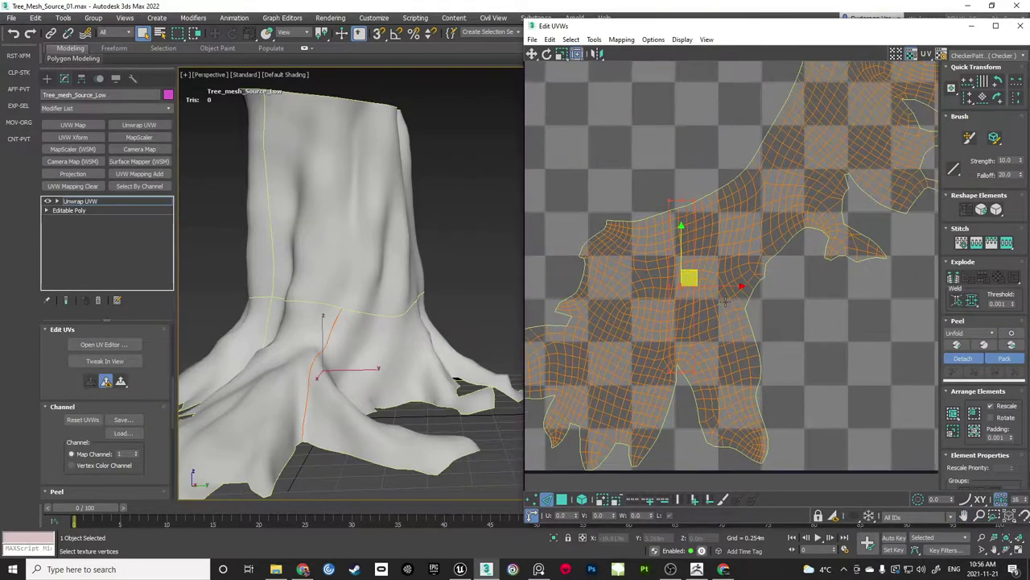
left_click(795, 358)
Break the UVs along a second edge loop across the roots island, separating the front root from the small root beside it
scroll(733, 324, "up", 3)
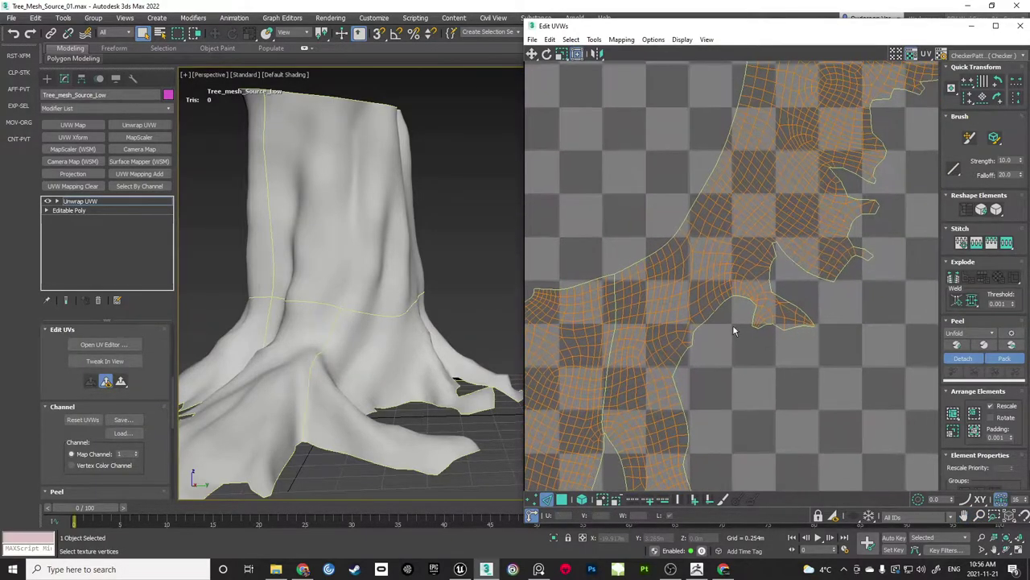
scroll(701, 305, "up", 2)
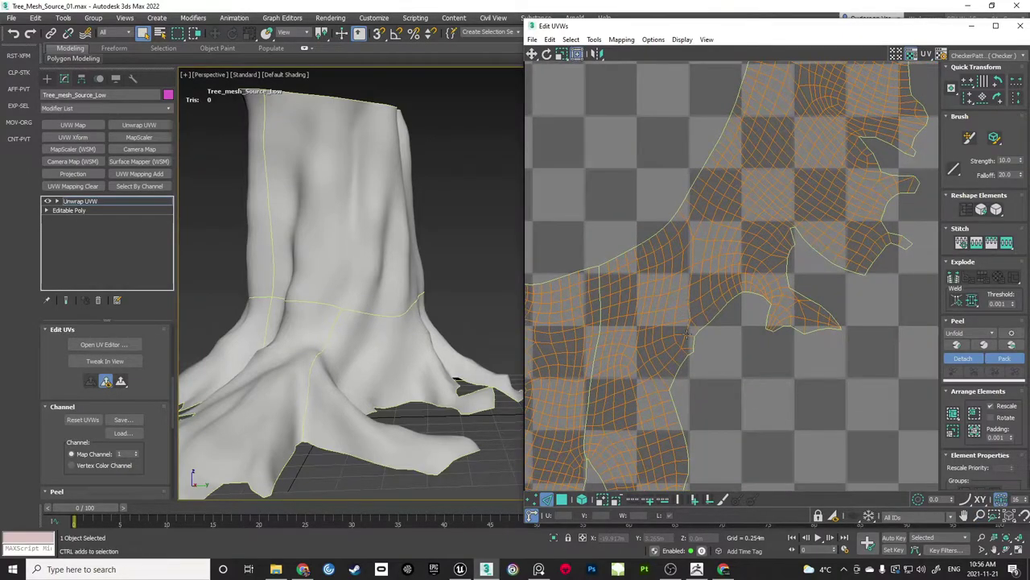
middle_click_drag(727, 316, 784, 281)
scroll(785, 282, "down", 2)
scroll(726, 293, "up", 2)
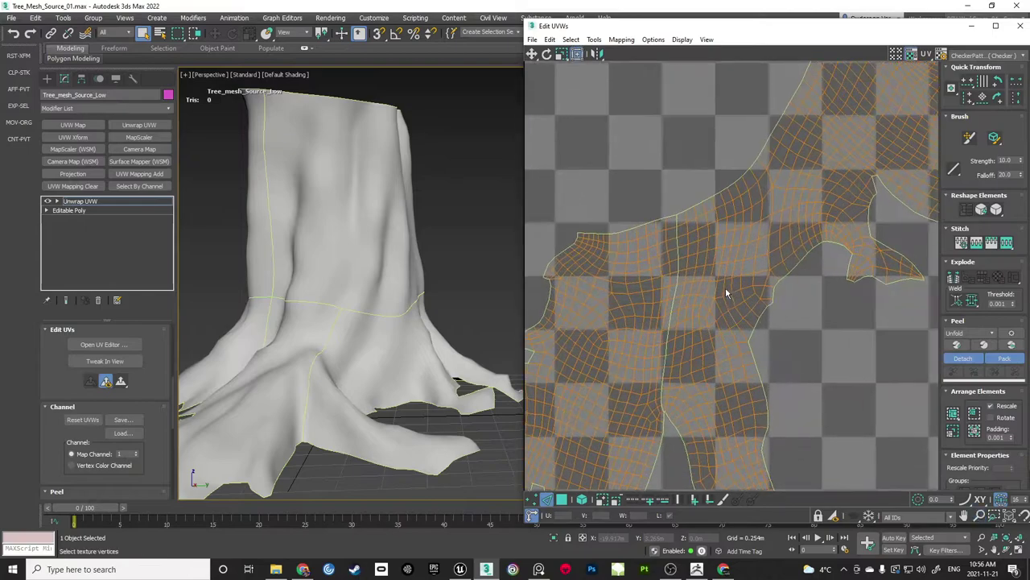
left_click(739, 329)
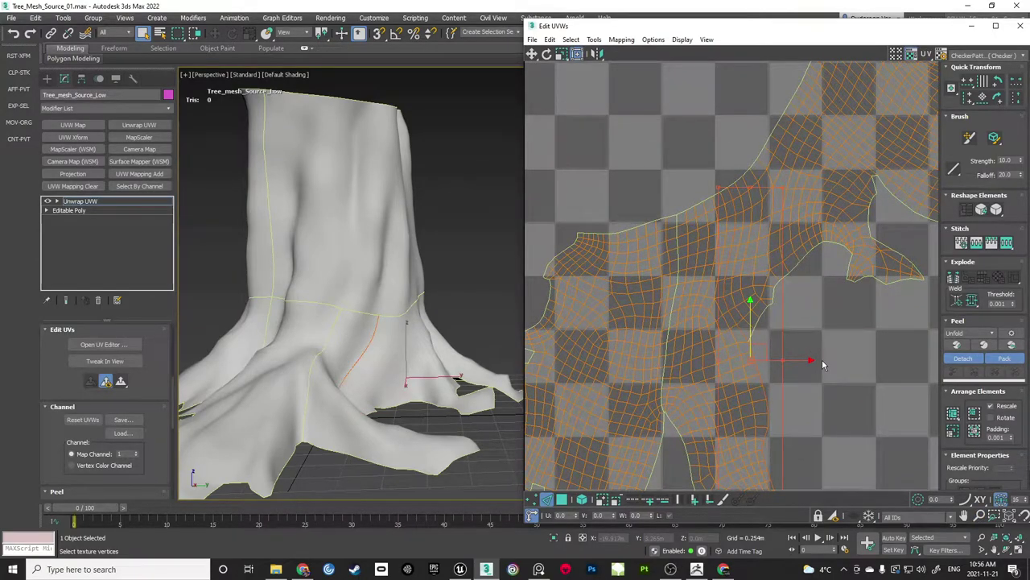
left_click(833, 332)
Select the edge loop from the next notch beside the small pointed root to the island's inner border and break the UVs there
middle_click_drag(813, 343, 752, 371)
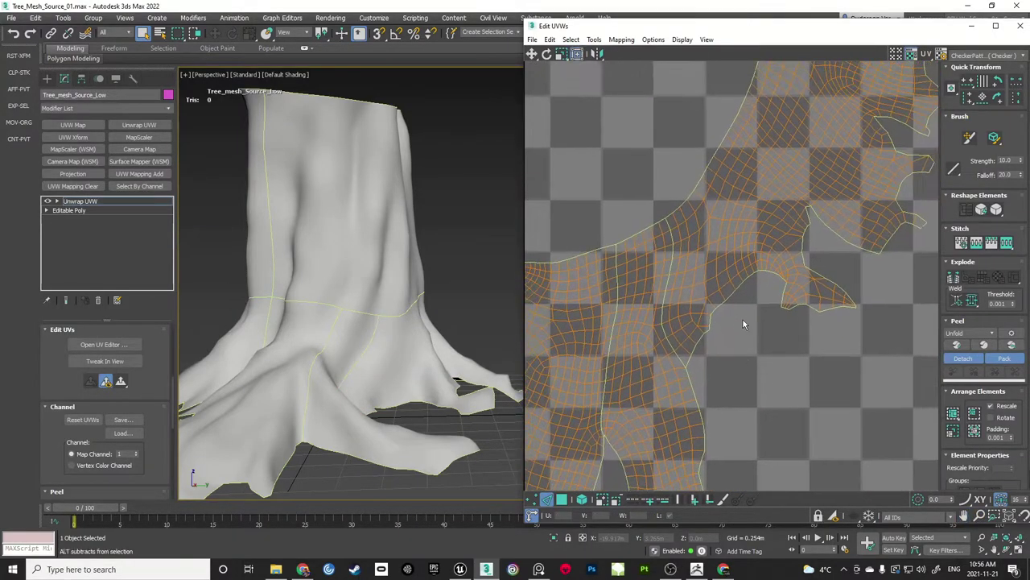
middle_click_drag(742, 322, 718, 378)
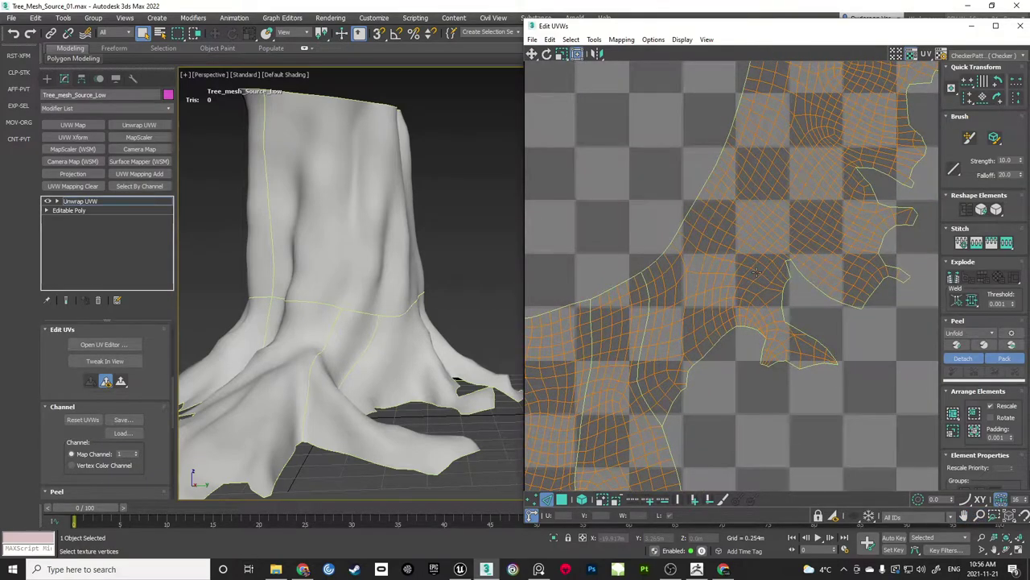
left_click(760, 278)
key("ctrl+b")
middle_click_drag(810, 317, 775, 256)
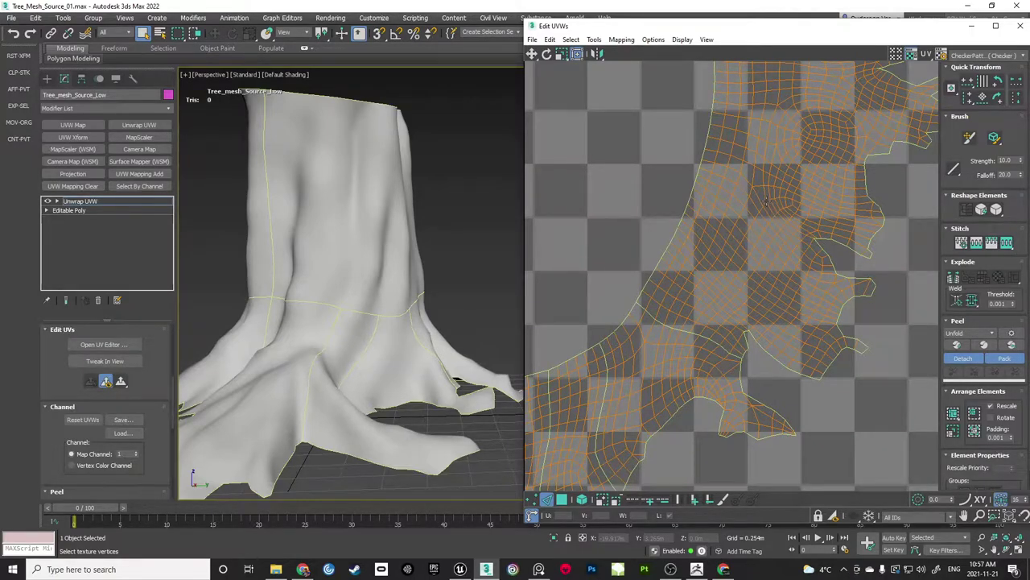
Select connected edges around the irregular topology in the middle of the roots island, continuing down to the nearby notch
scroll(771, 218, "up", 6)
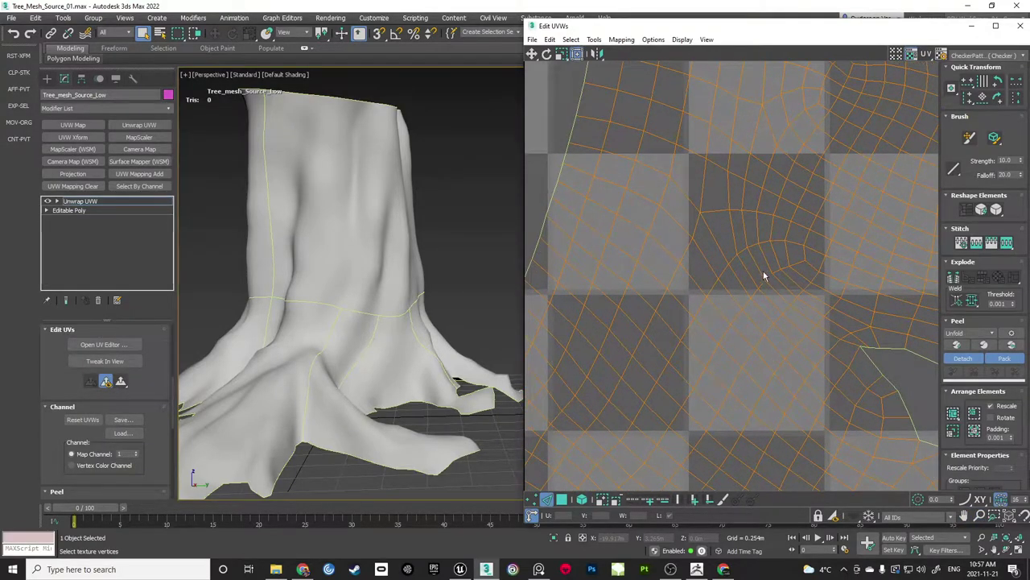
left_click(752, 229)
scroll(760, 244, "down", 1)
scroll(760, 245, "down", 2)
left_click_drag(760, 256, 771, 284)
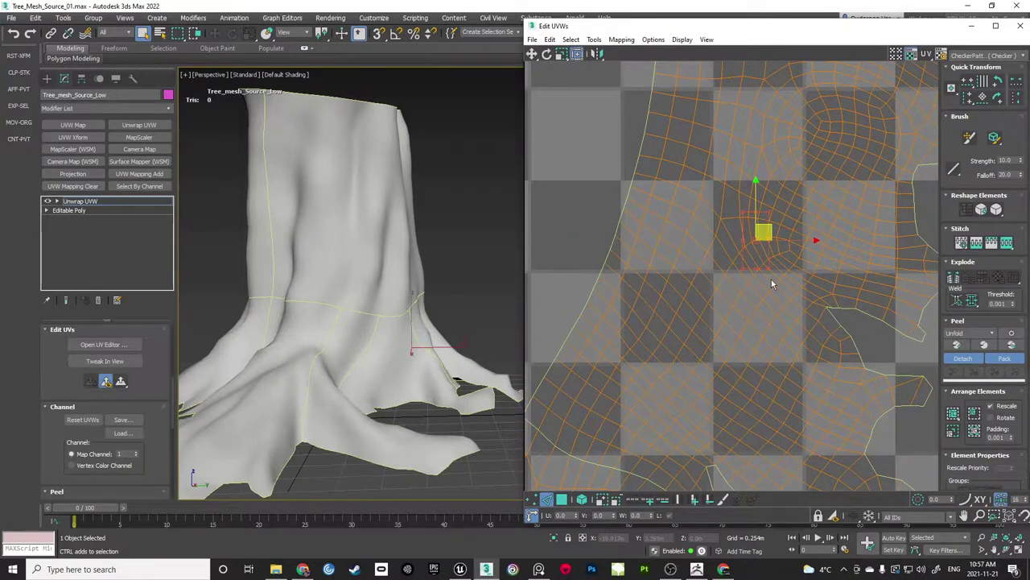
scroll(779, 276, "up", 3)
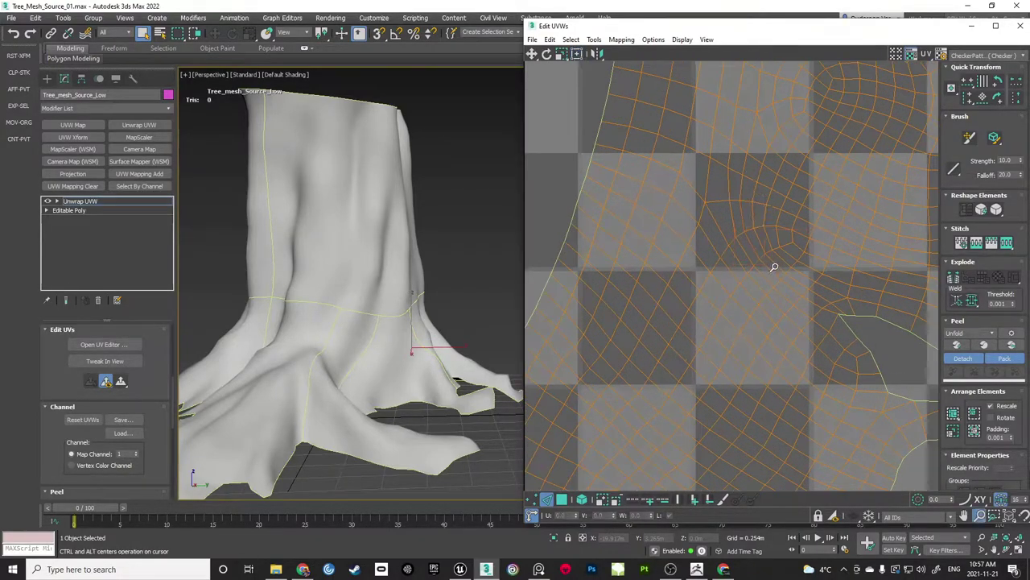
left_click_drag(773, 280, 861, 327)
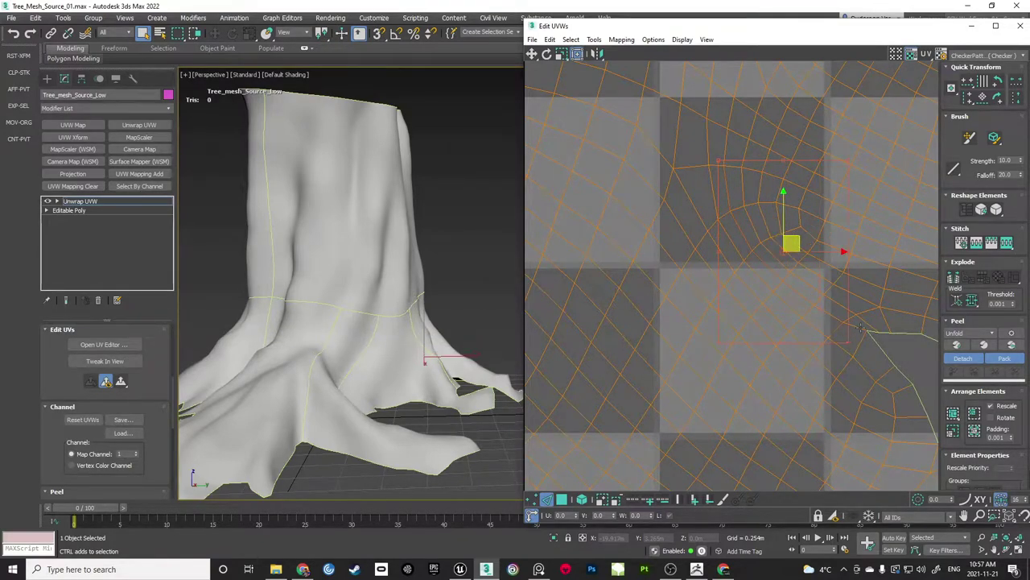
left_click(861, 328, "ctrl")
middle_click_drag(689, 225, 738, 289)
scroll(738, 290, "down", 2)
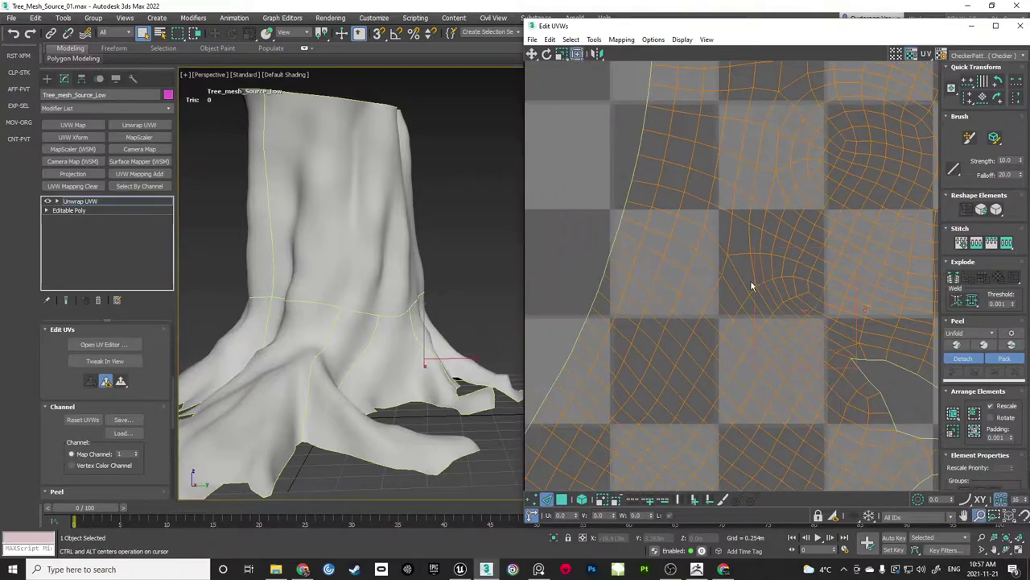
Extend the edge selection to the island's long smooth border, break the UVs along it and deselect
left_click_drag(757, 251, 704, 228)
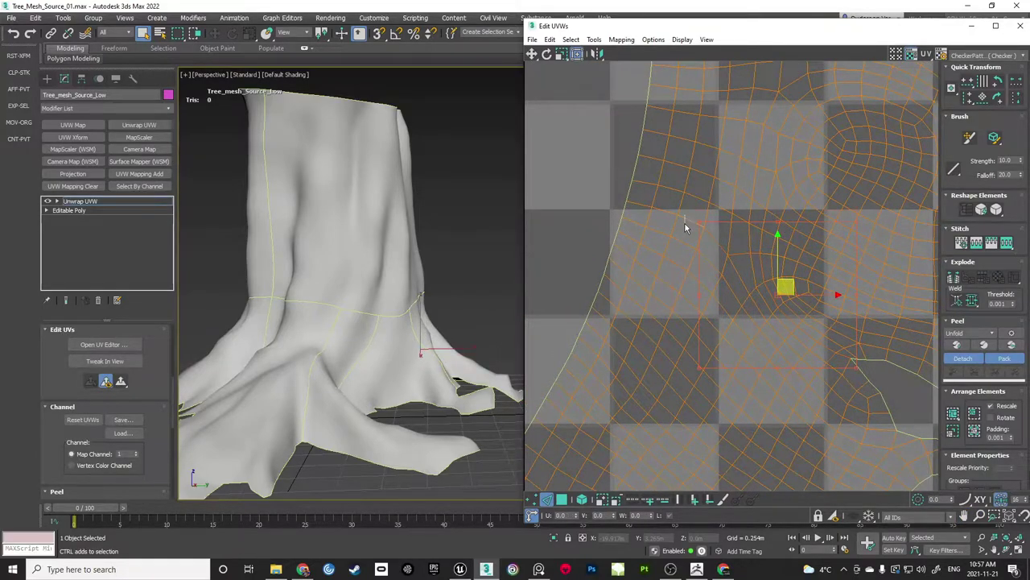
left_click(685, 222, "ctrl")
left_click(663, 200, "ctrl")
left_click(640, 197, "ctrl")
scroll(714, 190, "down", 4)
middle_click_drag(776, 267, 759, 241)
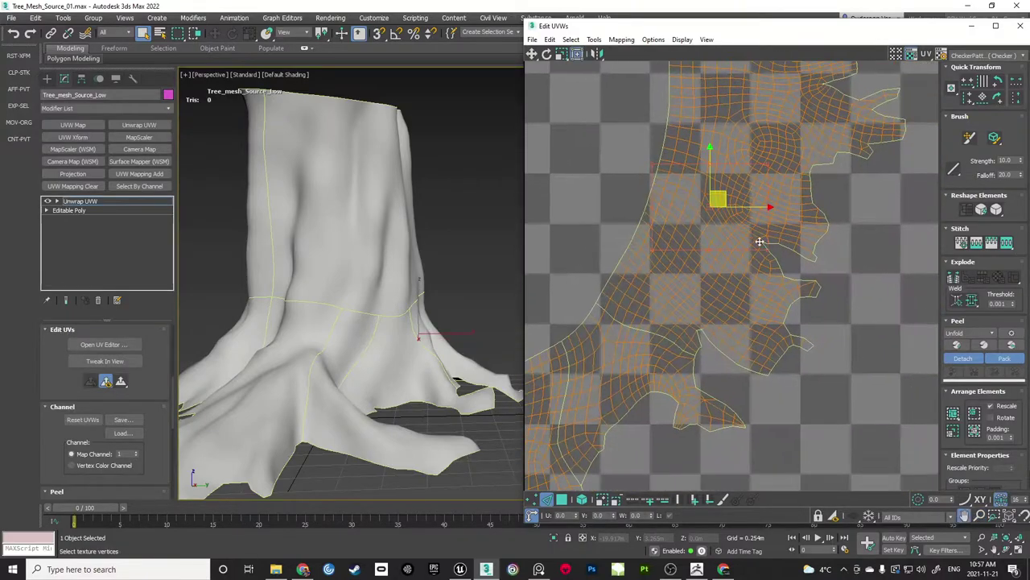
left_click(789, 253)
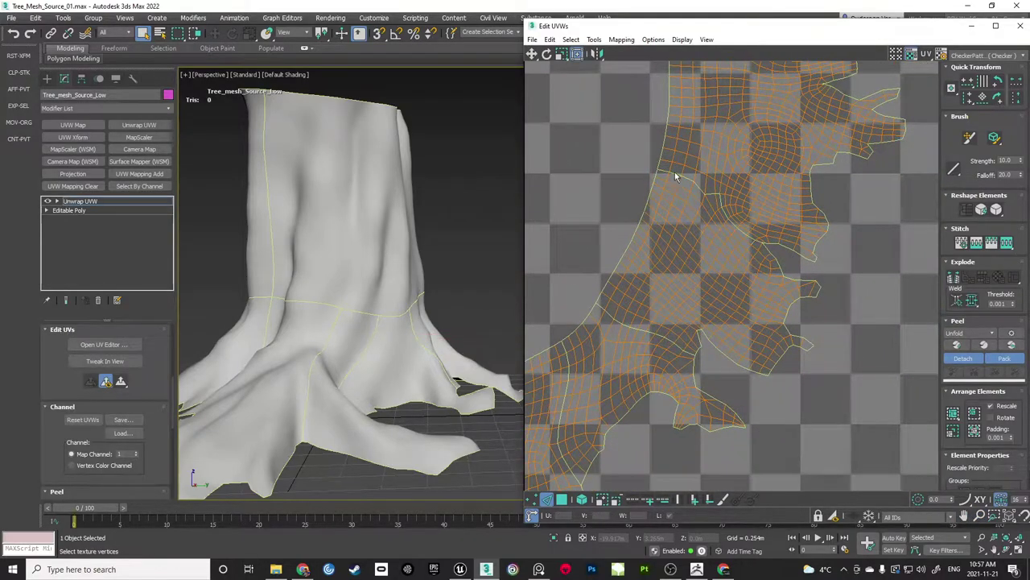
Switch to polygon selection and move the largest cut root's UV element to the right, outside the UV square
scroll(839, 214, "down", 5)
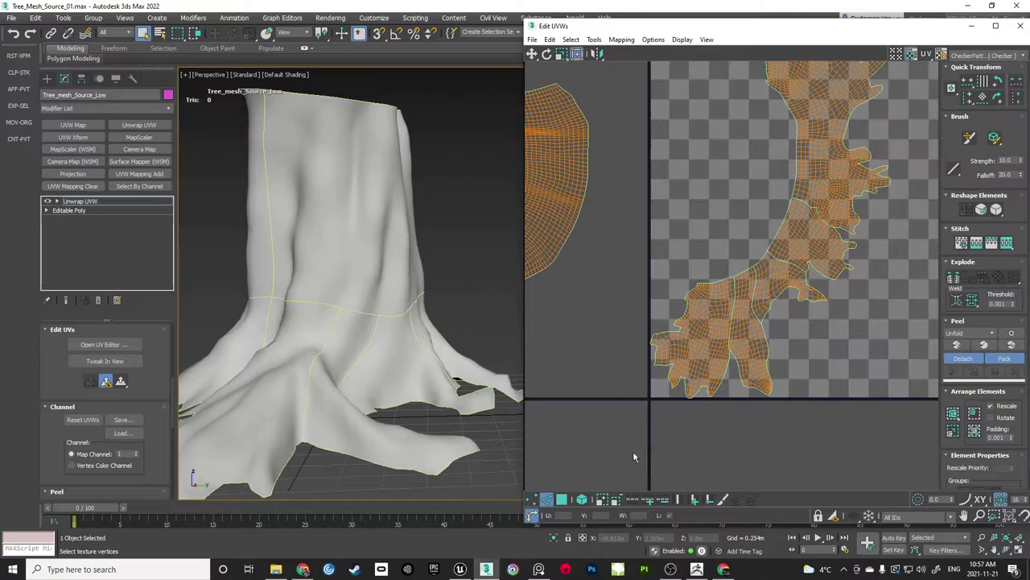
left_click(565, 501)
left_click_drag(705, 338, 928, 370)
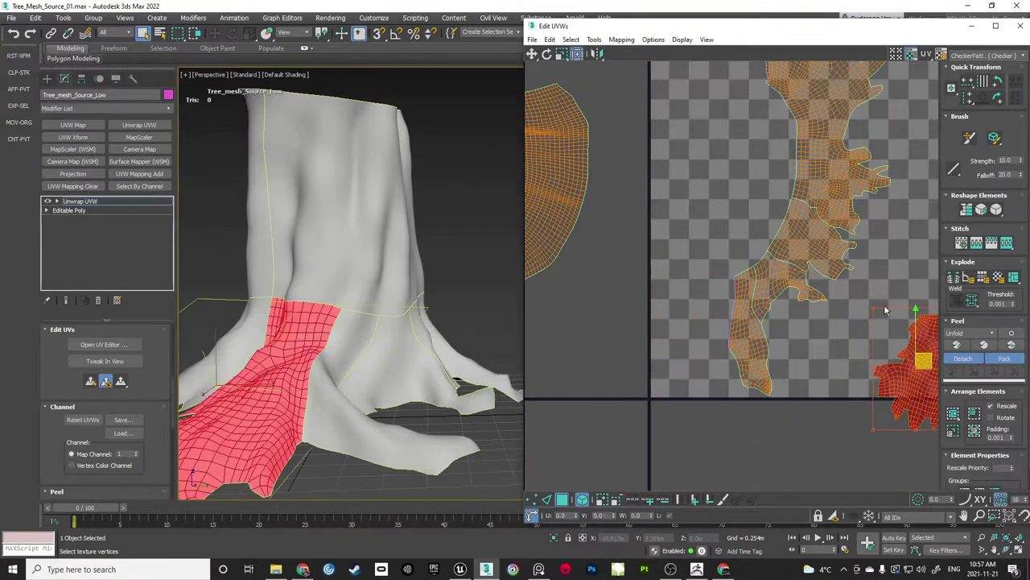
middle_click_drag(886, 308, 646, 362)
left_click_drag(701, 405, 901, 292)
middle_click_drag(727, 269, 820, 284)
Move the other three separated root elements outside the UV square beside the first one and deselect
left_click_drag(611, 392, 900, 214)
middle_click_drag(859, 244, 783, 276)
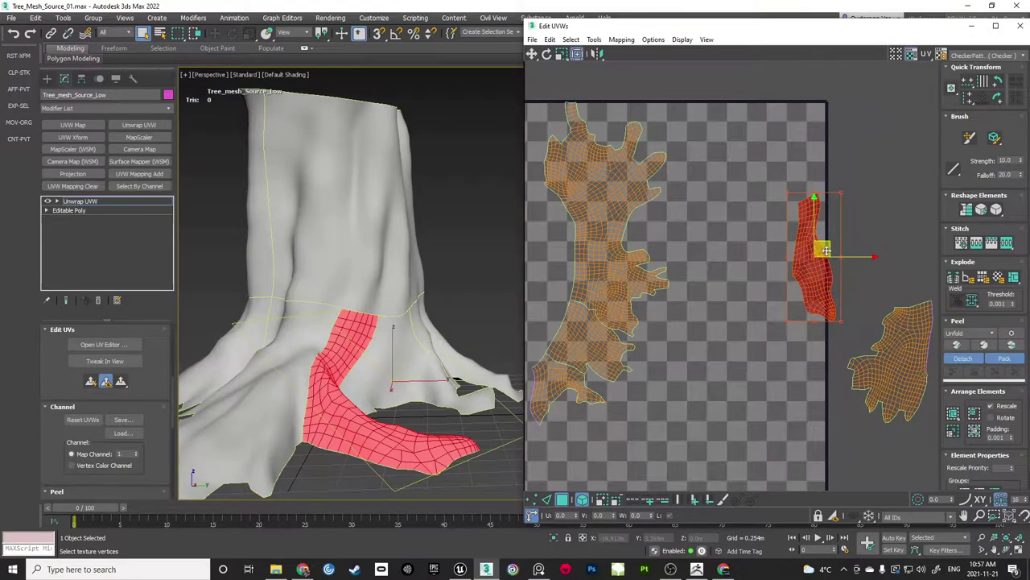
left_click_drag(827, 250, 889, 235)
left_click_drag(550, 384, 889, 126)
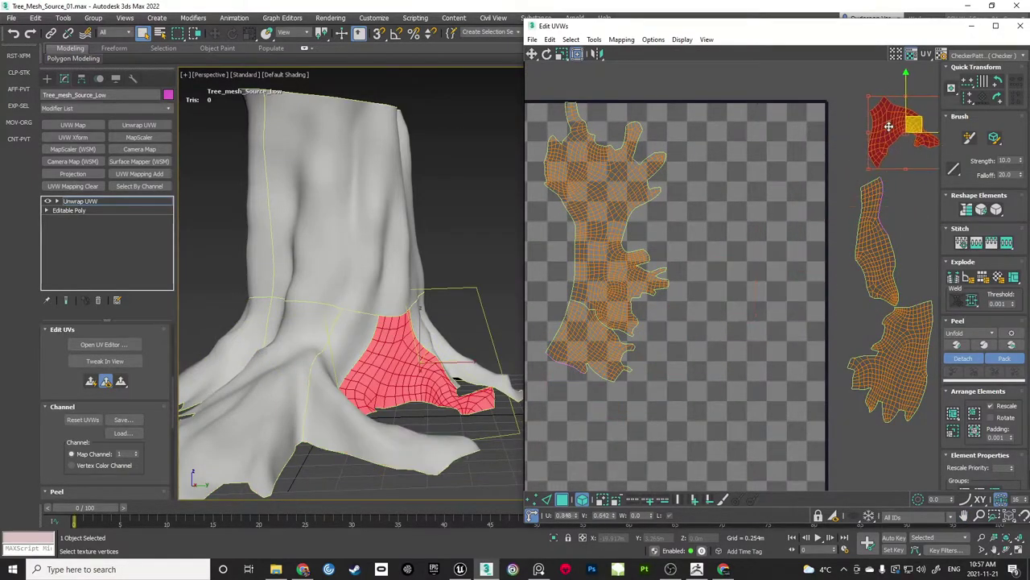
left_click_drag(584, 361, 948, 467)
left_click(673, 359)
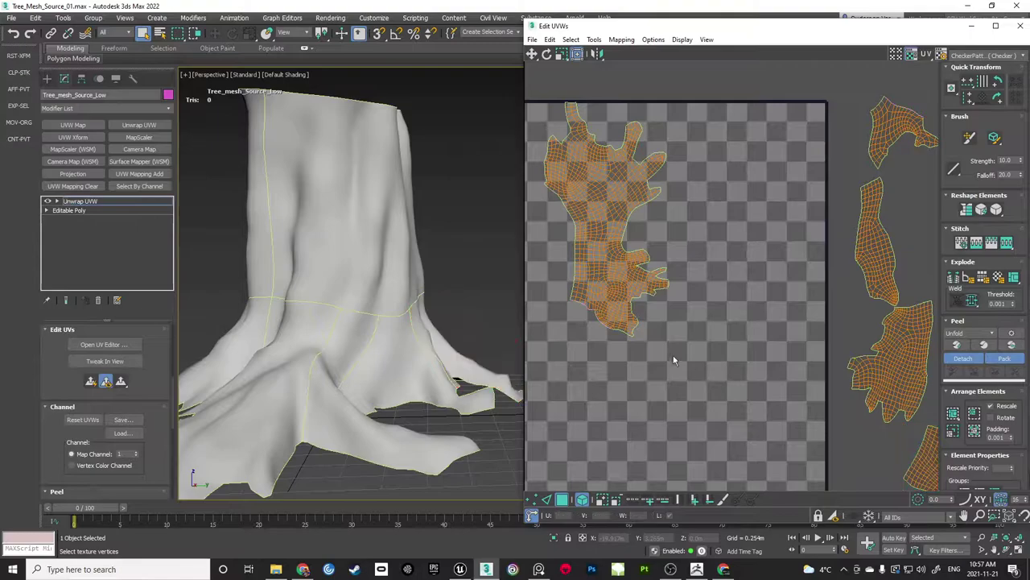
Save the scene
scroll(668, 306, "up", 6)
scroll(680, 305, "up", 2)
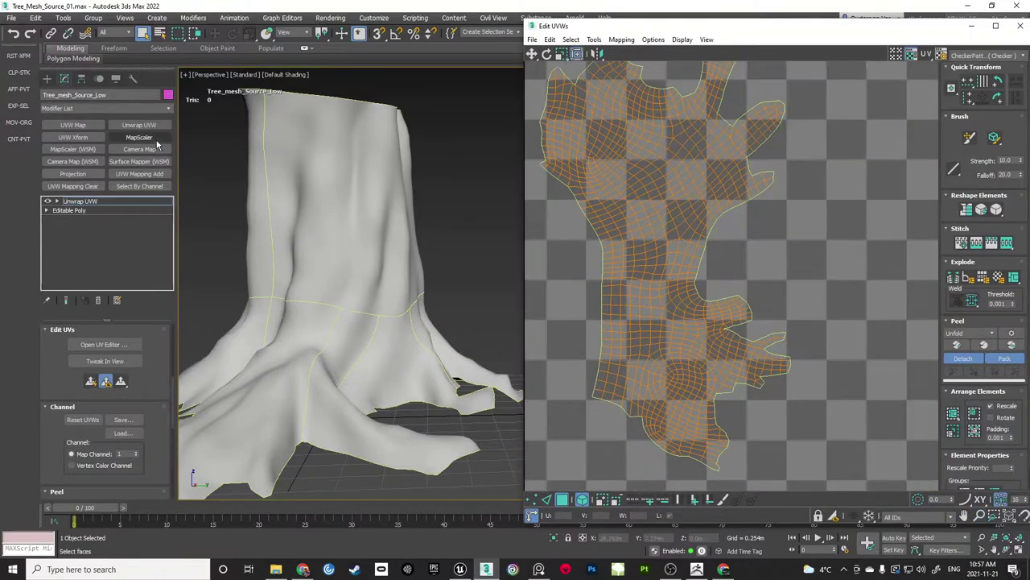
left_click(12, 18)
left_click(21, 100)
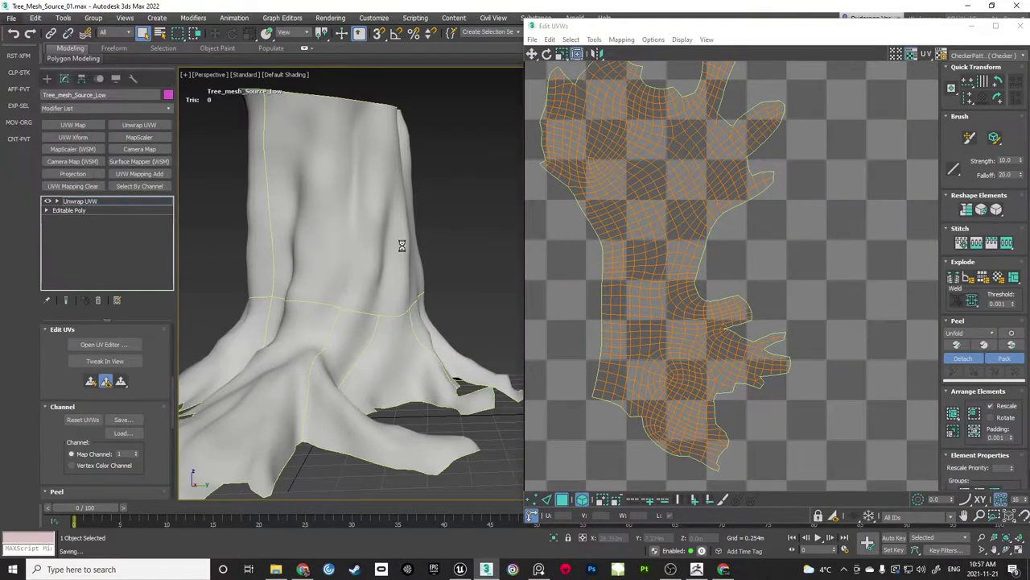
Select the edge loop straight across the narrow middle of the remaining roots island, break the UVs along it and deselect
scroll(681, 267, "up", 2)
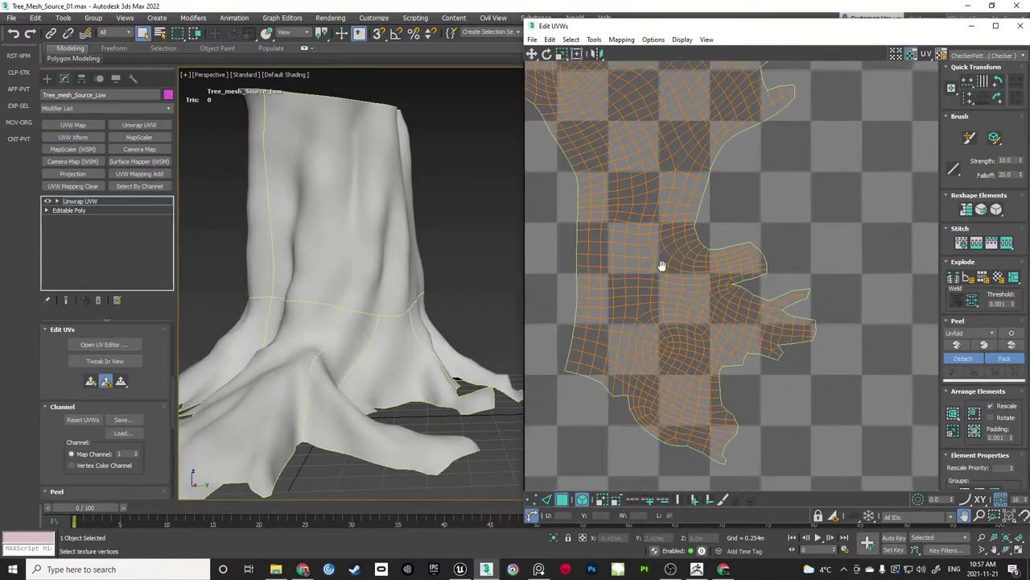
key("2")
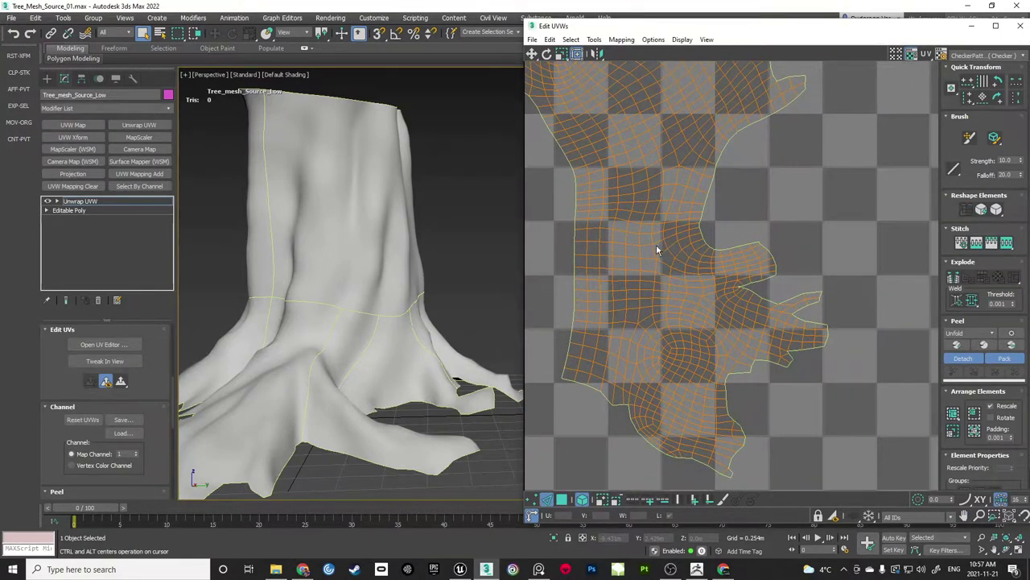
scroll(683, 221, "up", 1)
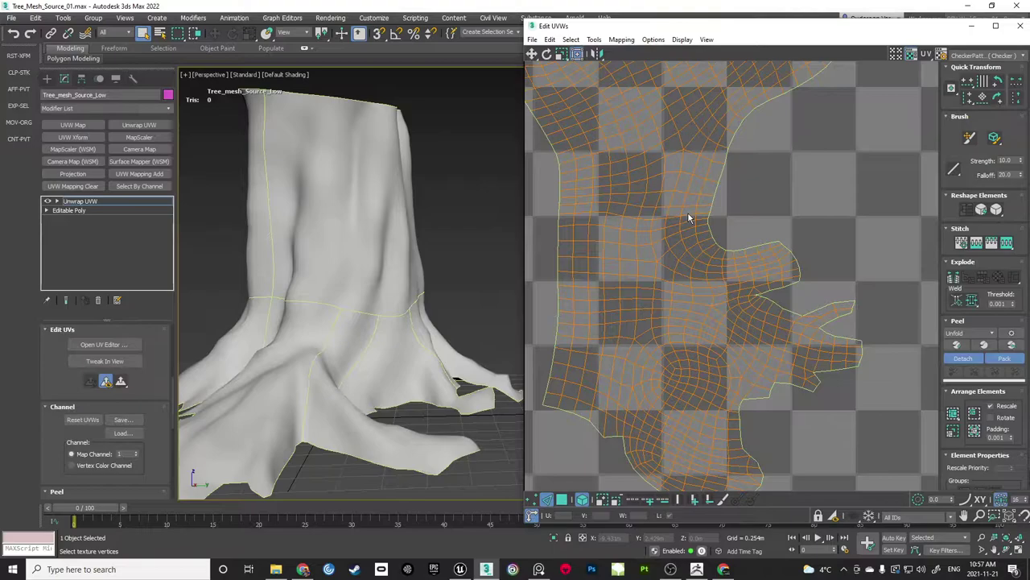
left_click(688, 212)
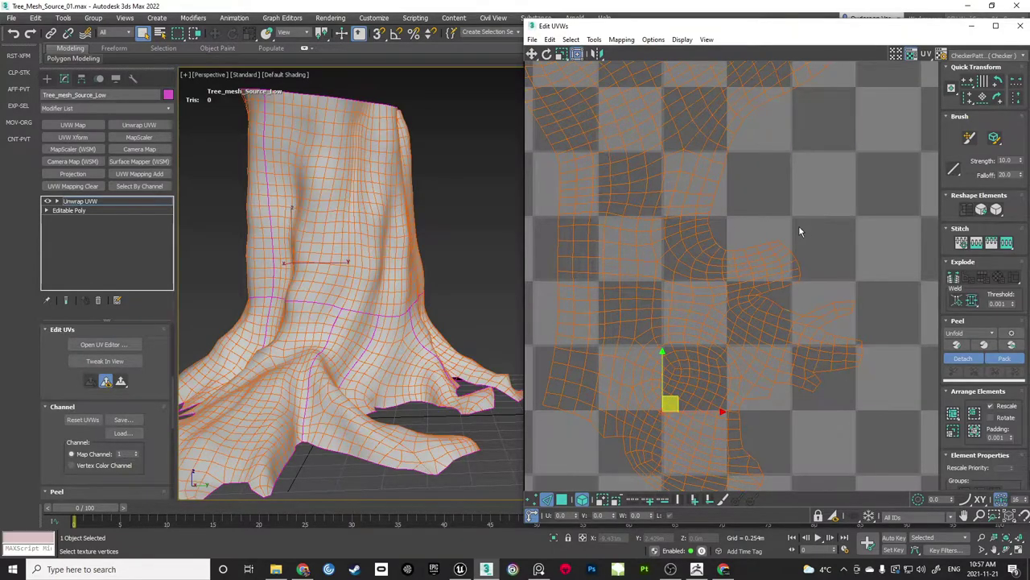
left_click(799, 232)
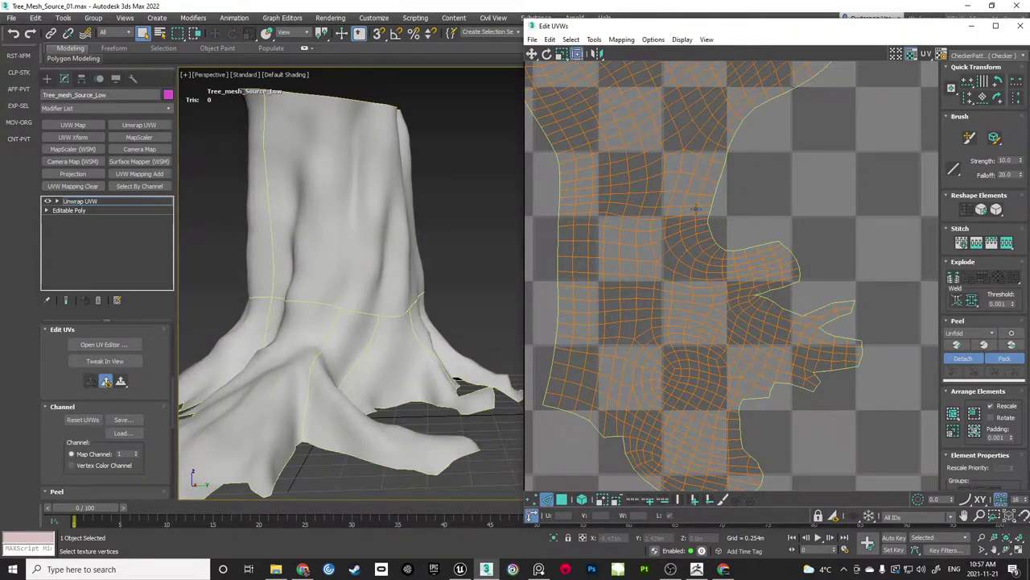
left_click(691, 207)
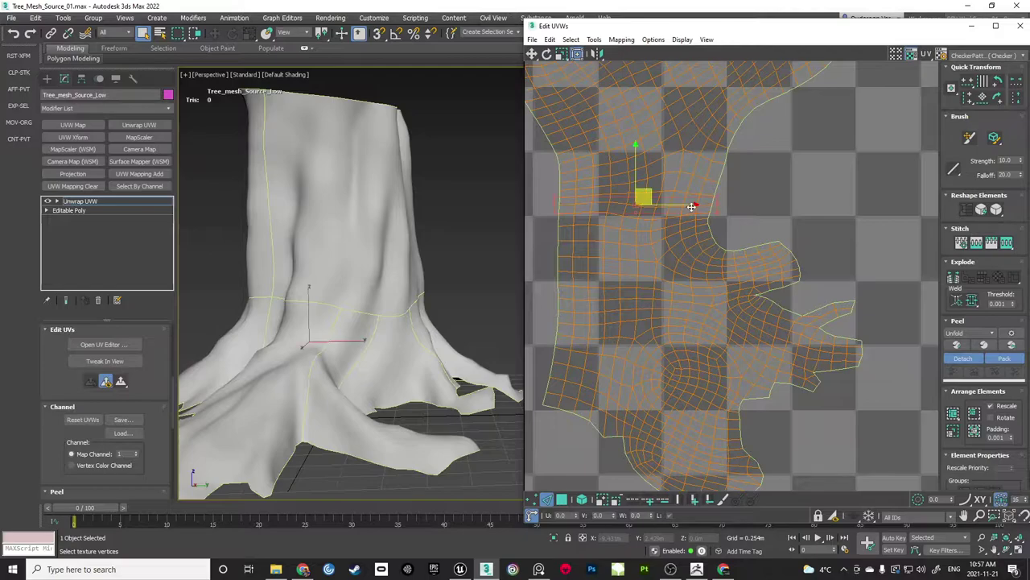
left_click(809, 216)
Break the UVs along an edge loop curving through the upper root cluster, from its top notch to the smooth outer border
scroll(730, 306, "down", 3)
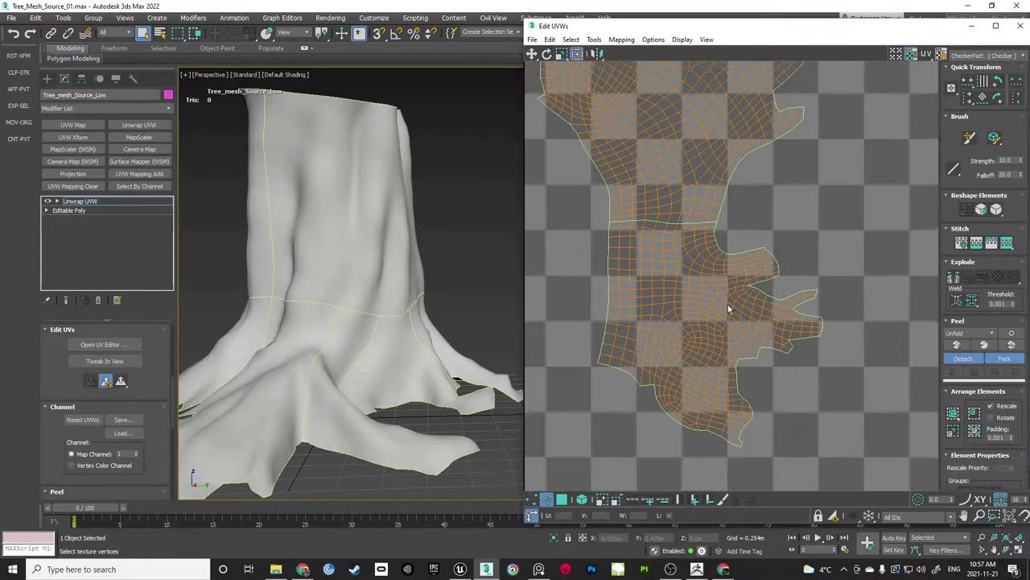
middle_click_drag(730, 307, 730, 271)
scroll(730, 270, "up", 2)
scroll(737, 269, "up", 2)
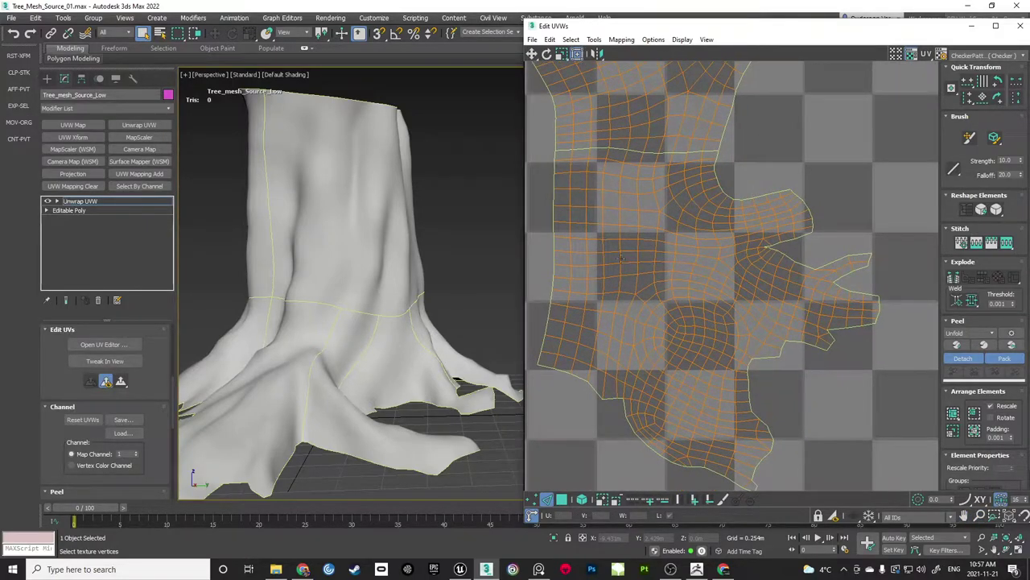
scroll(725, 246, "down", 5)
middle_click_drag(785, 260, 655, 333)
scroll(657, 322, "down", 3)
middle_click_drag(666, 272, 755, 293)
scroll(656, 262, "up", 5)
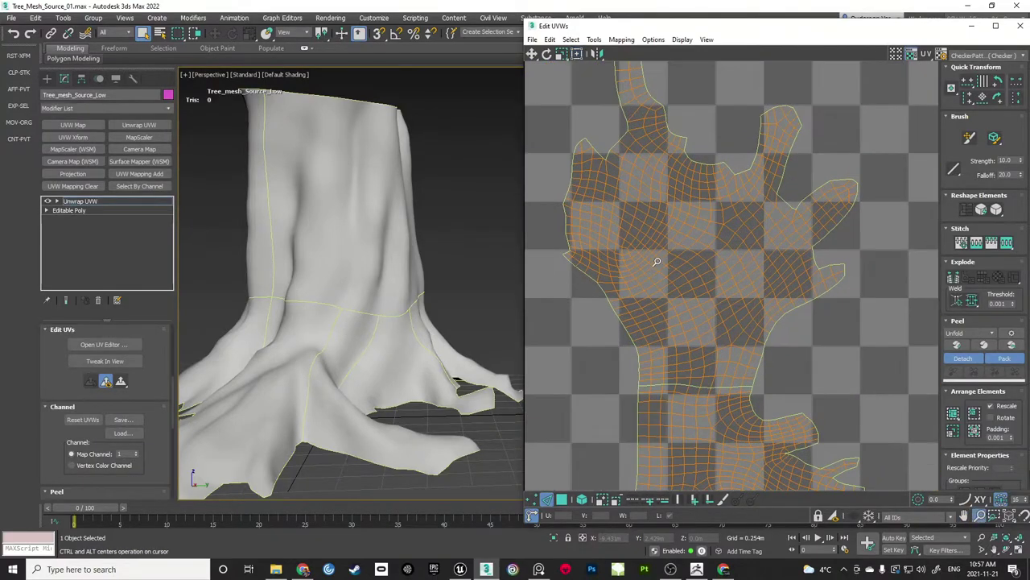
left_click(709, 186)
left_click(829, 339)
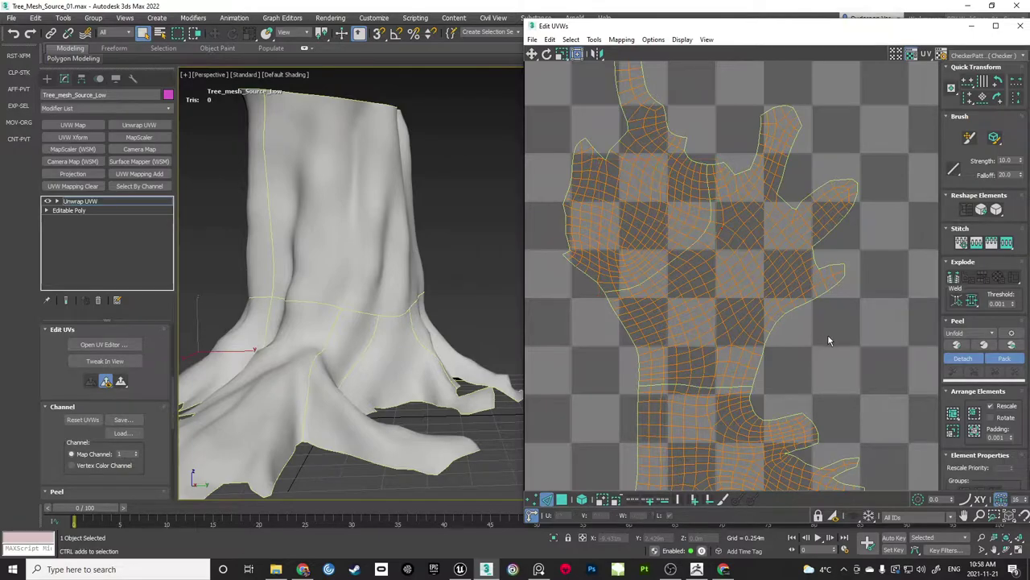
Move the lower root element out of the UV square, above the other separated roots, and undo the mistaken extra move
scroll(709, 222, "down", 3)
scroll(724, 238, "down", 3)
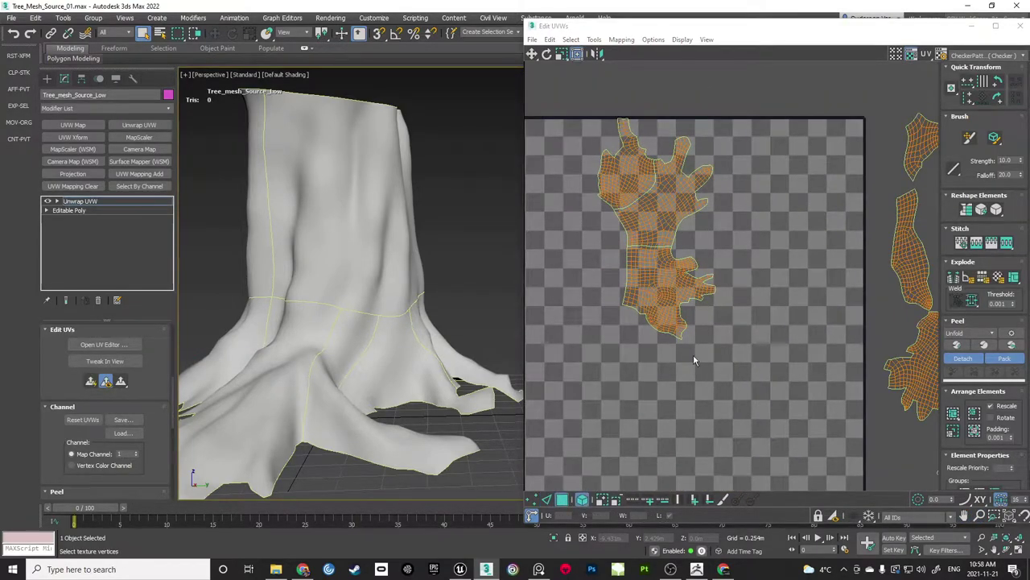
scroll(700, 346, "down", 4)
left_click_drag(656, 307, 915, 147)
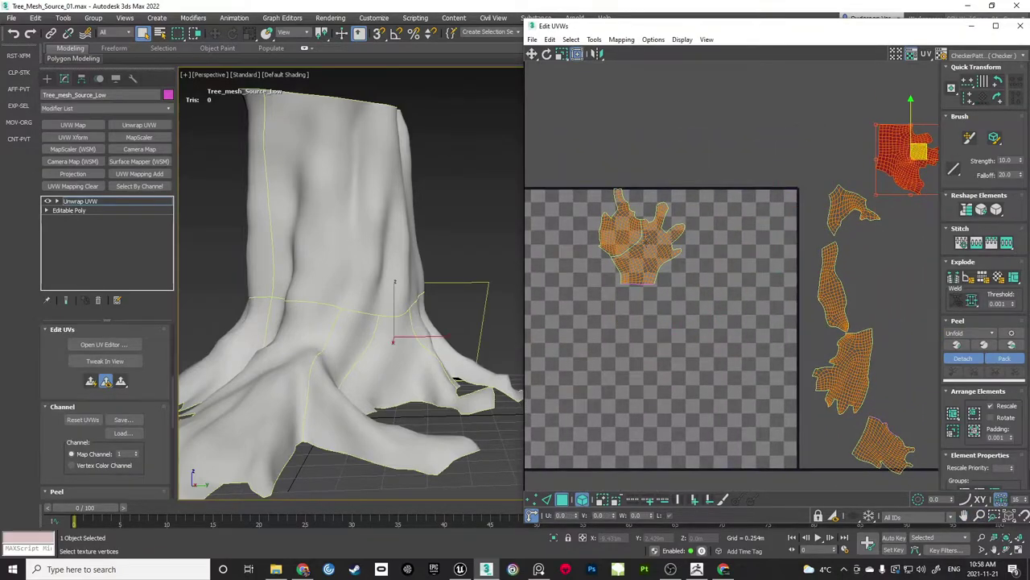
left_click_drag(647, 243, 871, 128)
key("ctrl+z")
key("ctrl+z")
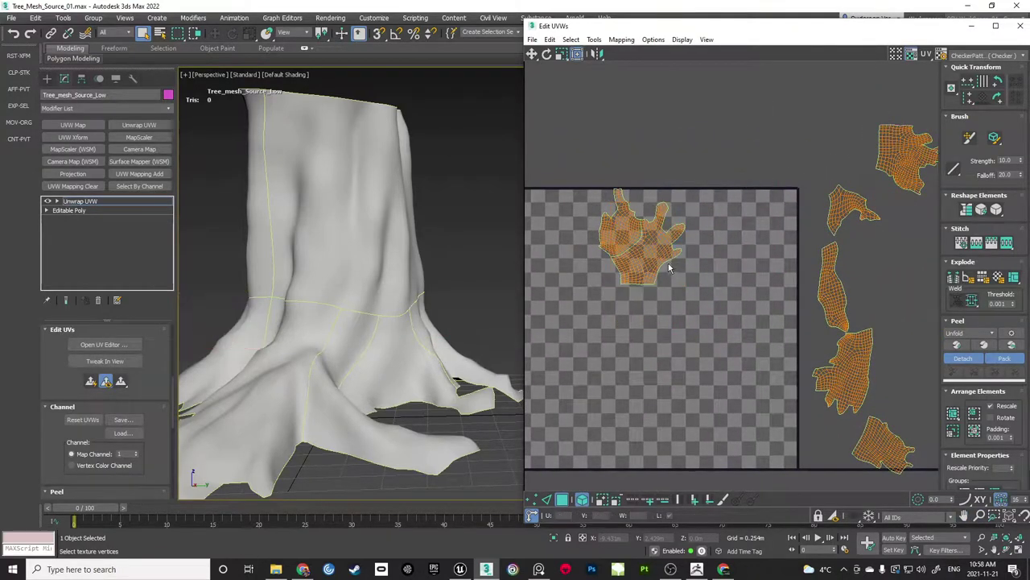
Move the remaining two upper root elements out of the UV square, above the other separated roots, and deselect
left_click(662, 253)
left_click_drag(665, 232, 892, 91)
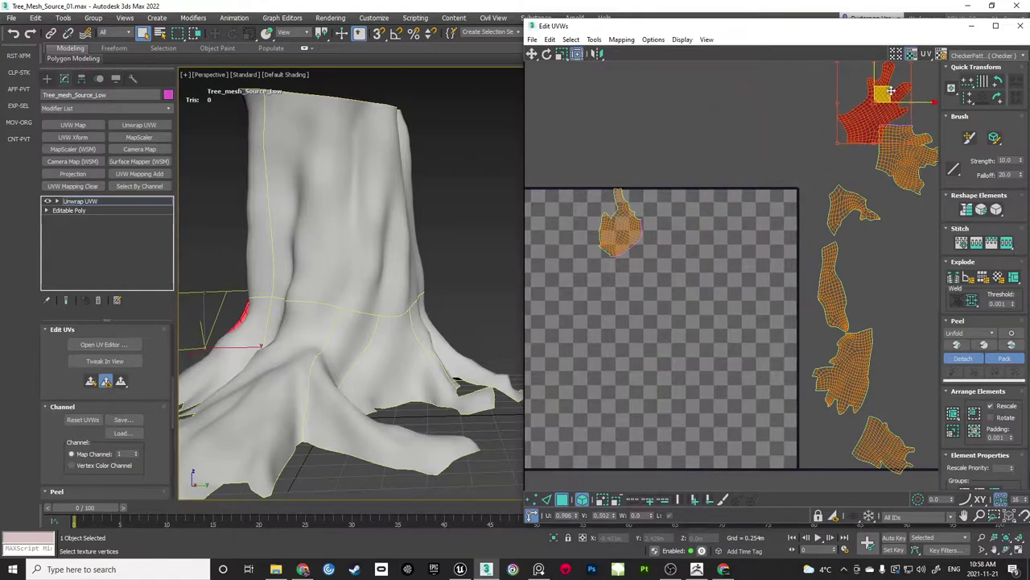
left_click(698, 186)
left_click(630, 230)
left_click_drag(631, 212, 800, 111)
left_click(704, 189)
scroll(624, 246, "down", 3)
middle_click_drag(618, 249, 695, 234)
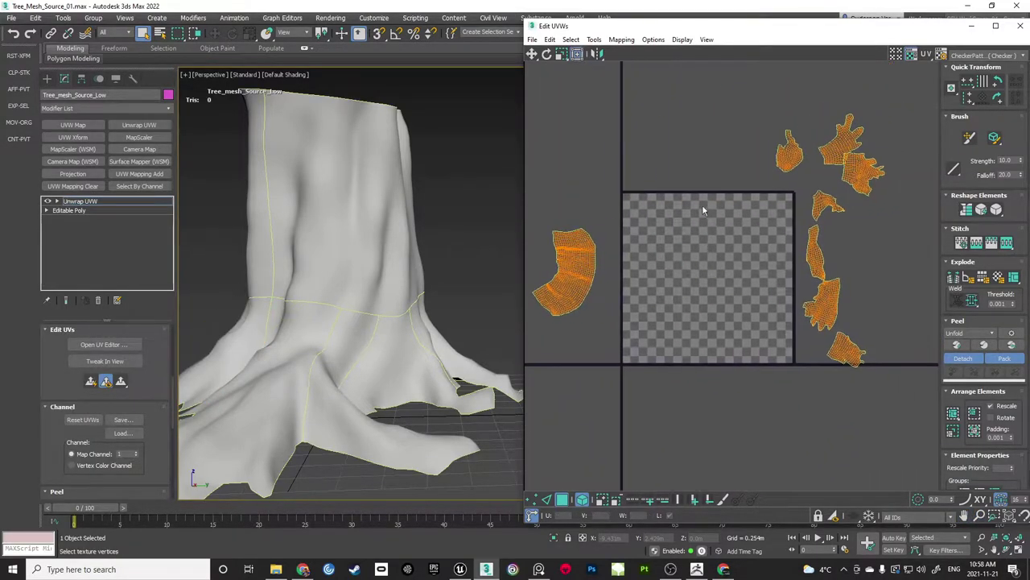
Select all UV elements, rescale them to a matching relative size and deselect
scroll(703, 211, "down", 1)
scroll(703, 211, "up", 1)
left_click_drag(605, 396, 533, 402)
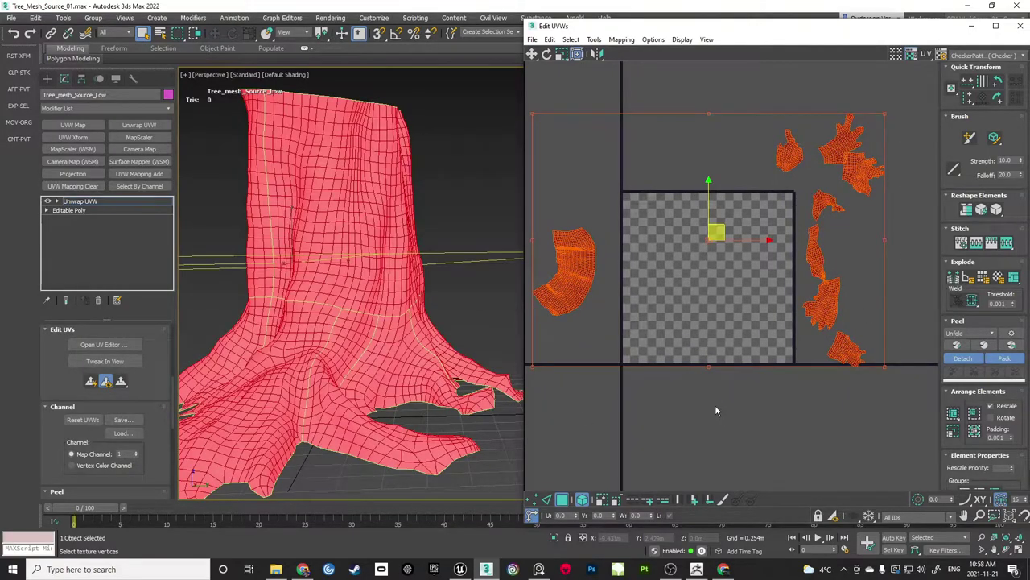
left_click(954, 433)
left_click(669, 305)
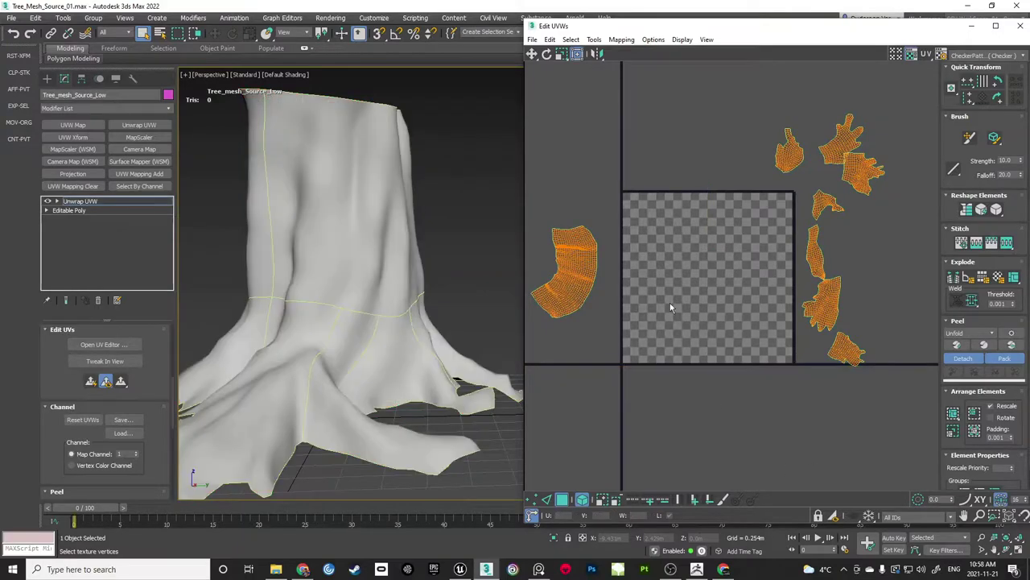
Display the PNG texture checker on the stump and inspect its pattern around the trunk and roots
left_click(983, 58)
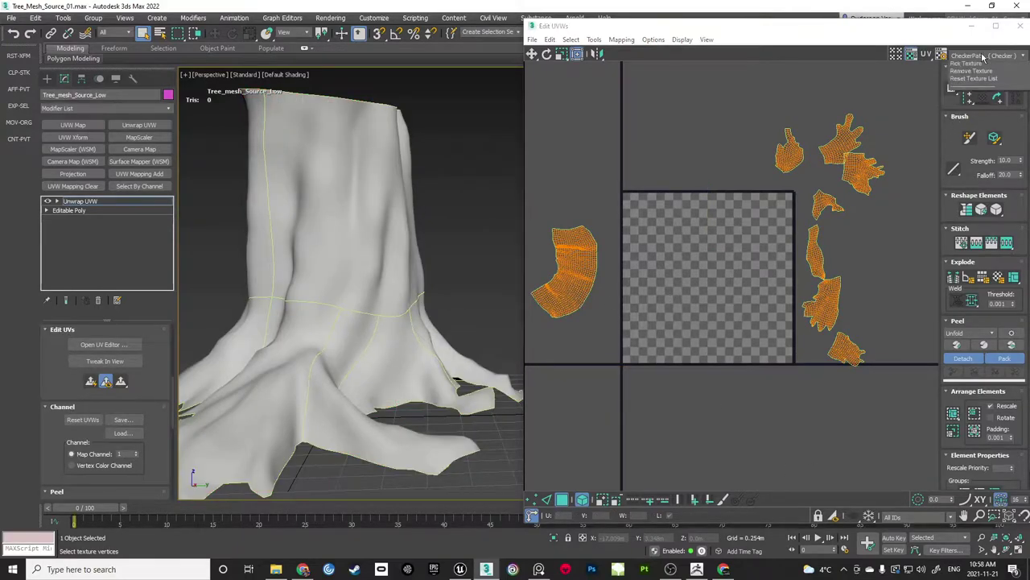
left_click(980, 67)
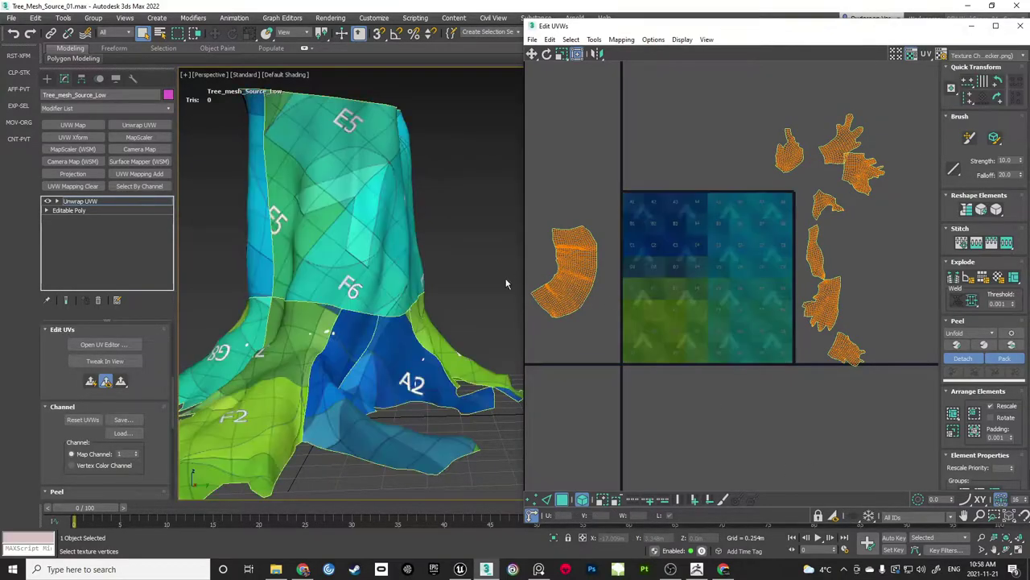
middle_click_drag(435, 282, 372, 224, "alt")
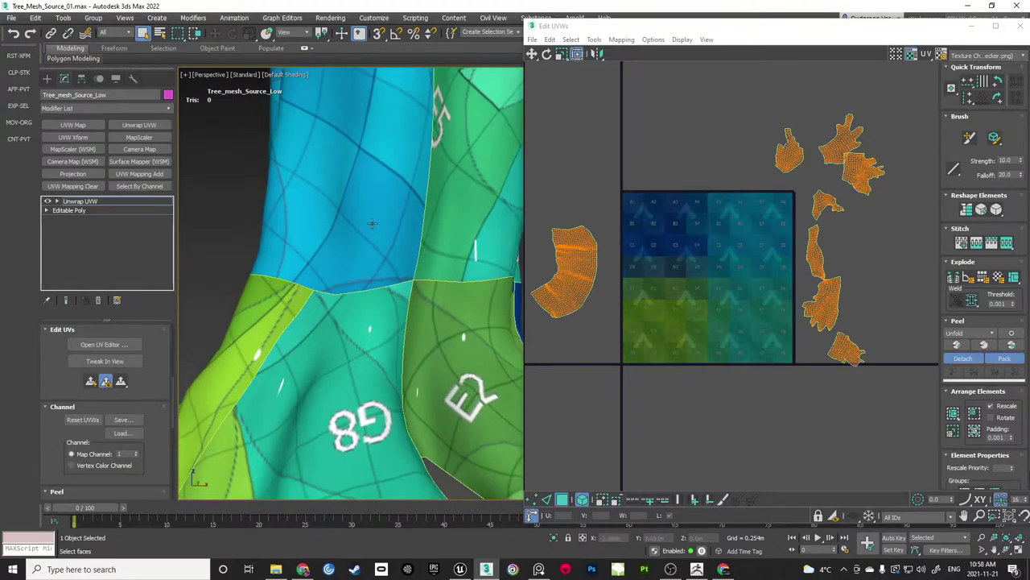
middle_click_drag(328, 367, 375, 229, "alt")
scroll(386, 410, "down", 8)
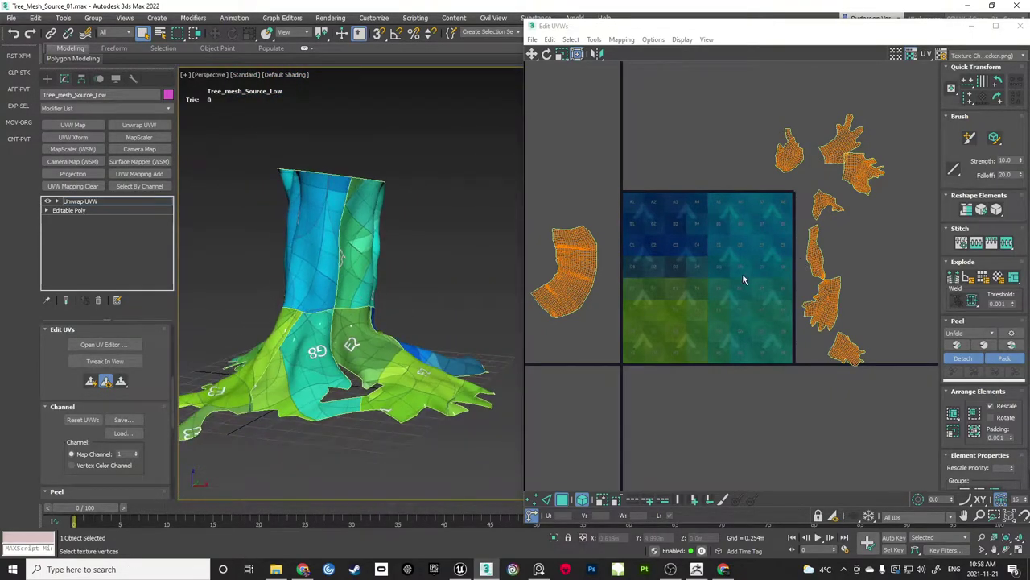
Rotate the trunk UV island clockwise until its concave edge faces up, deselect it and widen the Edit UVWs window
scroll(620, 246, "up", 3)
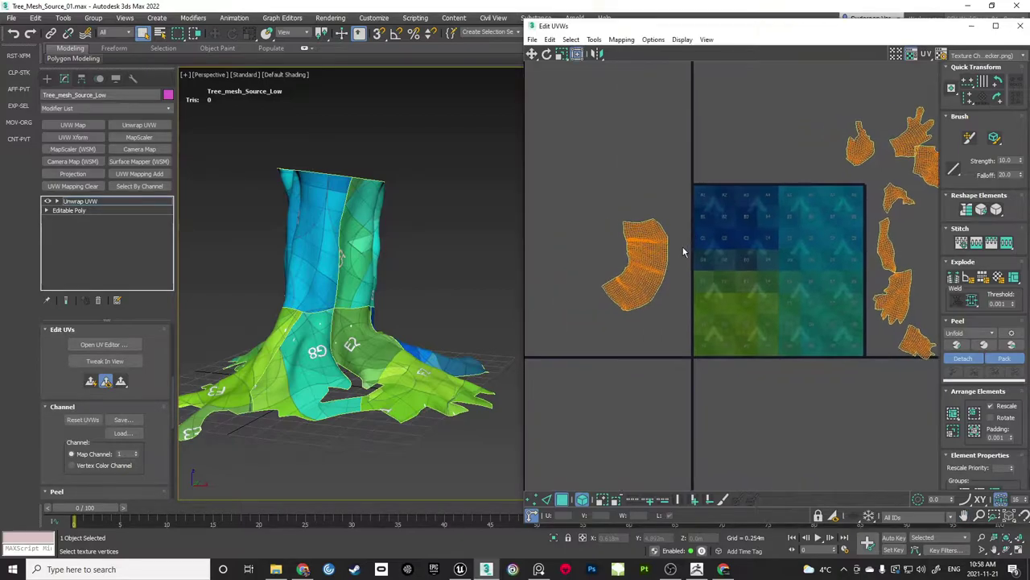
left_click(654, 280)
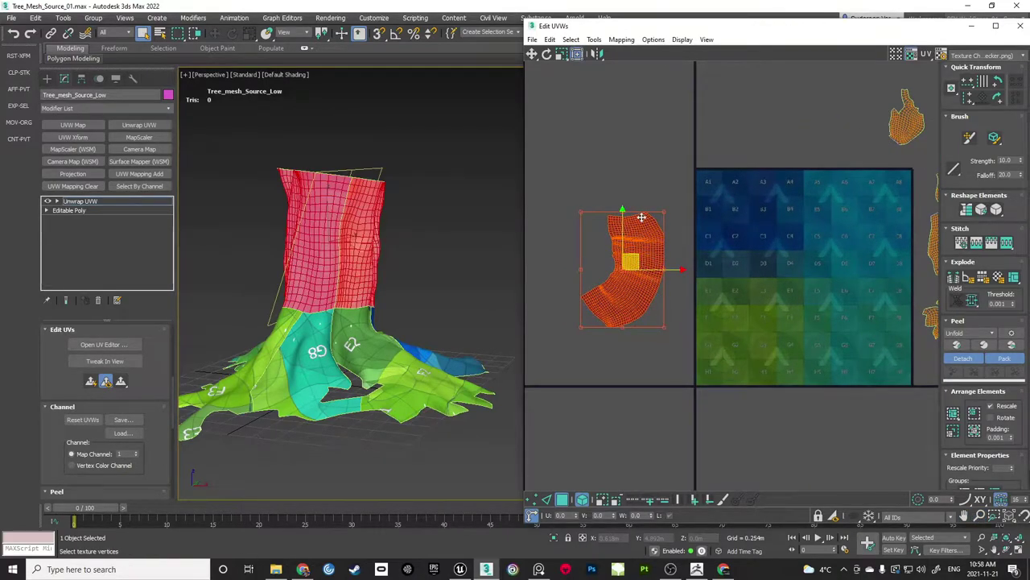
left_click_drag(626, 211, 667, 255)
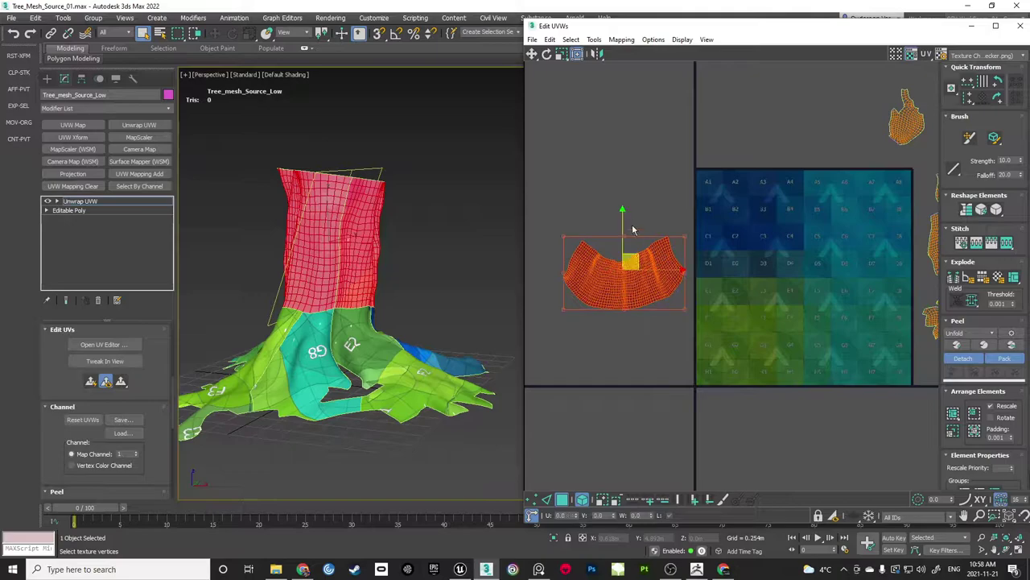
left_click(635, 228)
middle_click_drag(618, 282, 701, 255)
scroll(628, 278, "up", 5)
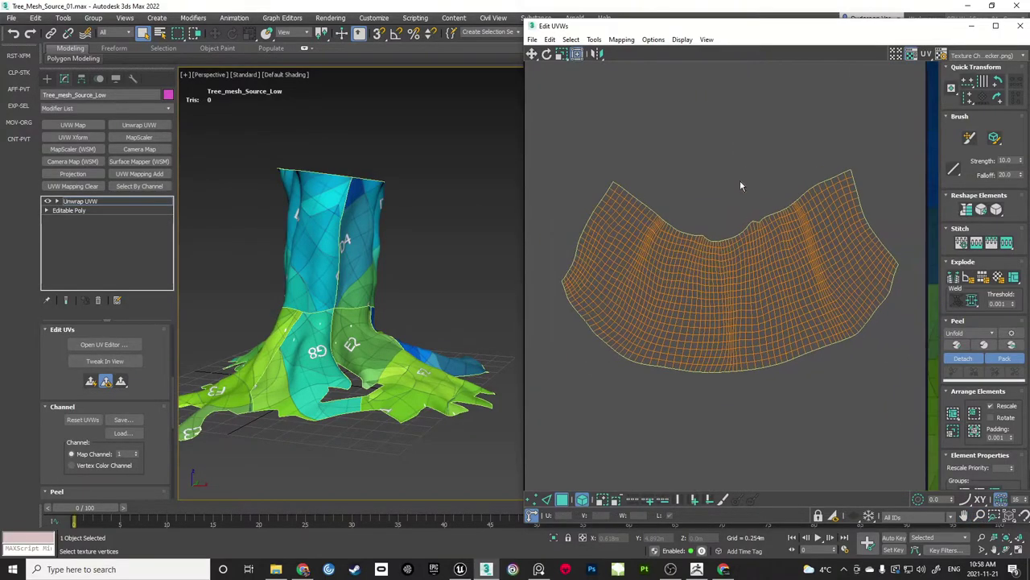
scroll(720, 266, "up", 3)
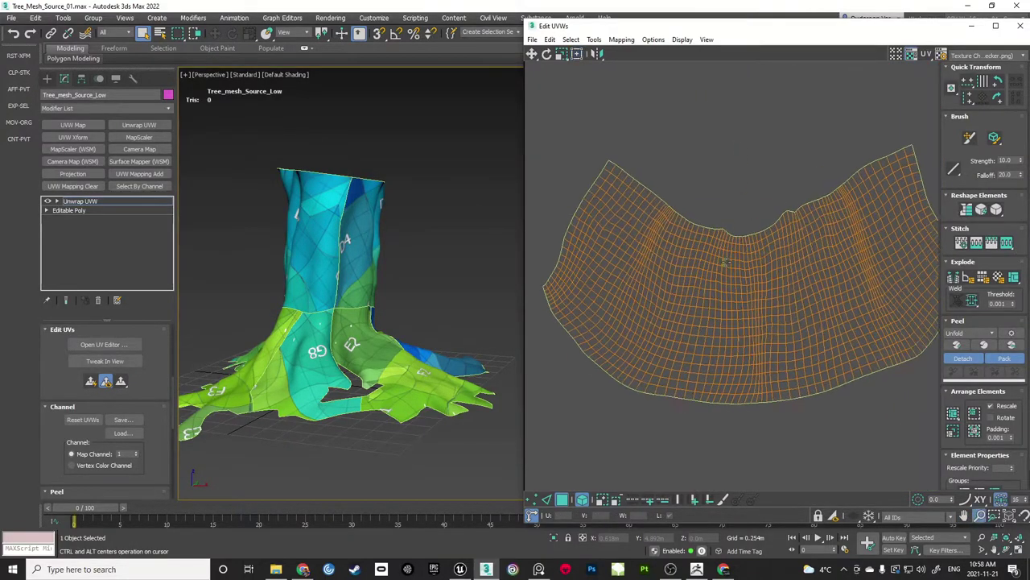
left_click_drag(522, 224, 471, 231)
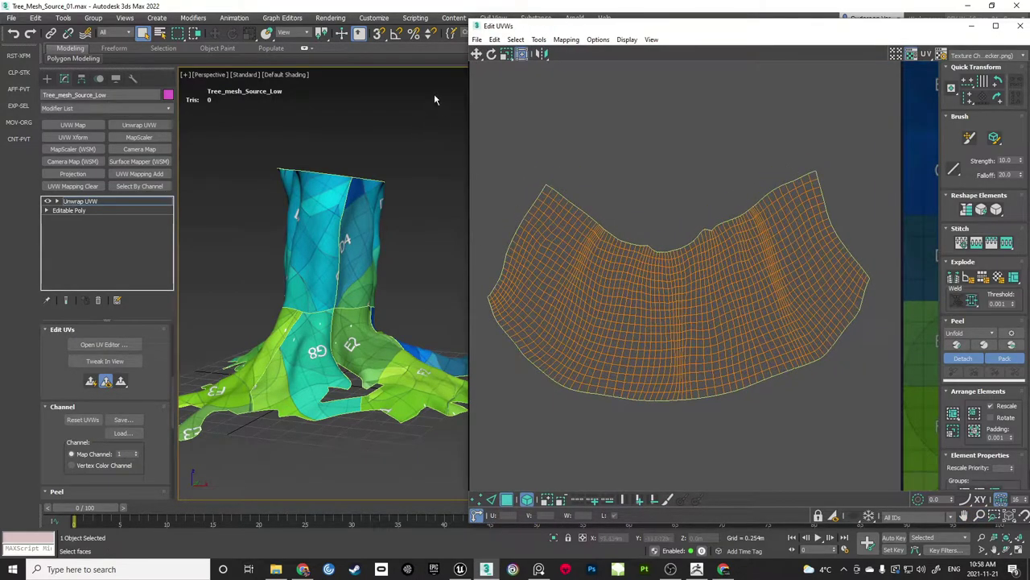
Examine the Unwrap UVW hotkeys for Align Vertically to Pivot and Align Horizontally to Pivot in the Hotkey Editor, and close it
left_click(375, 18)
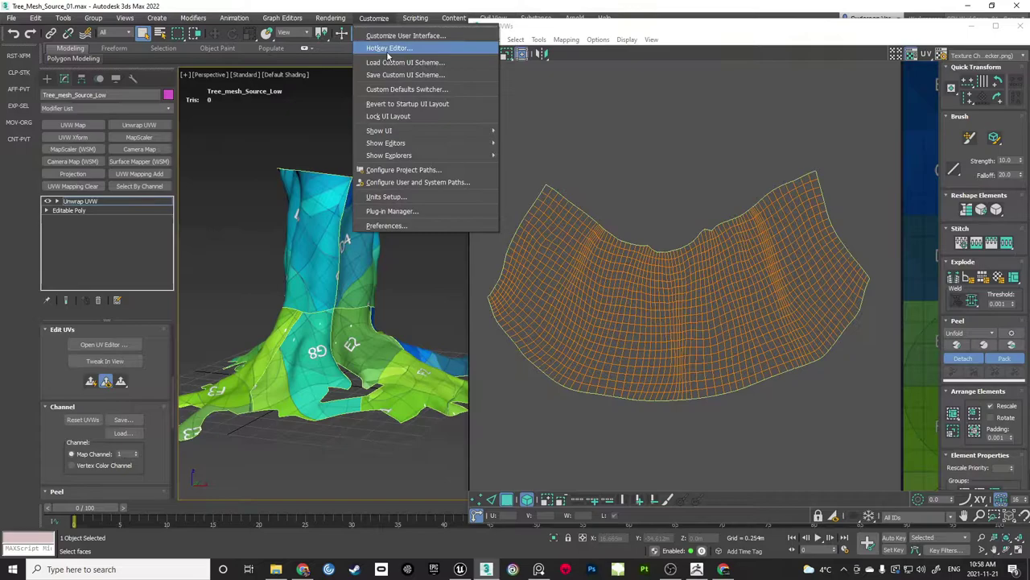
left_click(389, 50)
left_click_drag(575, 260, 370, 60)
left_click(403, 100)
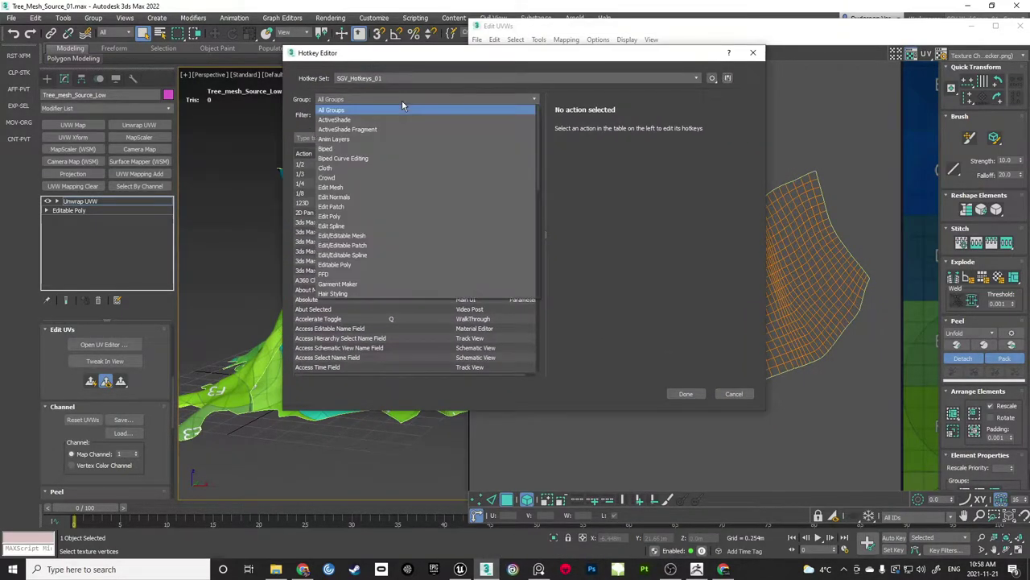
scroll(367, 238, "down", 3)
scroll(366, 245, "down", 5)
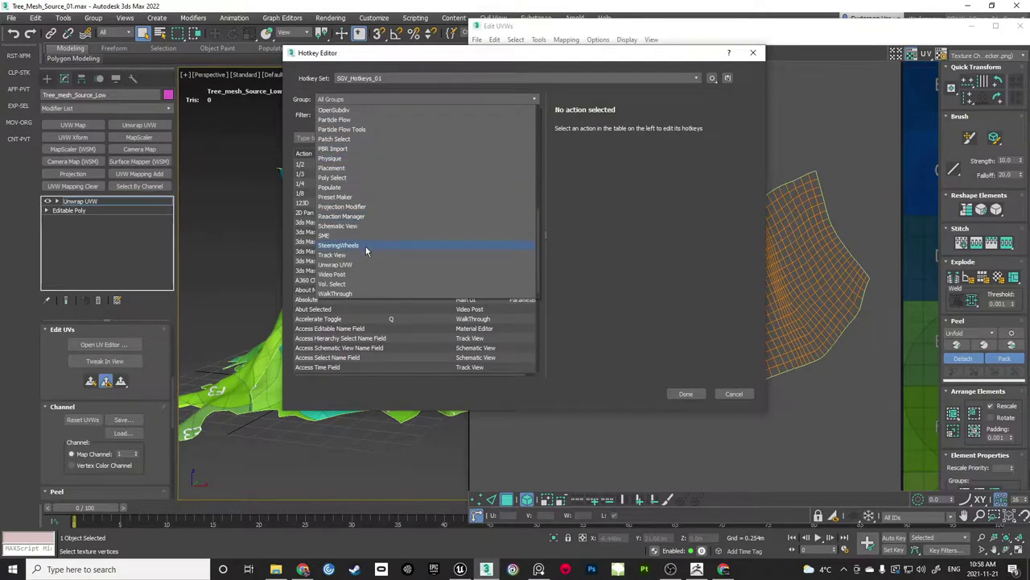
left_click(359, 266)
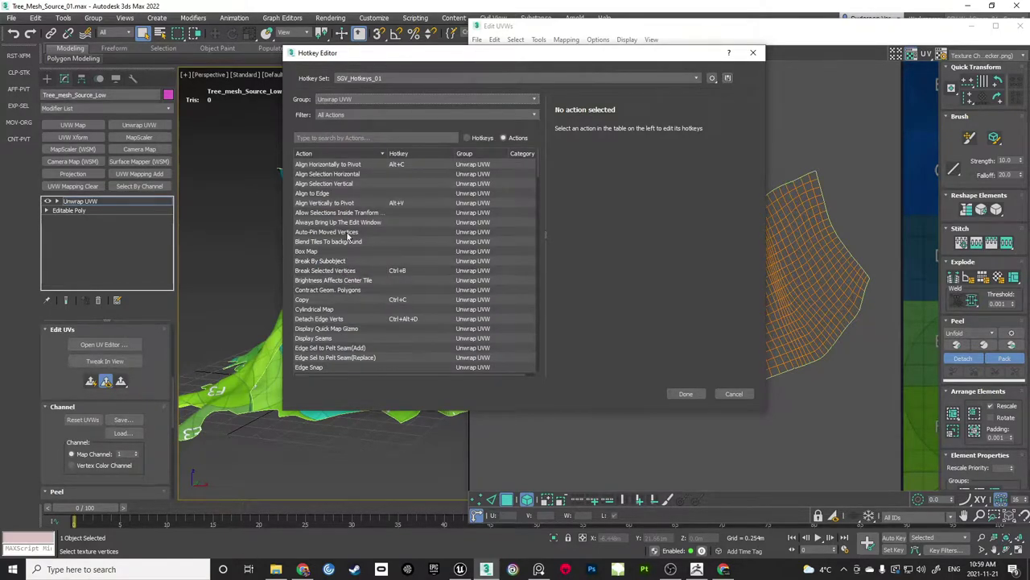
left_click(337, 204)
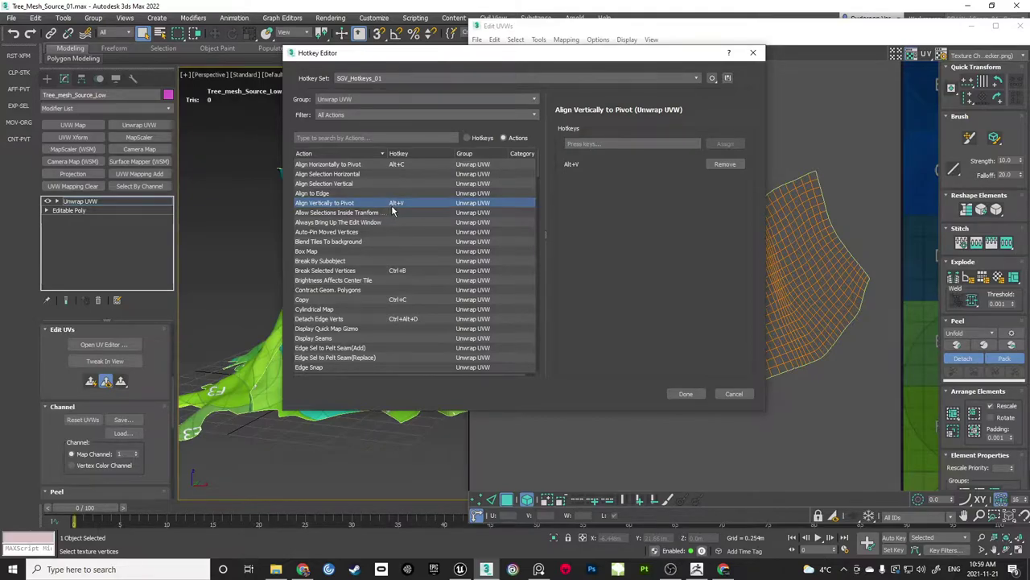
left_click(354, 165)
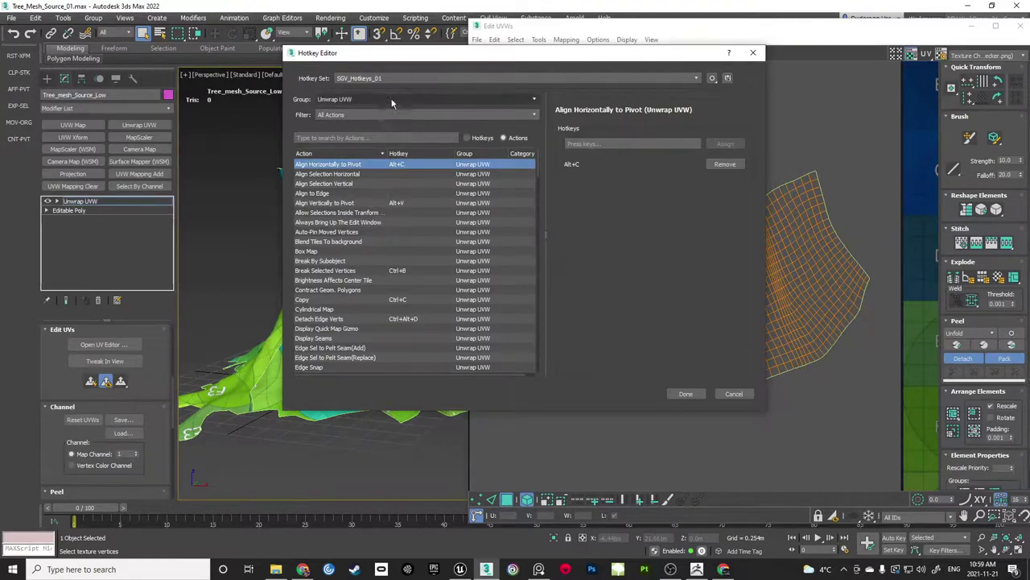
left_click(752, 52)
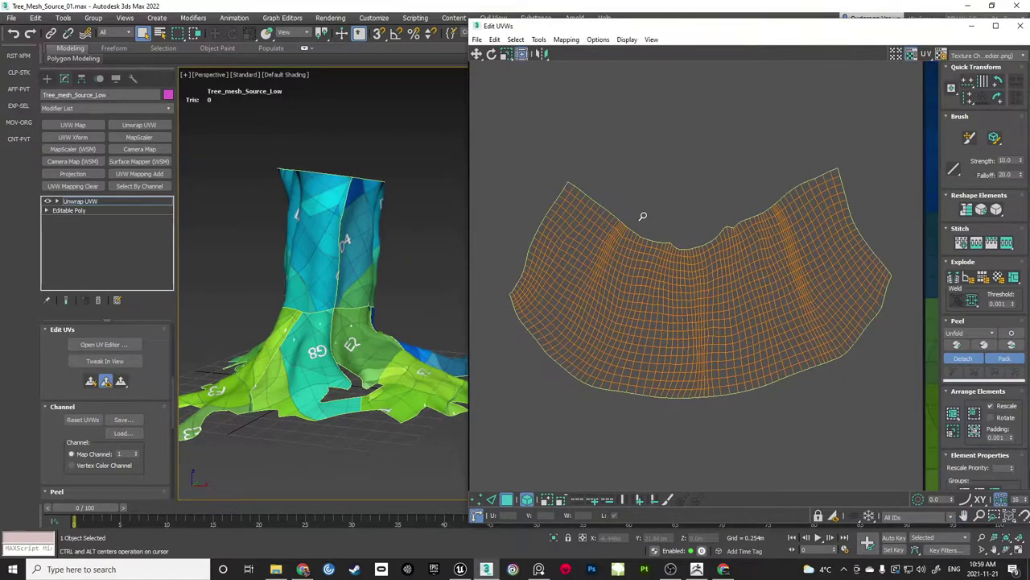
Select the upper border edge loop of the trunk island with the Move tool active and align it into a straight horizontal line
scroll(642, 216, "up", 2)
scroll(594, 212, "up", 2)
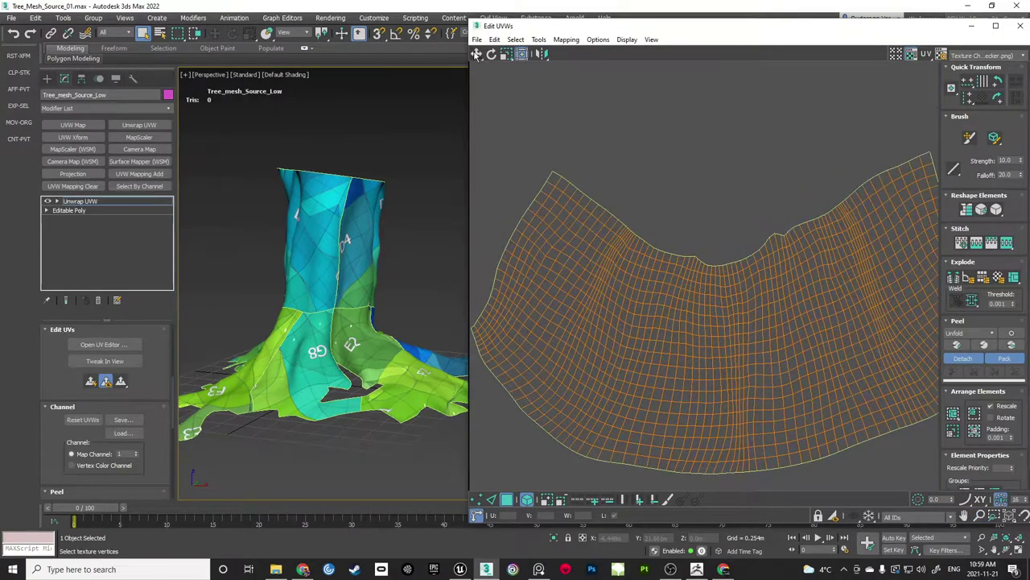
left_click(476, 53)
scroll(578, 204, "up", 4)
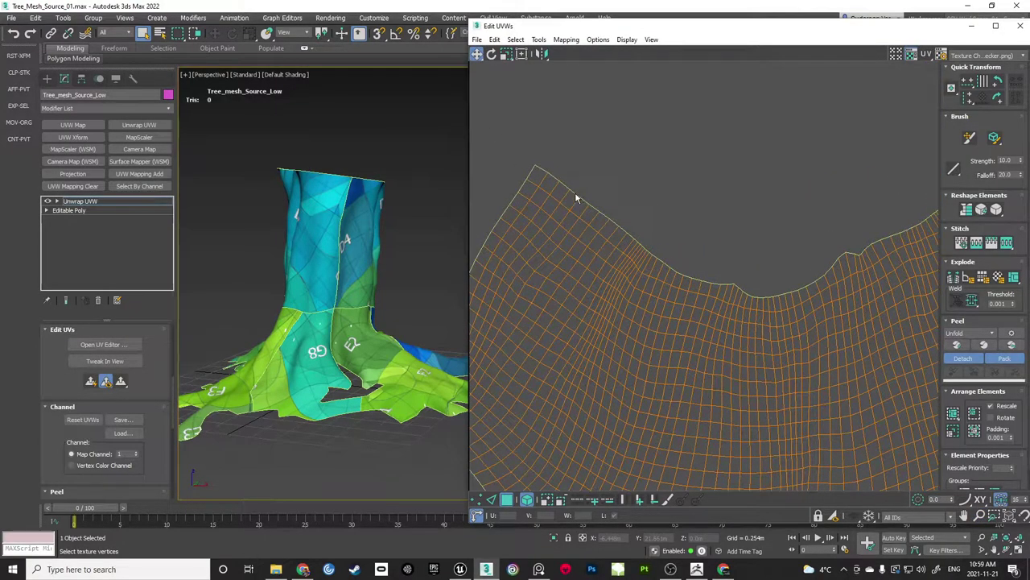
left_click(491, 508)
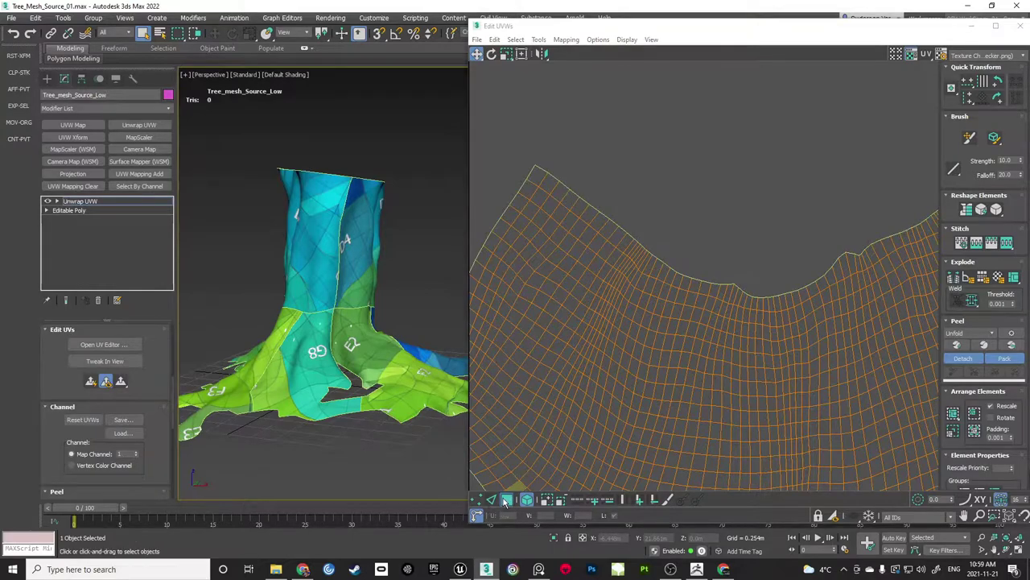
left_click(506, 500)
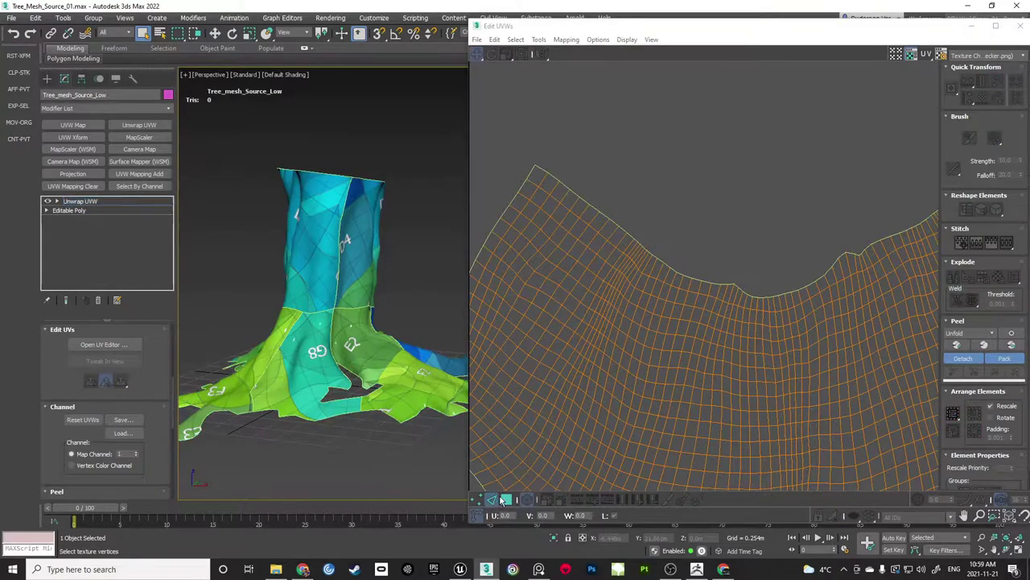
left_click(574, 193)
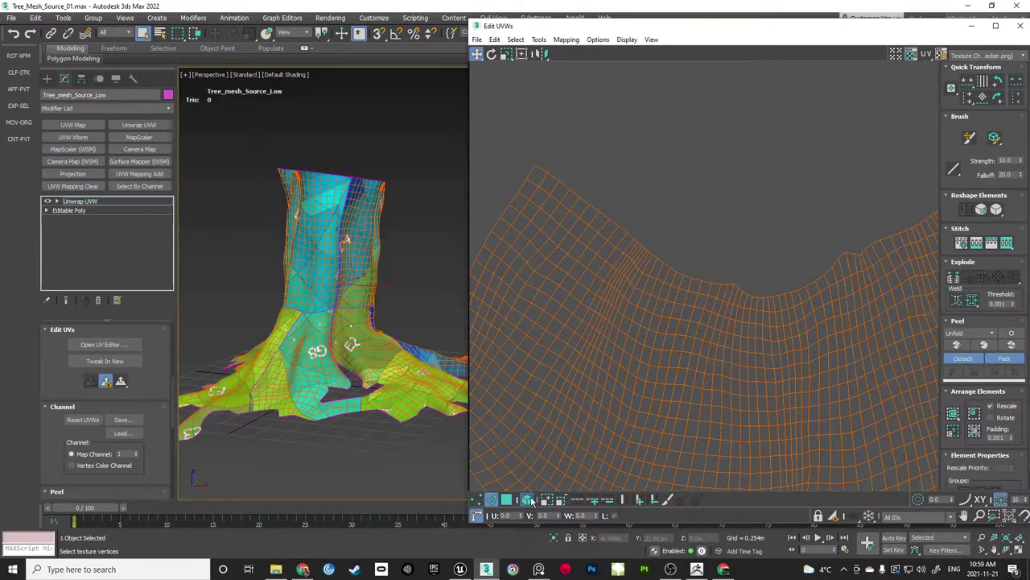
left_click(528, 500)
double_click(566, 185)
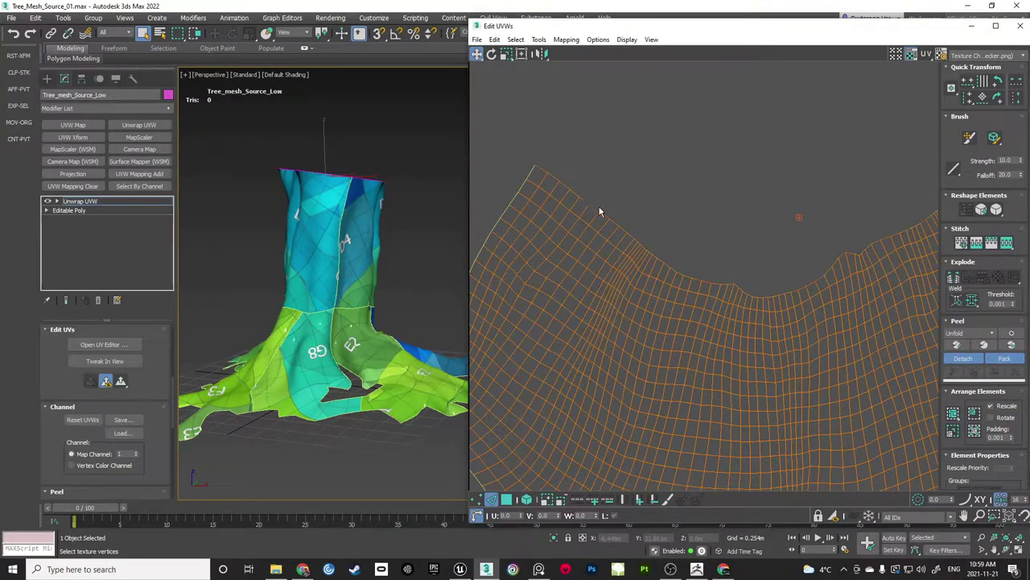
scroll(610, 193, "down", 2)
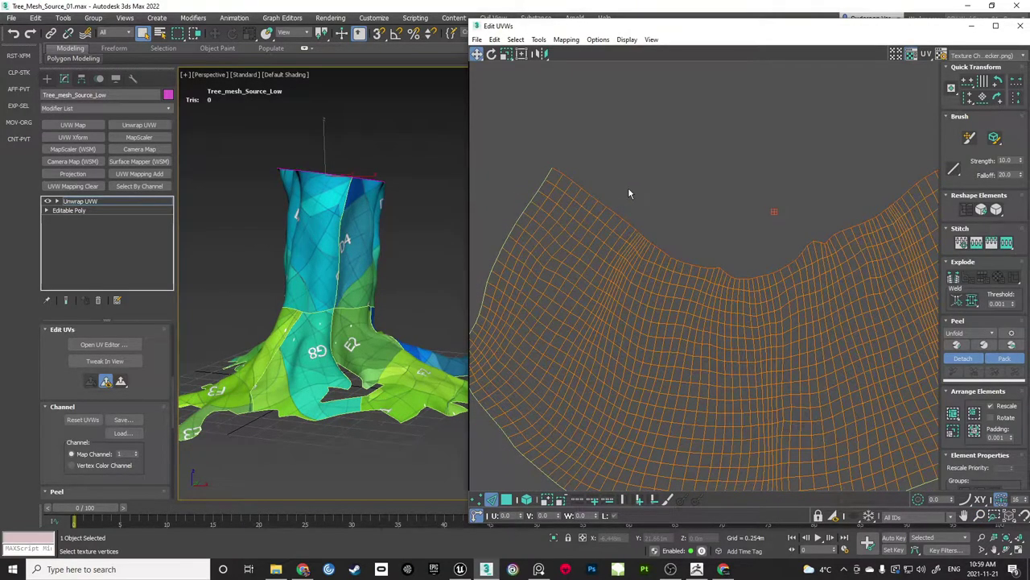
key("h")
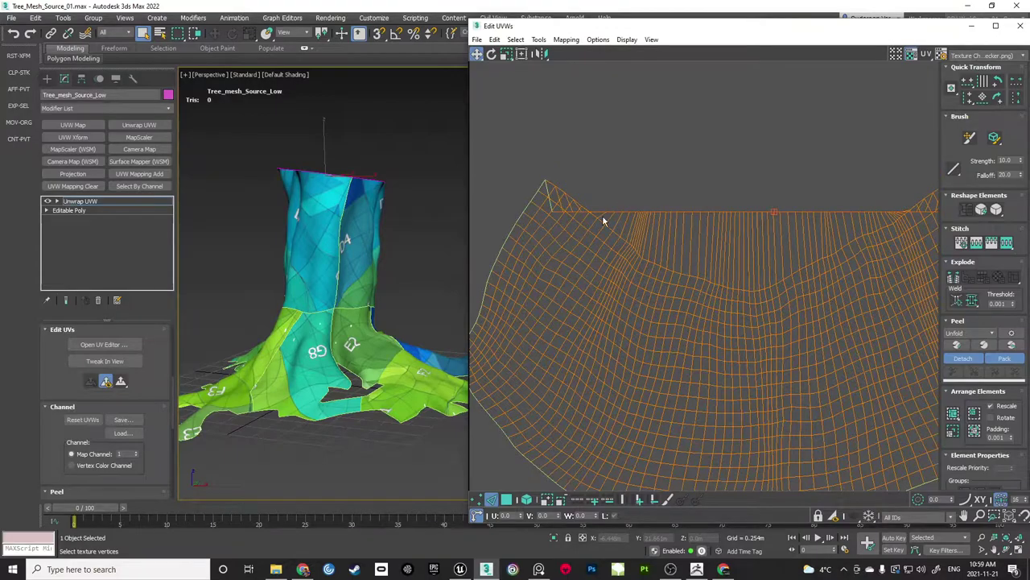
Align the upper interior edge loops of the trunk island into straight horizontal rows, working down from the top border
scroll(602, 219, "up", 2)
left_click_drag(631, 236, 585, 207)
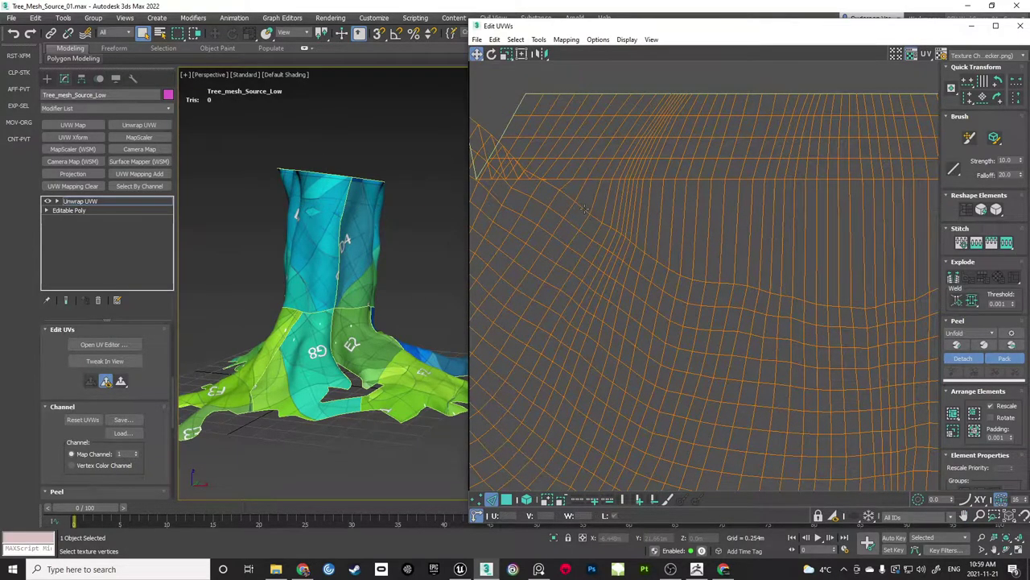
key("h")
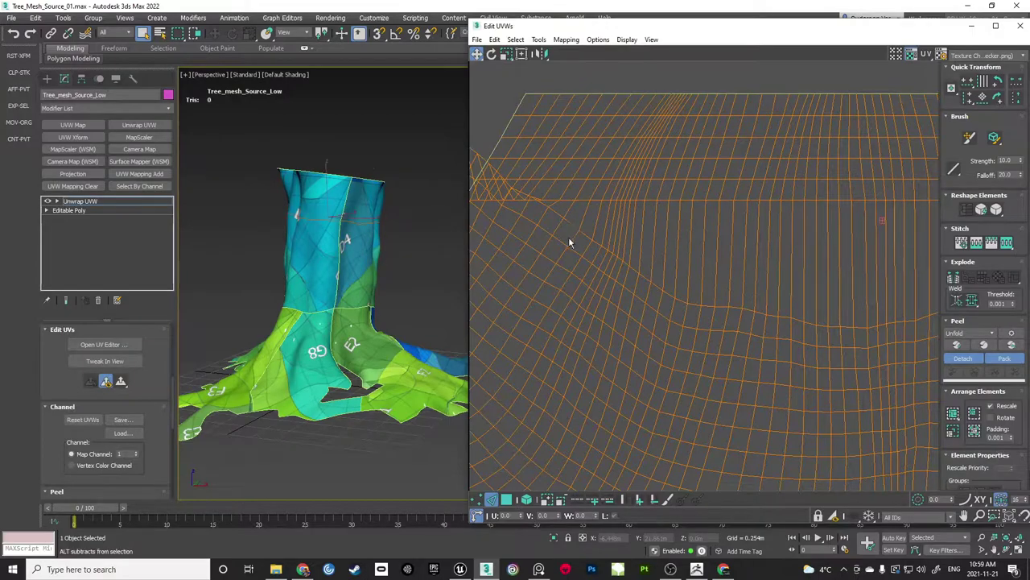
middle_click_drag(745, 303, 675, 236)
left_click_drag(744, 258, 745, 287)
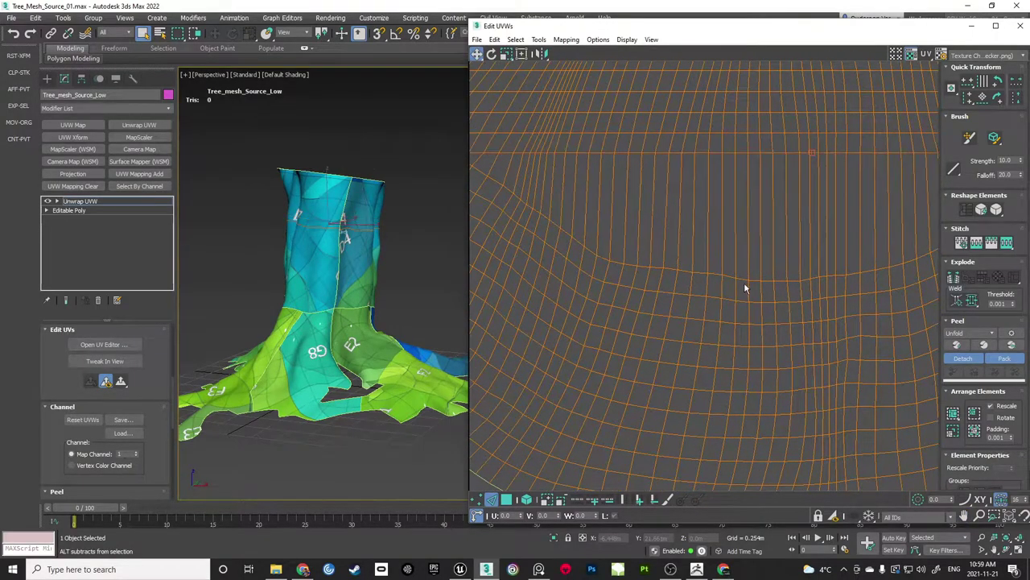
double_click(744, 279)
key("h")
middle_click_drag(758, 304, 725, 249)
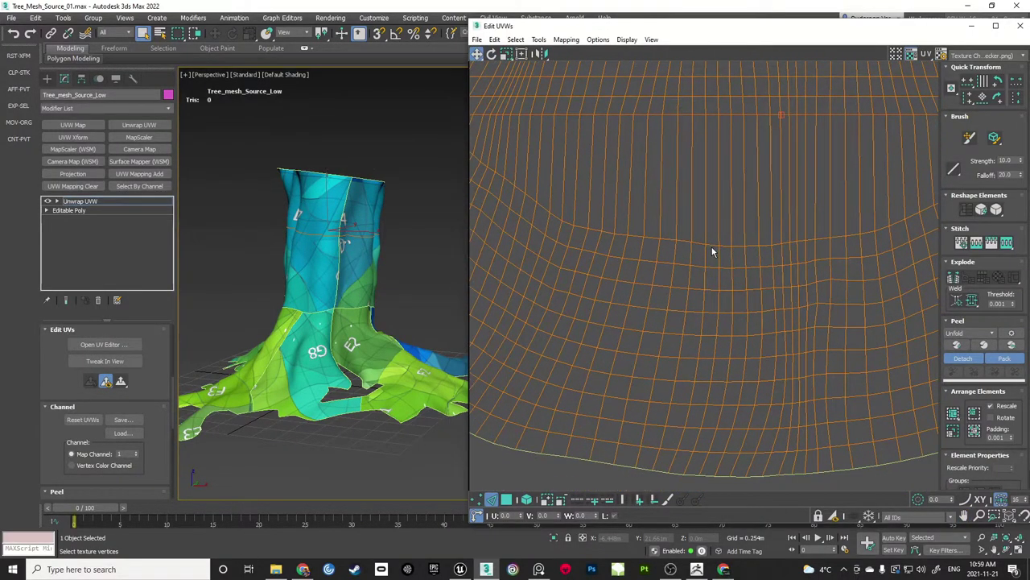
key("h")
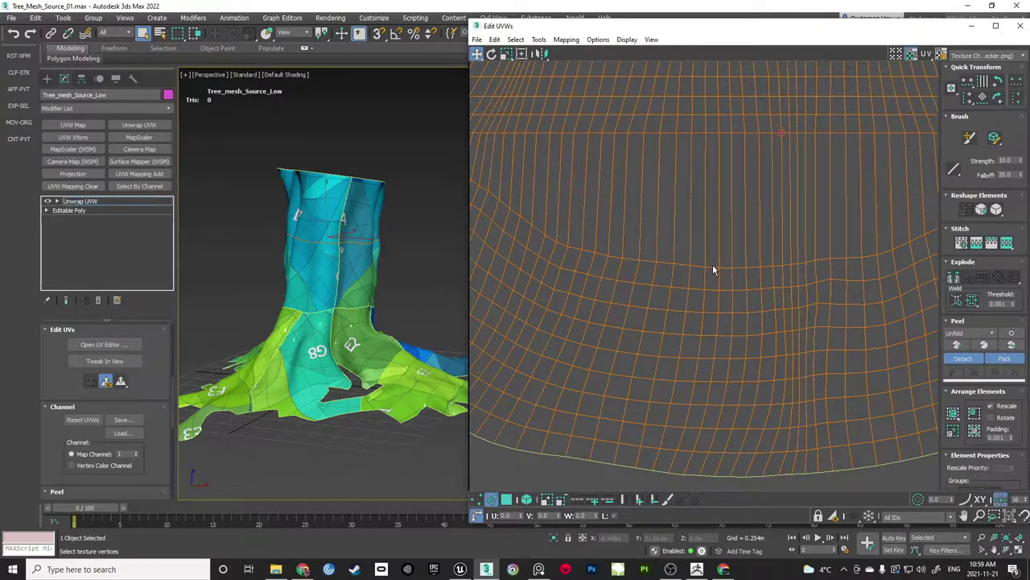
Continue aligning the middle and lower interior edge loops of the trunk island horizontally, one row at a time
left_click_drag(713, 268, 712, 288)
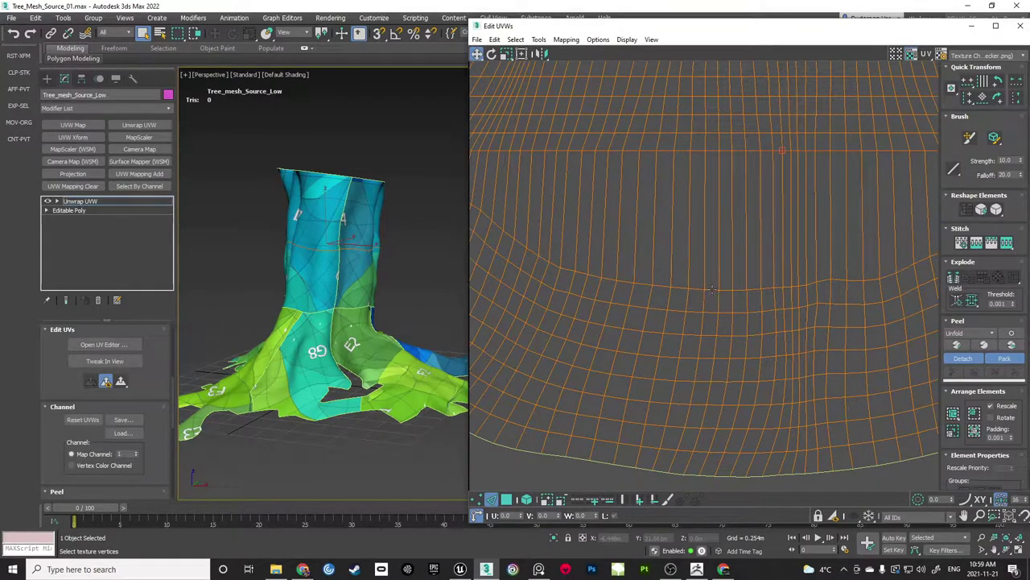
double_click(712, 290)
key("h")
double_click(714, 312)
key("h")
middle_click_drag(714, 341, 711, 265)
left_click_drag(710, 259, 691, 357)
double_click(690, 352)
key("h")
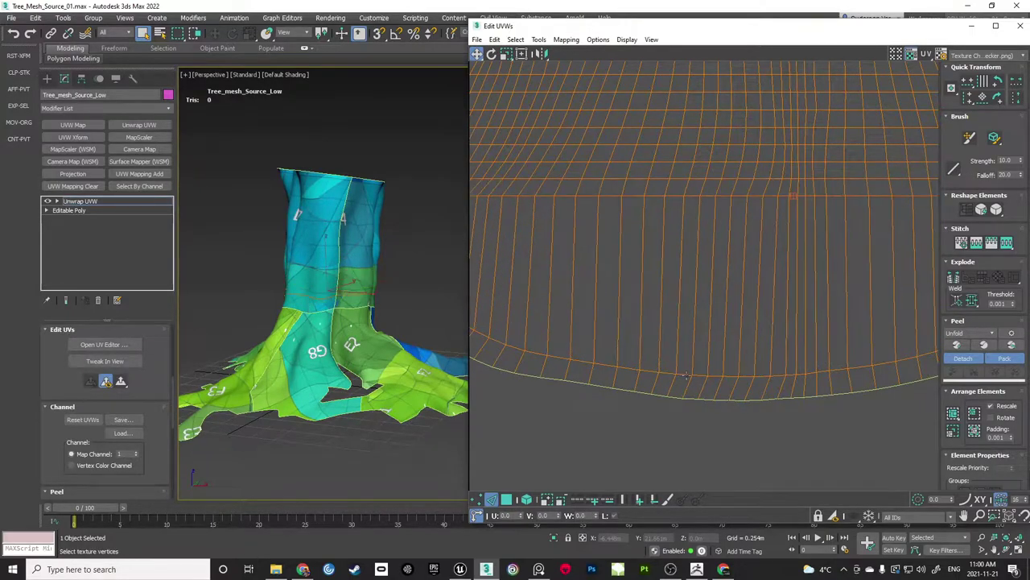
Straighten the last interior row and the bottom border of the trunk island into horizontal lines
double_click(684, 375)
key("h")
double_click(676, 396)
key("h")
scroll(740, 378, "down", 3)
middle_click_drag(637, 157, 737, 315)
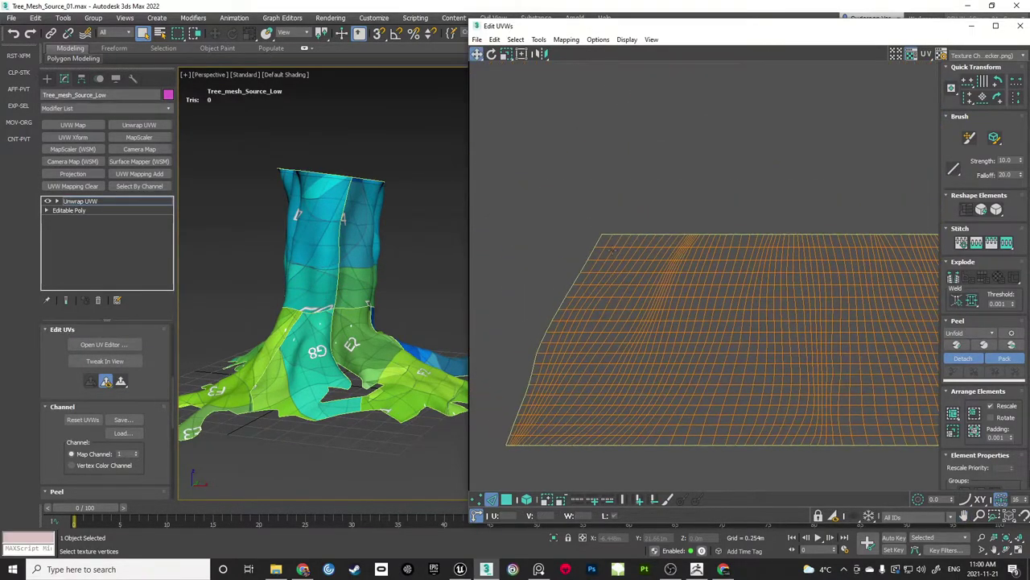
Align the trunk island's left border and the edge columns beside it into straight vertical lines
scroll(599, 244, "up", 4)
double_click(605, 234)
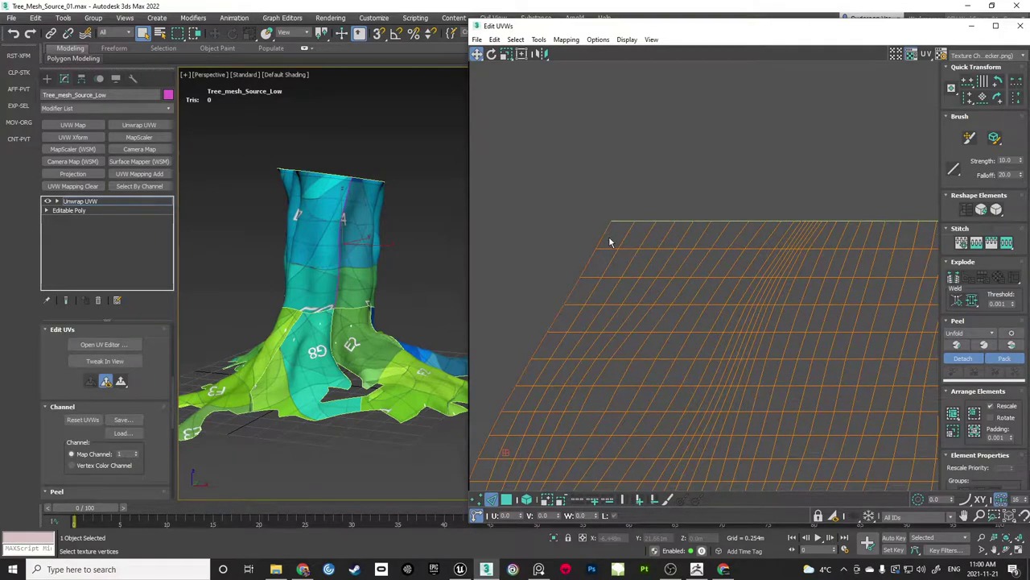
key("alt+v")
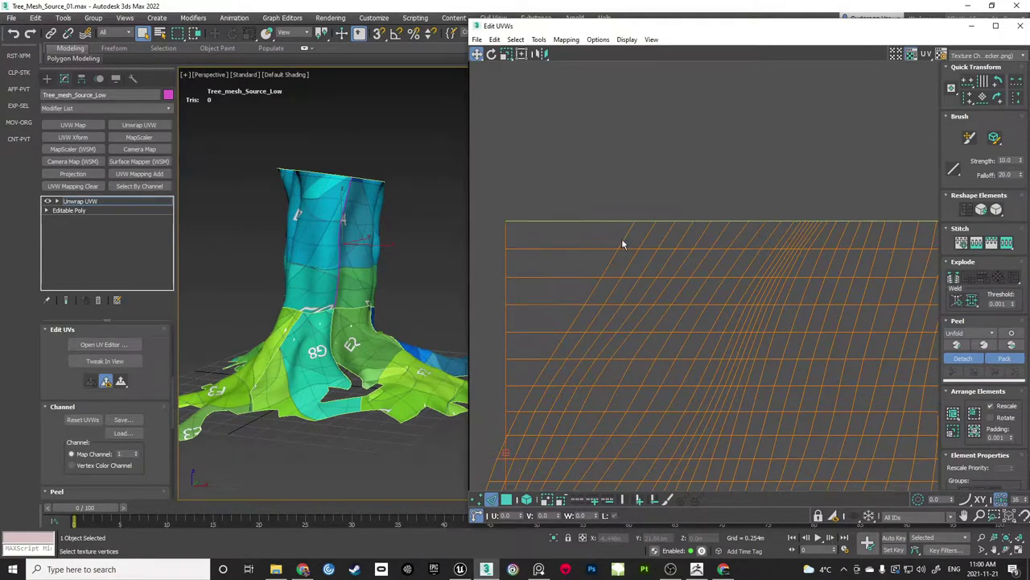
double_click(624, 239)
left_click(969, 97)
double_click(653, 244)
left_click(969, 97)
left_click(968, 97)
middle_click_drag(724, 238, 649, 227)
double_click(699, 226)
left_click(968, 97)
Continue aligning the slanted edge columns of the trunk island vertically through its closely spaced section toward the middle
scroll(669, 218, "up", 2)
double_click(669, 218)
left_click(968, 98)
scroll(717, 221, "down", 1)
double_click(706, 223)
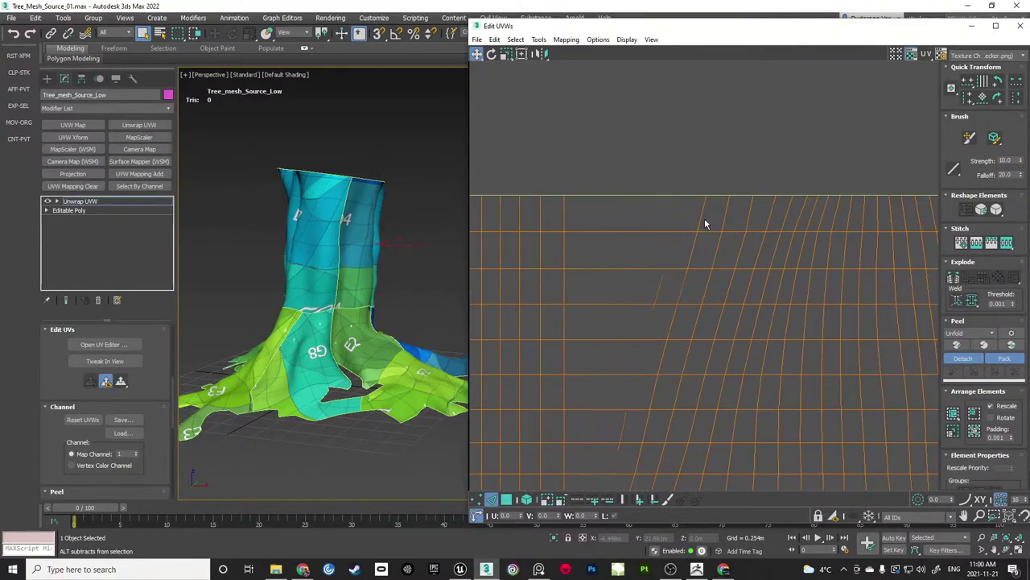
left_click(969, 98)
middle_click_drag(728, 226, 653, 217)
double_click(670, 217)
left_click(968, 97)
double_click(675, 215)
left_click(969, 97)
middle_click_drag(707, 323, 665, 271)
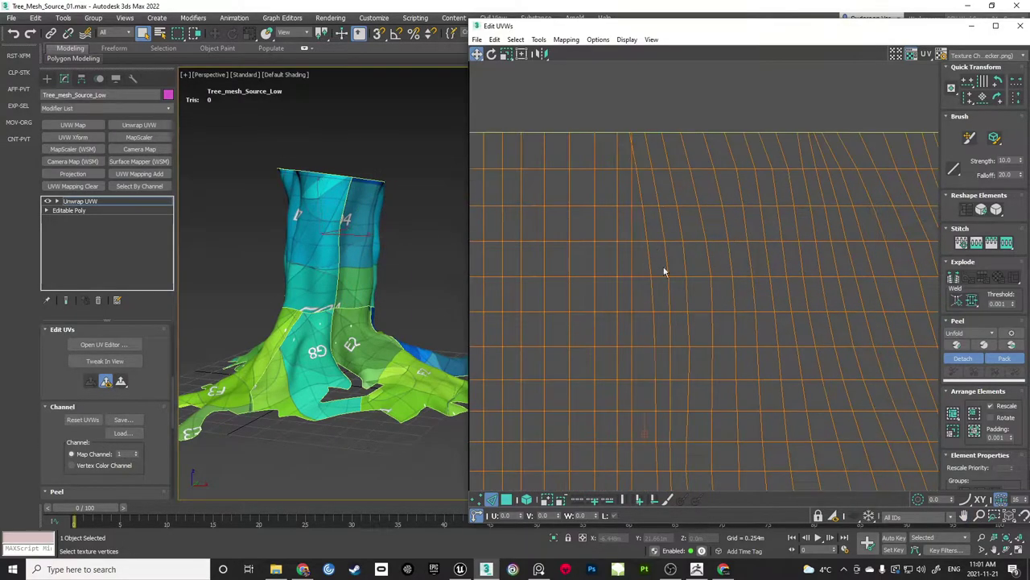
Align the remaining edge columns of the trunk island vertically, ending with its right border
double_click(685, 263)
left_click(968, 98)
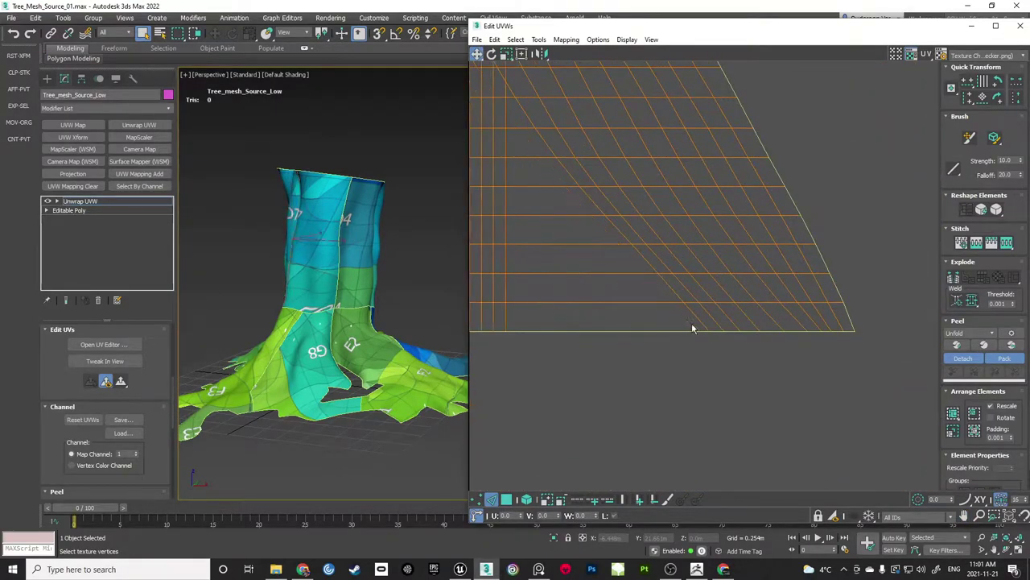
double_click(793, 317)
left_click(969, 98)
double_click(837, 325)
left_click(968, 97)
Select the whole straightened trunk island as an element and move it into the lower right corner of the UV tile
scroll(737, 283, "down", 8)
middle_click_drag(393, 288, 351, 288, "alt")
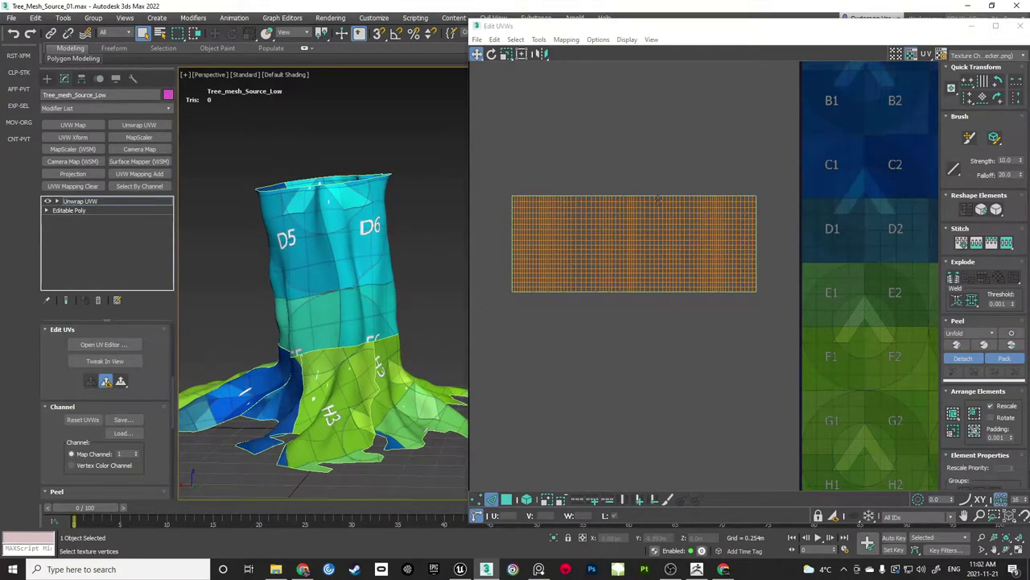
scroll(659, 199, "down", 3)
middle_click_drag(544, 223, 604, 266)
scroll(571, 222, "down", 2)
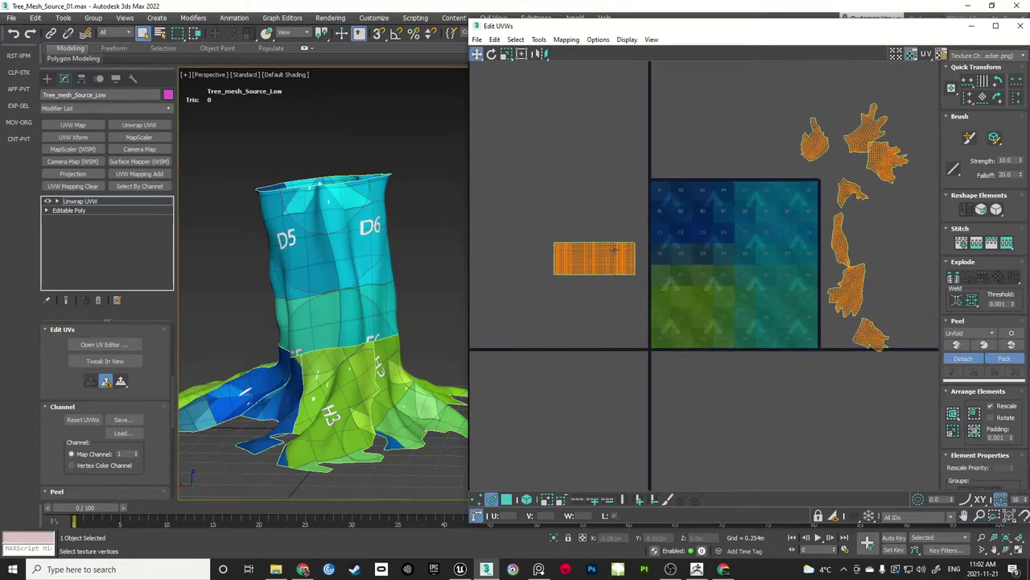
left_click(477, 499)
left_click(526, 500)
left_click_drag(526, 203, 651, 311)
middle_click_drag(640, 282, 585, 272)
scroll(586, 272, "up", 1)
left_click_drag(574, 243, 735, 334)
scroll(781, 310, "up", 4)
scroll(679, 250, "up", 2)
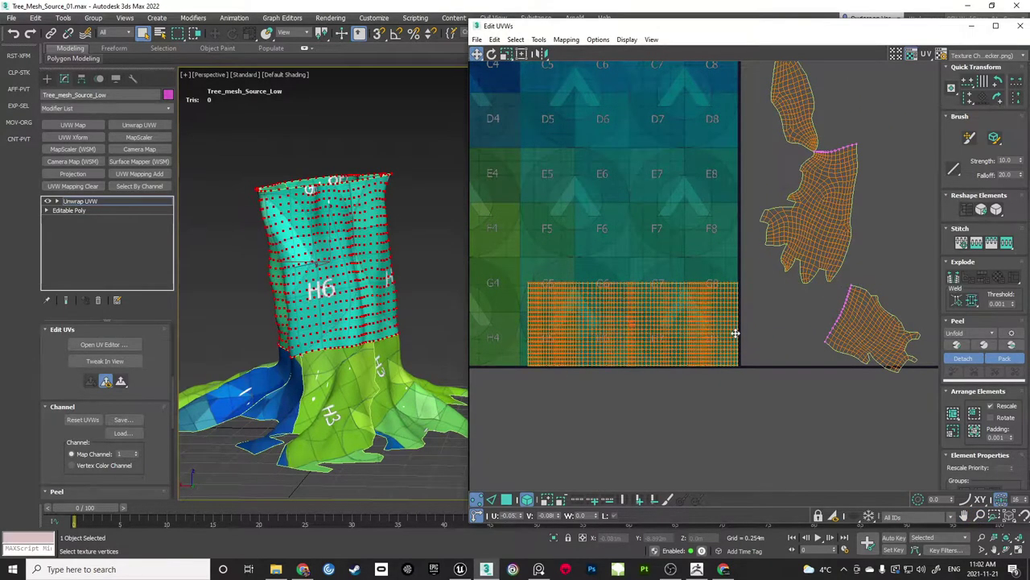
Switch to polygon selection by element and move three root islands from the right side of the UV tile to its left
scroll(747, 203, "down", 4)
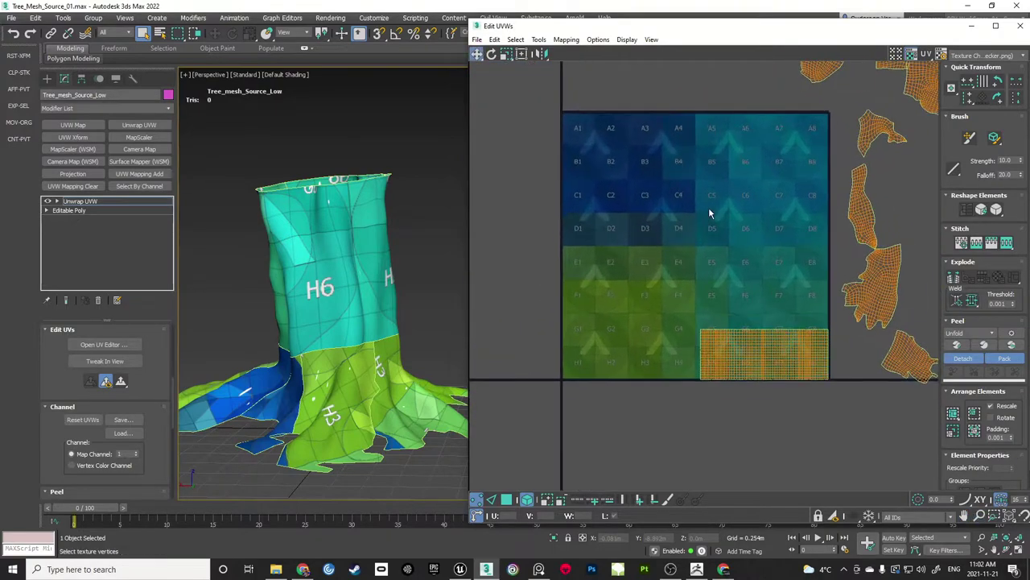
left_click(506, 498)
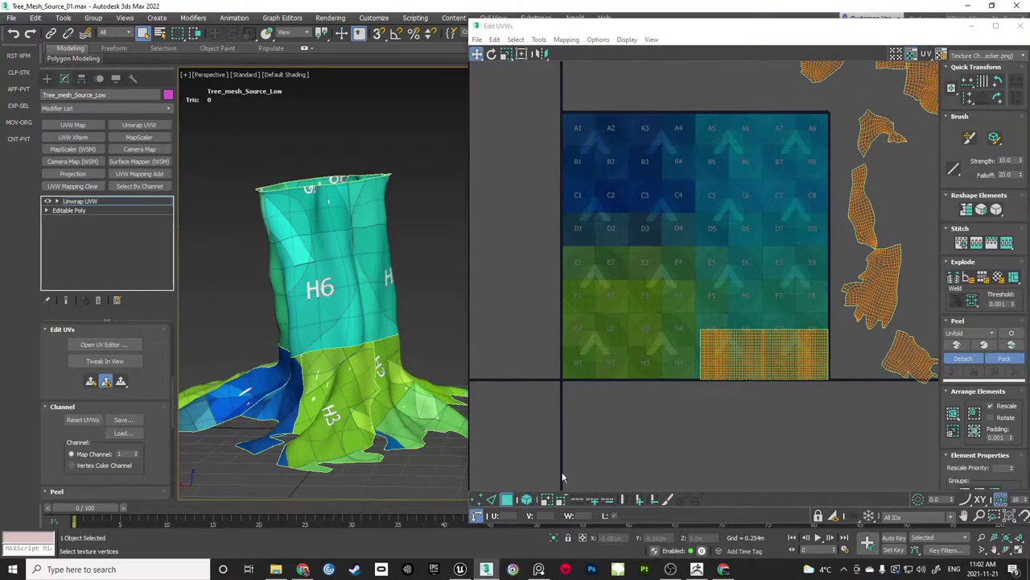
left_click(527, 499)
scroll(824, 237, "down", 3)
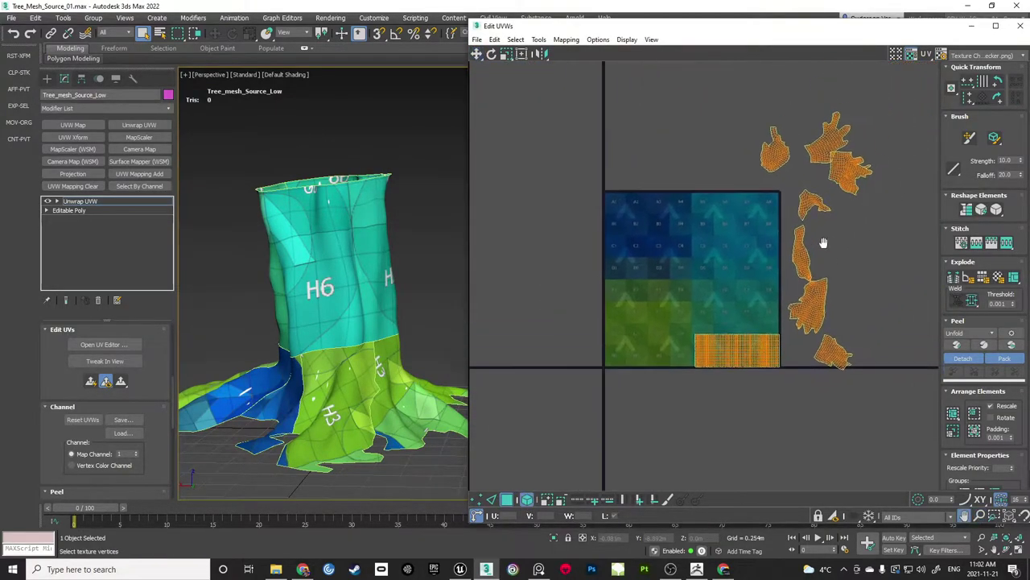
left_click_drag(772, 302, 548, 340)
left_click_drag(762, 165, 519, 302)
left_click_drag(814, 151, 506, 248)
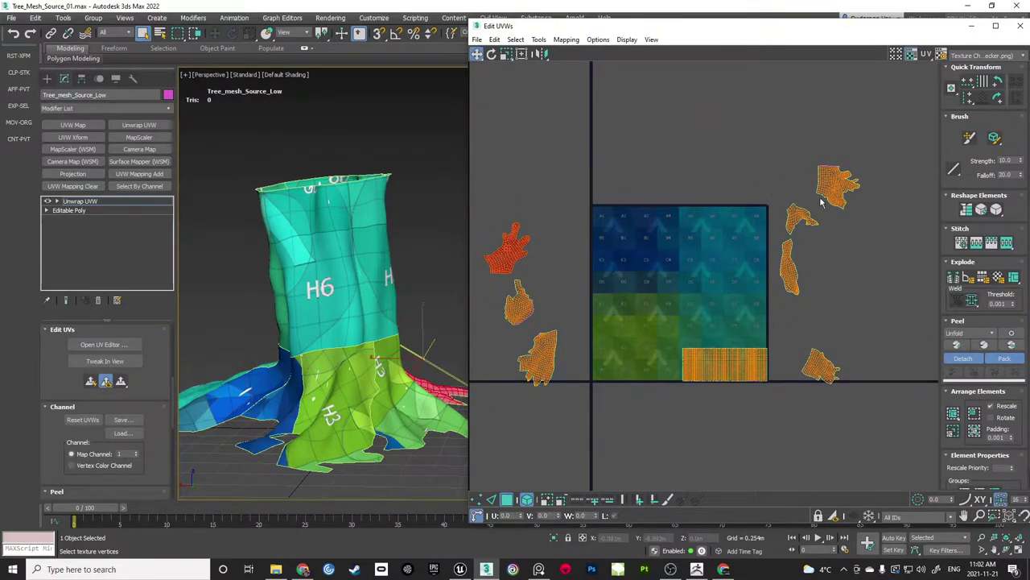
Move the remaining four root islands to the left side of the UV tile and deselect them
left_click_drag(837, 185, 503, 195)
left_click_drag(797, 219, 575, 238)
left_click_drag(788, 265, 549, 283)
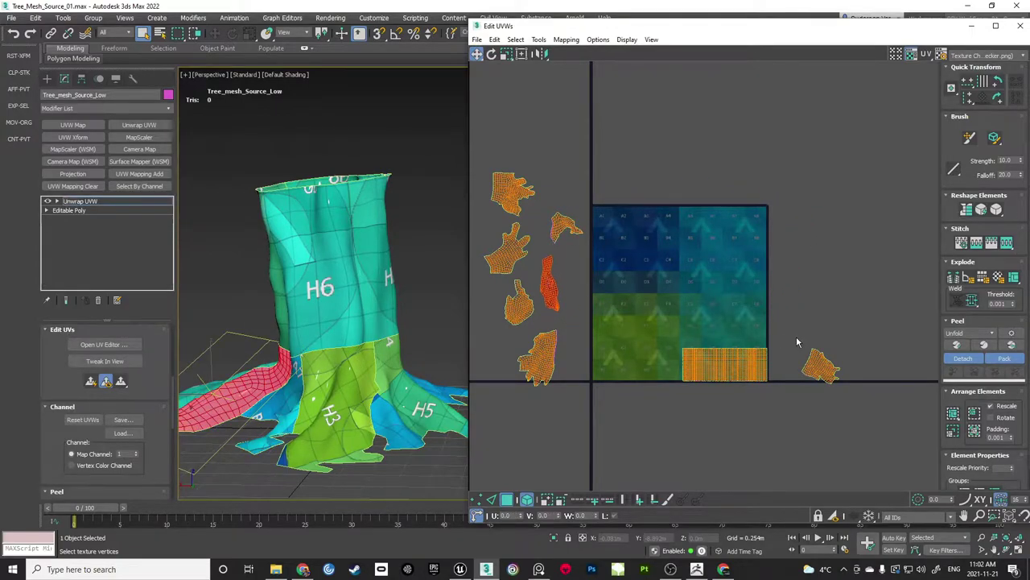
left_click(821, 367)
left_click_drag(821, 367, 557, 396)
left_click(607, 322)
Activate Freeform mode for the UV islands and save the scene
middle_click_drag(628, 316, 731, 267)
scroll(735, 267, "up", 2)
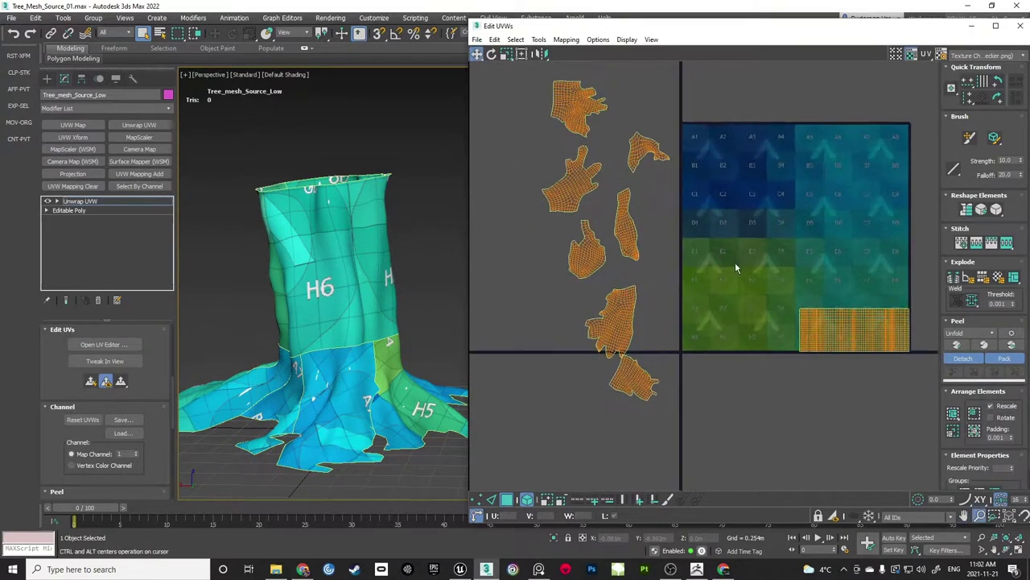
left_click(521, 53)
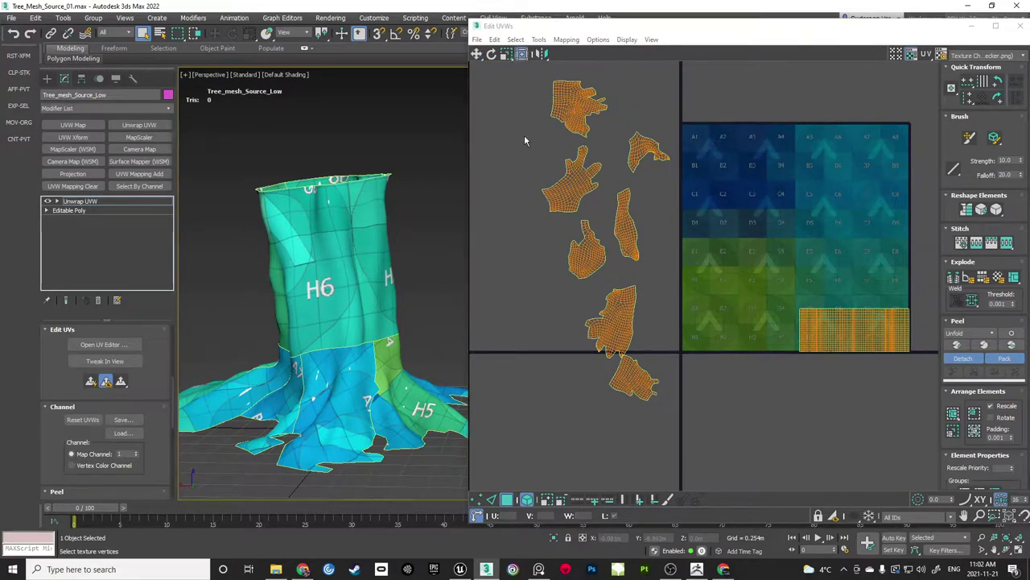
left_click(12, 20)
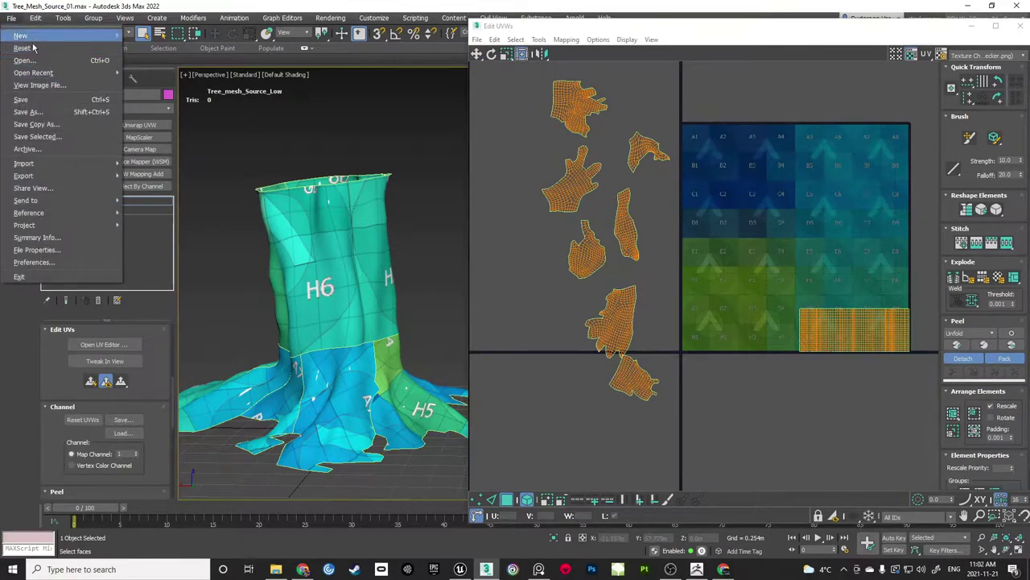
left_click(35, 100)
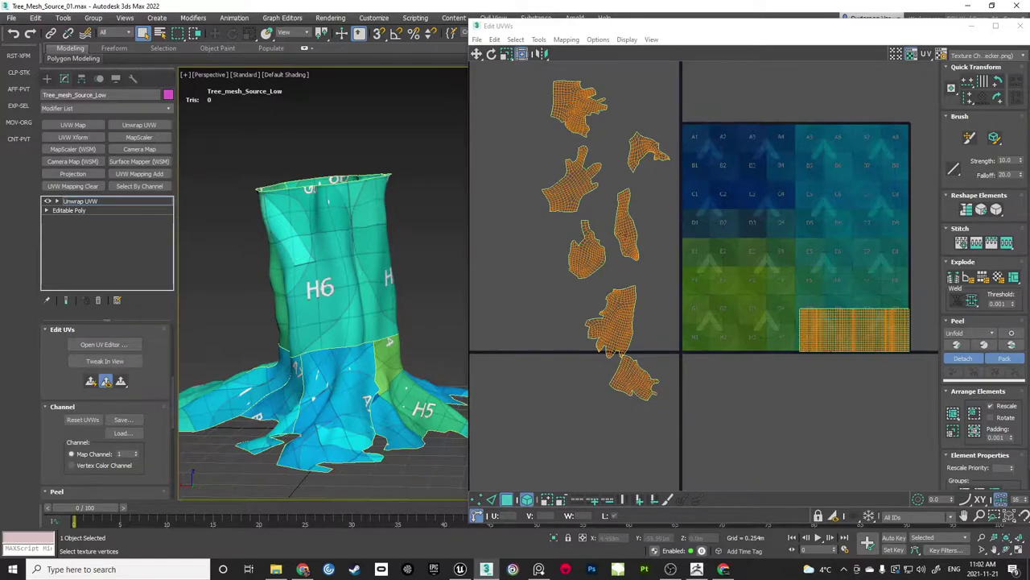
Move the large lower root island into the UV tile and rotate it about 165 degrees so its root tips point up and right
scroll(643, 252, "up", 4)
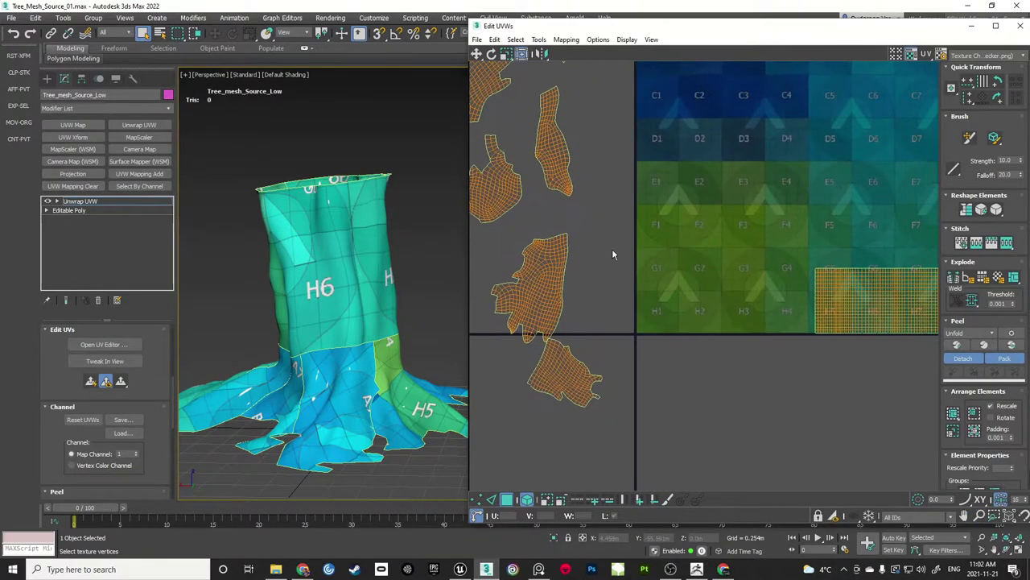
scroll(619, 280, "down", 3)
left_click_drag(568, 291, 667, 284)
scroll(675, 263, "up", 3)
scroll(680, 262, "up", 2)
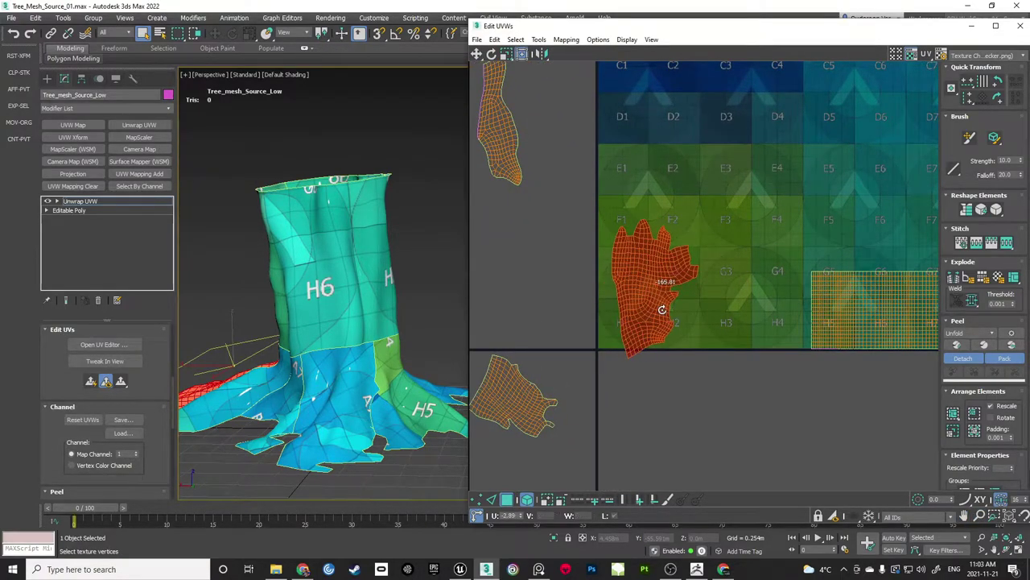
left_click_drag(662, 310, 663, 308)
scroll(657, 265, "up", 3)
Place the rotated root island in the upper left corner of the UV tile and deselect it
middle_click_drag(660, 262, 693, 322, "ctrl+alt")
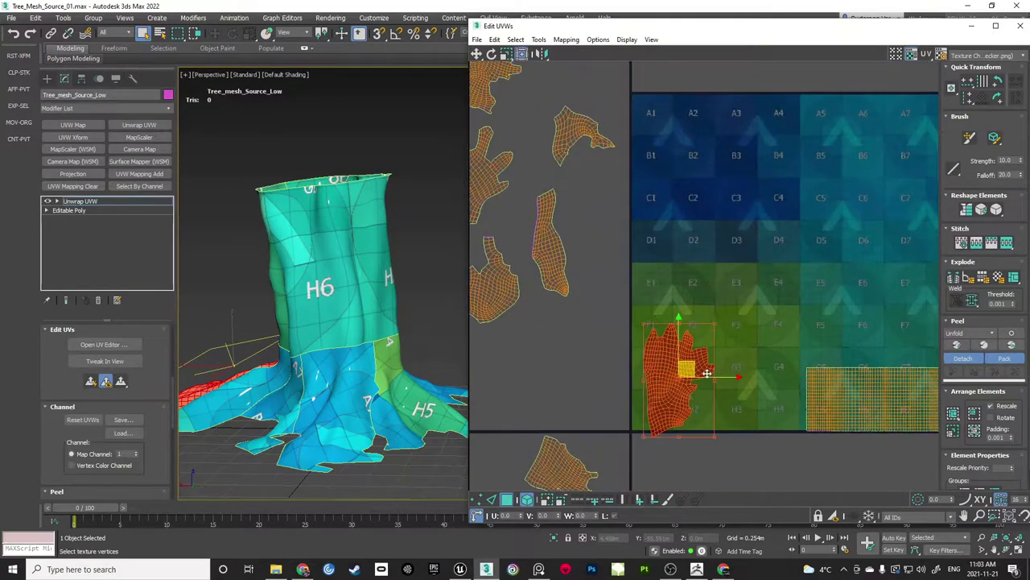
left_click_drag(706, 374, 703, 178)
middle_click_drag(704, 143, 699, 293)
scroll(699, 277, "up", 3)
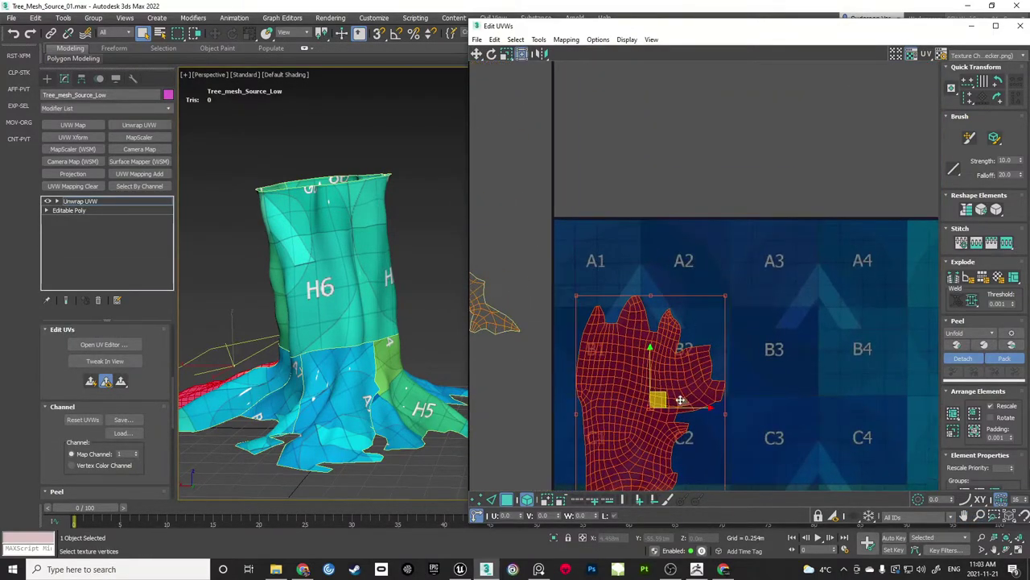
left_click_drag(680, 399, 646, 320)
left_click(724, 262)
Move the topmost unplaced root island into the UV tile, directly below the first root island and near the left border
scroll(720, 254, "down", 3)
middle_click_drag(731, 279, 826, 280)
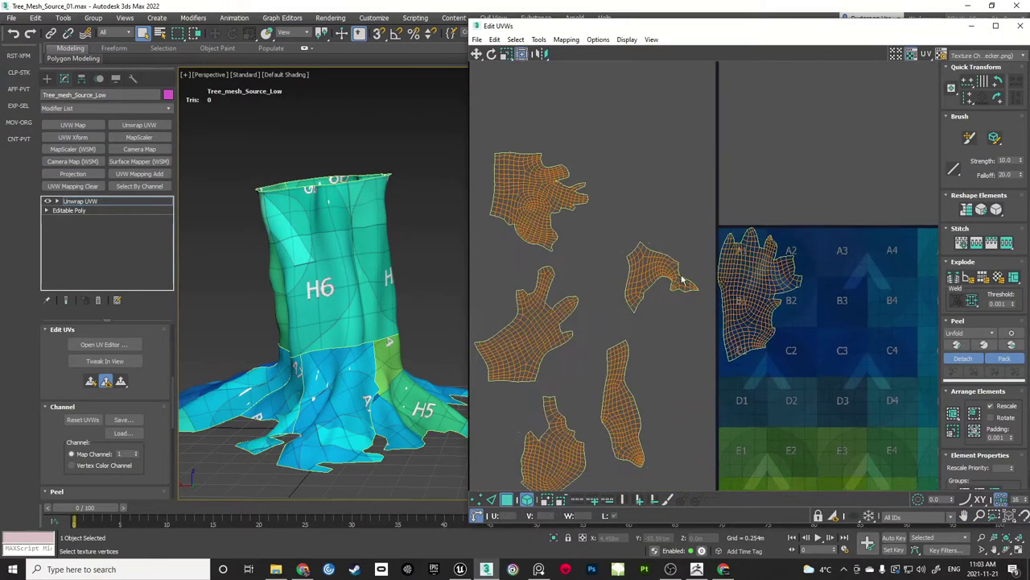
left_click_drag(555, 197, 797, 406)
scroll(763, 257, "up", 4)
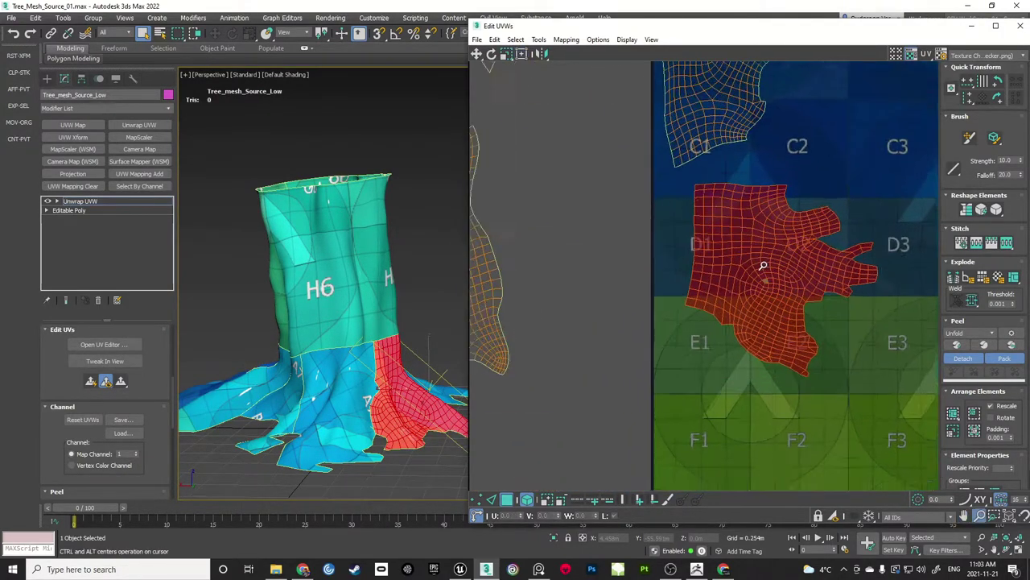
middle_click_drag(764, 257, 764, 332)
left_click_drag(798, 342, 747, 320)
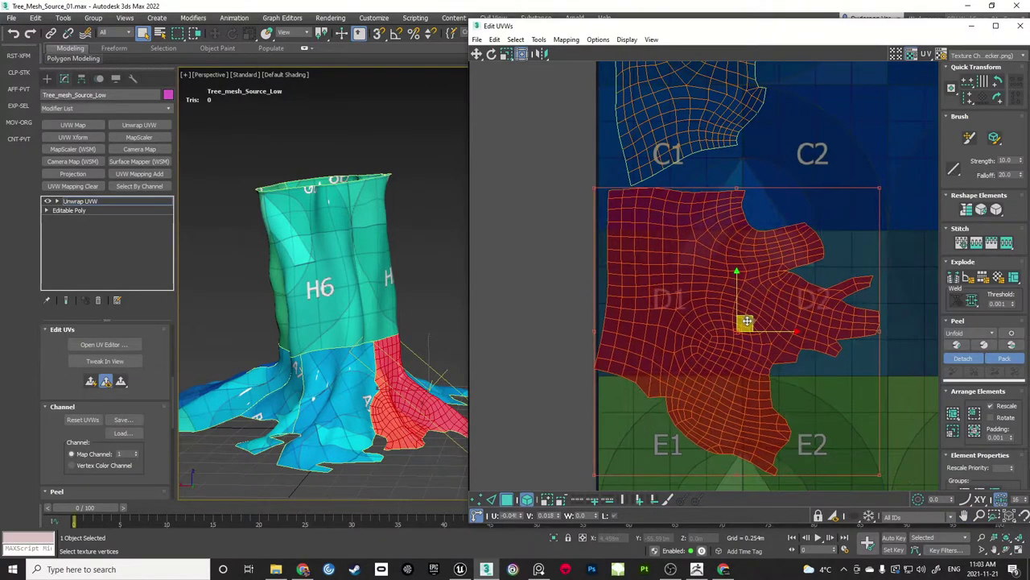
Rotate the second root island slightly counterclockwise to line its straight edge up with the tile's left border, nudge it up and deselect it
scroll(782, 328, "up", 2)
left_click_drag(898, 333, 901, 322)
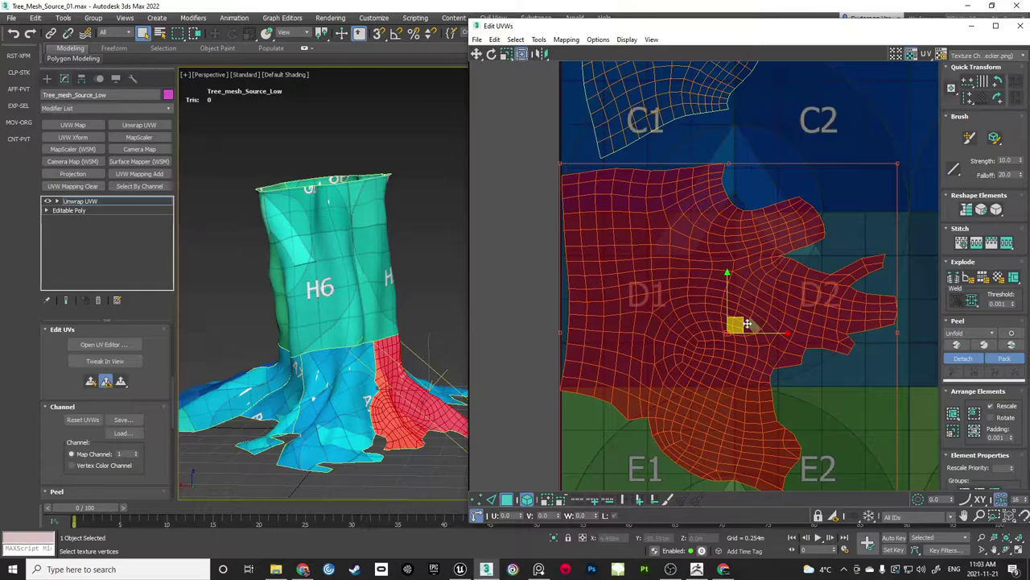
left_click_drag(747, 324, 746, 315)
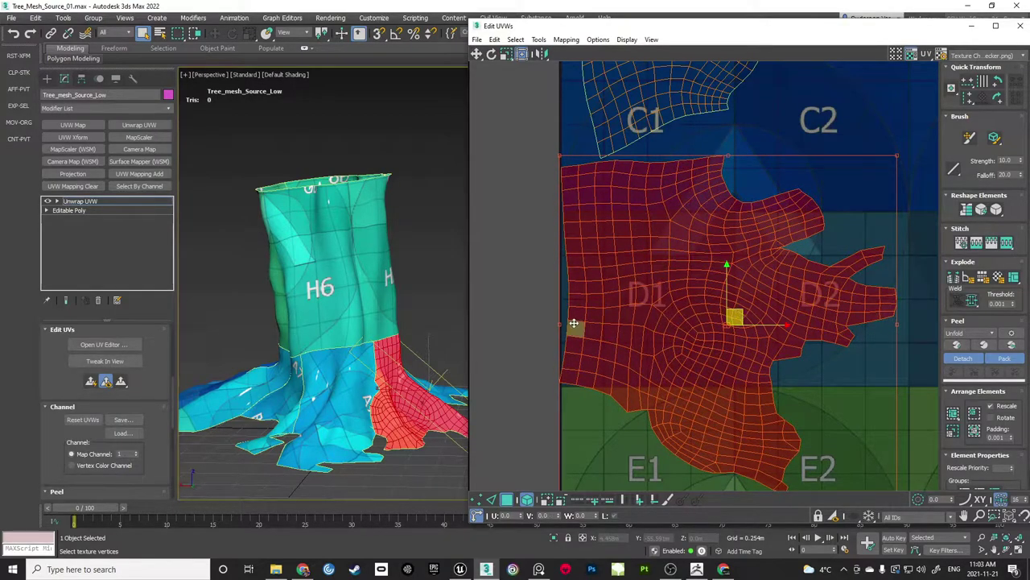
left_click(539, 327)
scroll(715, 374, "down", 7)
middle_click_drag(716, 377, 739, 222)
scroll(696, 219, "down", 6)
middle_click_drag(655, 198, 664, 286)
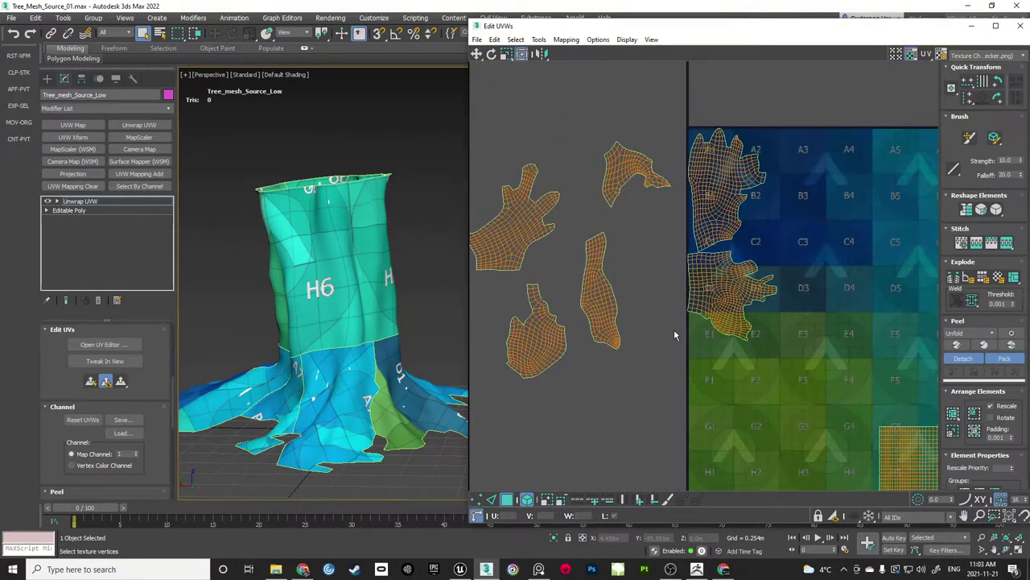
Move the wide root island from below into the UV tile's left side and rotate it about 28 degrees counterclockwise
middle_click_drag(674, 331, 691, 221)
left_click_drag(632, 431, 735, 273)
scroll(771, 280, "up", 5)
middle_click_drag(765, 244, 771, 302)
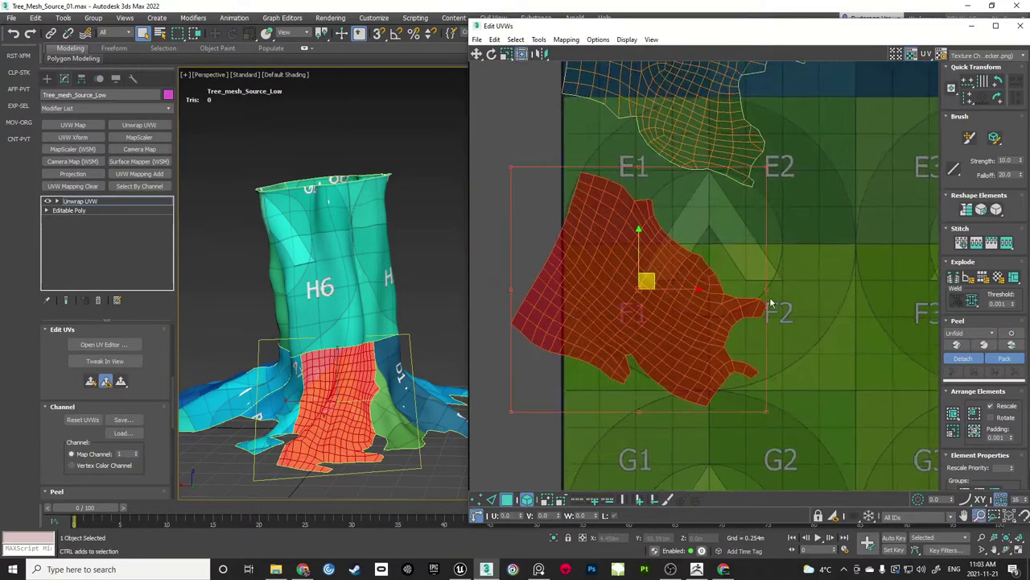
left_click_drag(637, 409, 692, 400)
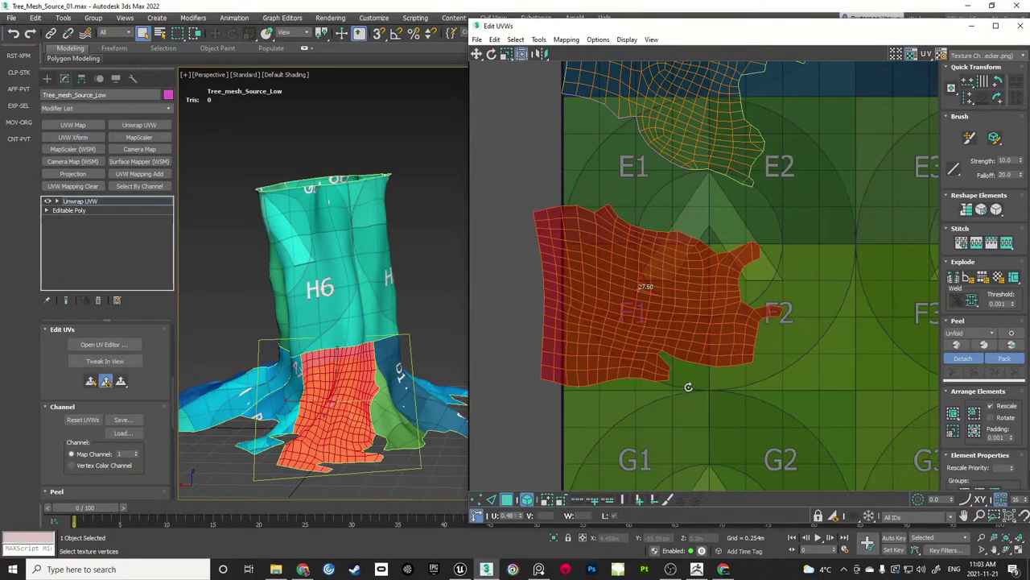
Fit the third root island closely beneath the second one, against the tile's left border, and deselect it
left_click_drag(652, 276, 680, 216)
left_click(837, 217)
middle_click_drag(850, 197, 770, 272)
scroll(644, 255, "up", 4)
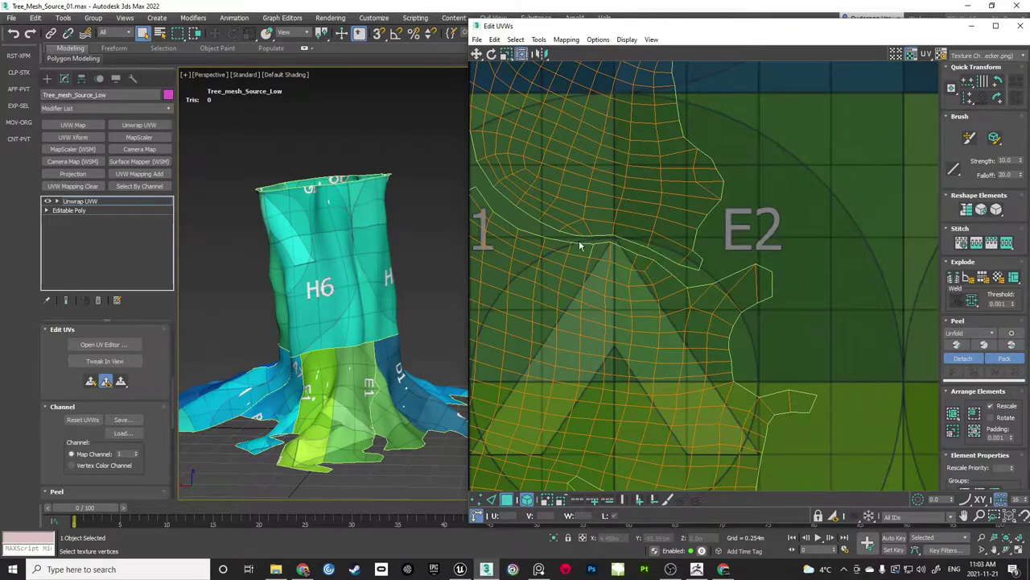
scroll(618, 284, "down", 2)
left_click(622, 302)
middle_click_drag(623, 303, 719, 328)
scroll(720, 328, "up", 2)
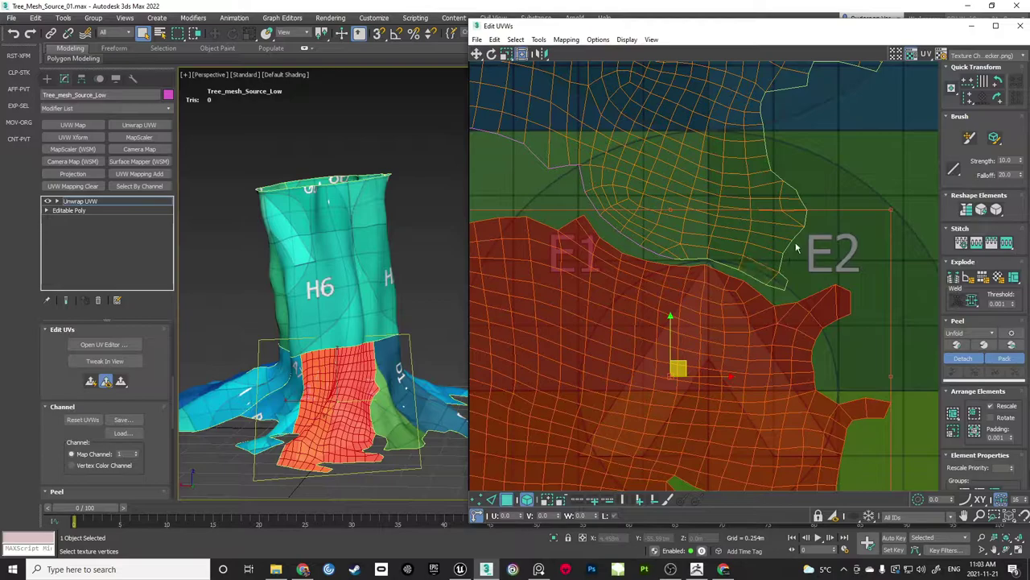
left_click(829, 179)
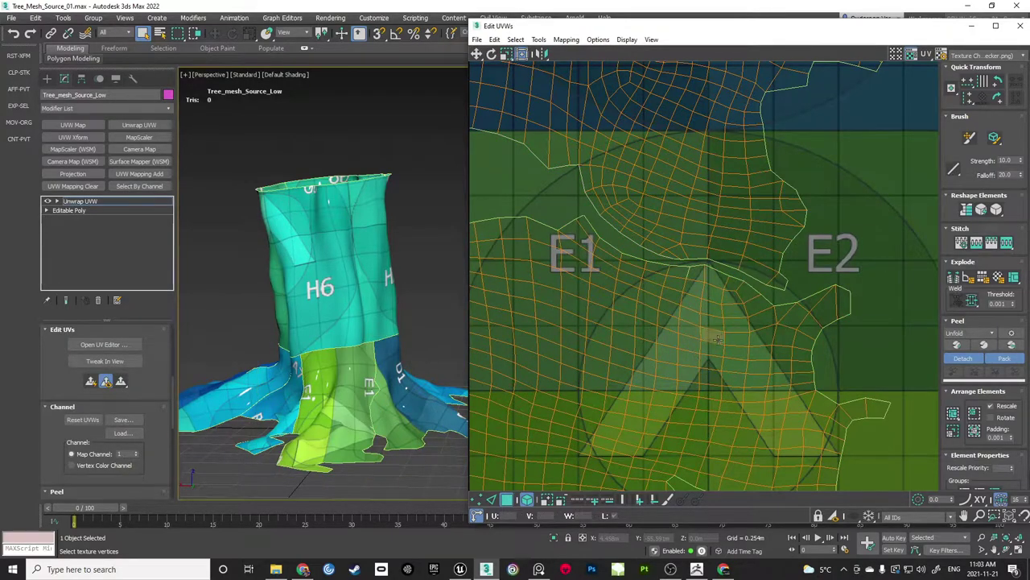
Move the hand-shaped root island from outside the UV tile into its lower left area
scroll(714, 278, "down", 3)
scroll(607, 187, "down", 1)
middle_click_drag(599, 136, 690, 261)
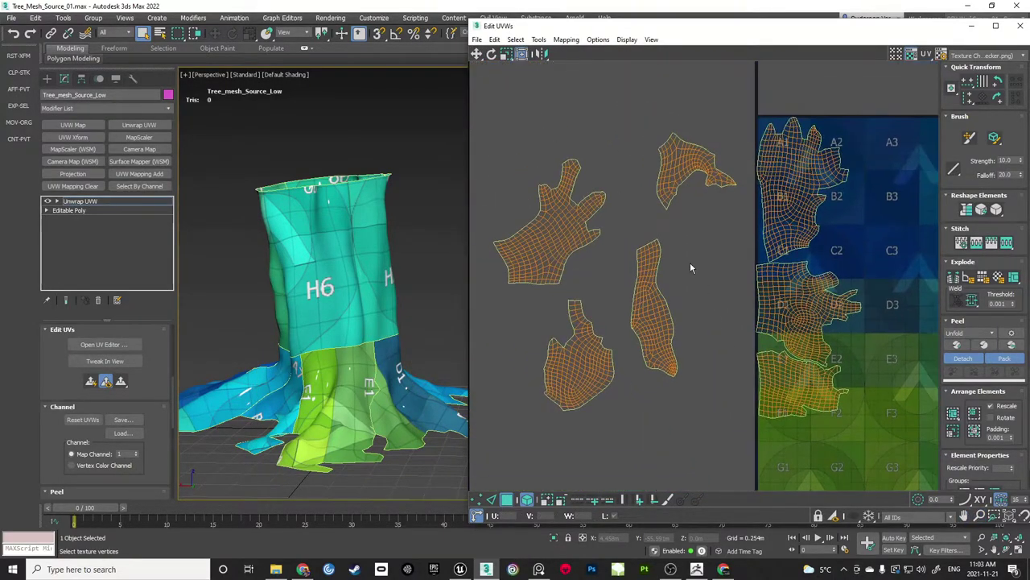
left_click_drag(576, 226, 833, 442)
scroll(833, 442, "up", 3)
middle_click_drag(833, 441, 742, 299)
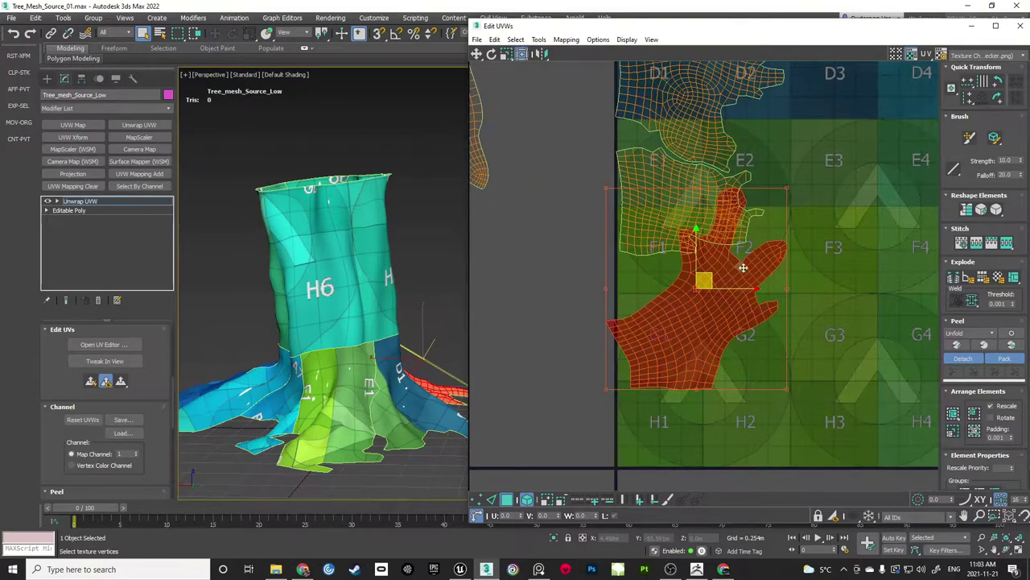
Rotate the hand-shaped island counterclockwise until its root tips point up, and place it in the tile's lower left corner
left_click_drag(789, 289, 796, 219)
scroll(745, 304, "up", 3)
key("w")
left_click_drag(701, 274, 679, 359)
middle_click_drag(712, 361, 720, 311)
left_click_drag(685, 302, 682, 283)
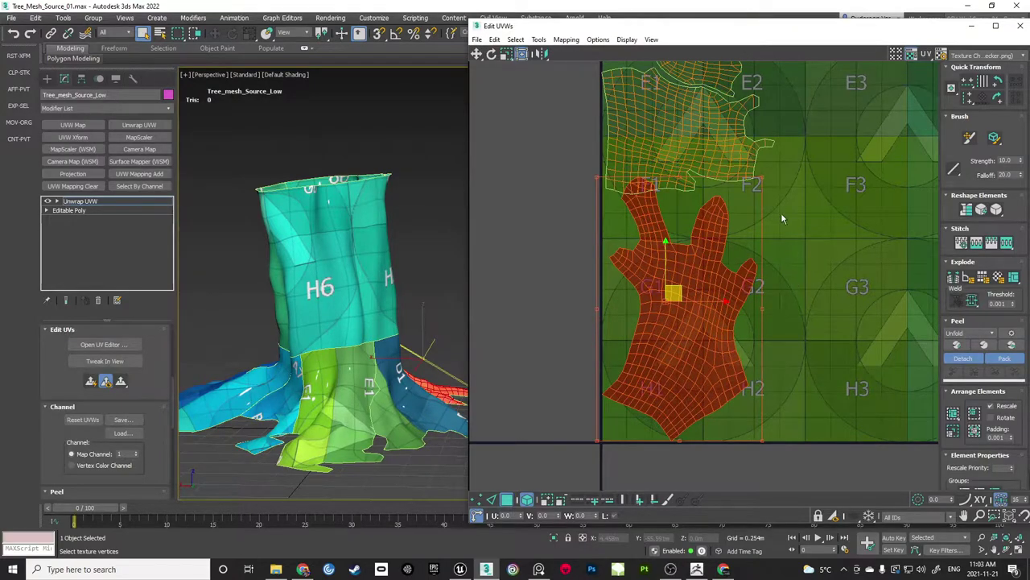
Move the hand-shaped island back outside the UV tile, beyond the left border, and deselect it
scroll(777, 330, "down", 3)
left_click_drag(773, 322, 656, 311)
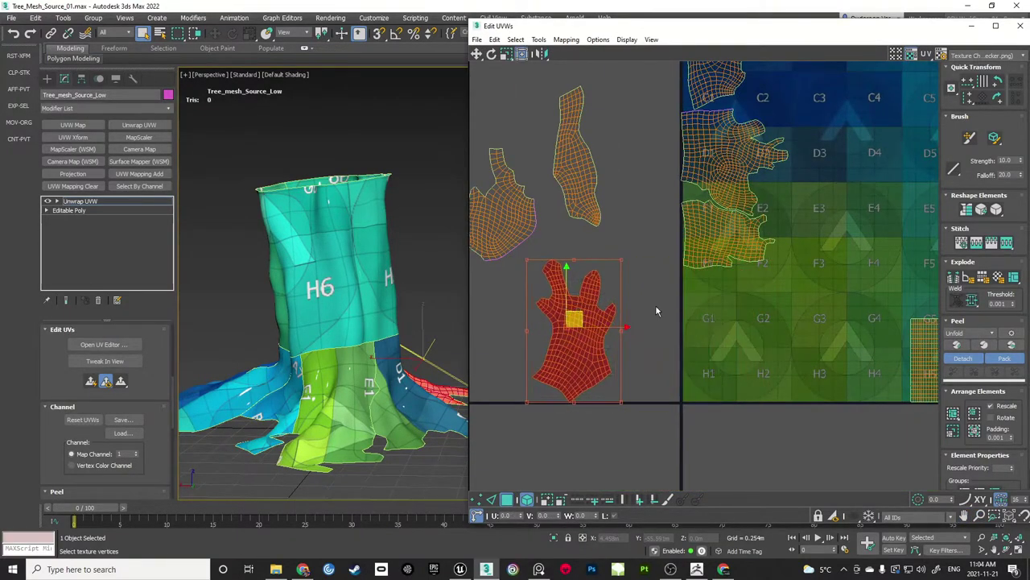
left_click(656, 310)
Select the edge loop across the middle of the hand-shaped island and break the island there into two pieces
middle_click_drag(583, 302, 650, 239)
scroll(650, 239, "up", 5)
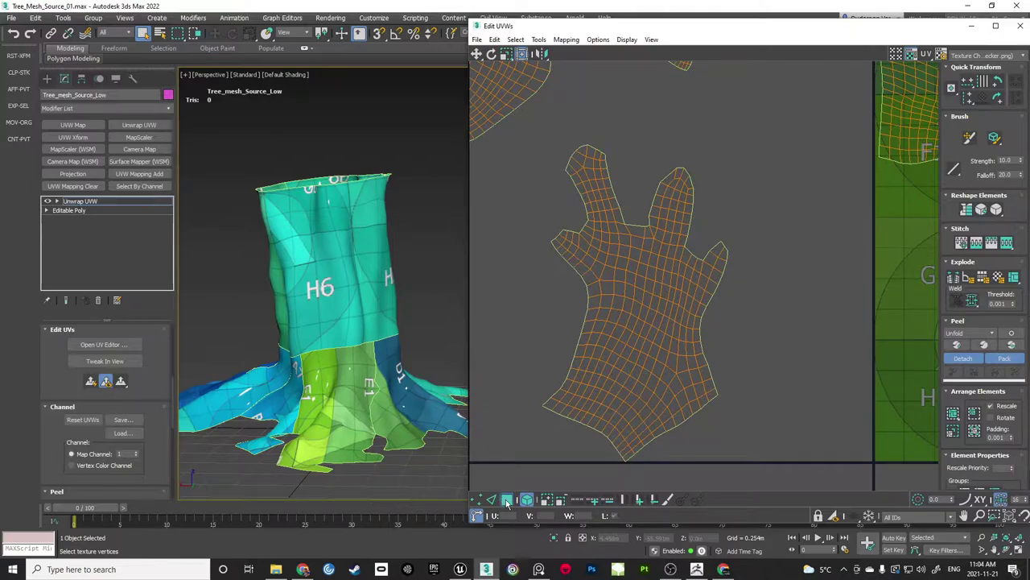
left_click(507, 500)
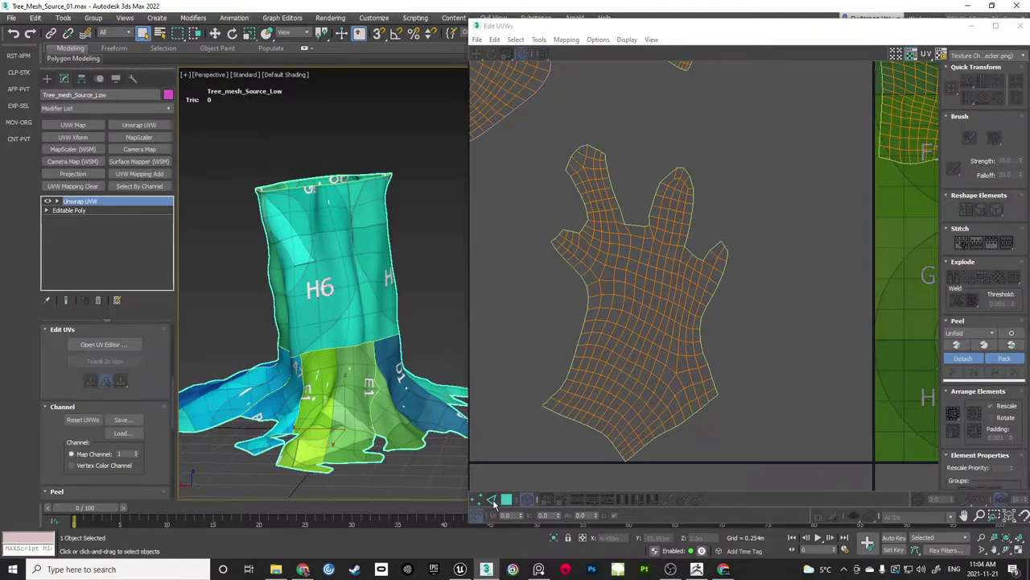
left_click(637, 302)
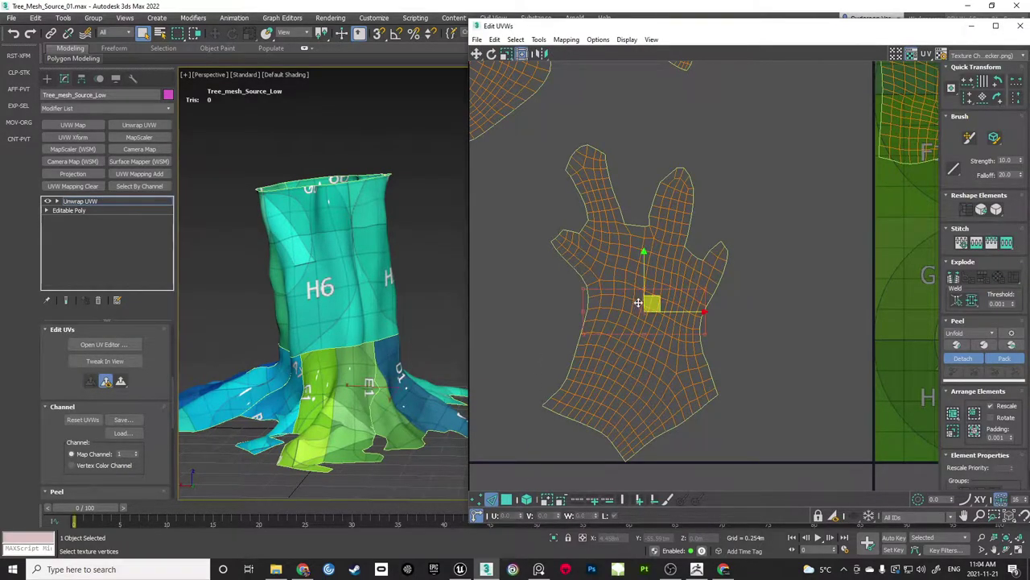
left_click(743, 327)
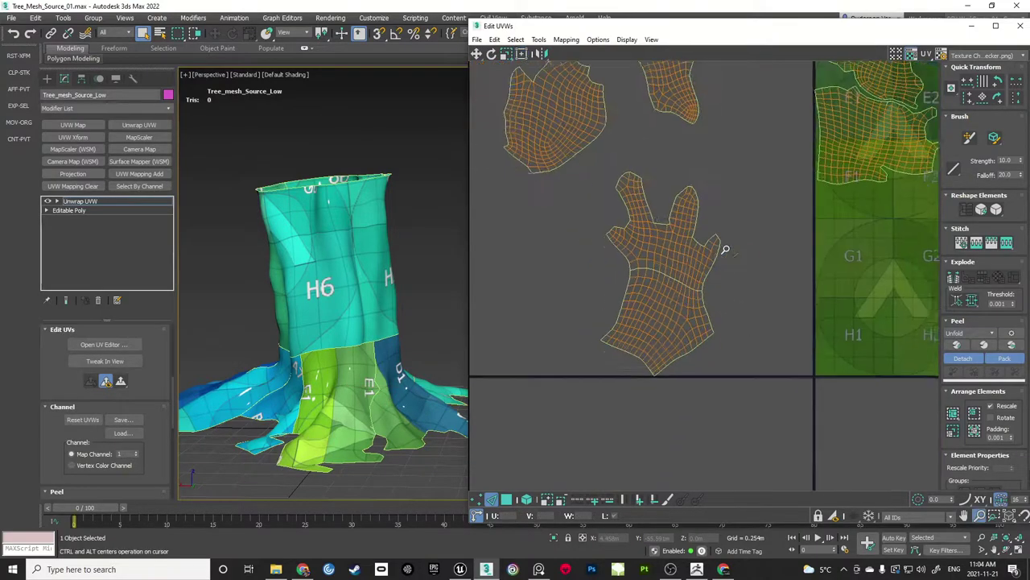
Select the fingered upper piece of the split island as an element and move it into the tile below the third root island
scroll(725, 266, "down", 3)
left_click(480, 502)
left_click(505, 501)
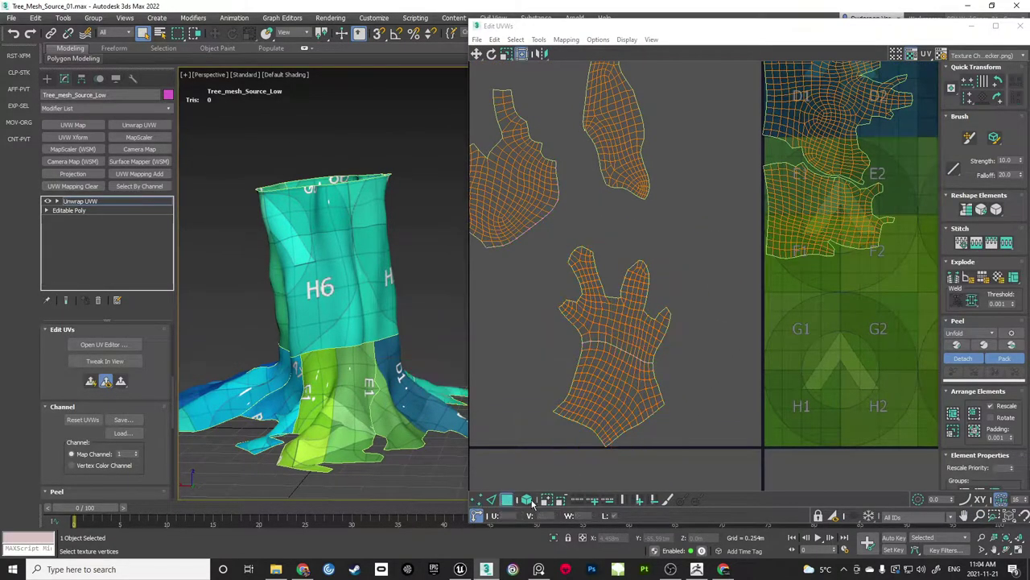
left_click(527, 500)
left_click(621, 318)
middle_click_drag(711, 273, 640, 338)
scroll(640, 338, "down", 1)
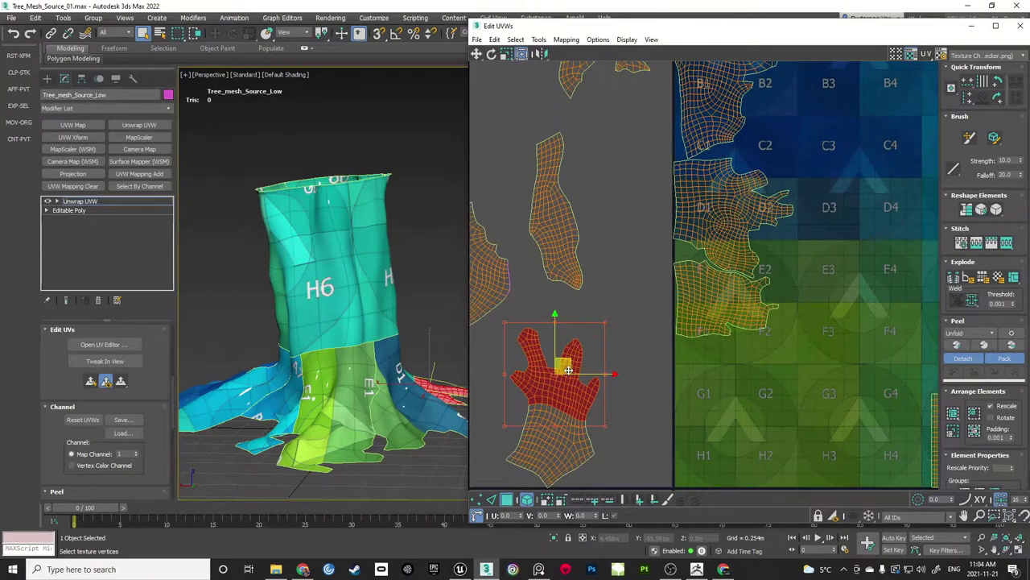
left_click_drag(568, 370, 730, 375)
Rotate the fingered piece so its straight cut edge faces left, fit it under the third island and deselect it
scroll(756, 375, "up", 2)
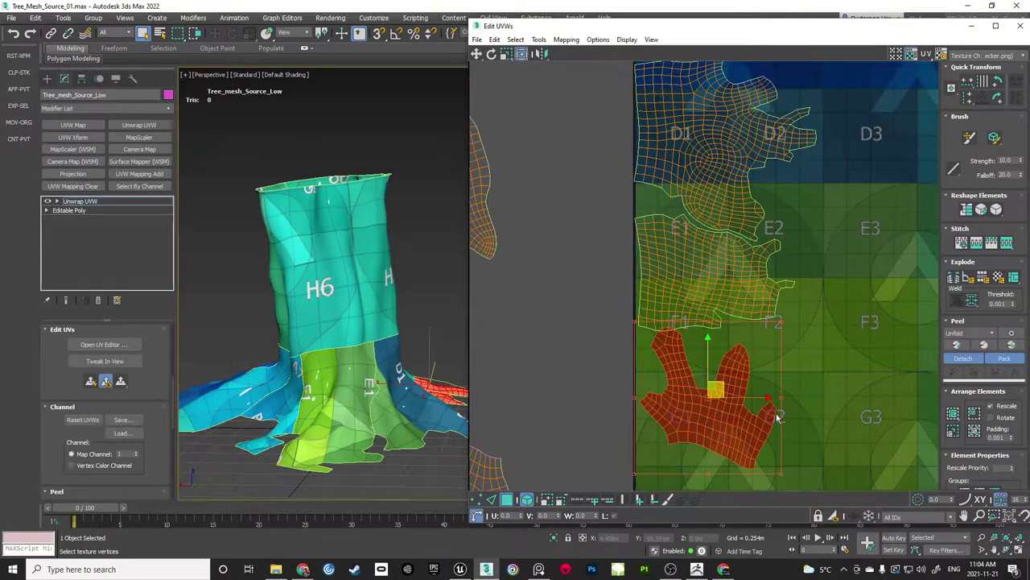
left_click_drag(780, 396, 717, 378)
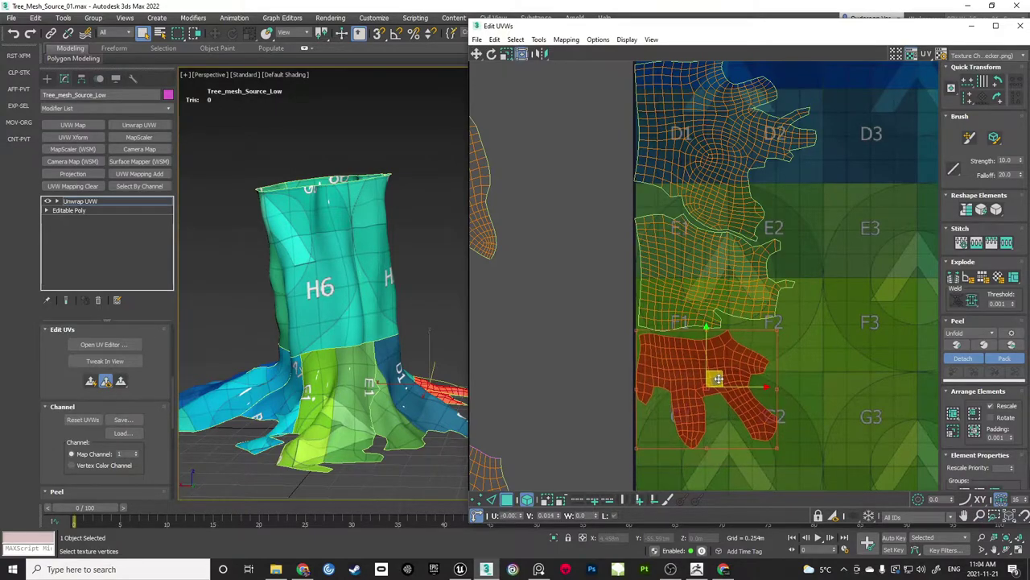
left_click(789, 346)
Move the rounded one-tip root island into the tile's lower left corner, rotate it clockwise so its tip points right, and deselect it
scroll(794, 338, "down", 5)
left_click_drag(588, 338, 741, 430)
scroll(778, 370, "up", 3)
left_click_drag(723, 309, 718, 392)
scroll(732, 376, "up", 1)
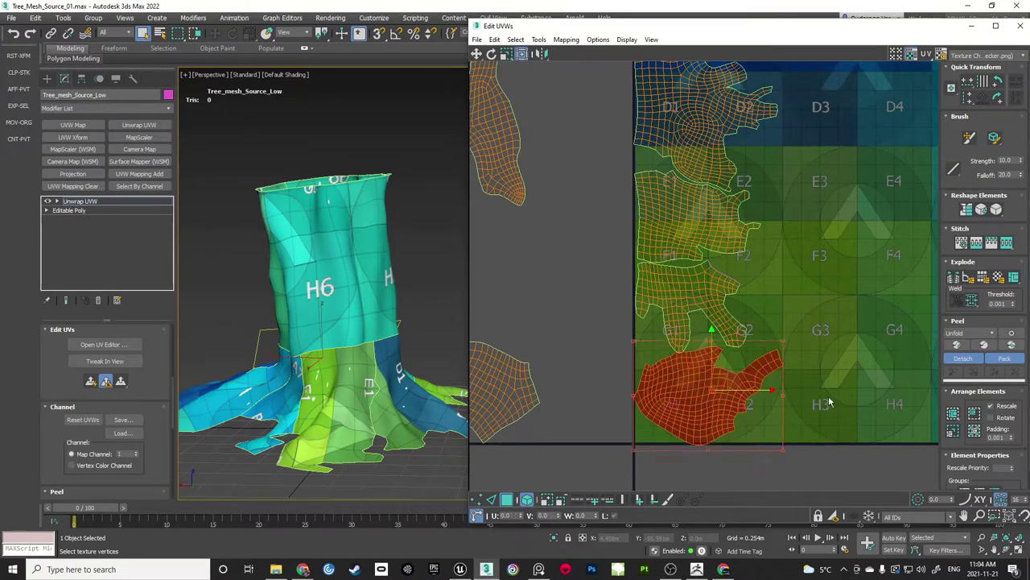
left_click(829, 402)
Place the remaining curved root, narrow root and split-off base piece inside the tile beside the left column of root islands
middle_click_drag(762, 192, 718, 295)
scroll(718, 295, "down", 3)
scroll(718, 294, "down", 2)
left_click(745, 362)
left_click_drag(744, 362, 725, 213)
left_click(772, 271)
scroll(802, 259, "down", 2)
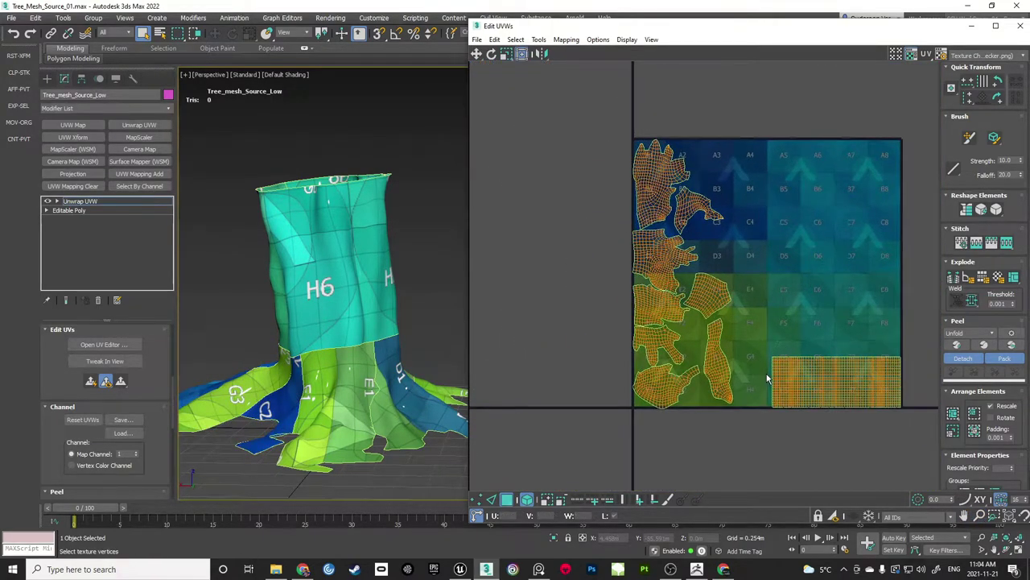
Select all trunk and root islands in the UV tile
middle_click_drag(901, 274, 887, 284)
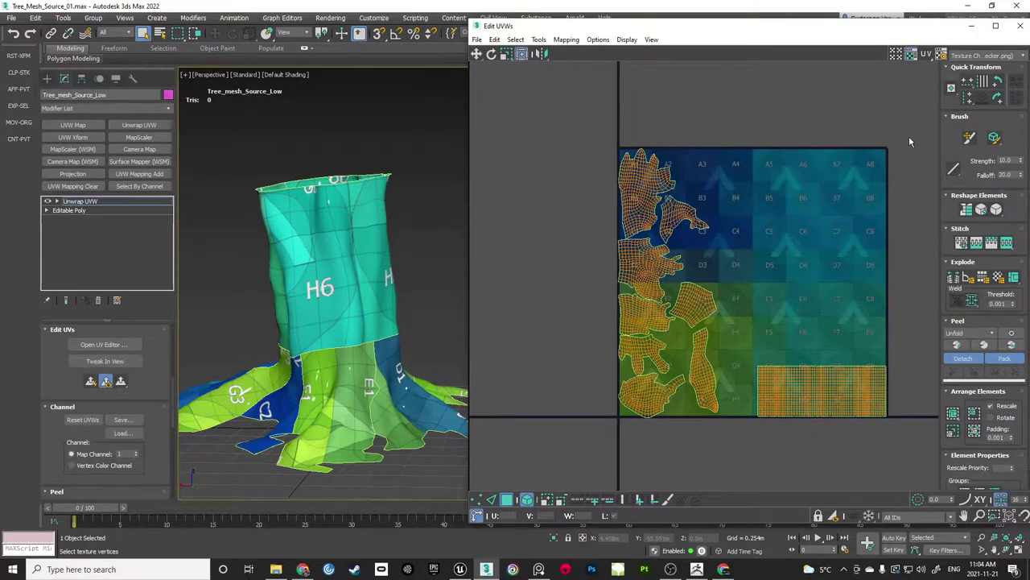
left_click_drag(909, 137, 608, 456)
middle_click_drag(713, 278, 689, 316)
scroll(692, 312, "down", 1)
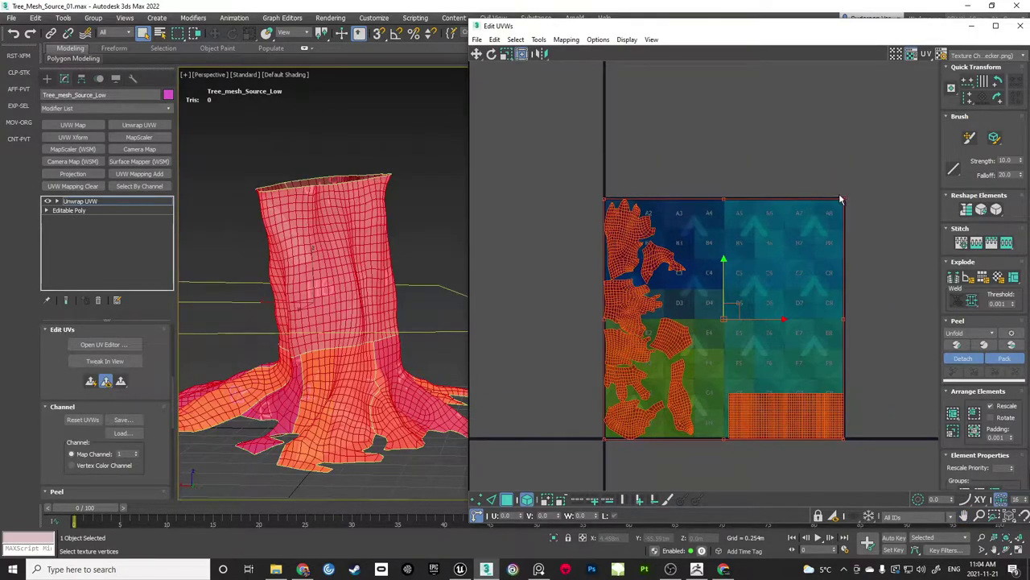
left_click_drag(845, 198, 908, 137)
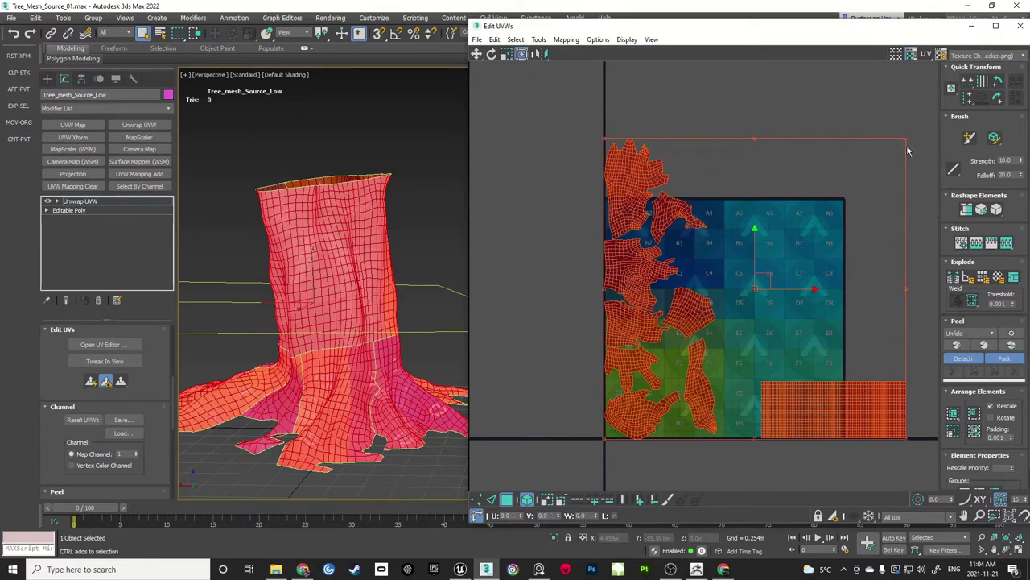
key("ctrl+z")
middle_click_drag(783, 152, 773, 150)
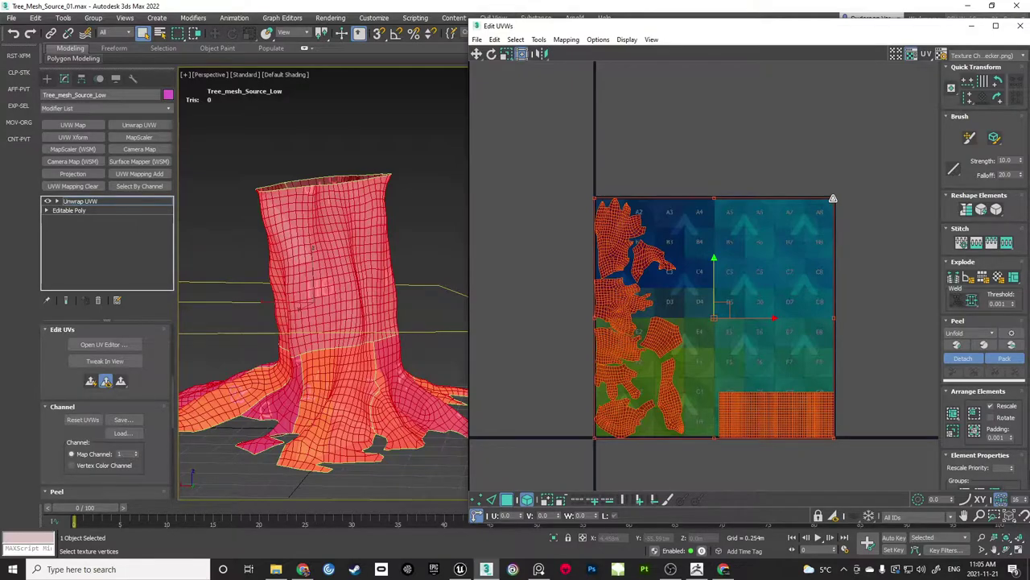
Enlarge all islands uniformly in two passes, realigning the trunk grid with the tile's lower right corner each time, and deselect them
left_click_drag(833, 198, 876, 151)
middle_click_drag(876, 150, 873, 121)
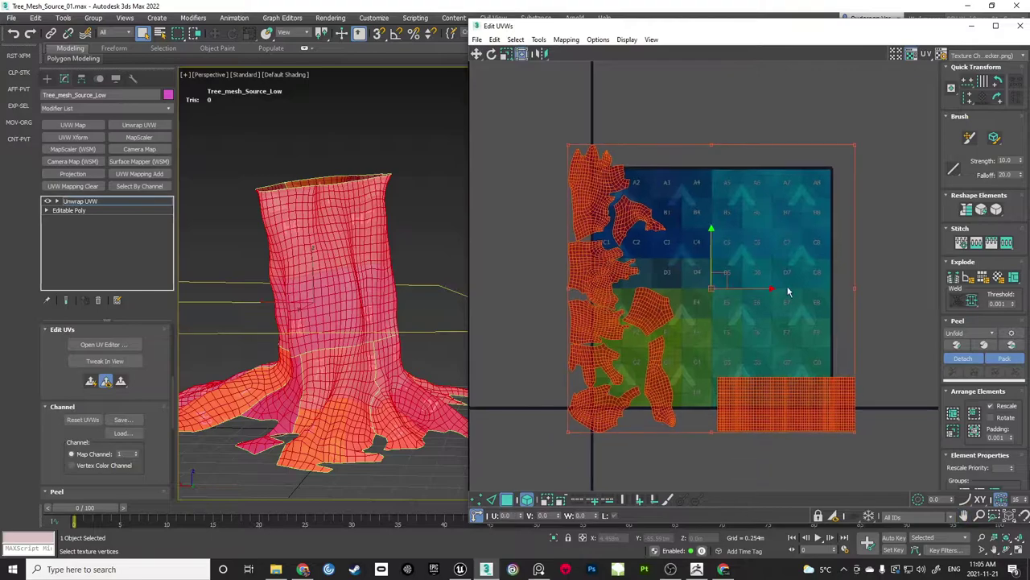
left_click_drag(789, 403, 764, 378)
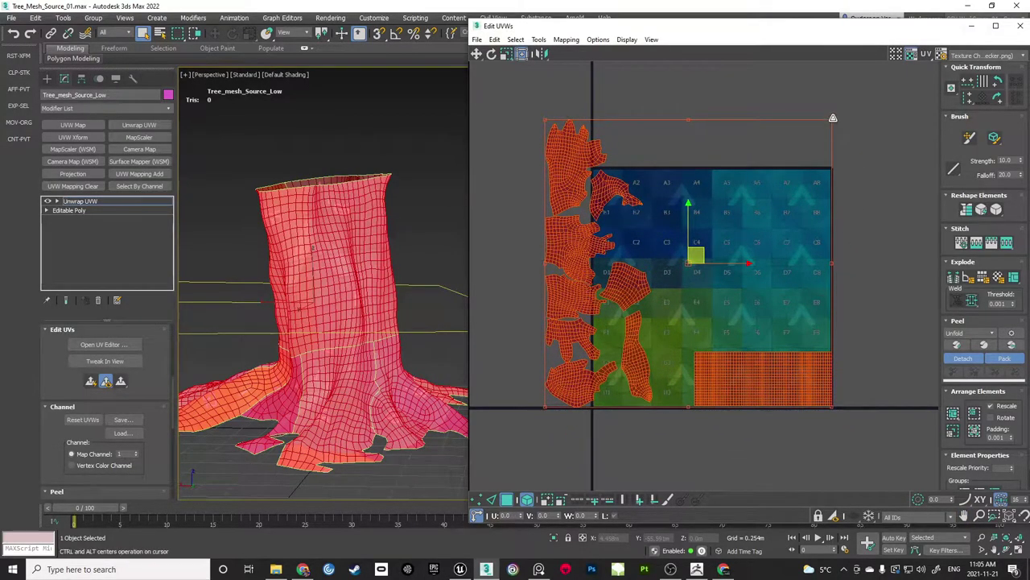
left_click_drag(833, 120, 852, 94, "ctrl")
left_click_drag(760, 399, 746, 385)
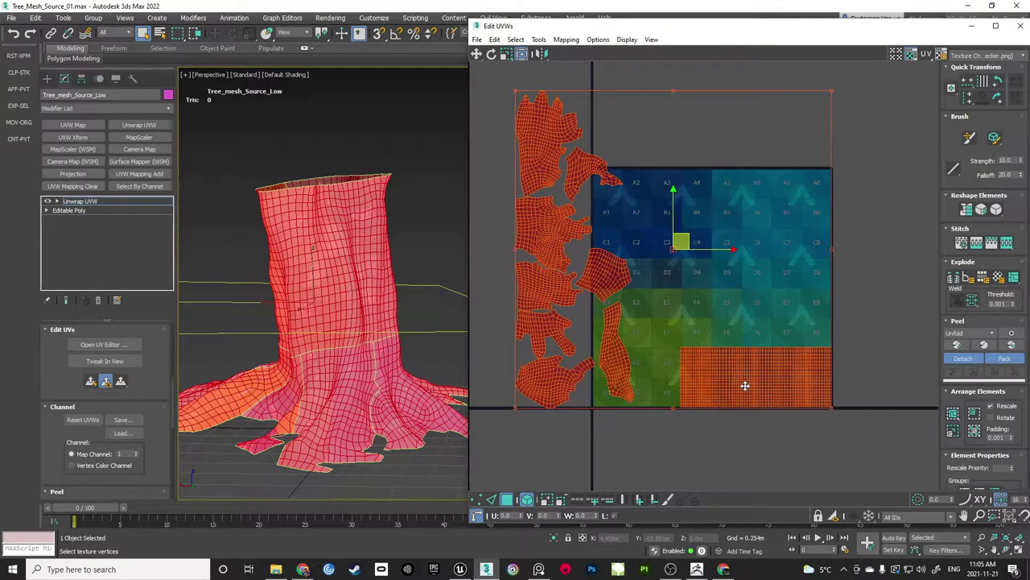
left_click(824, 338)
Move all root islands together so the first one sits in the tile's upper left corner, leaving the trunk grid in place
middle_click_drag(696, 304, 730, 305)
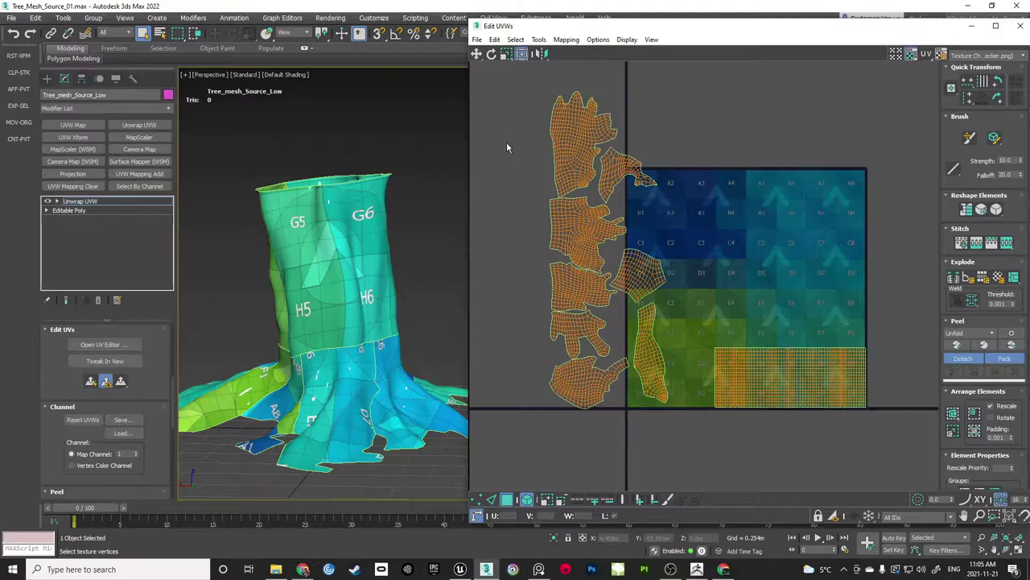
key("ctrl+a")
left_click_drag(643, 374, 718, 430)
middle_click_drag(799, 354, 796, 325)
scroll(778, 289, "up", 3)
scroll(780, 285, "down", 2)
left_click(892, 217)
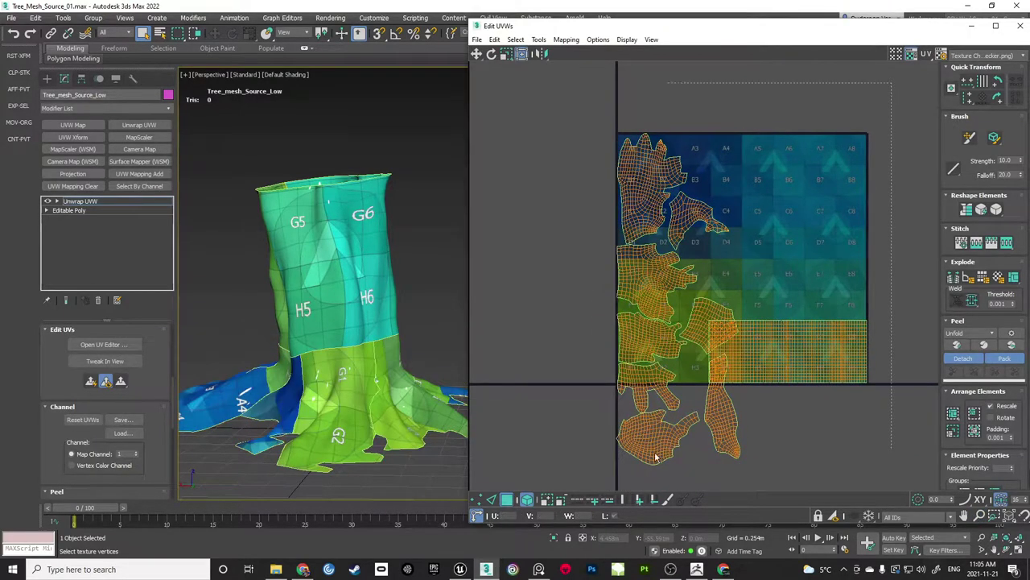
Select all islands and rescale the elements to a matching texel density
left_click_drag(656, 456, 589, 479)
left_click(954, 431)
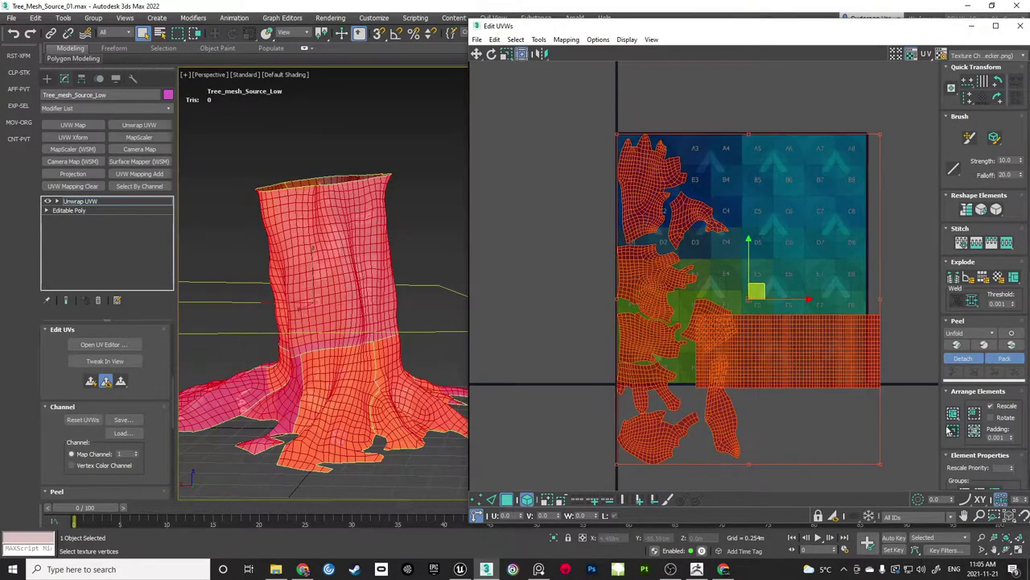
left_click(903, 415)
Shrink all islands together, align the trunk grid with the tile's lower right corner and deselect them
left_click_drag(919, 102, 667, 413)
scroll(823, 353, "up", 2)
middle_click_drag(823, 353, 804, 332)
left_click_drag(808, 335, 820, 346)
left_click(937, 333)
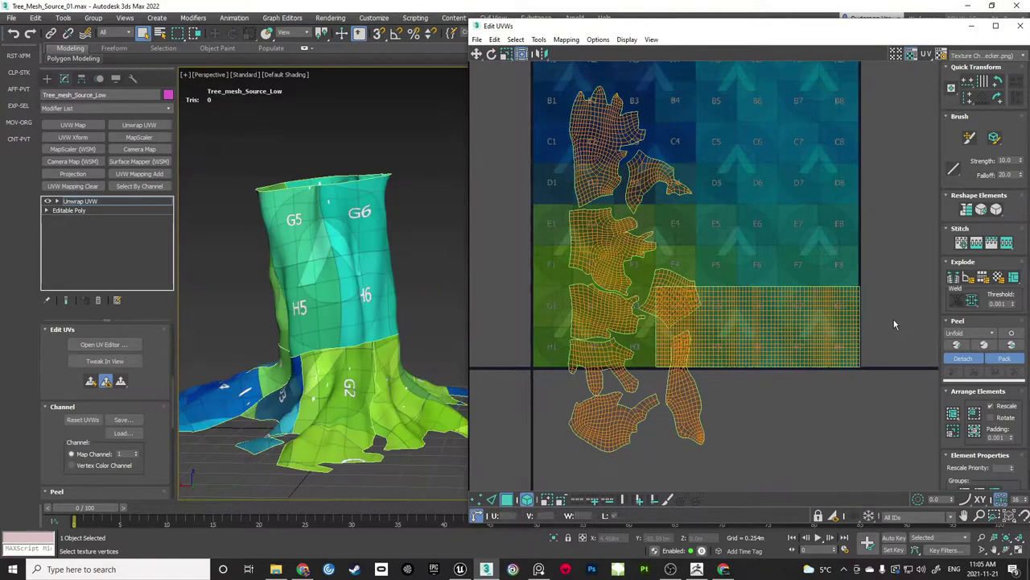
Move the two upper root islands and the curved root together into the tile's upper left corner and deselect them
middle_click_drag(561, 207, 616, 339)
left_click(715, 318)
left_click_drag(727, 322, 682, 260)
left_click(743, 356)
Move the three lower root islands up against the tile's left border, directly below the second root island, and deselect them
middle_click_drag(707, 376, 698, 276)
left_click(661, 396)
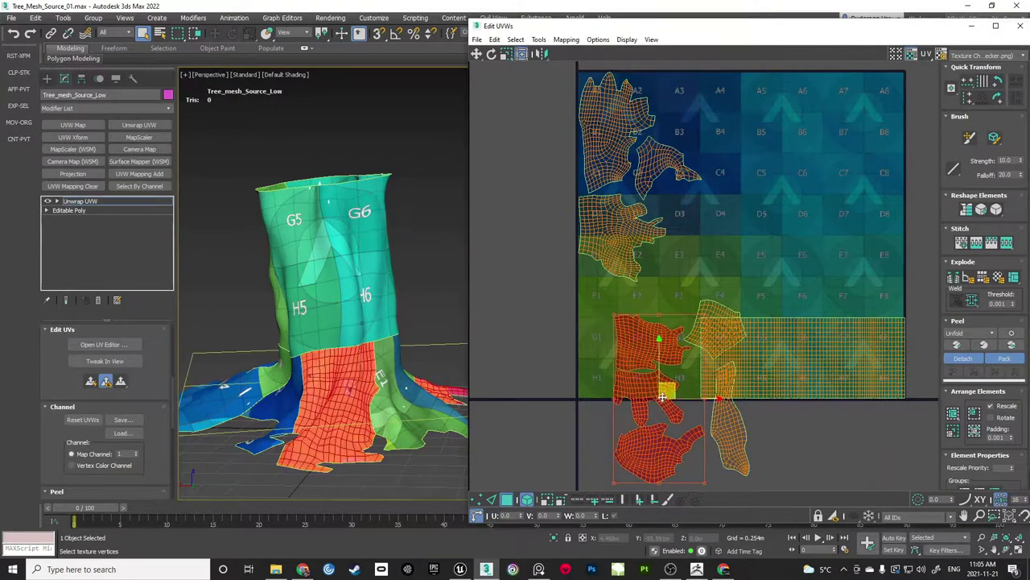
left_click_drag(646, 351, 612, 306)
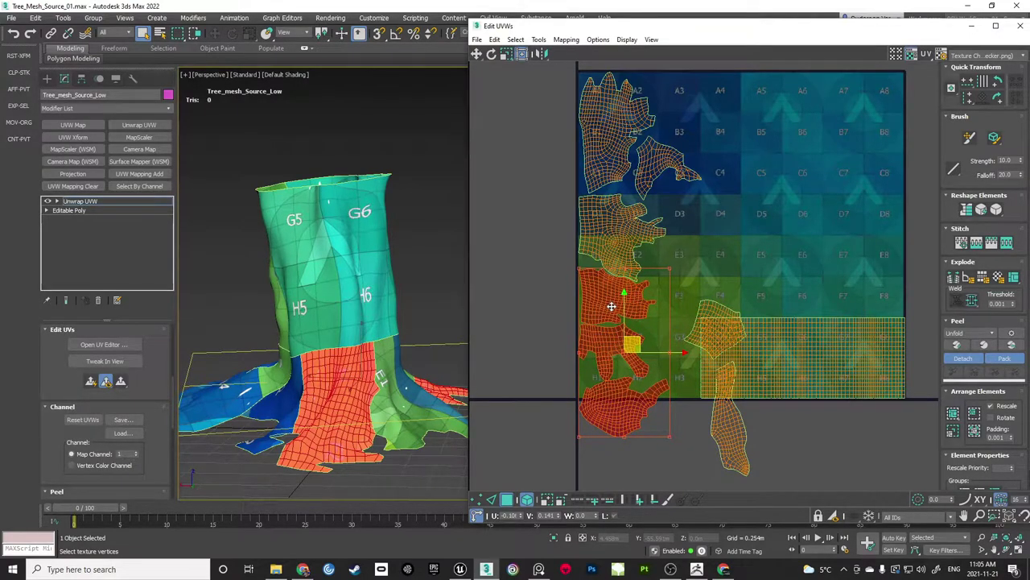
left_click(550, 321)
Move the split-off base piece and the narrow root island off the trunk grid to outside the tile's left border
scroll(713, 271, "up", 1)
scroll(719, 302, "down", 3)
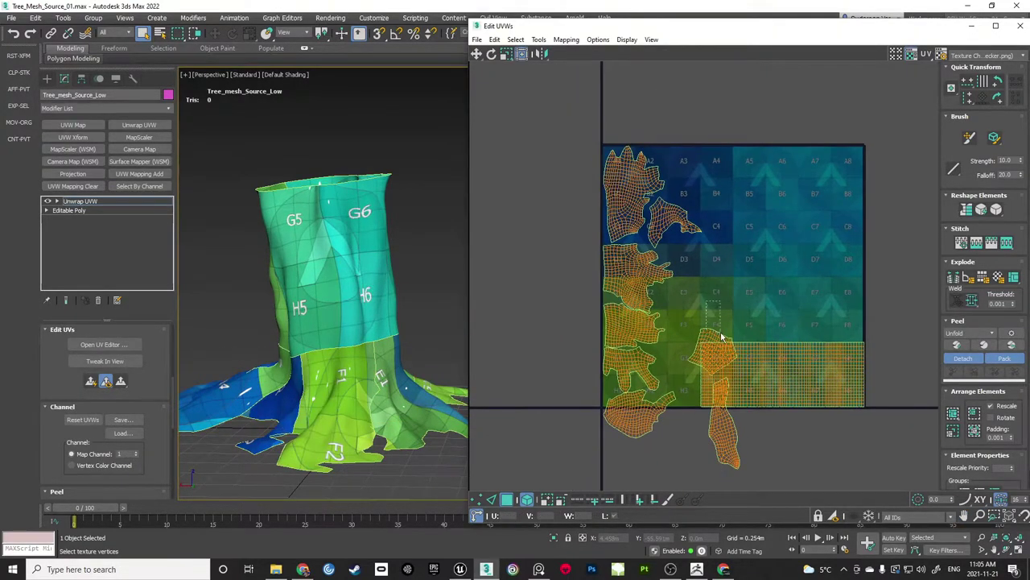
left_click(722, 336)
left_click_drag(722, 336, 554, 349)
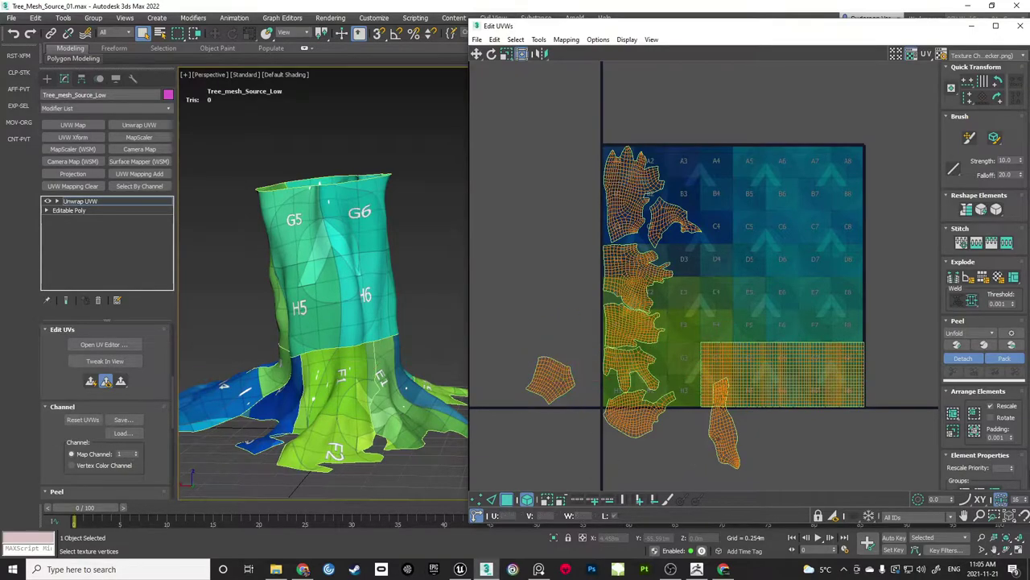
left_click_drag(725, 427, 507, 415)
left_click(593, 432)
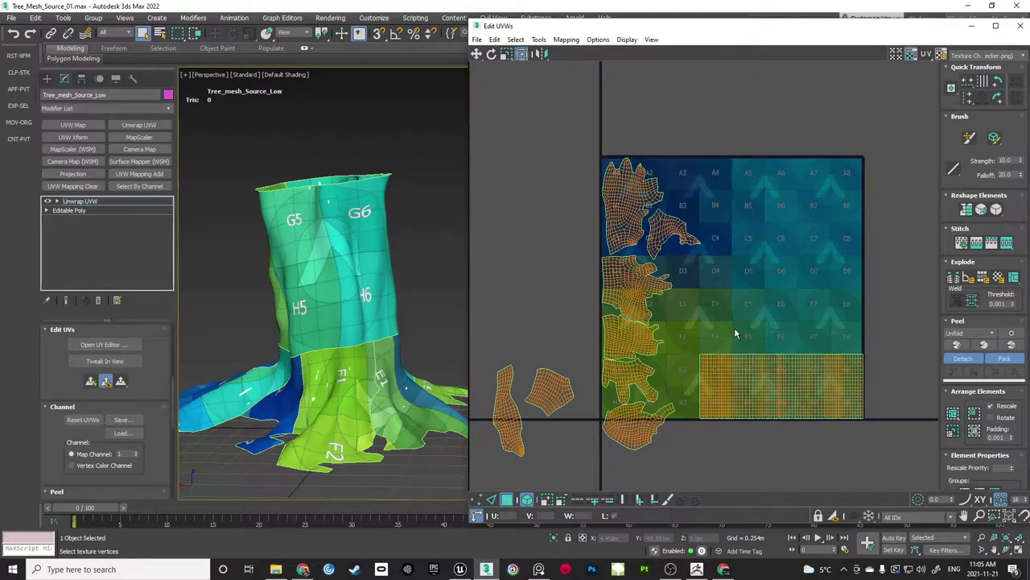
Isolate the trunk grid with the selected-faces filter, examine its placement in the UV tile, and show all islands again
scroll(735, 333, "up", 5)
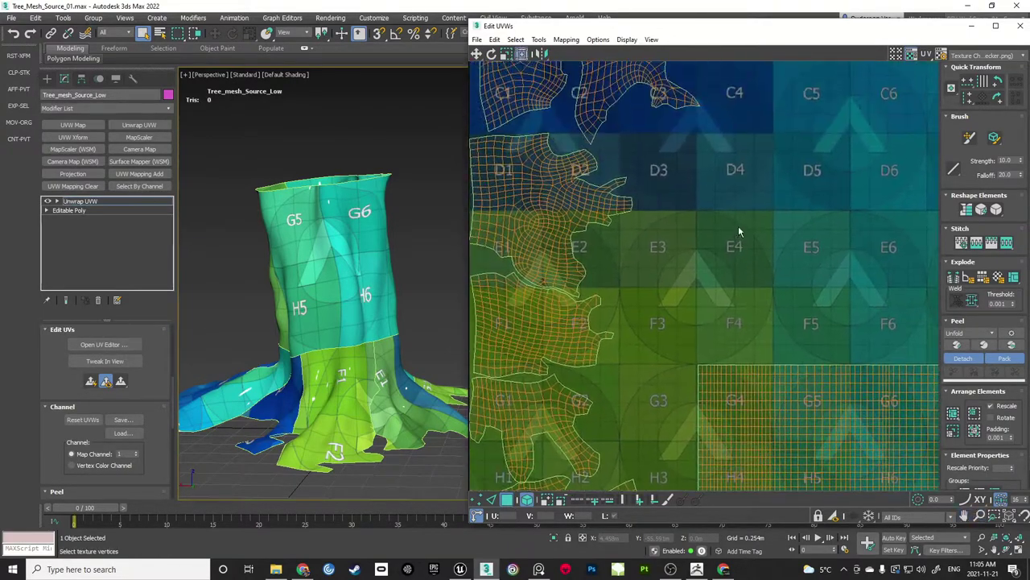
scroll(739, 232, "down", 4)
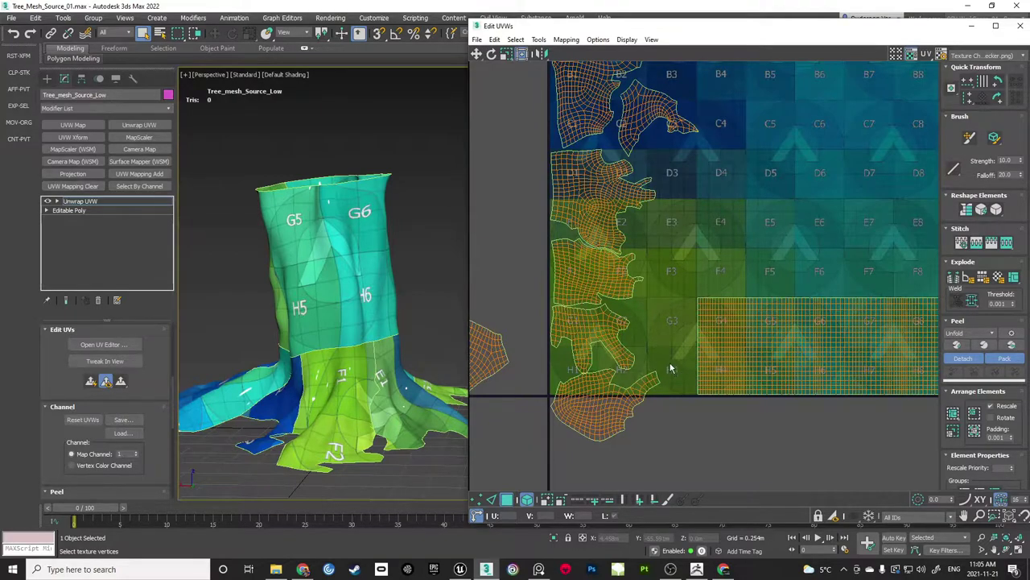
left_click(834, 516)
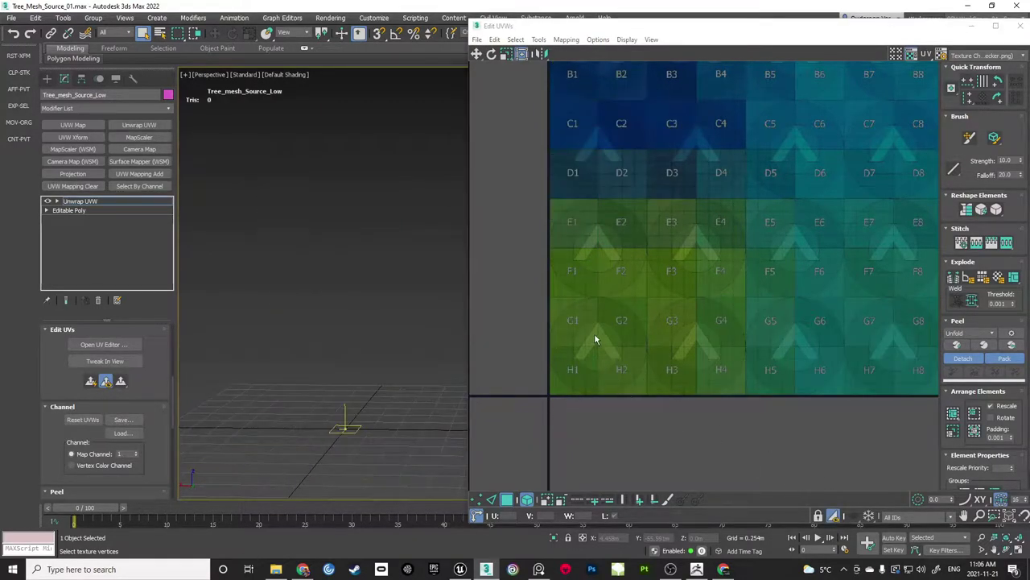
left_click(835, 517)
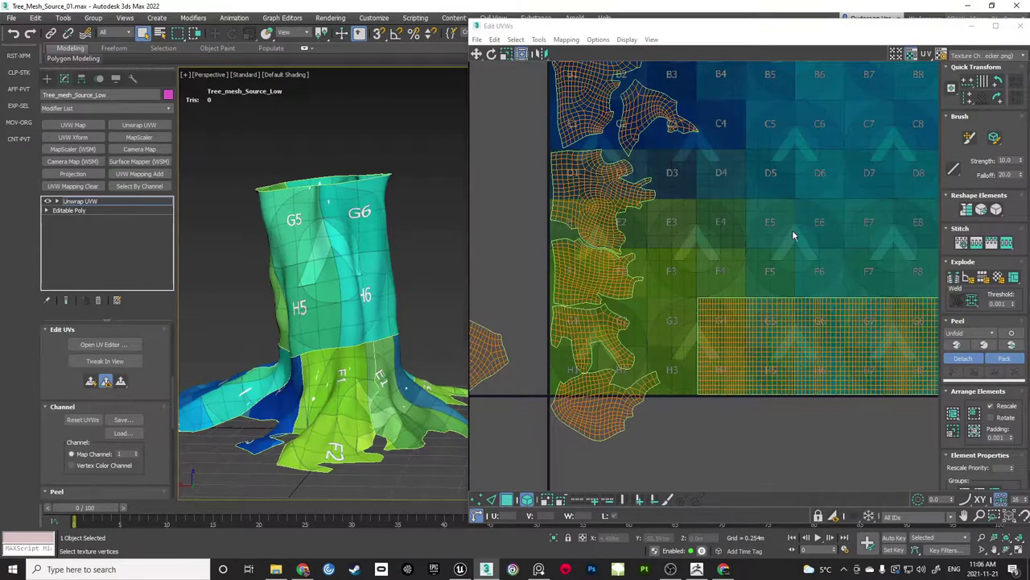
left_click(807, 347)
left_click(835, 516)
left_click(771, 426)
middle_click_drag(673, 347, 611, 352)
scroll(787, 338, "up", 1)
scroll(653, 339, "down", 1)
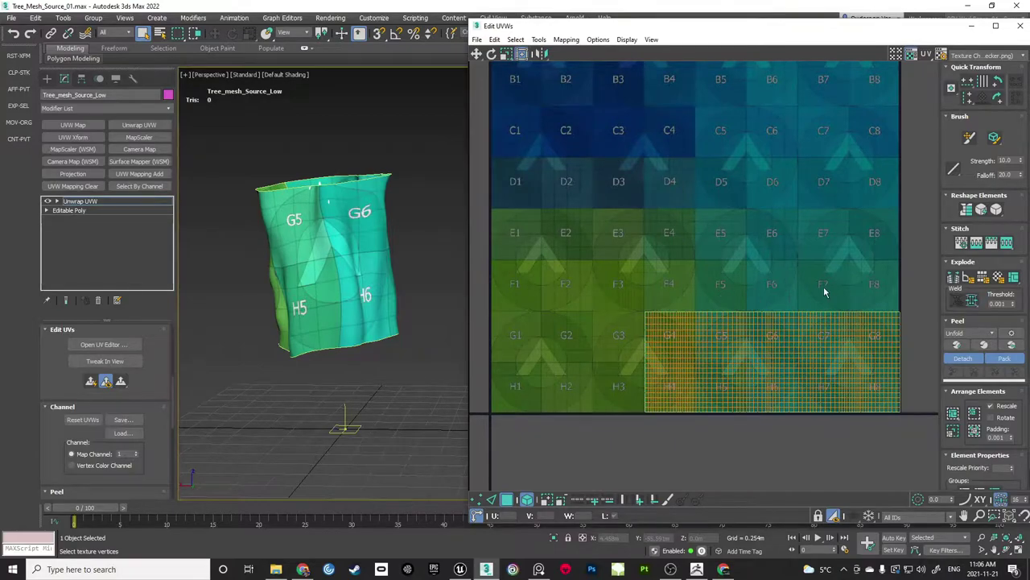
middle_click_drag(641, 284, 662, 298)
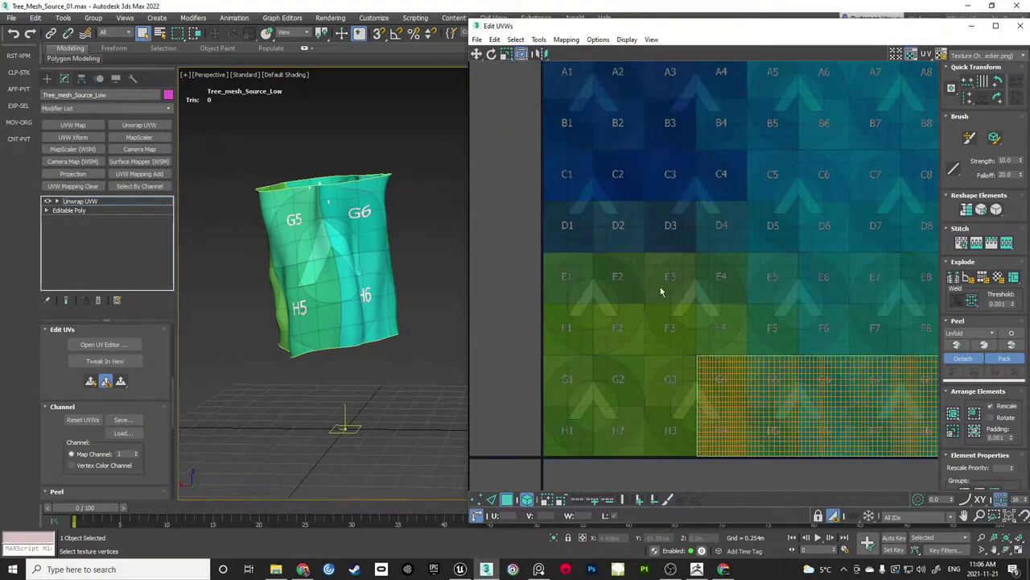
scroll(732, 271, "down", 2)
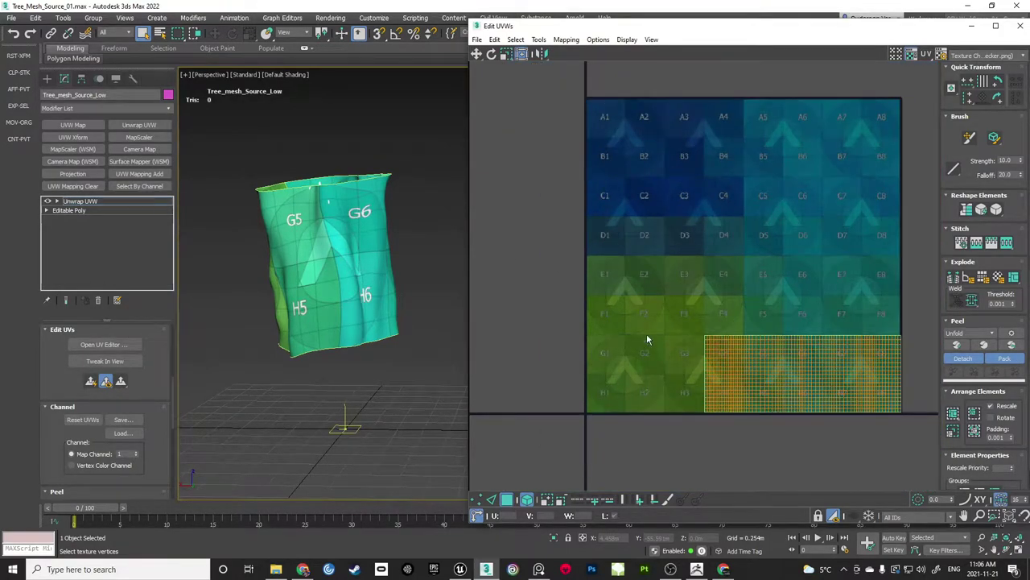
scroll(656, 362, "up", 1)
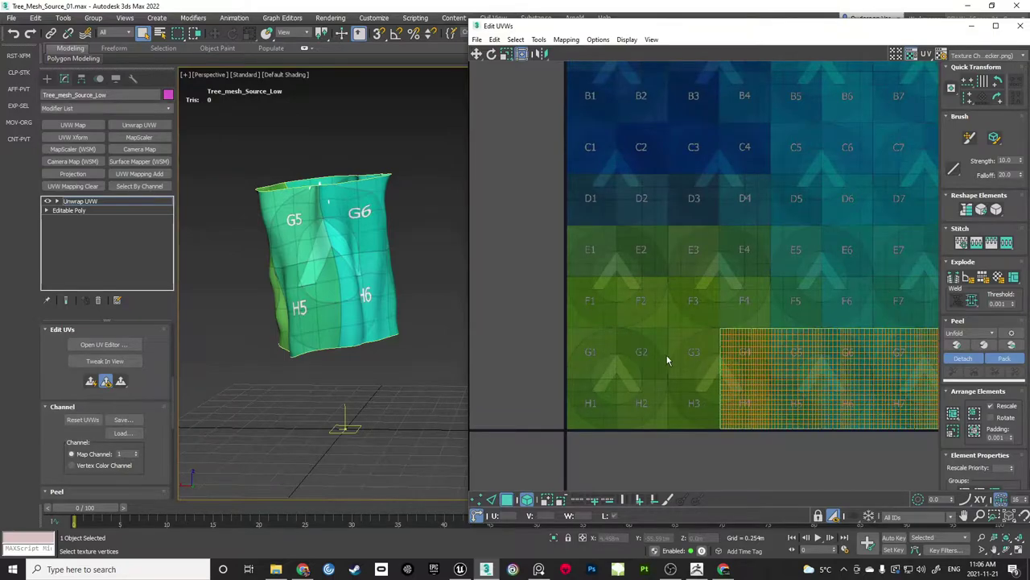
left_click(836, 515)
Rotate the curved root island 90° clockwise, move it up beside the first root island at the tile's upper edge, and deselect it
middle_click_drag(719, 261, 767, 252)
scroll(776, 260, "down", 1)
middle_click_drag(742, 186, 736, 218)
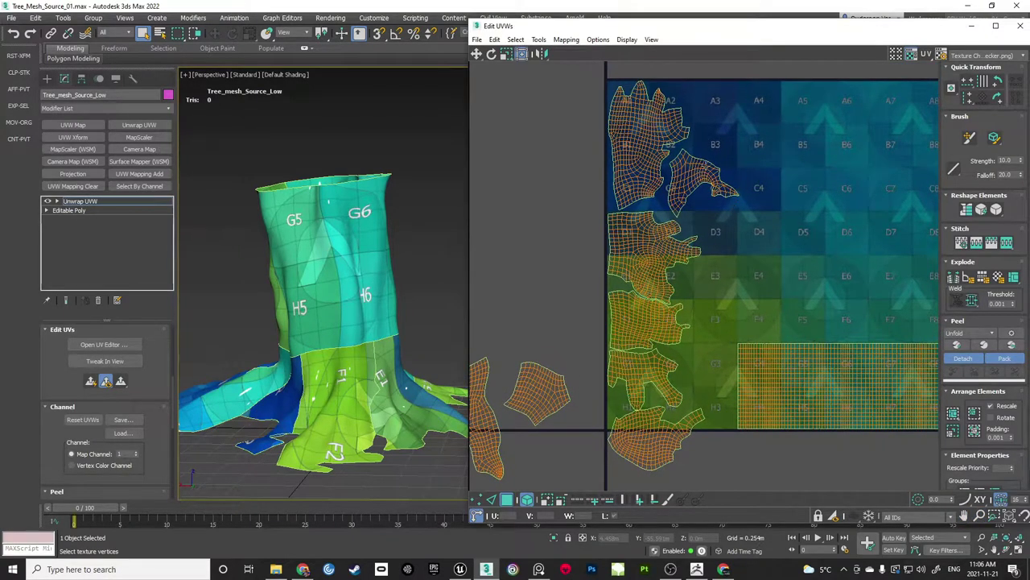
left_click(709, 173)
middle_click_drag(713, 172, 757, 212)
scroll(758, 212, "up", 1)
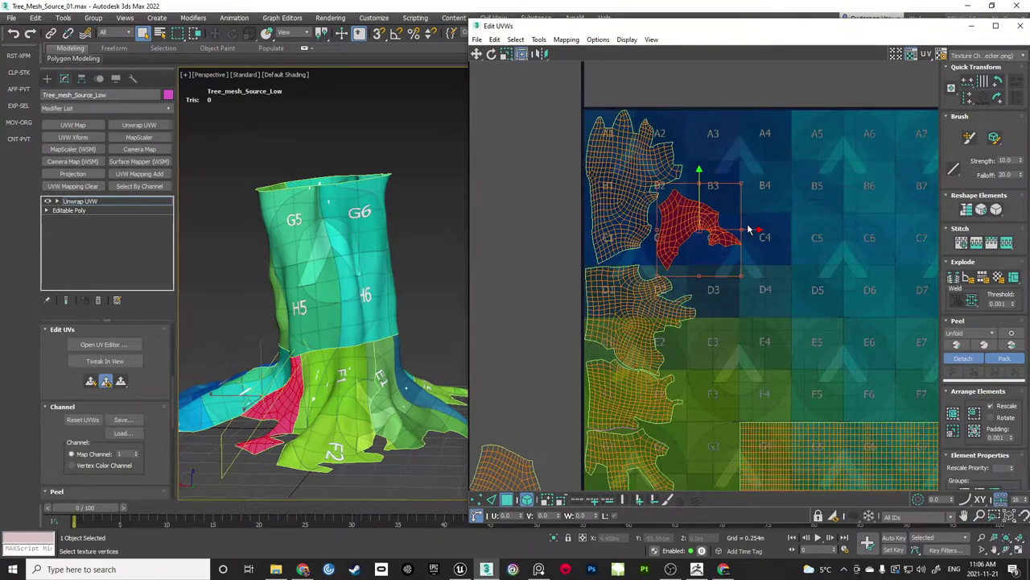
left_click(998, 97)
scroll(712, 219, "up", 1)
left_click_drag(712, 219, 706, 138)
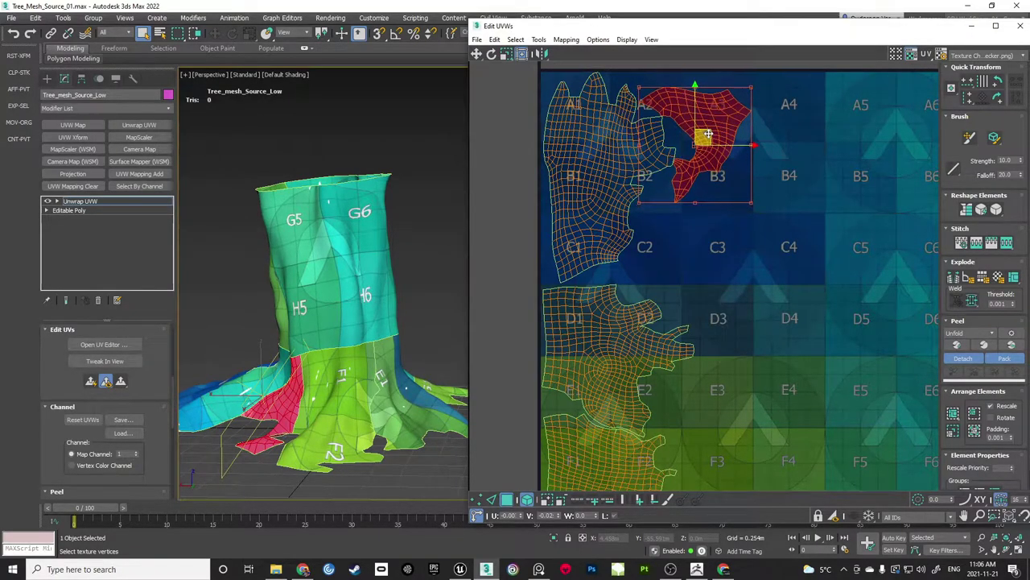
left_click(745, 204)
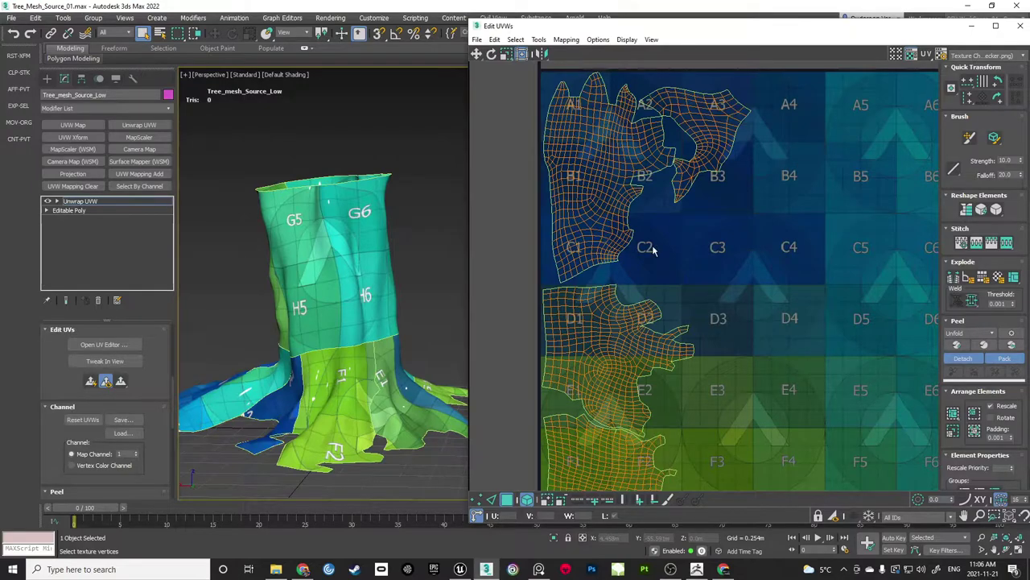
Move the lowest root island up below the curved root, rotate it clockwise to fit the gap, and deselect it
middle_click_drag(738, 290, 728, 173)
scroll(729, 204, "down", 2)
middle_click_drag(718, 350, 719, 291)
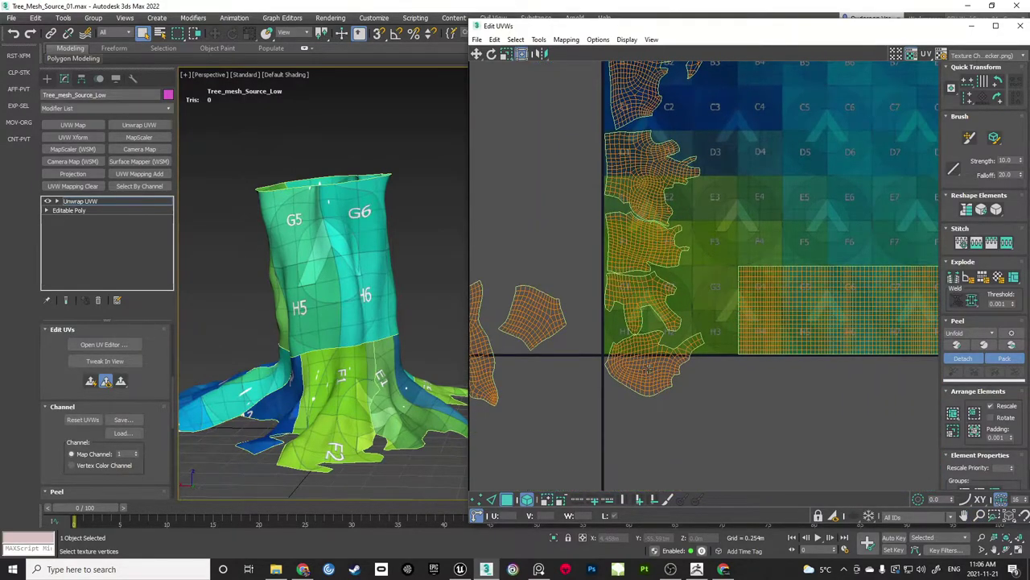
left_click_drag(648, 368, 724, 110)
middle_click_drag(731, 98, 721, 250)
scroll(722, 251, "up", 2)
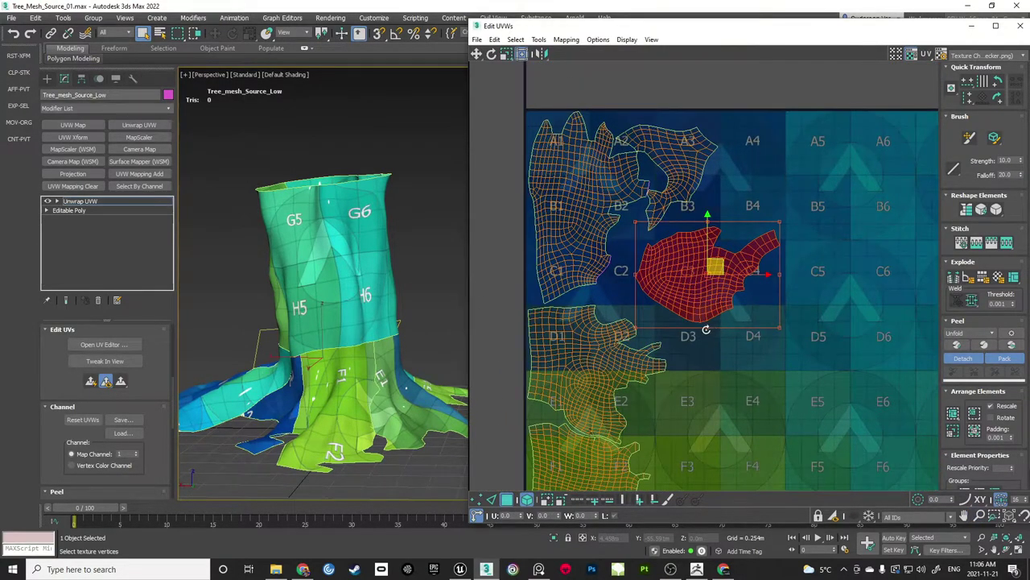
left_click_drag(706, 329, 636, 268)
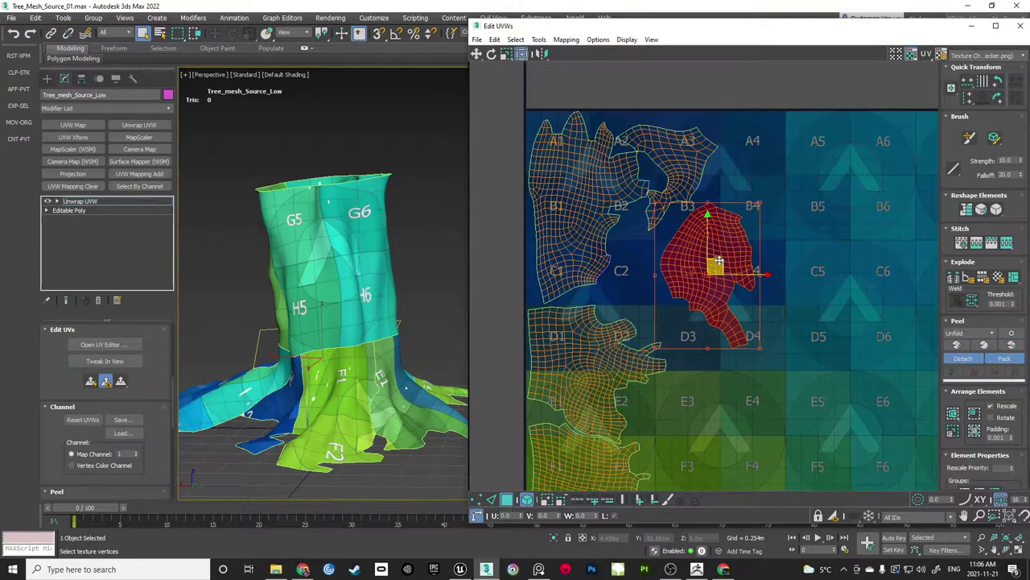
left_click_drag(719, 262, 674, 282)
left_click(743, 255)
Move the split-off base piece into the tile beside the middle root islands, rotated to fit the gap around E3, and deselect it
scroll(743, 255, "down", 3)
middle_click_drag(681, 430, 681, 325)
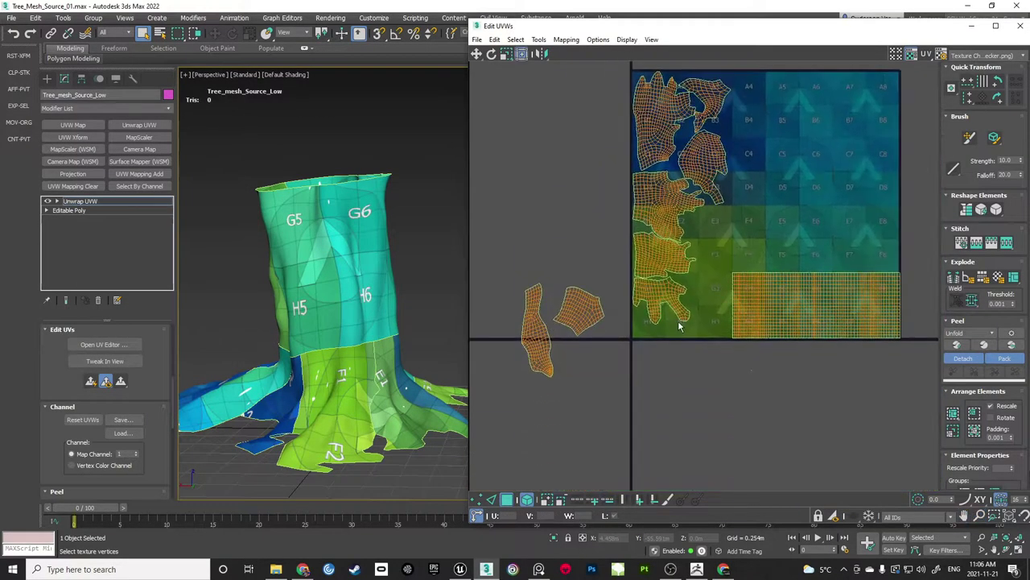
scroll(681, 325, "up", 1)
middle_click_drag(629, 227, 642, 317)
left_click_drag(577, 392, 705, 276)
scroll(756, 322, "up", 4)
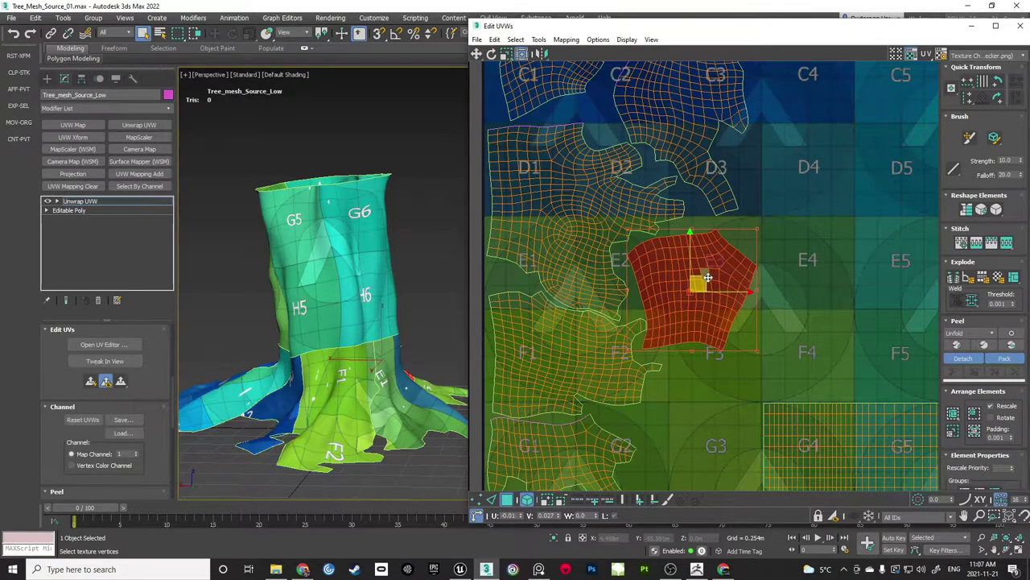
left_click(778, 271)
Move the narrow root island between the lower root island and the trunk grid, tilt it diagonally to fit inside the tile, and deselect it
scroll(777, 271, "down", 4)
middle_click_drag(655, 395, 718, 320)
left_click(512, 396)
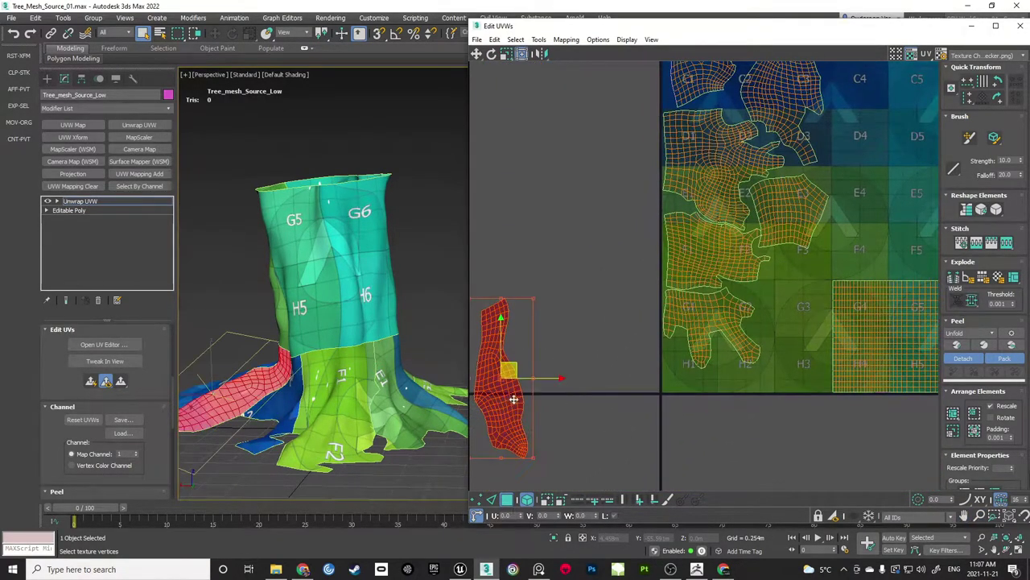
left_click_drag(512, 397, 794, 345)
scroll(793, 346, "up", 3)
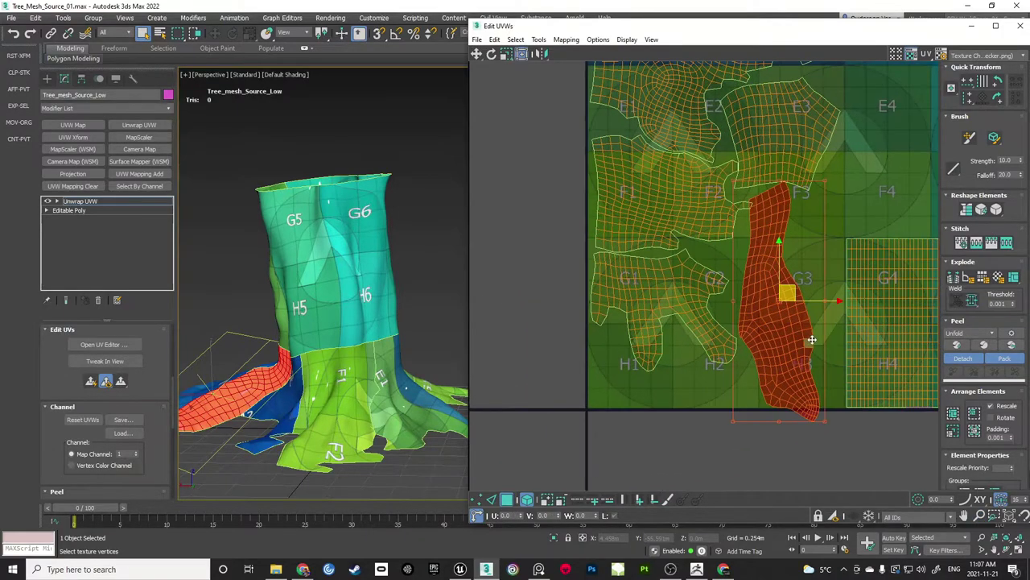
left_click_drag(769, 459, 882, 169)
scroll(839, 265, "up", 1)
left_click_drag(781, 323, 780, 333)
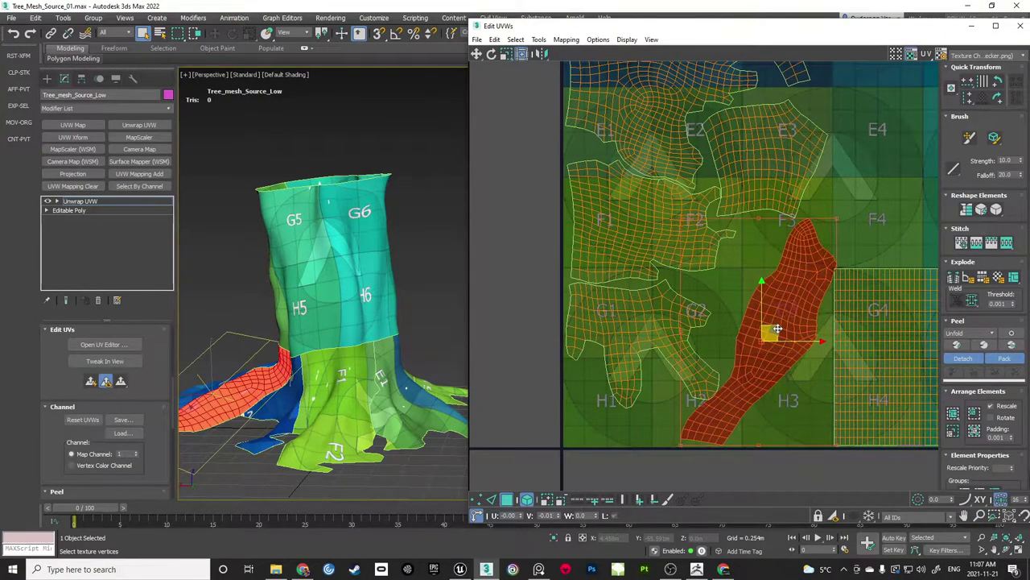
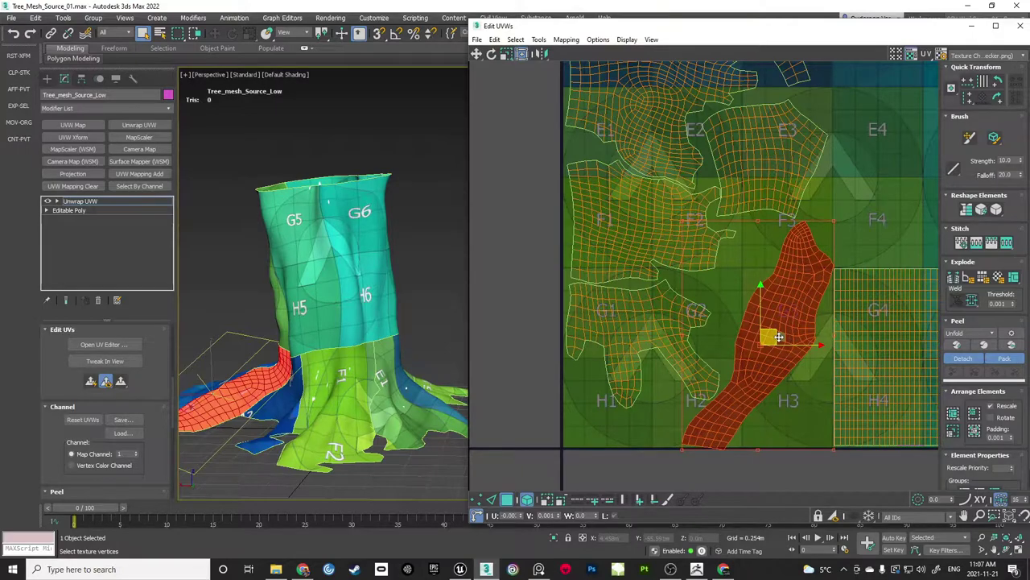
left_click_drag(780, 337, 777, 337)
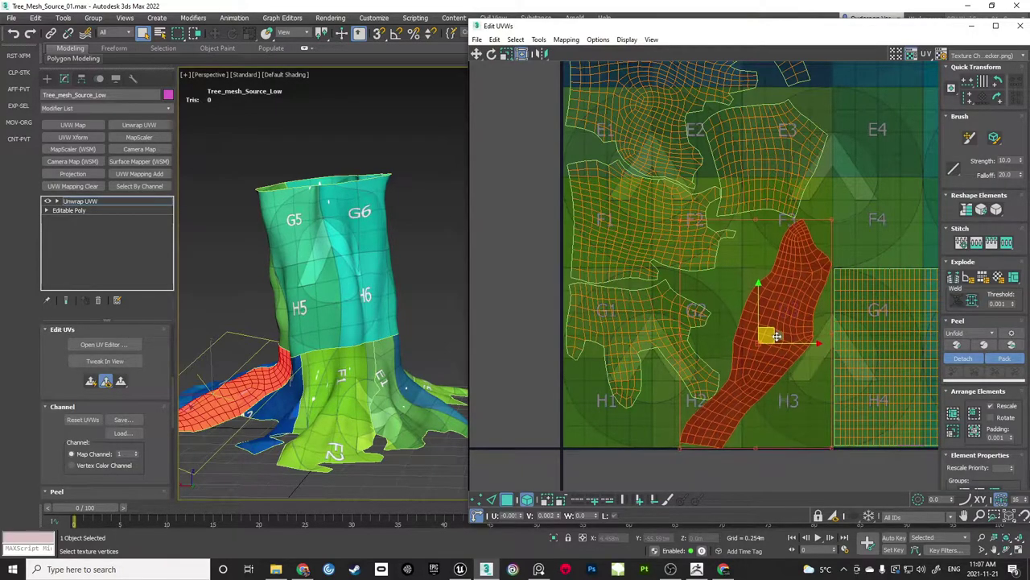
left_click(816, 393)
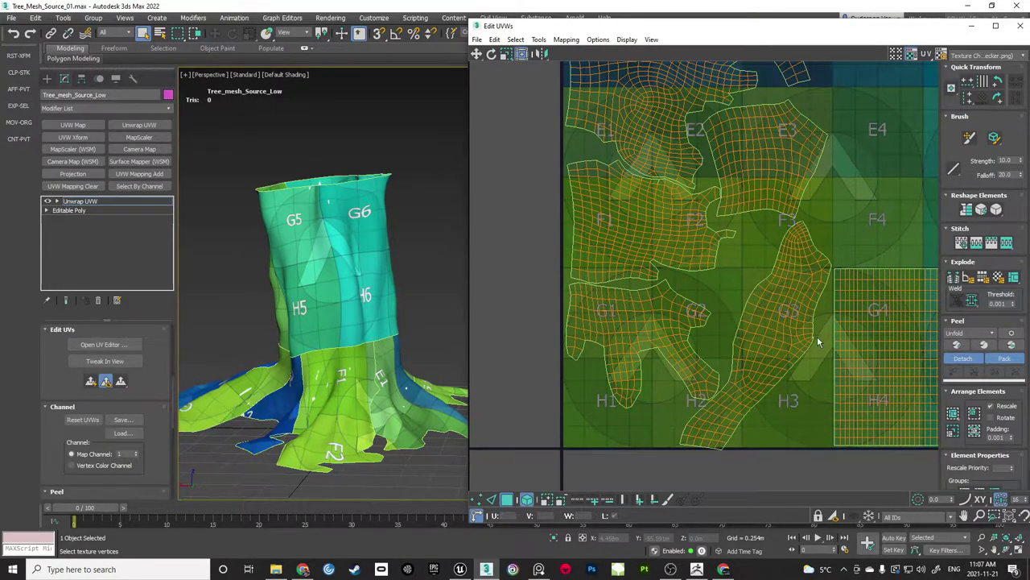
Nudge the narrow root island and the neighbouring three-pronged root island slightly to even out their spacing
left_click(780, 309)
left_click_drag(761, 305, 757, 301)
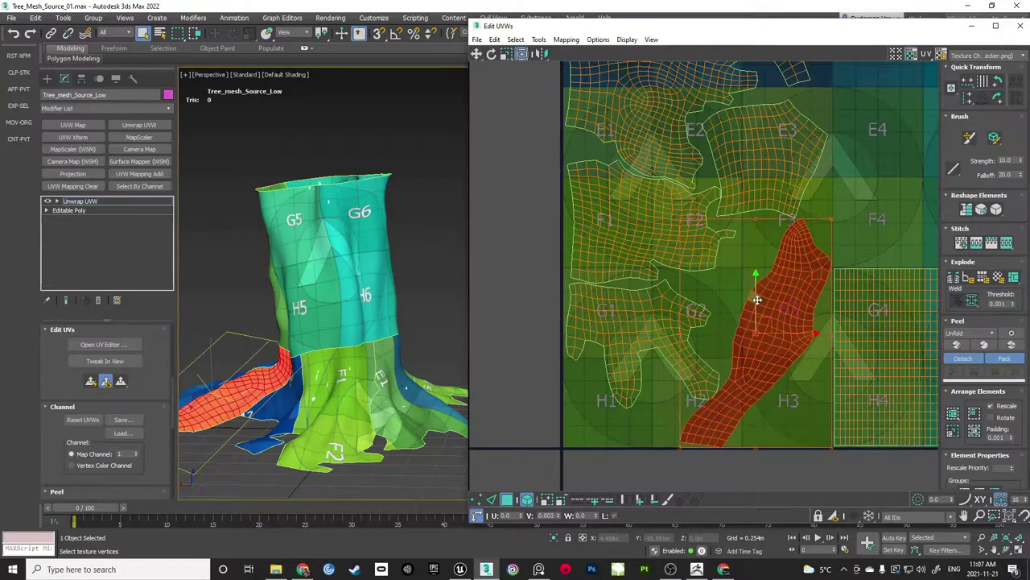
left_click(764, 434)
left_click(686, 382)
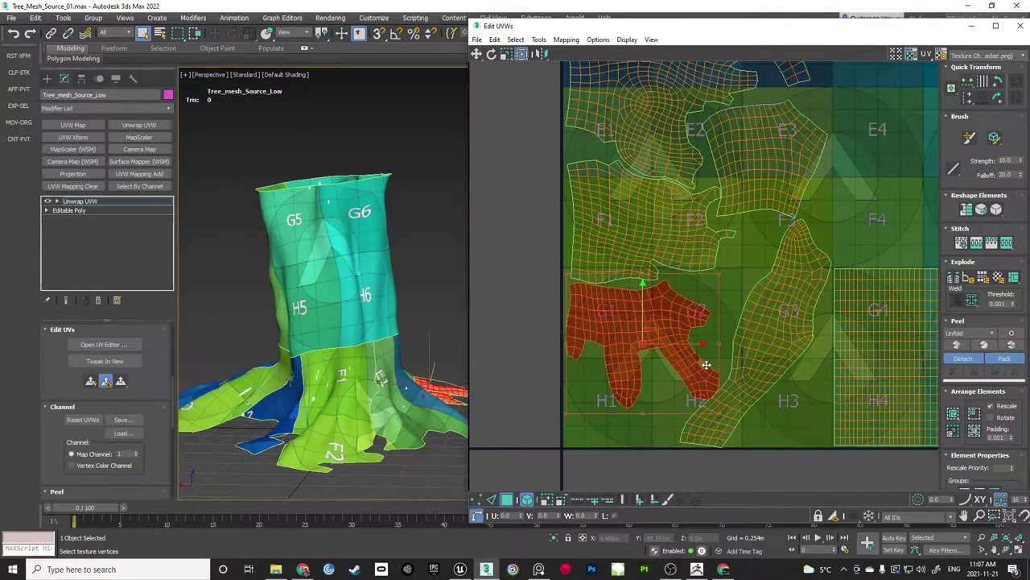
left_click_drag(721, 342, 723, 339)
left_click(754, 439)
Examine the packed UV layout and the checker texture on the stump's trunk and roots from another side
middle_click_drag(878, 358, 708, 395)
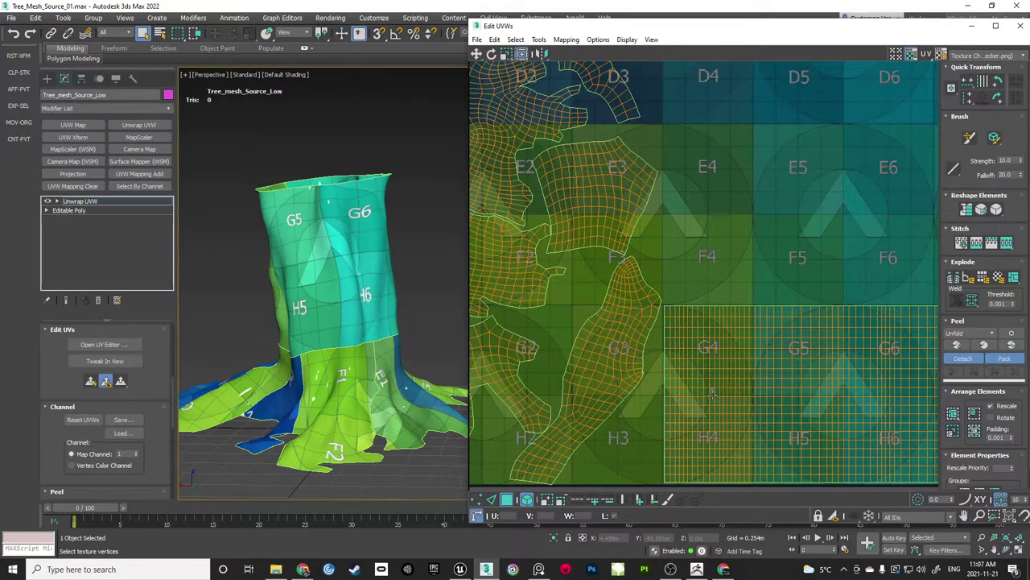
scroll(708, 395, "down", 2)
scroll(779, 327, "down", 2)
middle_click_drag(779, 327, 727, 369)
middle_click_drag(734, 314, 763, 286)
middle_click_drag(298, 288, 339, 257, "alt")
scroll(383, 285, "up", 5)
scroll(422, 251, "down", 3)
scroll(391, 283, "down", 4)
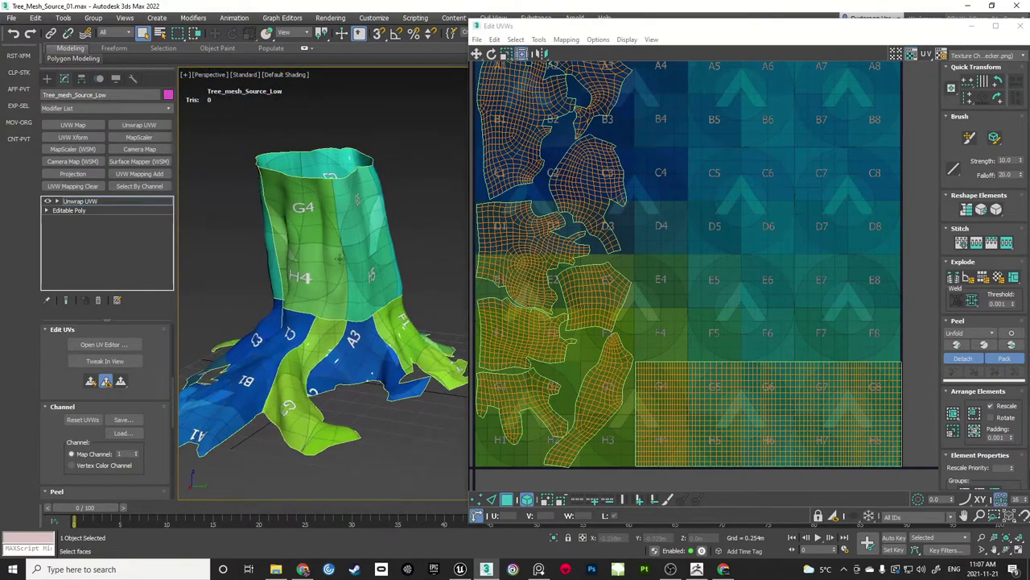
Save the scene and close the UV editor
left_click(12, 18)
left_click(22, 100)
middle_click_drag(258, 225, 271, 234, "alt")
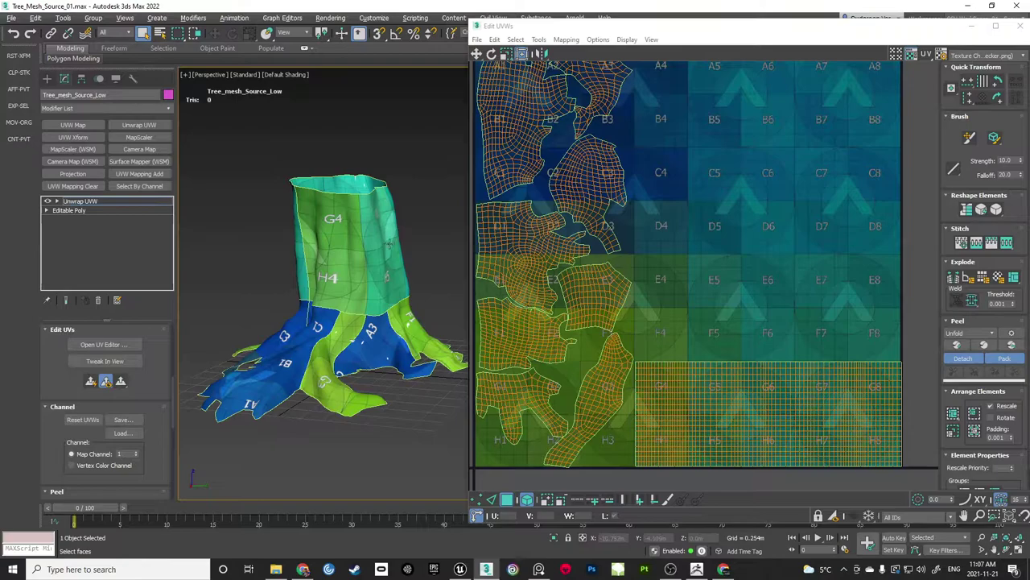
middle_click_drag(396, 239, 411, 236, "alt")
left_click_drag(907, 28, 802, 35)
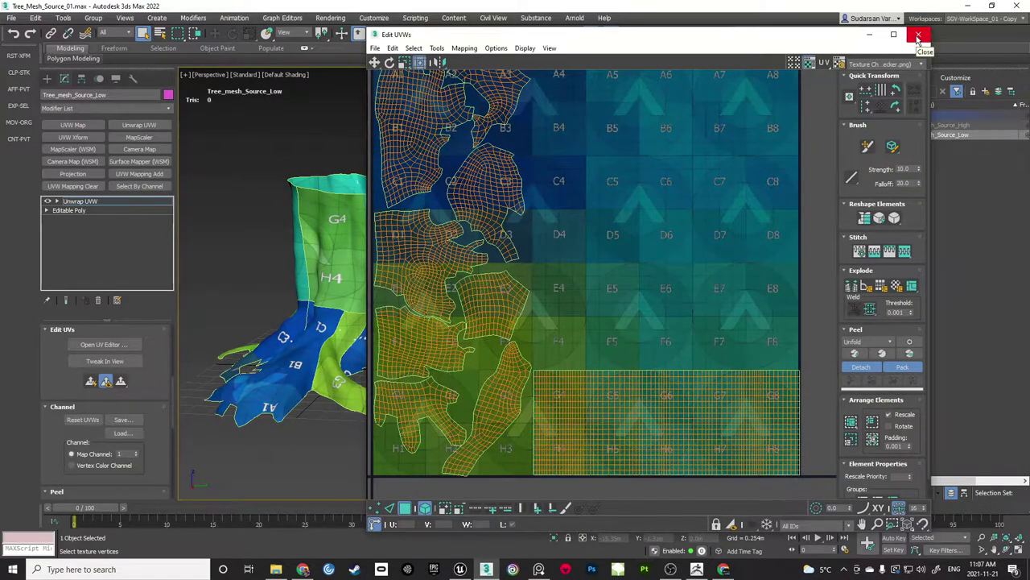
left_click(919, 36)
middle_click_drag(643, 210, 583, 255, "alt")
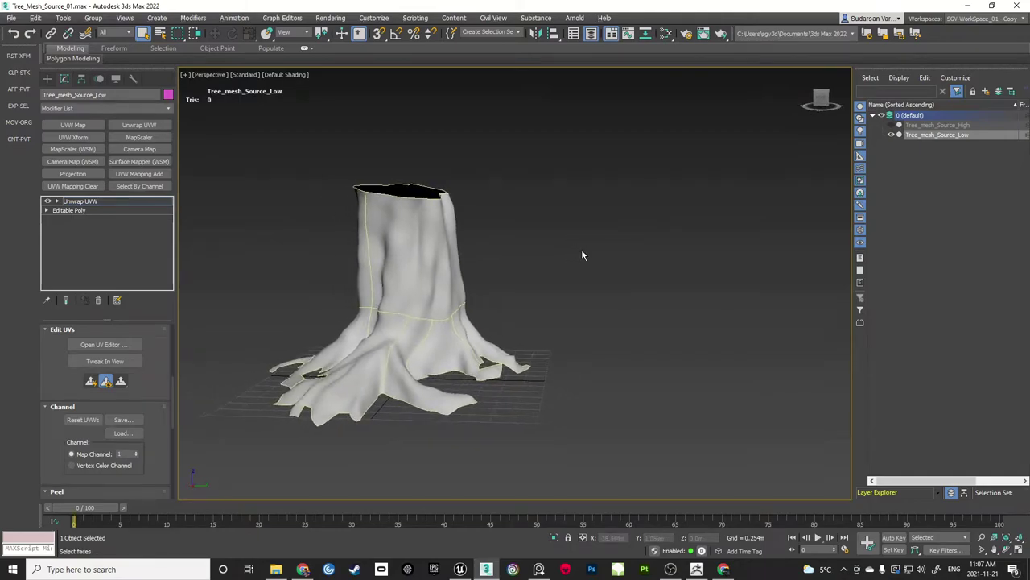
Collapse the Unwrap UVW modifier into the Editable Poly, deselect the stump and save the scene
left_click(99, 202)
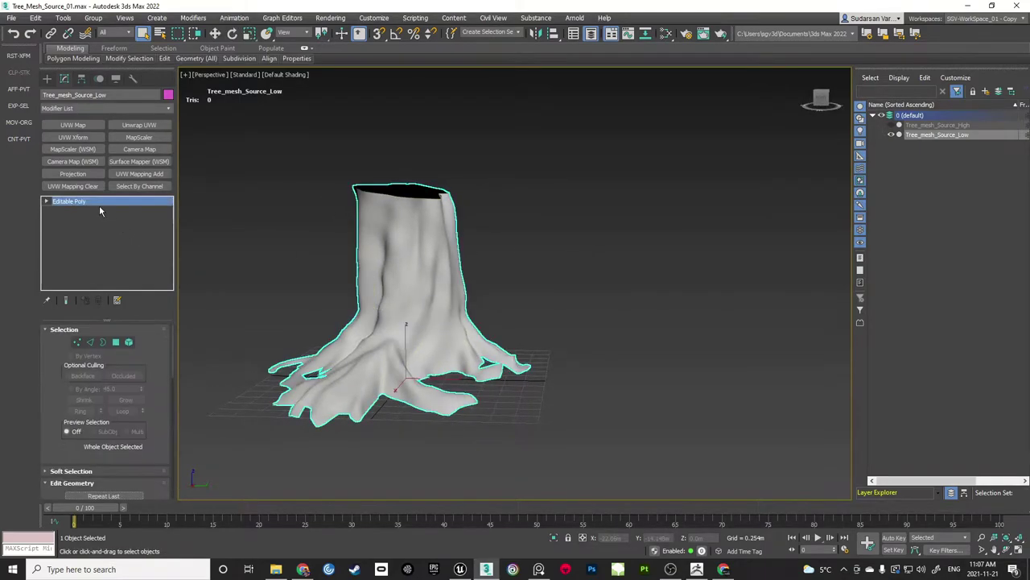
key("ctrl+z")
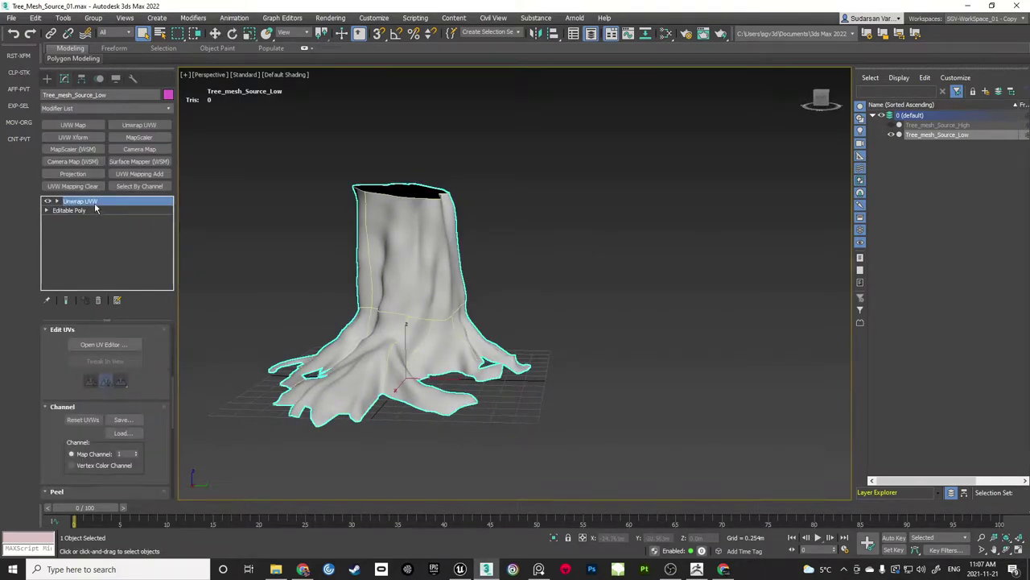
right_click(95, 208)
left_click(202, 297)
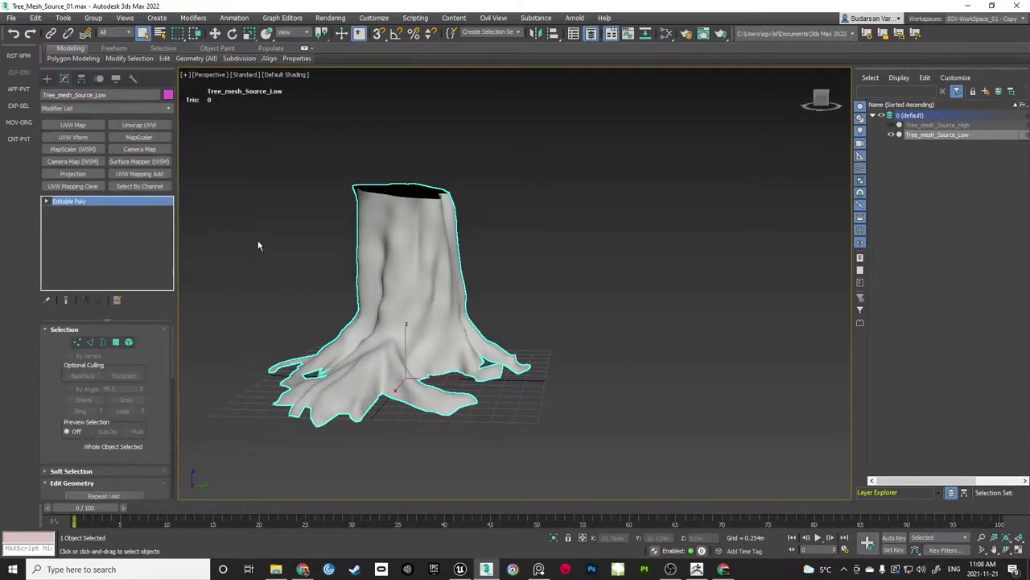
left_click(258, 246)
key("ctrl+s")
Select the low resolution stump mesh and activate the Move tool
middle_click_drag(276, 244, 406, 259)
scroll(502, 290, "up", 2)
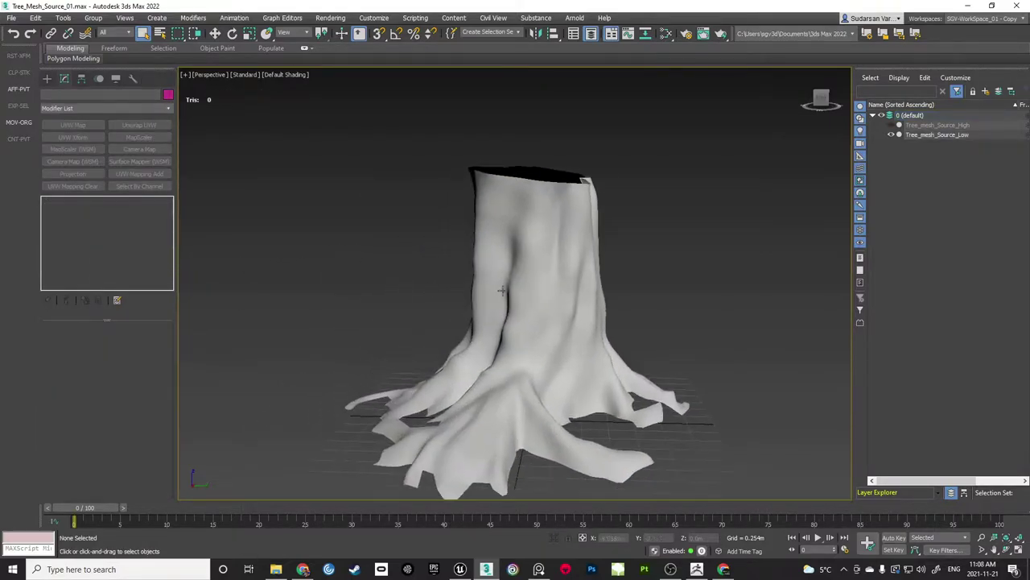
left_click(501, 290)
middle_click_drag(502, 290, 650, 236, "alt")
key("w")
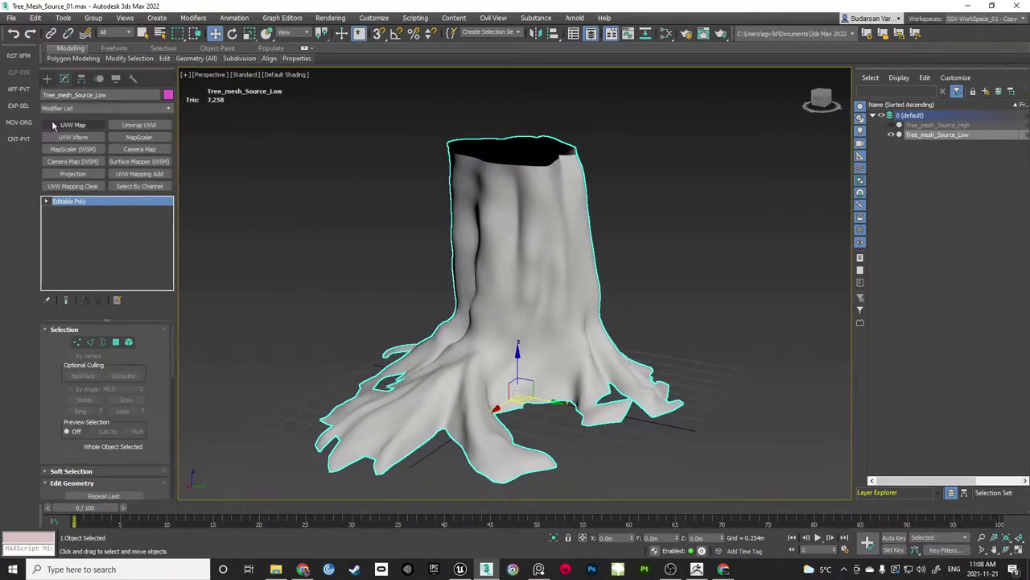
Start exporting the selected low resolution stump and browse to the Circus_Project_UE5 Content/Textures/Vegetation/Trees/Tree_Stump folder
left_click(28, 110)
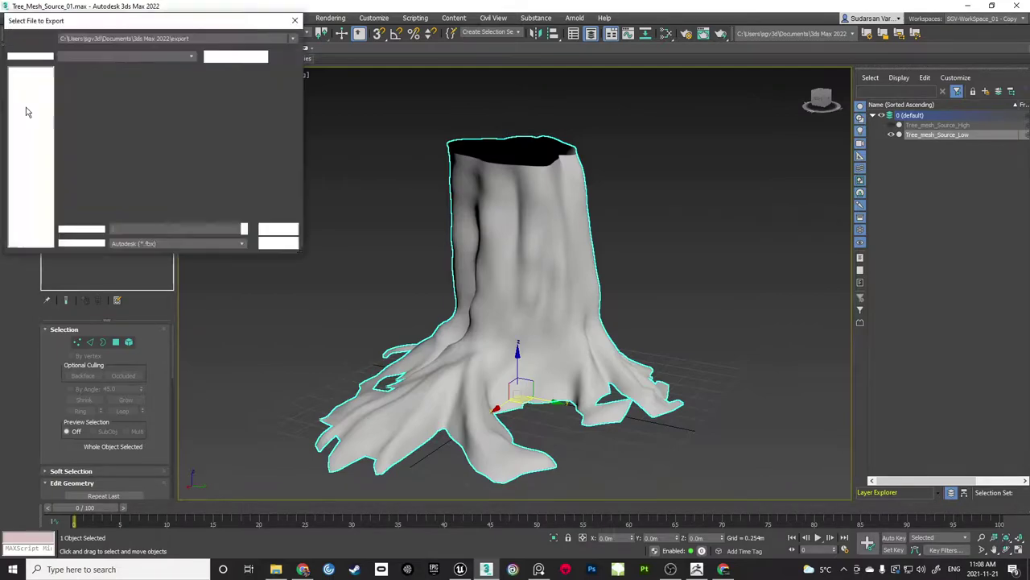
right_click(392, 237)
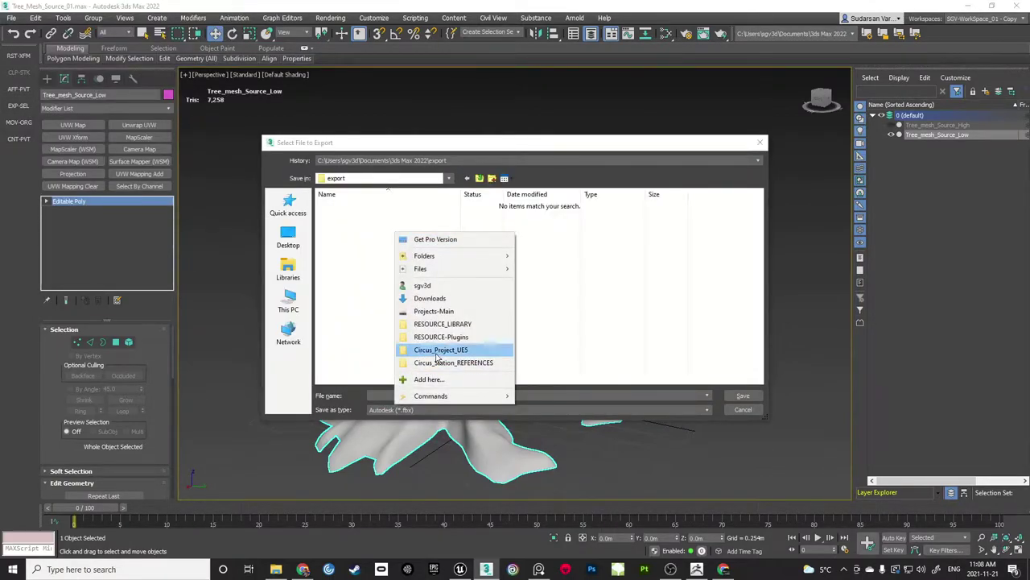
left_click(437, 351)
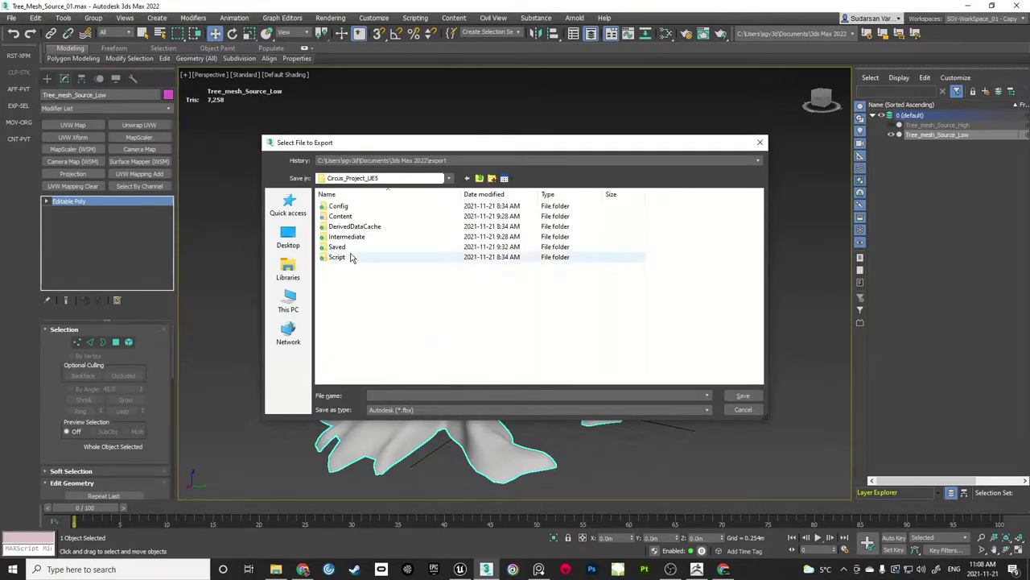
double_click(338, 215)
double_click(342, 299)
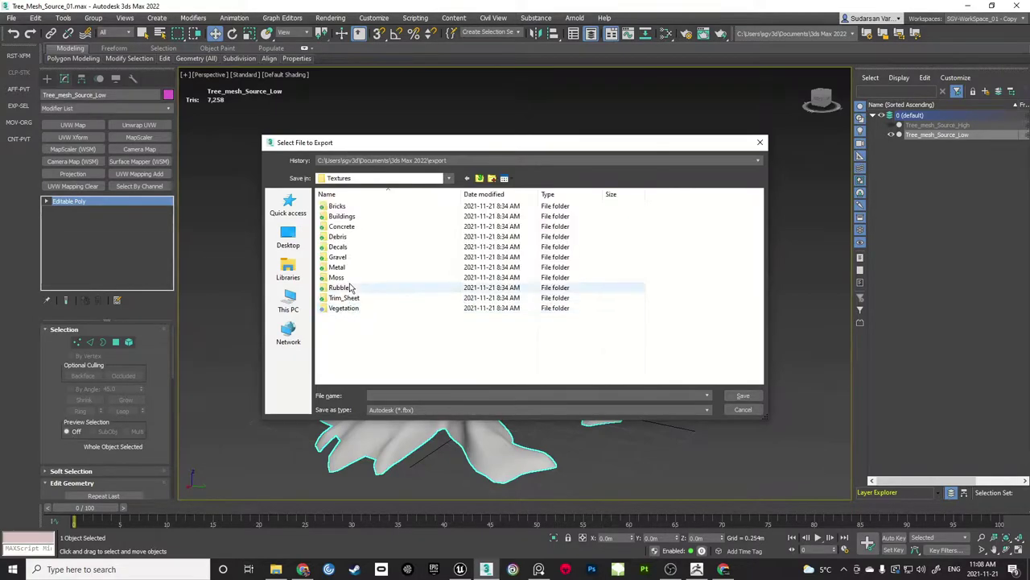
double_click(354, 297)
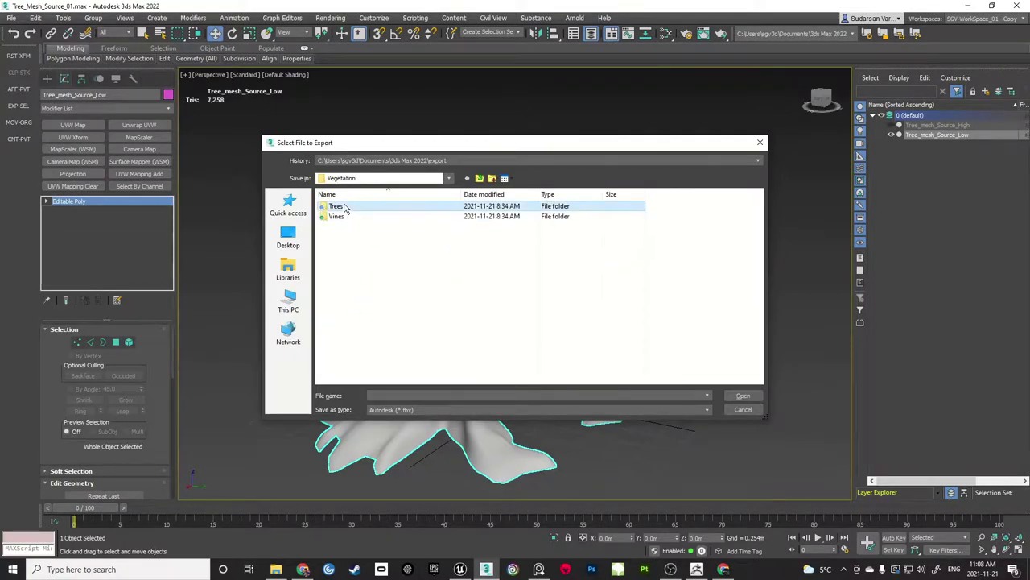
double_click(340, 207)
double_click(343, 217)
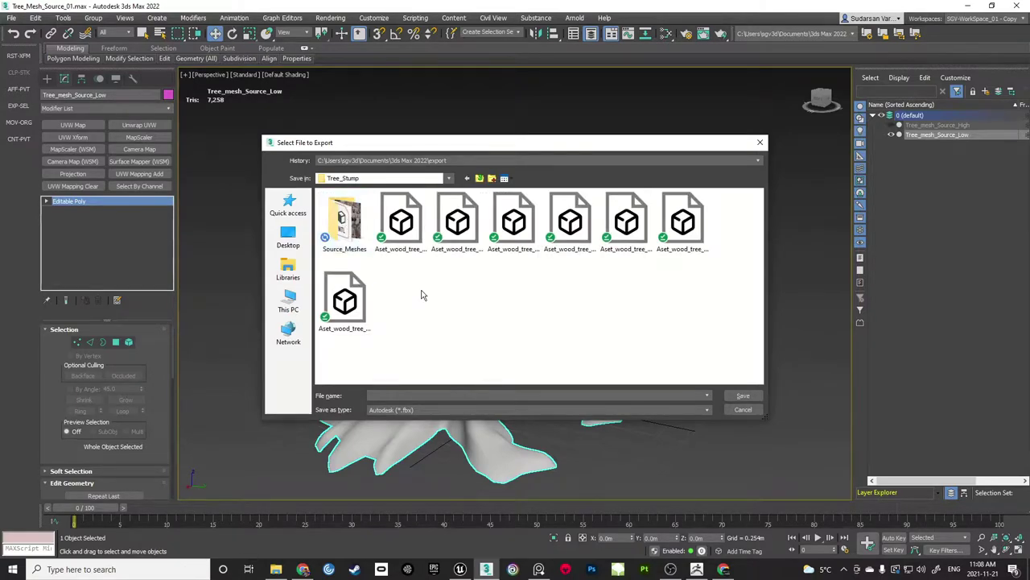
Create a folder named Substance inside Tree_Stump and open it
left_click(492, 178)
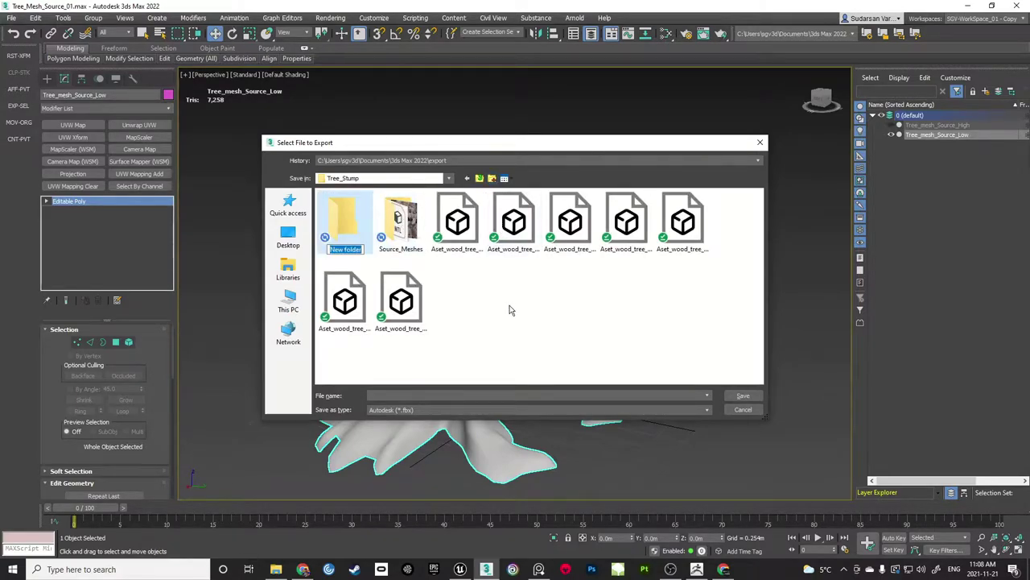
type("Substance")
key("Return")
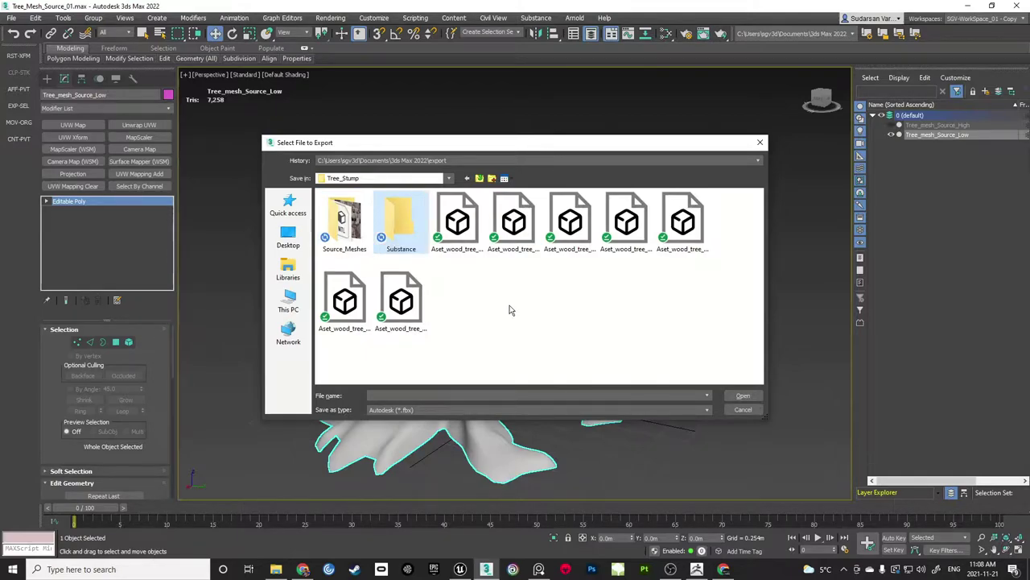
double_click(408, 228)
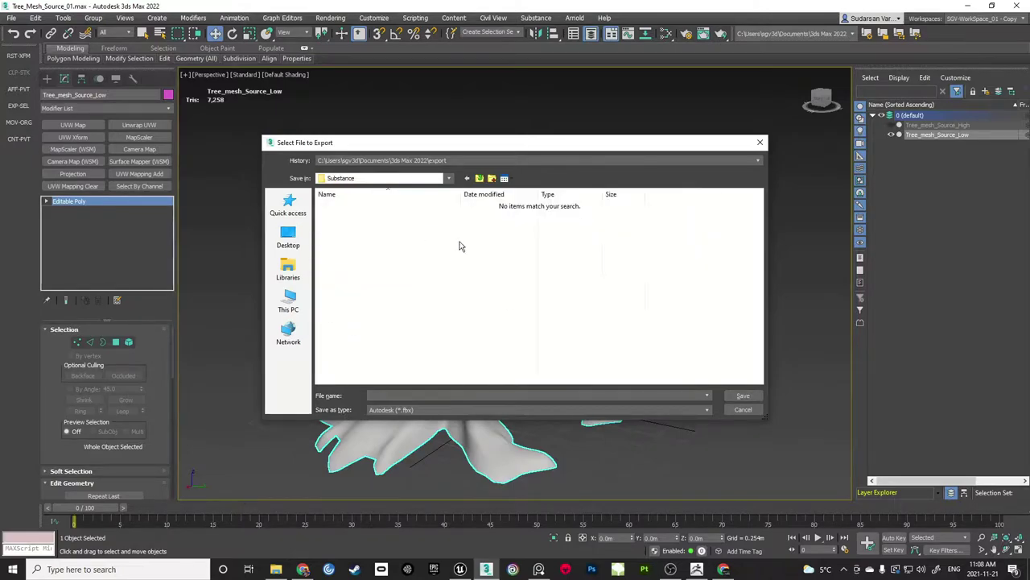
Create a subfolder named Mesh_For_Bake inside the Substance folder and open it as the export location
left_click(491, 178)
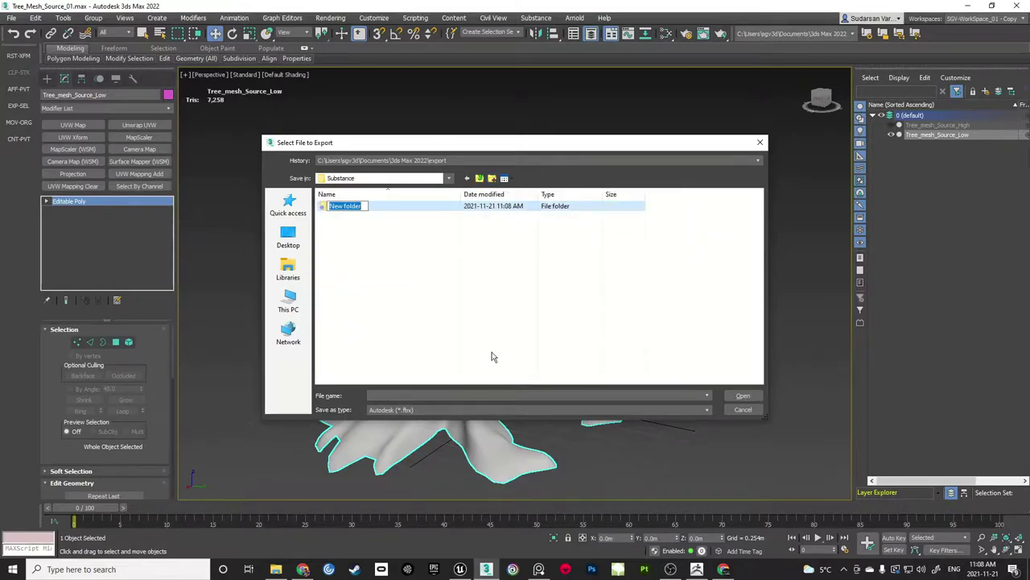
type("Mesh_For_Bake")
key("Return")
left_click(400, 311)
double_click(362, 208)
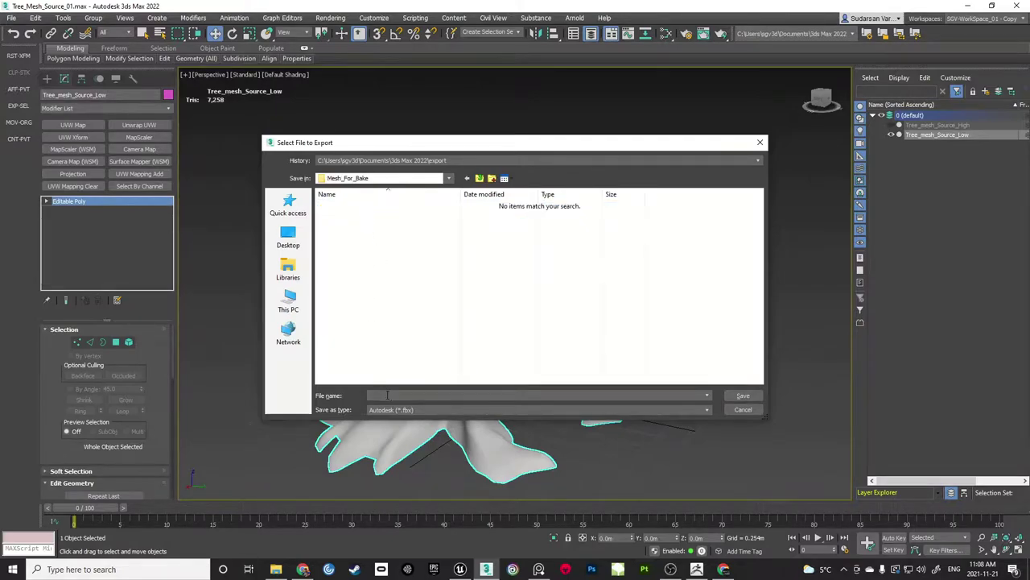
Set the export format to gw::OBJ-Exporter (*.obj), name the file Tree_Bake_Low and proceed to the export options
left_click(400, 409)
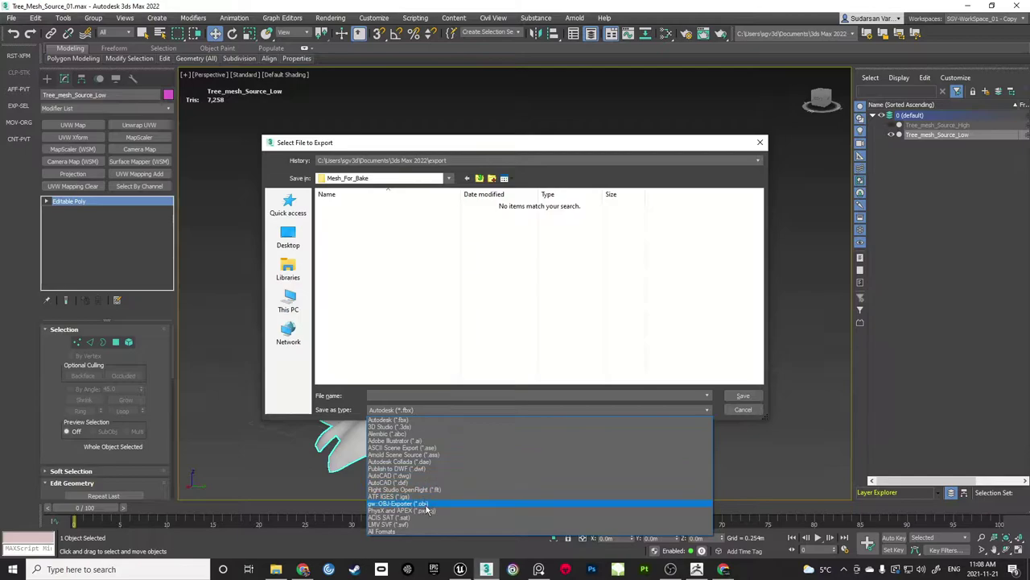
left_click(426, 505)
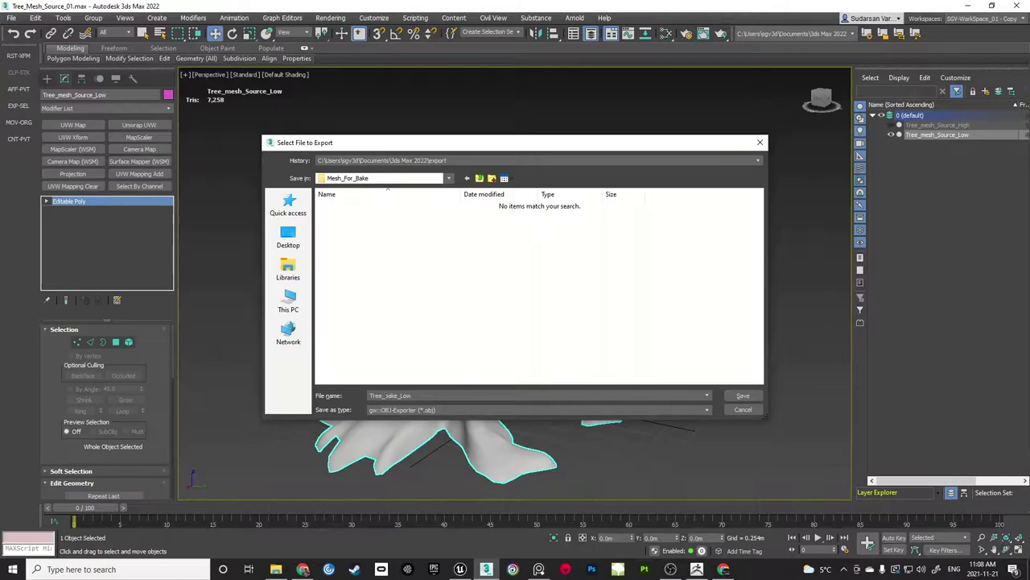
key("Return")
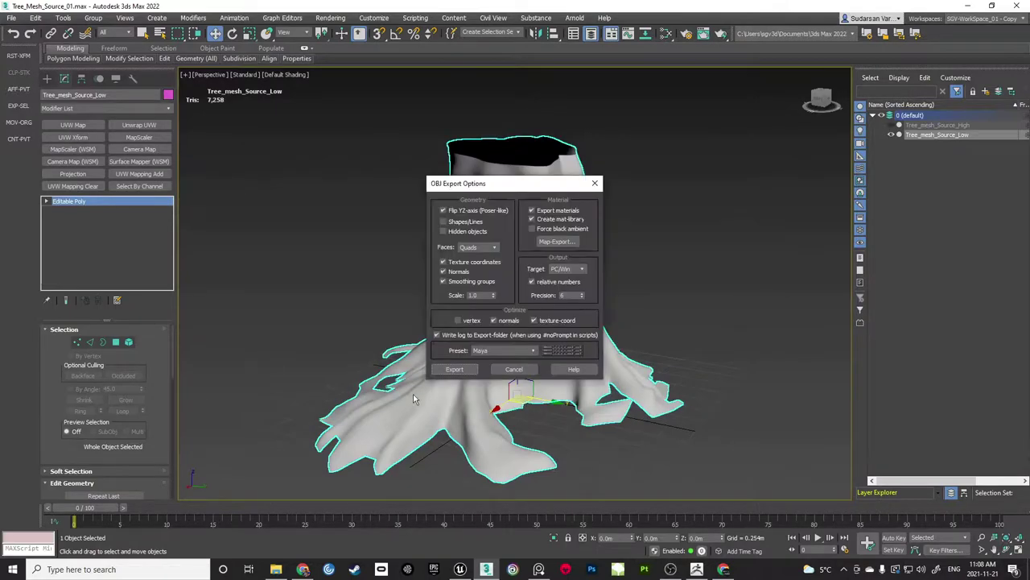
Turn off Flip YZ-axis, Export materials and Create mat-library, export the low resolution OBJ, and deselect the stump
left_click(443, 210)
left_click(532, 210)
left_click(531, 220)
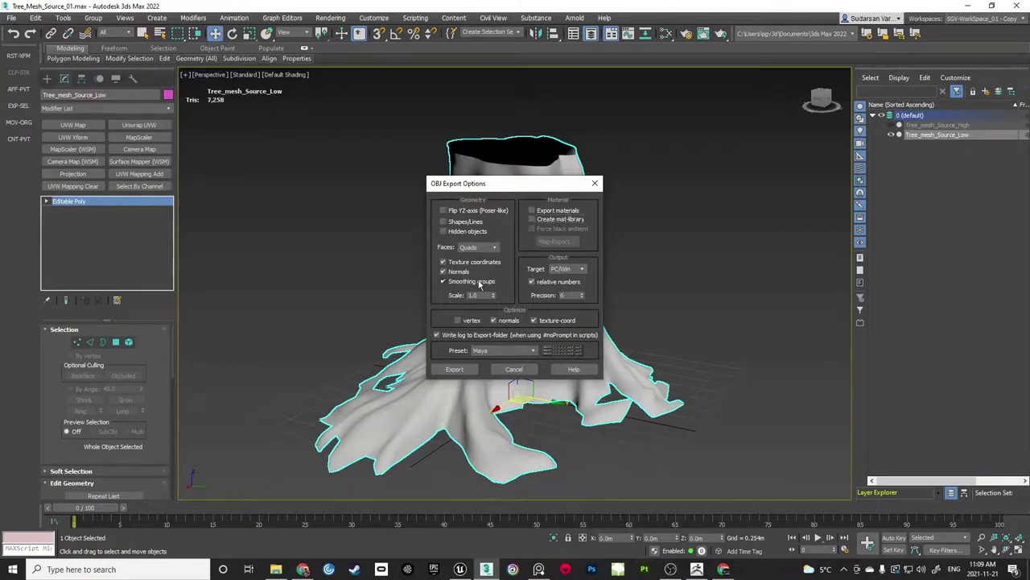
left_click(457, 370)
left_click(626, 372)
left_click(656, 330)
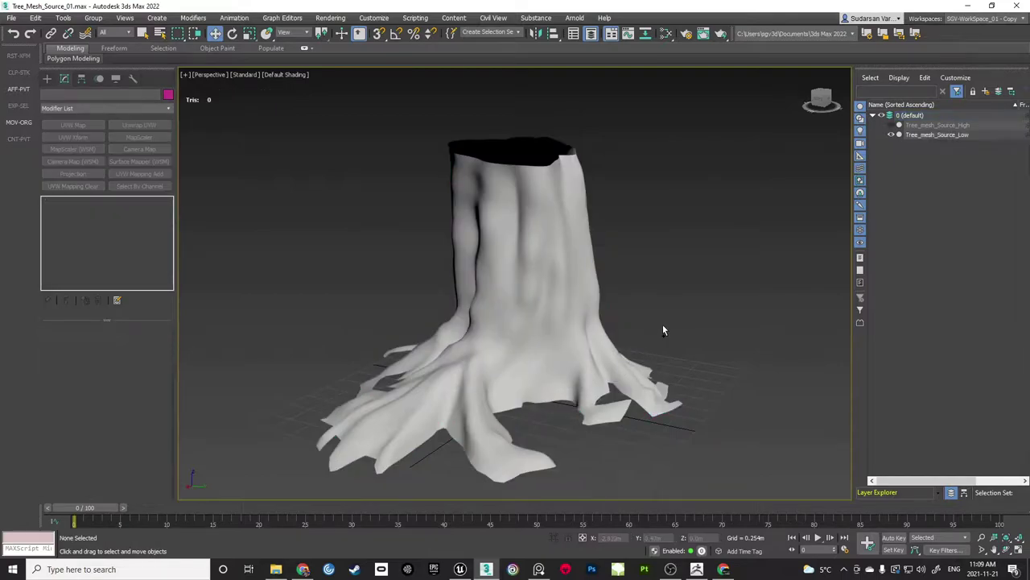
Hide Tree_mesh_Source_Low, unhide Tree_mesh_Source_High and select the high resolution stump
left_click(891, 134)
left_click(892, 124)
left_click(926, 125)
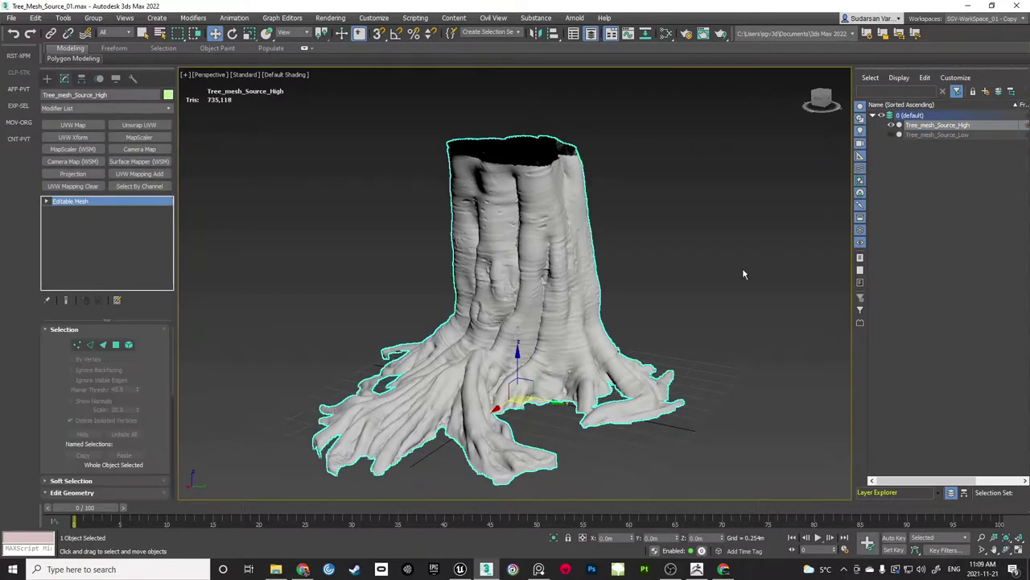
Launch Adobe Substance 3D Designer alongside the open stump scene
left_click(12, 569)
left_click(200, 412)
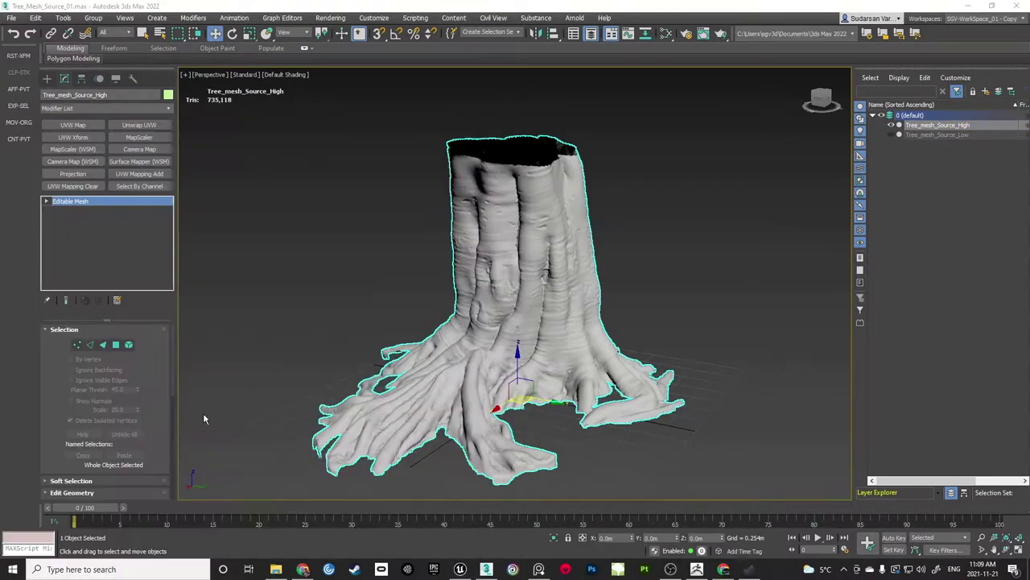
middle_click_drag(679, 334, 591, 292, "alt")
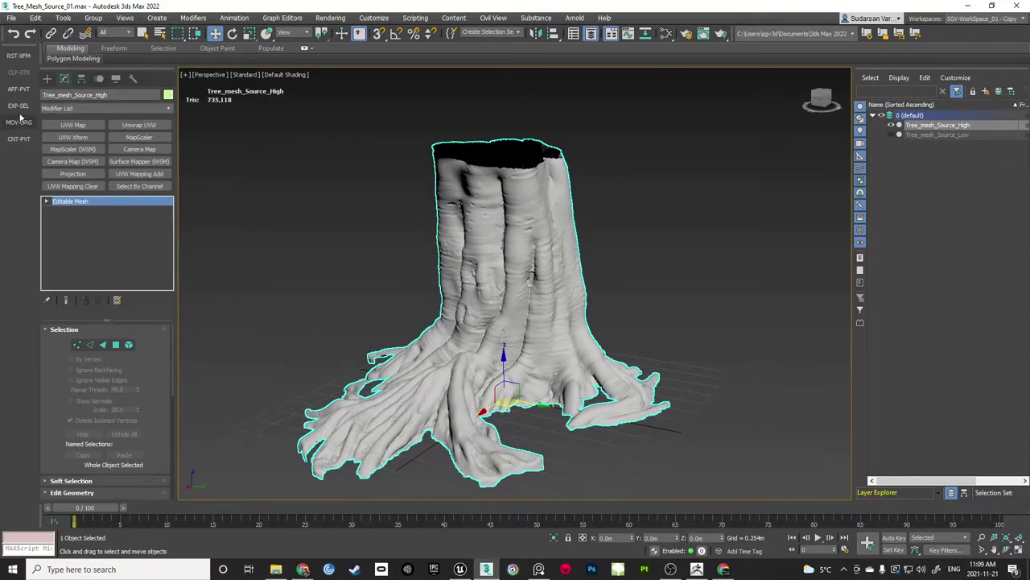
Start exporting the selected high resolution stump to the Mesh_For_Bake folder as an OBJ file named Tree_Bake_High
left_click(19, 106)
left_click(359, 256)
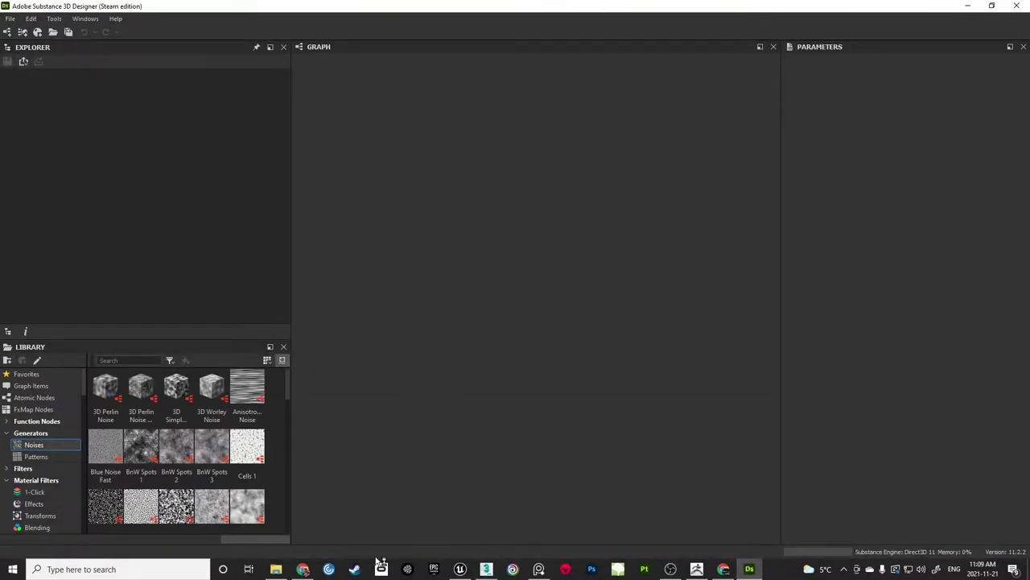
left_click(486, 569)
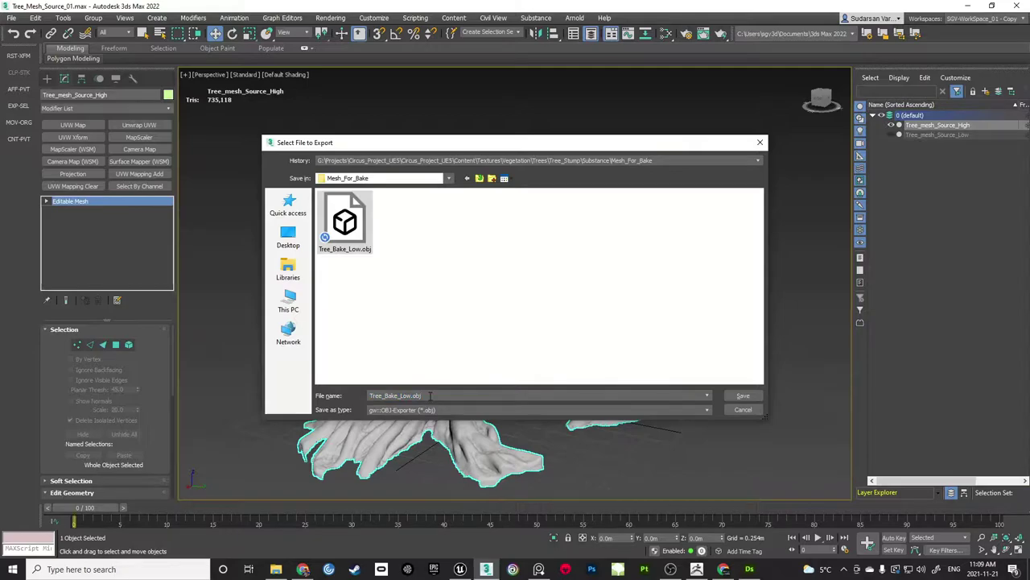
left_click(431, 395)
key("BackSpace")
key("BackSpace")
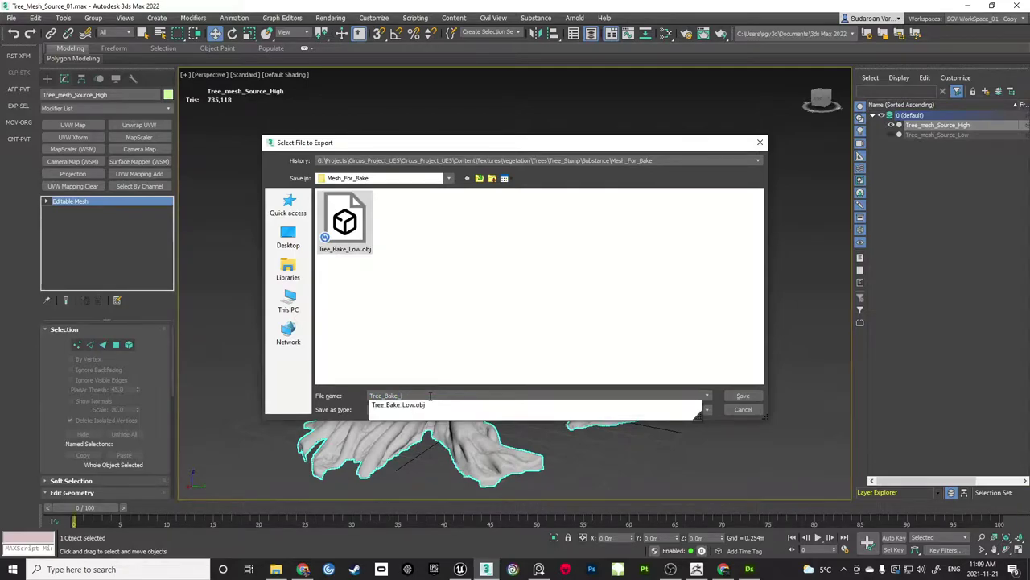
type("High")
key("Return")
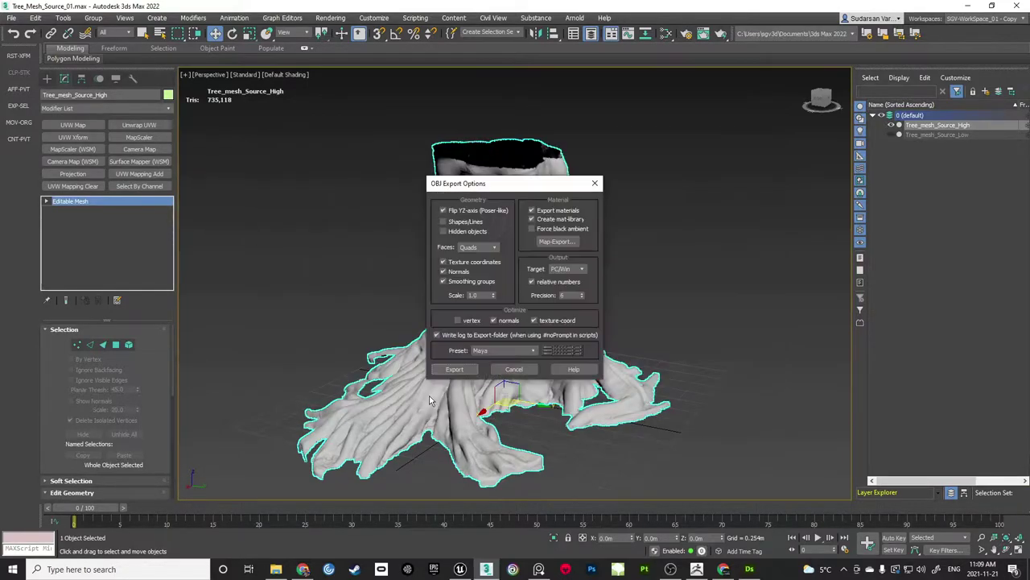
Disable Flip YZ-axis, Export materials and Create mat-library for the high resolution OBJ, export it, and clear the selection
left_click(448, 211)
left_click(531, 210)
left_click(531, 219)
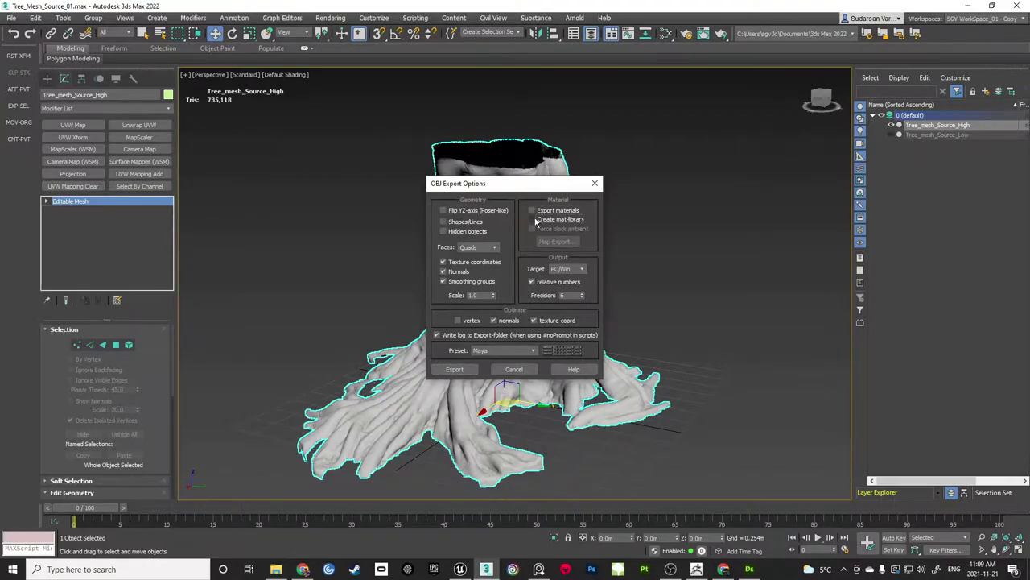
left_click(455, 369)
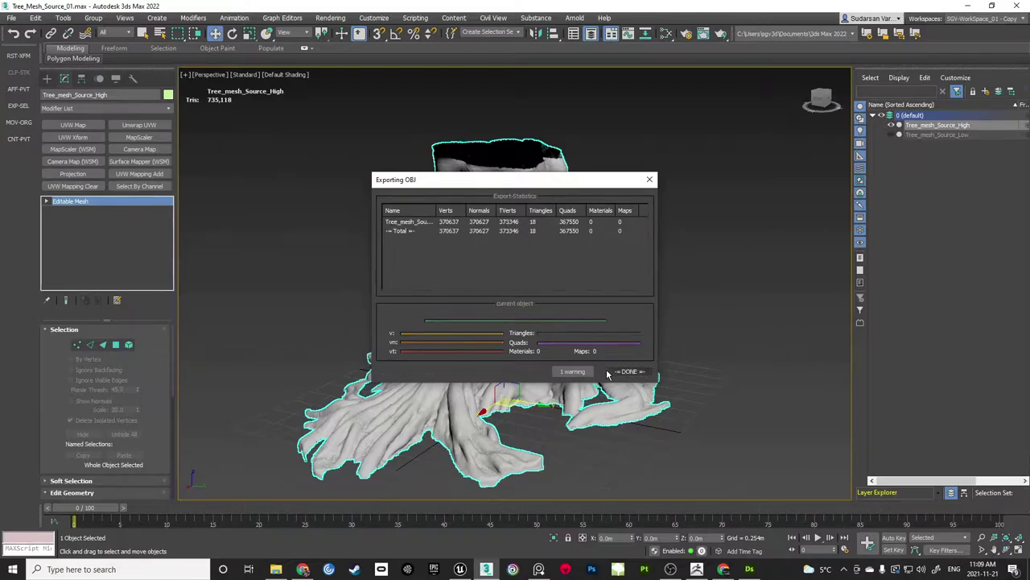
left_click(630, 371)
left_click(684, 322)
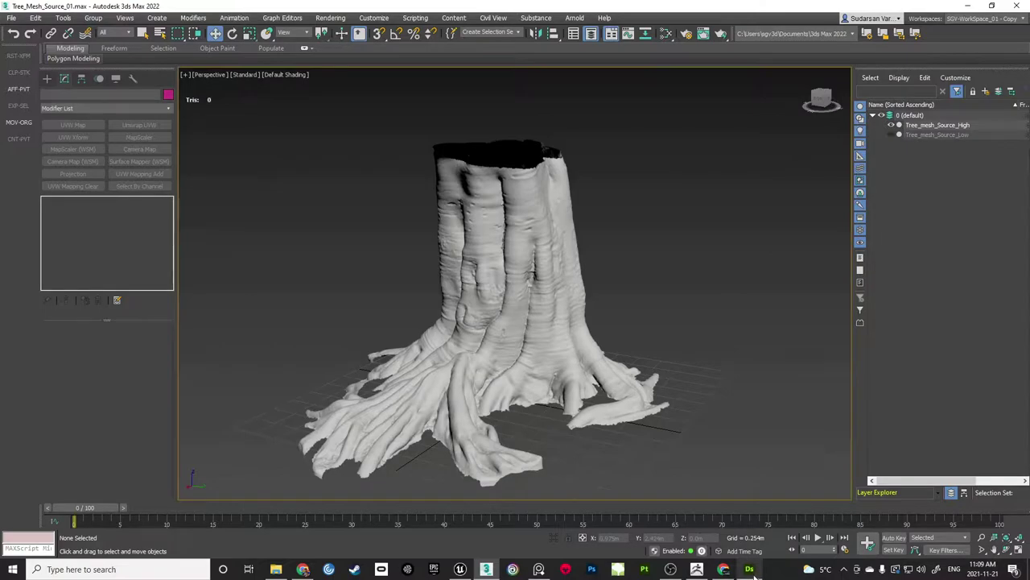
Switch to Substance 3D Designer and start a new package with a Substance graph
left_click(749, 568)
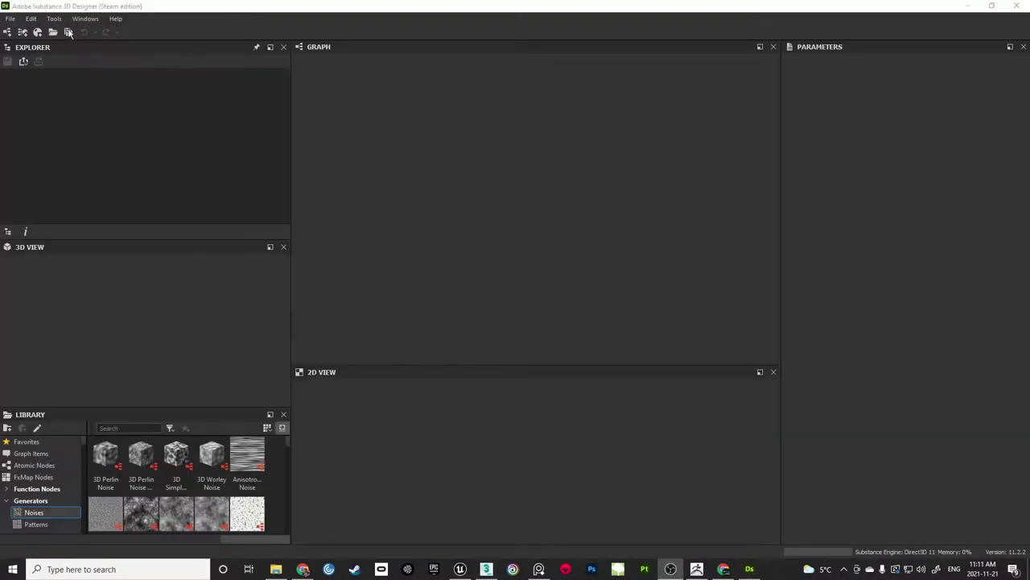
left_click(9, 19)
mouse_move(51, 33)
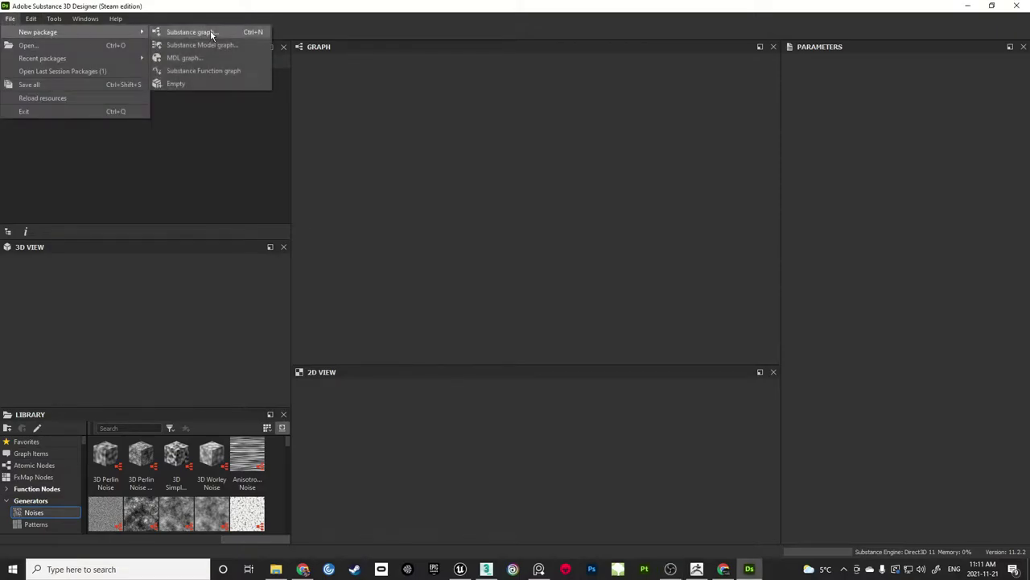
left_click(212, 29)
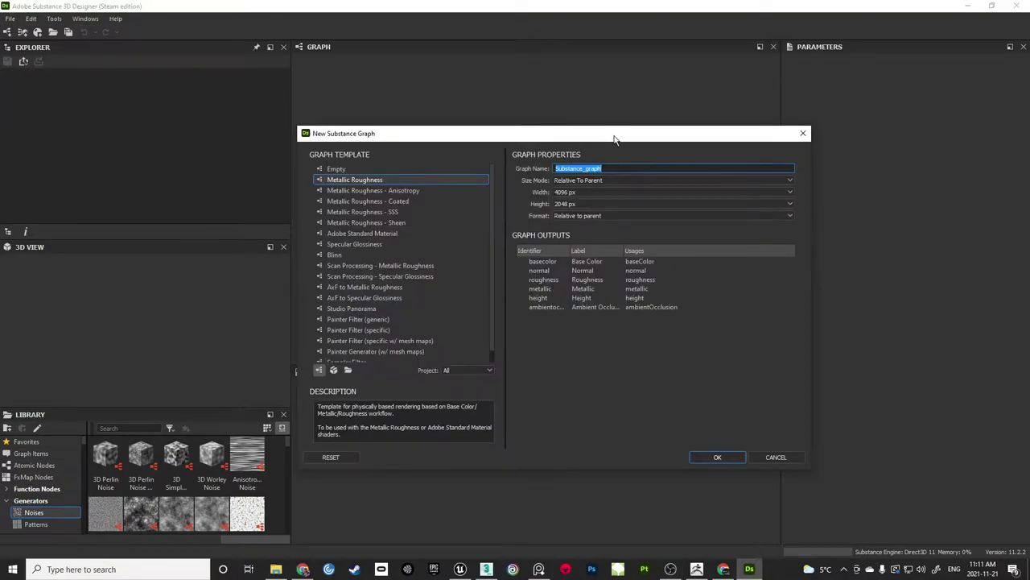
Create the graph with the Metallic Roughness template, a height of 4096 px and the name Tree_bark_01
left_click(610, 204)
left_click(596, 272)
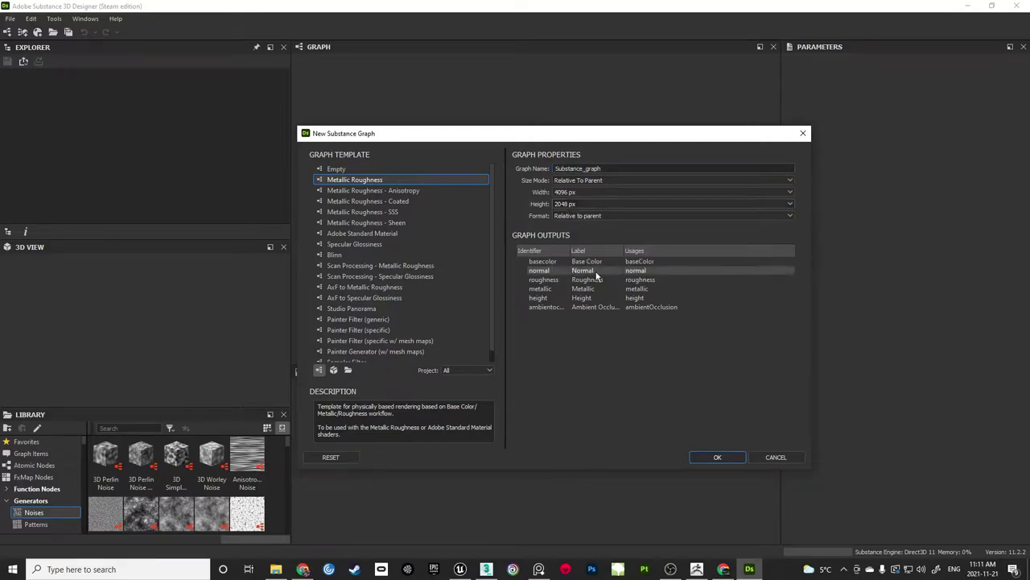
left_click(603, 203)
left_click(588, 268)
double_click(596, 169)
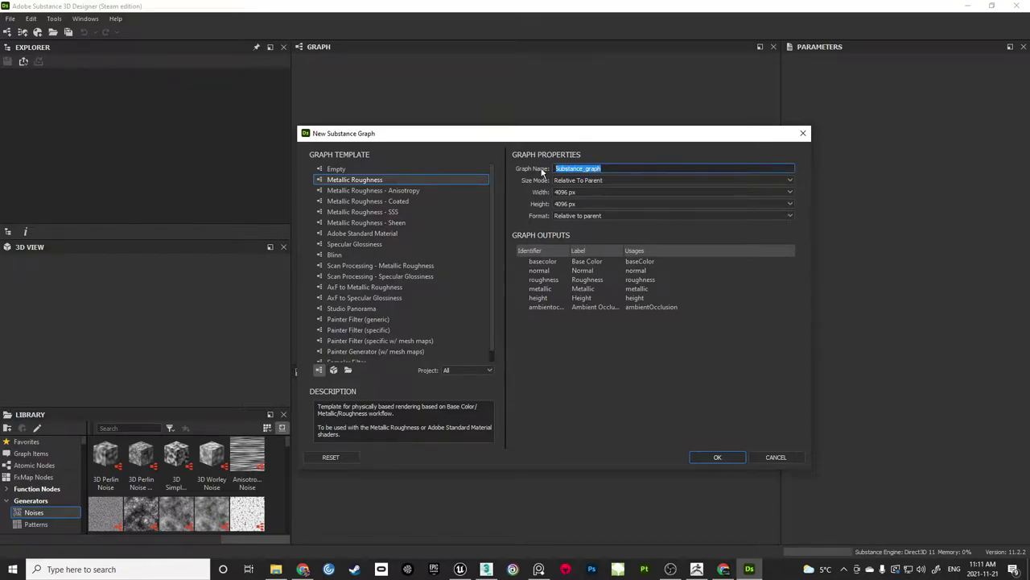
type("Tree_bark_01")
left_click(368, 181)
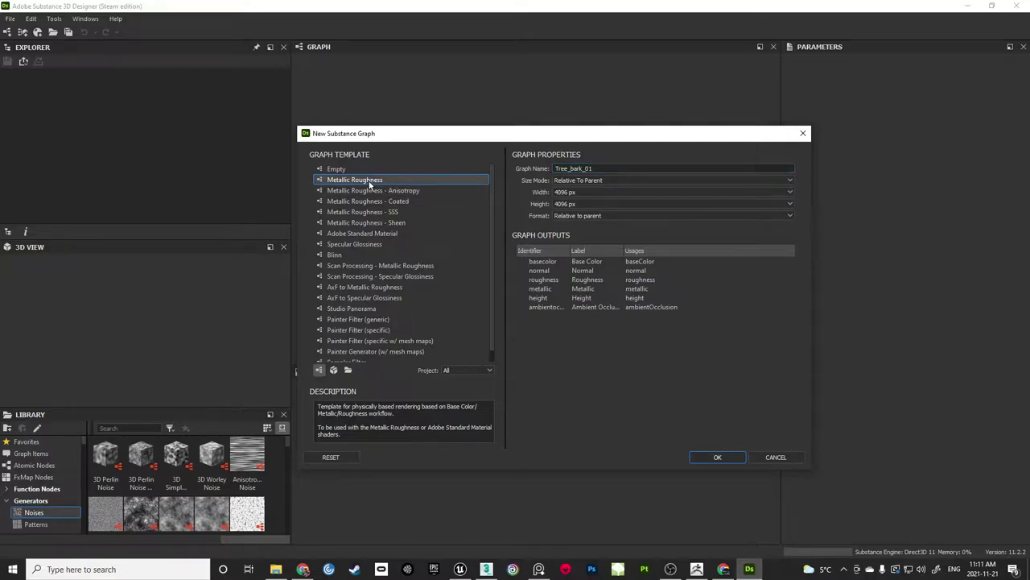
left_click(719, 457)
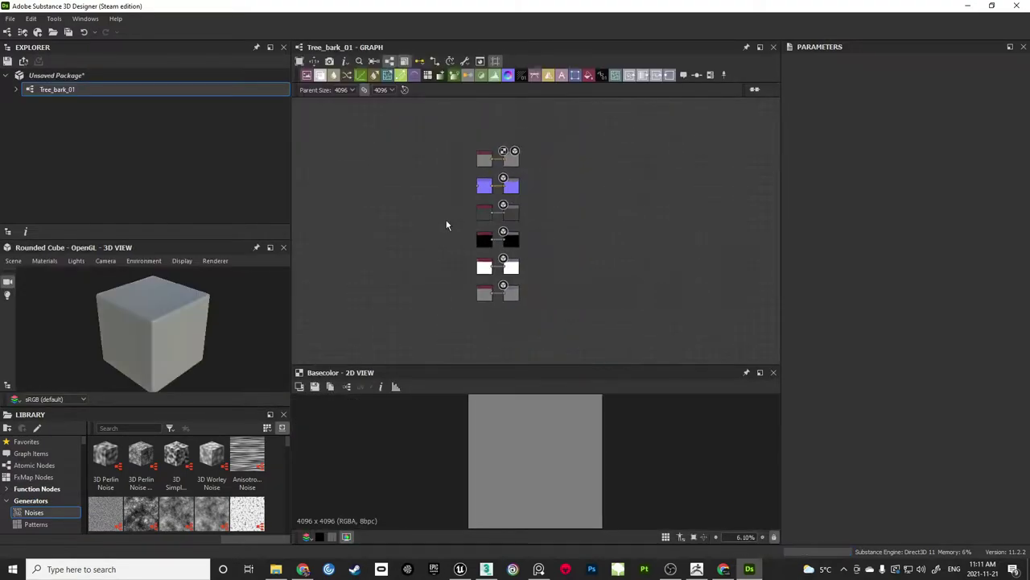
Save the unsaved package as Tree_bark_01.sbs in the Textures/Vegetation/Trees/Tree_Stump folder
scroll(447, 221, "down", 1)
middle_click_drag(428, 195, 498, 227)
scroll(502, 223, "up", 2)
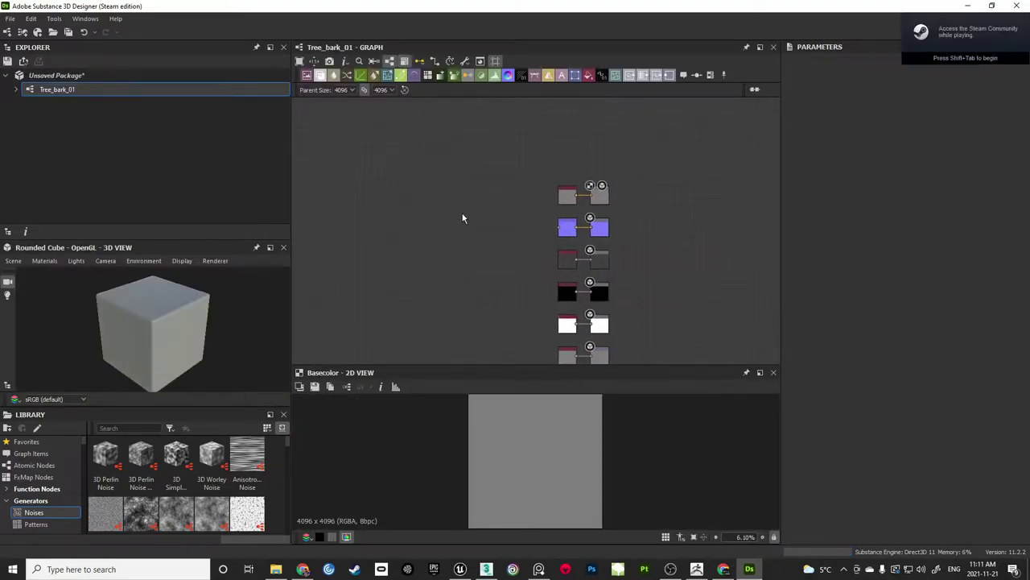
right_click(68, 76)
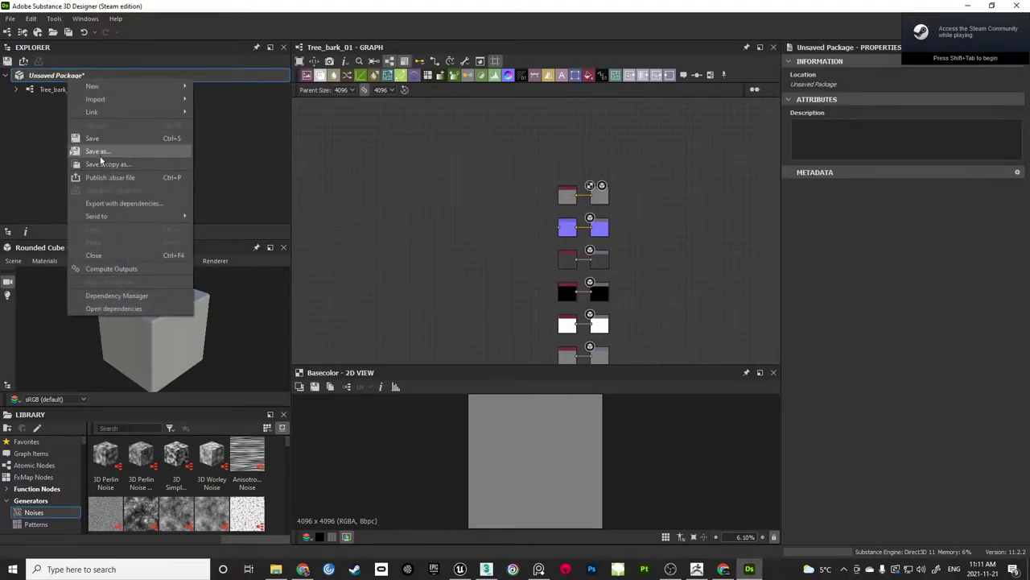
left_click(98, 151)
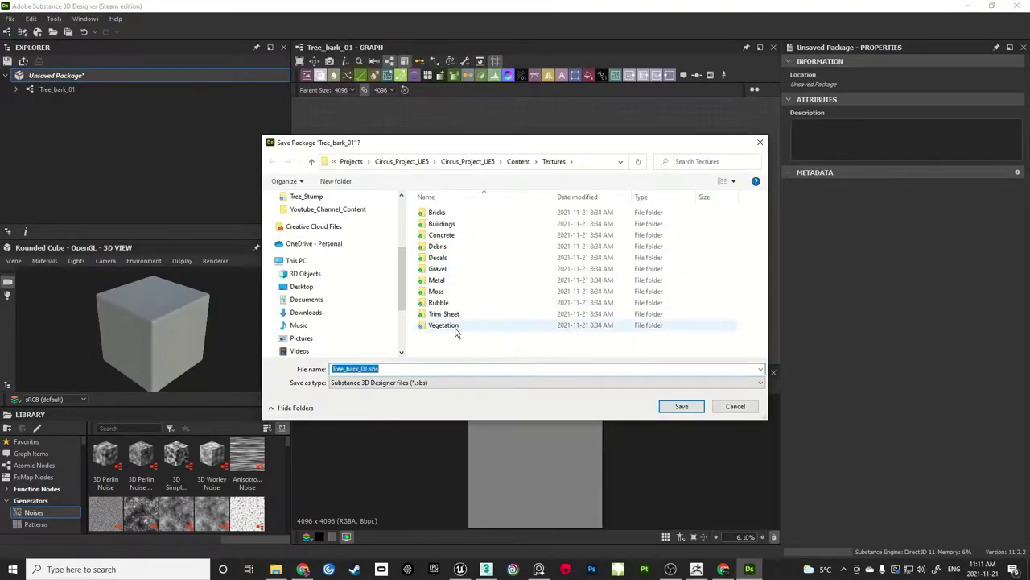
double_click(453, 327)
double_click(441, 212)
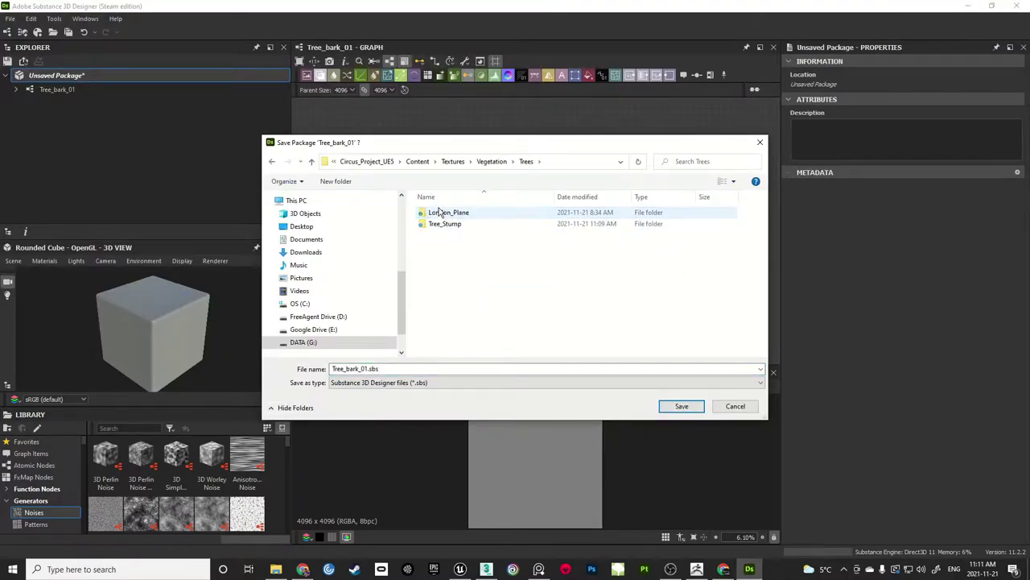
double_click(443, 224)
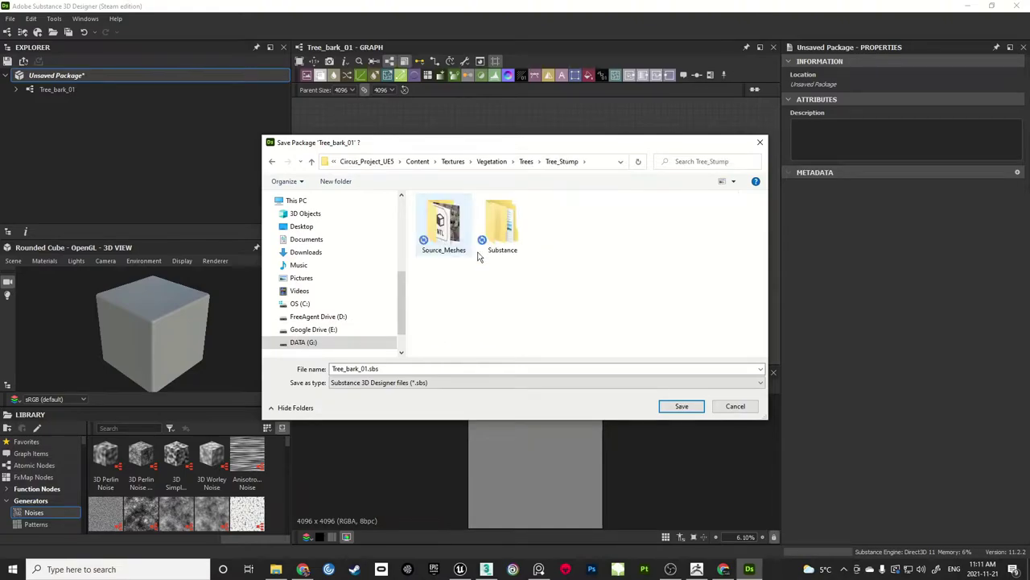
left_click(428, 370)
left_click(433, 370)
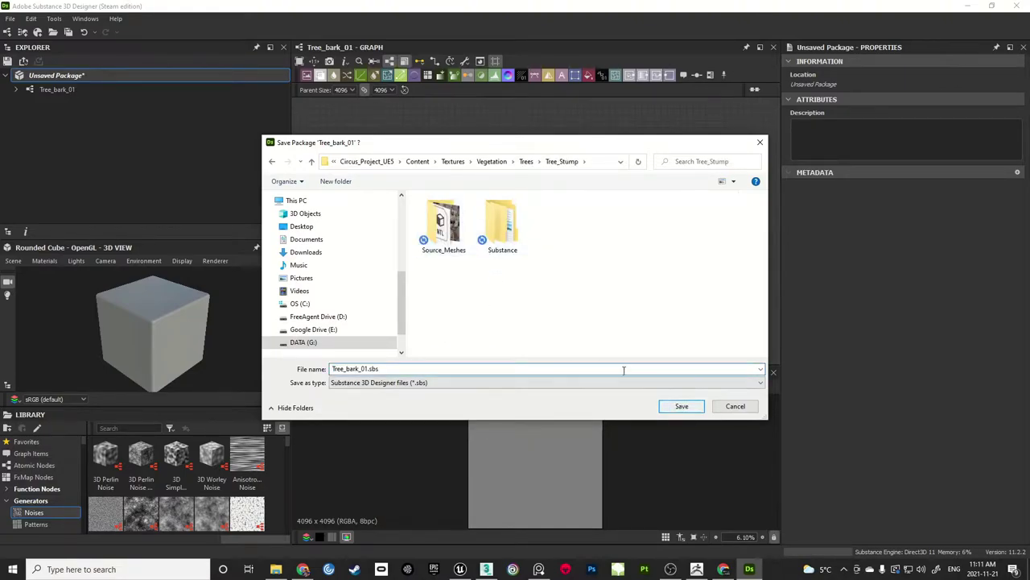
left_click(681, 405)
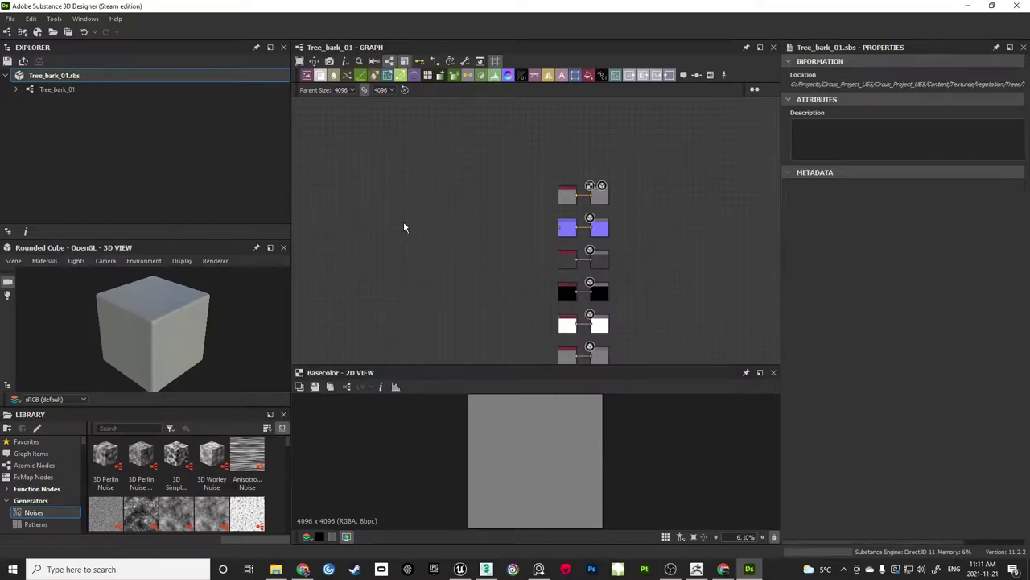
right_click(64, 76)
mouse_move(94, 113)
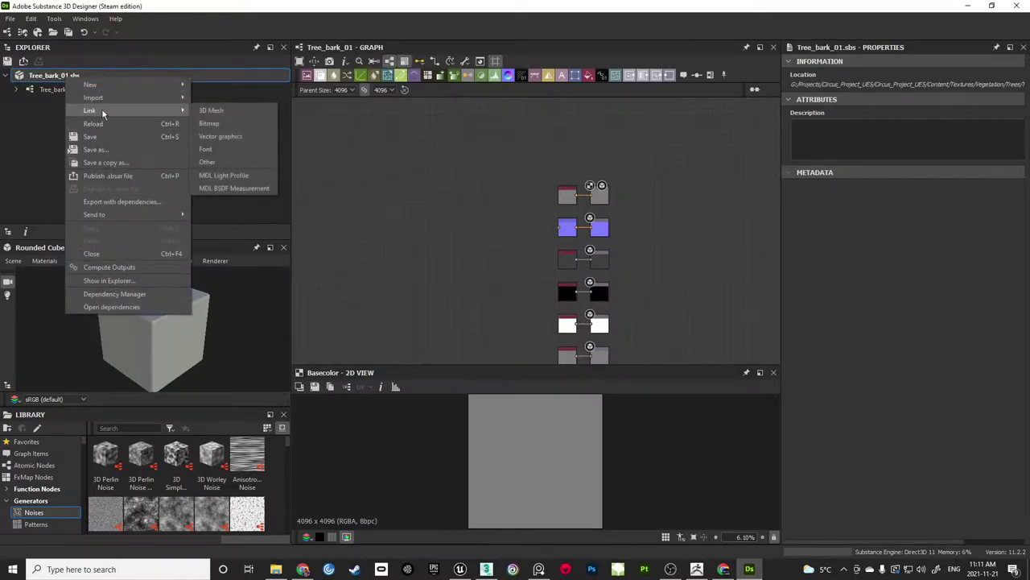
left_click(222, 121)
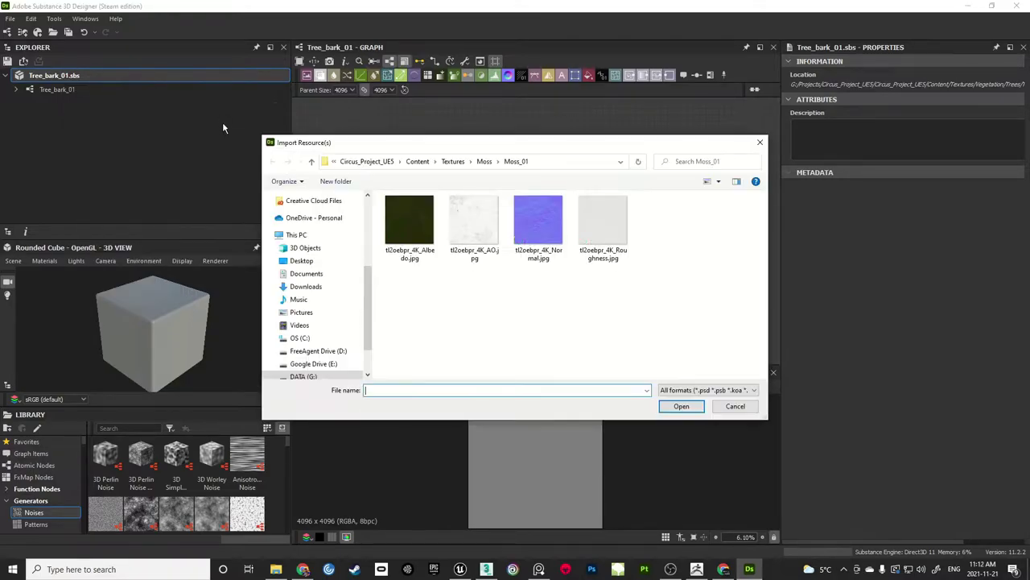
left_click(759, 142)
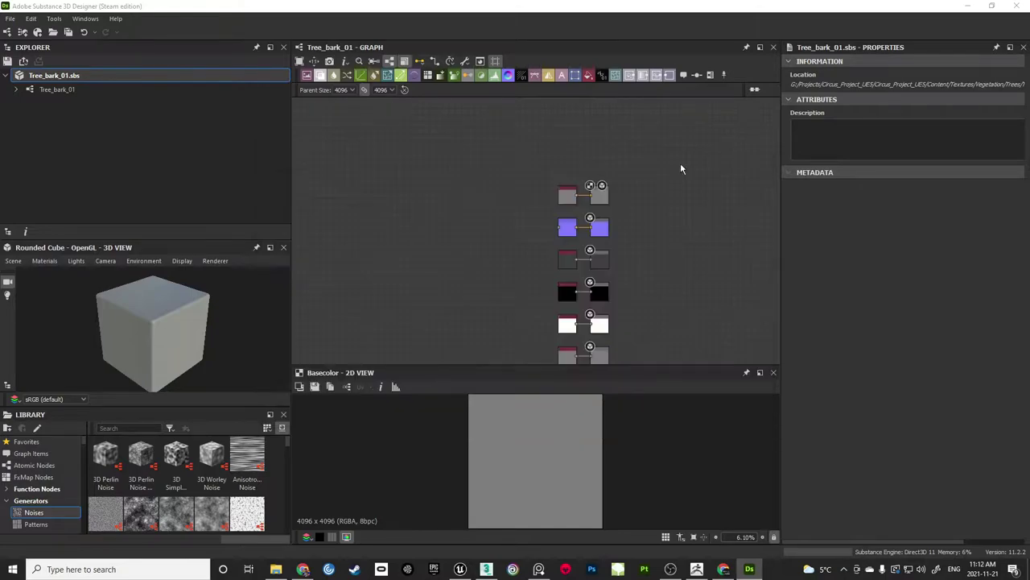
Link the 3D meshes Tree_Bake_High.obj and Tree_Bake_Low.obj from the Tree_Stump/Substance/Mesh_For_Bake folder to the package
right_click(66, 76)
mouse_move(78, 110)
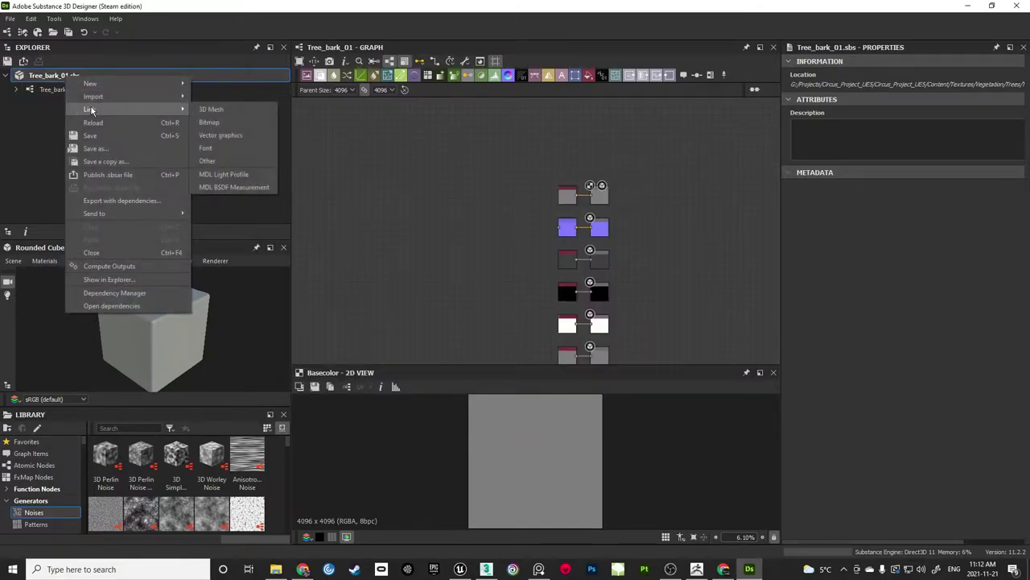
left_click(217, 121)
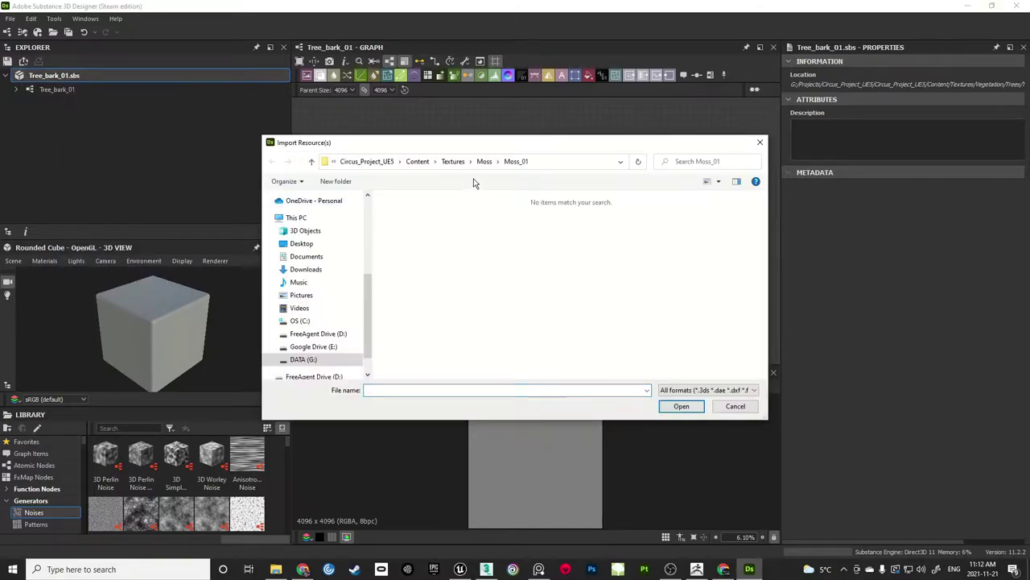
left_click(463, 167)
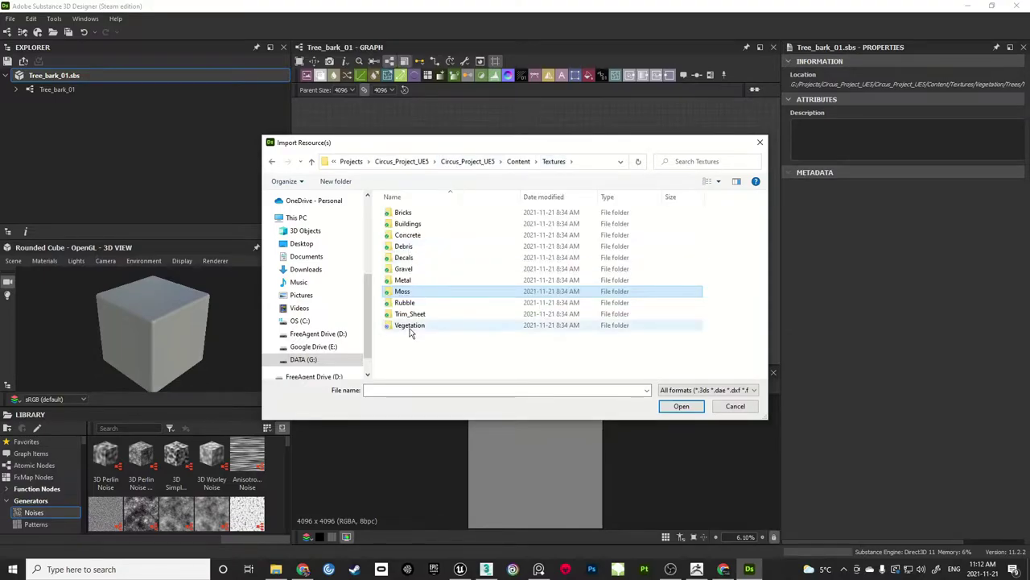
double_click(410, 326)
double_click(405, 213)
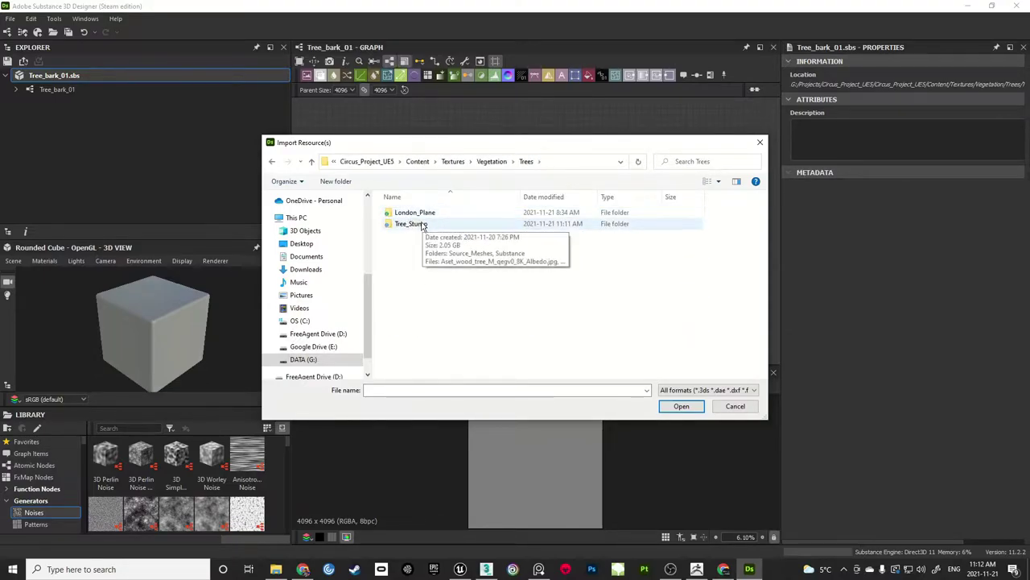
double_click(413, 223)
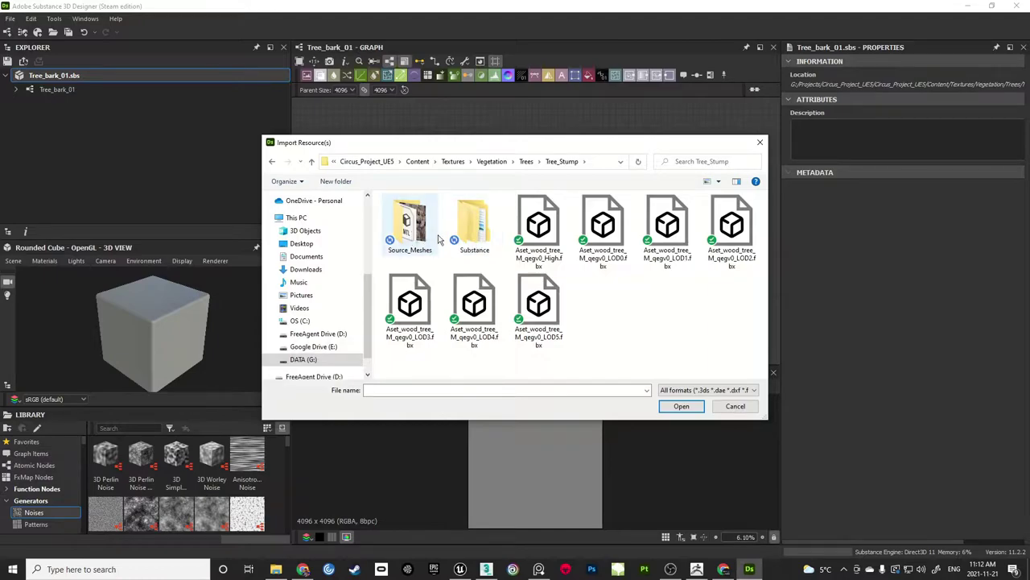
double_click(477, 232)
double_click(427, 211)
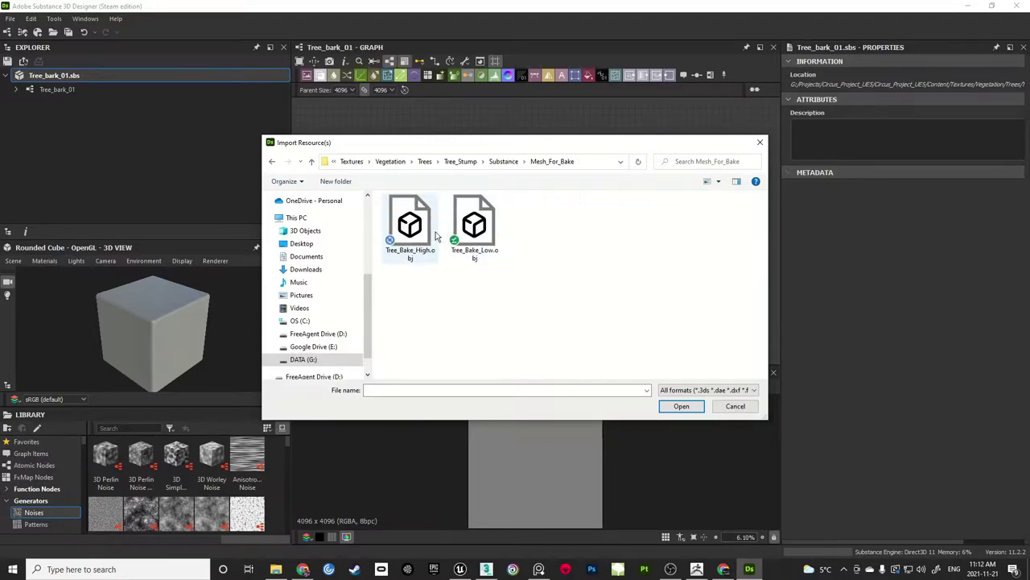
left_click_drag(408, 283, 551, 272)
left_click(690, 408)
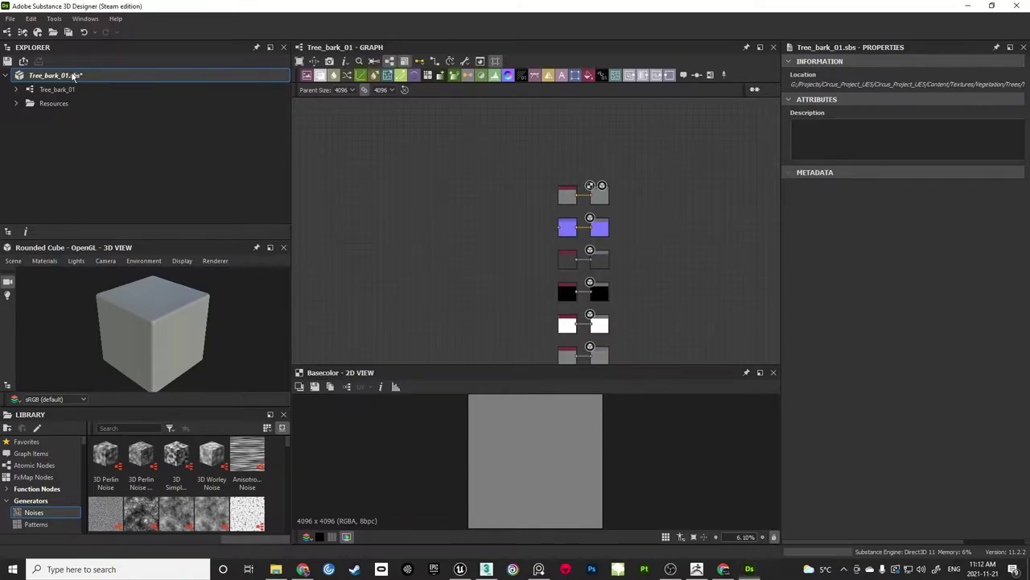
Link the bitmap Aset_wood_tree_M_qegv0_8K_Albedo.jpg from the Tree_Stump folder into the package's Resources folder
double_click(53, 103)
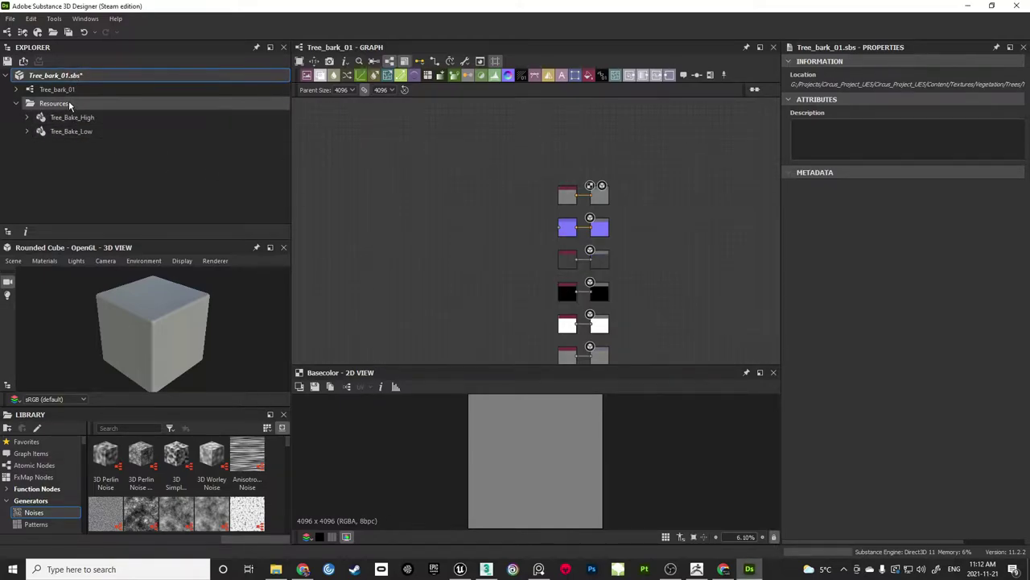
left_click(69, 103)
right_click(69, 103)
mouse_move(104, 135)
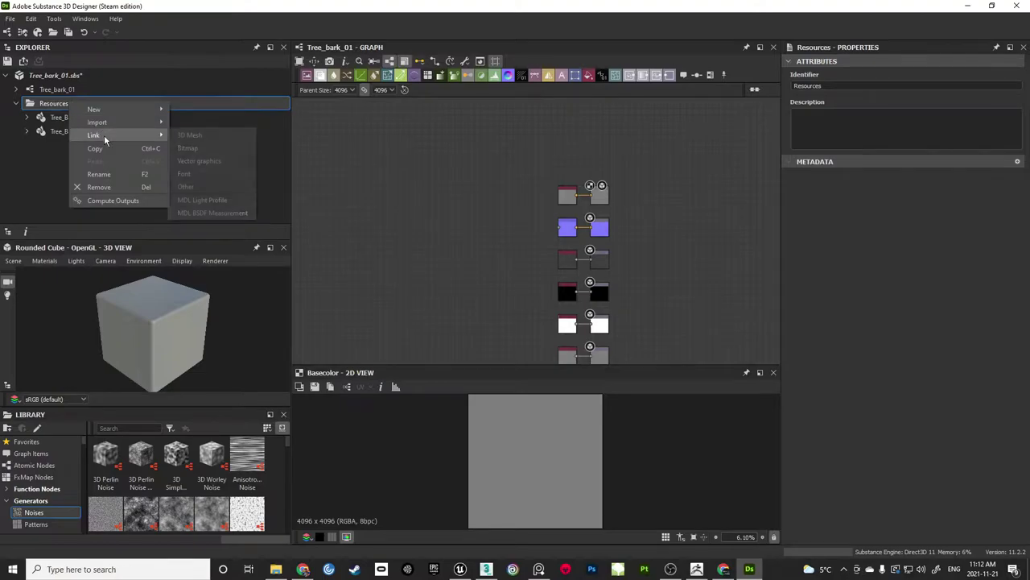
left_click(203, 152)
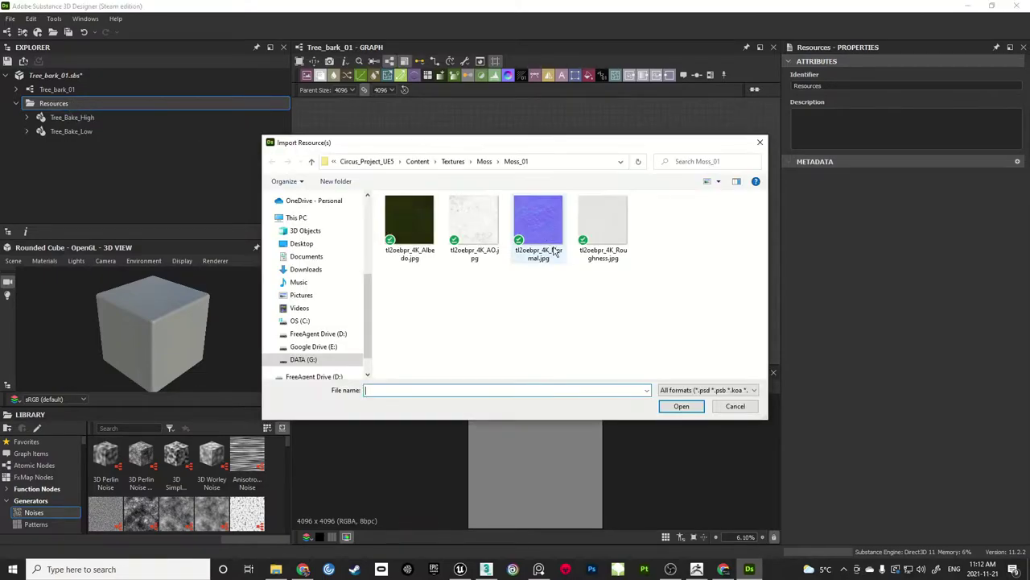
left_click(452, 161)
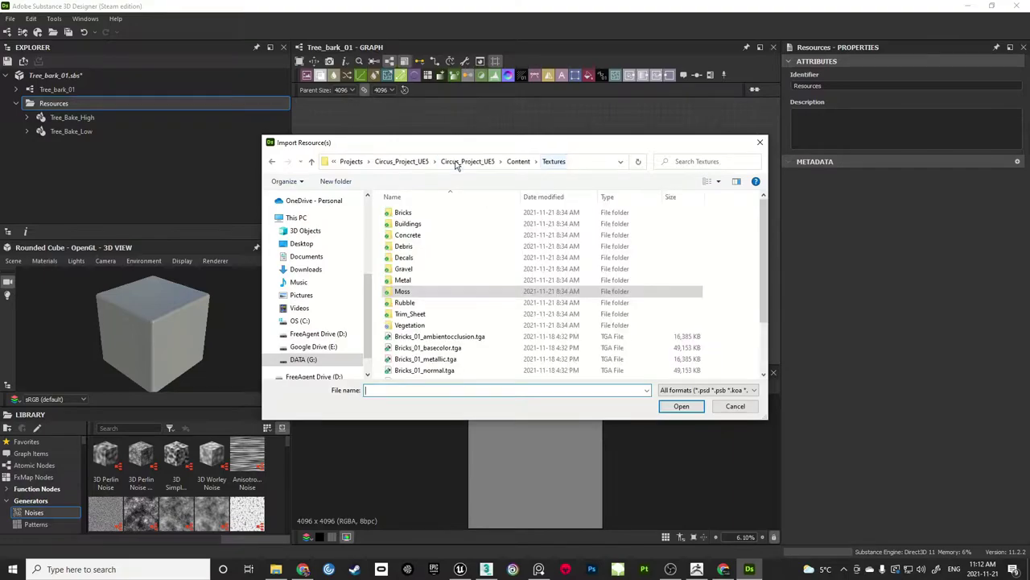
double_click(412, 325)
left_click(406, 215)
double_click(406, 215)
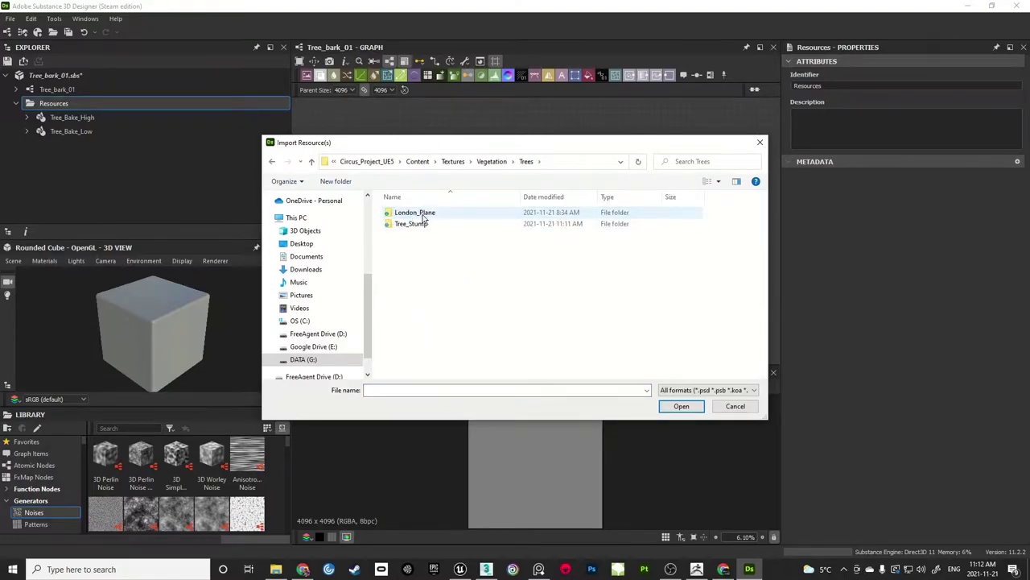
double_click(421, 227)
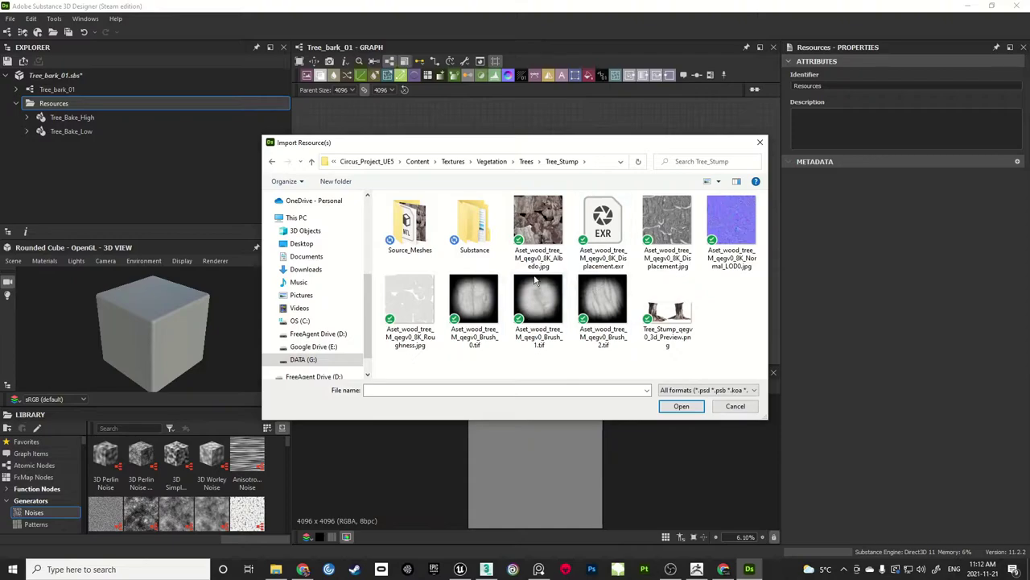
left_click(537, 233)
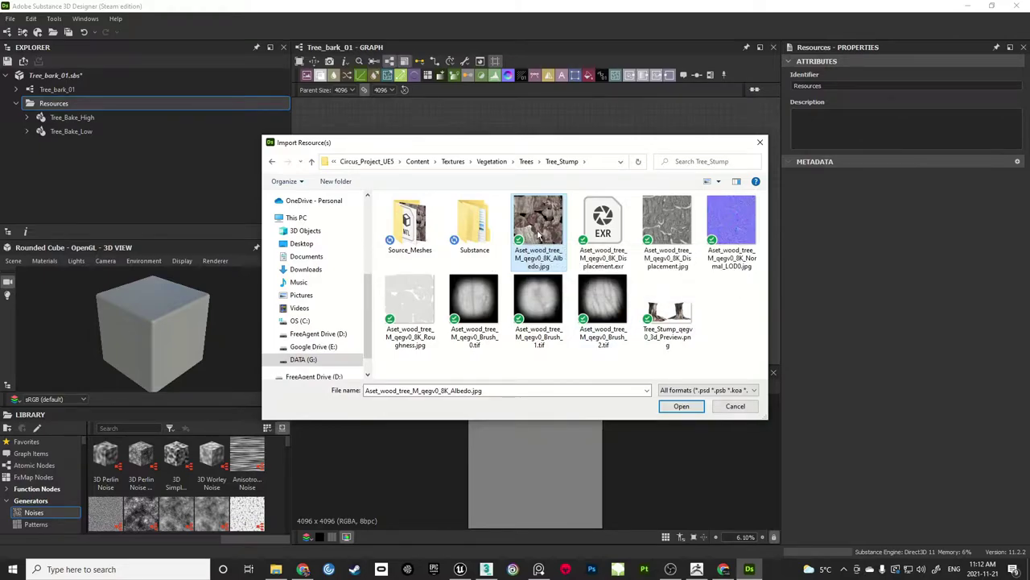
left_click(682, 405)
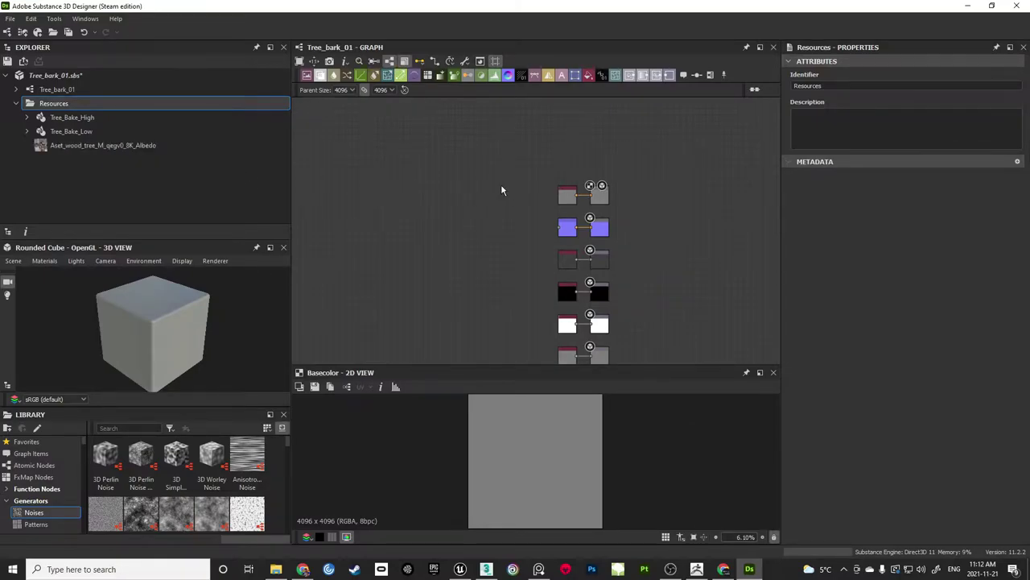
Save the Tree_bark_01.sbs package with its linked resources
left_click(70, 75)
right_click(72, 75)
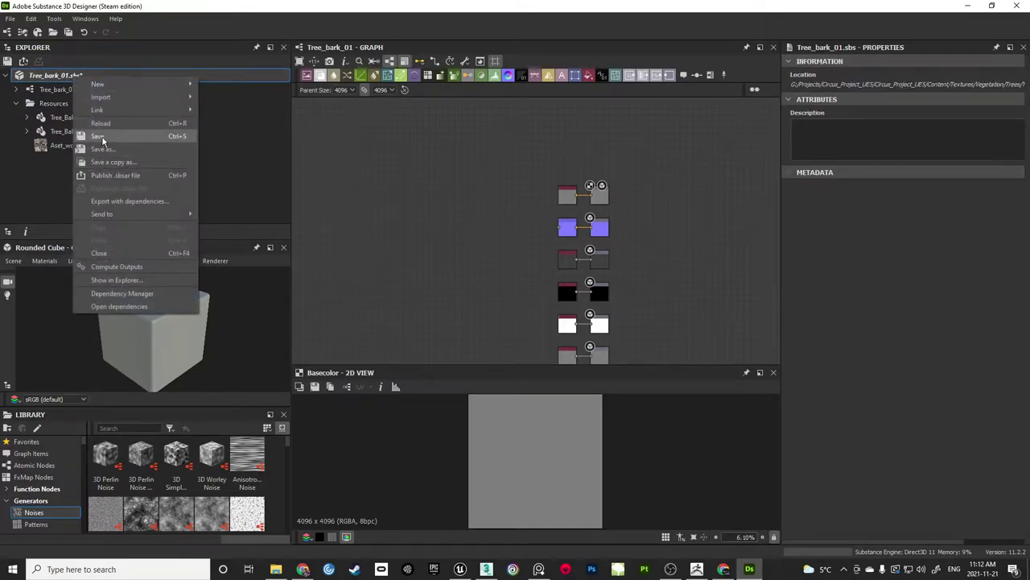
left_click(98, 136)
middle_click_drag(407, 206, 508, 190)
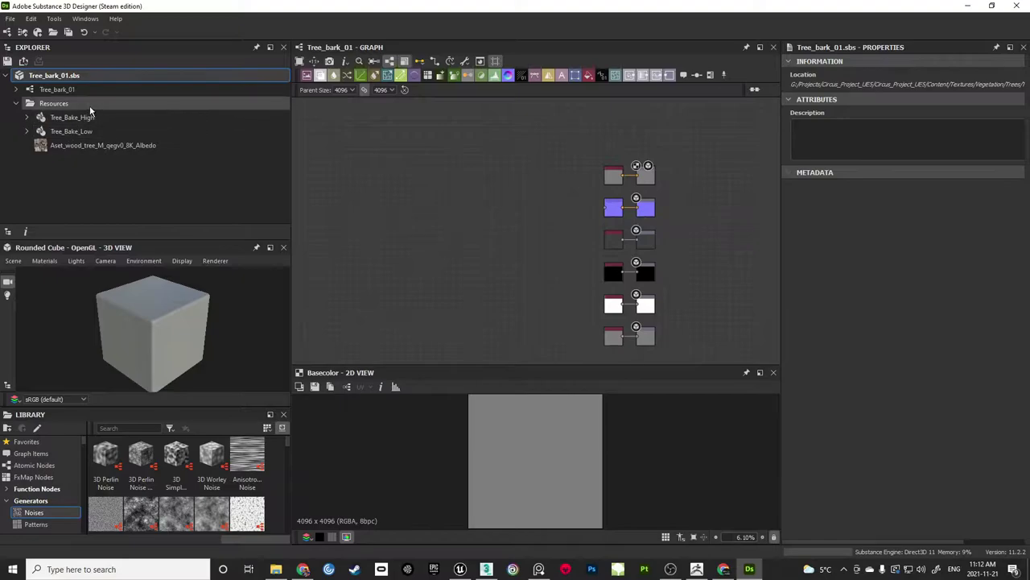
Open the model information baking setup for the Tree_Bake_Low mesh and check its UV layout with the grid toggled on and off
left_click(77, 133)
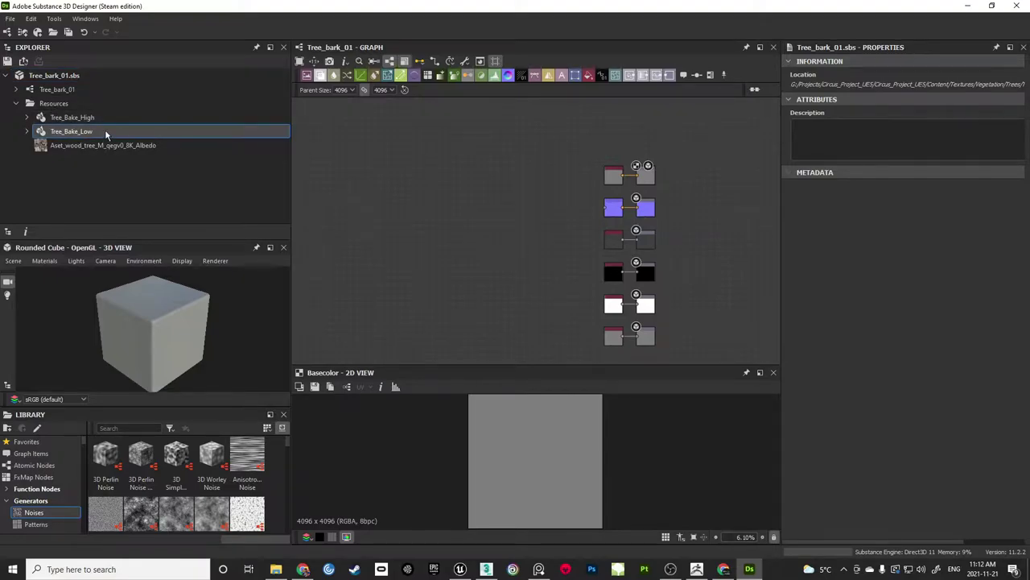
right_click(79, 135)
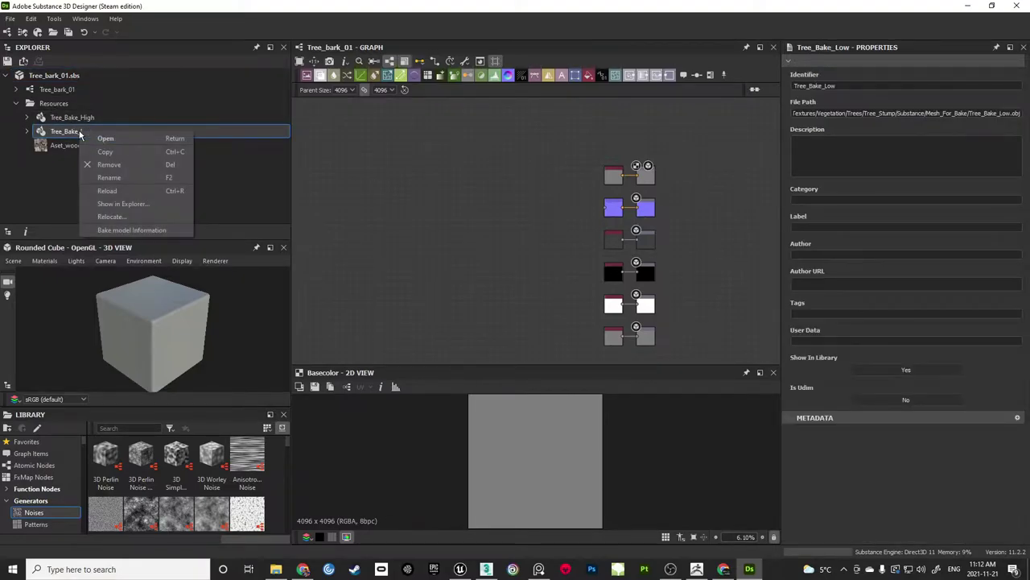
left_click(131, 230)
left_click_drag(383, 50, 428, 32)
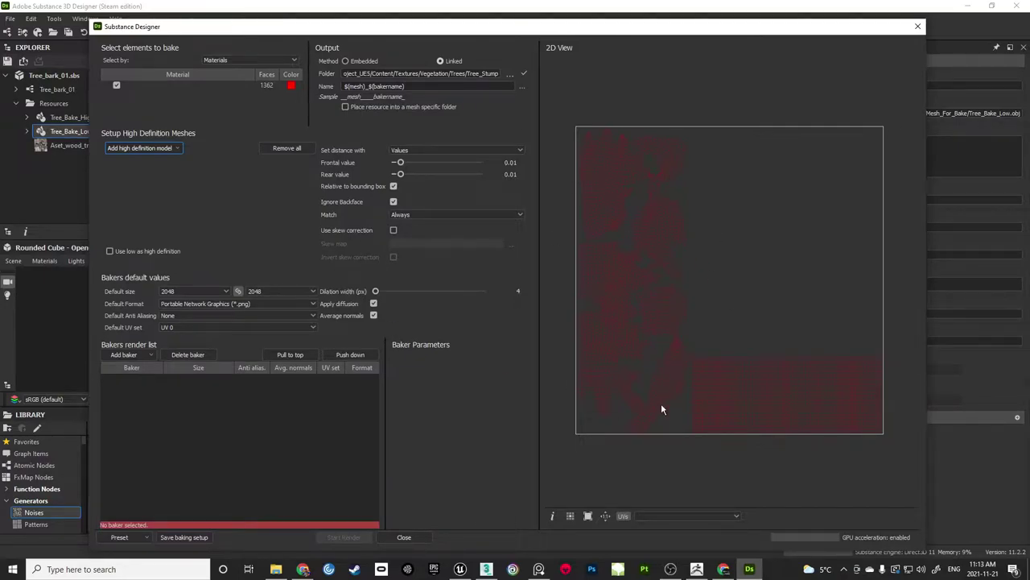
left_click(571, 517)
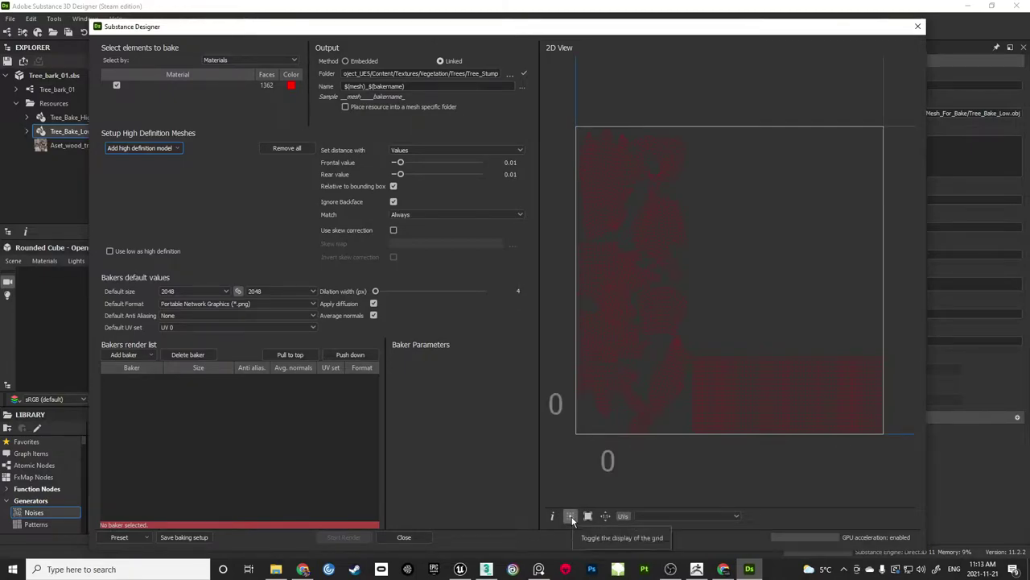
left_click(570, 517)
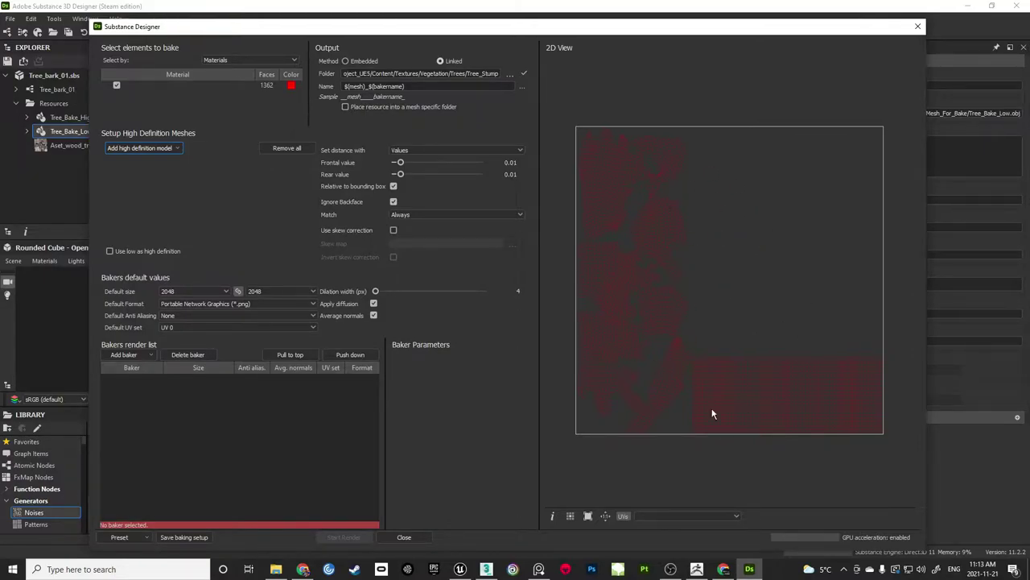
Add Tree_Bake_High from the package resources as the high definition model for the bake
left_click(179, 149)
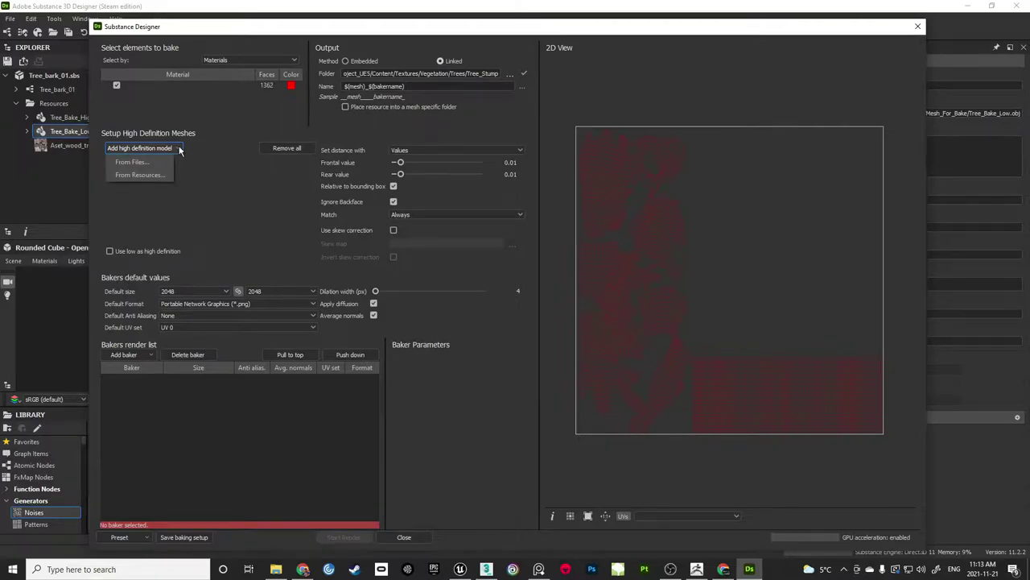
left_click(144, 175)
left_click(450, 174)
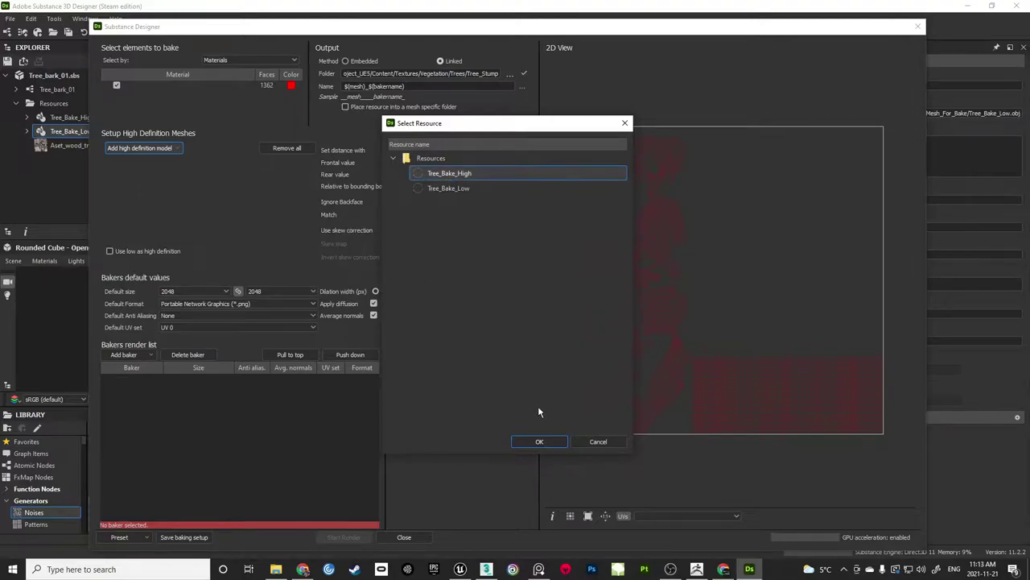
left_click(541, 441)
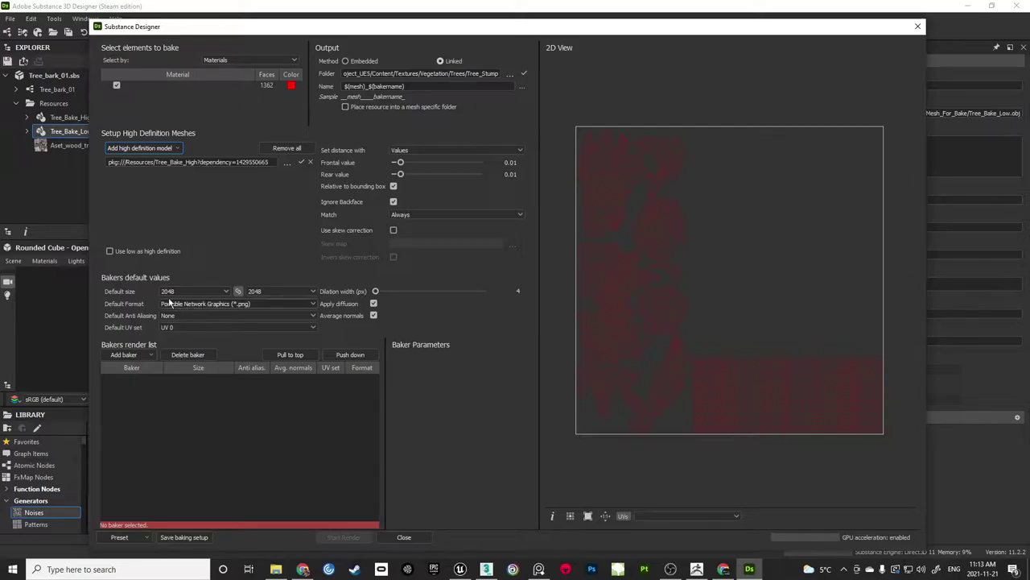
Set the bakers' default size to 4096 and the output folder to the Substance folder inside Tree_Stump
left_click(218, 291)
left_click(182, 350)
left_click(510, 73)
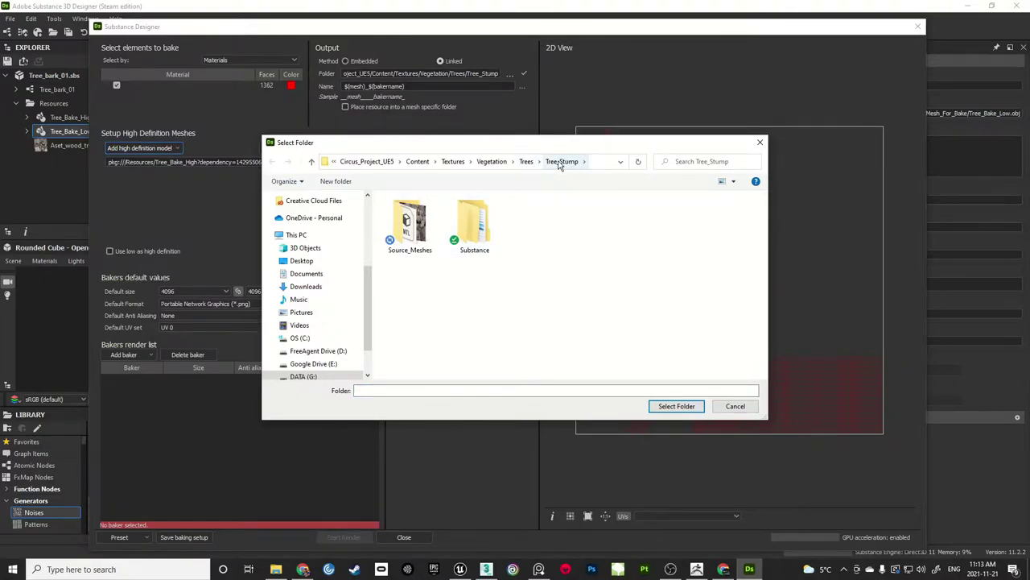
double_click(480, 232)
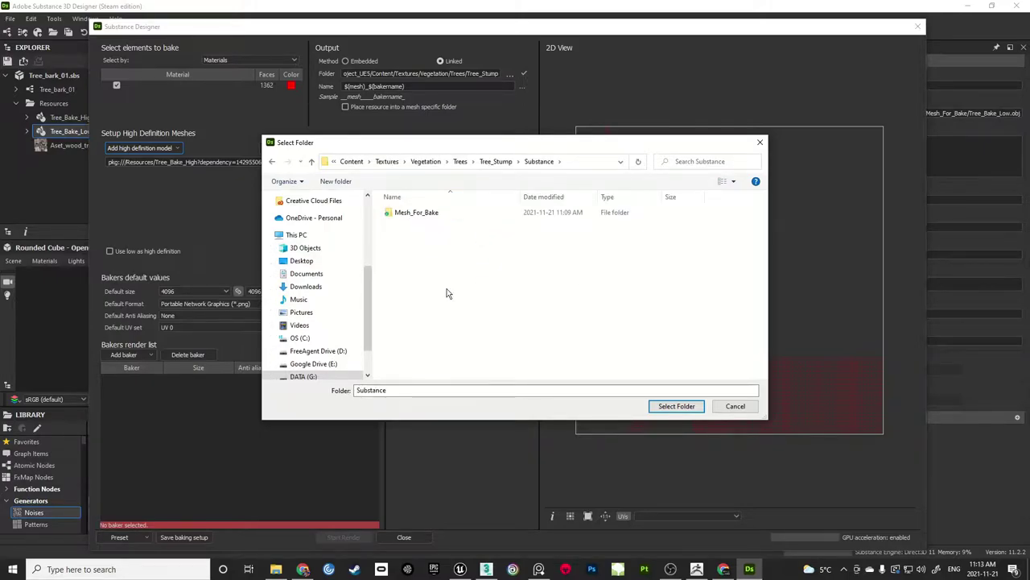
left_click(677, 406)
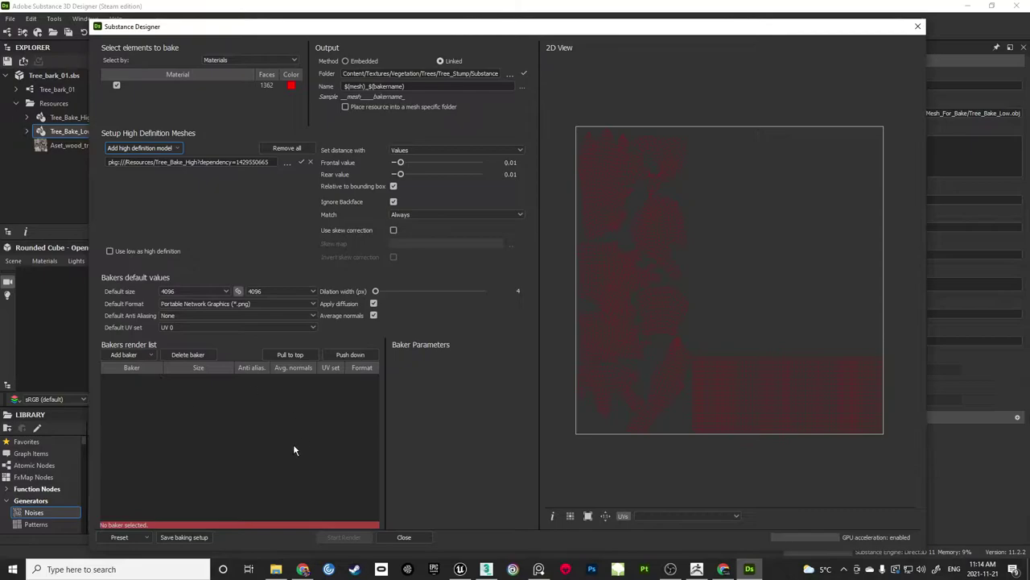
Add a Normal Map from Mesh baker and a Transferred Texture from Mesh baker using the Aset_wood_tree_M_qegv0_8K_Albedo resource as its texture file
left_click(151, 357)
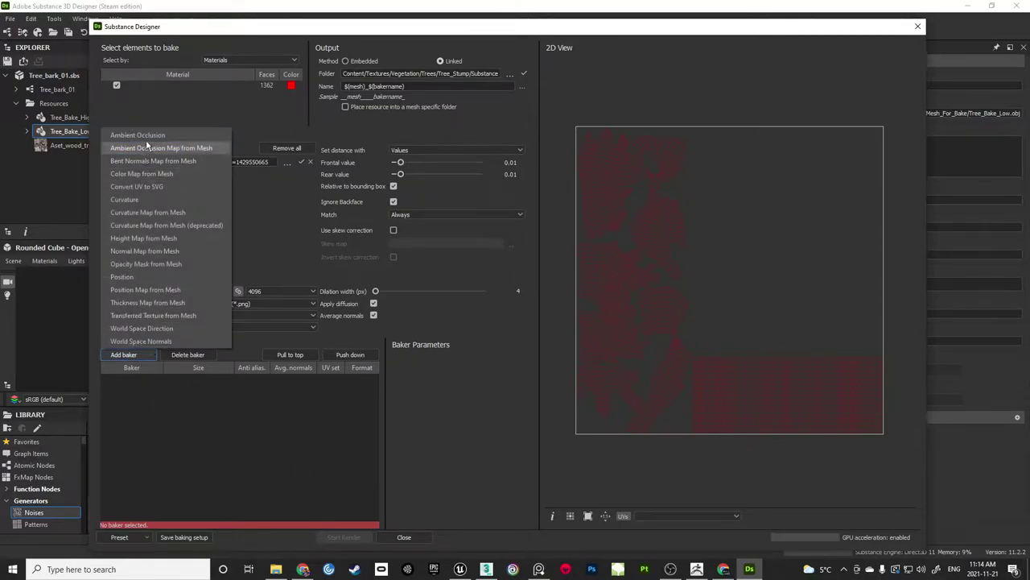
left_click(170, 254)
left_click(139, 356)
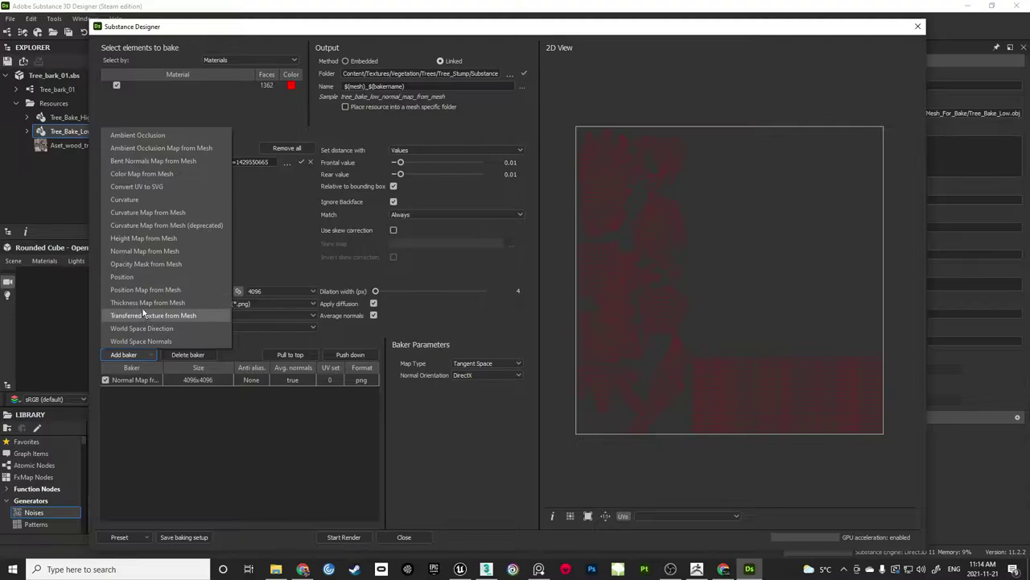
left_click(168, 317)
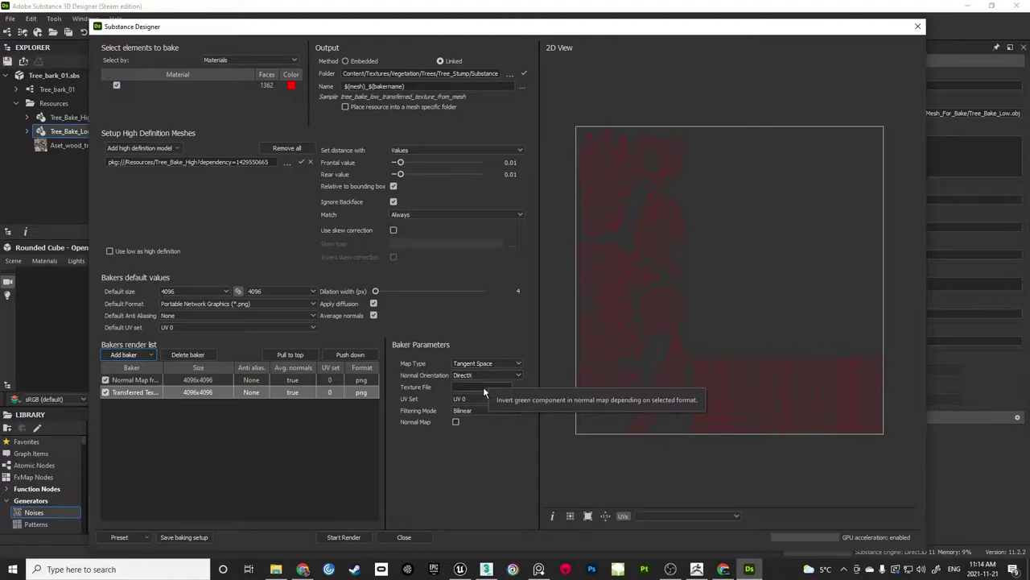
left_click(519, 387)
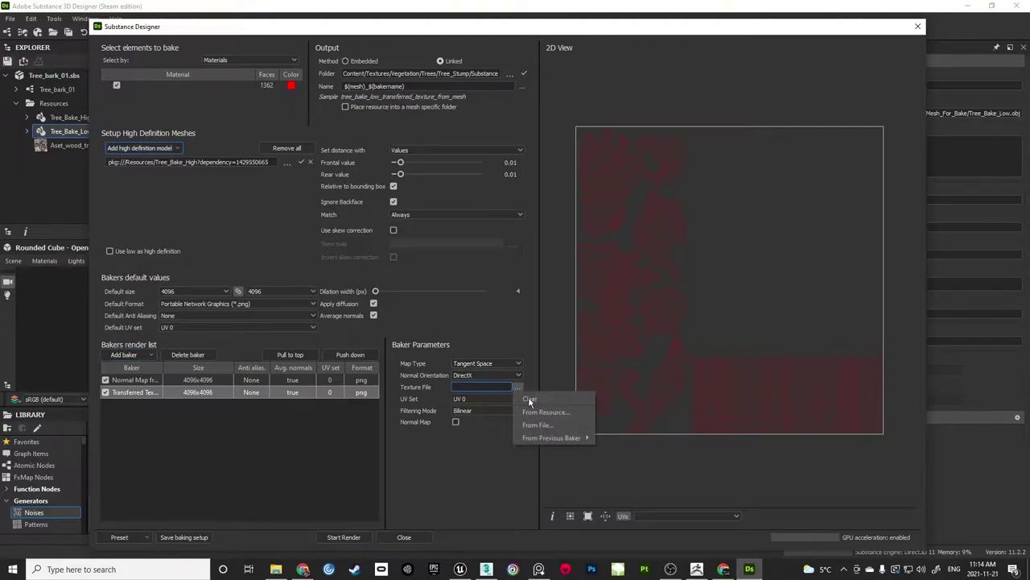
left_click(551, 412)
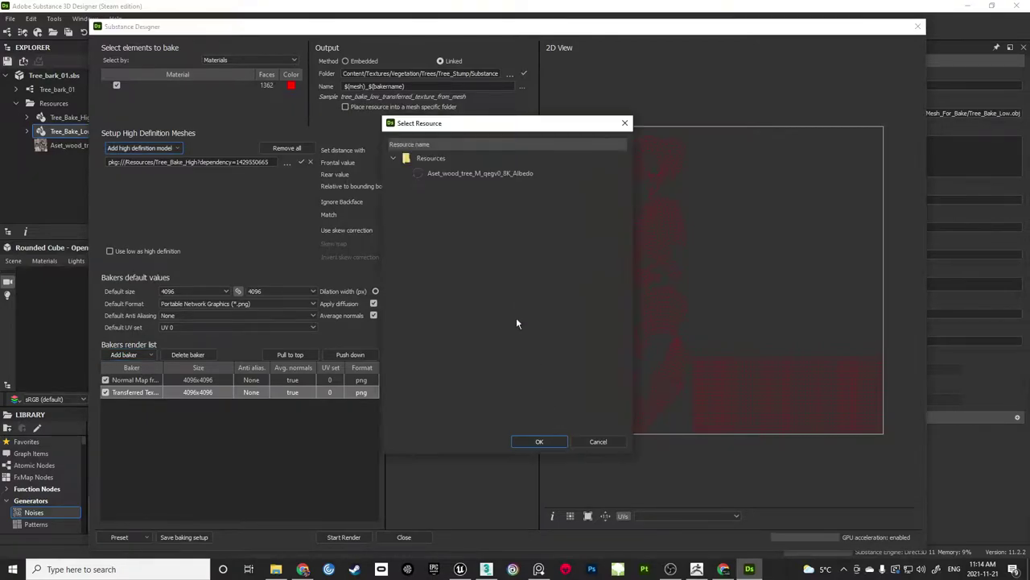
left_click(464, 174)
left_click(538, 443)
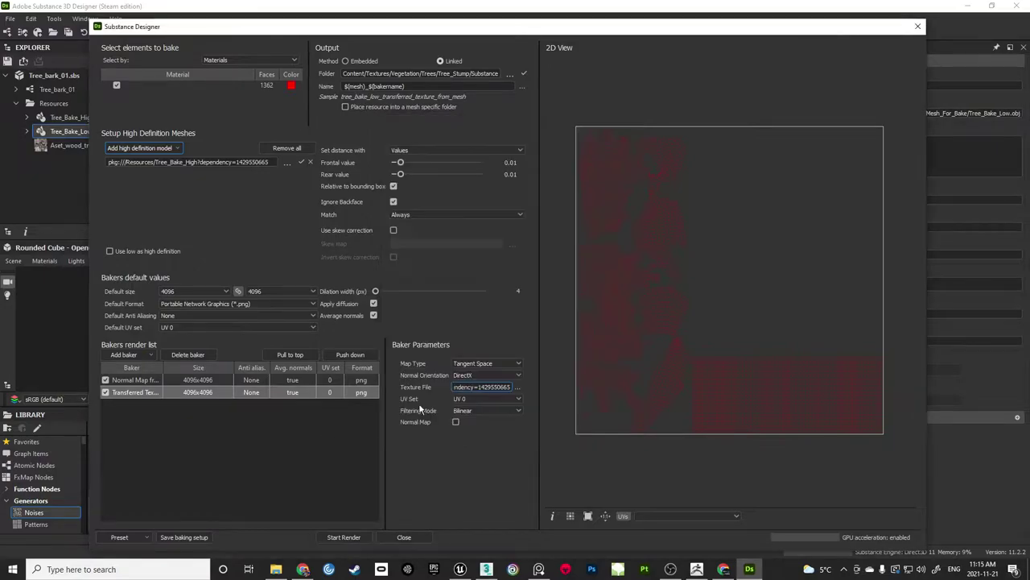
Add Ambient Occlusion Map from Mesh and Curvature Map from Mesh bakers to the render list
left_click(146, 355)
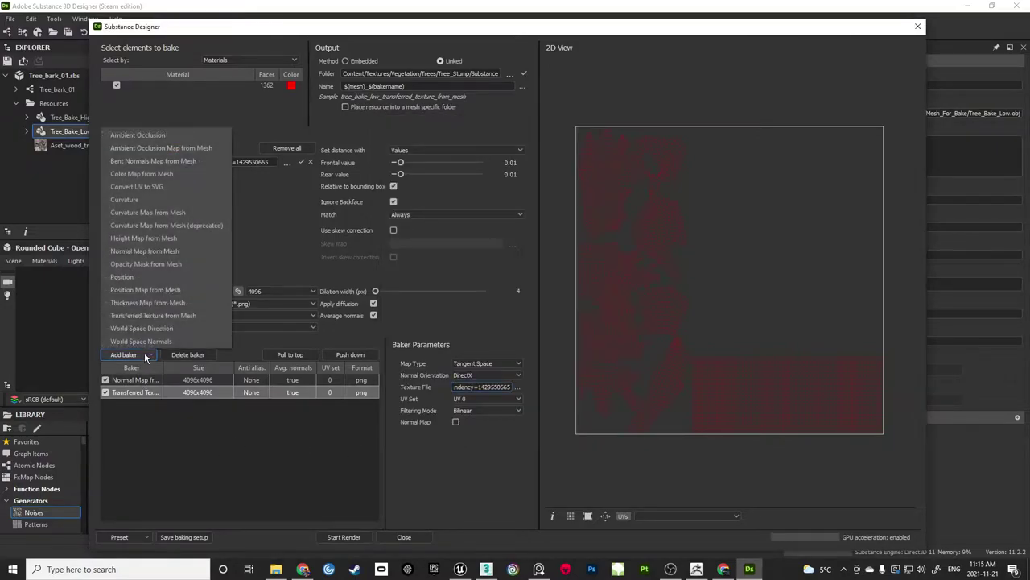
left_click(169, 148)
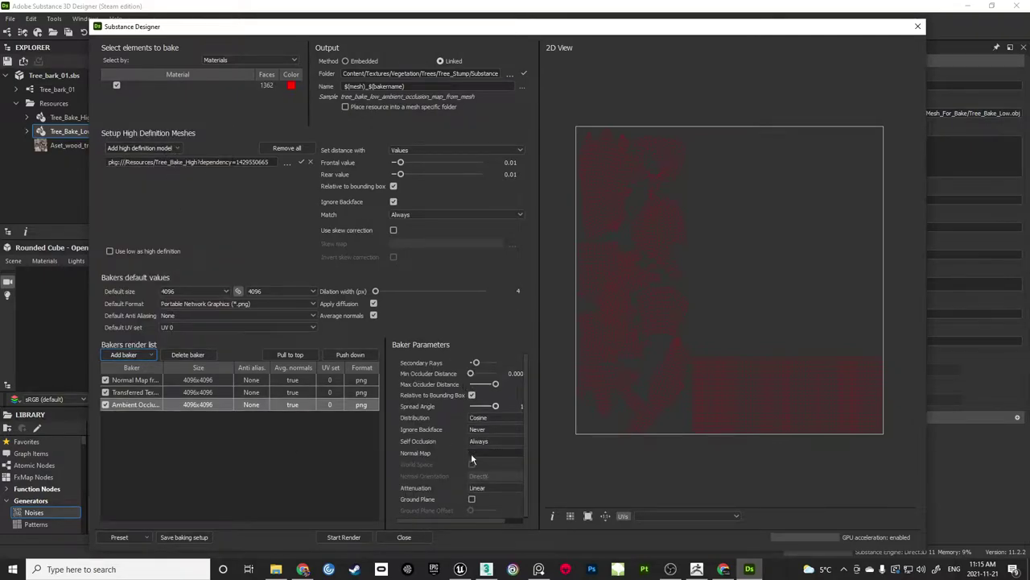
left_click(149, 356)
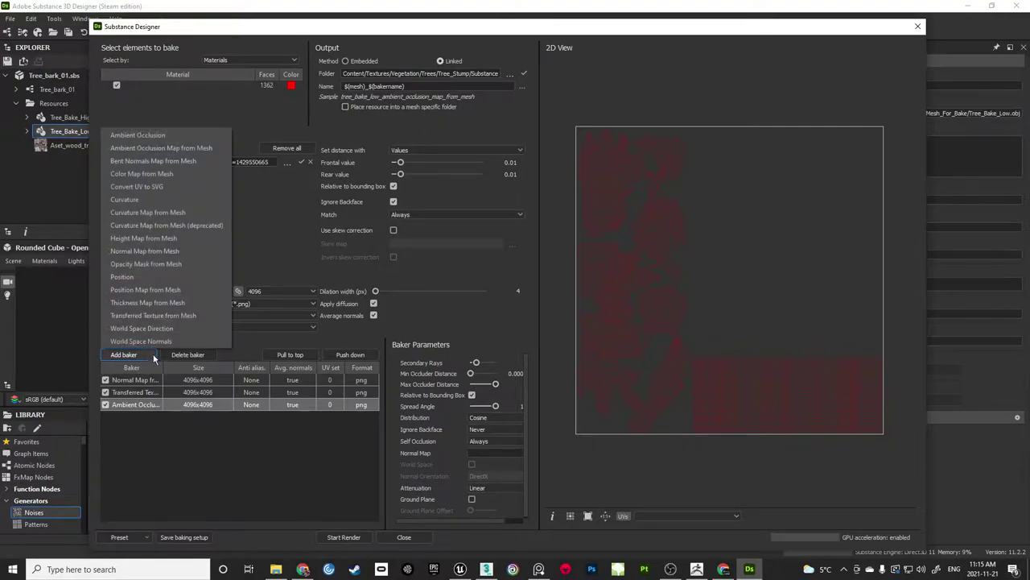
left_click(165, 213)
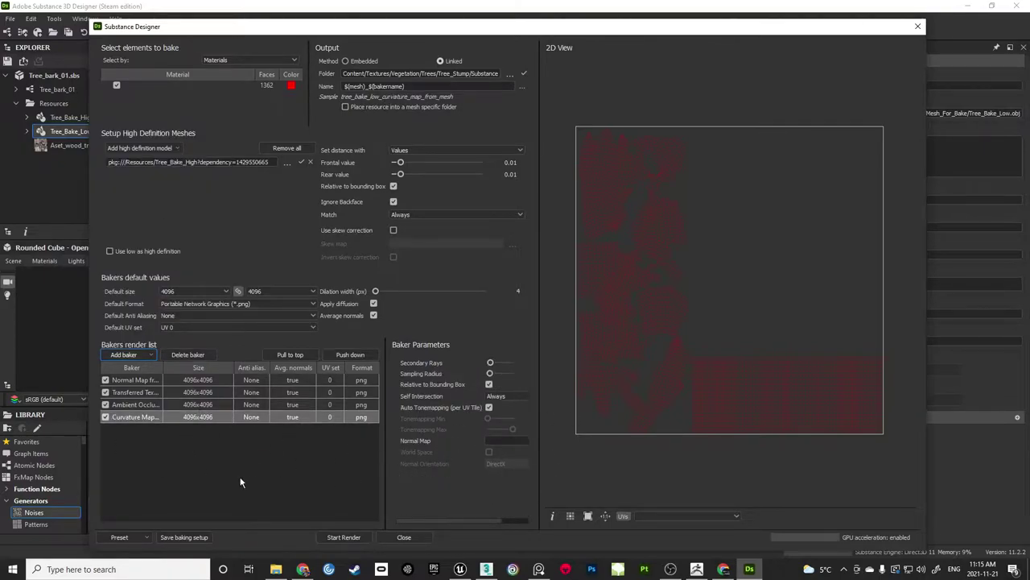
Save the baking setup and render all four bakers in the list
left_click(196, 537)
left_click_drag(676, 36, 674, 25)
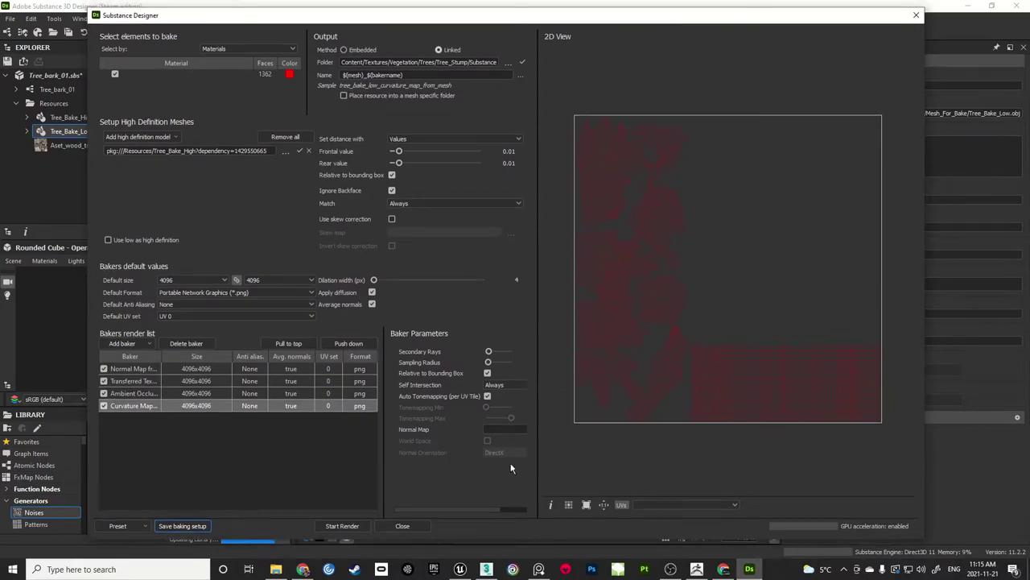
left_click(357, 527)
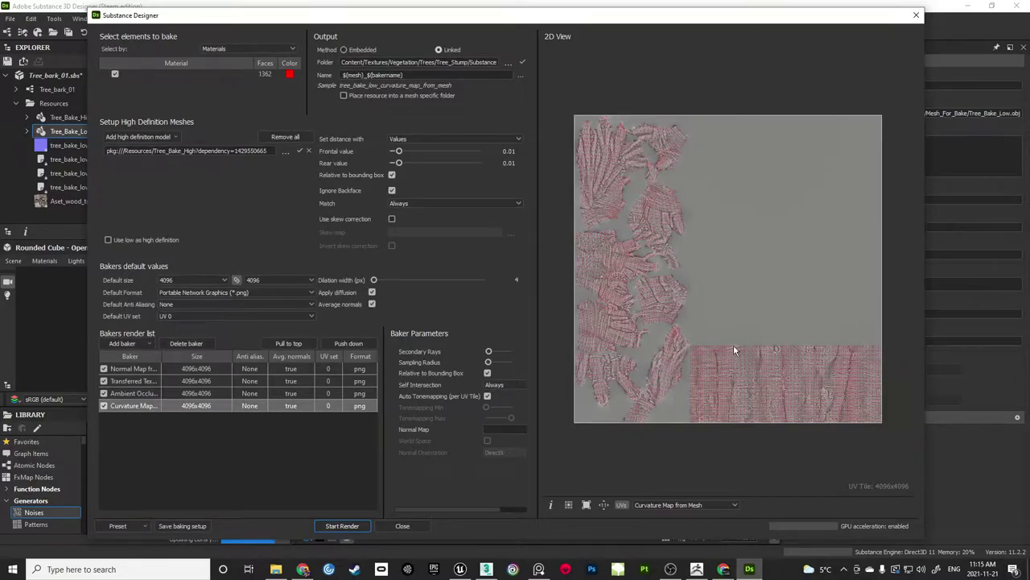
Examine the baked normal map and ambient occlusion map up close in the bark strip for projection errors
left_click(738, 505)
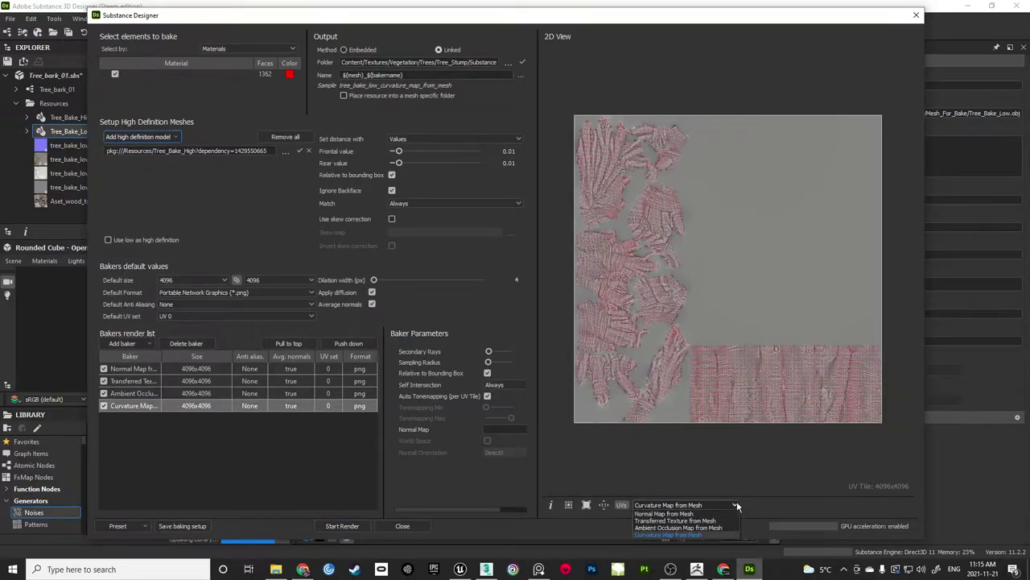
left_click(705, 515)
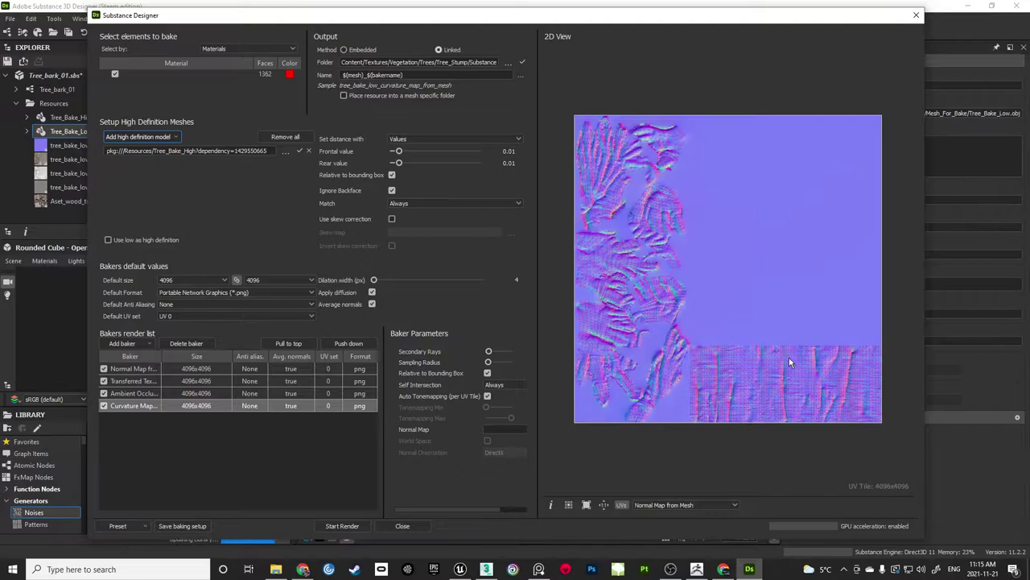
scroll(789, 363, "up", 8)
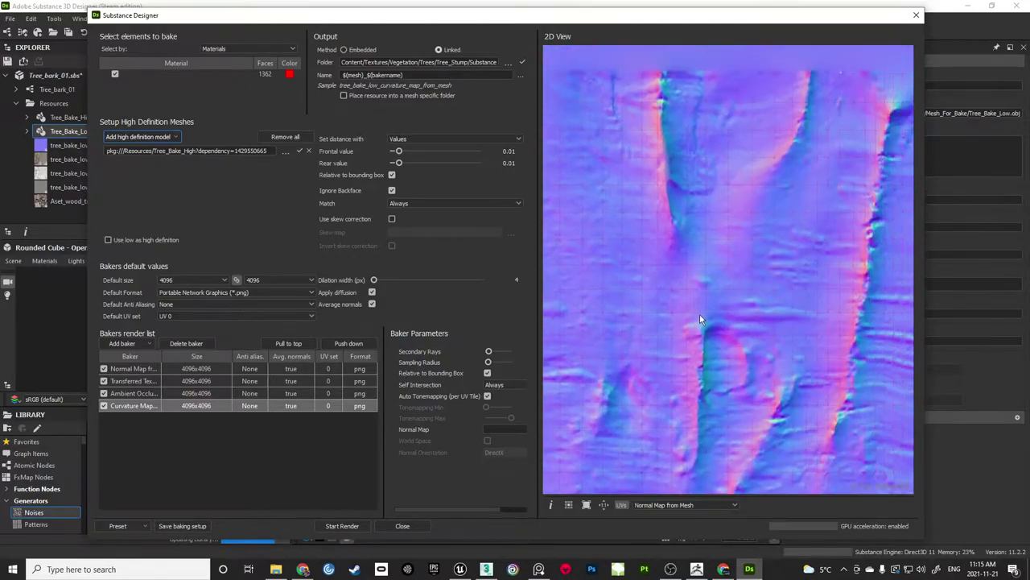
scroll(699, 313, "down", 5)
left_click(708, 505)
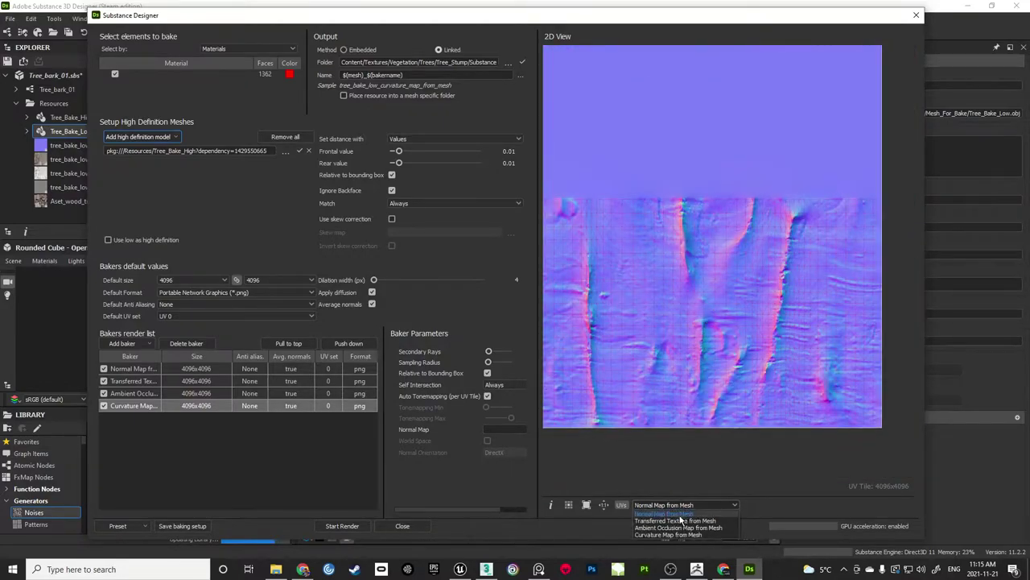
left_click(676, 528)
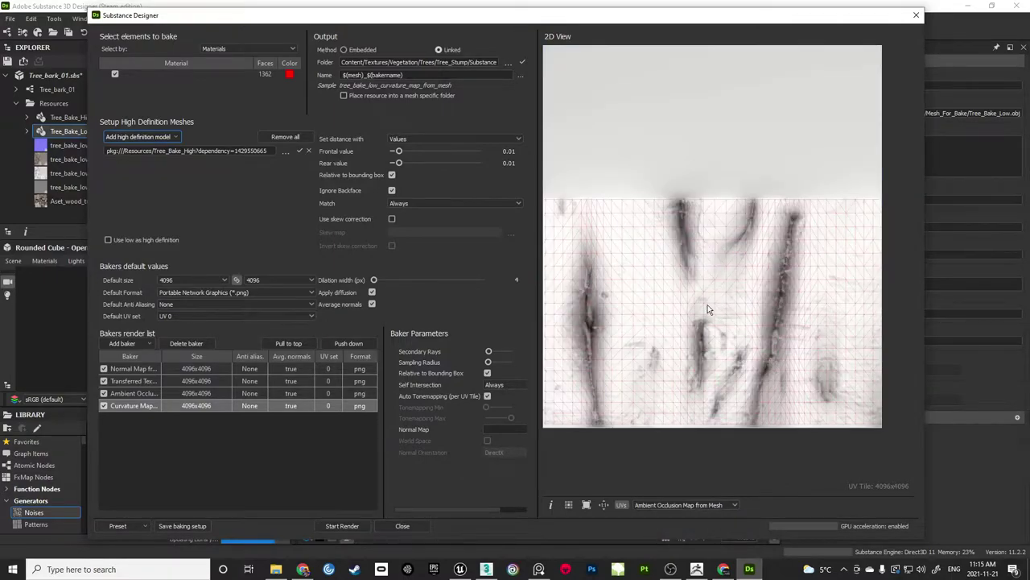
scroll(709, 309, "up", 5)
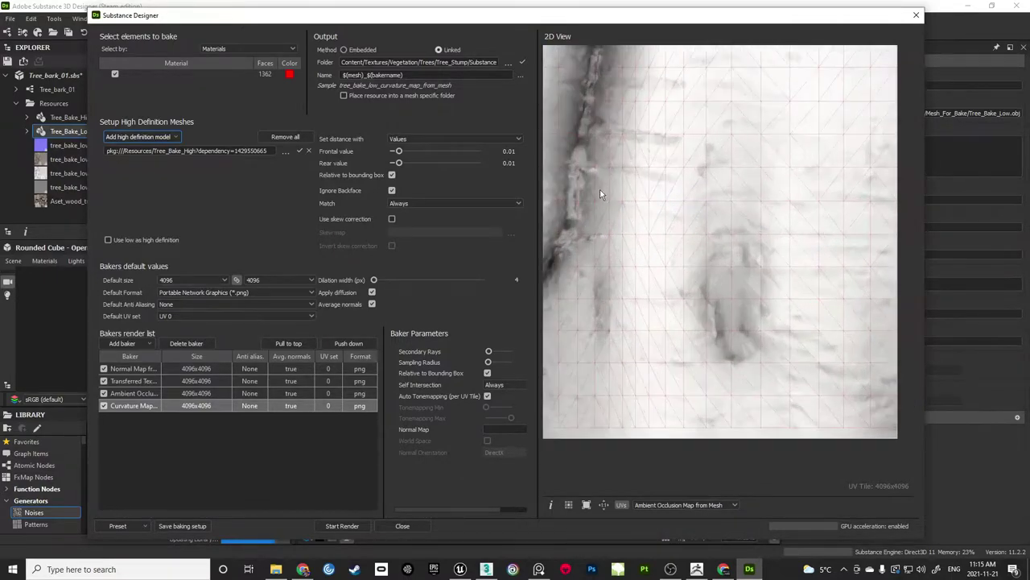
middle_click_drag(599, 194, 671, 273)
scroll(673, 275, "up", 4)
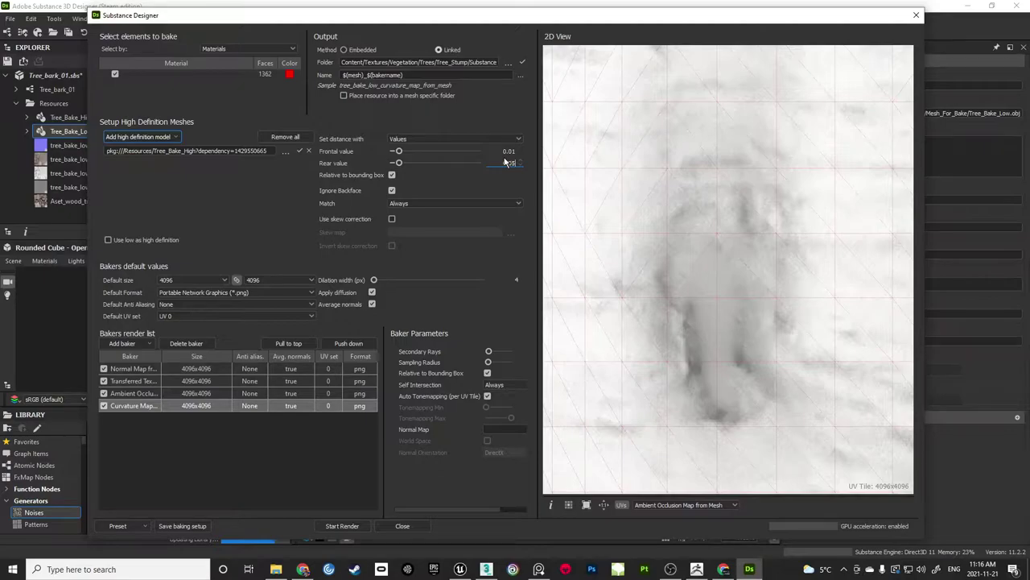
Set the rear distance value to 0.05 and render the bakers again
key("Return")
left_click(358, 526)
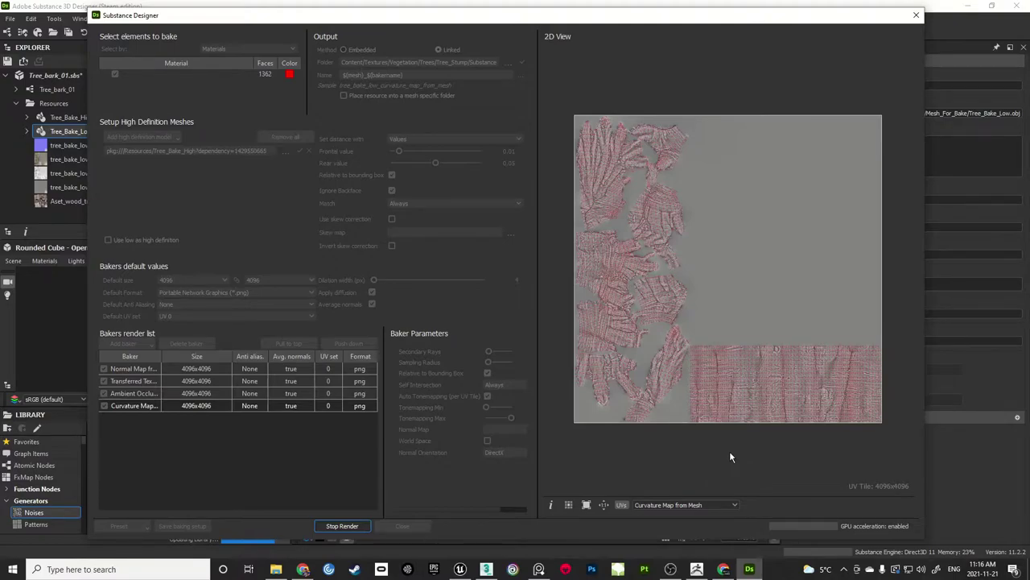
Inspect the re-baked ambient occlusion map up close across the bark strip, its deep grooves and the other UV islands
left_click(689, 505)
left_click(672, 527)
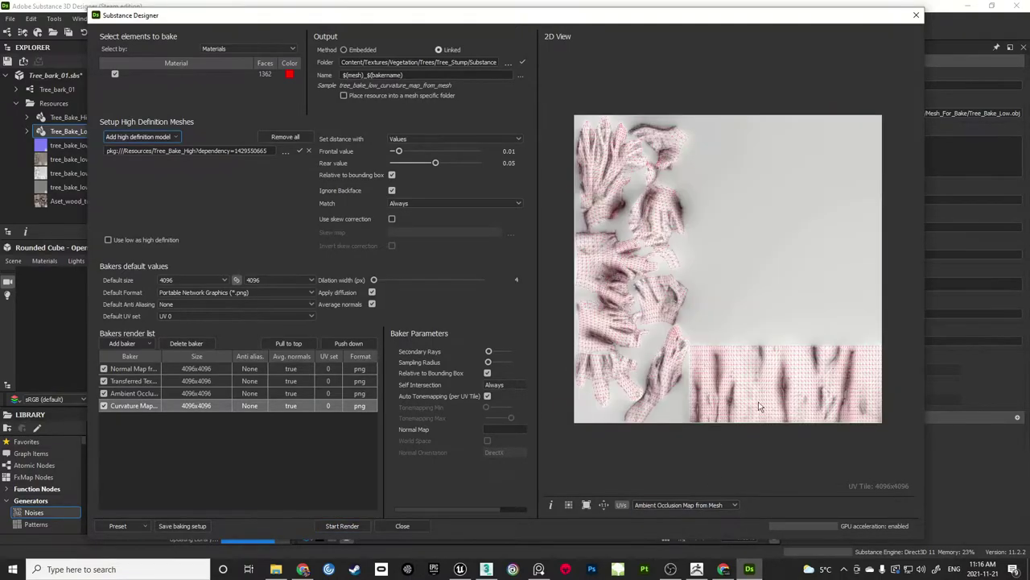
scroll(792, 342, "up", 8)
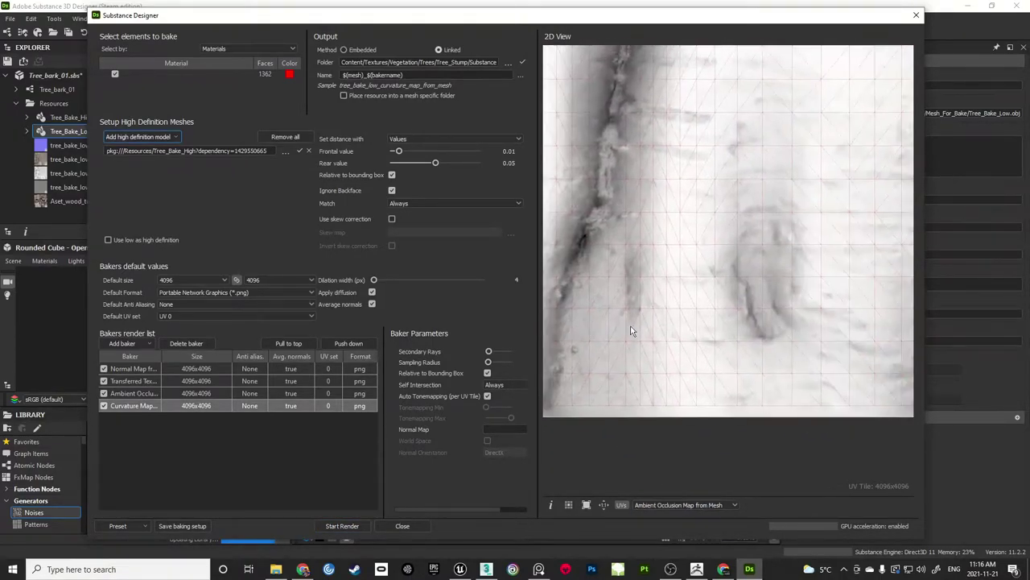
middle_click_drag(759, 267, 726, 292)
scroll(744, 306, "down", 3)
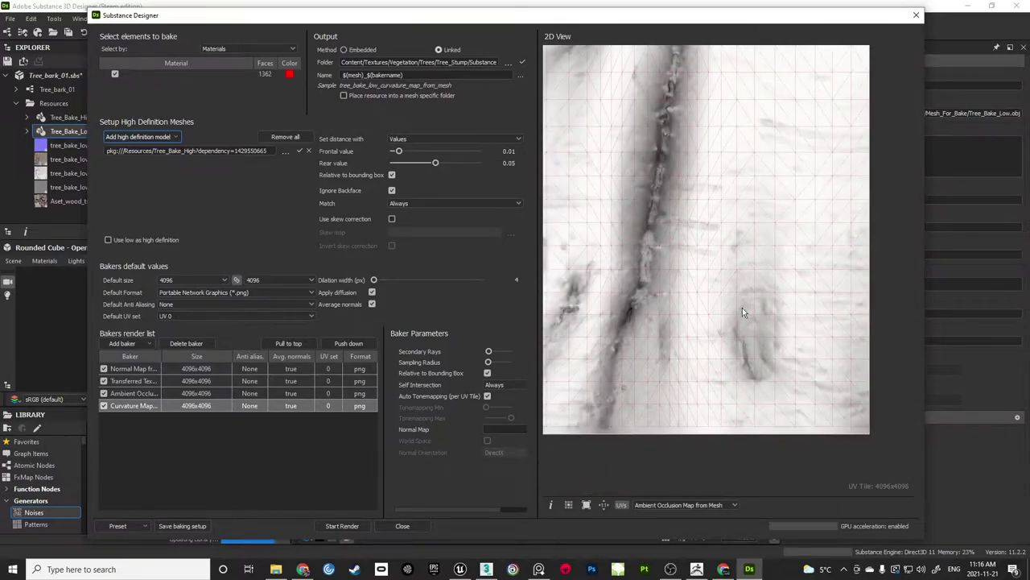
scroll(742, 307, "up", 3)
scroll(740, 299, "down", 5)
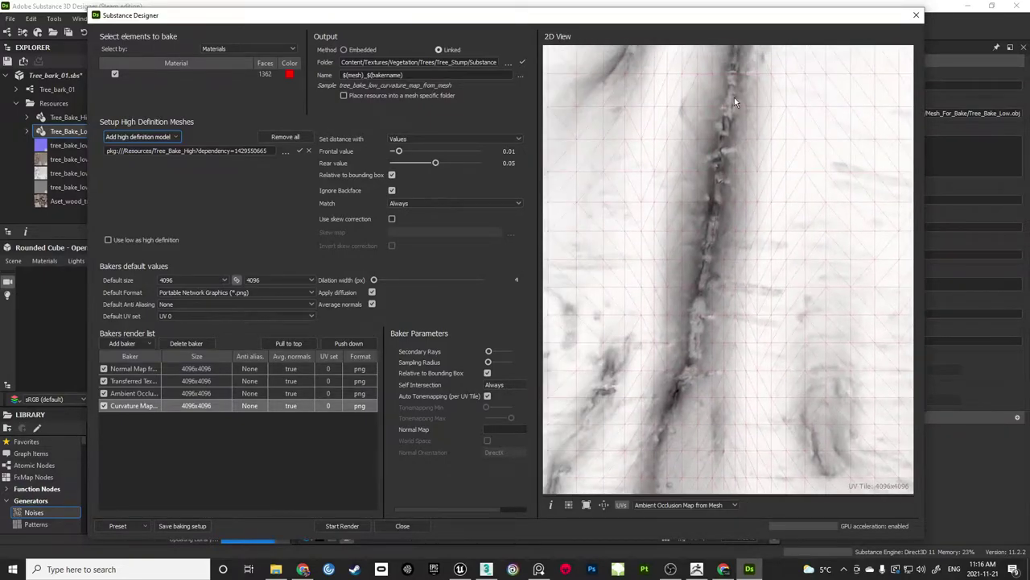
scroll(684, 299, "up", 2)
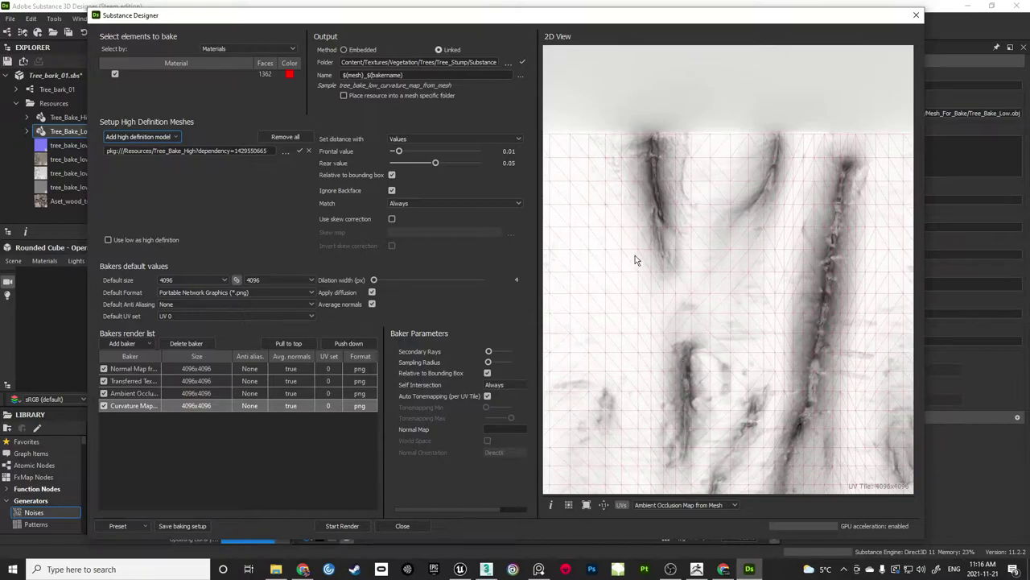
scroll(696, 314, "up", 4)
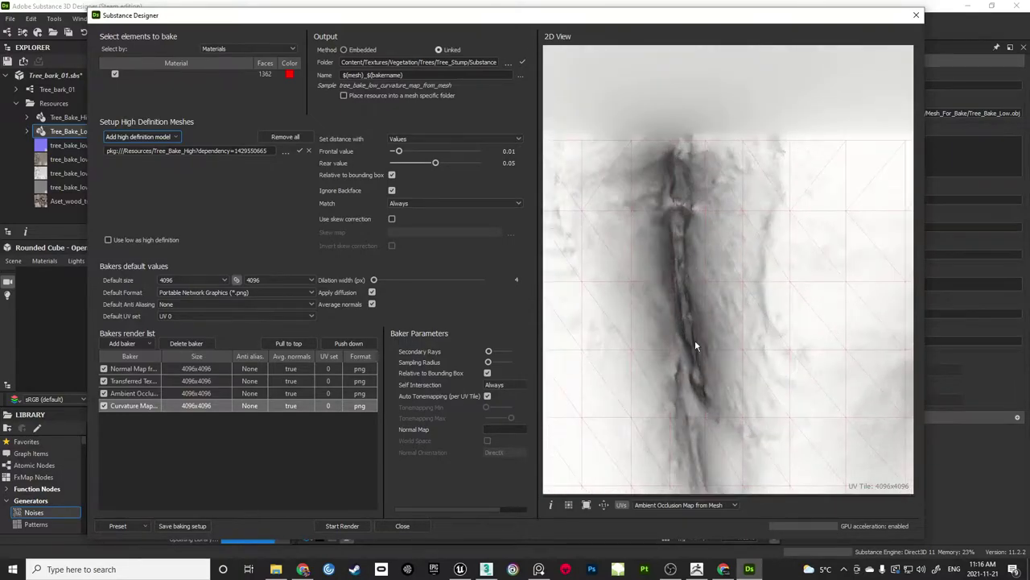
scroll(705, 361, "down", 5)
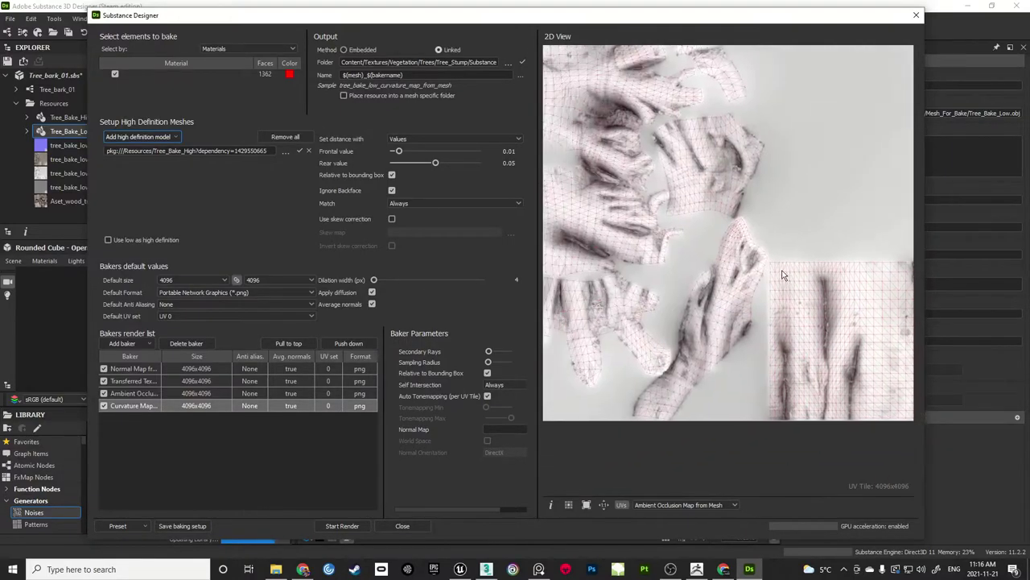
middle_click_drag(705, 206, 659, 172)
scroll(691, 214, "up", 4)
scroll(793, 333, "up", 3)
scroll(750, 310, "down", 5)
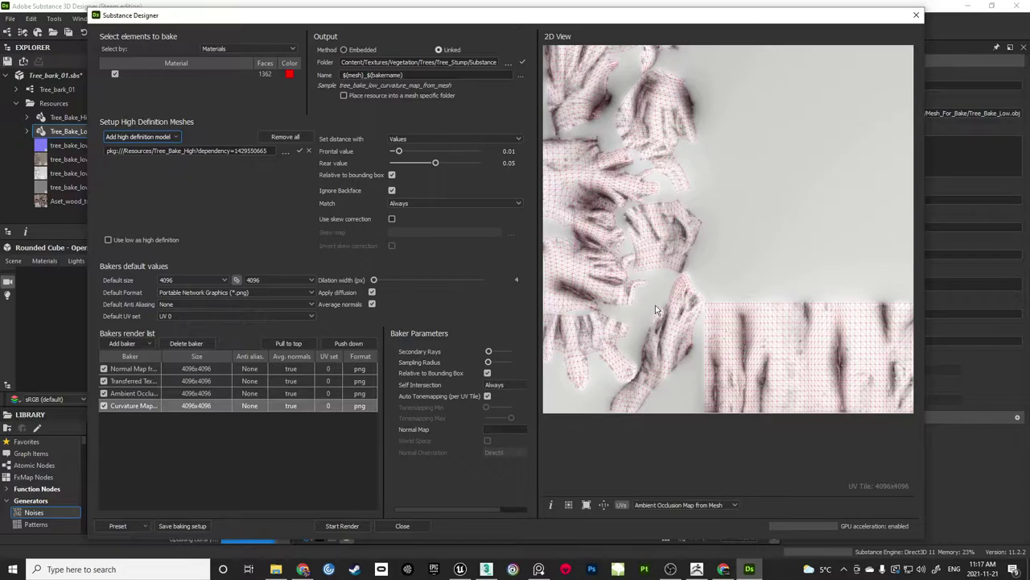
Save the baking setup and close the baking window
left_click(181, 527)
left_click(402, 526)
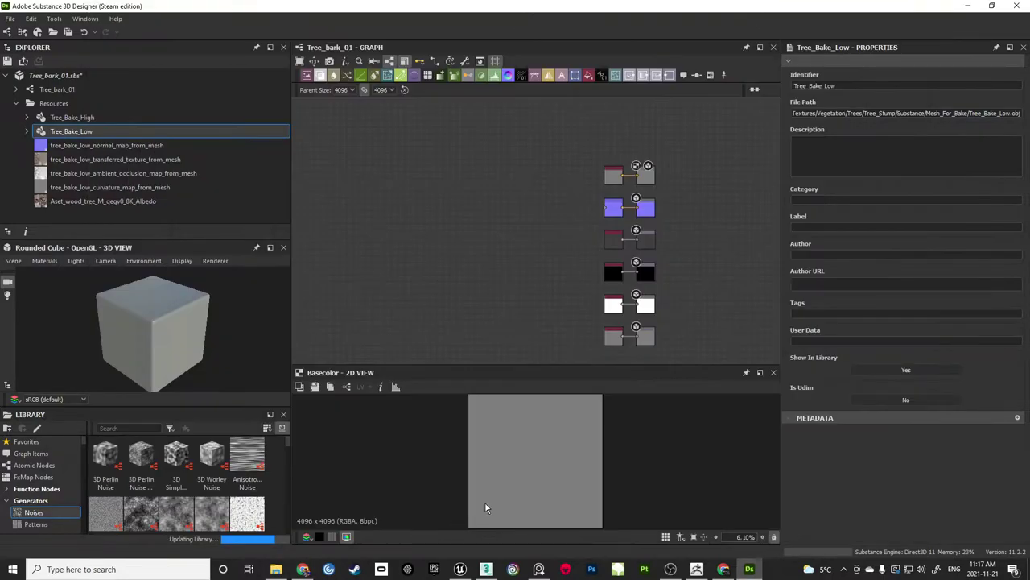
Switch the 3D preview mesh to a plane and turn it to face the camera more directly
middle_click_drag(472, 213, 574, 247)
scroll(526, 216, "down", 1)
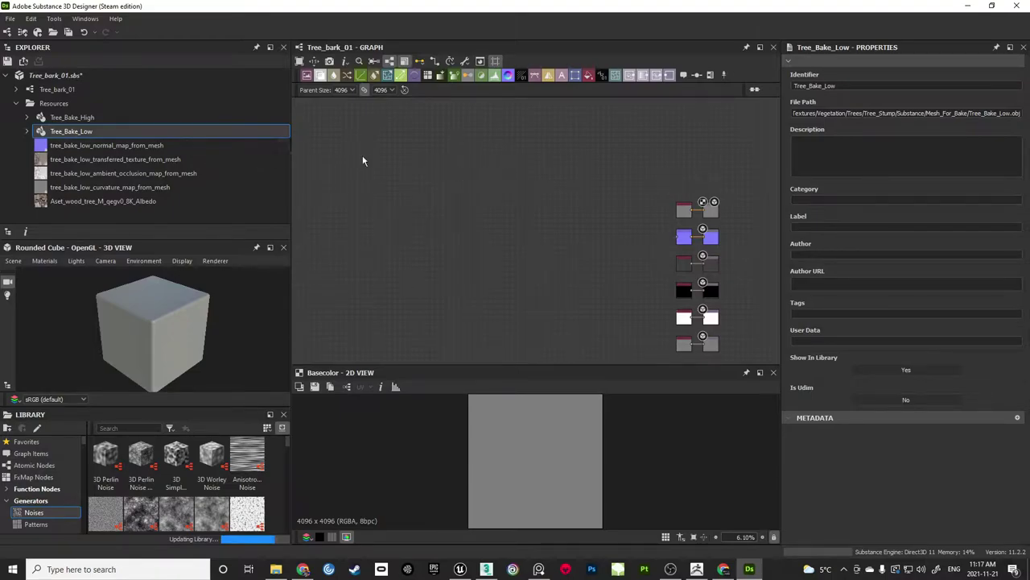
left_click(166, 158)
middle_click_drag(375, 182, 444, 163)
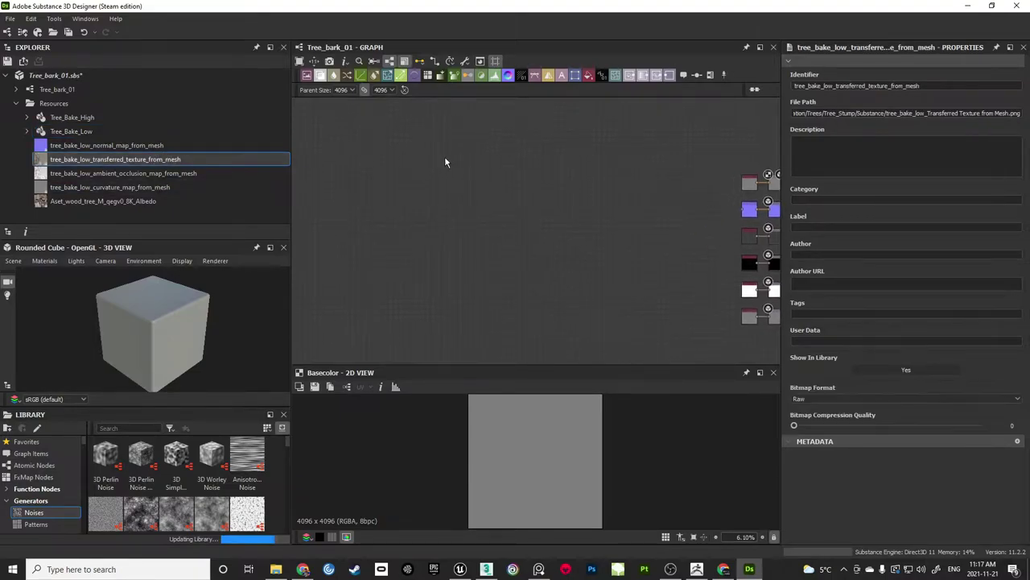
left_click_drag(472, 362, 472, 364)
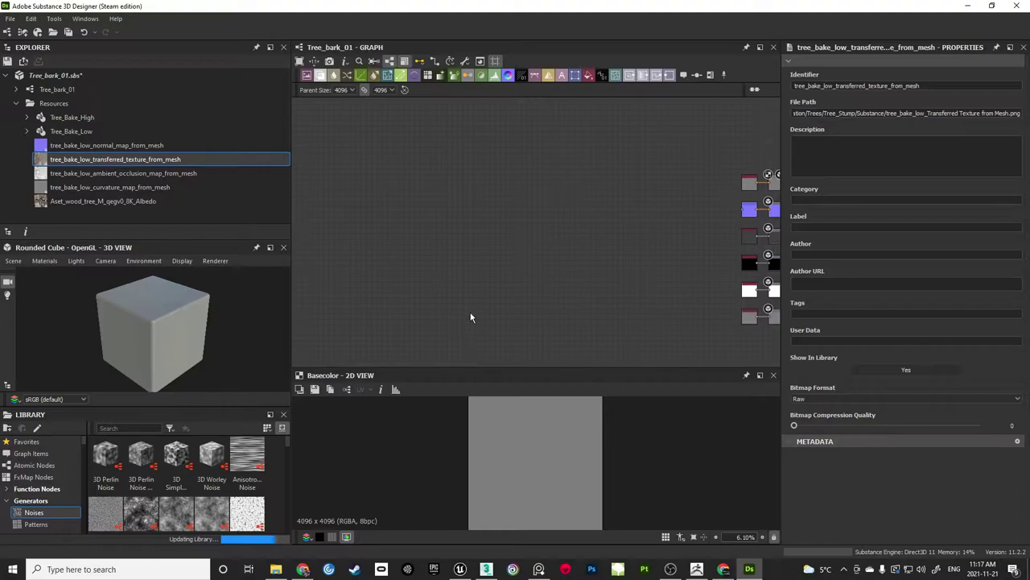
left_click(13, 261)
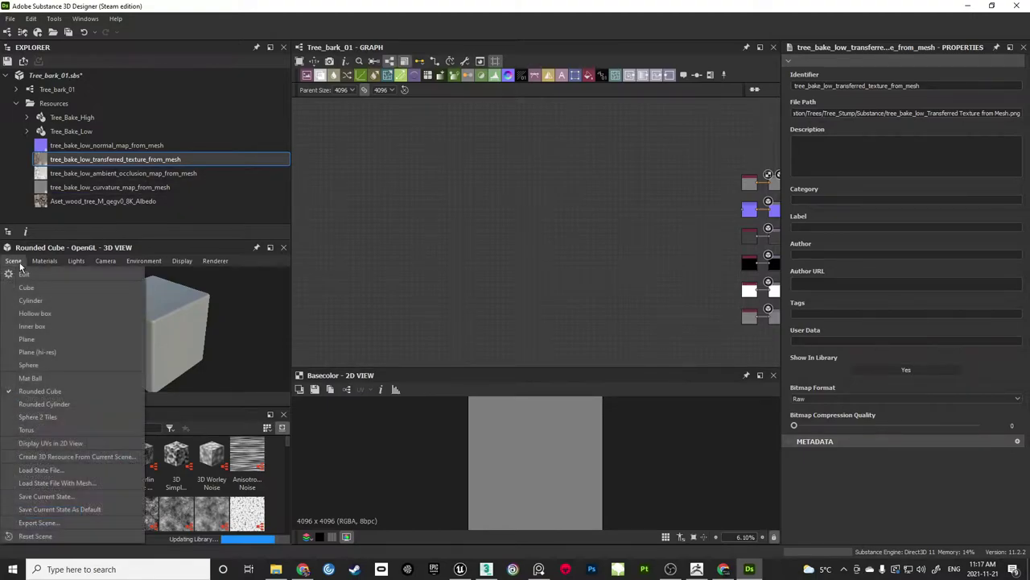
left_click(39, 338)
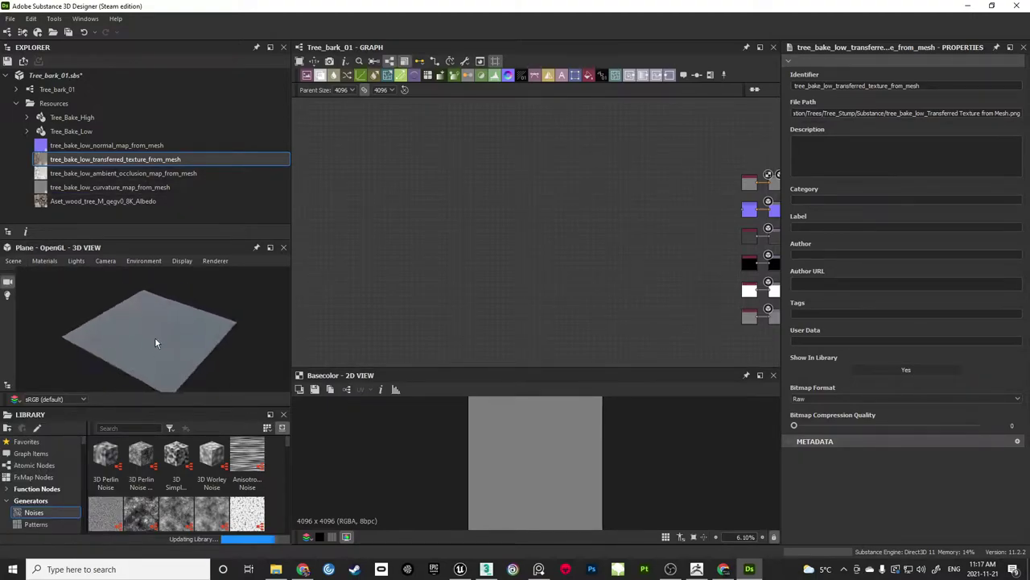
left_click_drag(155, 343, 217, 351)
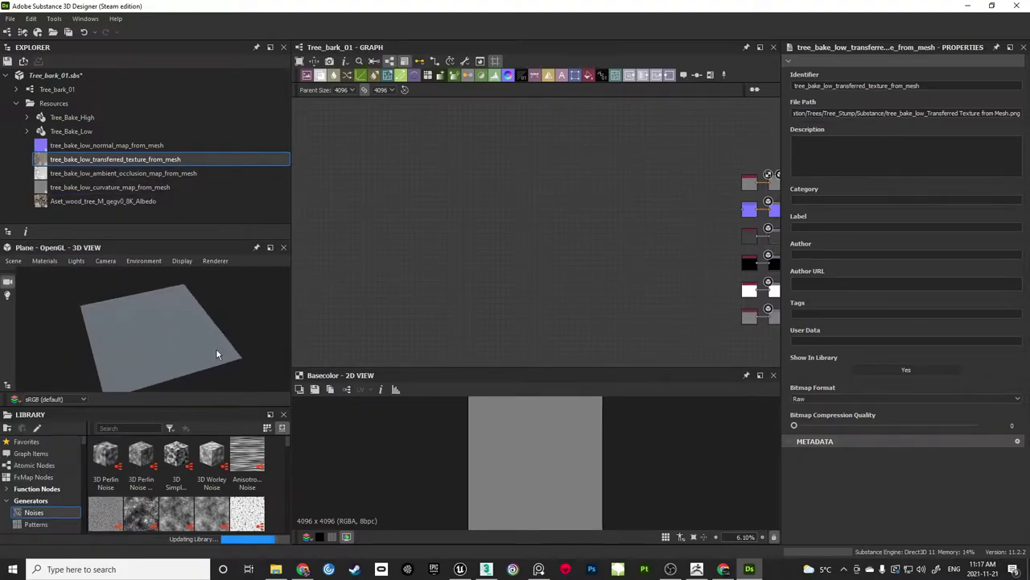
Add tree_bake_low_normal_map_from_mesh to the graph as a bitmap and connect it to the Normal output in place of the default Normal node
left_click(94, 146)
left_click_drag(95, 149, 397, 216)
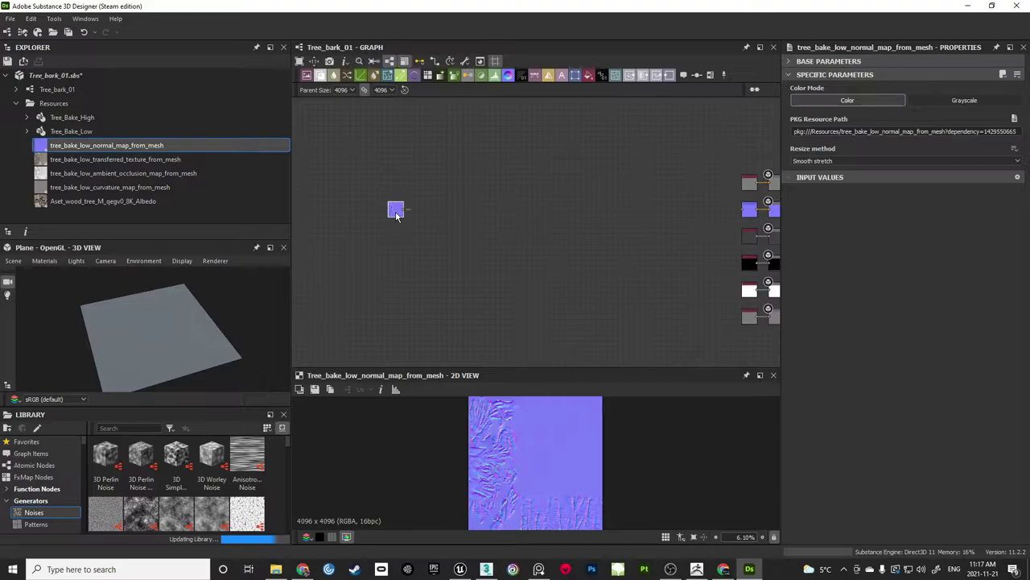
middle_click_drag(561, 203, 540, 205)
left_click_drag(381, 212, 663, 250)
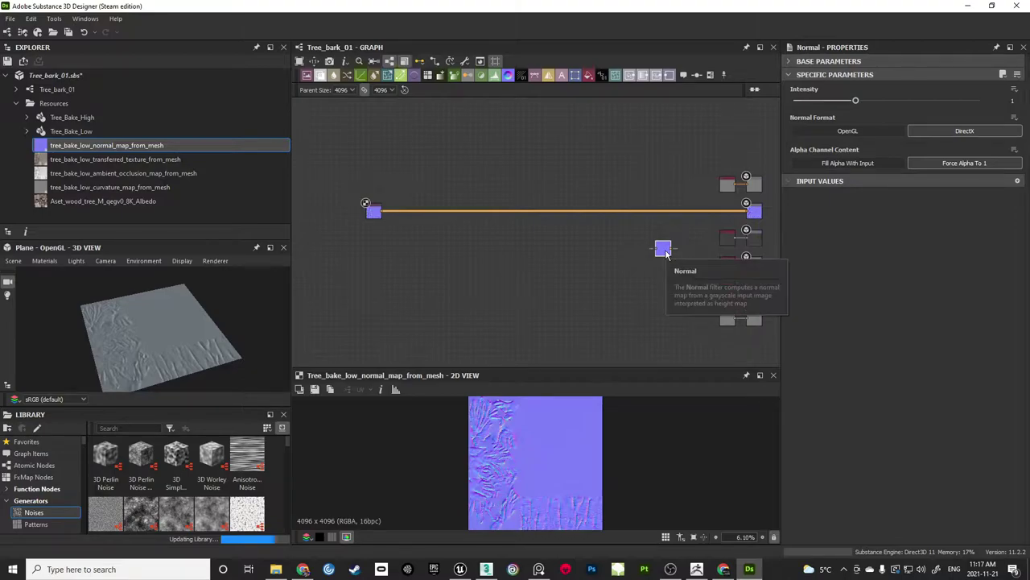
scroll(758, 211, "up", 5)
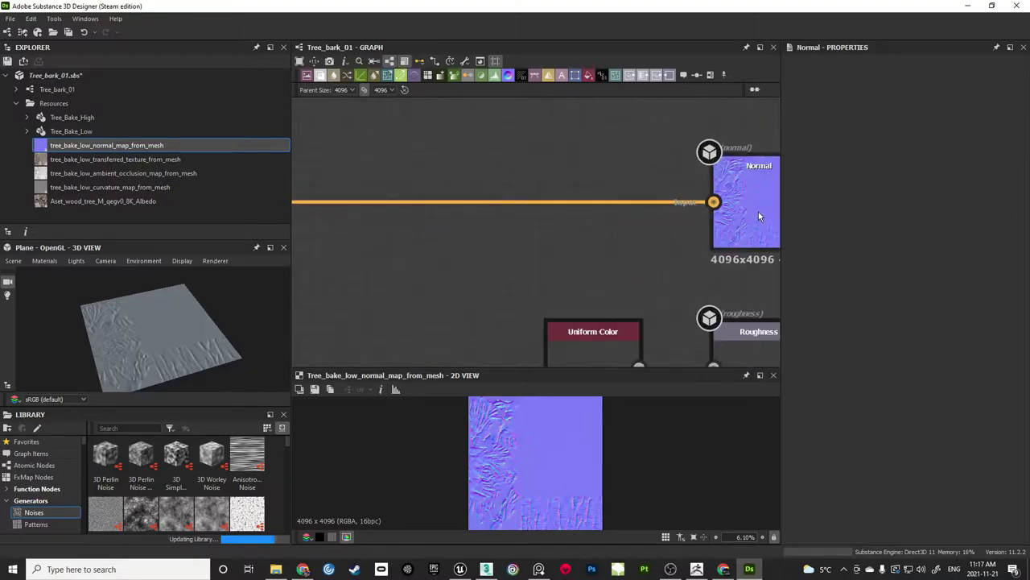
Examine the Normal output up close in the 2D view and on the enlarged 3D plane preview, including the bark grooves
left_click(758, 212)
scroll(513, 439, "up", 3)
scroll(514, 445, "down", 1)
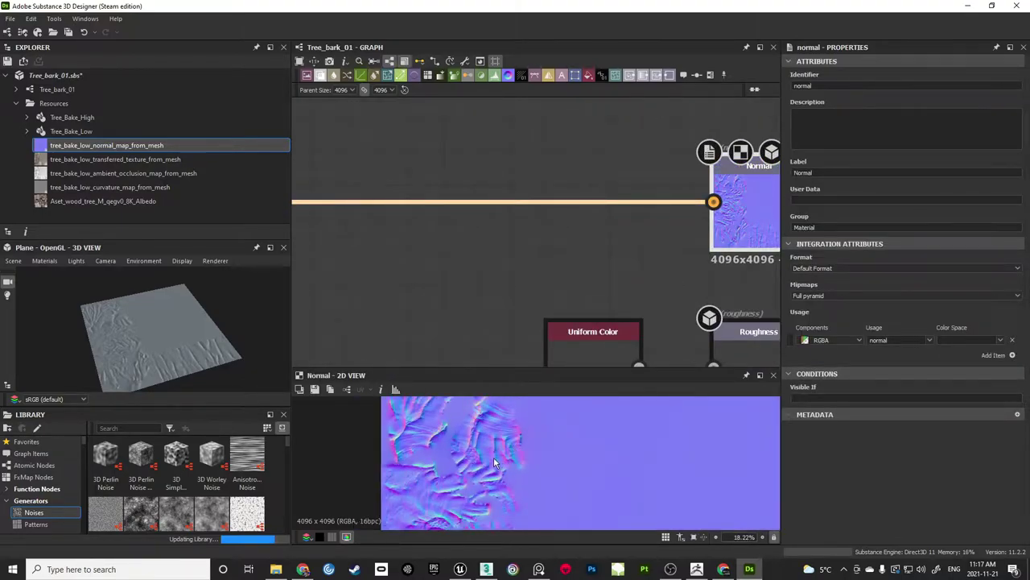
scroll(493, 457, "down", 1)
scroll(157, 326, "up", 6)
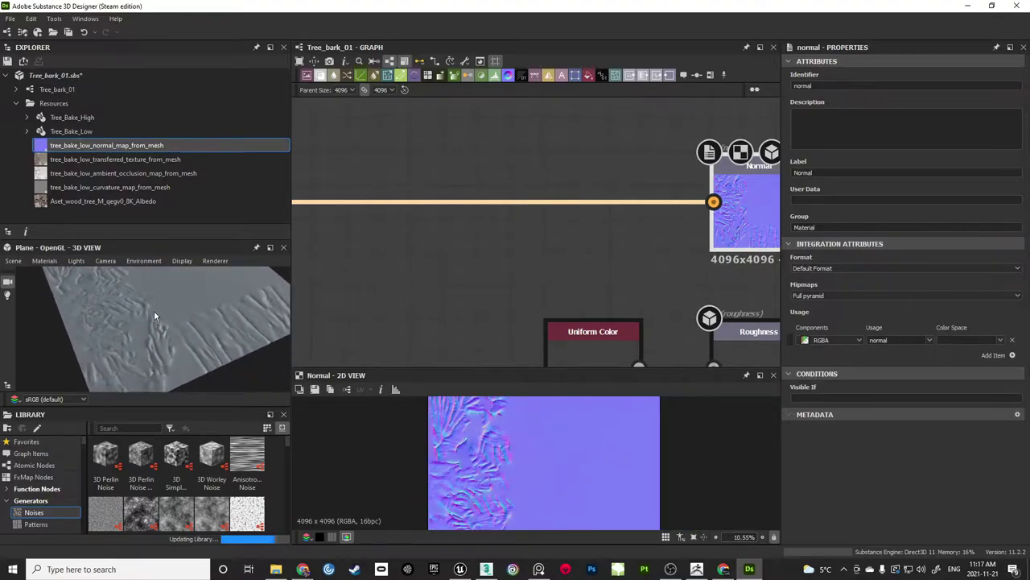
mouse_move(158, 314)
left_mouse_down()
mouse_move(200, 325)
mouse_move(164, 296)
mouse_move(201, 307)
mouse_move(200, 328)
mouse_move(151, 315)
left_mouse_up()
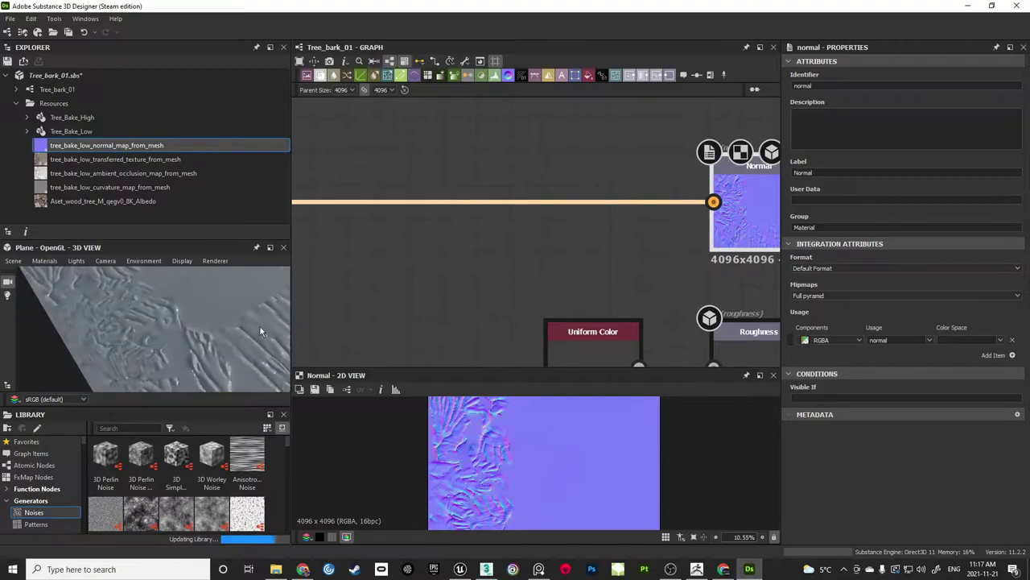
left_click_drag(259, 327, 178, 193)
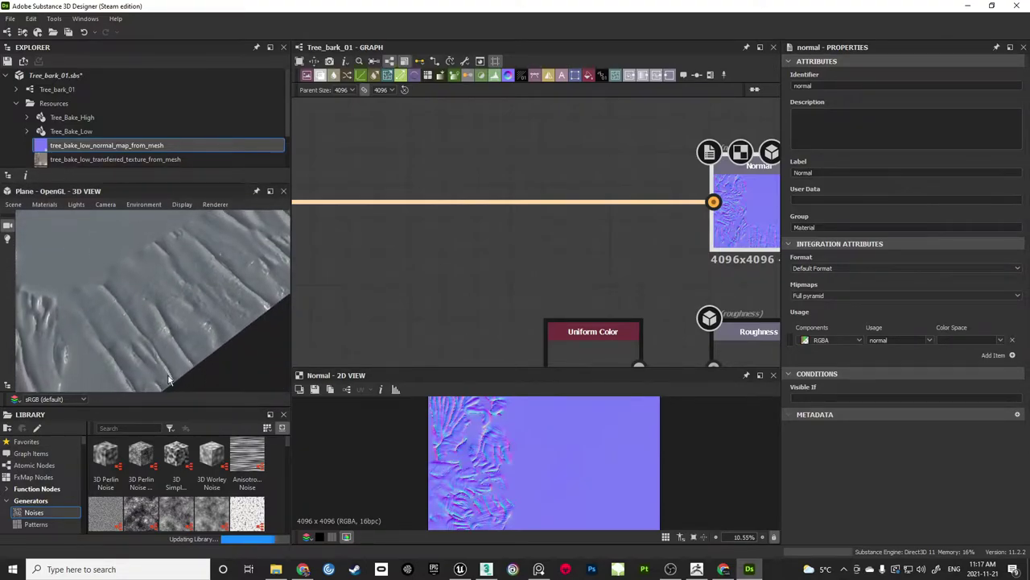
mouse_move(177, 307)
left_mouse_down()
mouse_move(165, 288)
mouse_move(165, 300)
left_mouse_up()
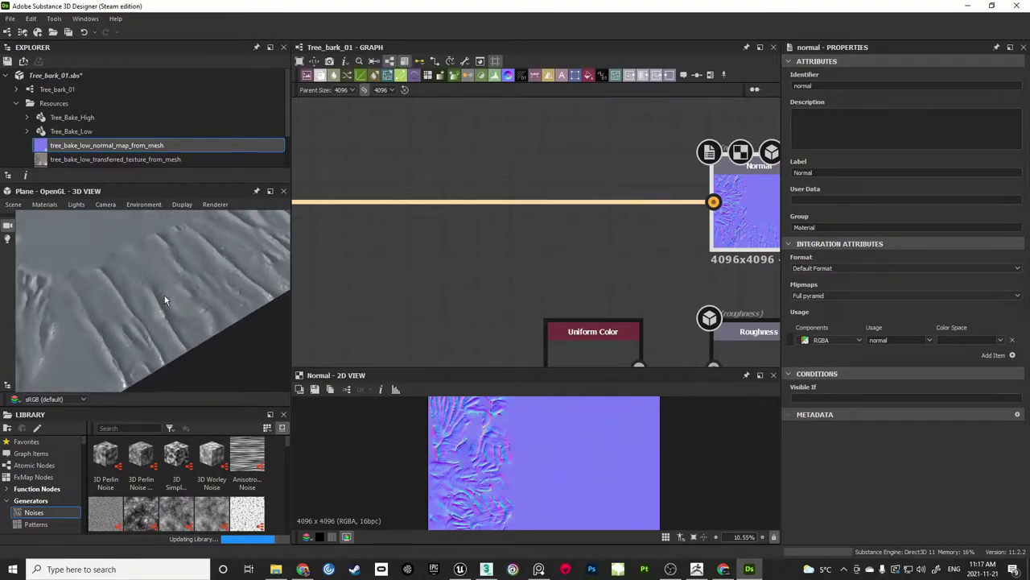
Review the normal map's Bitmap node, its parameters and its link to the Normal output in the graph
mouse_move(541, 235)
middle_mouse_down()
mouse_move(467, 243)
mouse_move(636, 250)
middle_mouse_up()
scroll(459, 251, "down", 3)
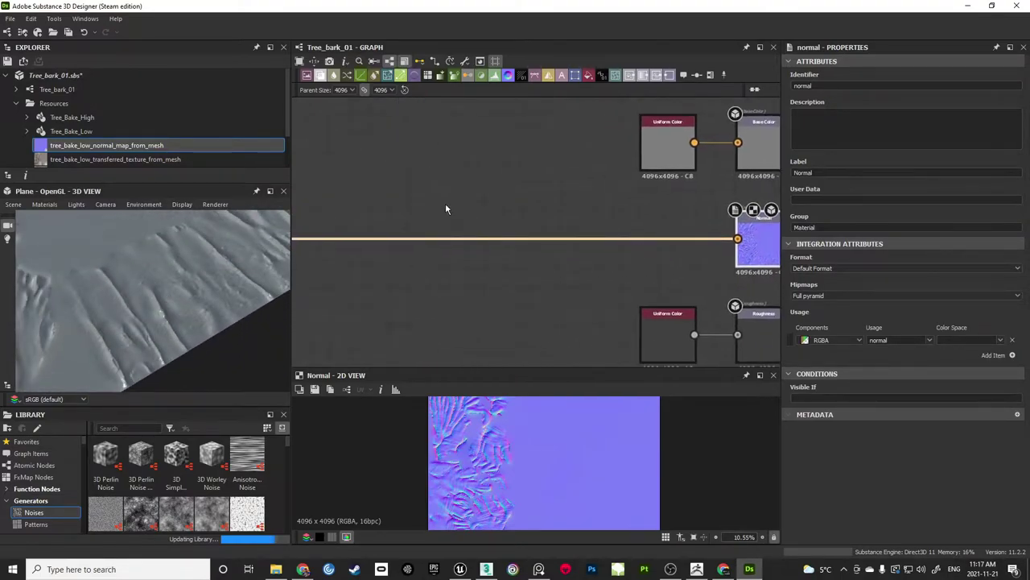
middle_click_drag(447, 207, 561, 210)
key("f")
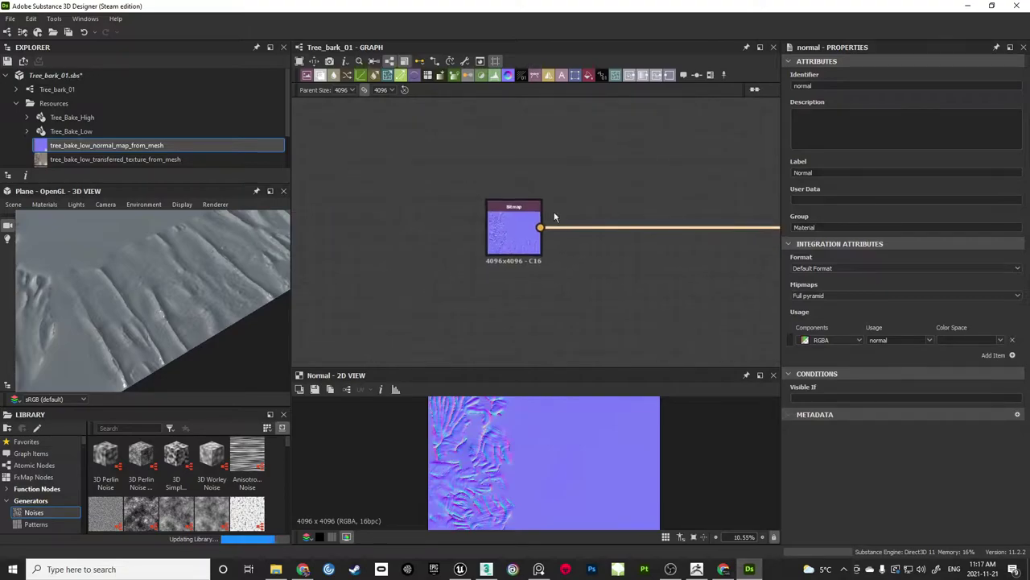
scroll(503, 231, "up", 4)
left_click(530, 224)
scroll(708, 224, "down", 2)
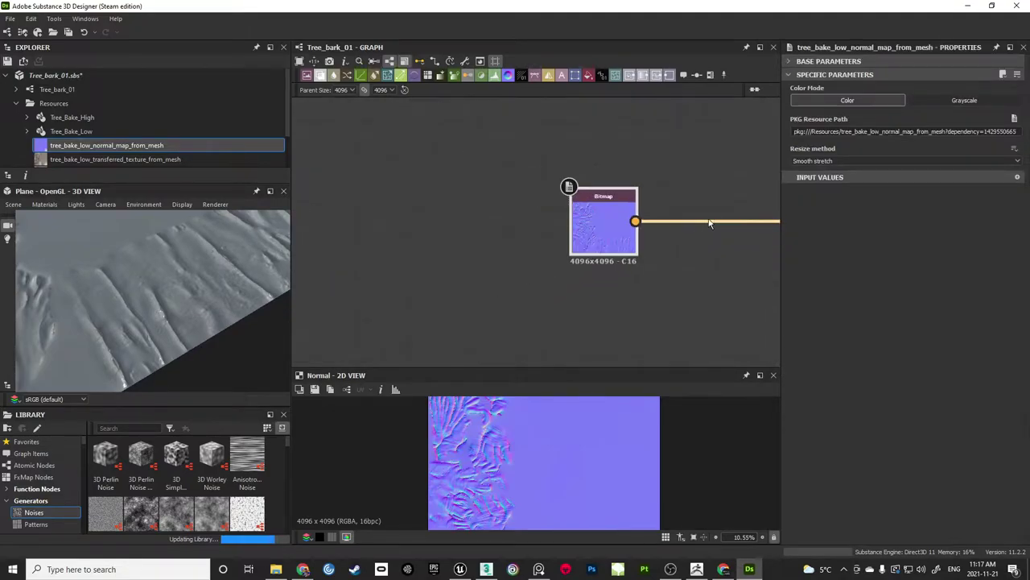
middle_click_drag(711, 193, 509, 230)
left_click(514, 228)
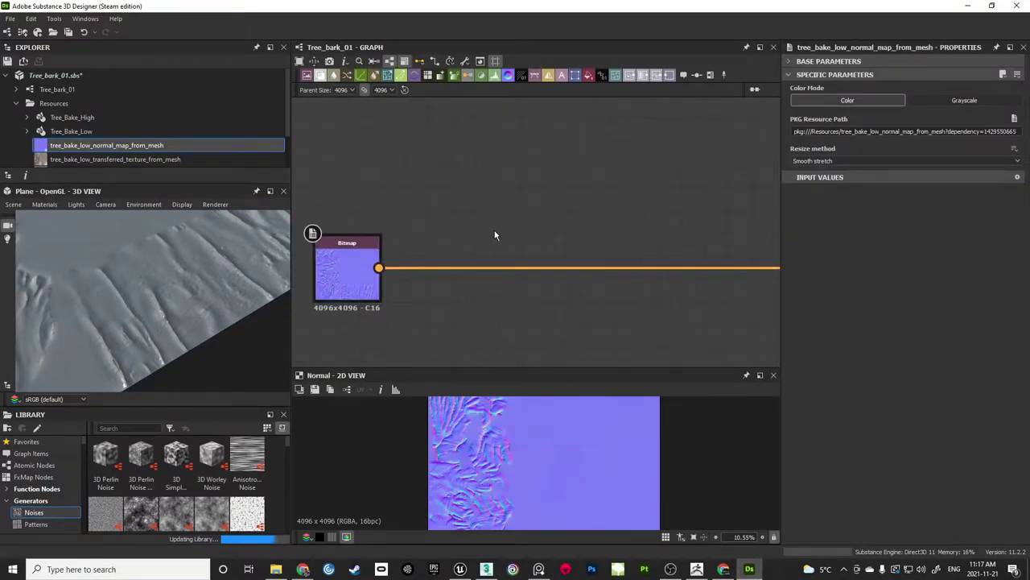
scroll(492, 234, "down", 1)
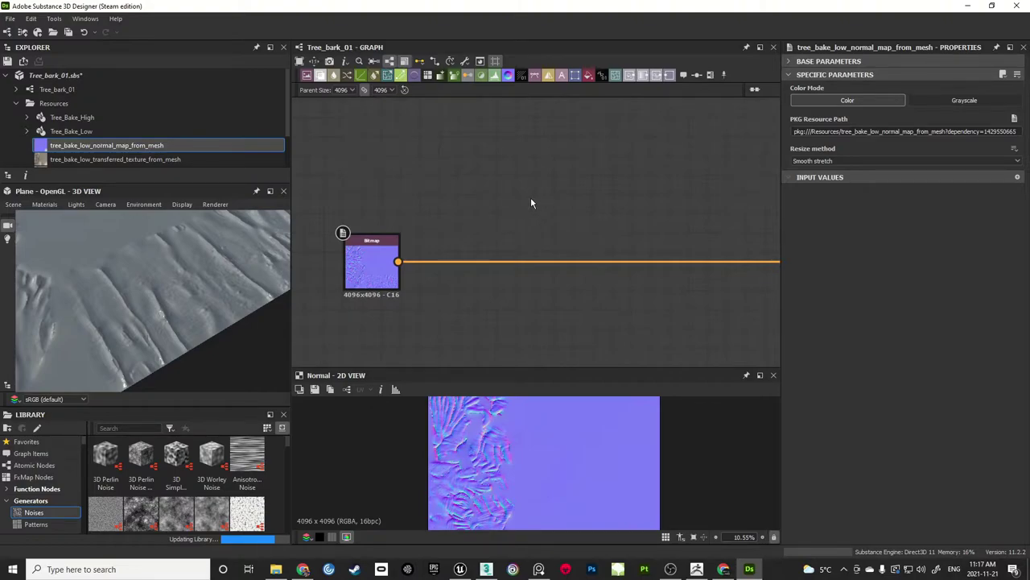
Add a Normal Invert node to the graph near the baked normal map bitmap
key("space")
type("Normal")
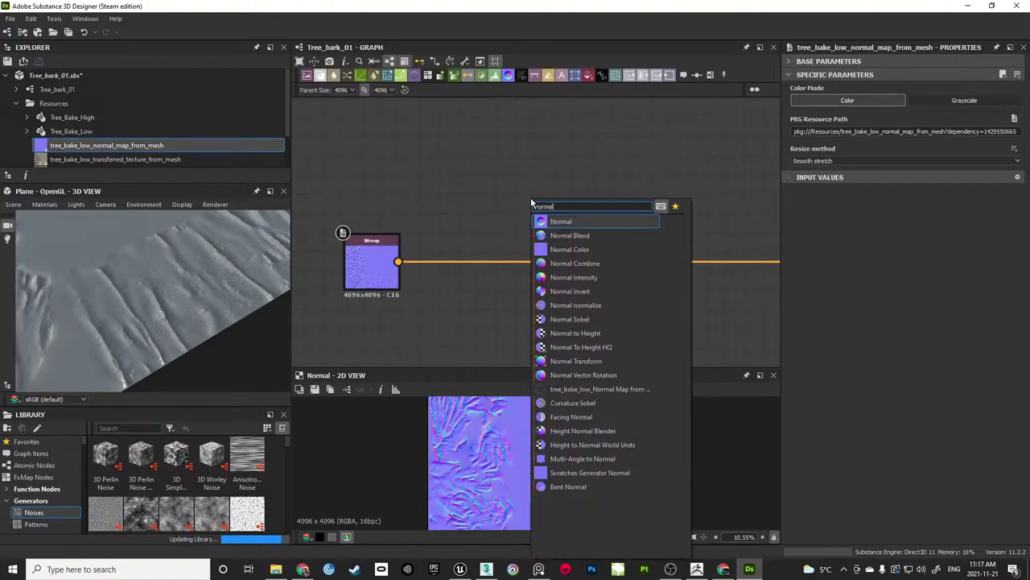
key("Down")
key("Down")
key("Down")
key("Down")
key("Down")
key("Return")
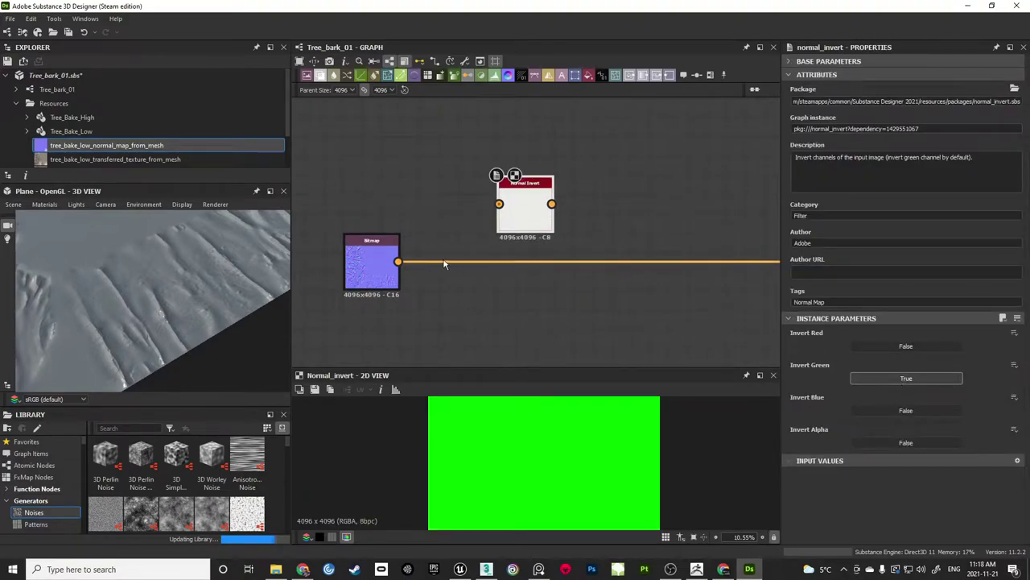
Feed the normal map bitmap into the Normal Invert node and reroute the bitmap's existing outgoing connection through that node's output
left_click_drag(397, 263, 500, 205)
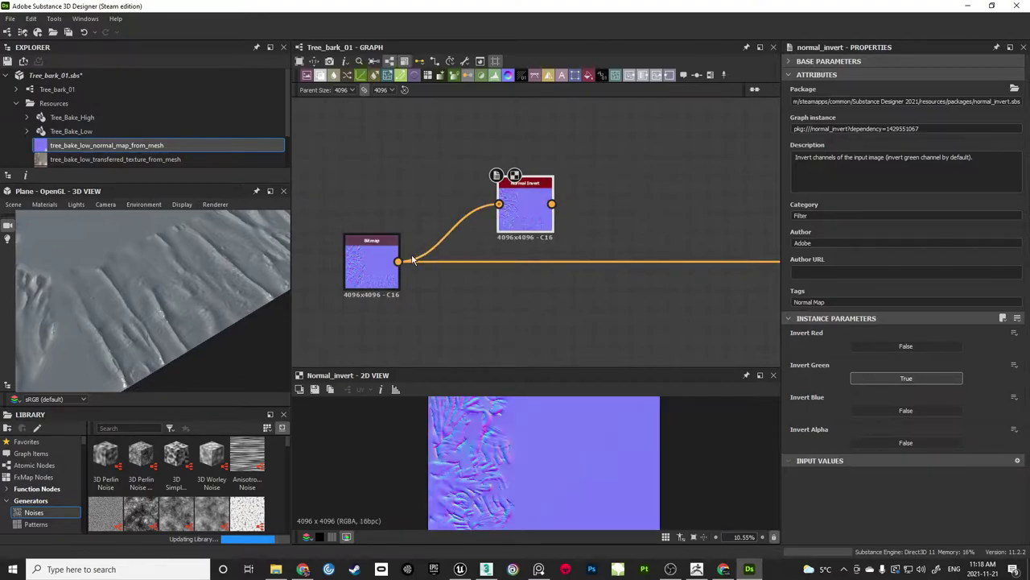
left_click_drag(400, 263, 553, 206, "shift")
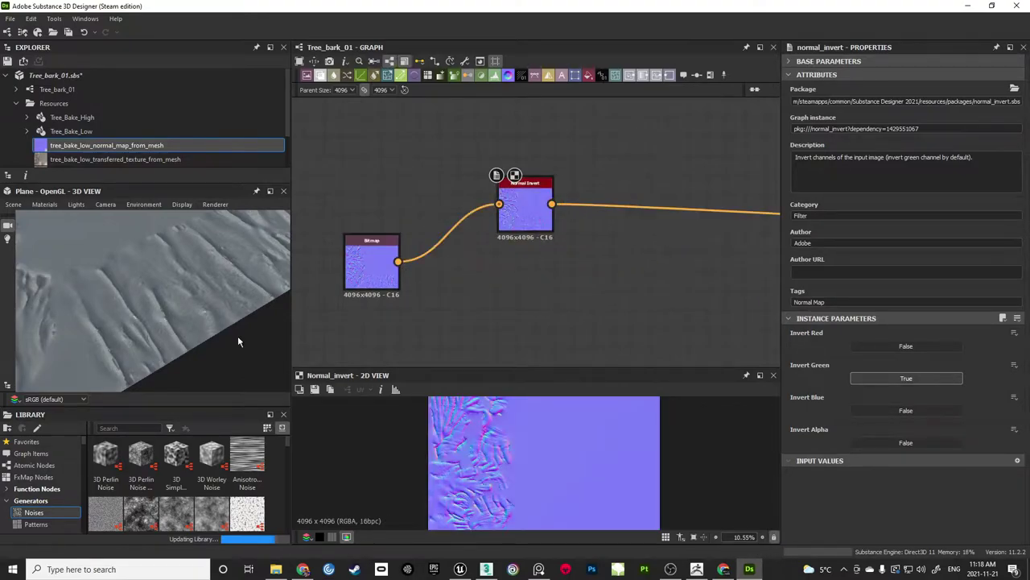
left_click_drag(166, 304, 190, 270)
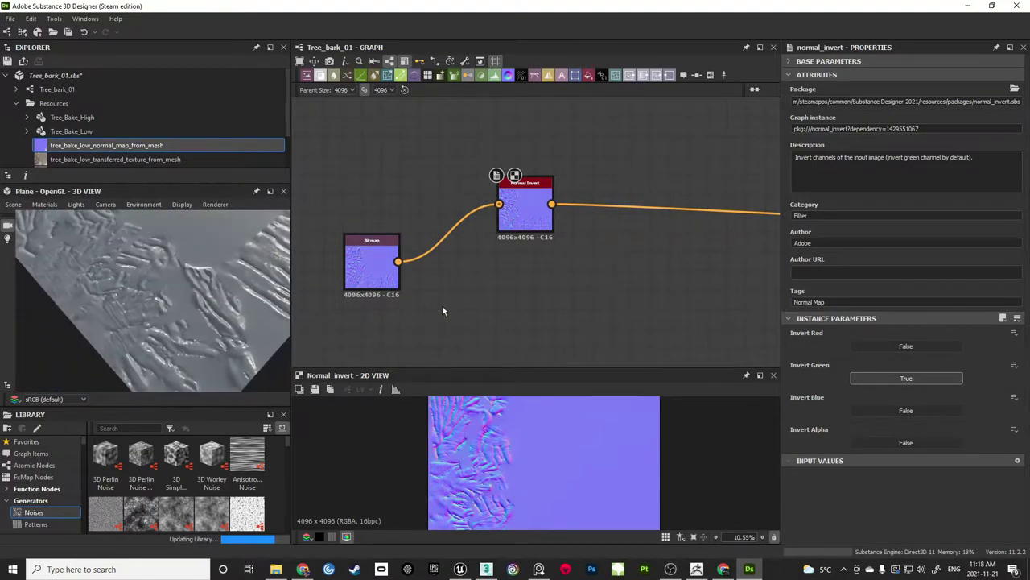
Move the Normal Invert node directly beside the normal map bitmap so the two line up
scroll(433, 205, "down", 3)
scroll(433, 205, "down", 1)
left_click_drag(460, 202, 446, 229)
middle_click_drag(432, 161, 441, 203)
scroll(441, 207, "up", 1)
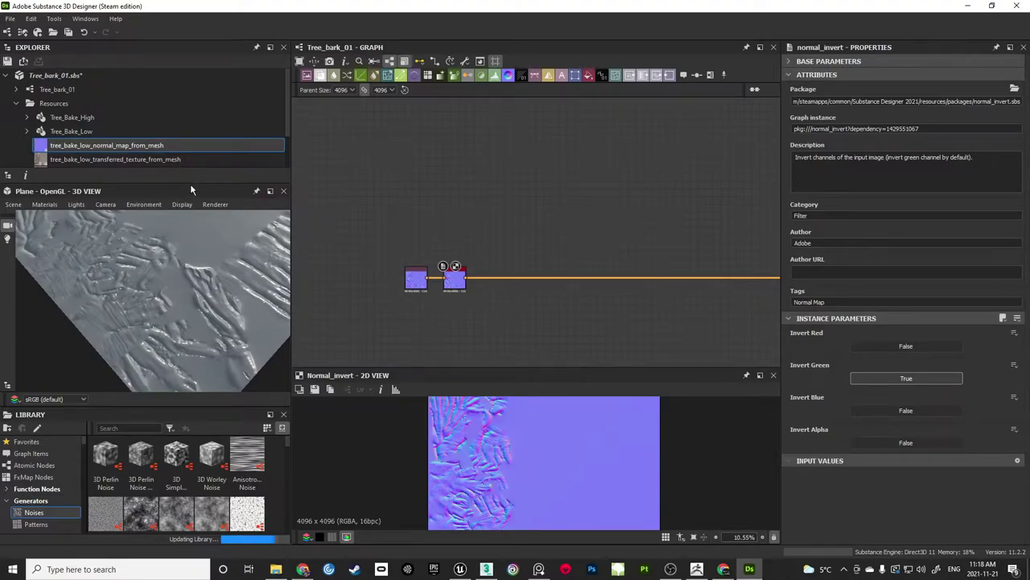
Enlarge the resource list and place tree_bake_low_transferred_texture_from_mesh in the graph as a bitmap above the normal nodes
left_click_drag(191, 189, 190, 201)
scroll(129, 133, "down", 1)
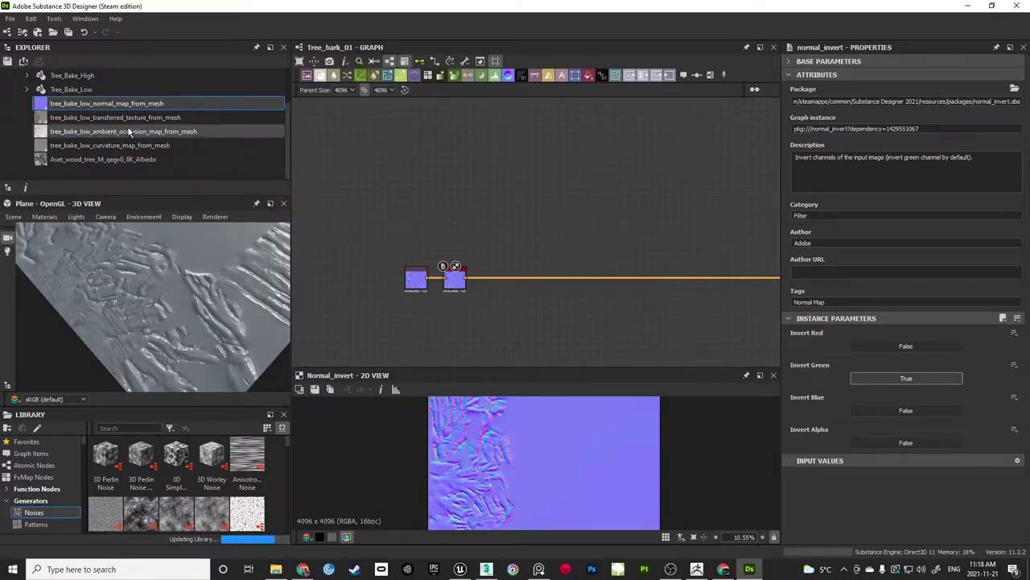
left_click_drag(96, 120, 409, 203)
double_click(470, 179)
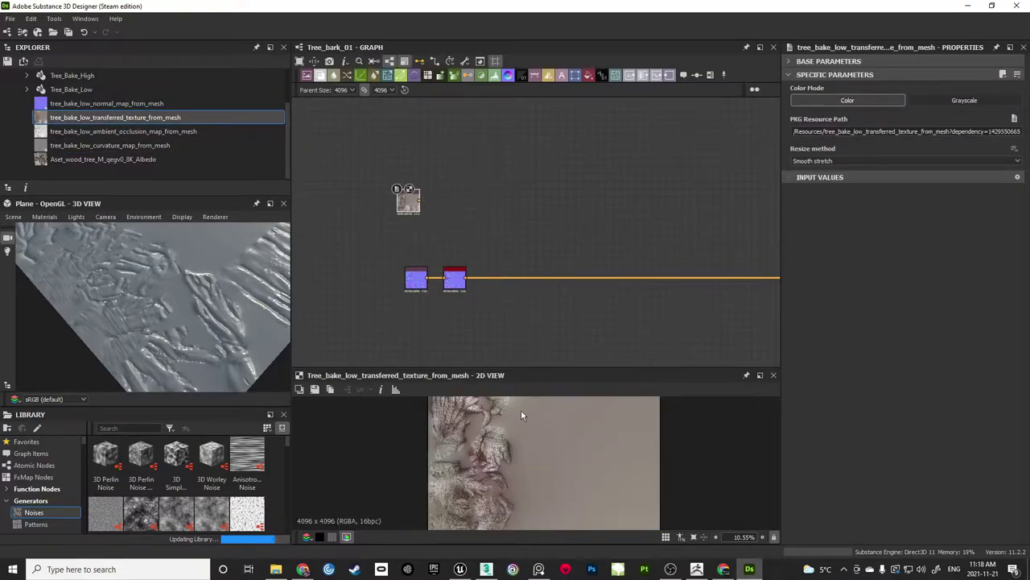
Examine the transferred bark texture in an enlarged 2D view, checking close-up detail and the overall layout
scroll(520, 415, "up", 5)
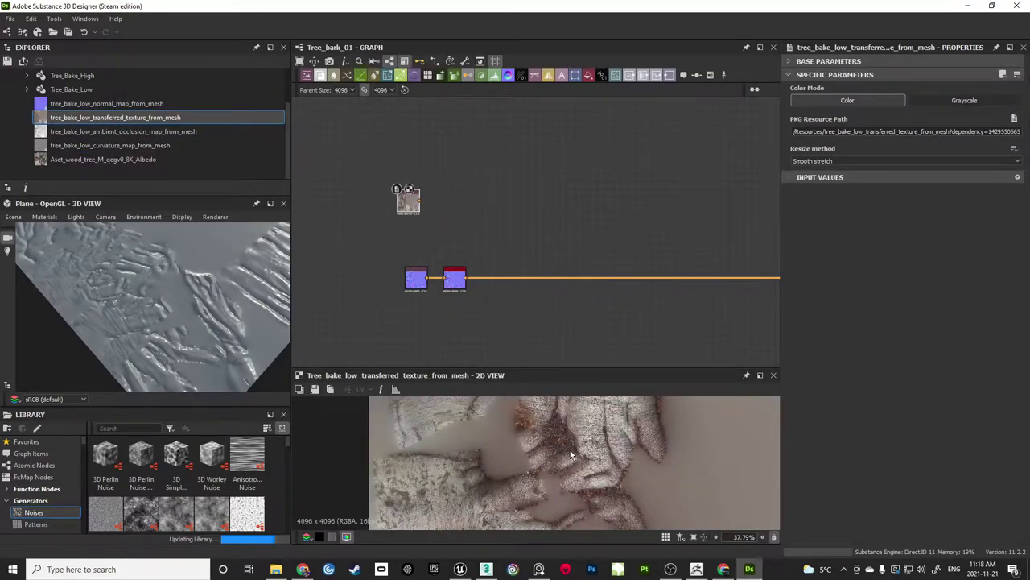
scroll(572, 456, "down", 6)
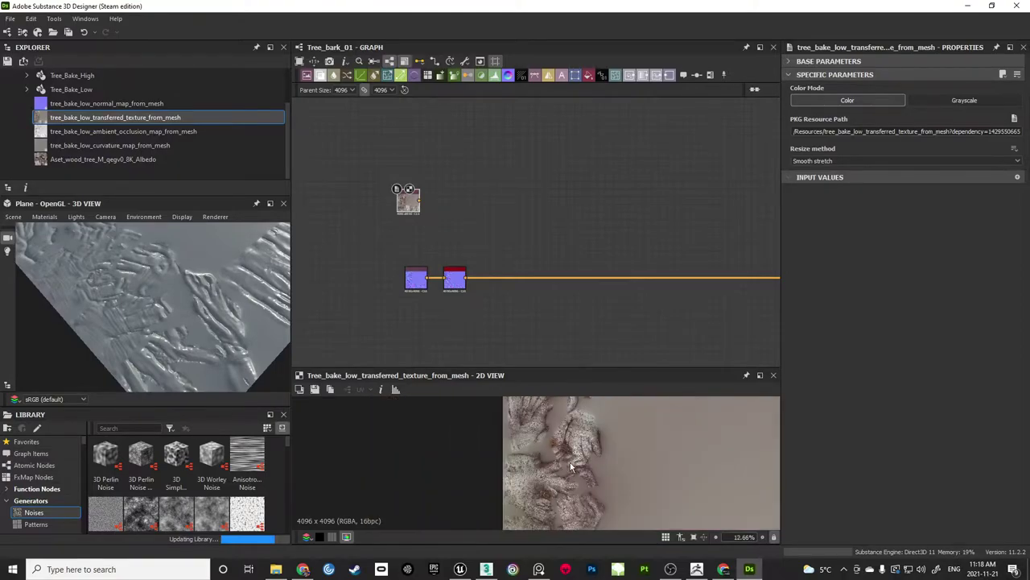
middle_click_drag(560, 499, 576, 455)
scroll(576, 456, "up", 7)
middle_click_drag(626, 432, 590, 511)
scroll(569, 464, "down", 7)
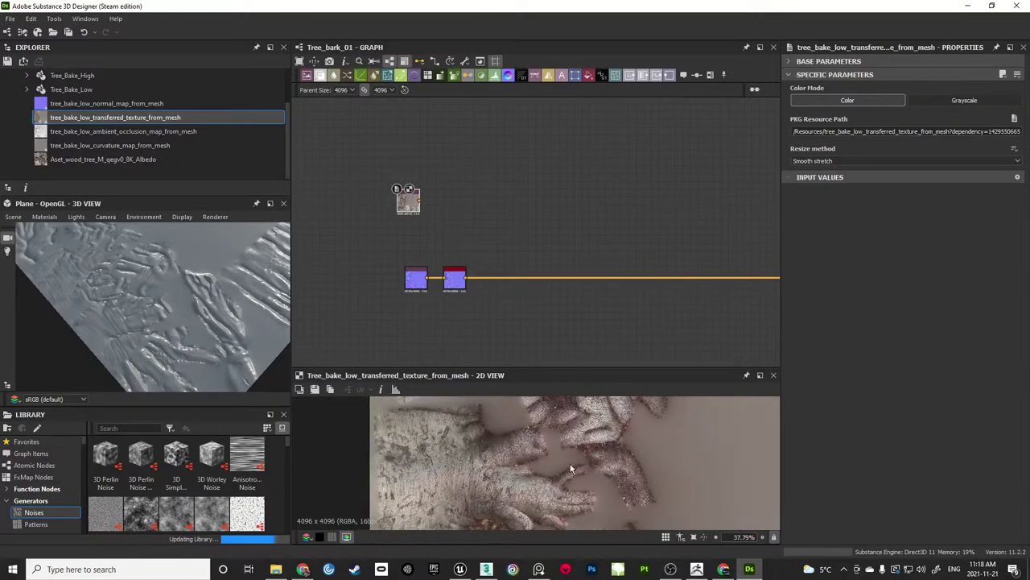
scroll(561, 475, "up", 5)
scroll(562, 475, "up", 2)
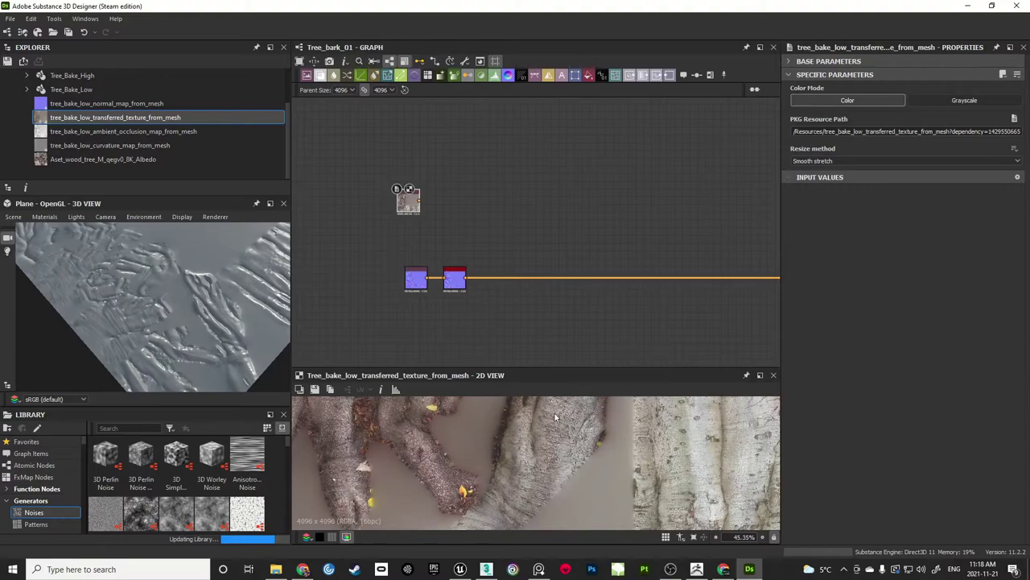
middle_click_drag(544, 335, 576, 467)
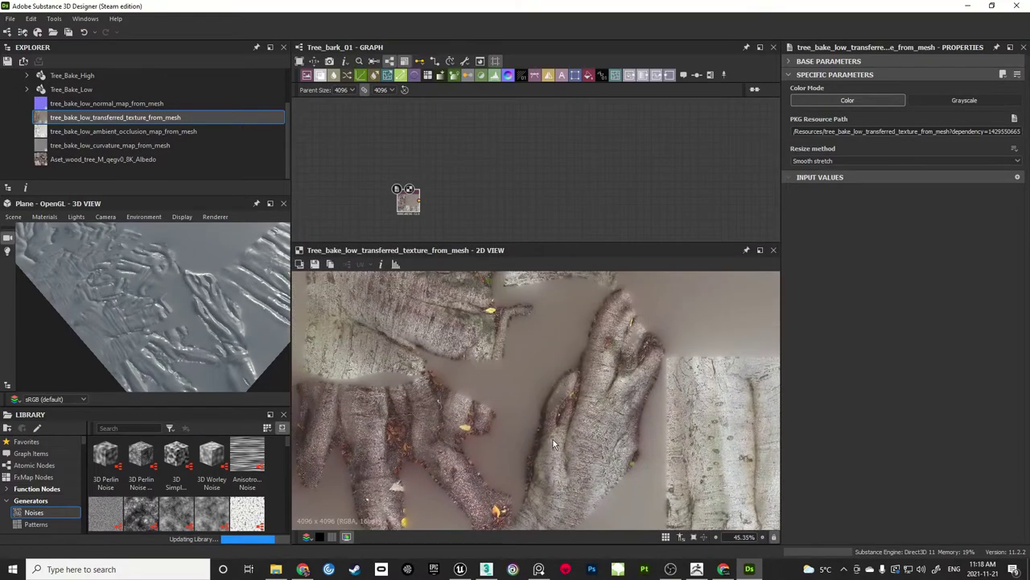
middle_click_drag(363, 330, 519, 521)
scroll(546, 437, "up", 2)
middle_click_drag(588, 437, 530, 356)
scroll(530, 356, "up", 3)
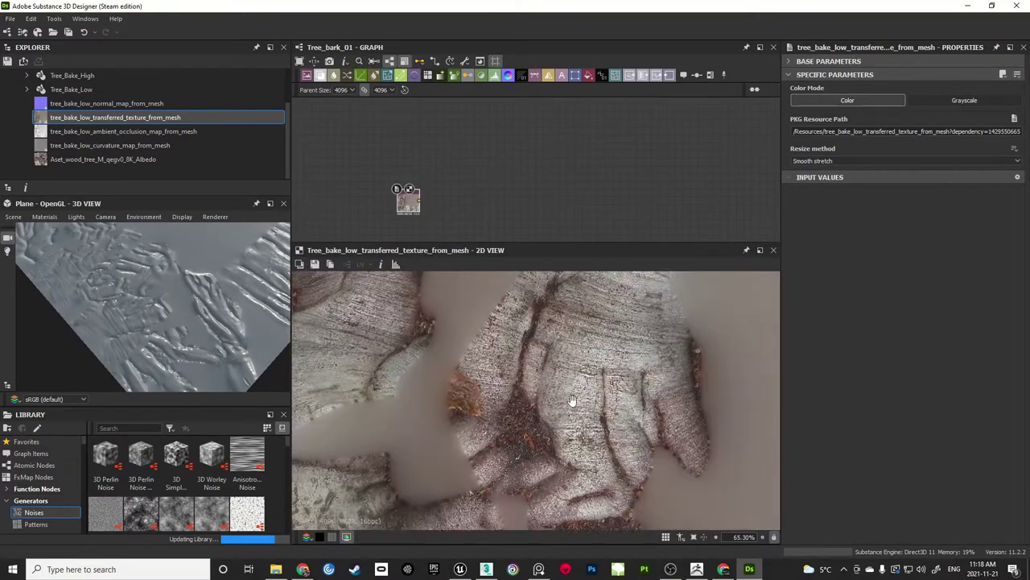
scroll(523, 398, "up", 3)
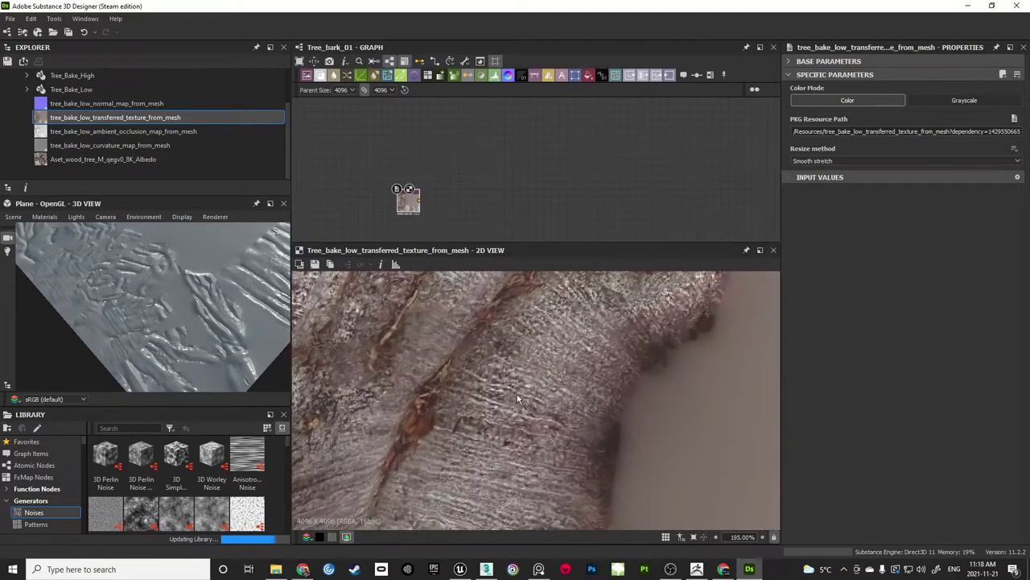
scroll(522, 398, "down", 14)
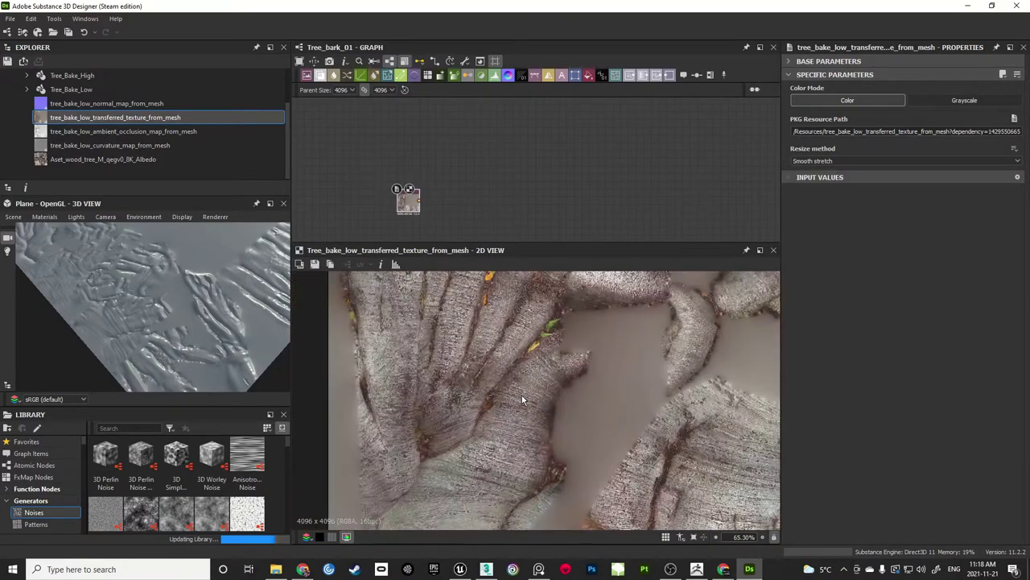
middle_click_drag(548, 384, 562, 418)
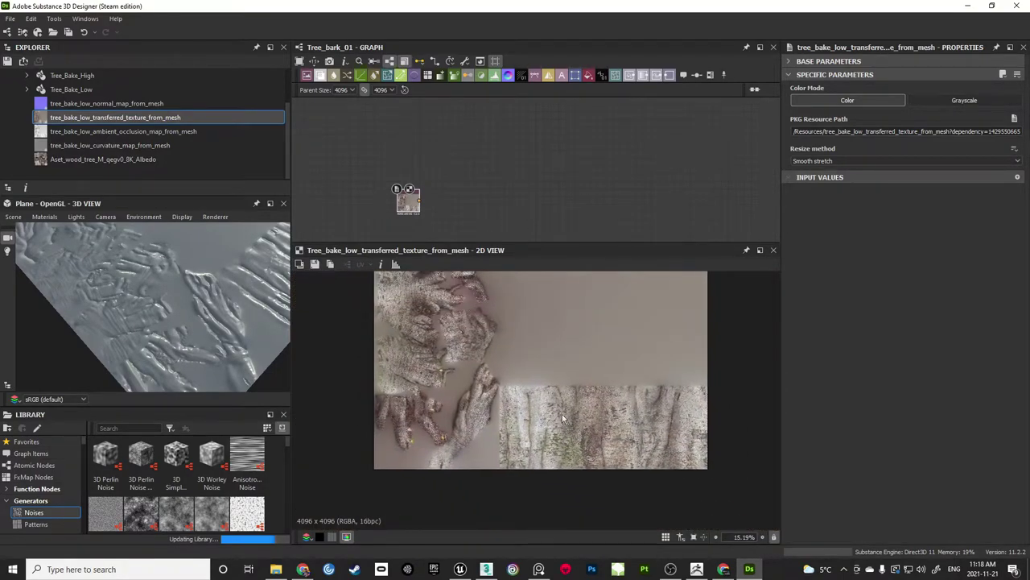
Place tree_bake_low_ambient_occlusion_map_from_mesh in the graph below the normal nodes and inspect the map's detail
middle_click_drag(459, 161, 469, 138)
scroll(475, 111, "down", 2)
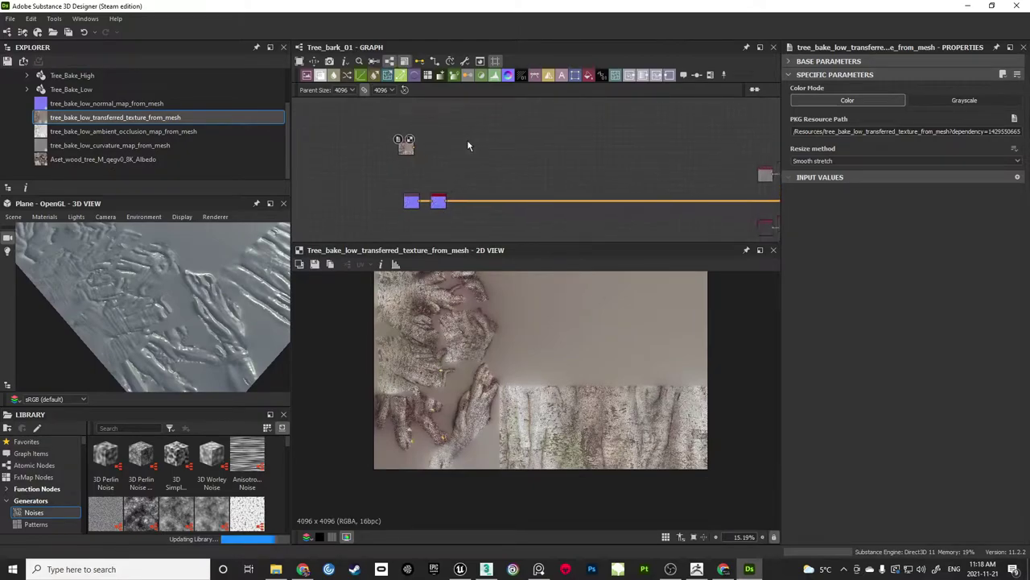
left_click_drag(161, 131, 420, 237)
middle_click_drag(406, 257, 403, 200)
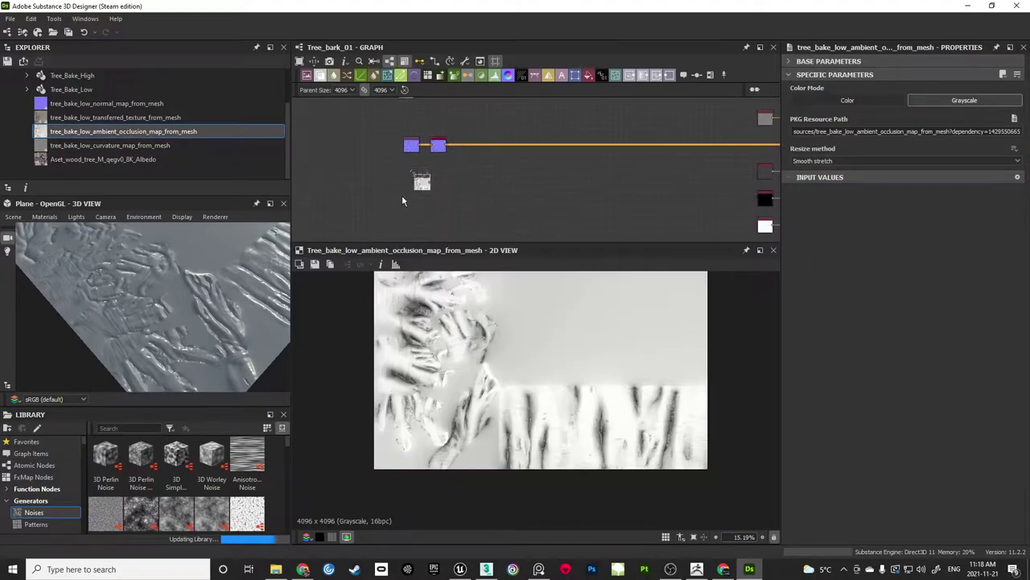
left_click_drag(423, 185, 400, 184)
scroll(515, 384, "up", 8)
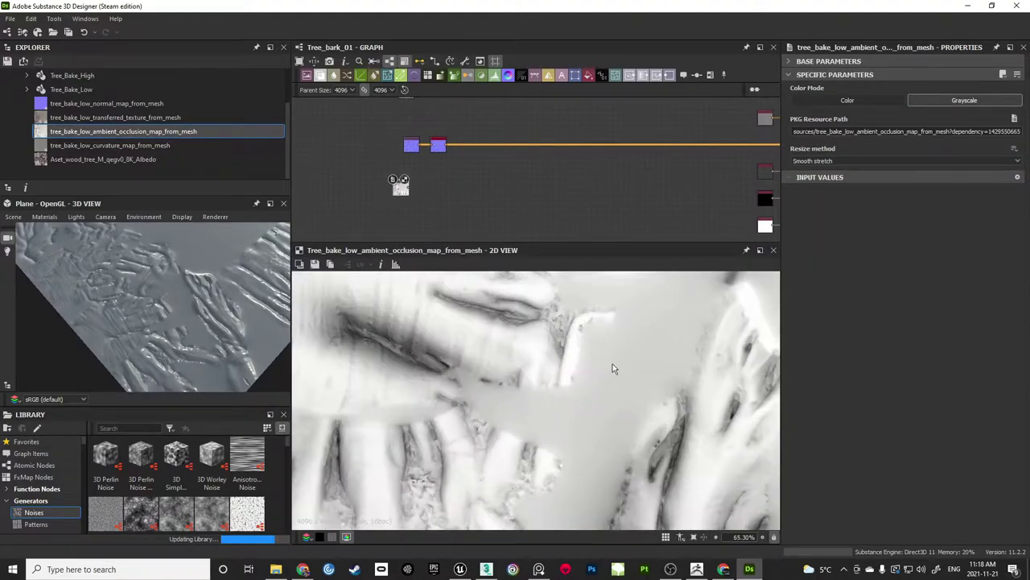
scroll(568, 354, "down", 3)
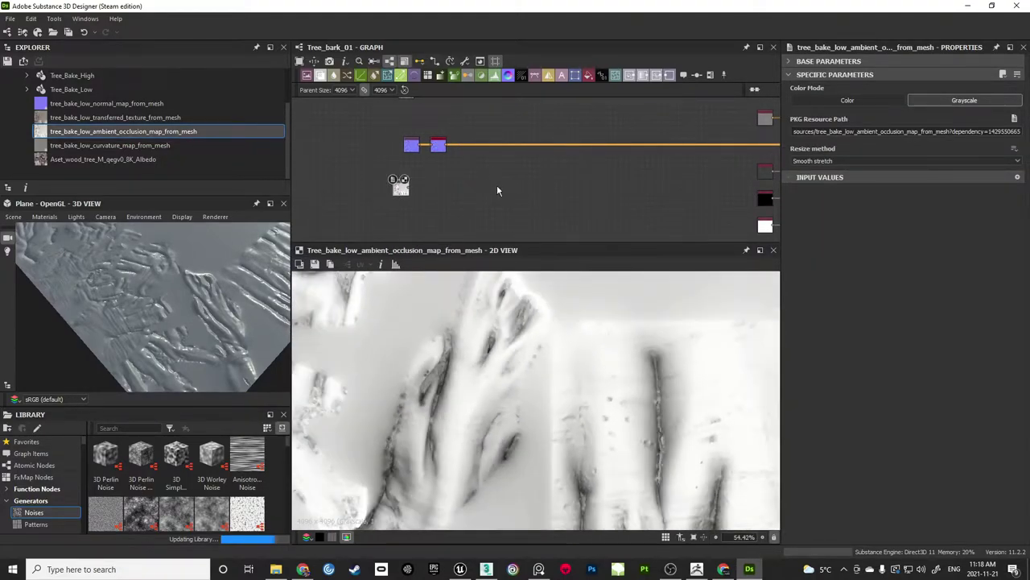
Place tree_bake_low_curvature_map_from_mesh in the graph below the ambient occlusion bitmap and inspect the map's detail
left_click(138, 147)
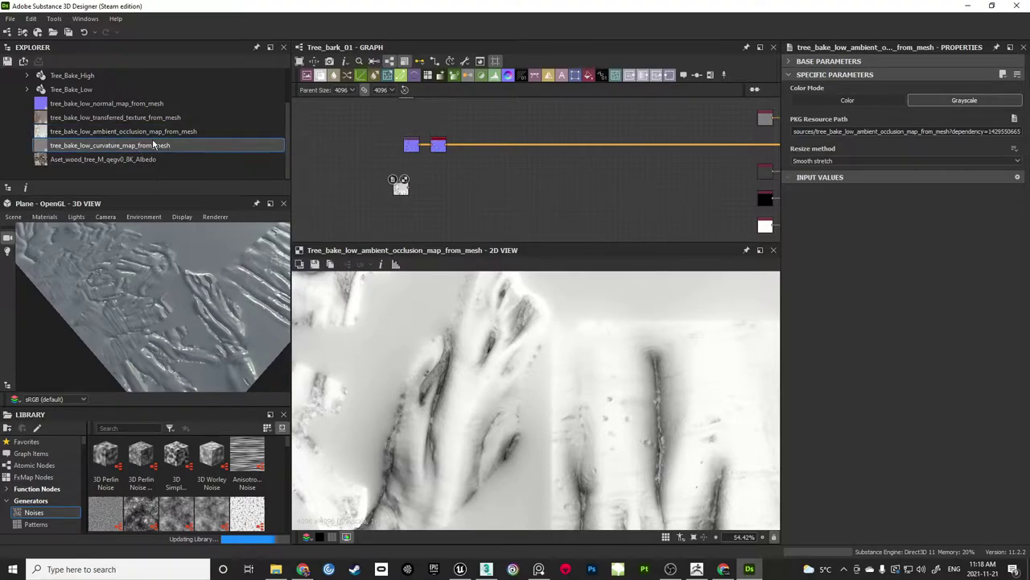
left_click_drag(145, 147, 419, 226)
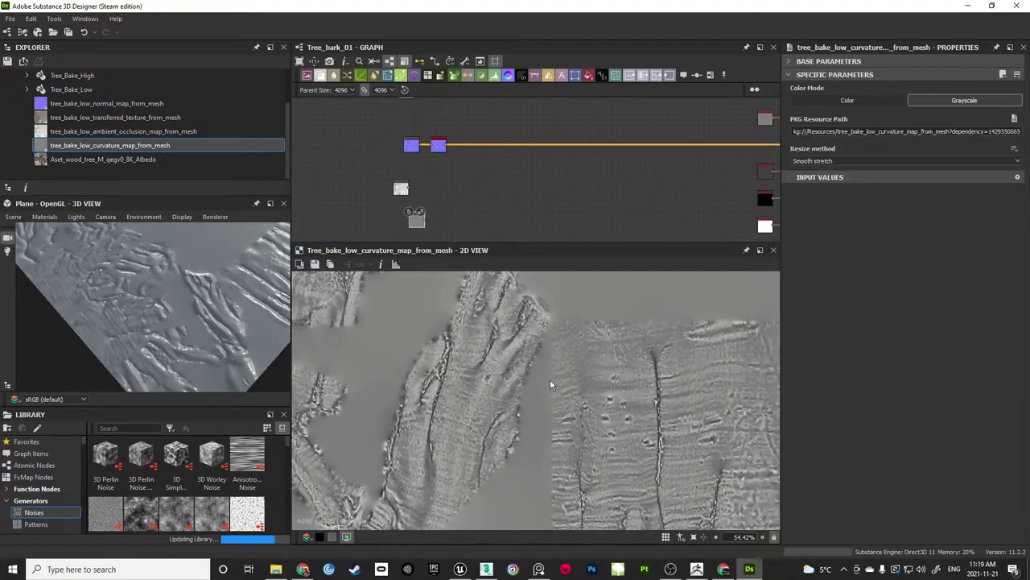
scroll(552, 386, "down", 3)
middle_click_drag(492, 373, 487, 503)
scroll(496, 394, "up", 2)
scroll(502, 381, "down", 3)
Move the curvature bitmap off to the left of the other nodes and the ambient occlusion bitmap further below the normal nodes
middle_click_drag(418, 223, 488, 213)
left_click_drag(488, 213, 358, 169)
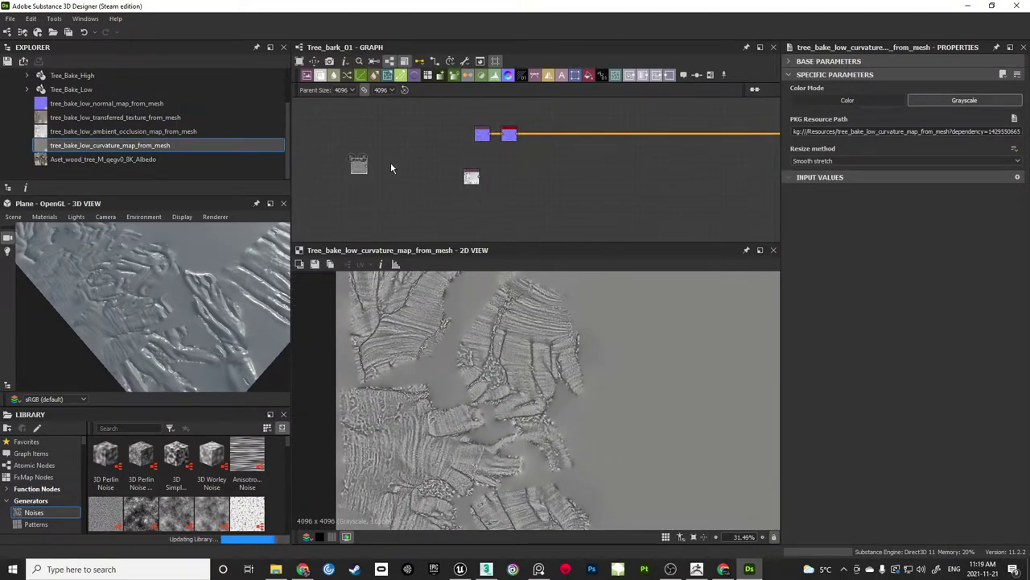
middle_click_drag(422, 124, 424, 221)
scroll(423, 220, "up", 1)
middle_click_drag(540, 198, 506, 121)
left_click_drag(460, 184, 467, 200)
scroll(488, 203, "up", 2)
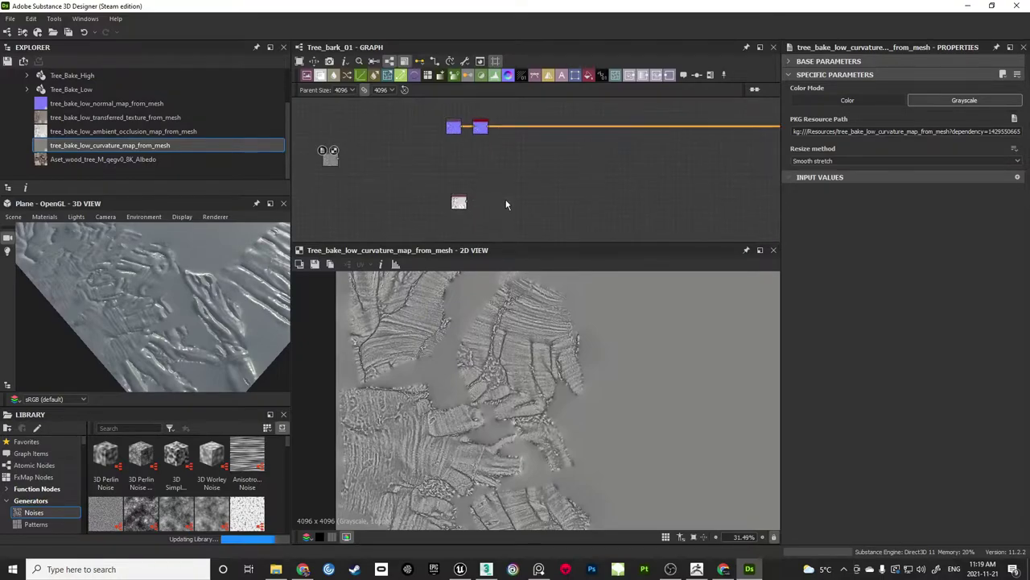
Preview the ambient occlusion bitmap in the 2D view and examine its shading up close
scroll(506, 193, "up", 5)
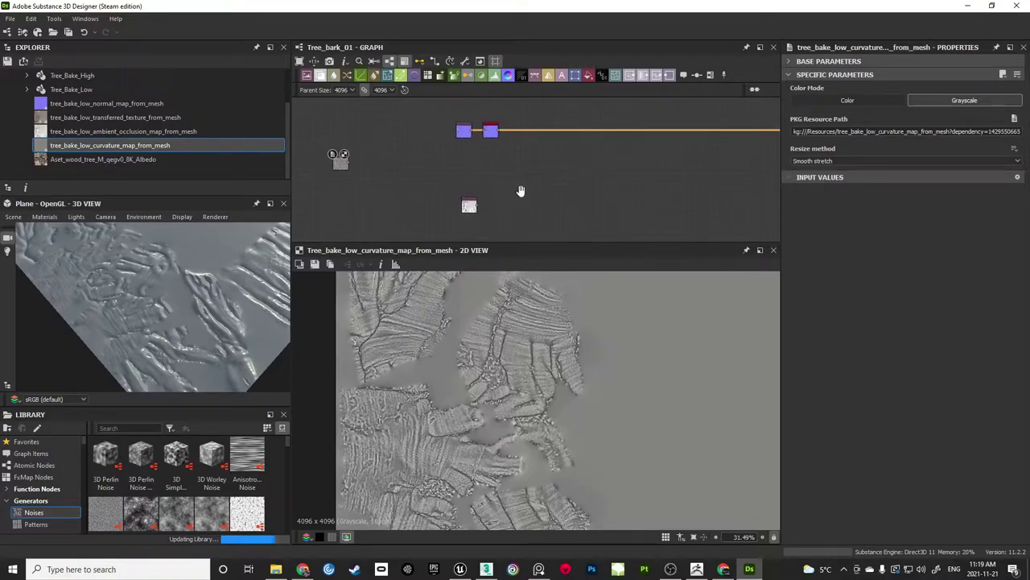
middle_click_drag(525, 153, 512, 166)
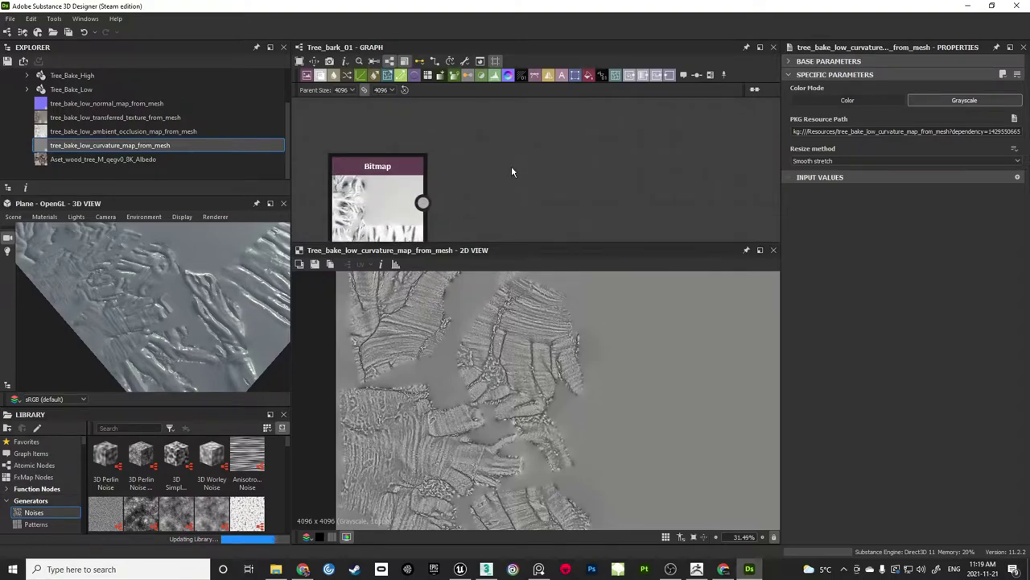
scroll(508, 165, "down", 1)
double_click(402, 204)
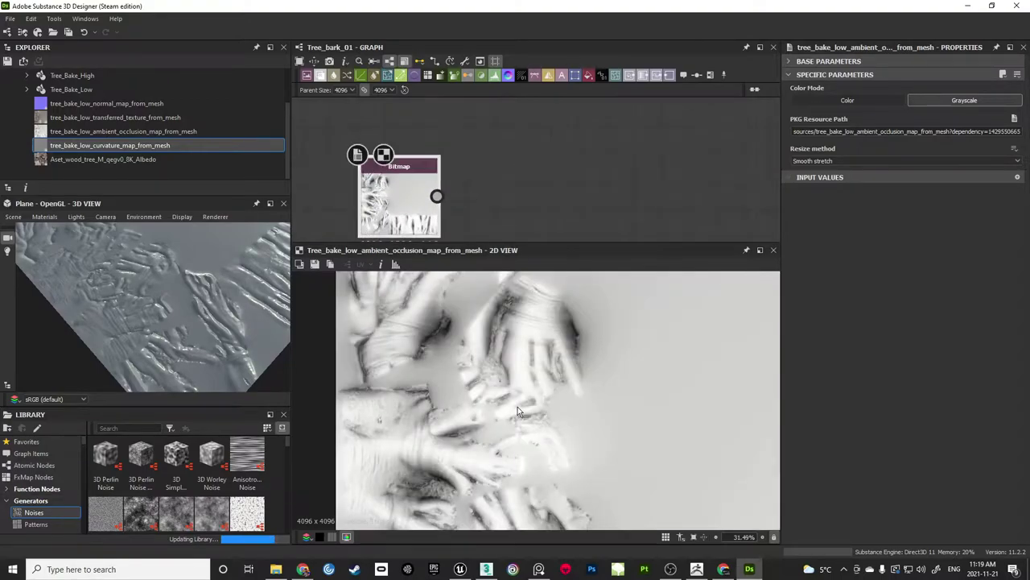
scroll(518, 407, "up", 4)
scroll(494, 419, "down", 2)
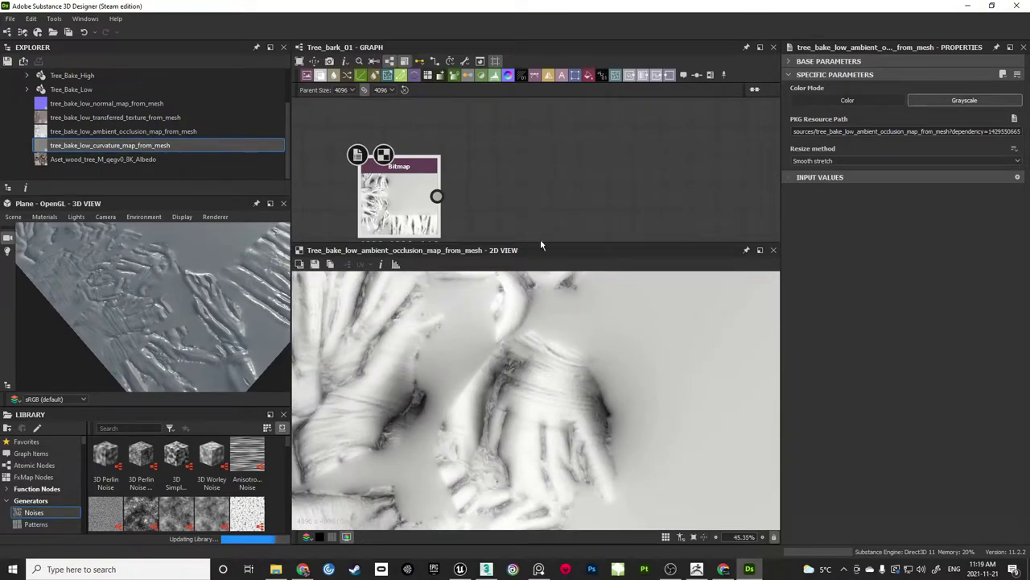
Add a Normal To Height HQ node beside the ambient occlusion bitmap
scroll(478, 165, "down", 3)
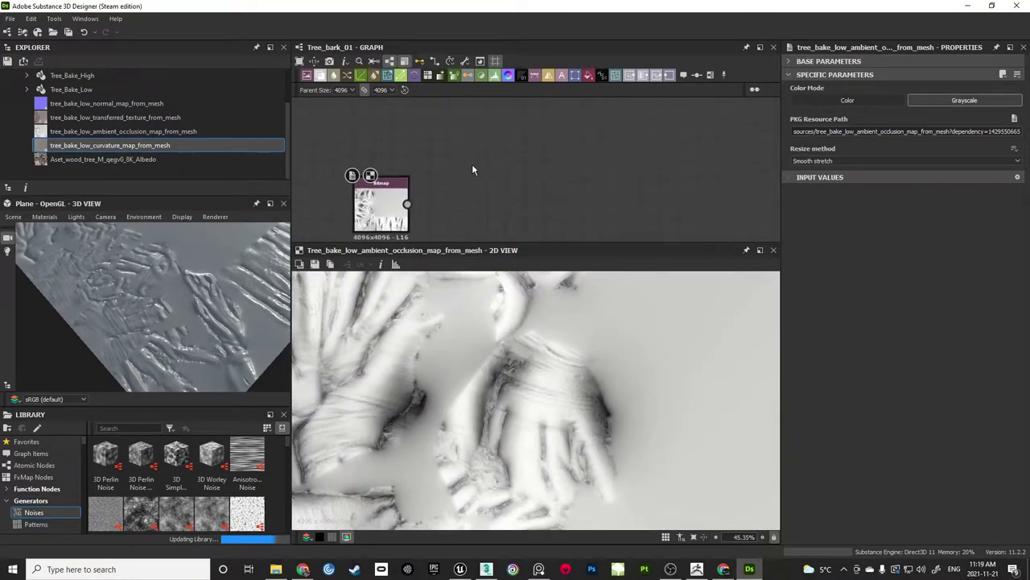
key("space")
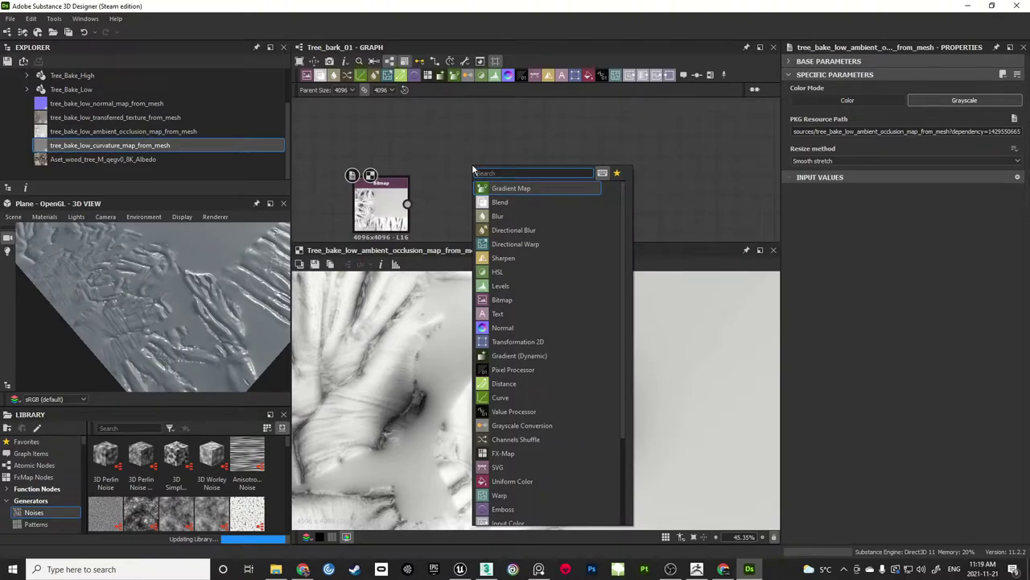
type("normal")
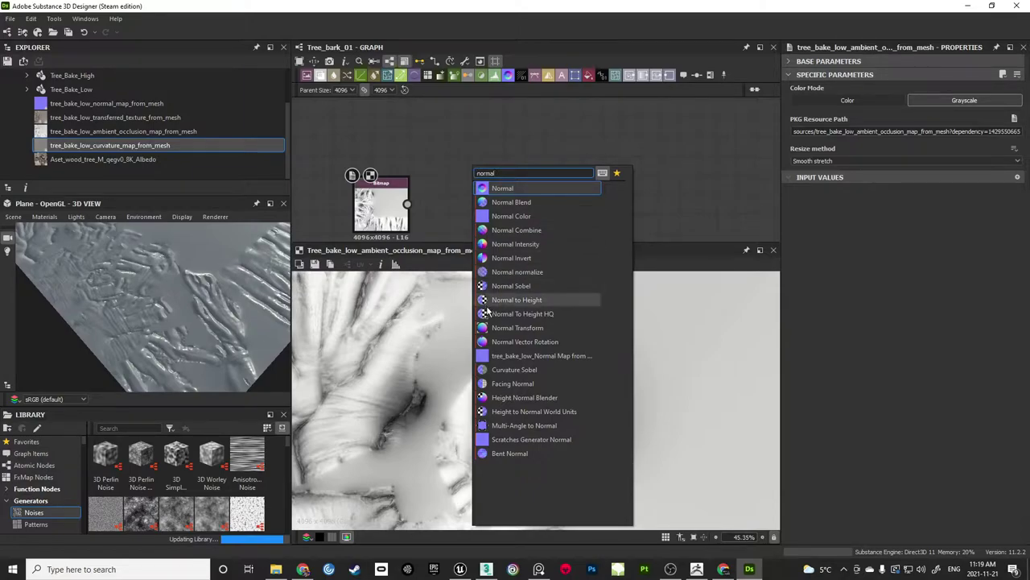
left_click(548, 313)
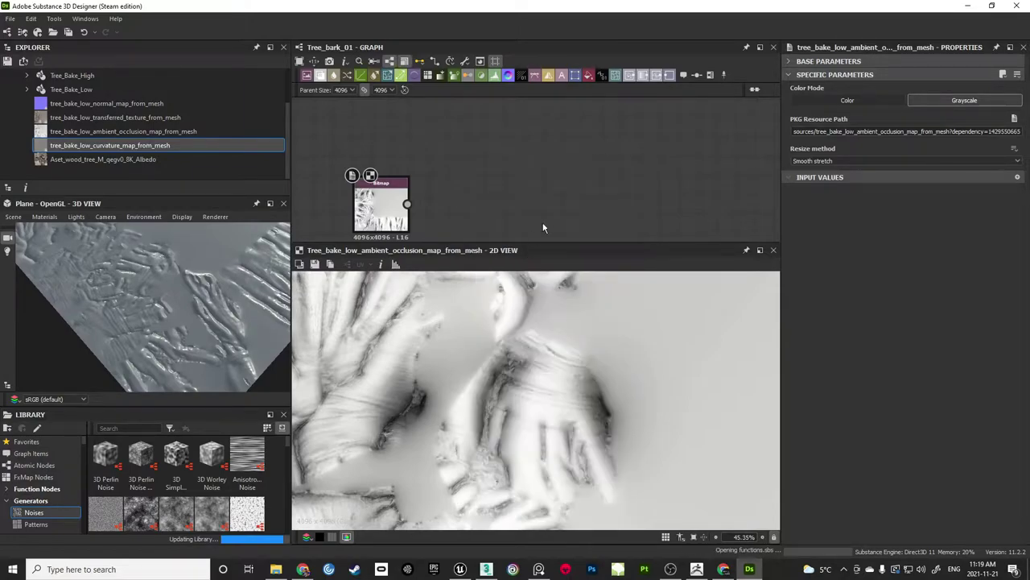
Add an Ambient Occlusion (HBAO) node and feed it the height output of the Normal To Height HQ node
key("space")
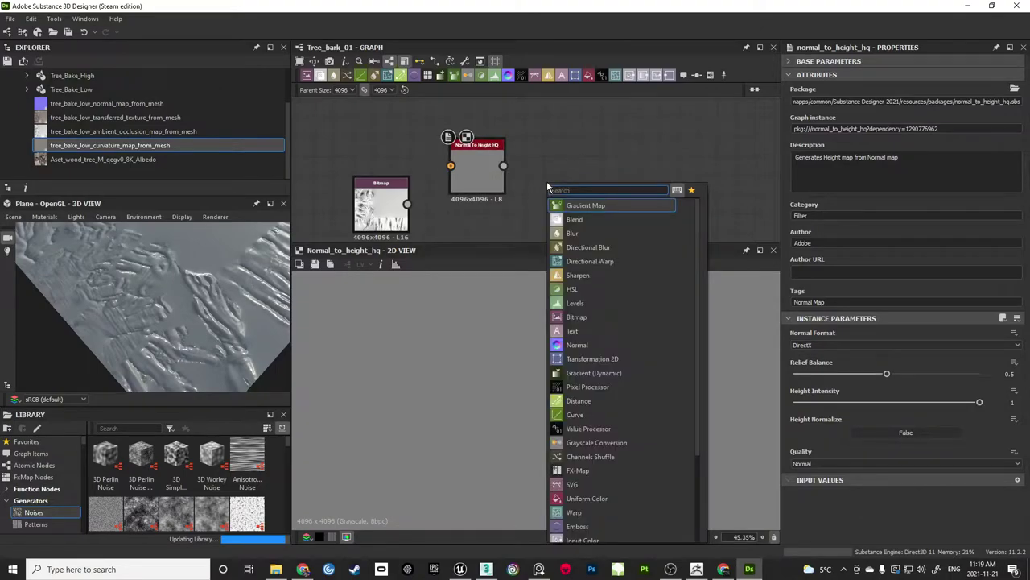
type("hba")
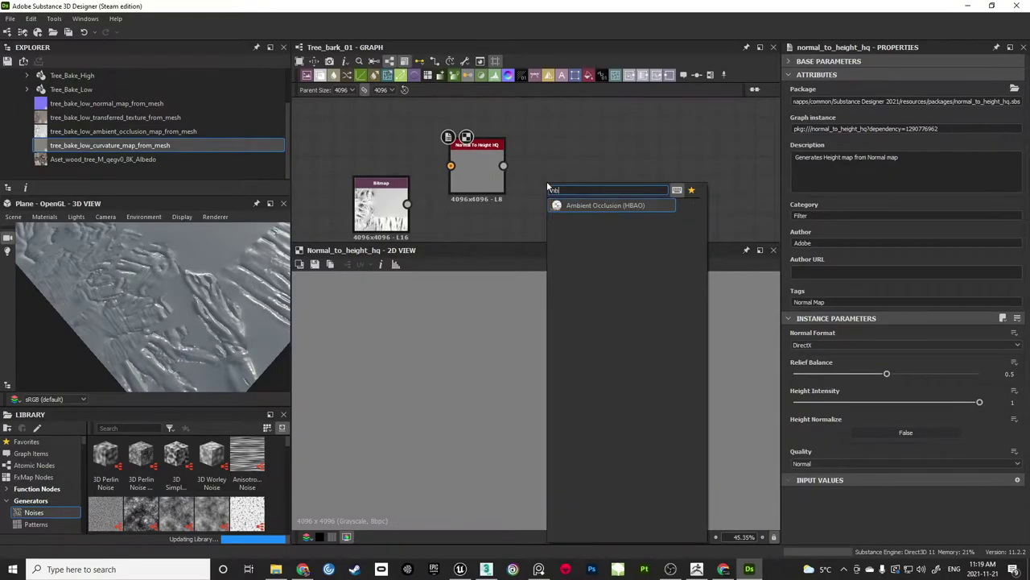
left_click(634, 205)
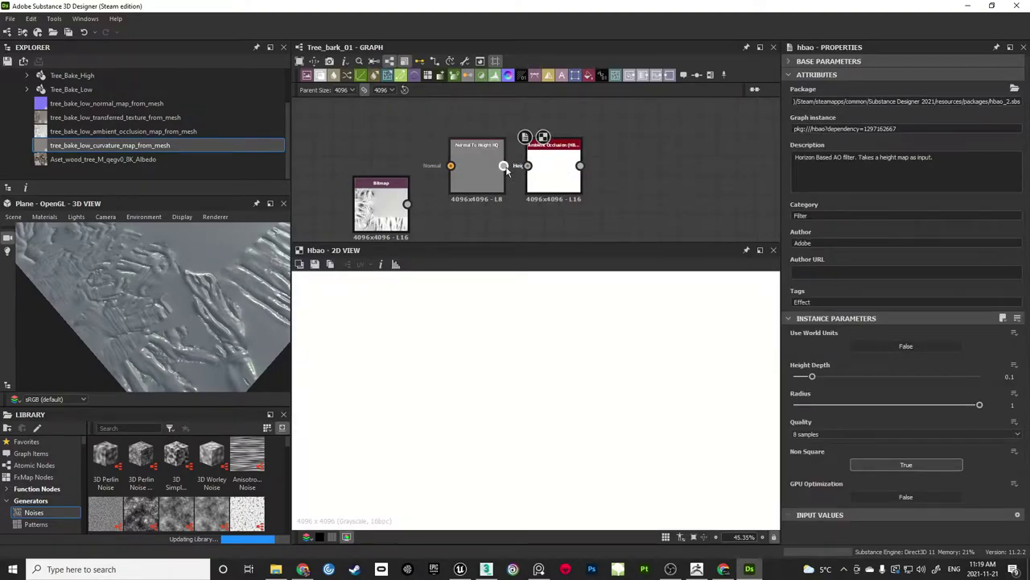
left_click_drag(504, 166, 527, 166)
Move the height and HBAO nodes closer to the normal nodes and connect the corrected normal output to Normal To Height HQ
left_click_drag(407, 204, 424, 160)
scroll(413, 128, "down", 3)
middle_click_drag(419, 121, 478, 150)
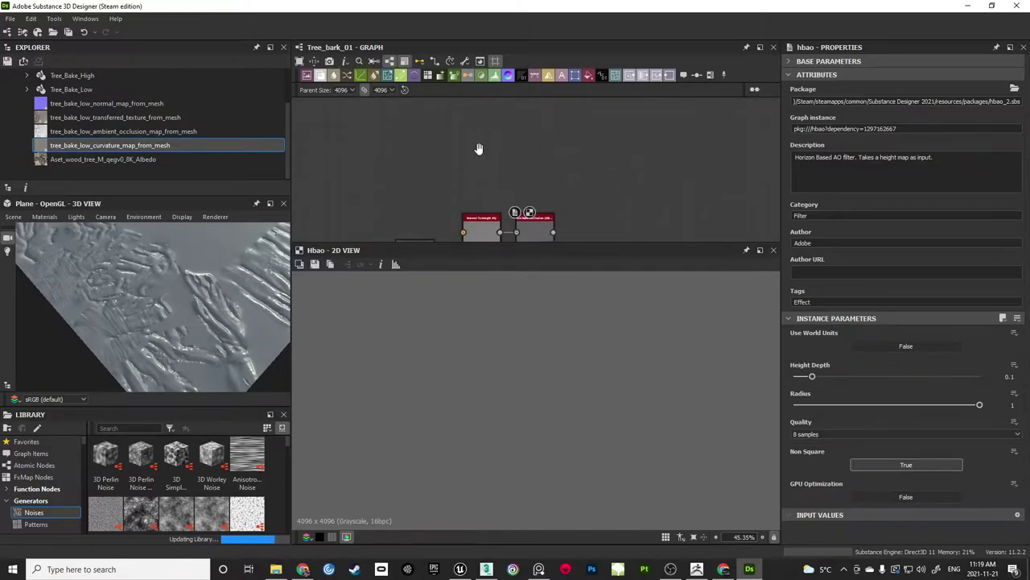
left_click_drag(474, 191, 527, 233)
left_click_drag(525, 231, 551, 177)
left_click(511, 174)
middle_click_drag(506, 125, 524, 174)
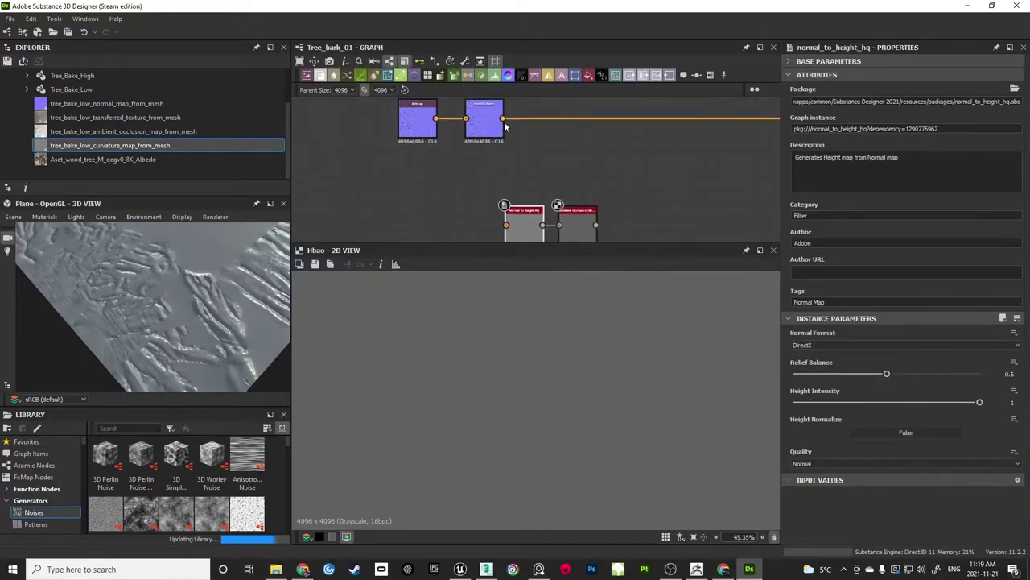
left_click_drag(502, 119, 506, 225)
Preview the Ambient Occlusion (HBAO) node in the 2D view and examine the shading it generates
middle_click_drag(581, 211, 560, 171)
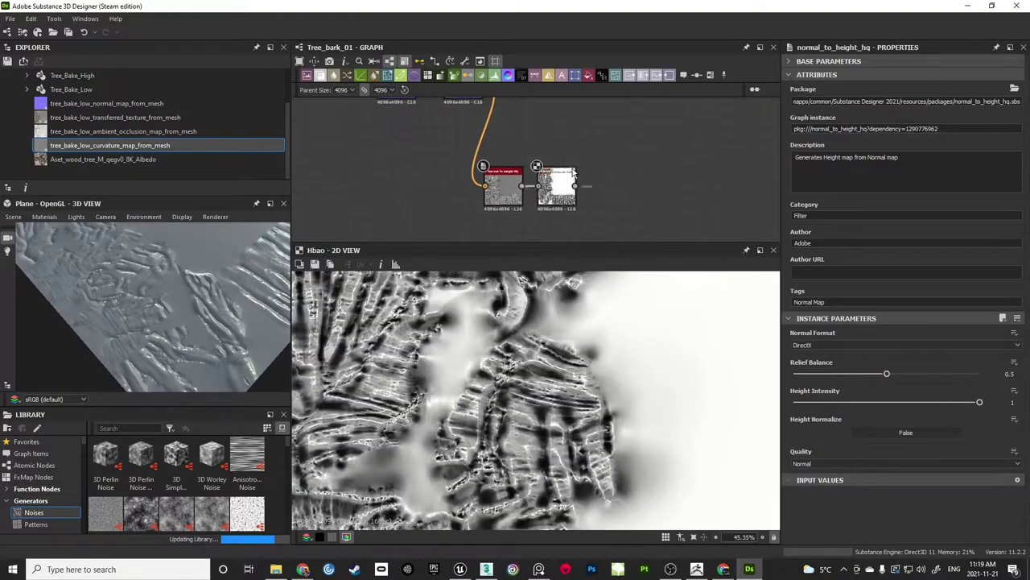
scroll(562, 174, "up", 1)
left_click(557, 197)
left_click(557, 197)
scroll(439, 387, "down", 2)
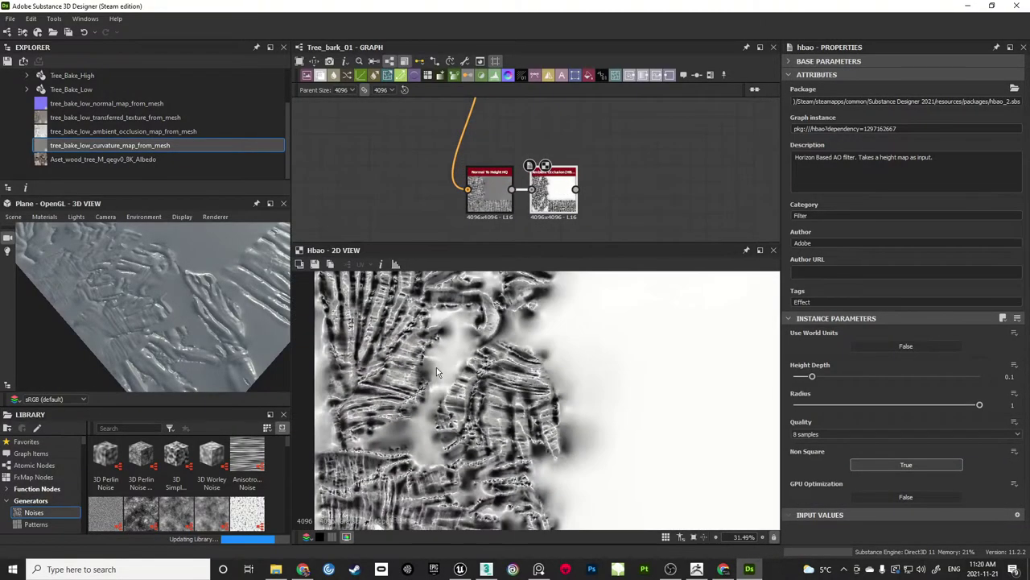
scroll(464, 366, "up", 2)
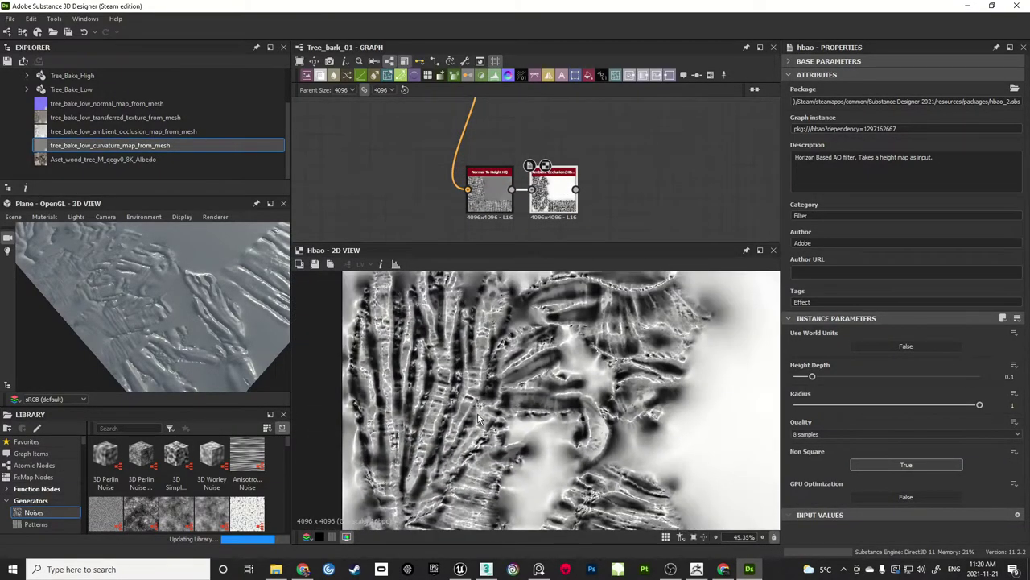
Set the Normal To Height HQ node's Normal Format to OpenGL and check the resulting HBAO output up close
double_click(490, 202)
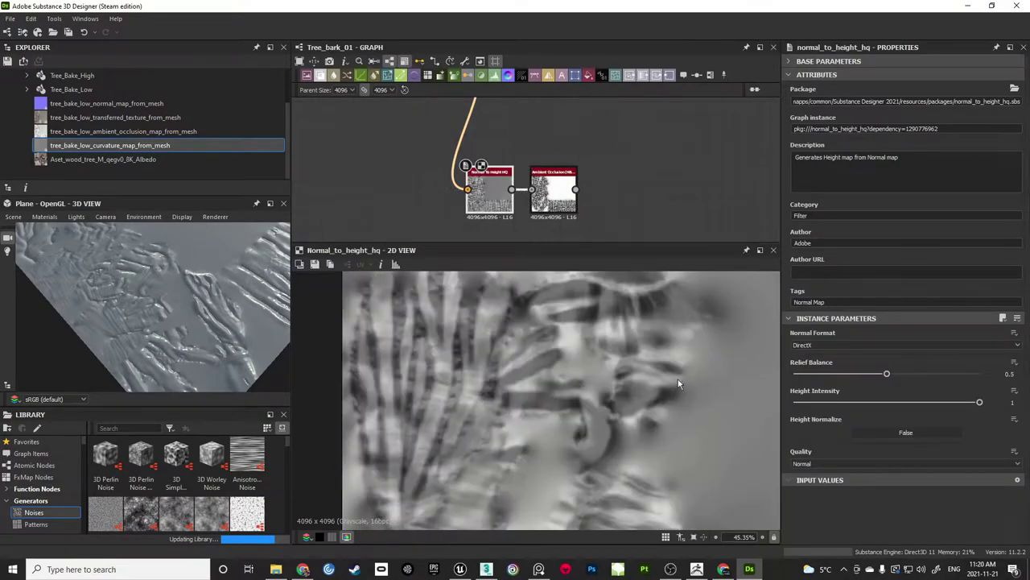
left_click(858, 346)
left_click(817, 360)
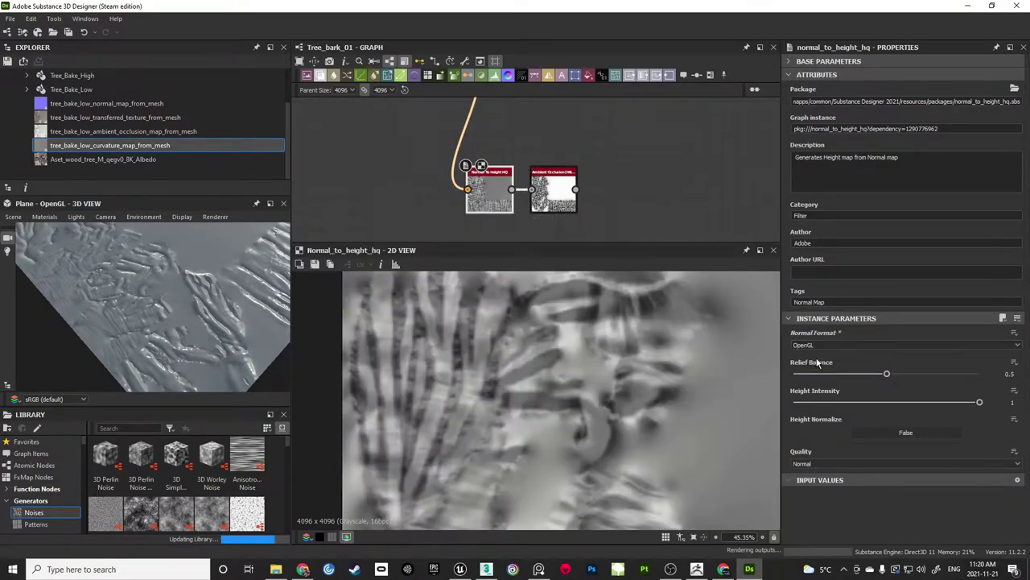
double_click(553, 193)
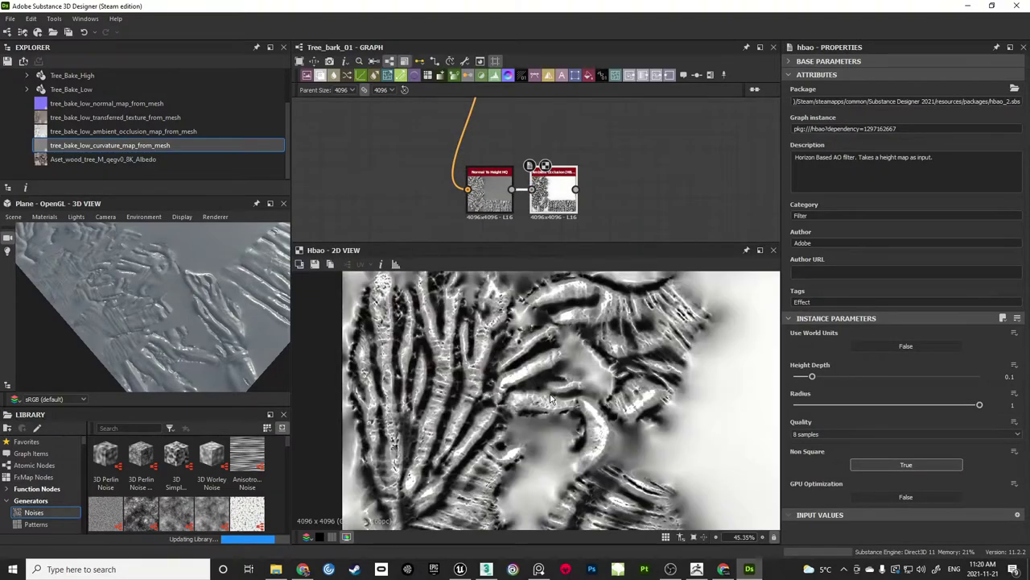
scroll(486, 354, "up", 5)
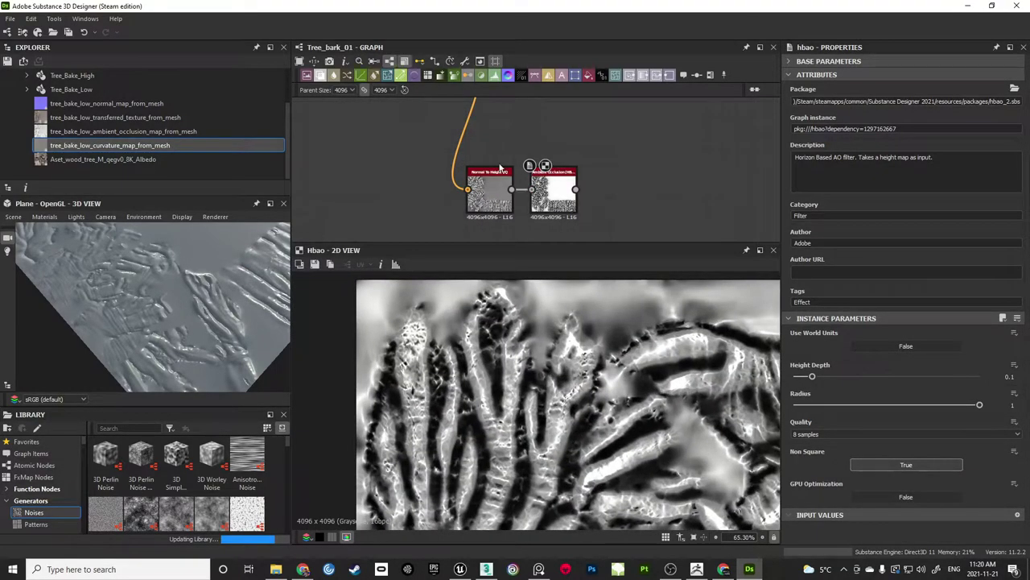
Move the Normal To Height HQ and Ambient Occlusion (HBAO) nodes together above the normal nodes
scroll(512, 206, "down", 4)
left_click_drag(510, 202, 535, 218)
left_click_drag(530, 209, 534, 119)
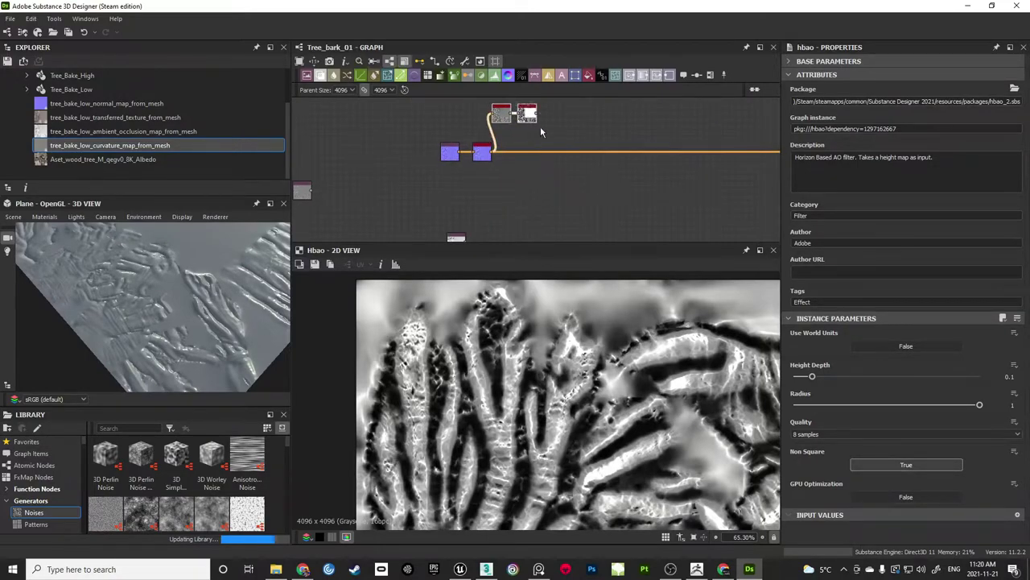
middle_click_drag(538, 123, 550, 205)
scroll(550, 204, "up", 2)
left_click_drag(534, 192, 550, 138)
left_click(551, 170)
middle_click_drag(550, 170, 551, 223)
scroll(558, 219, "up", 2)
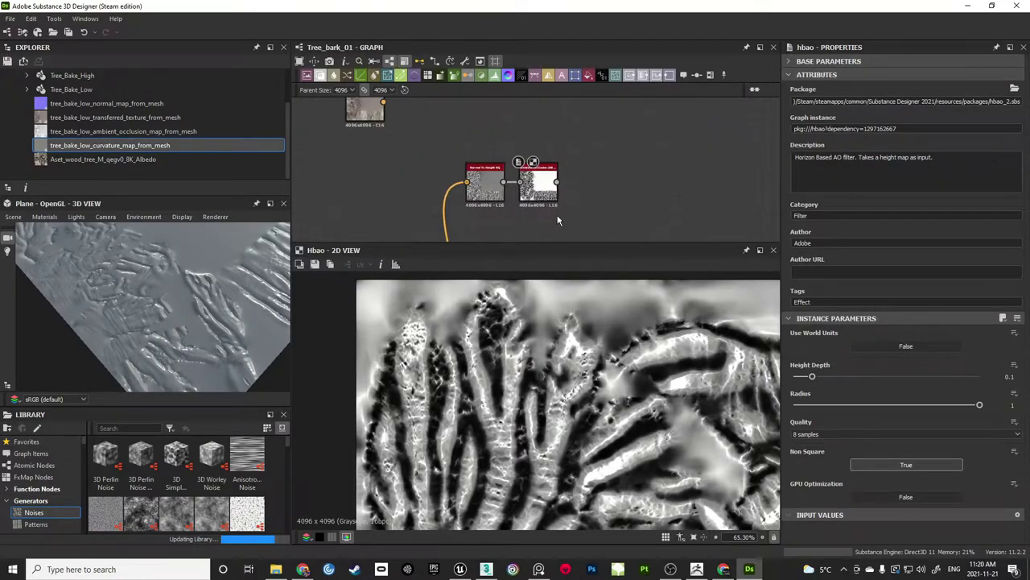
Move the Normal To Height HQ and Ambient Occlusion (HBAO) nodes back below the normal nodes
left_click(545, 190)
scroll(546, 396, "up", 2)
scroll(546, 395, "down", 2)
scroll(567, 178, "down", 4)
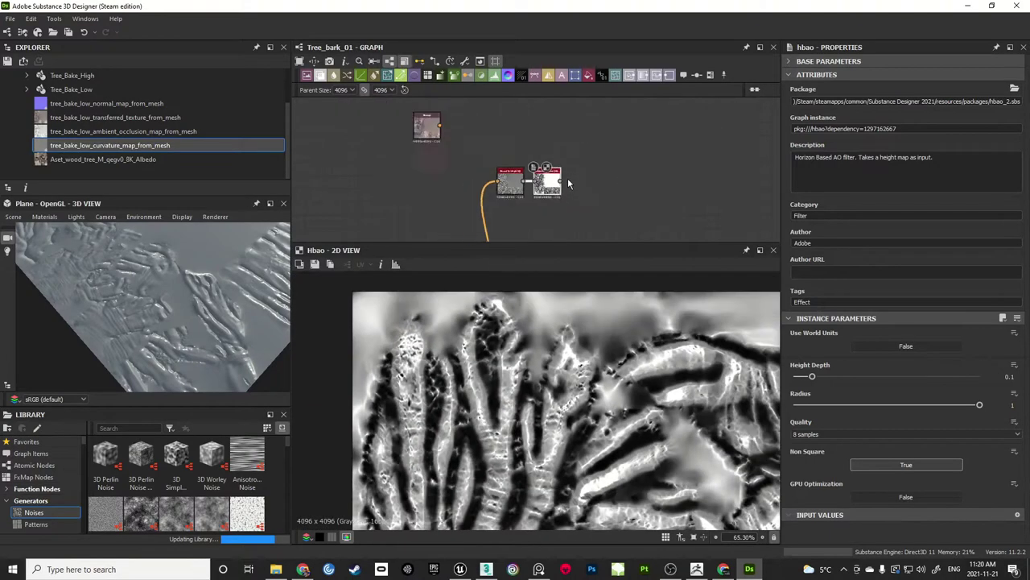
scroll(534, 148, "down", 2)
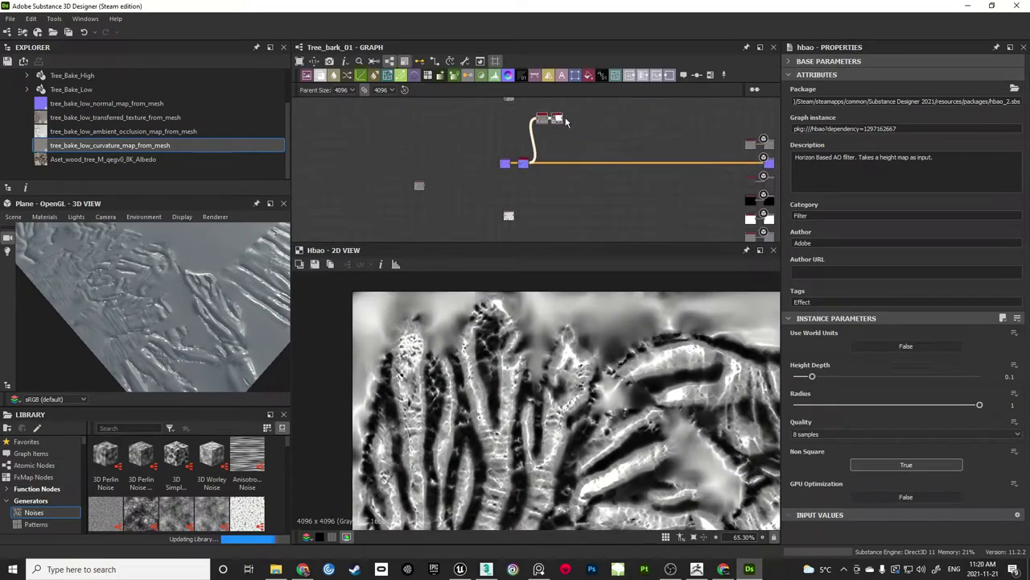
left_click_drag(559, 129, 561, 223)
scroll(550, 197, "up", 8)
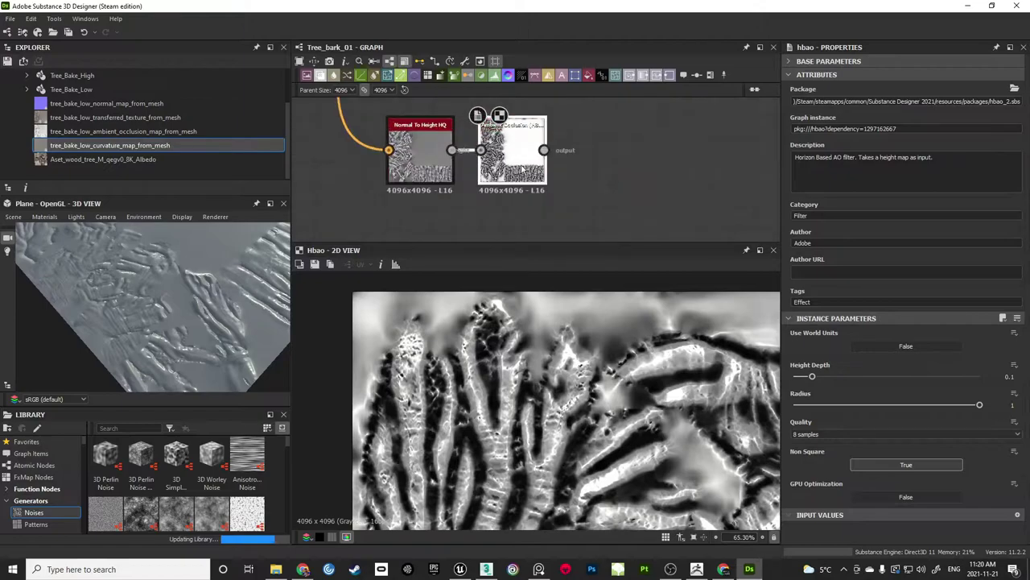
Try a Height Intensity of 0.25 on the Normal To Height HQ node
left_click(420, 157)
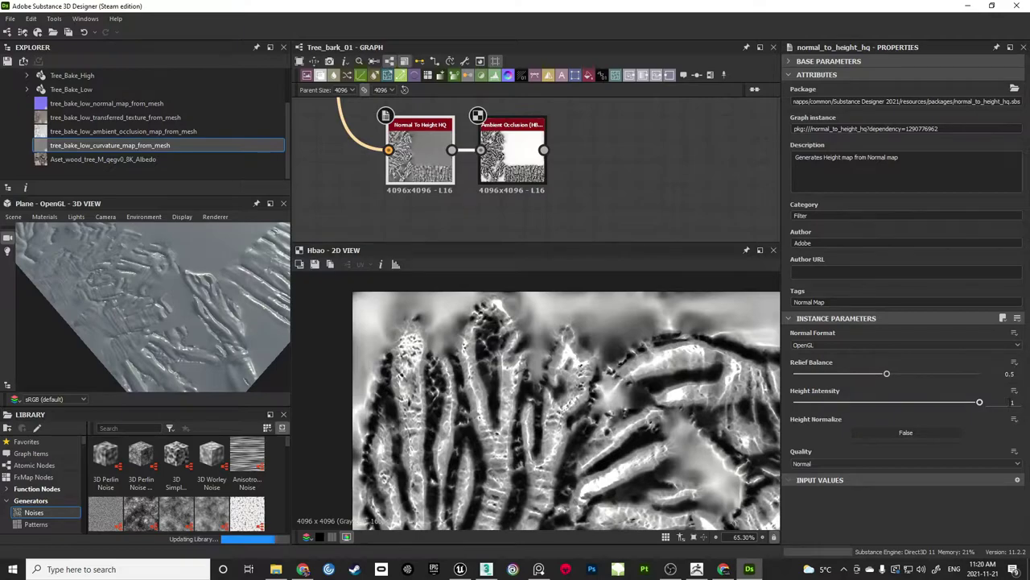
left_click(1012, 402)
type("0.25")
key("Return")
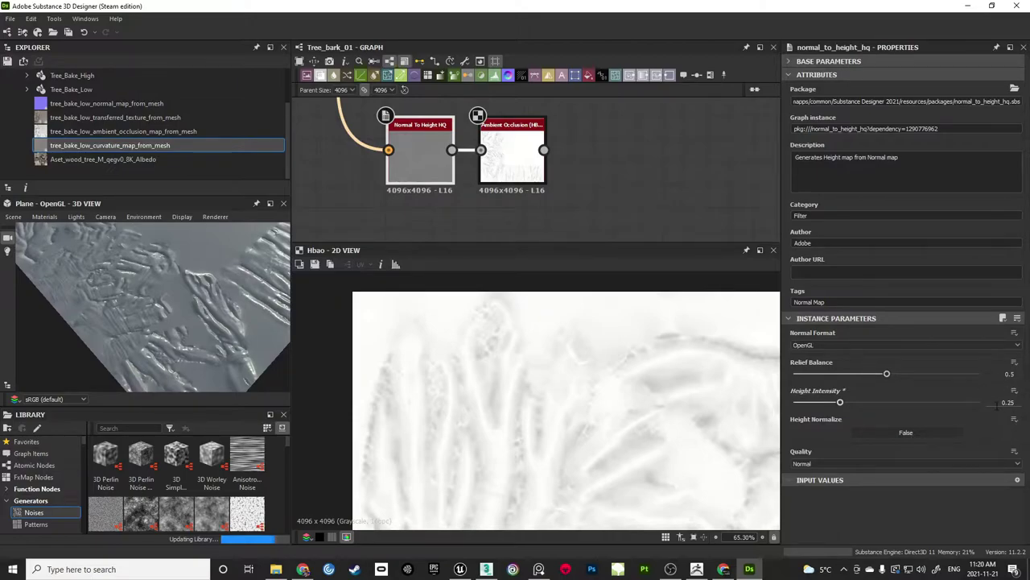
Set the Normal To Height HQ node's Height Intensity to 0.5
left_click(1012, 401)
type("0.5")
key("Return")
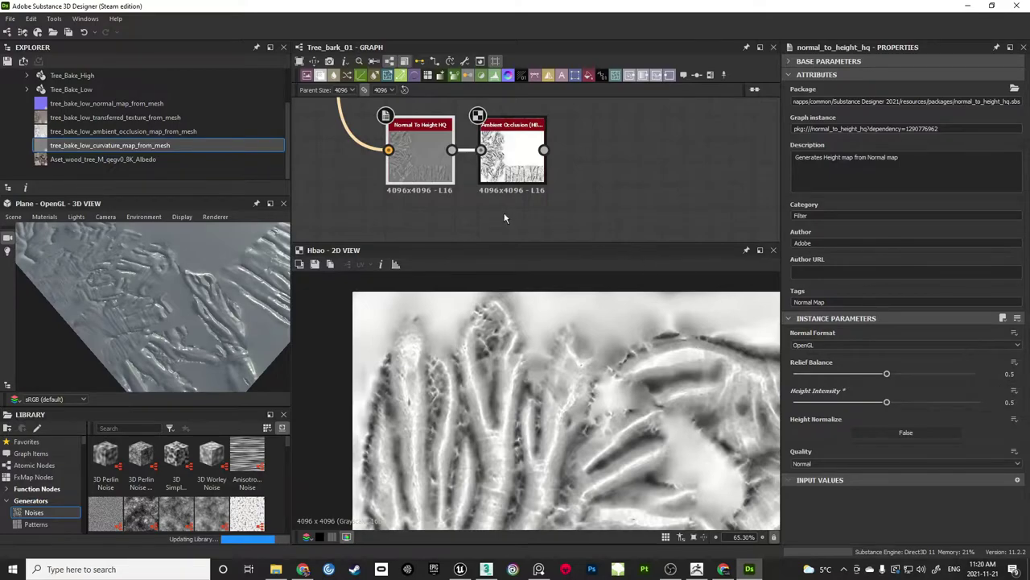
Set the Ambient Occlusion (HBAO) node's Height Depth to 0.05 and inspect the softened shading
left_click(512, 157)
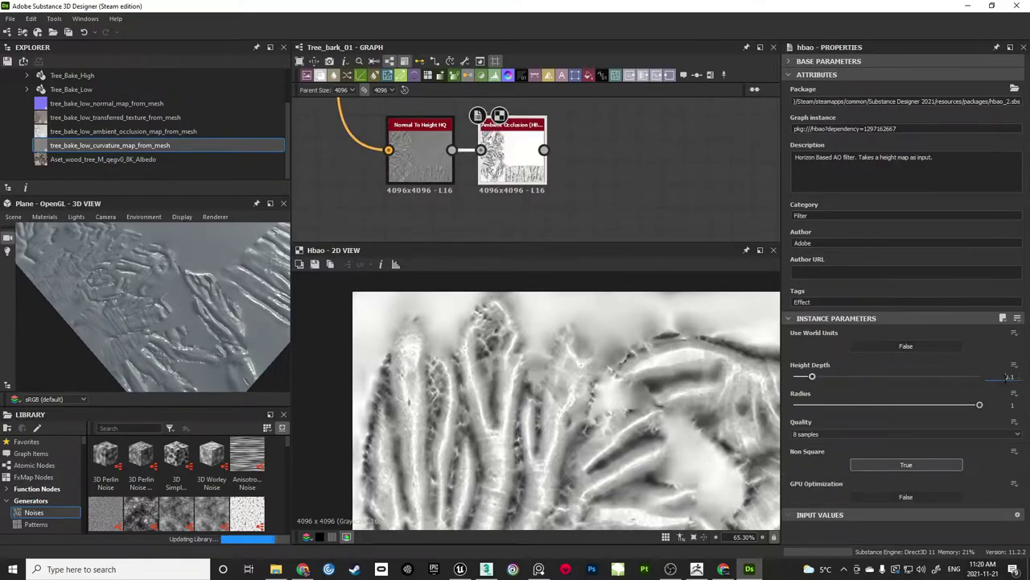
left_click(1008, 376)
type("0.05")
key("Return")
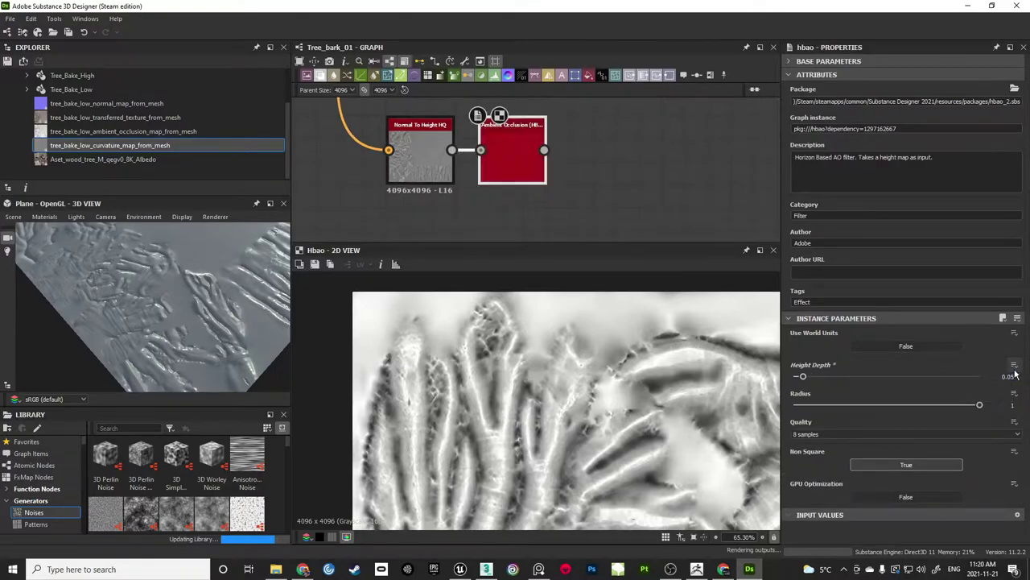
scroll(527, 427, "down", 6)
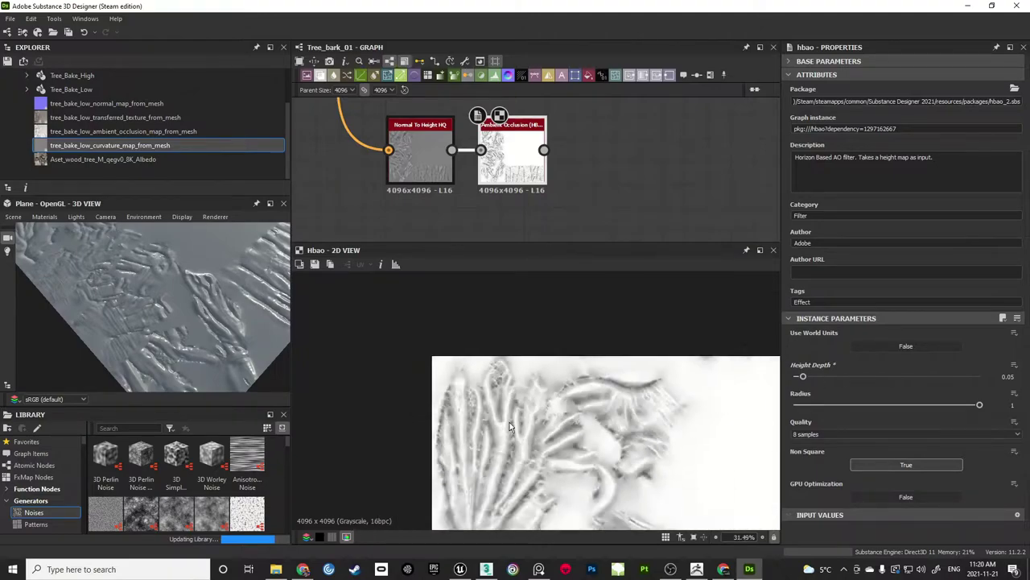
scroll(531, 416, "up", 7)
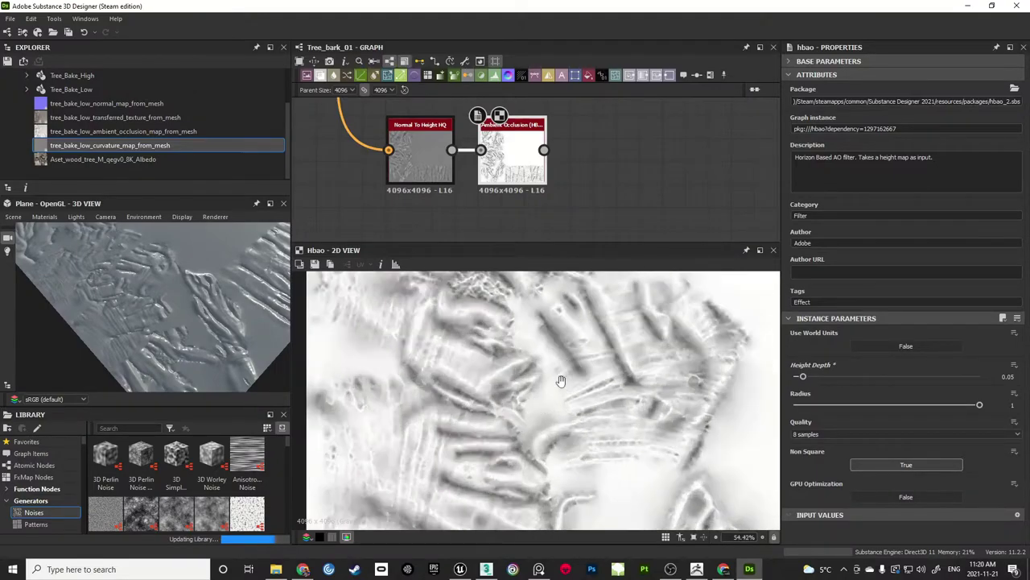
scroll(551, 424, "down", 4)
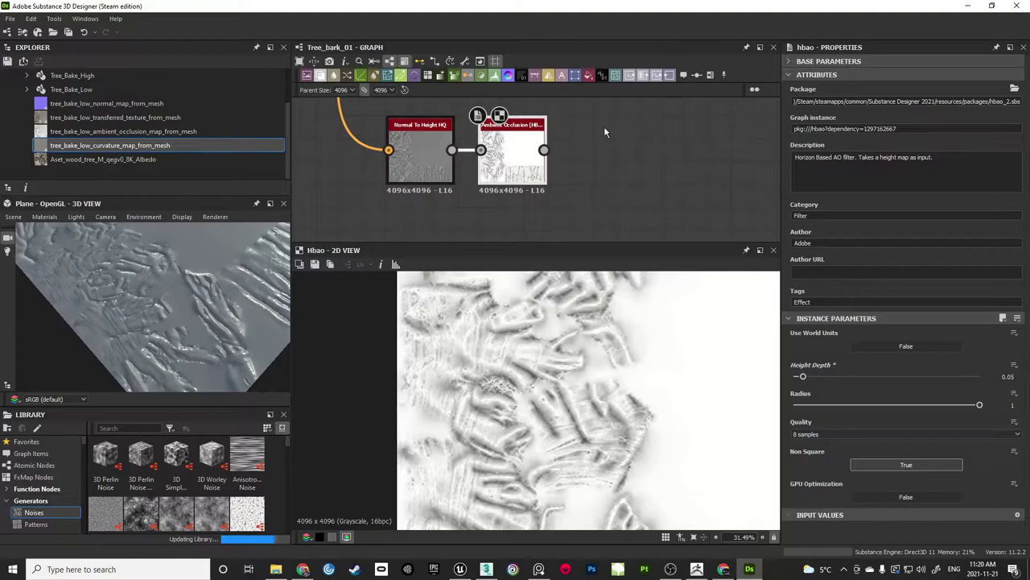
Move the baked ambient occlusion bitmap directly below the Normal To Height HQ and HBAO nodes
scroll(612, 201, "down", 5)
scroll(613, 194, "up", 2)
middle_click_drag(609, 165, 607, 96)
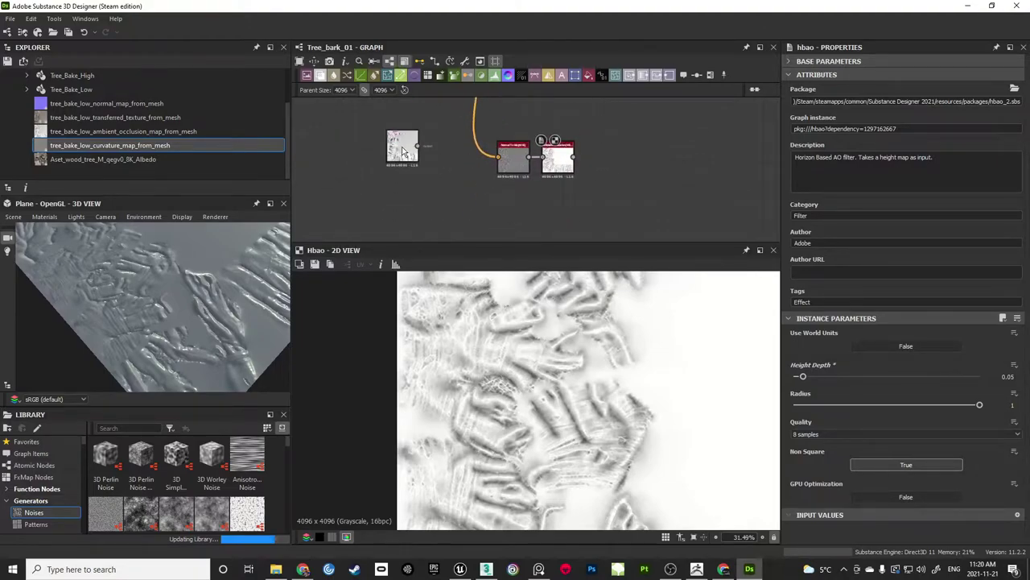
left_click_drag(399, 149, 464, 214)
Add a Blend node with the HBAO output as foreground and the baked ambient occlusion bitmap as background
key("space")
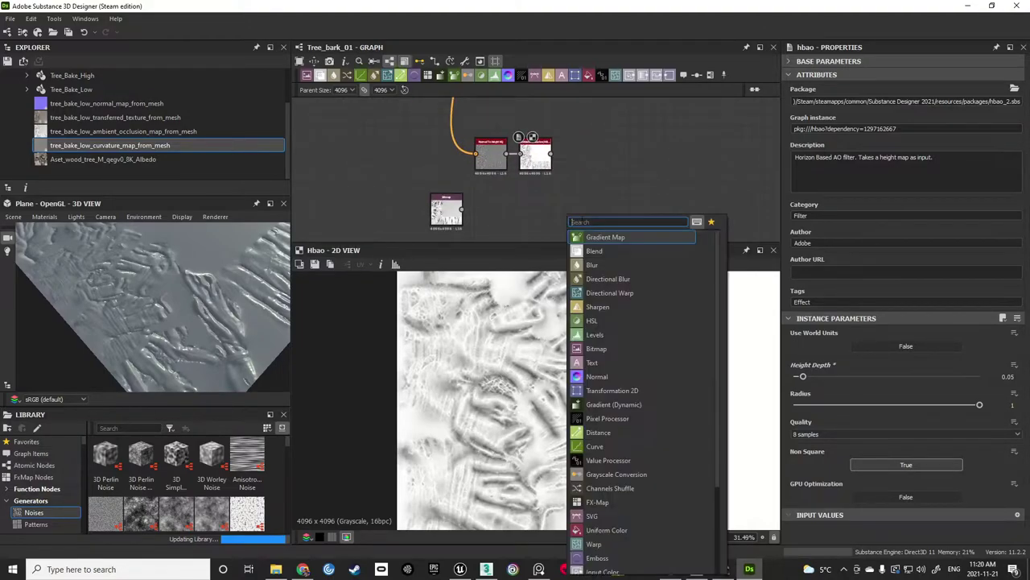
left_click(606, 252)
left_click_drag(581, 216, 652, 211)
scroll(651, 195, "up", 2)
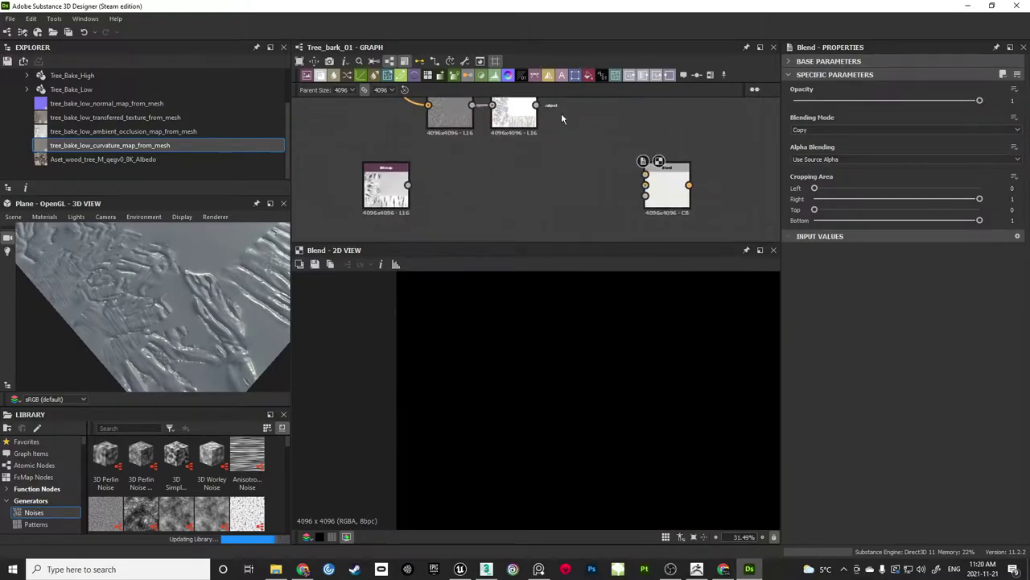
left_click_drag(536, 105, 645, 173)
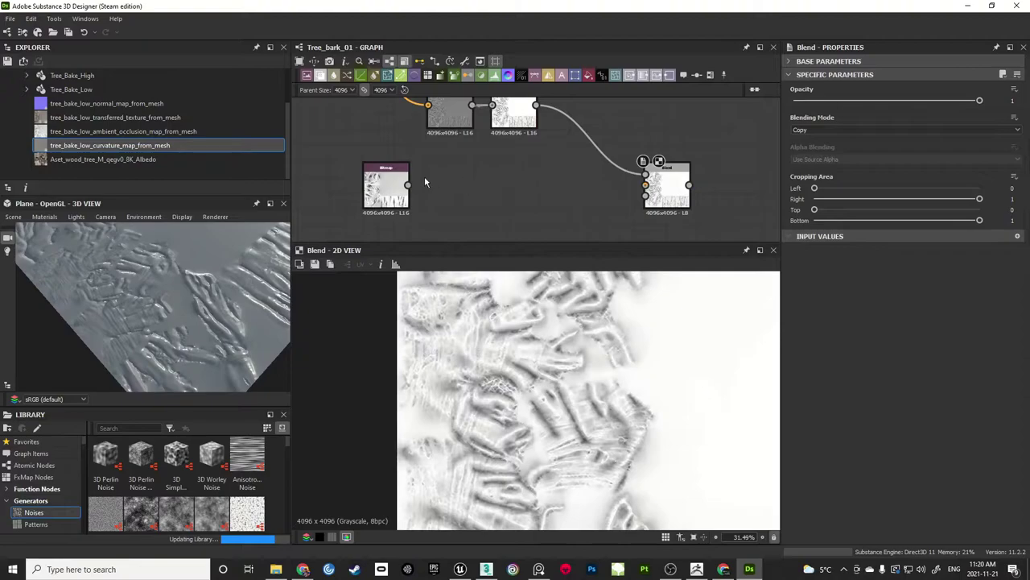
left_click_drag(411, 186, 645, 185)
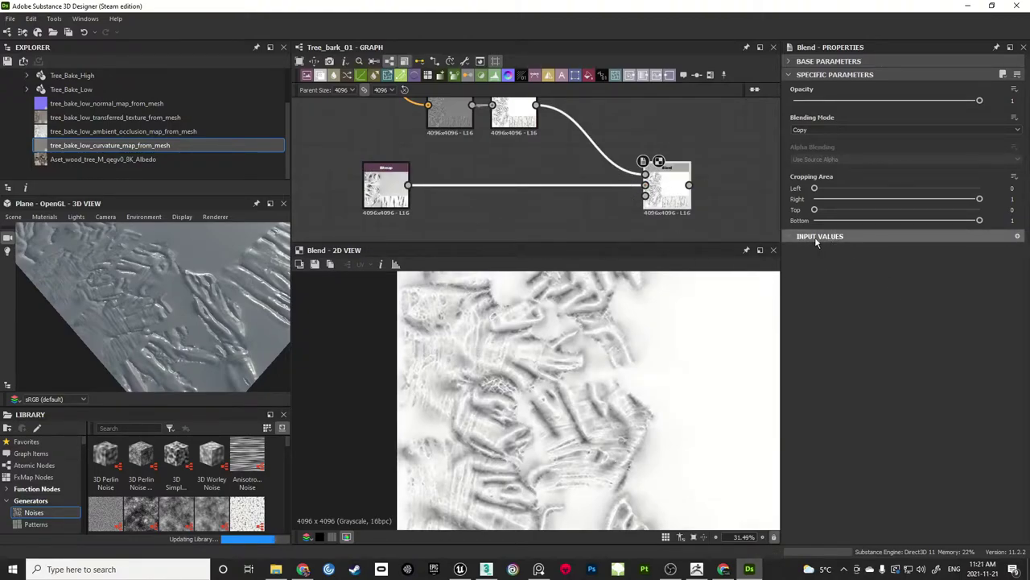
Set the Blend node's Blending Mode to Multiply and compare its result with the baked ambient occlusion bitmap
left_click(855, 129)
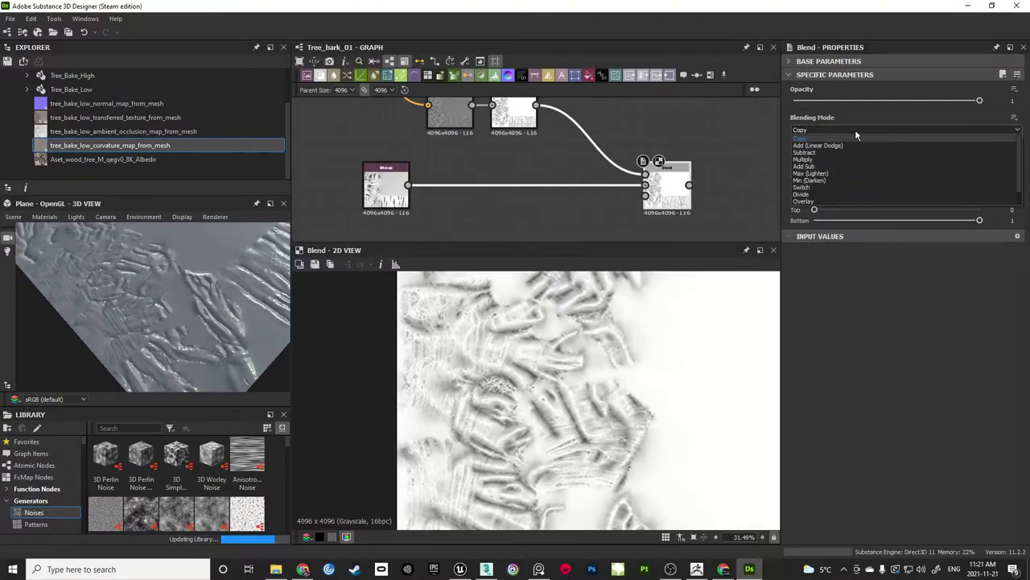
left_click(820, 159)
scroll(587, 427, "down", 4)
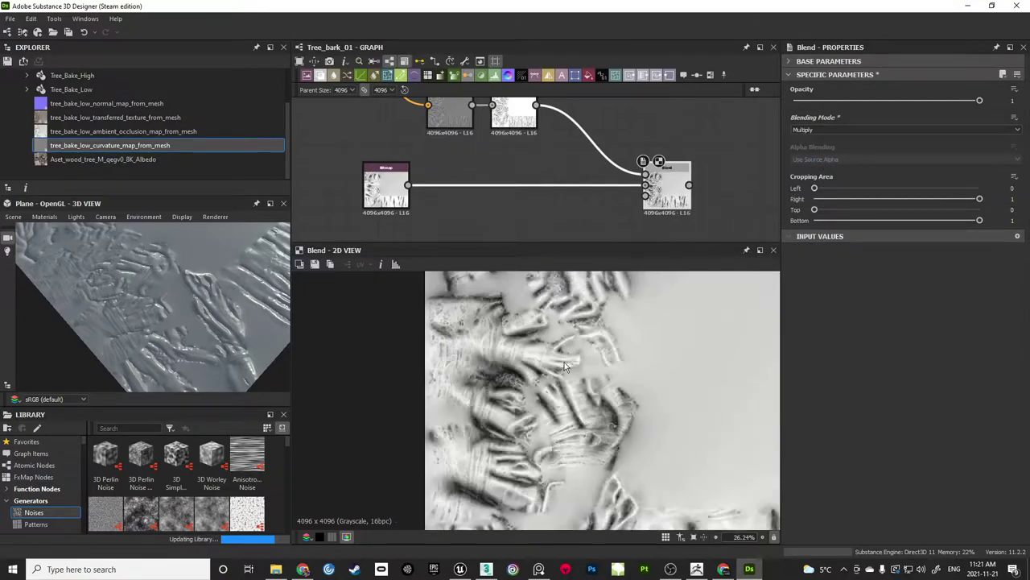
scroll(587, 427, "up", 6)
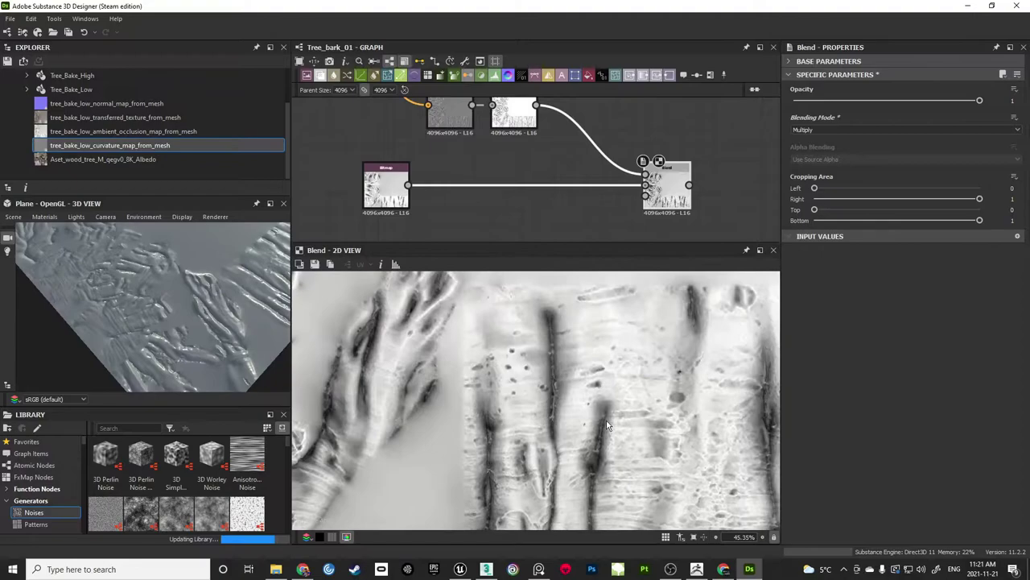
middle_click_drag(529, 209, 547, 216)
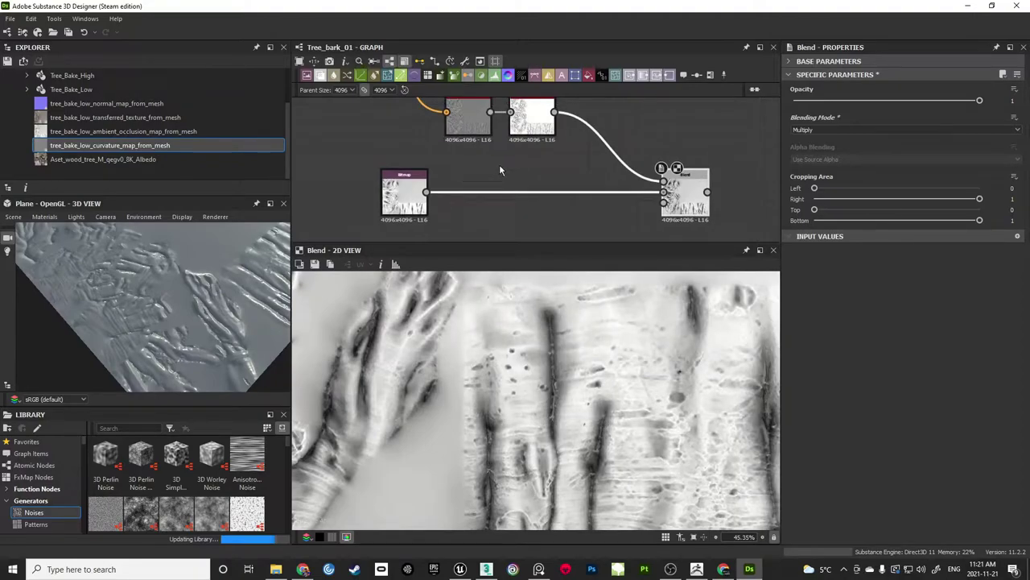
double_click(413, 209)
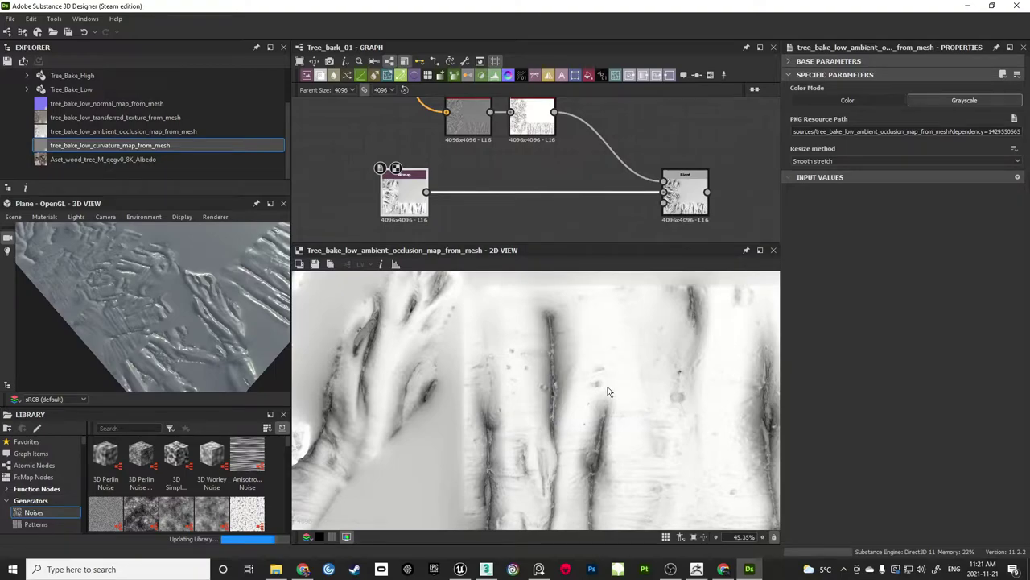
Enclose the height, HBAO, ambient occlusion bitmap and Blend nodes in a frame titled AO
left_click(681, 193)
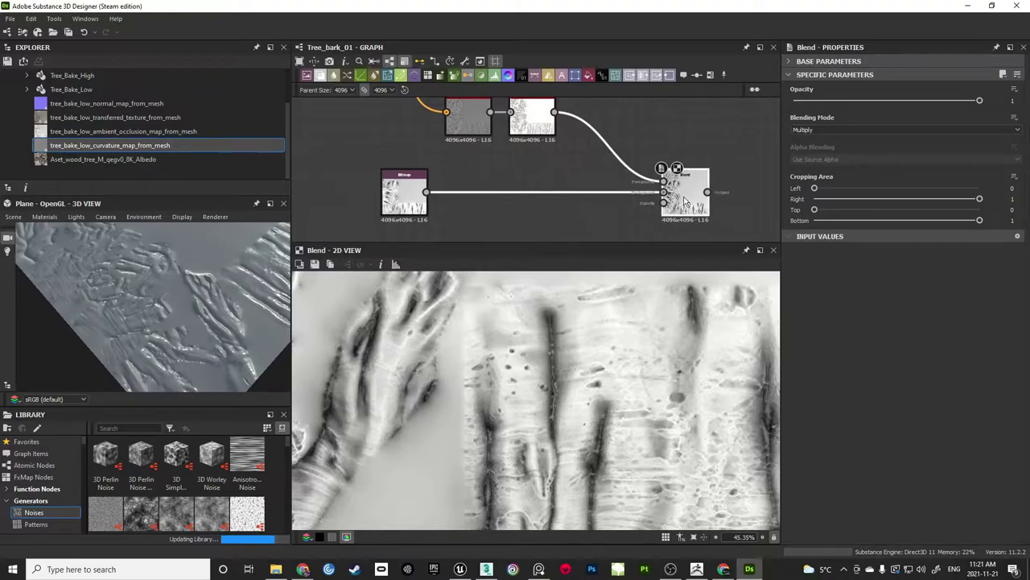
scroll(616, 378, "down", 4)
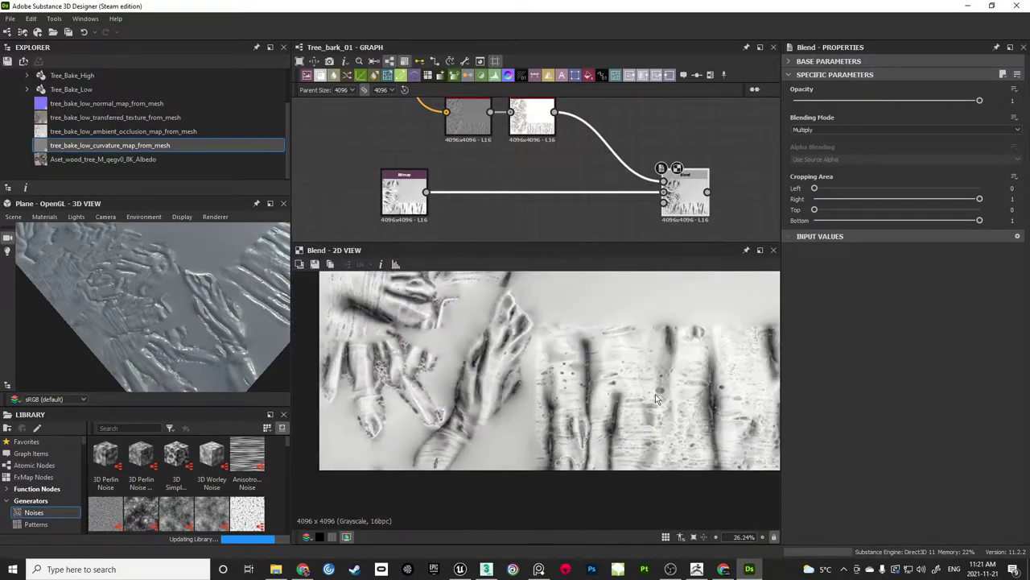
scroll(504, 422, "down", 1)
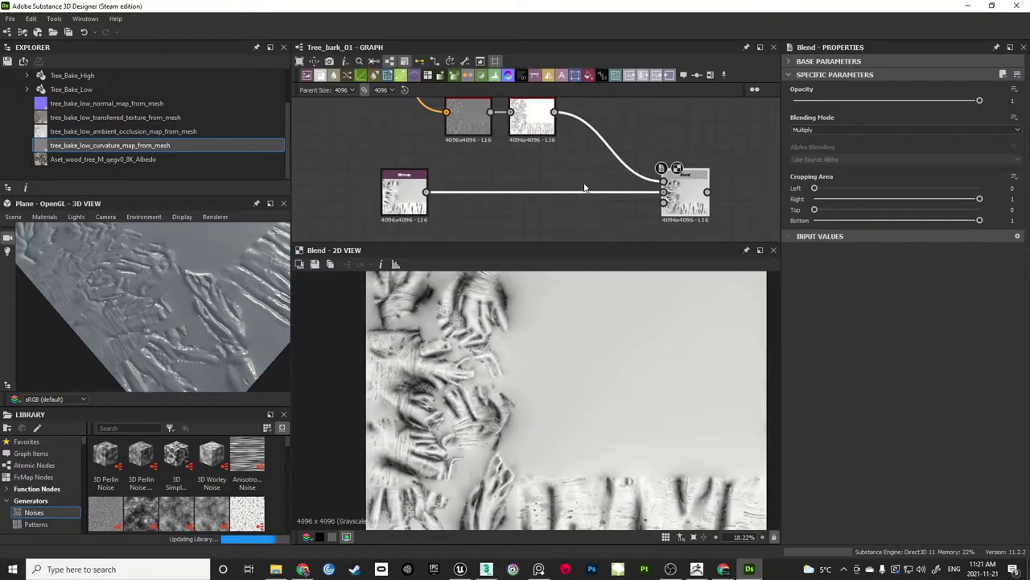
scroll(612, 133, "down", 1)
scroll(420, 174, "down", 3)
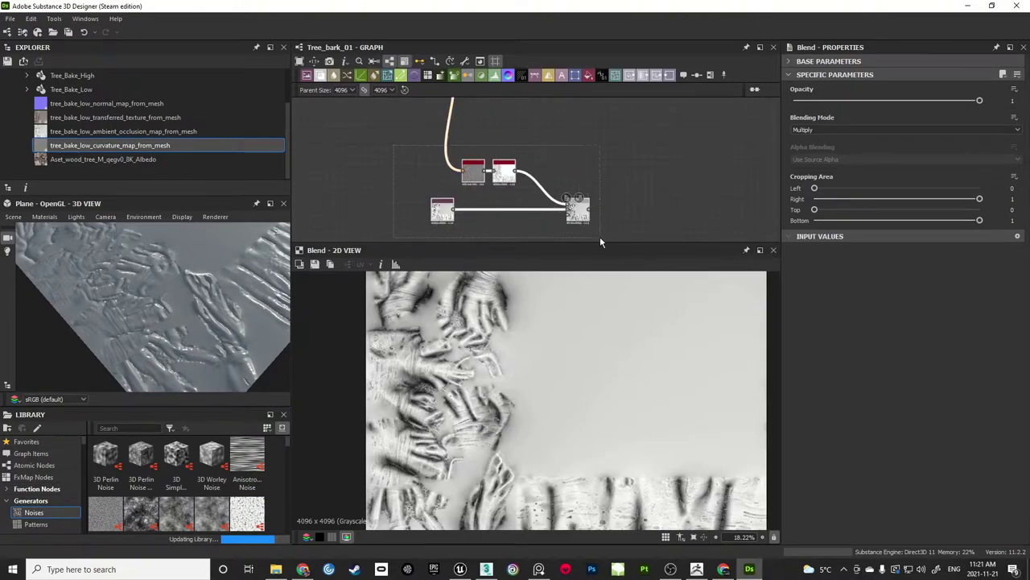
left_click(709, 75)
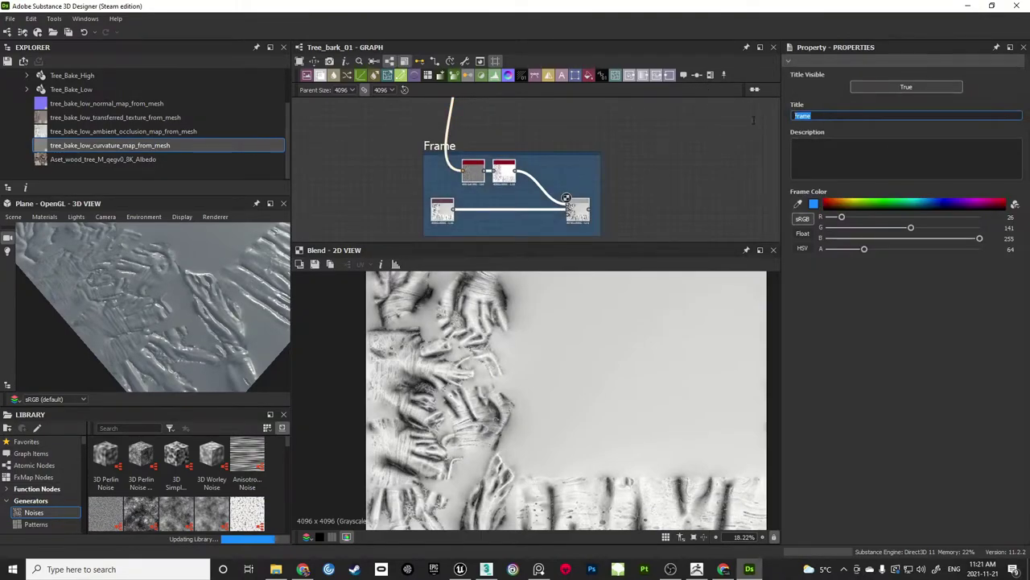
type("AO")
left_click(638, 175)
Move the curvature bitmap aside and shift the normal map nodes and AO frame farther from the output nodes
scroll(633, 179, "down", 3)
middle_click_drag(588, 136, 586, 168)
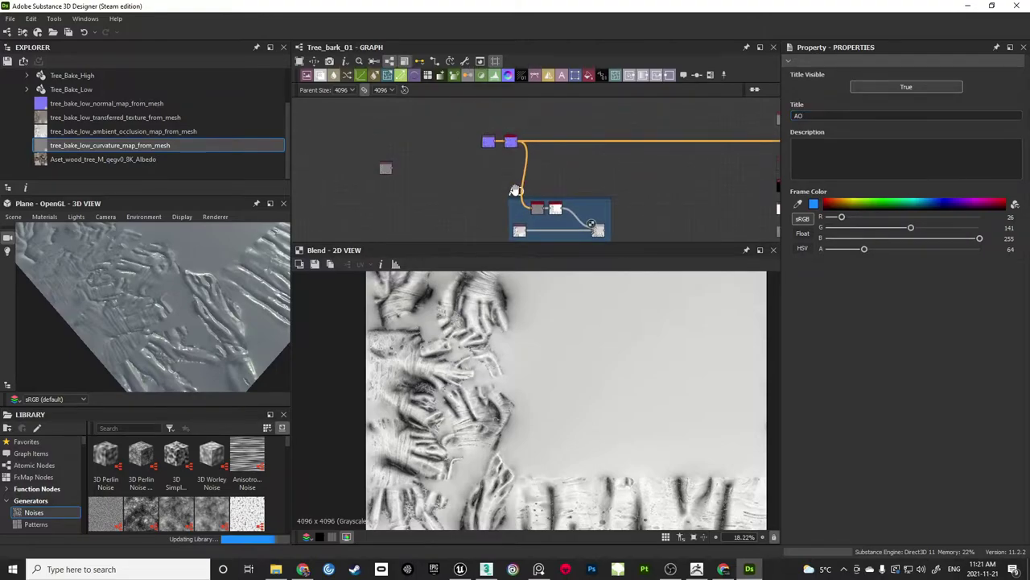
scroll(628, 146, "down", 2)
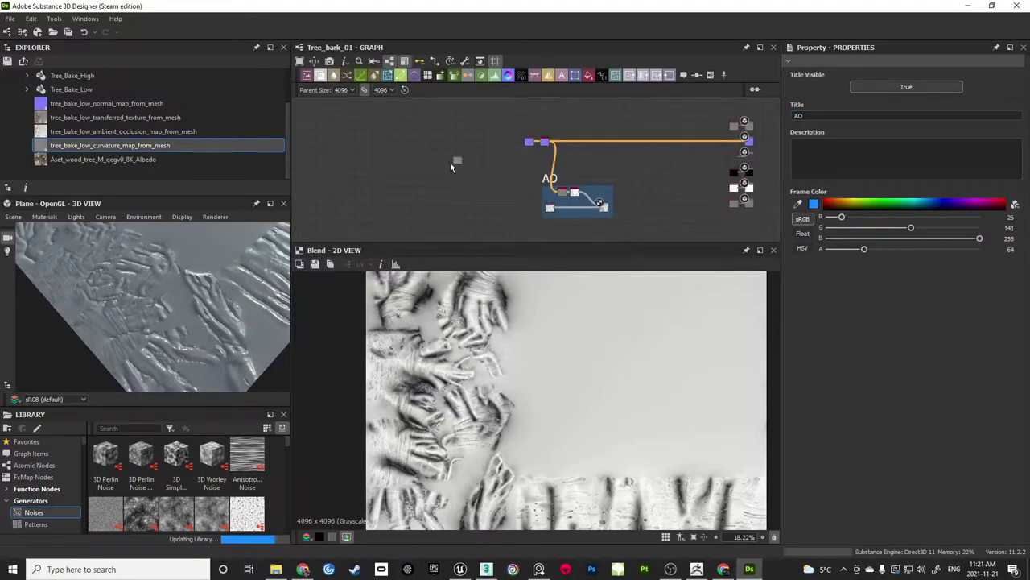
left_click_drag(506, 137, 604, 217)
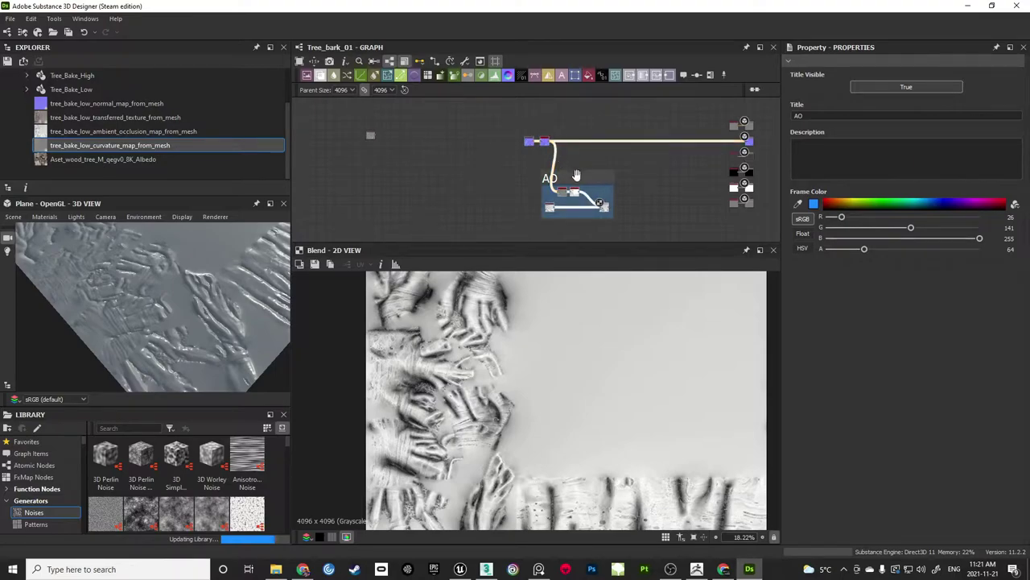
left_click_drag(594, 179, 515, 186)
left_click(601, 159)
middle_click_drag(523, 132, 528, 192)
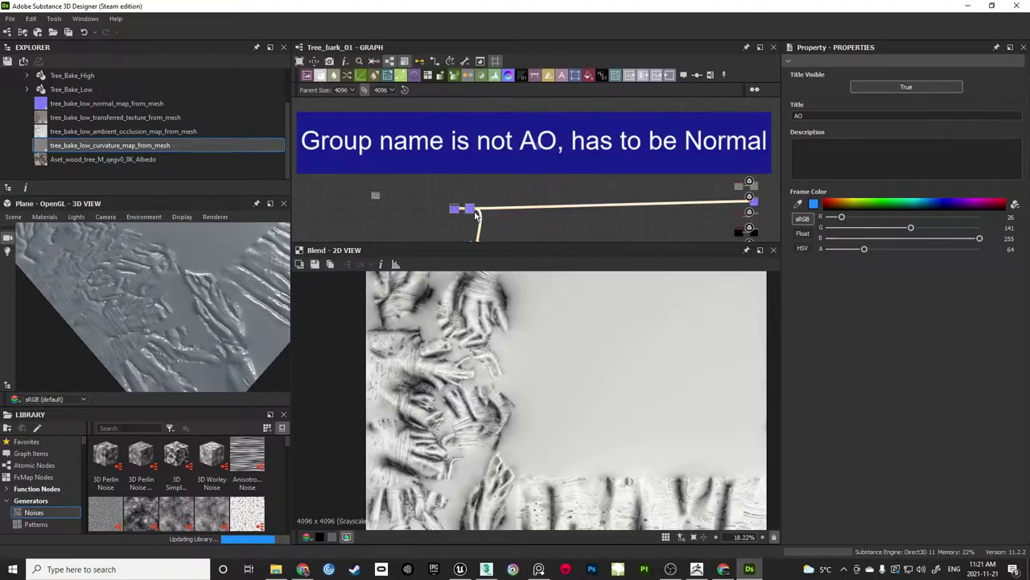
left_click_drag(475, 214, 473, 198)
Enclose the normal map bitmap and its correction node in a frame titled AO
scroll(477, 199, "up", 2)
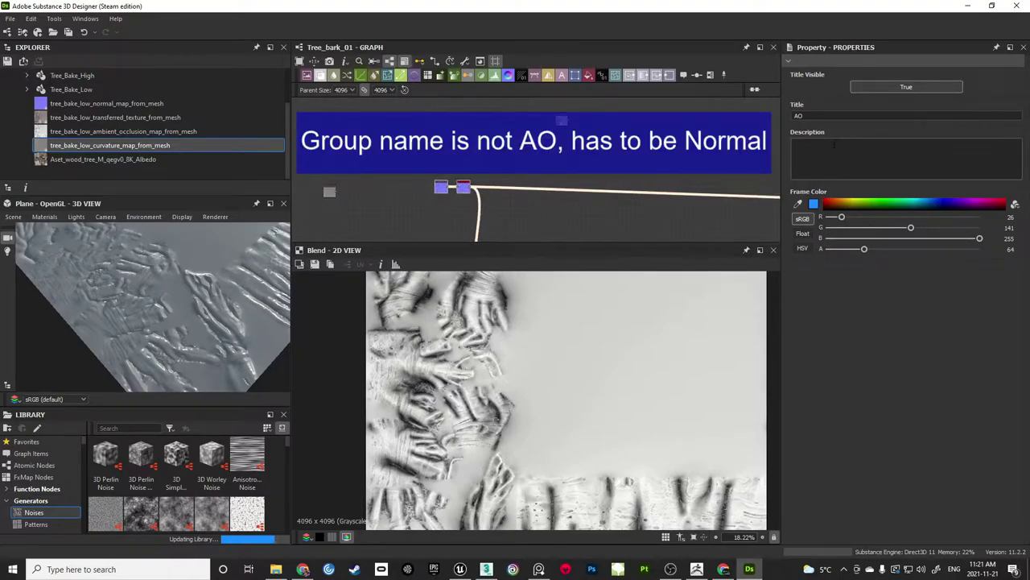
left_click(710, 76)
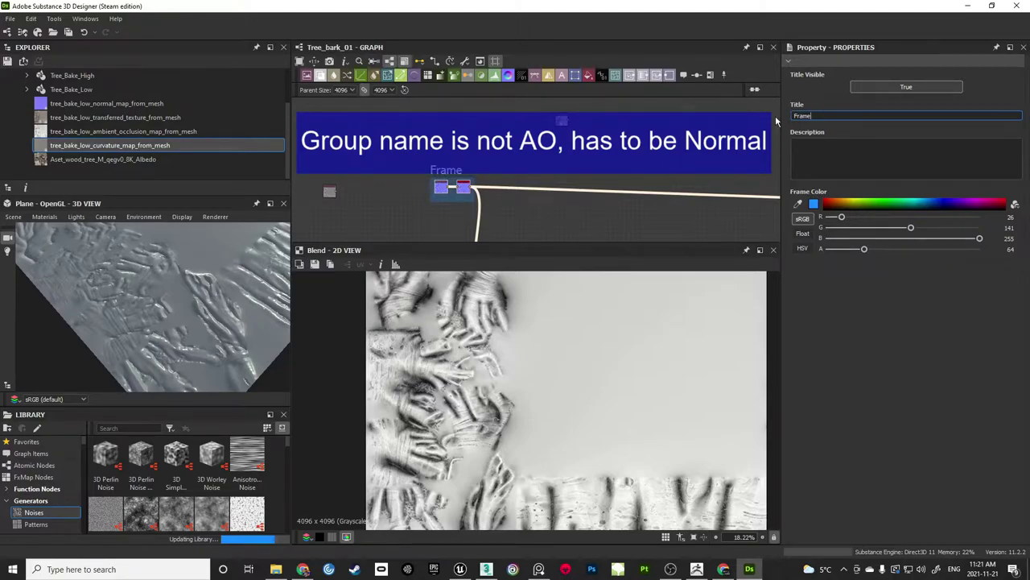
key("BackSpace")
key("BackSpace")
key("BackSpace")
key("BackSpace")
key("BackSpace")
key("Return")
left_click(554, 179)
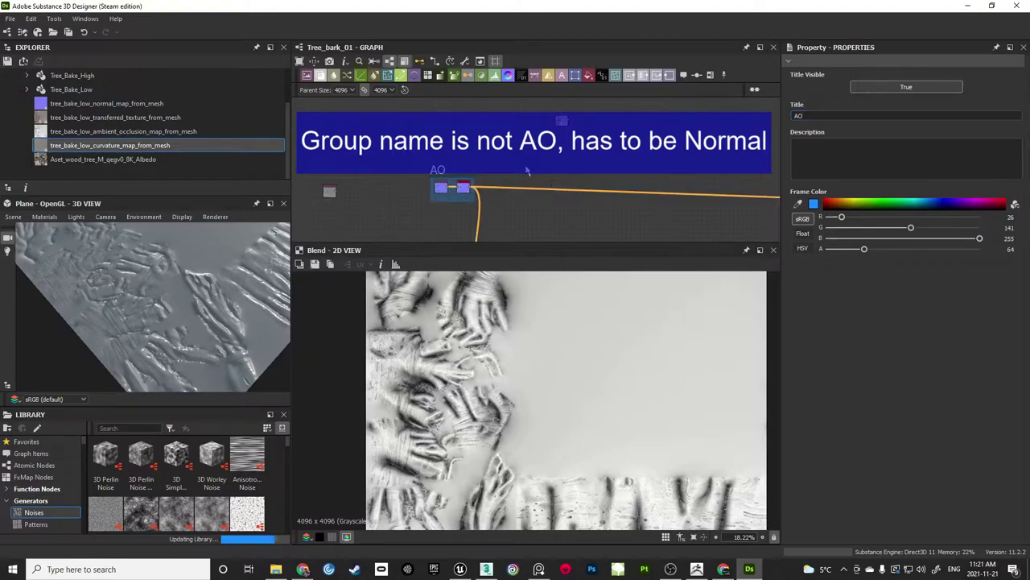
Examine the baked transferred texture bitmap up close across the bark, root and leaf areas
middle_click_drag(524, 161, 521, 132)
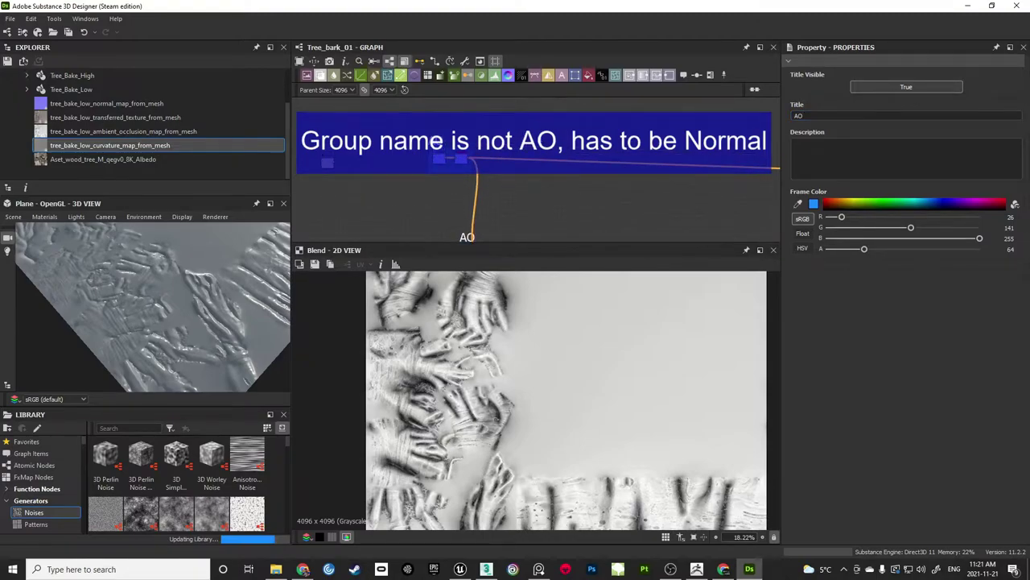
middle_click_drag(528, 121, 543, 182)
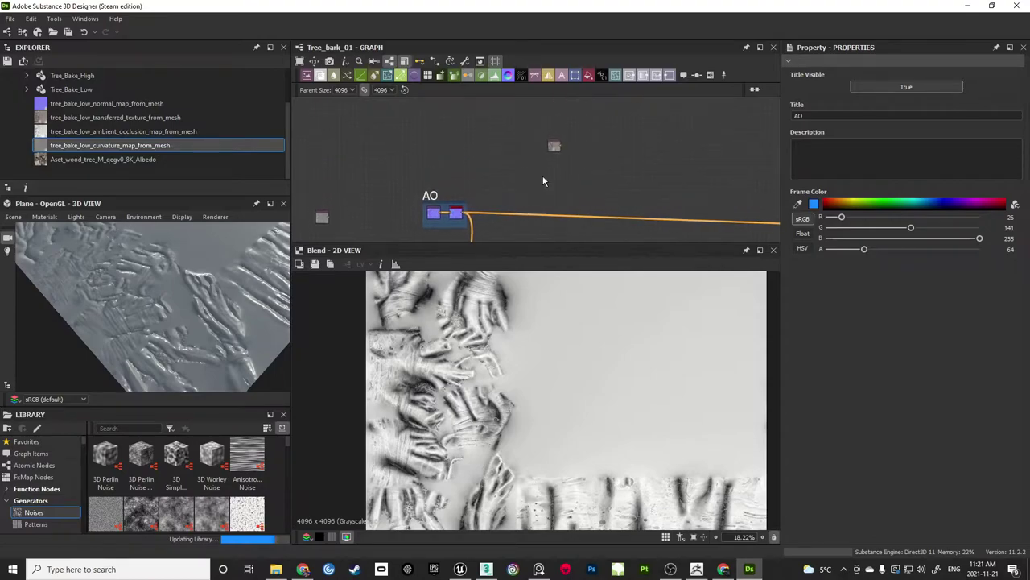
scroll(556, 143, "up", 3)
left_click(564, 140)
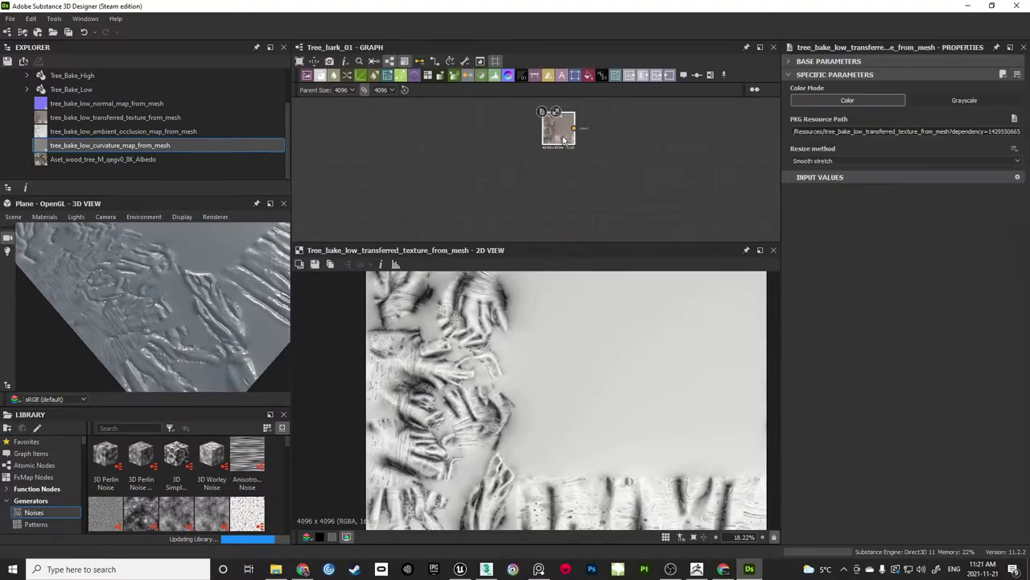
scroll(507, 417, "up", 1)
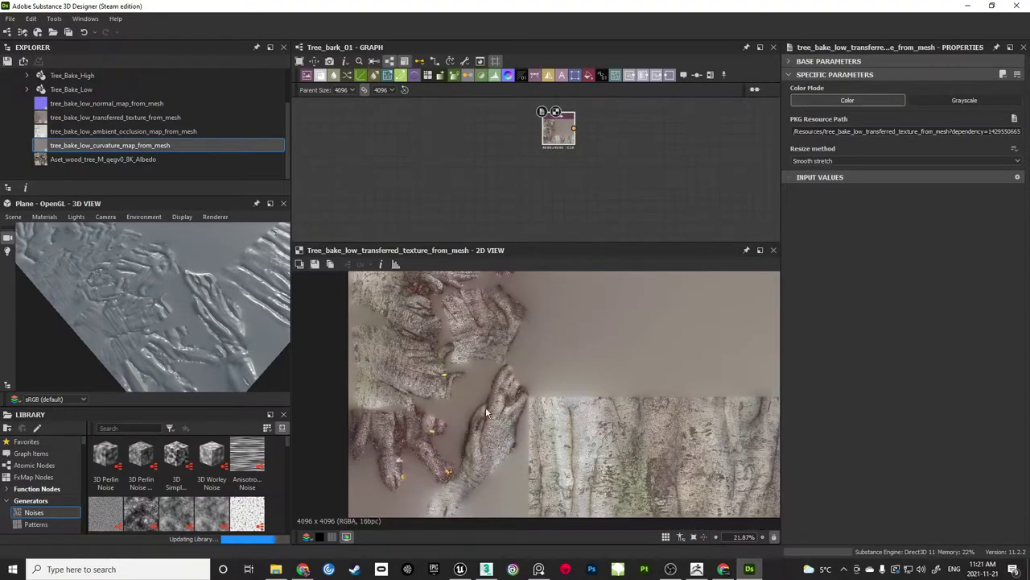
scroll(486, 406, "up", 3)
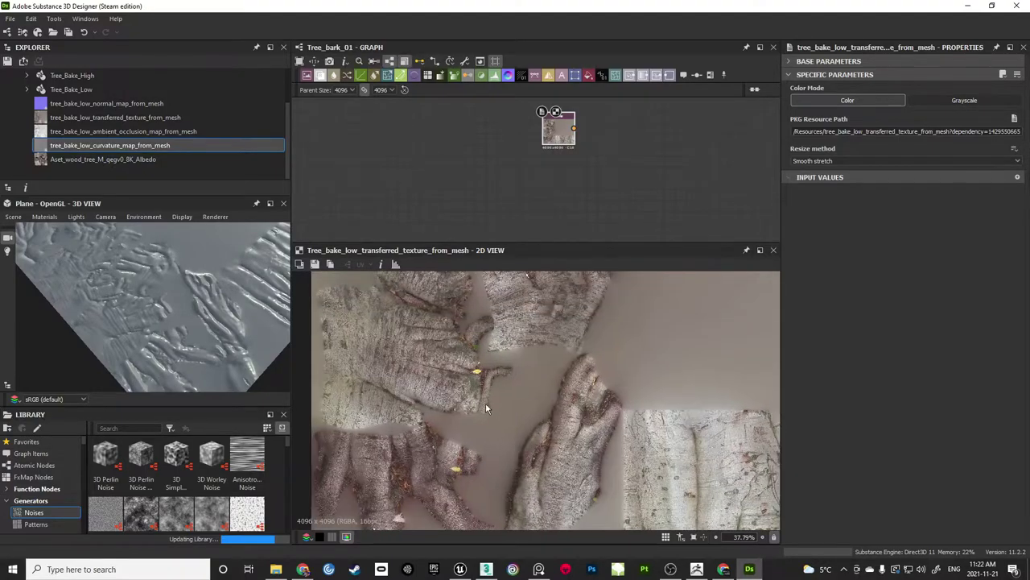
scroll(488, 404, "down", 3)
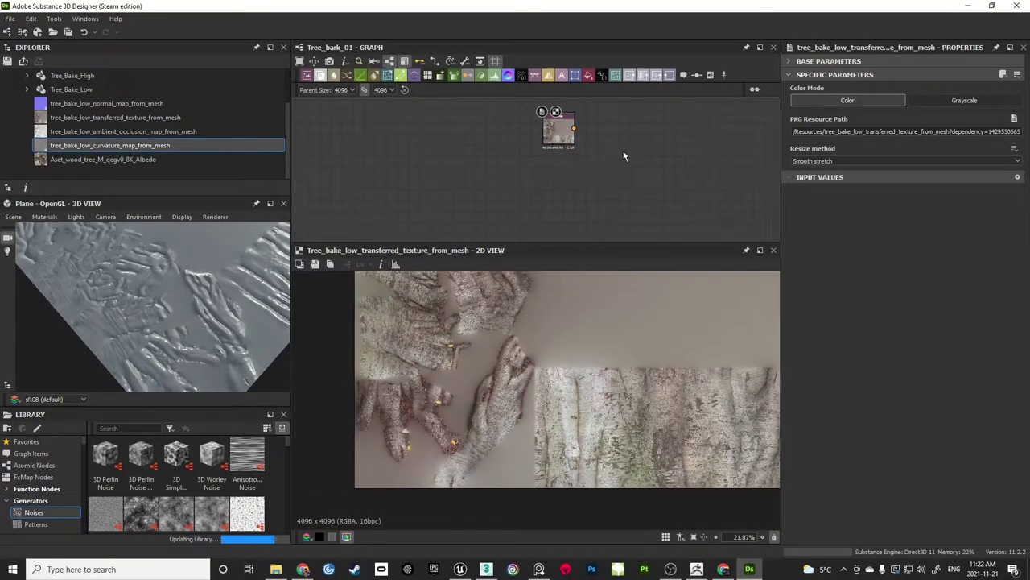
scroll(583, 196, "up", 1)
middle_click_drag(623, 152, 565, 157)
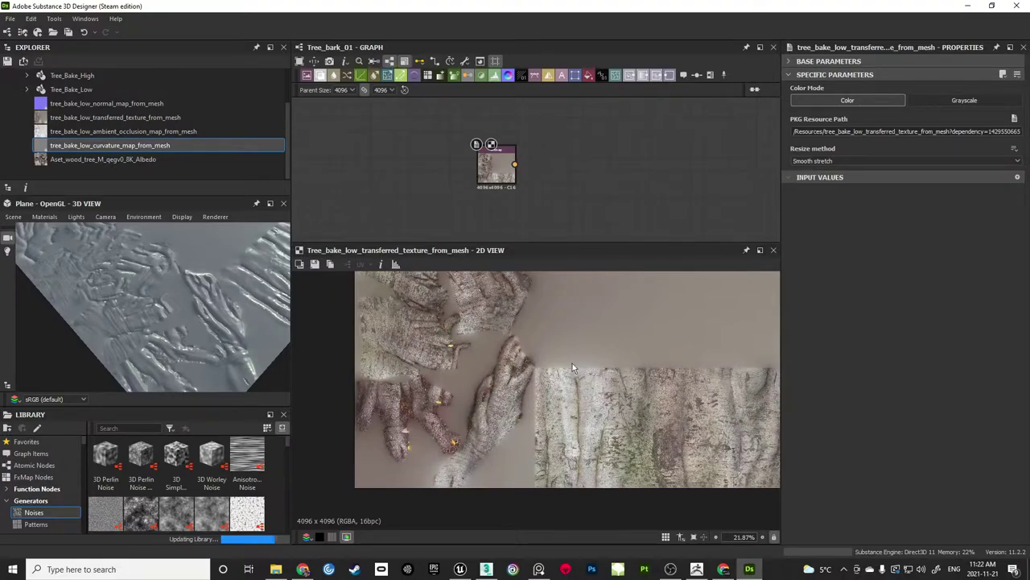
scroll(509, 376, "up", 4)
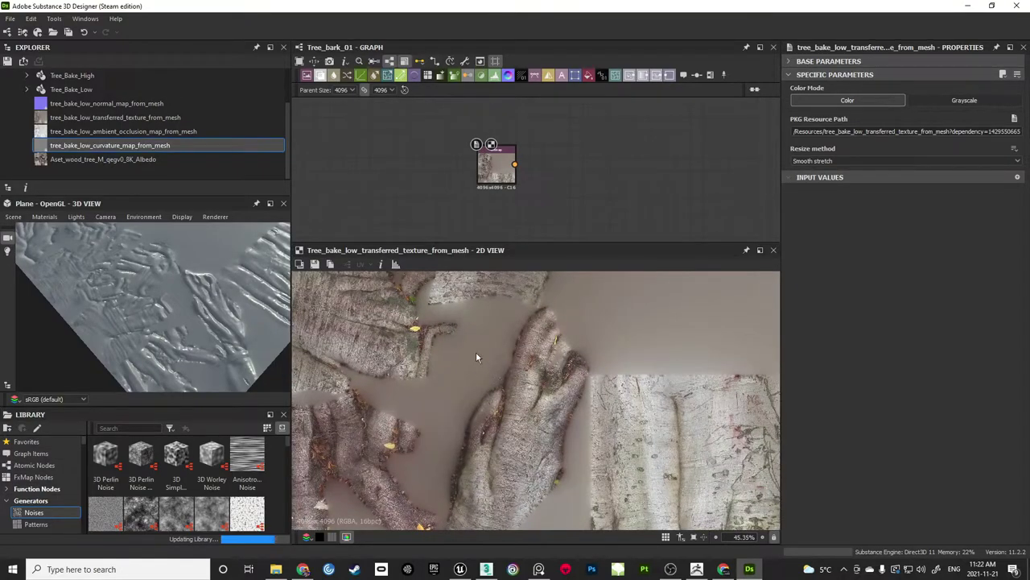
middle_click_drag(475, 357, 475, 440)
scroll(451, 366, "up", 6)
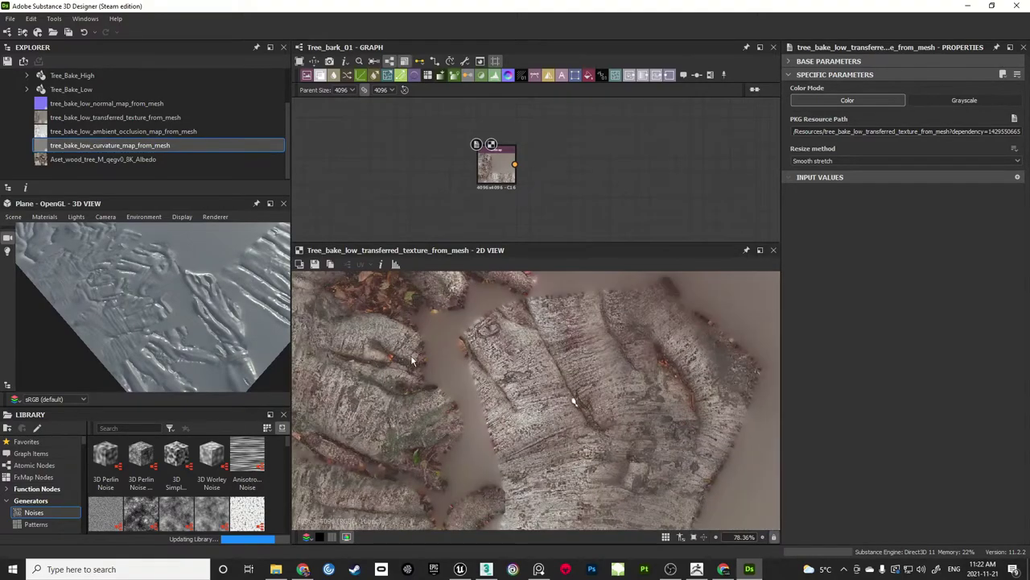
scroll(436, 384, "down", 1)
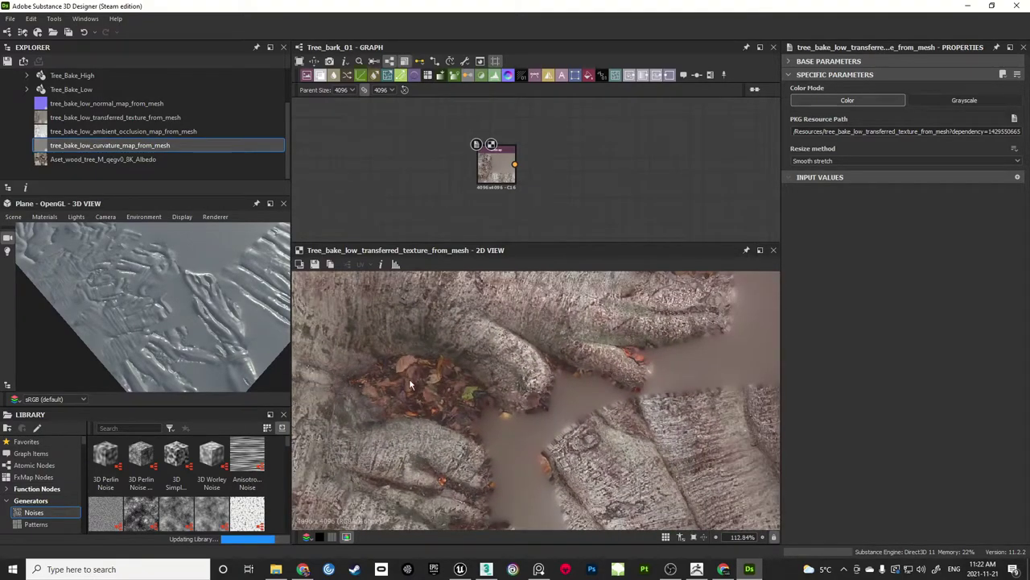
Add an AO Cancellation node beside the transferred texture bitmap and feed the bitmap into its color input
key("space")
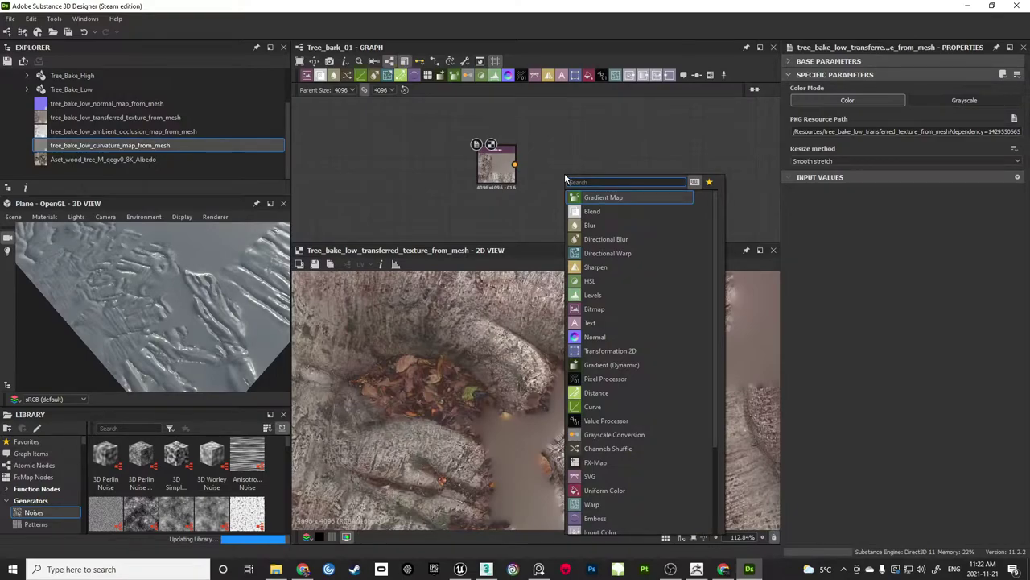
type("ao")
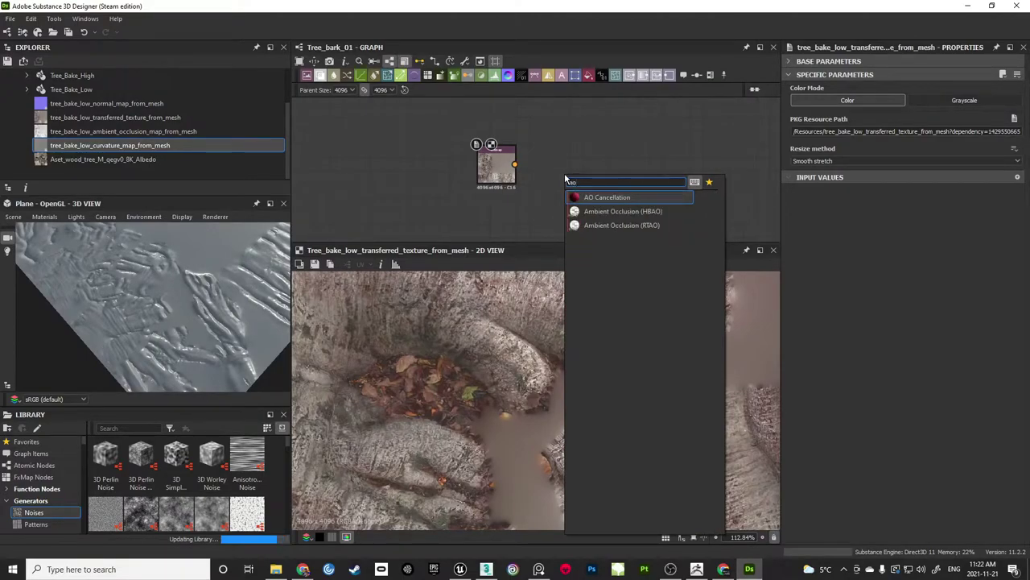
left_click(608, 198)
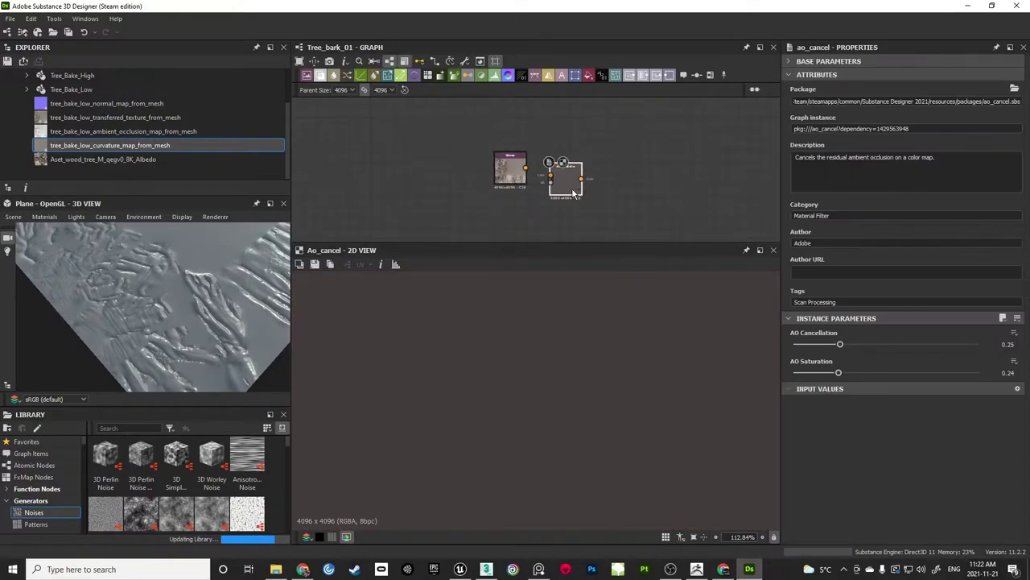
scroll(600, 205, "up", 3)
left_click_drag(494, 144, 595, 177)
Connect the AO frame's Blend output to the AO Cancellation node's ambient occlusion input and position the node beside the bitmap
scroll(572, 211, "down", 5)
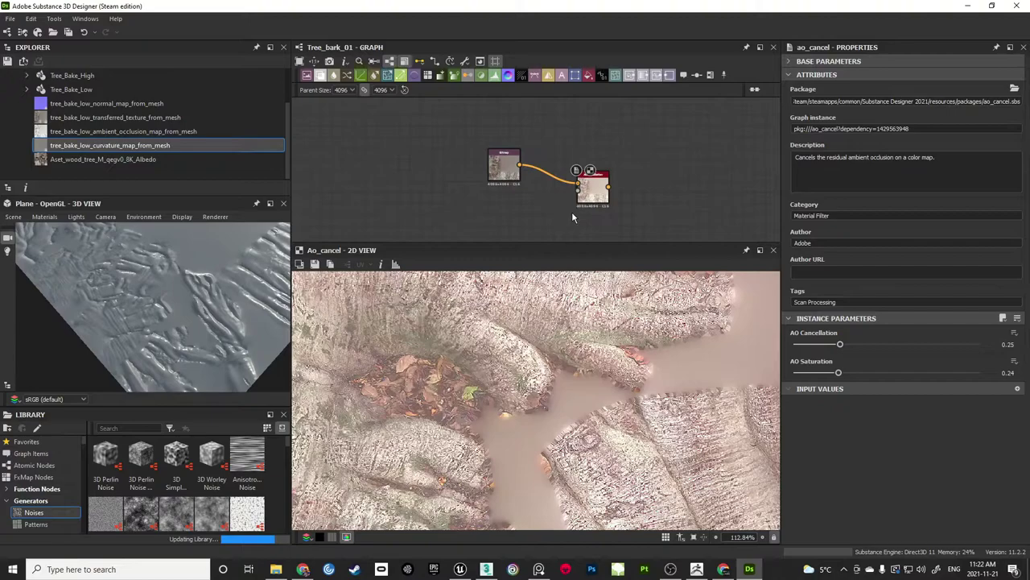
middle_click_drag(616, 159, 629, 65)
middle_click_drag(579, 165, 601, 63)
middle_click_drag(656, 192, 647, 169)
left_click_drag(590, 153, 567, 158)
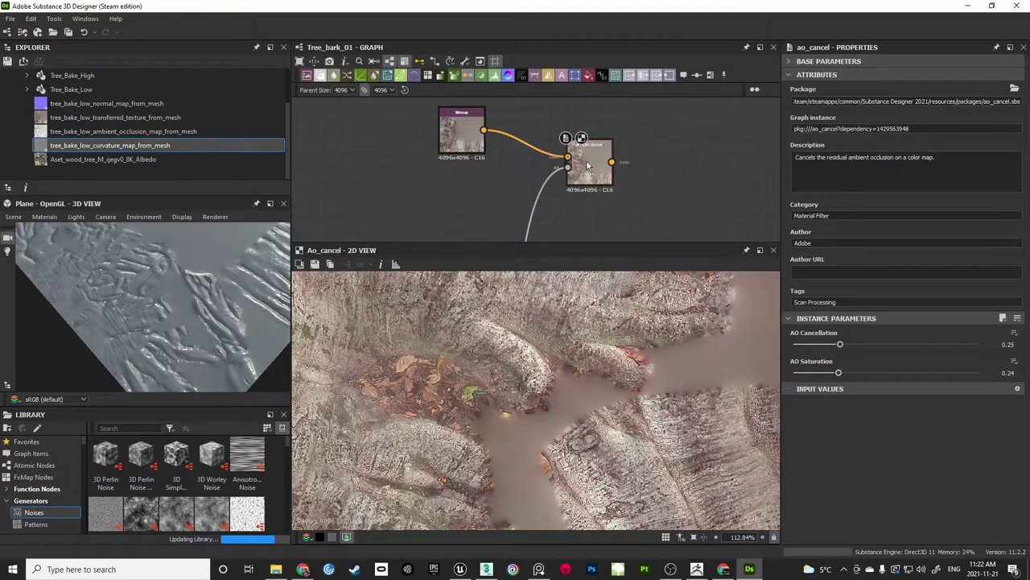
Compare the AO Cancellation result with the original transferred texture, overall and close up in the dark crevices
scroll(563, 400, "down", 2)
scroll(563, 400, "down", 3)
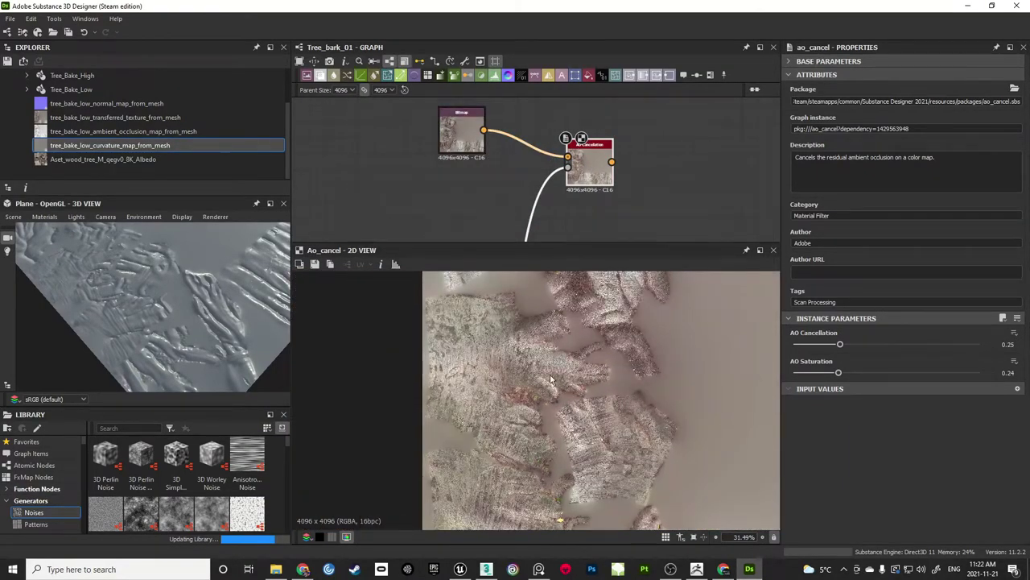
scroll(551, 379, "up", 1)
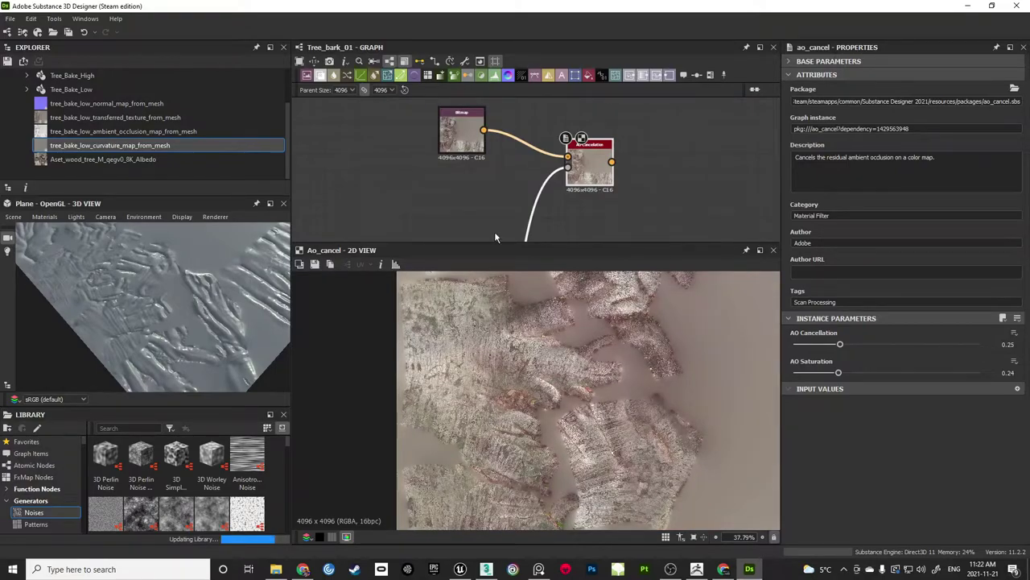
double_click(461, 133)
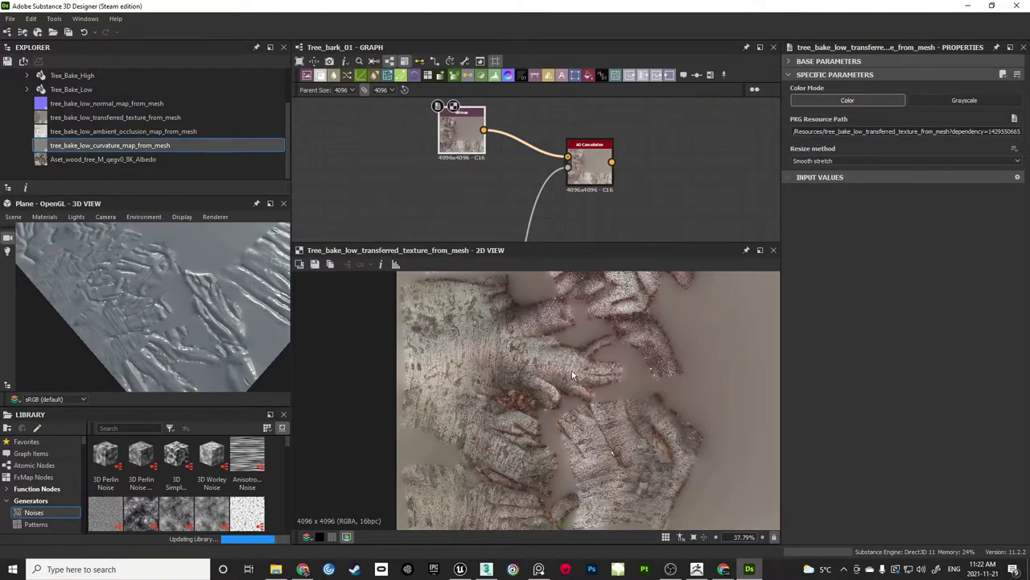
double_click(590, 165)
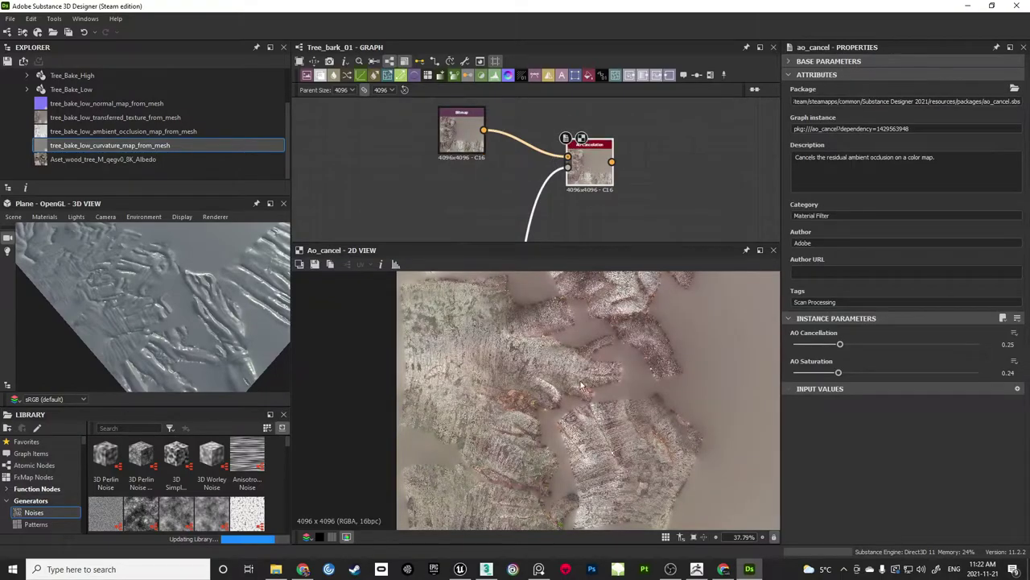
scroll(596, 465, "up", 3)
scroll(596, 466, "up", 8)
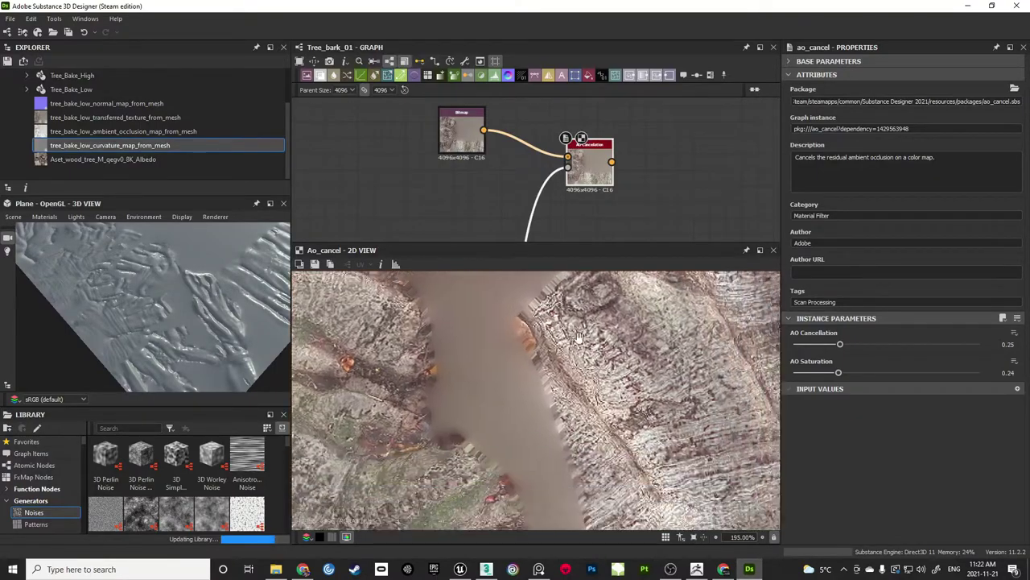
middle_click_drag(561, 368, 630, 404)
middle_click_drag(337, 368, 474, 378)
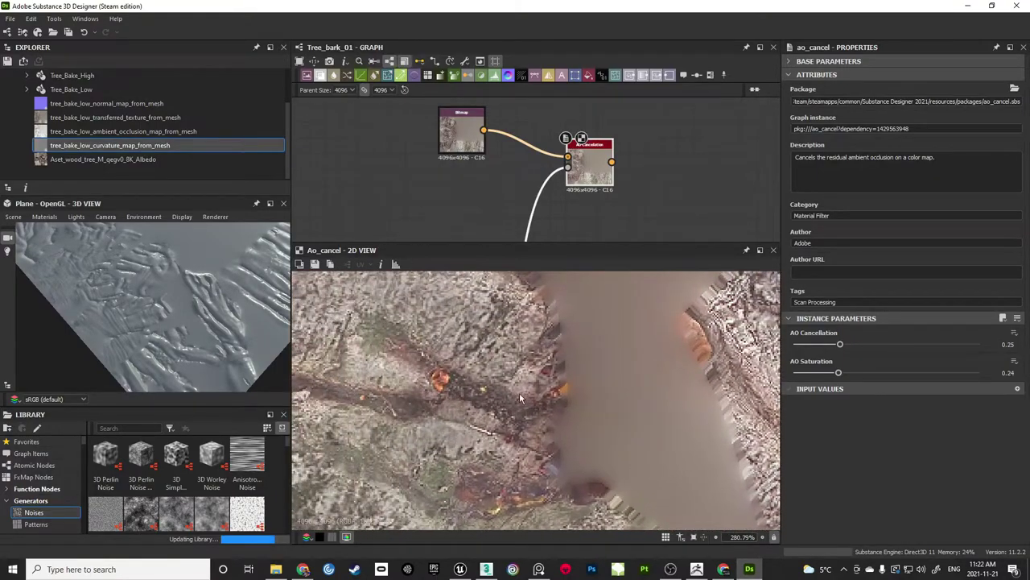
double_click(470, 153)
scroll(409, 376, "up", 1)
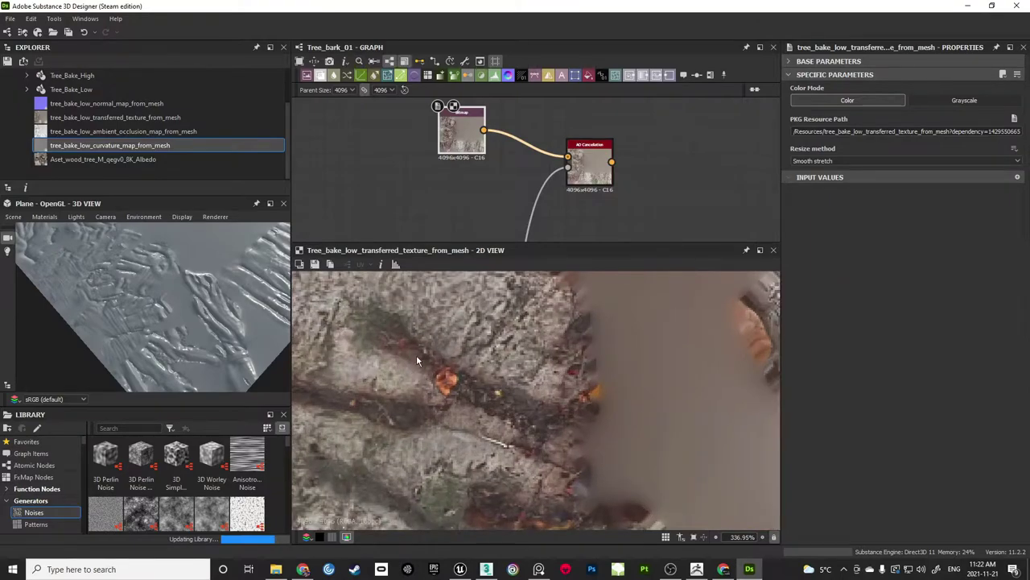
middle_click_drag(417, 359, 456, 373)
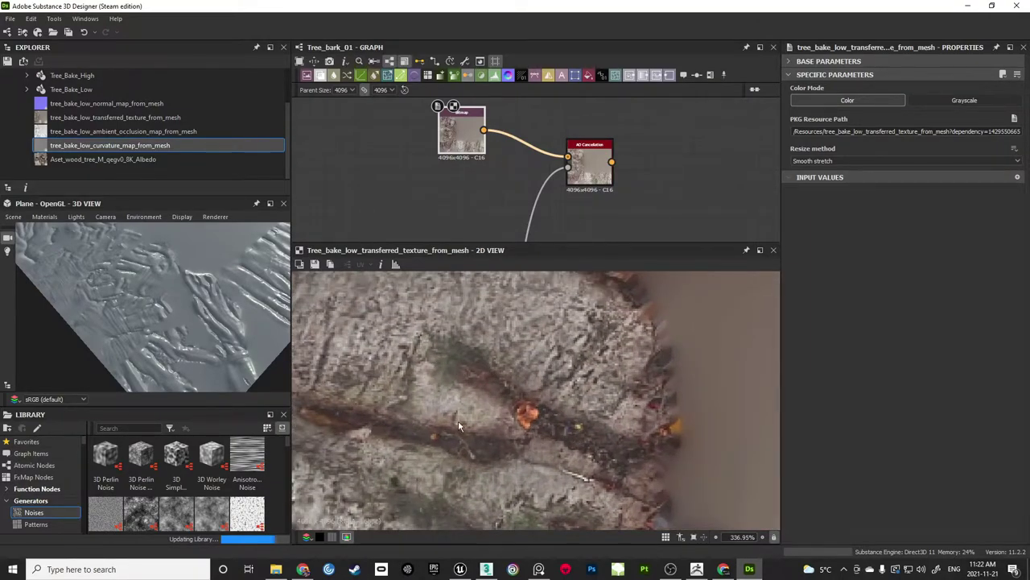
Examine the AO Cancellation output across the whole texture, including the root and bark areas
double_click(589, 165)
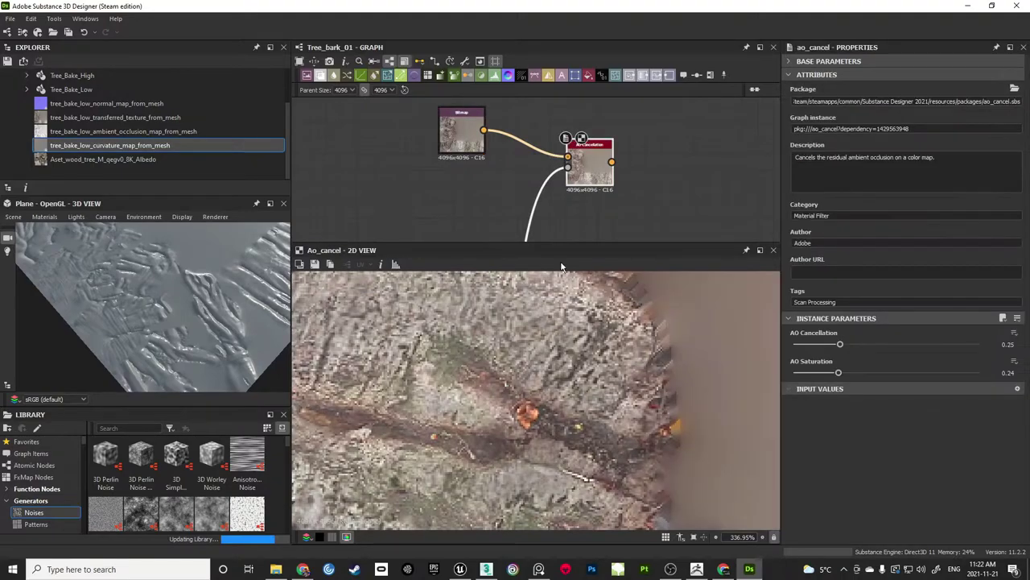
scroll(546, 369, "down", 15)
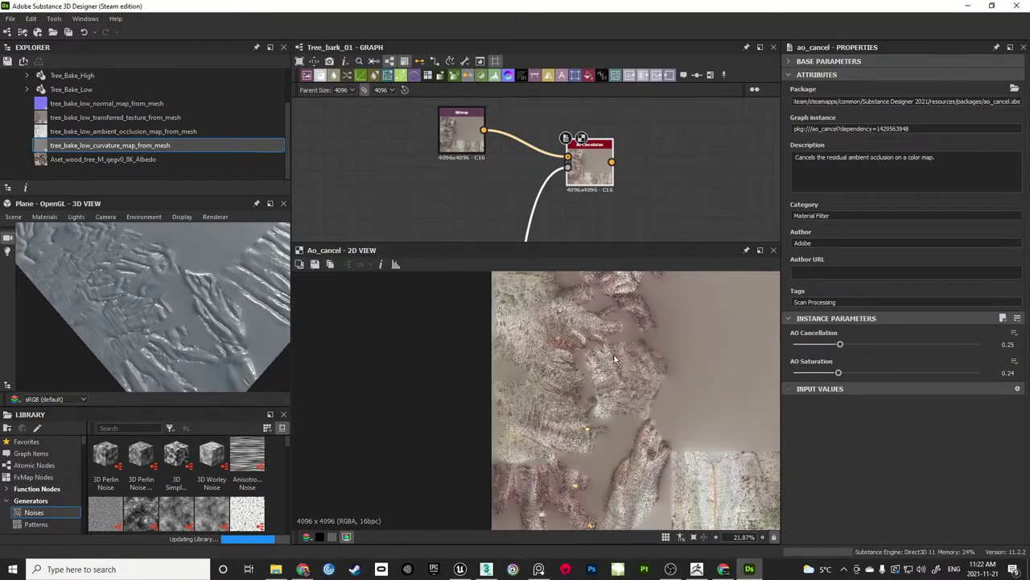
middle_click_drag(632, 386, 543, 391)
scroll(585, 377, "down", 1)
scroll(548, 380, "up", 1)
Add a Lighting Cancel High Frequencies node, placed above and beyond the AO Cancellation node
left_click(646, 195)
middle_click_drag(669, 149, 652, 176)
left_click_drag(577, 198, 561, 181)
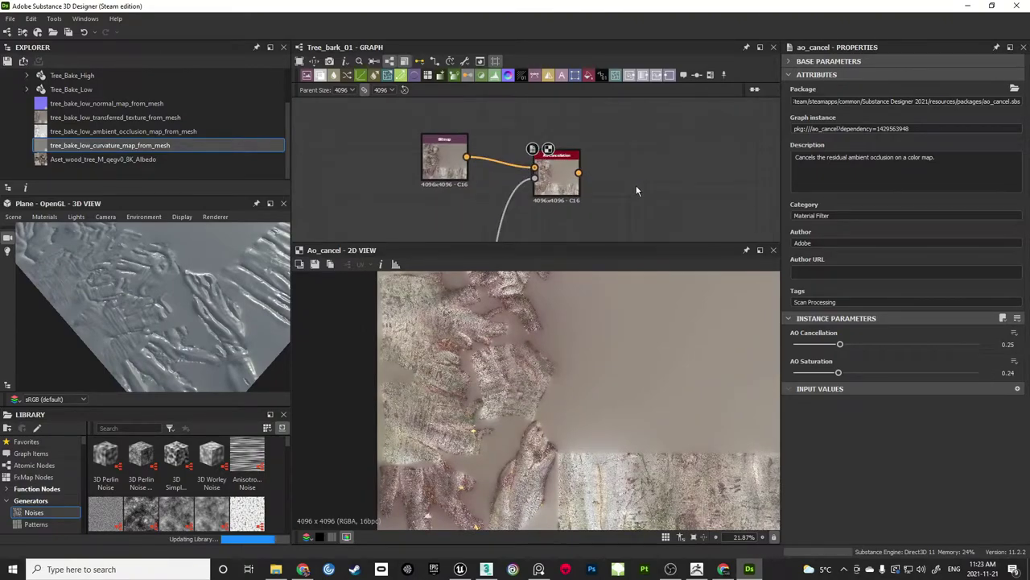
key("space")
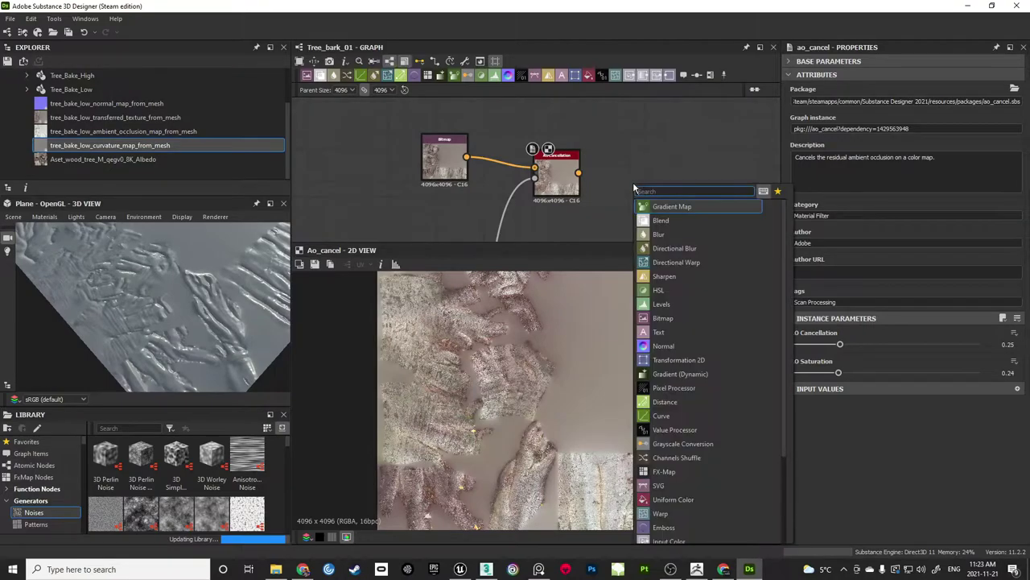
type("vemo")
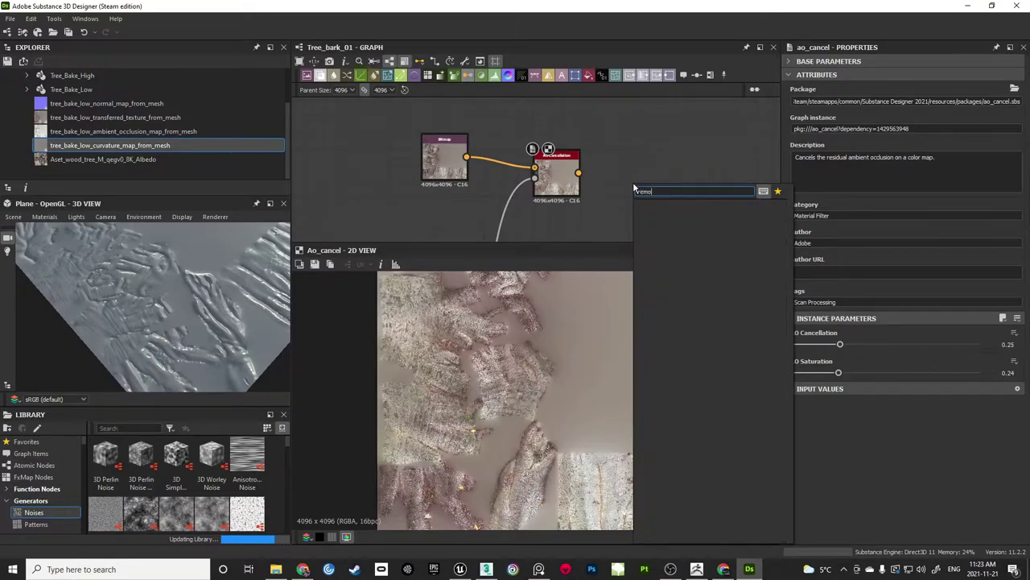
key("BackSpace")
key("BackSpace")
key("BackSpace")
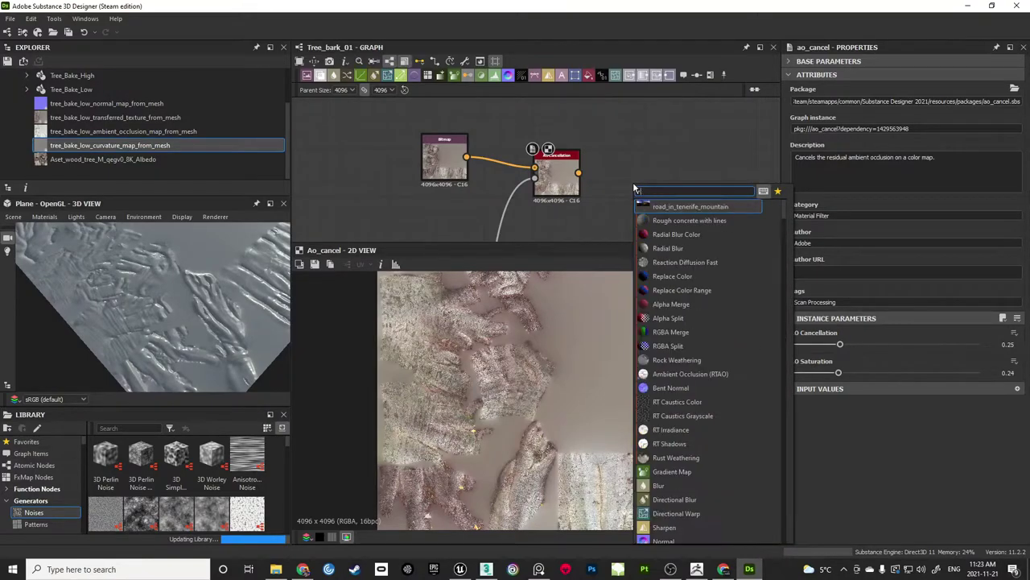
type("light")
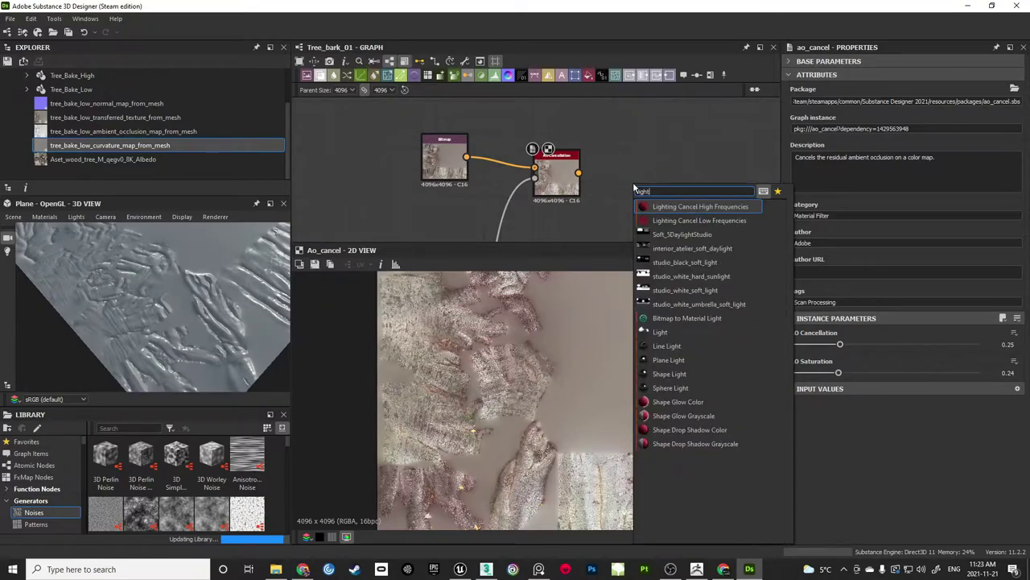
left_click(690, 208)
left_click_drag(640, 175, 673, 112)
Add a Lighting Cancel Low Frequencies node below the high-frequency one and feed it from the AO Cancellation output
key("space")
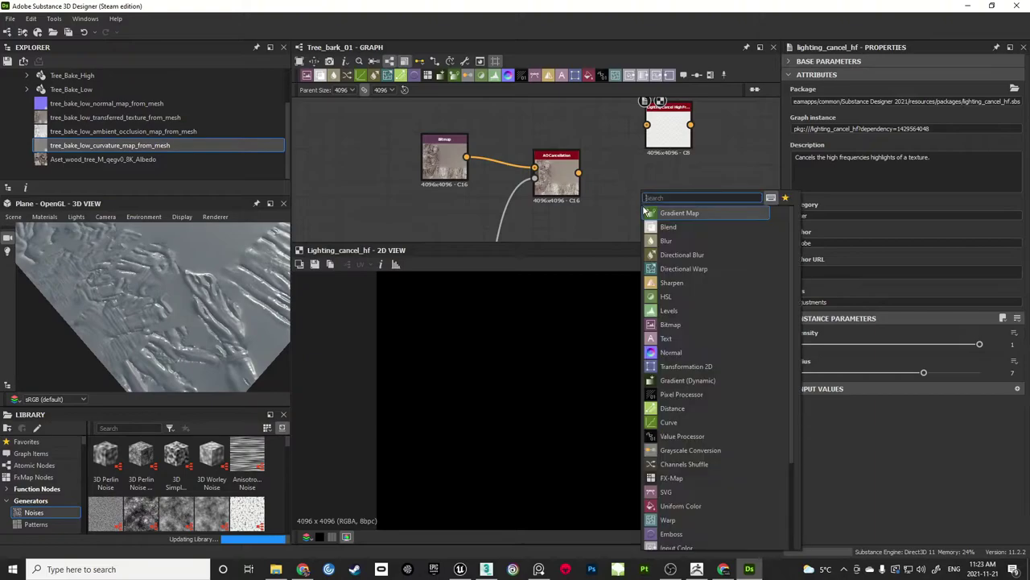
type("light")
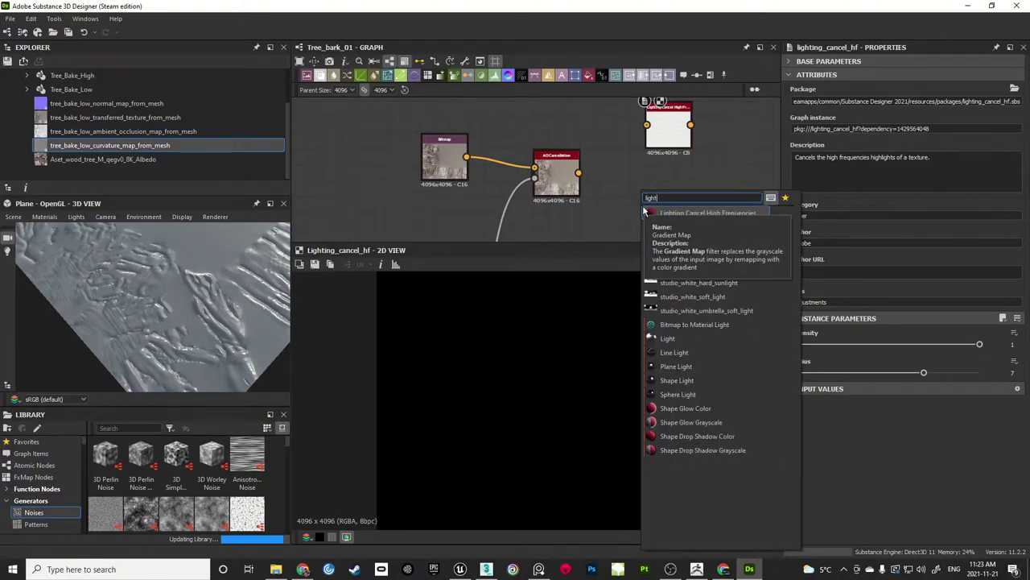
left_click(716, 228)
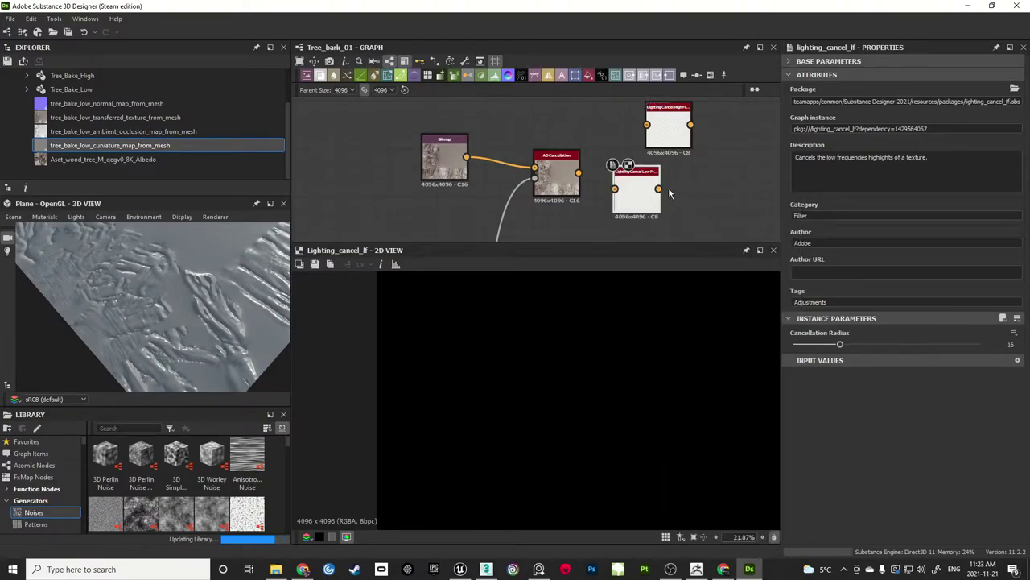
left_click_drag(635, 179, 658, 196)
mouse_move(619, 170)
middle_mouse_down()
mouse_move(608, 146)
mouse_move(607, 168)
middle_mouse_up()
left_click_drag(656, 139, 640, 140)
left_click_drag(650, 204, 643, 204)
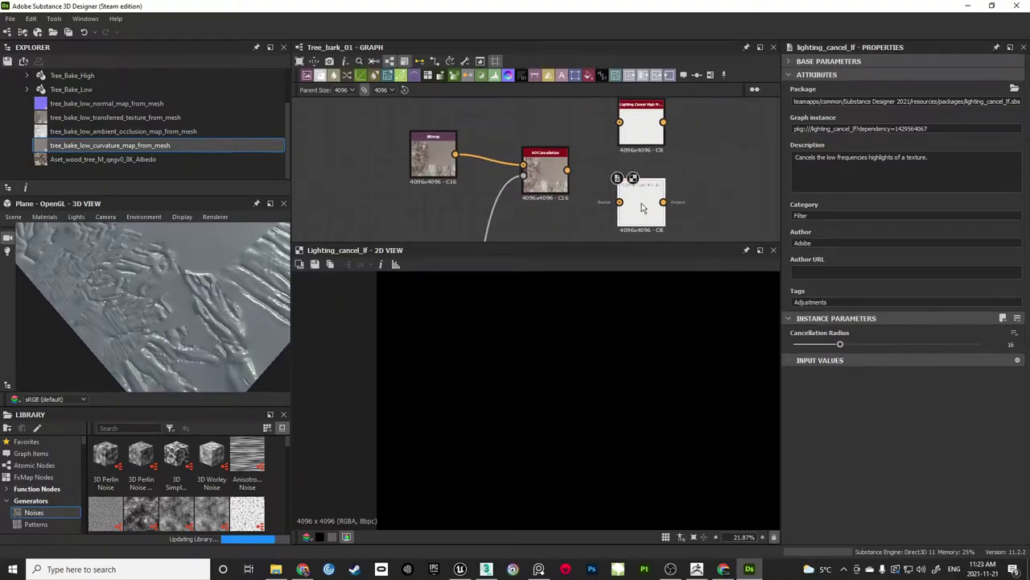
scroll(588, 187, "up", 1)
left_click_drag(561, 147, 620, 187)
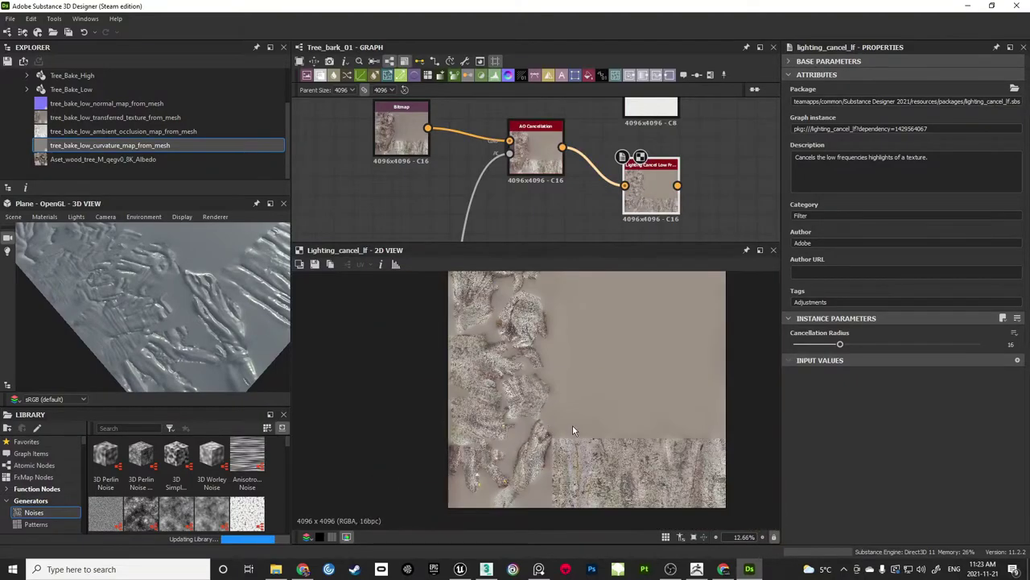
Compare the Lighting Cancel Low Frequencies result with the AO Cancellation output, overall and close up on the roots and bark
scroll(573, 428, "up", 2)
middle_click_drag(529, 418, 614, 414)
middle_click_drag(662, 457, 577, 347)
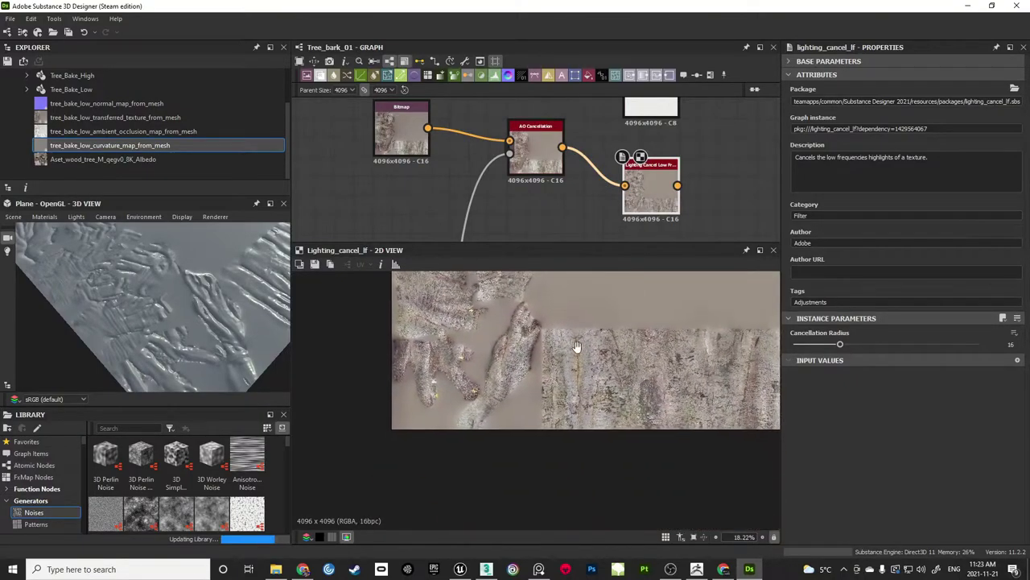
scroll(577, 346, "up", 4)
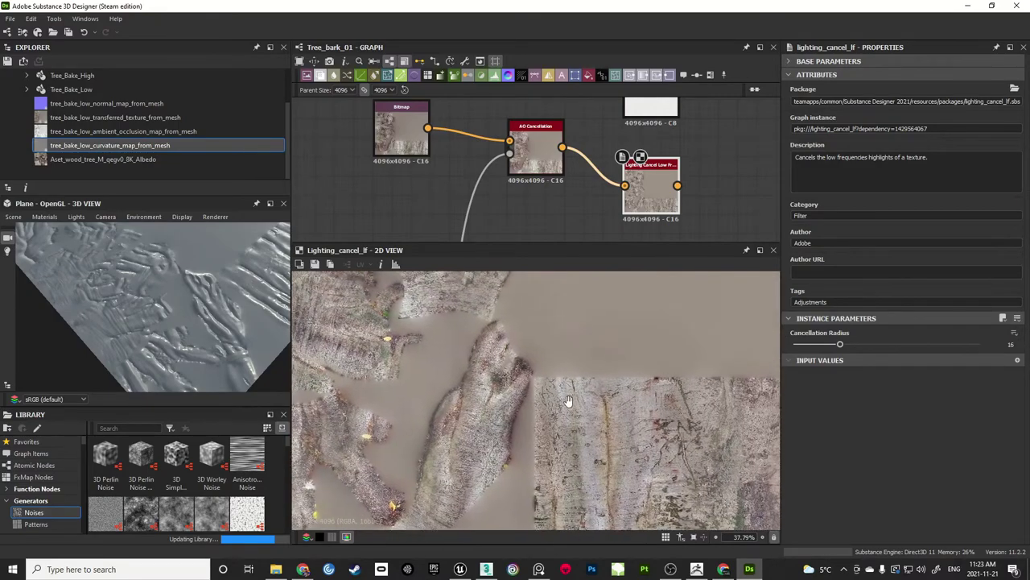
scroll(603, 405, "down", 1)
double_click(534, 153)
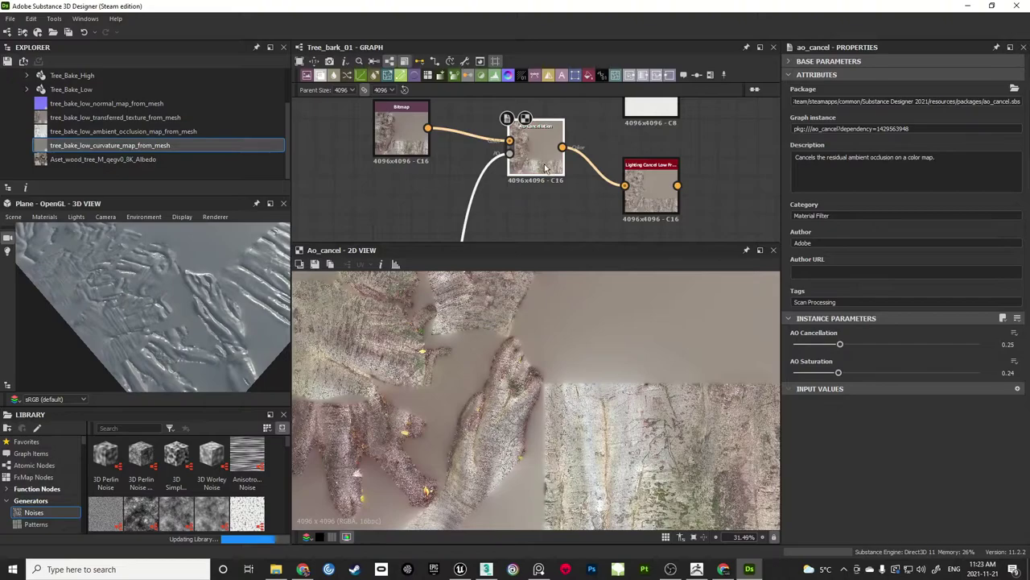
double_click(651, 198)
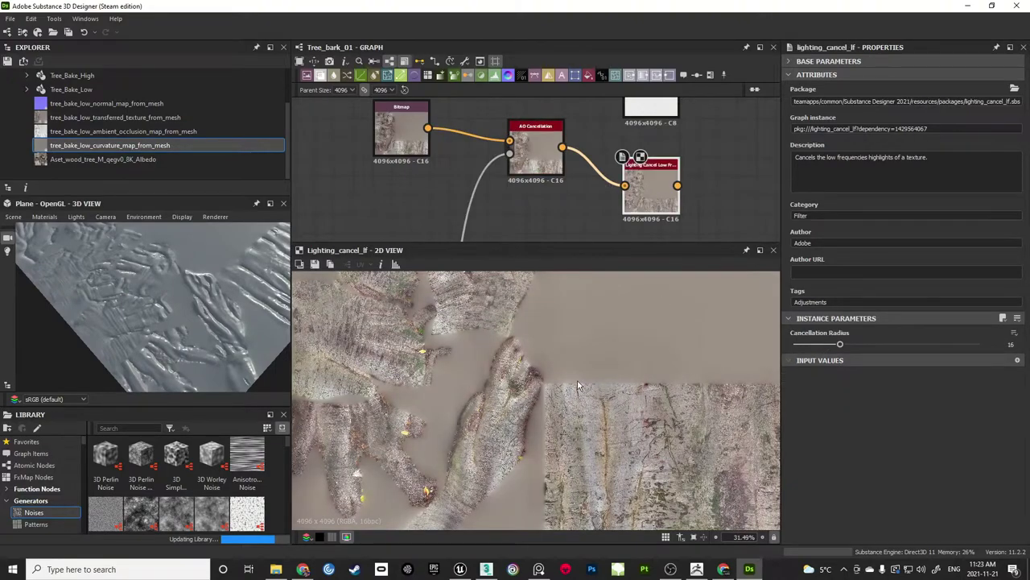
scroll(580, 376, "down", 5)
middle_click_drag(591, 326, 569, 395)
scroll(569, 396, "up", 10)
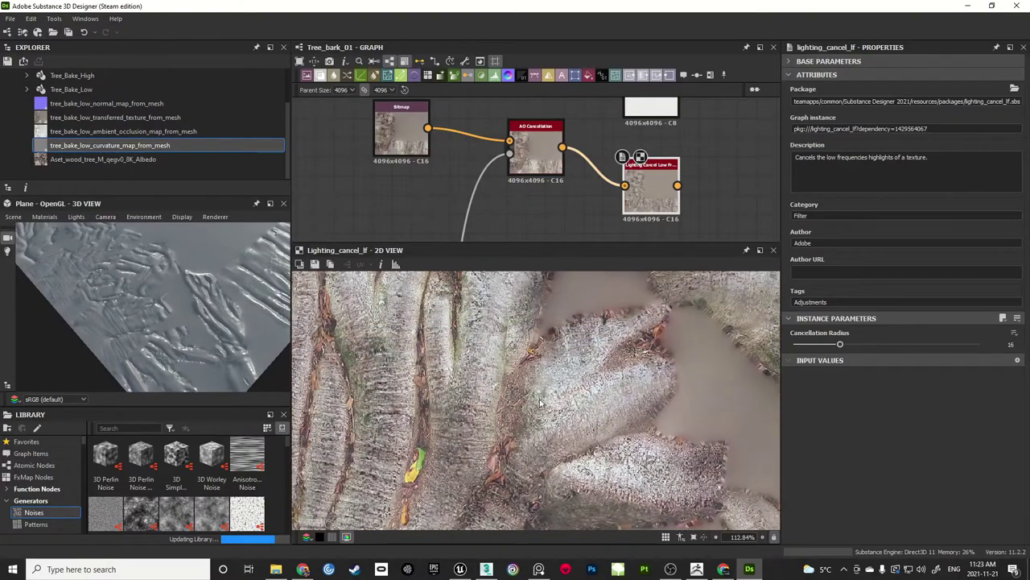
scroll(540, 403, "up", 2)
scroll(445, 414, "down", 7)
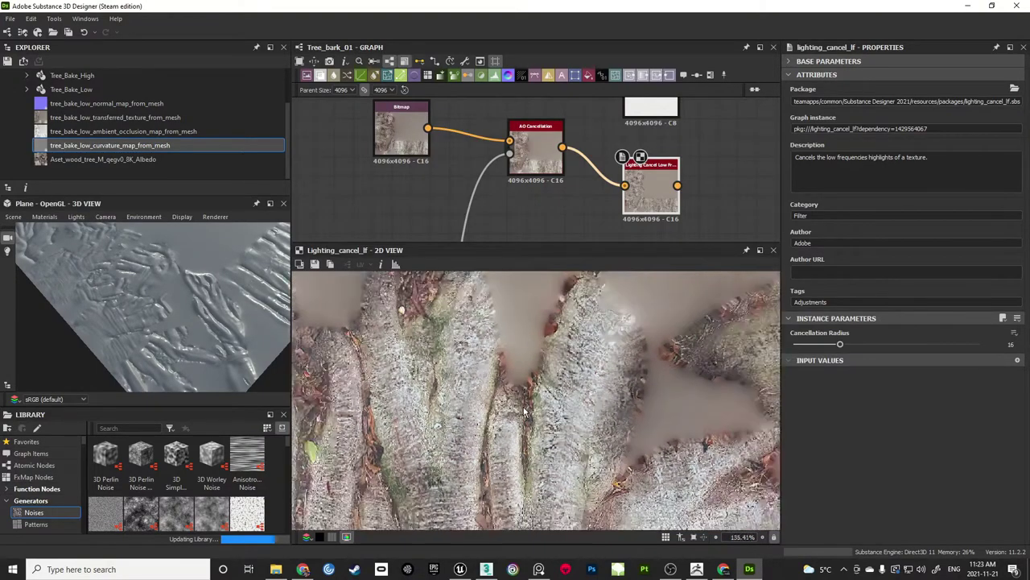
middle_click_drag(590, 389, 536, 348)
scroll(547, 366, "down", 2)
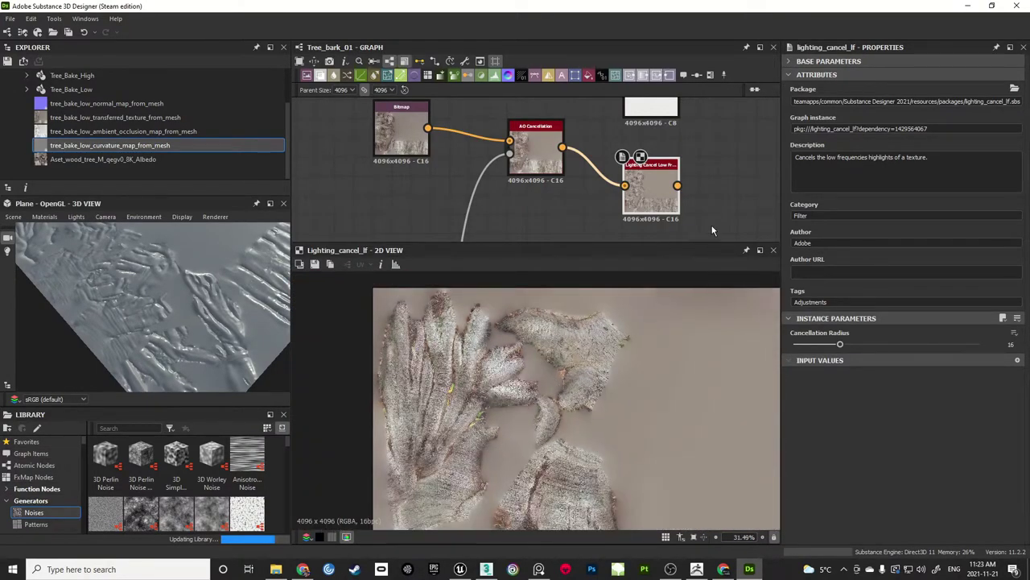
Chain the Lighting Cancel High Frequencies node after the Low Frequencies node and display its result
middle_click_drag(717, 127, 687, 141)
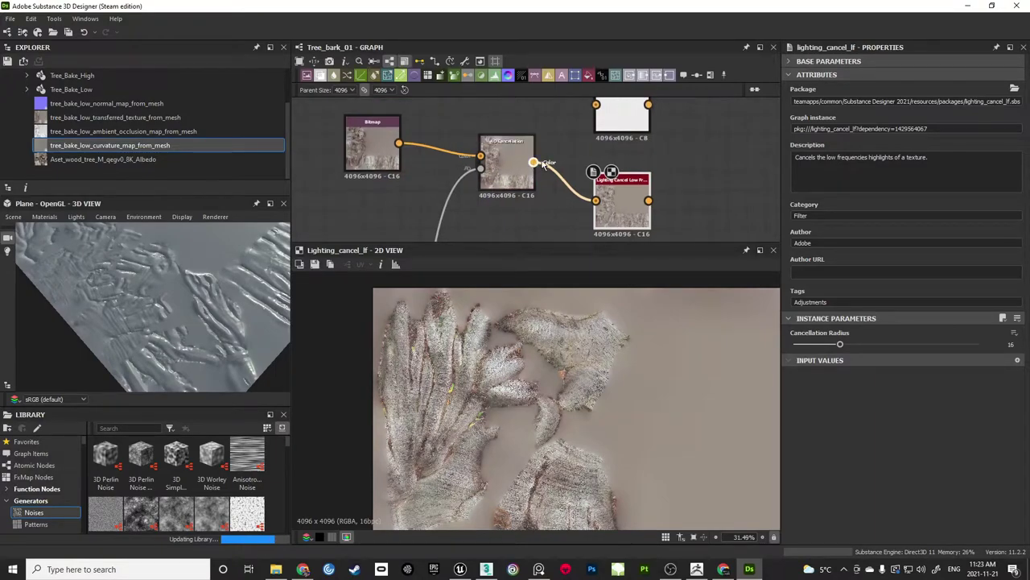
left_click_drag(612, 130, 674, 200)
double_click(689, 200)
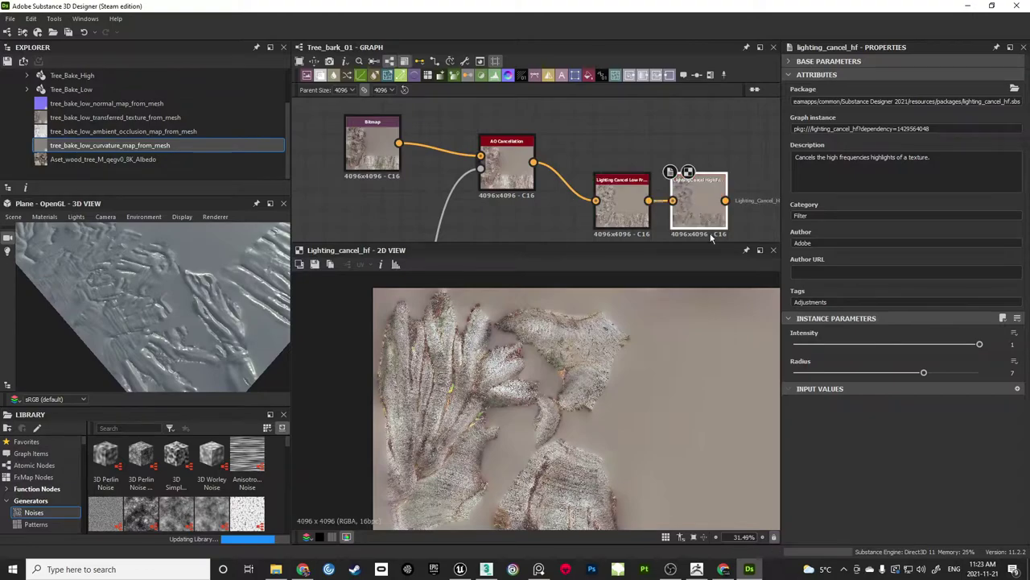
Compare the high-frequency and low-frequency lighting cancellation results at pixel level on the root bark
scroll(512, 428, "up", 6)
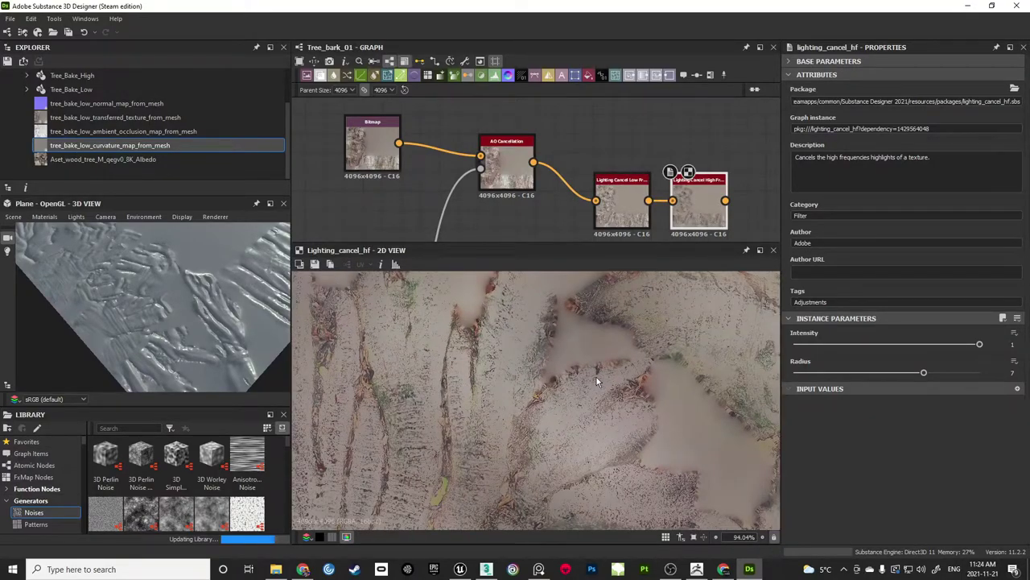
scroll(489, 384, "up", 2)
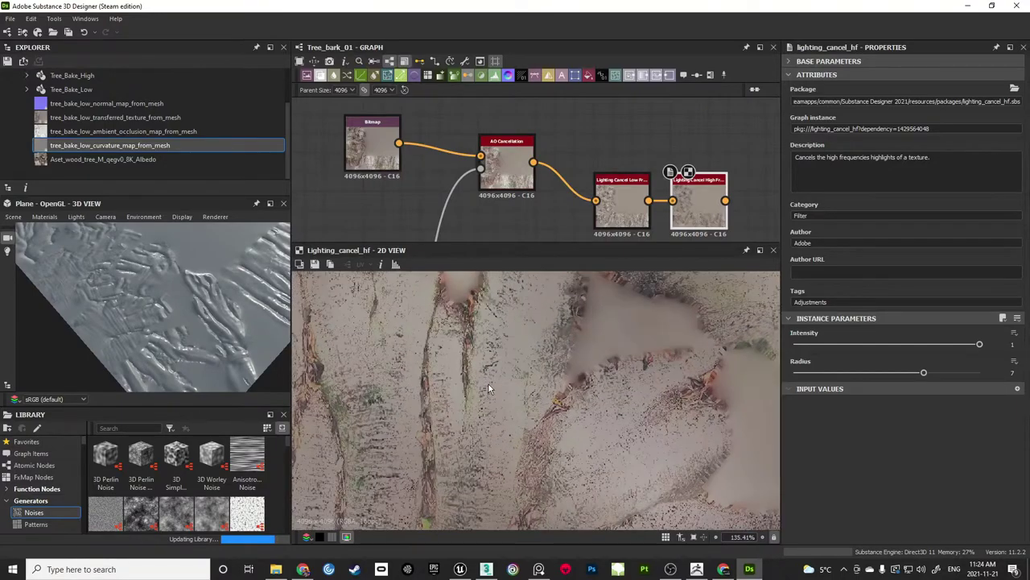
scroll(487, 387, "up", 1)
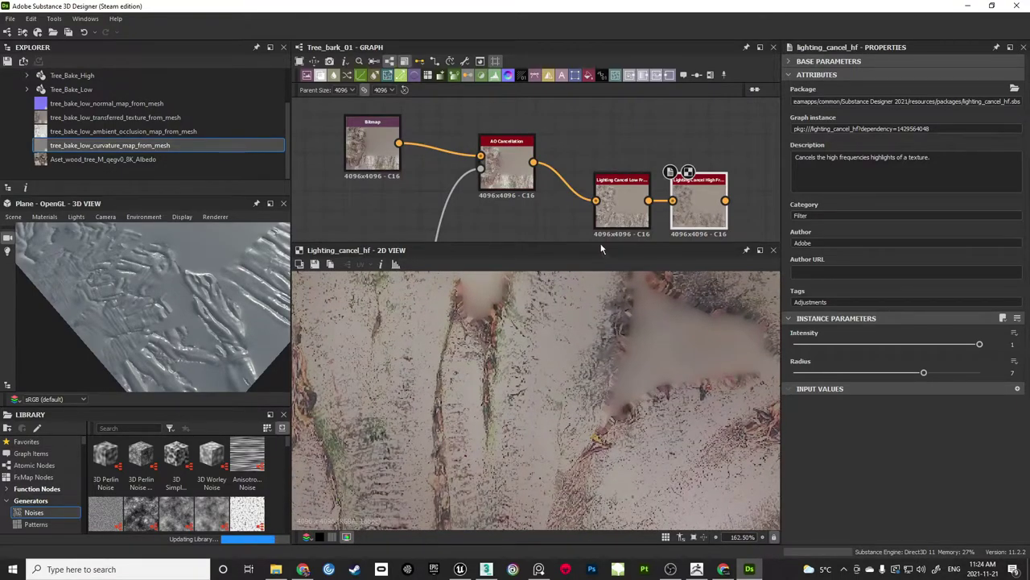
left_click(621, 205)
scroll(554, 369, "up", 5)
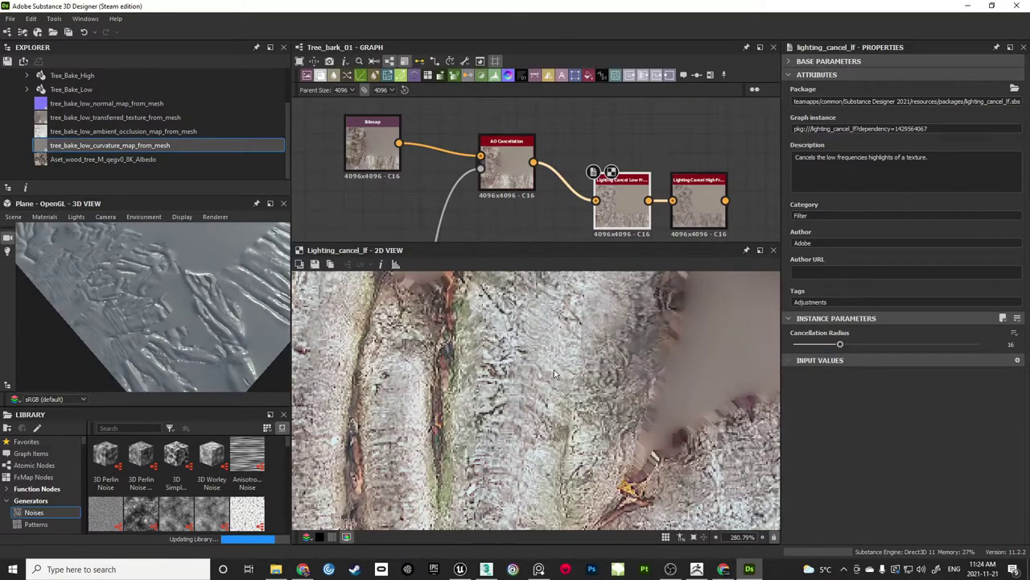
left_click(698, 208)
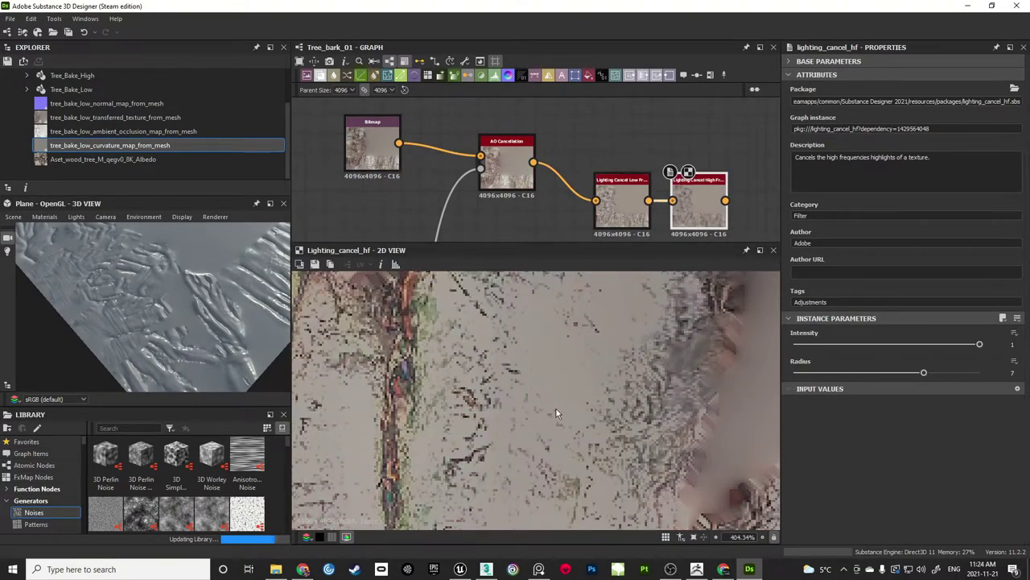
left_click(622, 202)
left_click(515, 179)
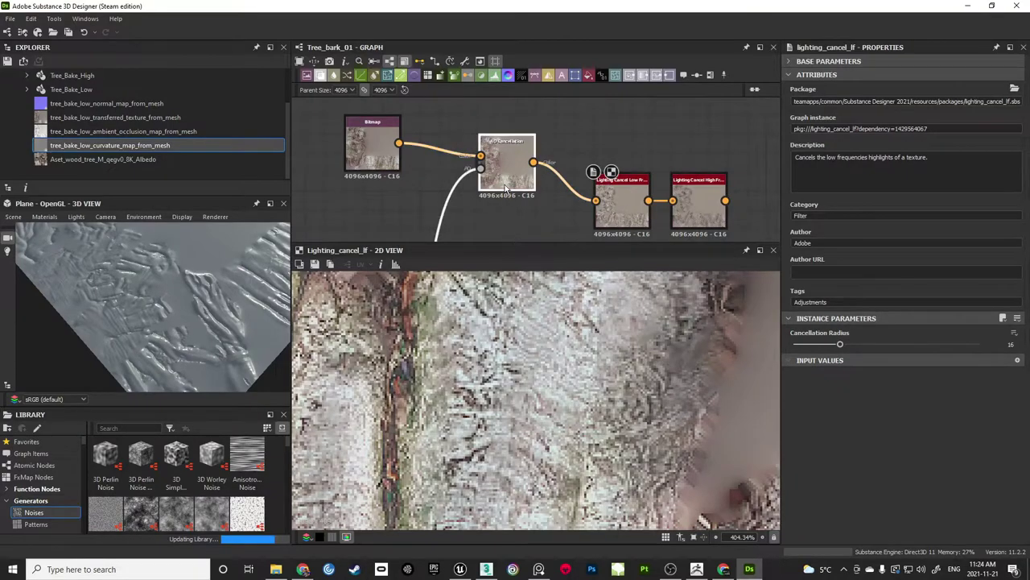
left_click(644, 216)
left_click(679, 209)
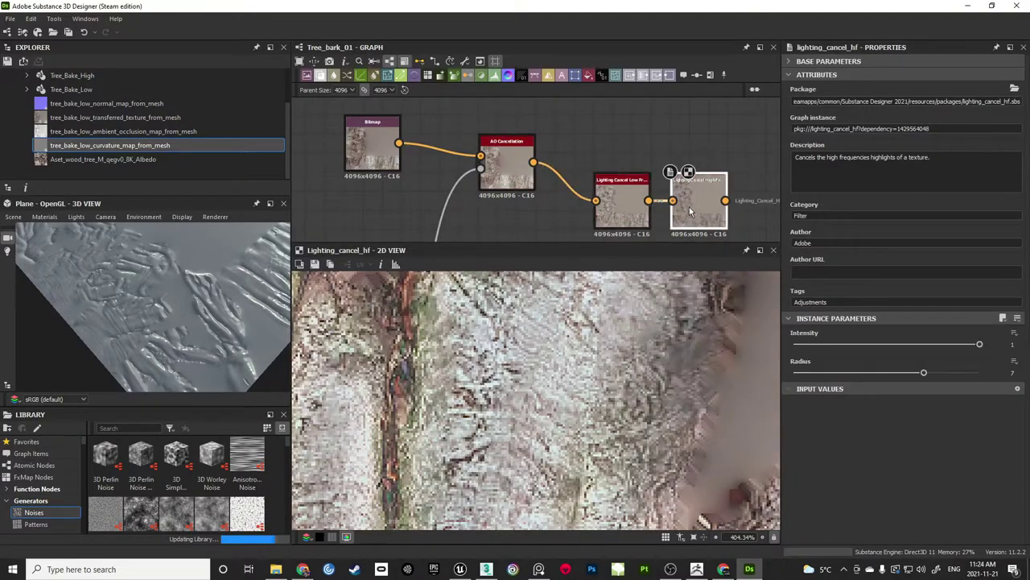
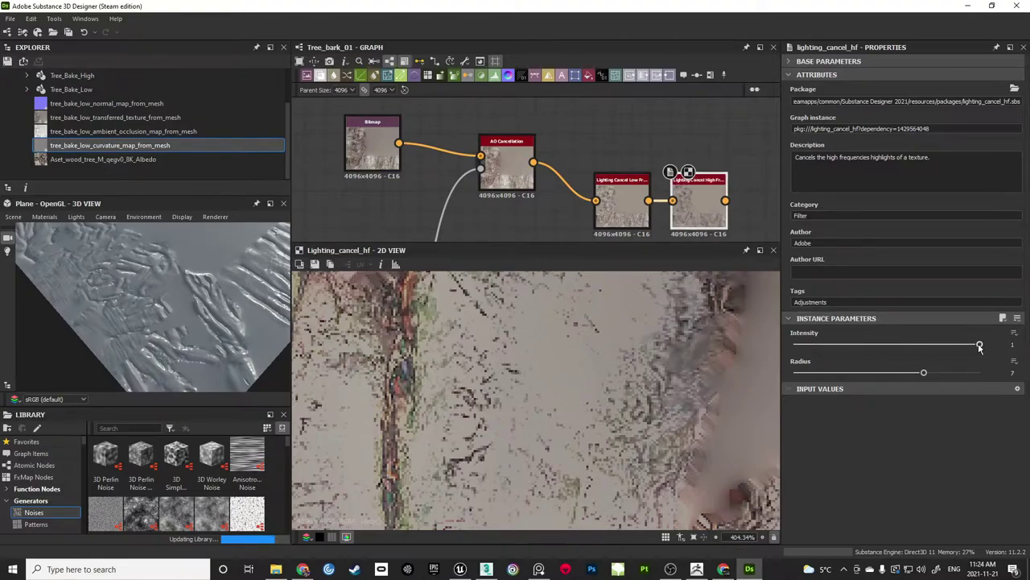
Set the Lighting Cancel High Frequencies node's Intensity to 0.41 and Radius to 1.73
left_click_drag(979, 346, 836, 354)
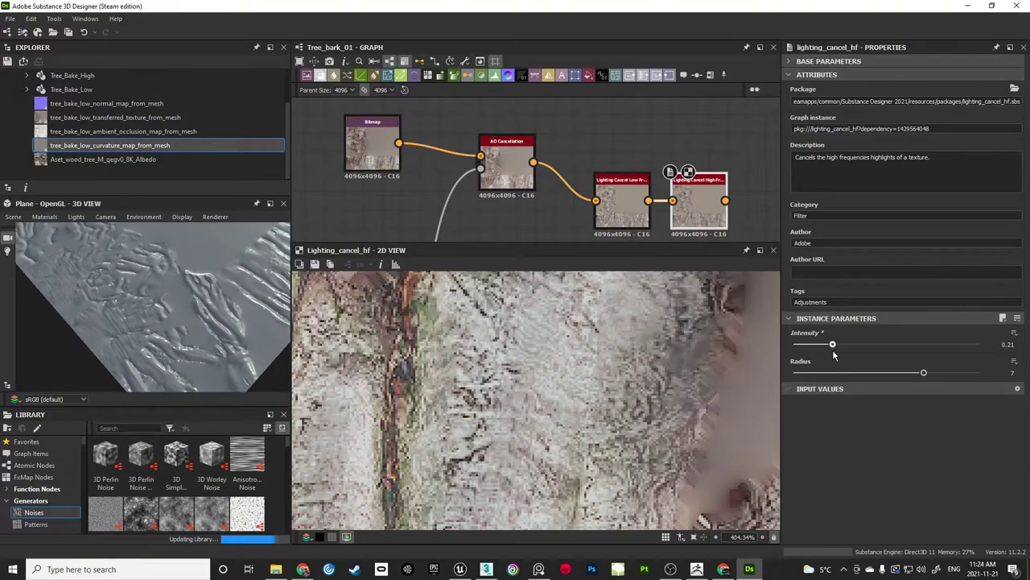
left_click_drag(924, 374, 870, 346)
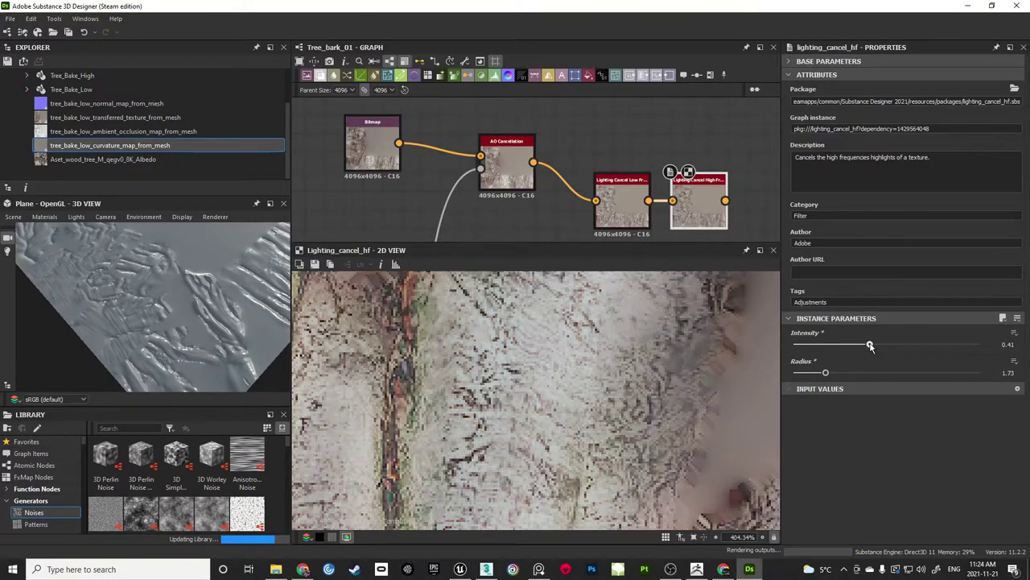
scroll(636, 422, "down", 5)
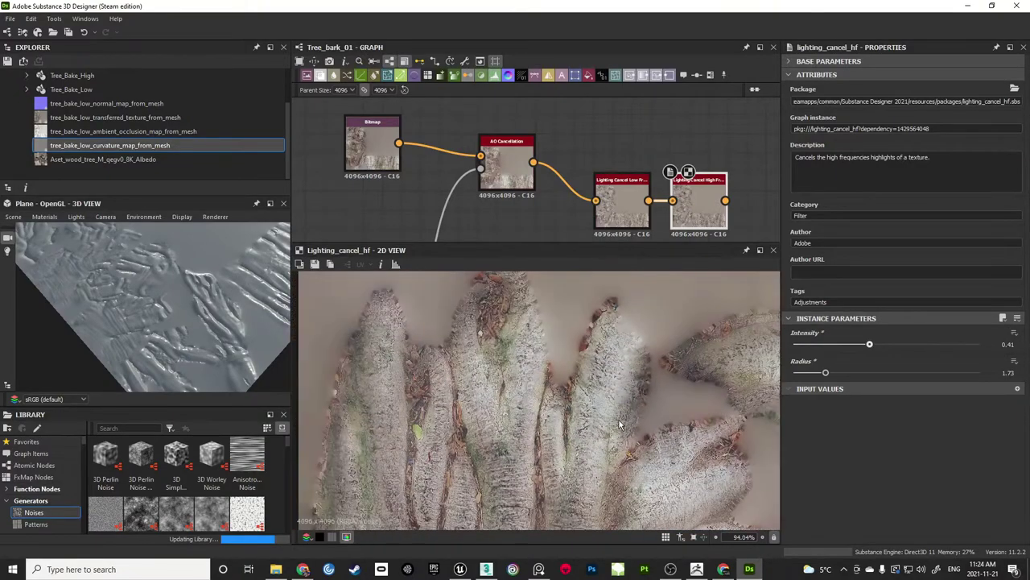
Compare the adjusted high-frequency cancellation with the low-frequency result across the root areas
double_click(618, 211)
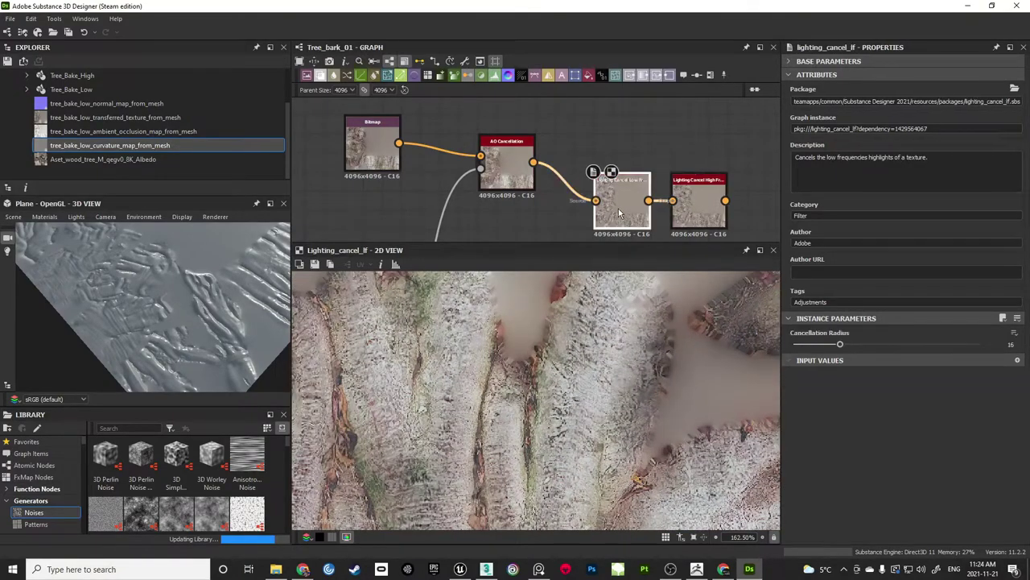
double_click(707, 215)
scroll(554, 367, "down", 5)
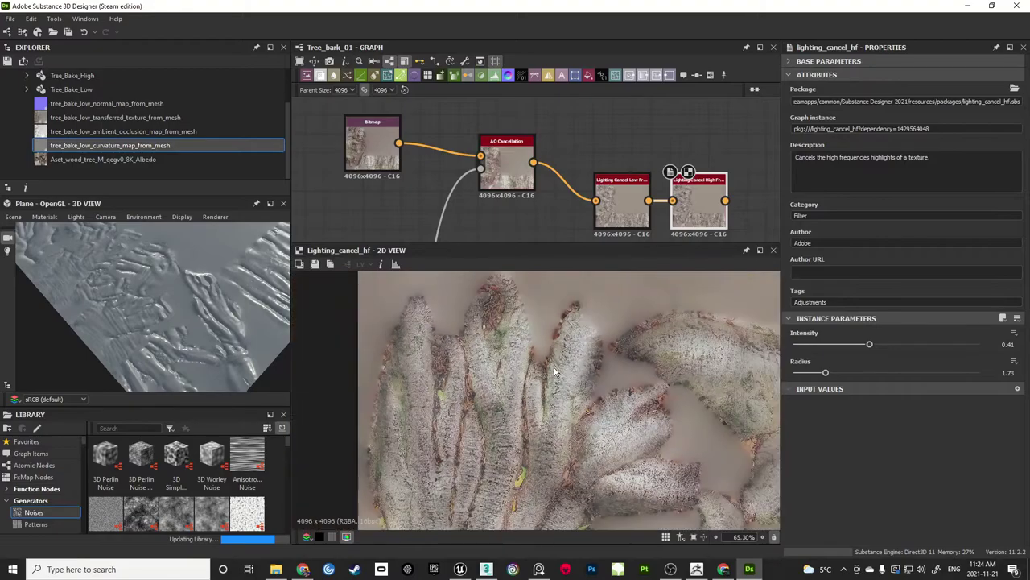
scroll(570, 402, "up", 5)
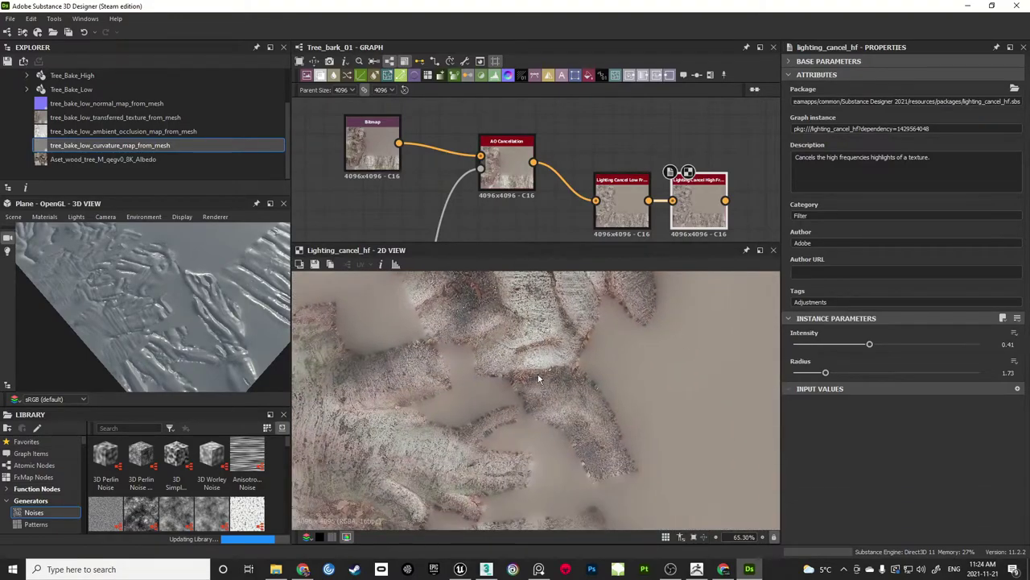
Enclose the color texture bitmap and its three AO and lighting cancellation nodes in a frame titled Color
scroll(571, 408, "up", 2)
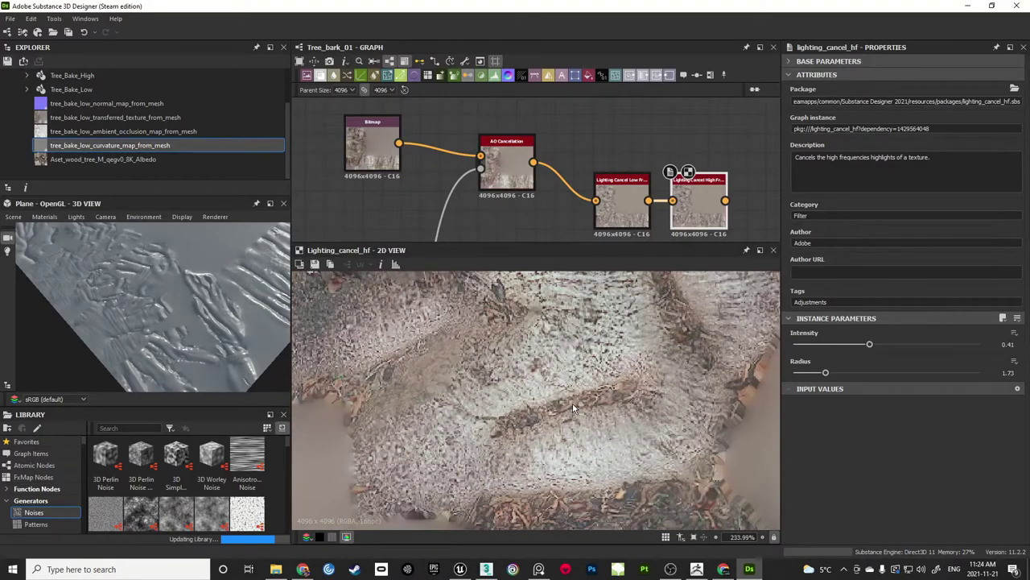
scroll(573, 409, "down", 1)
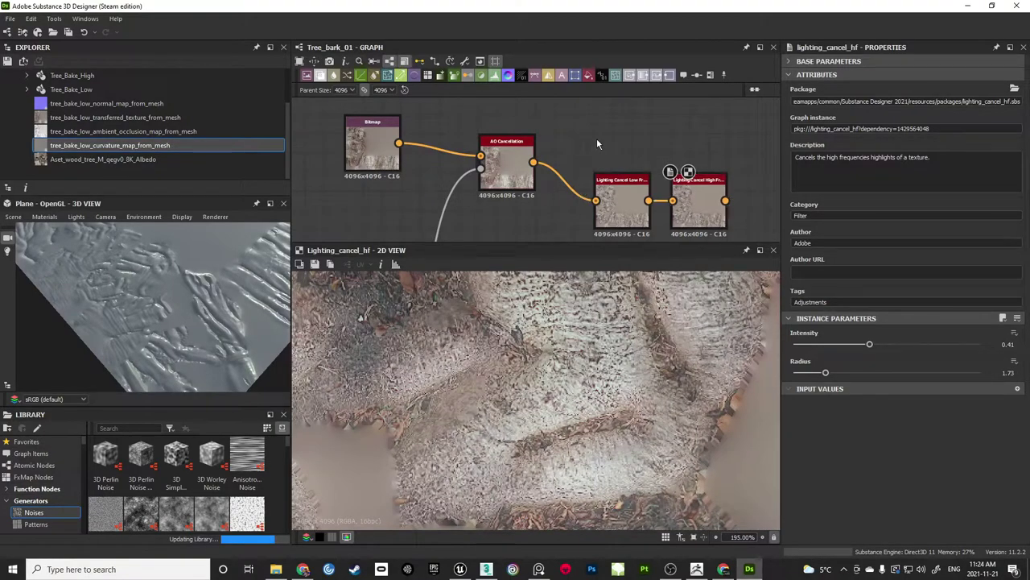
scroll(594, 137, "down", 2)
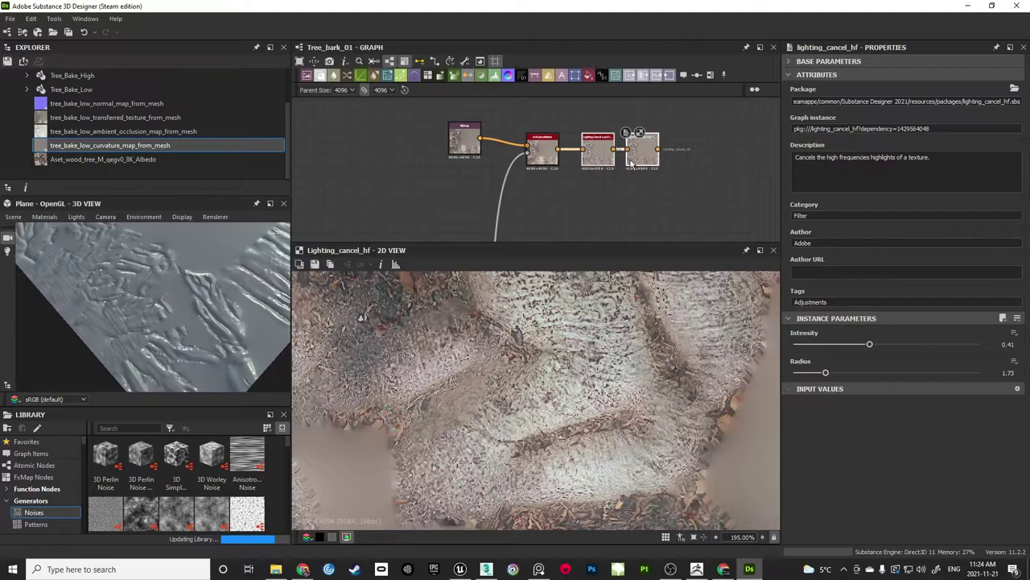
scroll(635, 160, "down", 2)
middle_click_drag(626, 161, 653, 194)
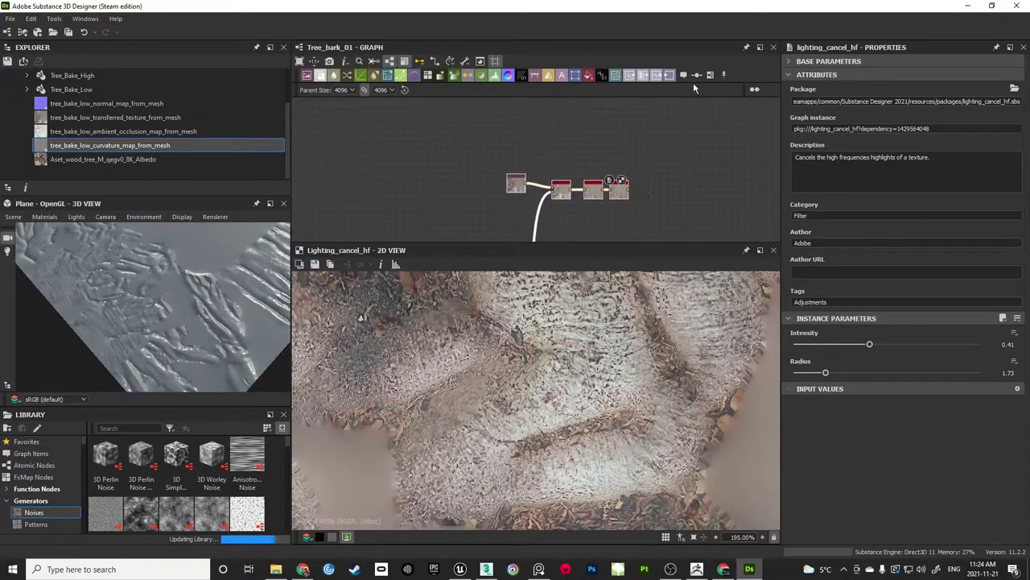
left_click(710, 75)
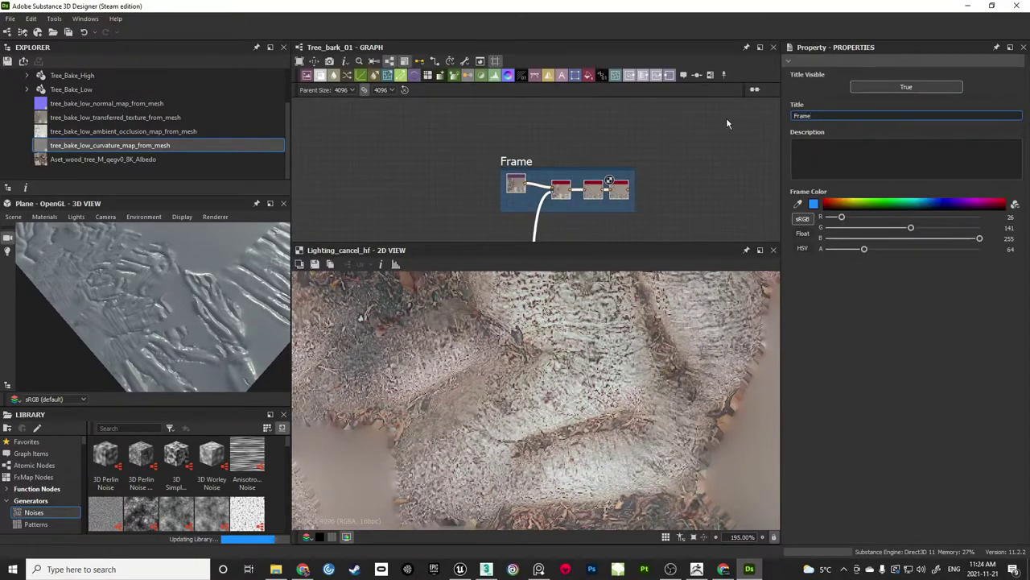
key("BackSpace")
key("BackSpace")
key("BackSpace")
key("BackSpace")
key("BackSpace")
type("Color")
Connect the Lighting Cancel High Frequencies result to the base color output and delete the disconnected Uniform Color node
scroll(684, 154, "down", 3)
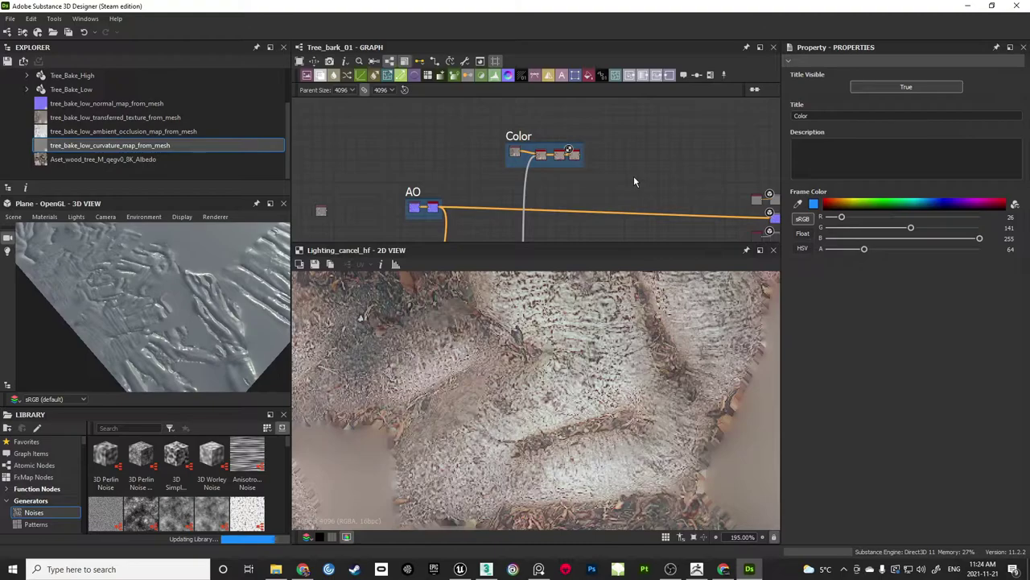
scroll(663, 168, "up", 2)
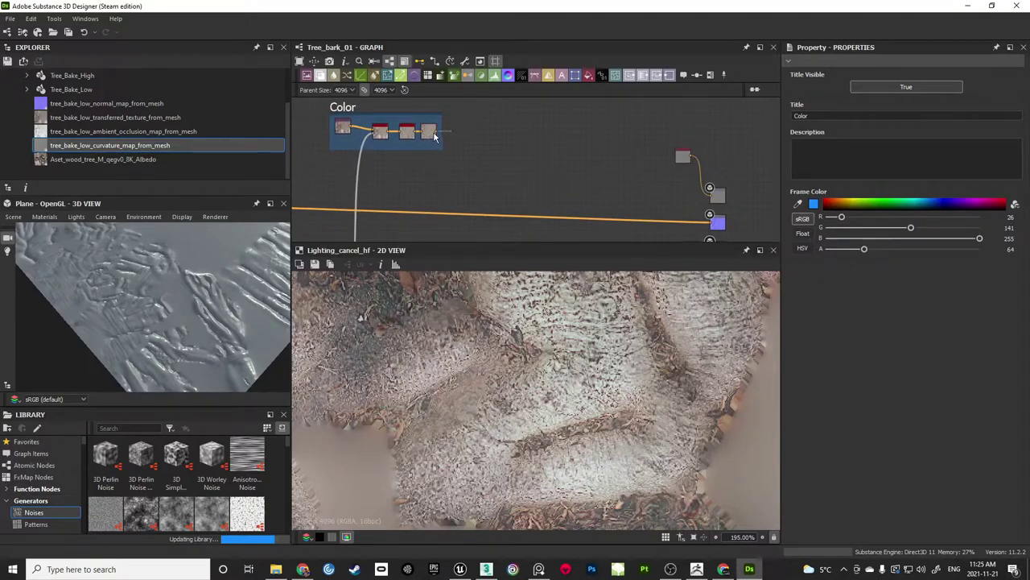
left_click_drag(475, 151, 710, 196)
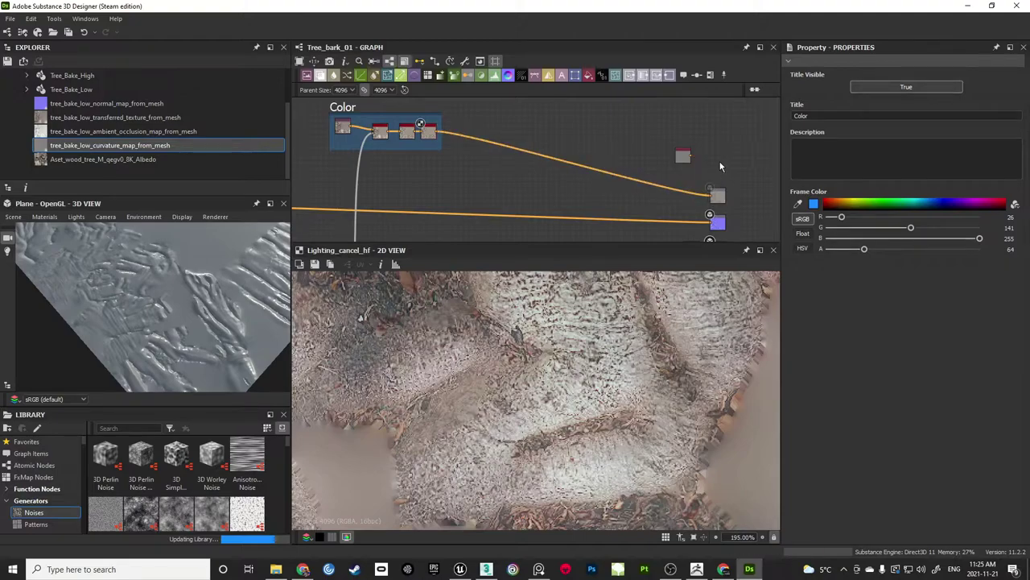
left_click(684, 156)
key("Delete")
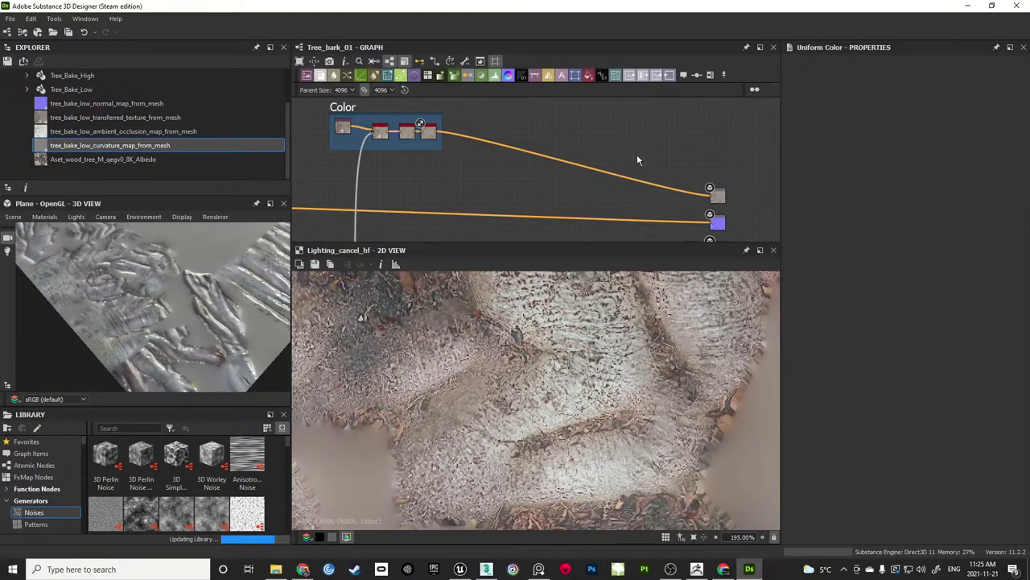
Examine the bark's shine on the ridges and crevices in the 3D preview, and review the graph's remaining inputs and outputs
left_click_drag(188, 280, 180, 305)
middle_click_drag(509, 176, 552, 111)
scroll(531, 189, "down", 1)
left_click_drag(487, 242, 487, 375)
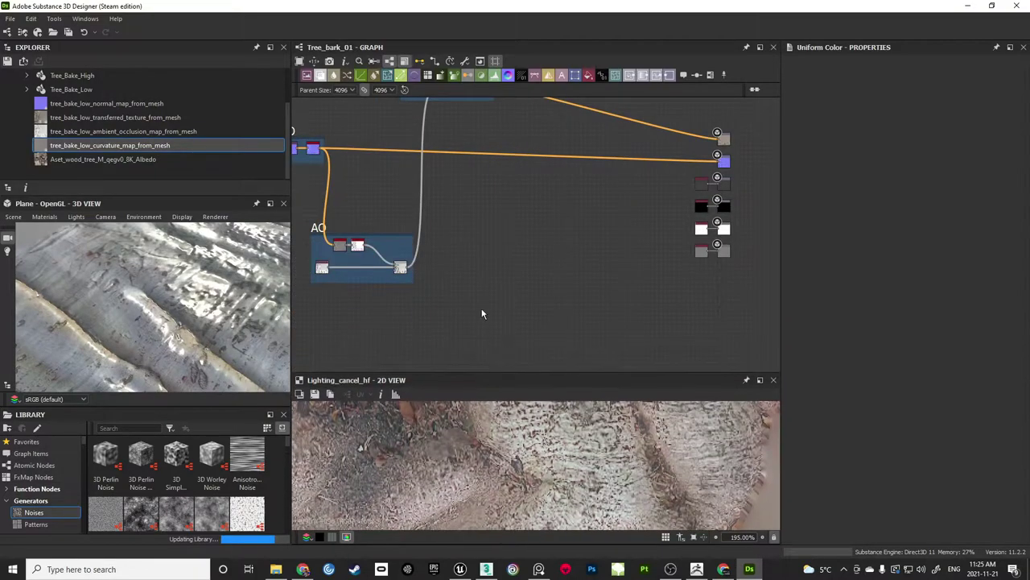
middle_click_drag(378, 189, 518, 224)
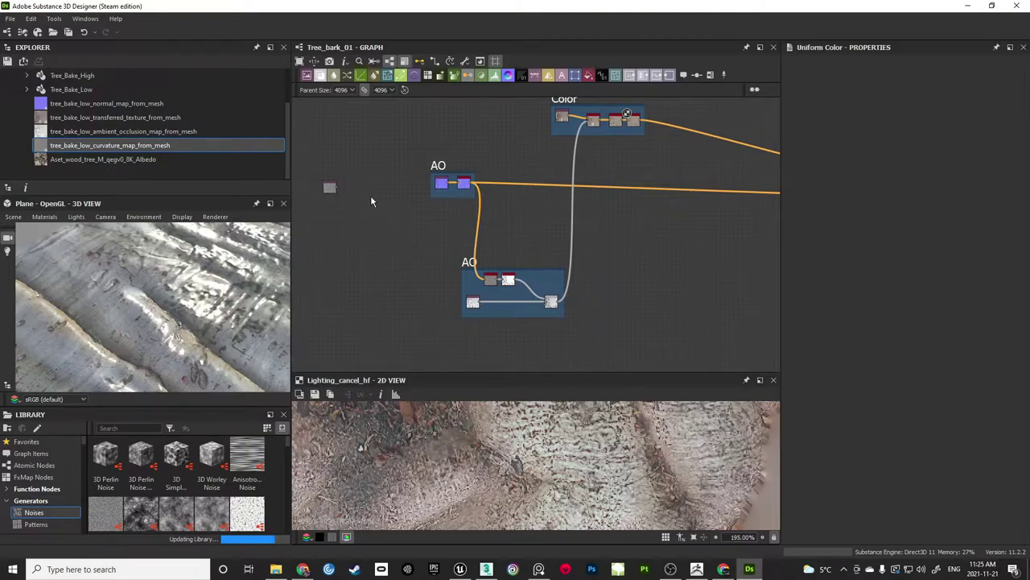
middle_click_drag(487, 148, 460, 165)
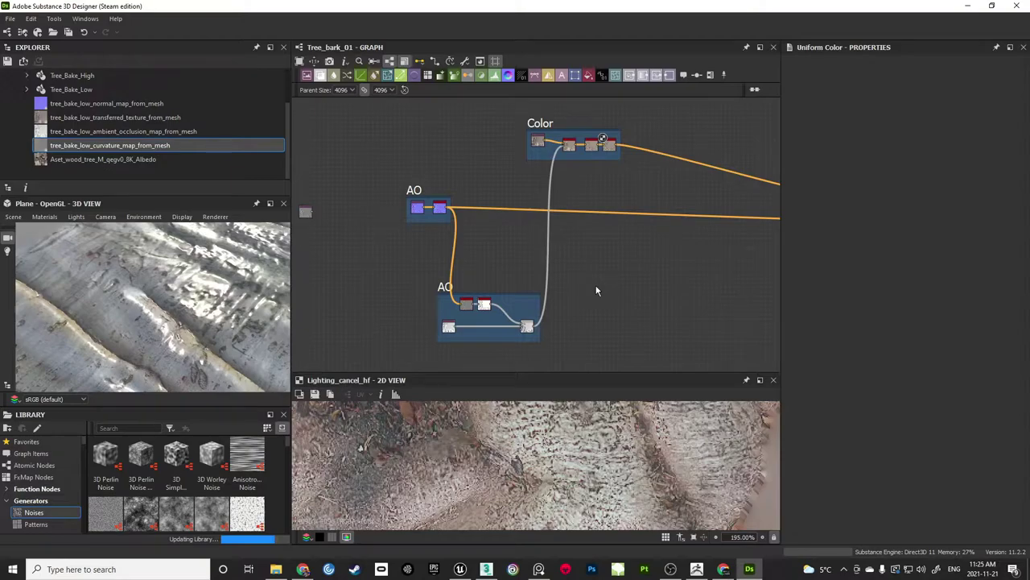
left_click_drag(211, 323, 161, 323)
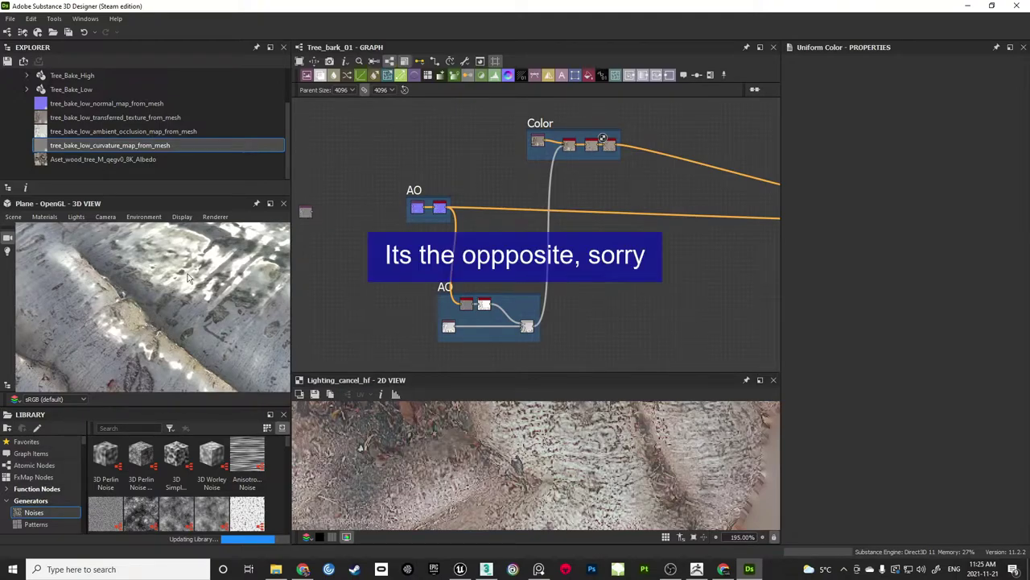
left_click_drag(203, 276, 184, 289)
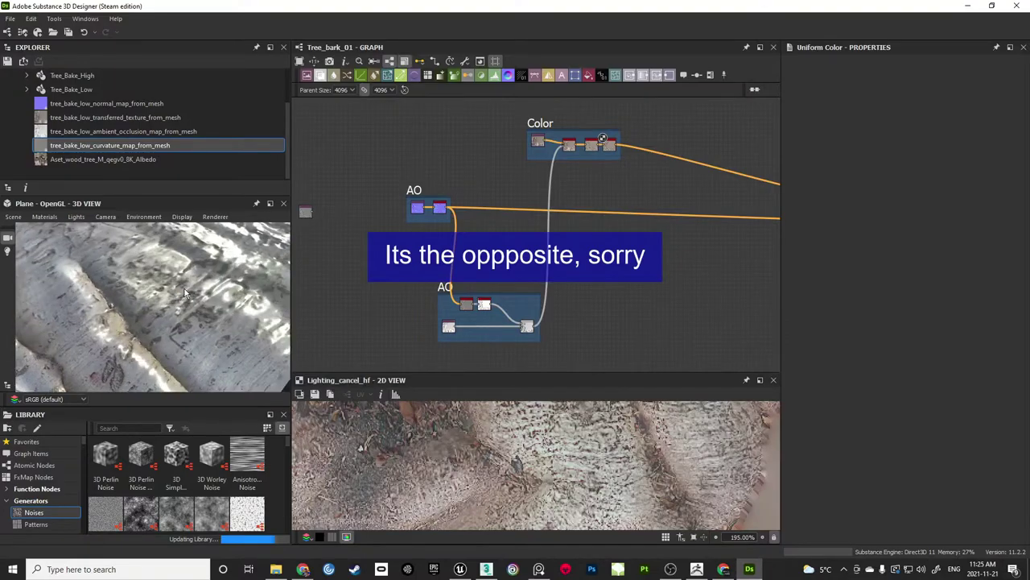
Switch to Chrome to study the Quixel Tree Stump preview at full screen, and return to Substance 3D Designer
left_click(302, 569)
left_click(824, 306)
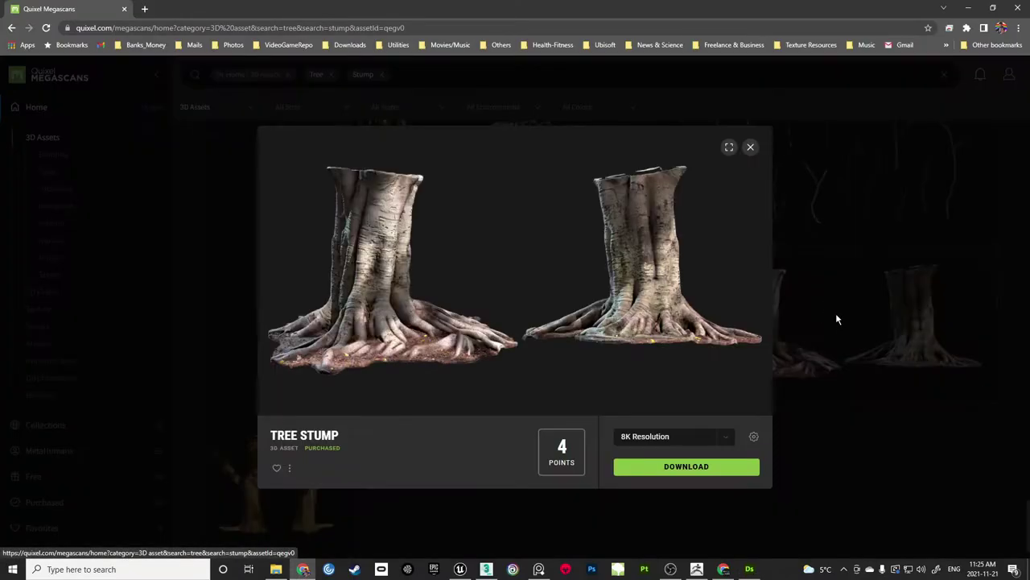
left_click(730, 147)
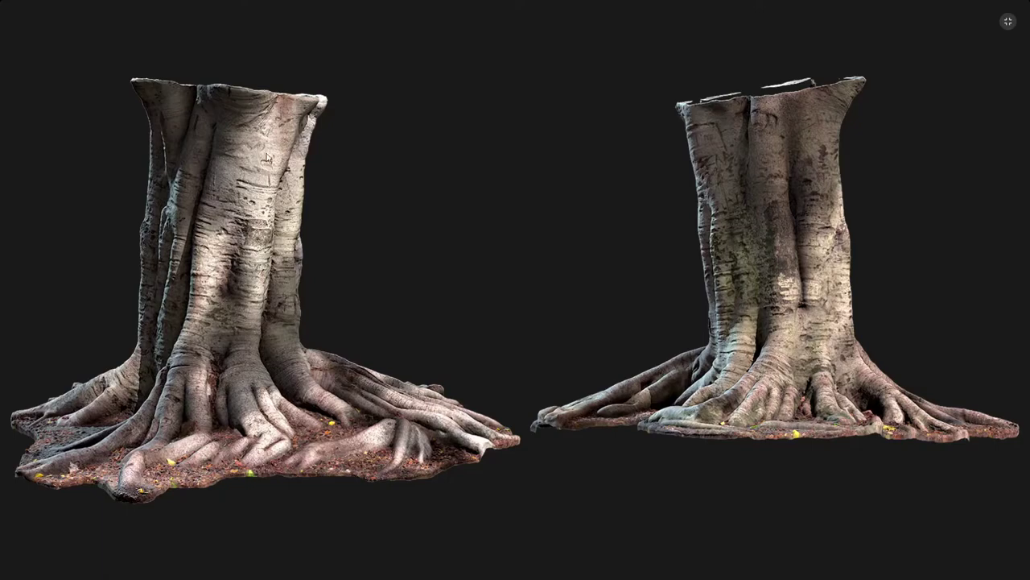
left_click(1008, 24)
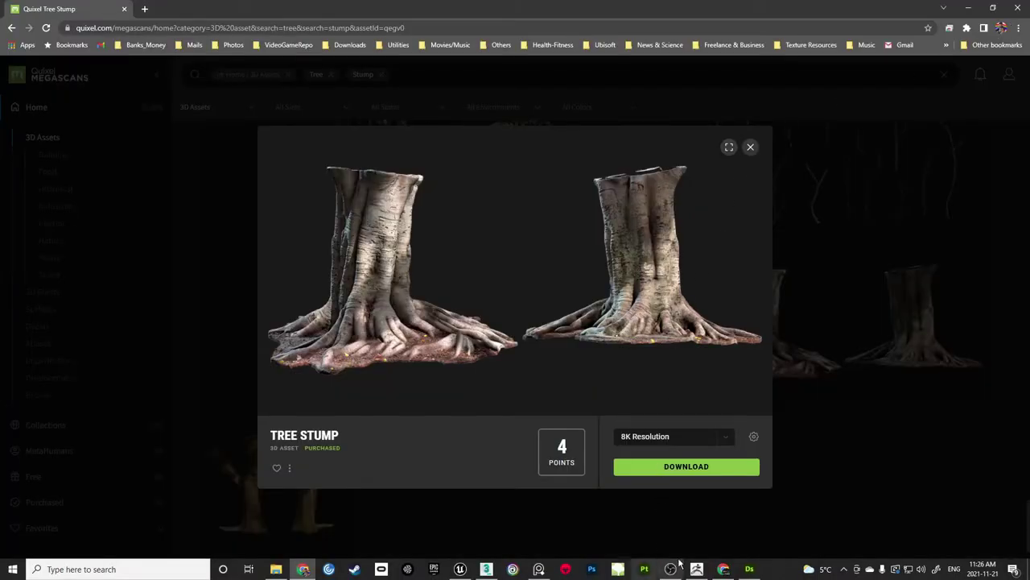
left_click(754, 570)
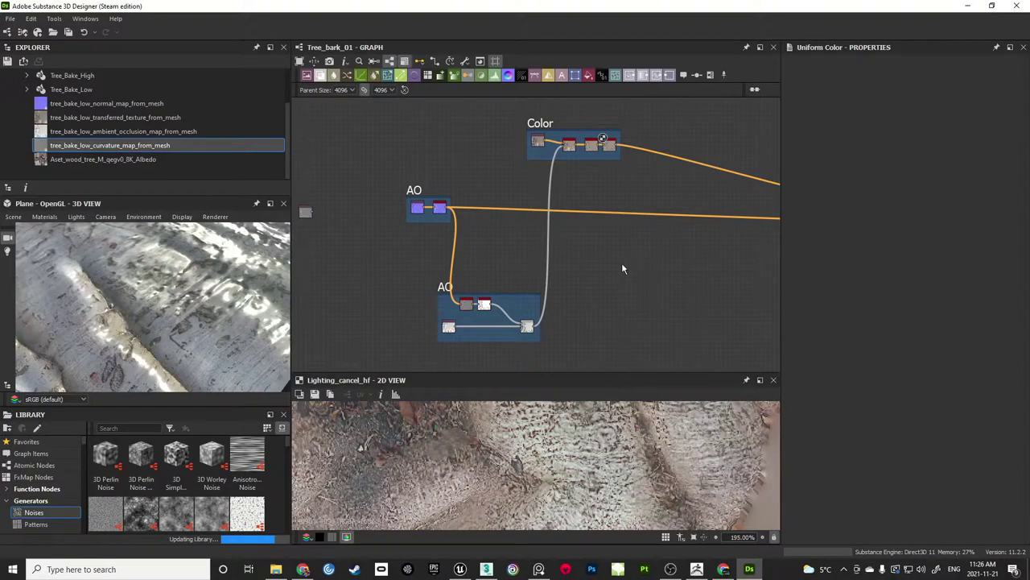
Move the unconnected curvature map node beside the lower AO frame and inspect its bark detail in the 2D view
middle_click_drag(415, 233, 433, 223)
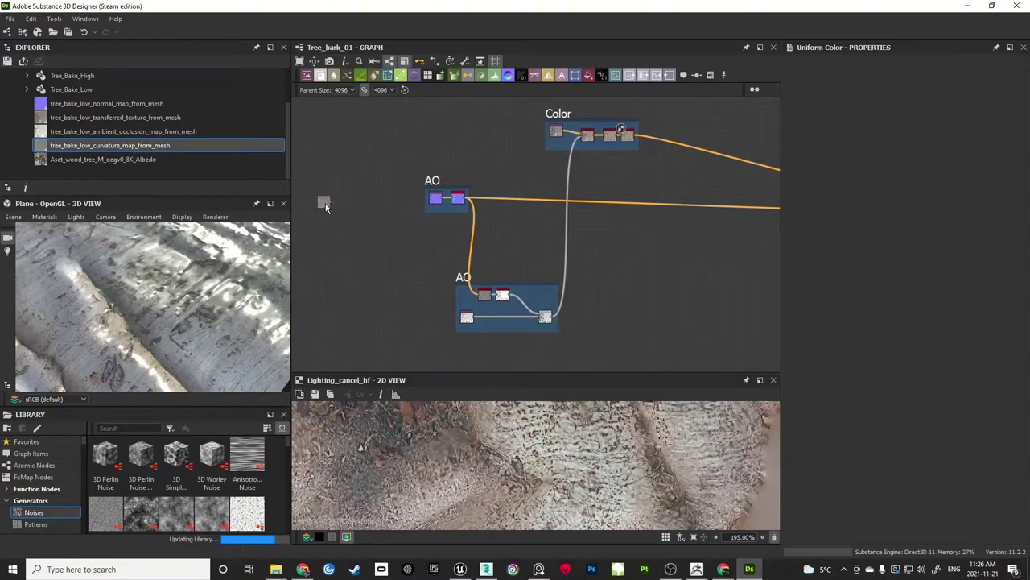
left_click_drag(324, 203, 373, 293)
double_click(373, 293)
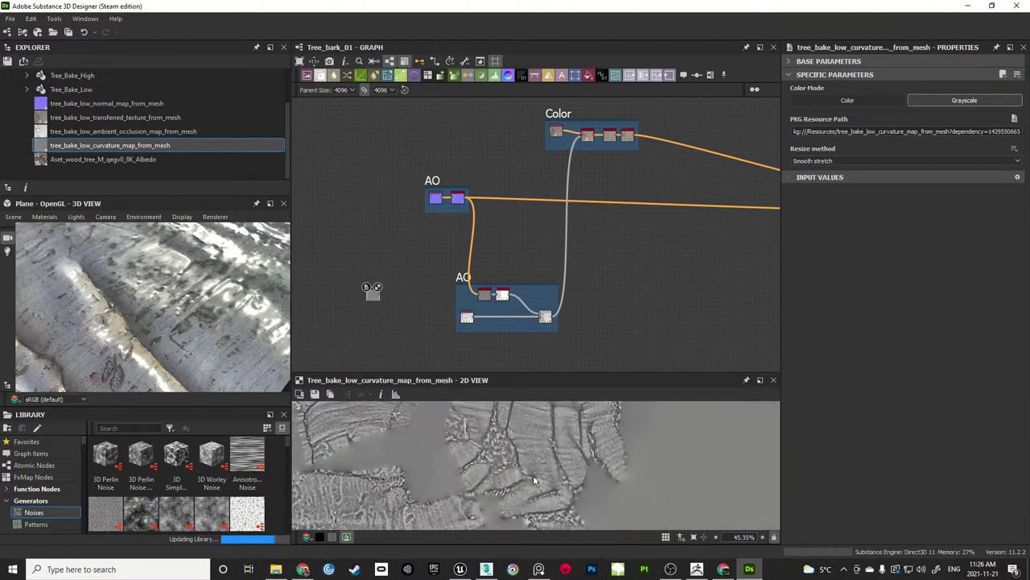
scroll(532, 480, "down", 3)
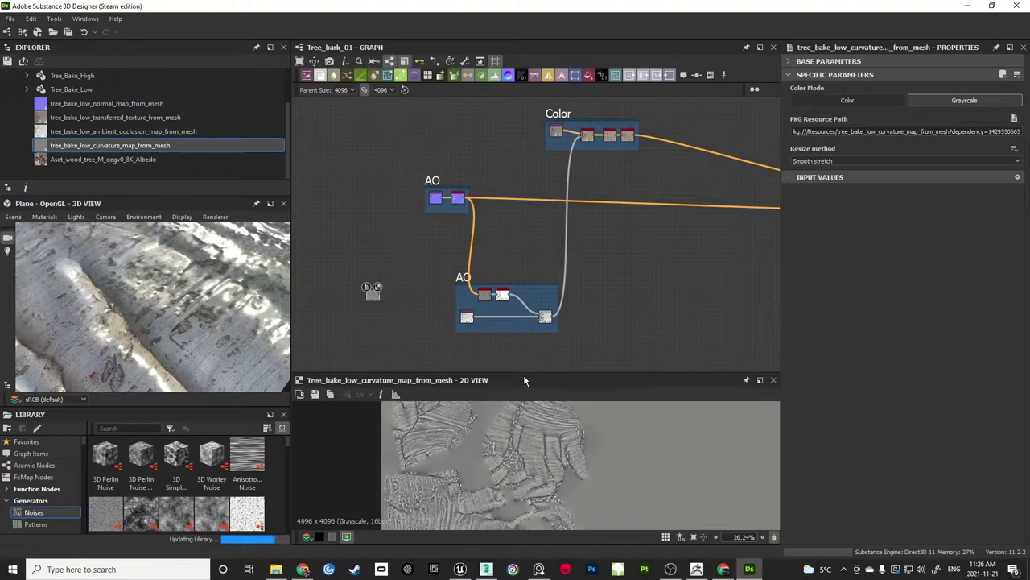
left_click_drag(524, 379, 523, 255)
scroll(516, 414, "up", 4)
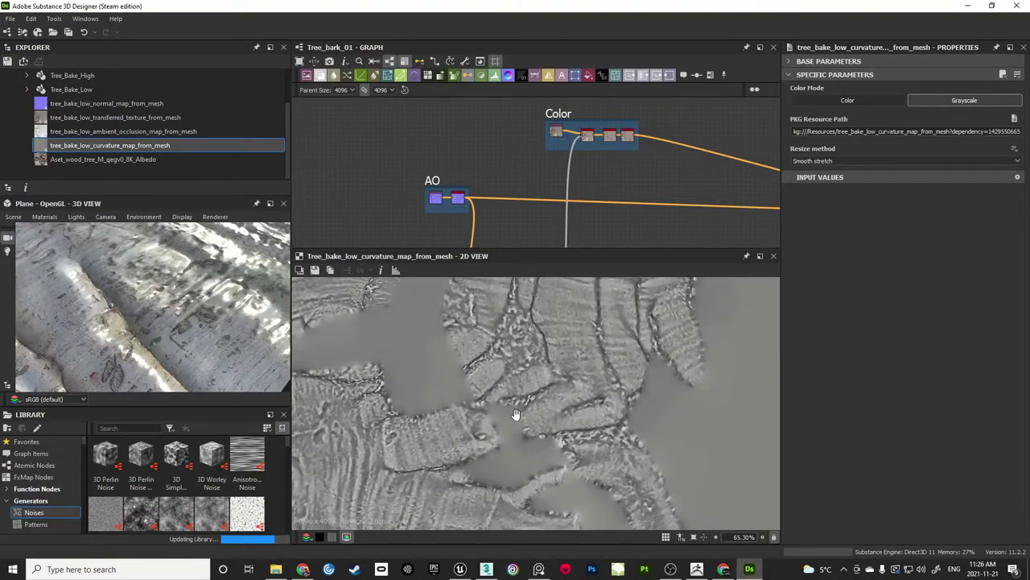
scroll(574, 412, "up", 2)
scroll(542, 351, "down", 1)
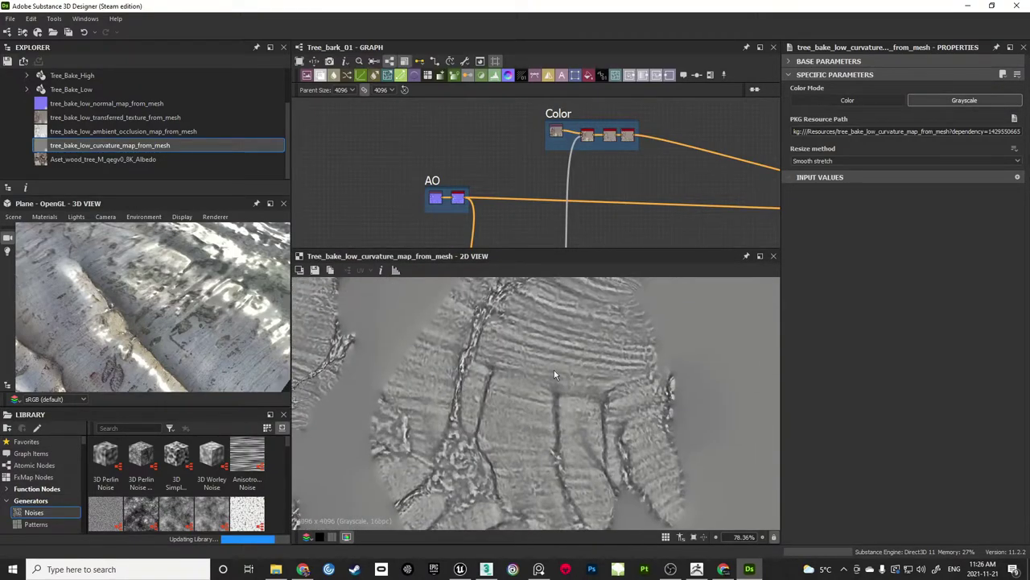
scroll(455, 384, "down", 4)
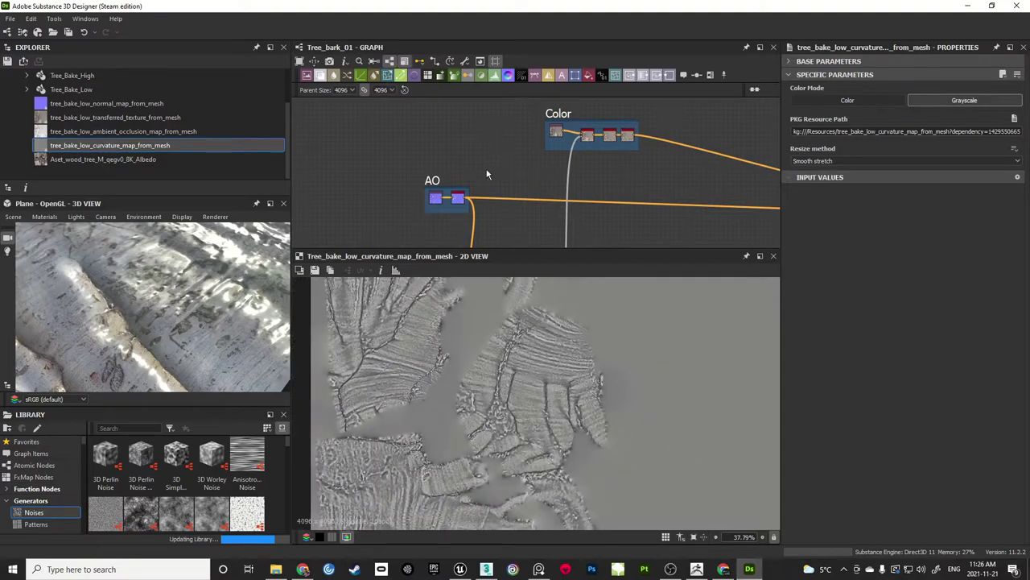
Add an HSL node and feed it the Lighting Cancel High Frequencies result from the Color frame
middle_click_drag(653, 186, 540, 118)
scroll(544, 115, "down", 3)
middle_click_drag(556, 162, 551, 193)
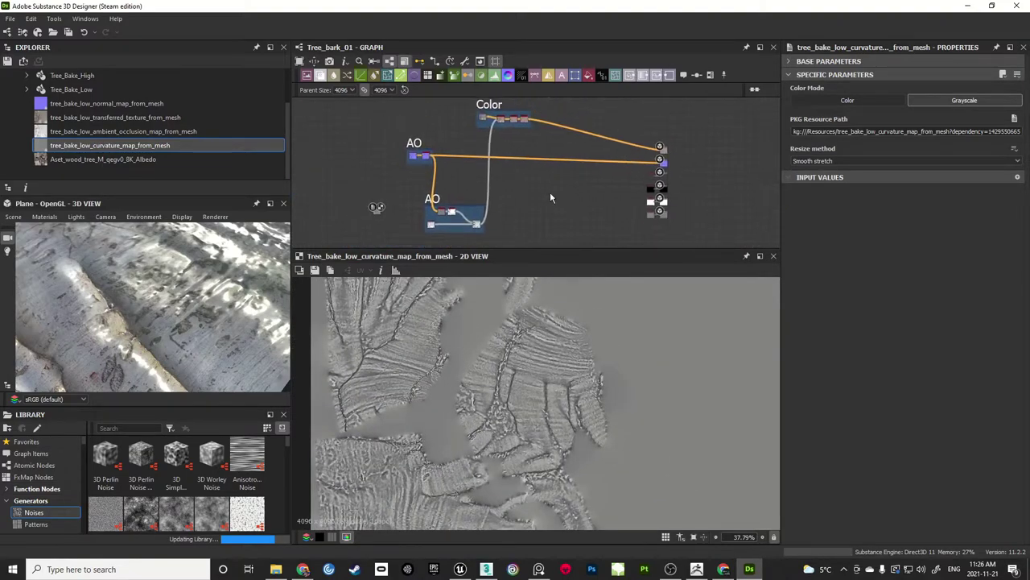
key("space")
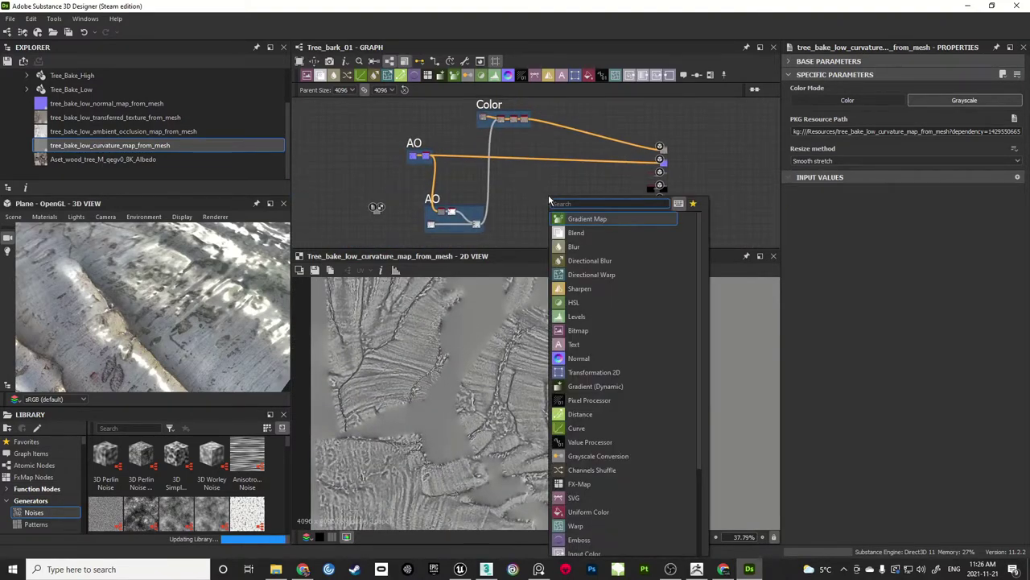
left_click(574, 302)
scroll(565, 214, "up", 1)
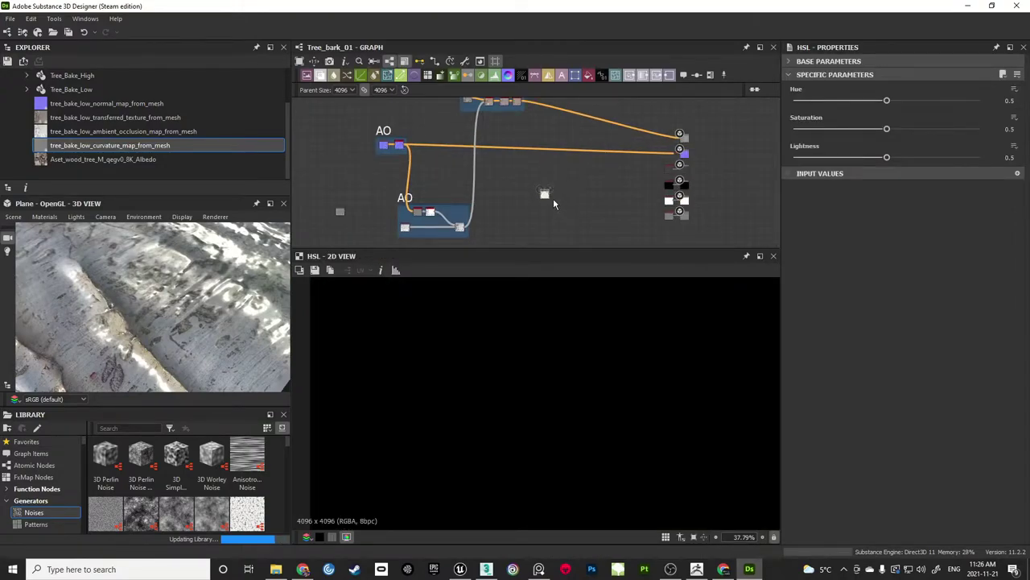
mouse_move(537, 147)
middle_mouse_down()
mouse_move(537, 167)
mouse_move(522, 151)
middle_mouse_up()
scroll(528, 132, "up", 2)
left_click(514, 128)
middle_click_drag(555, 192, 524, 129)
scroll(524, 129, "up", 2)
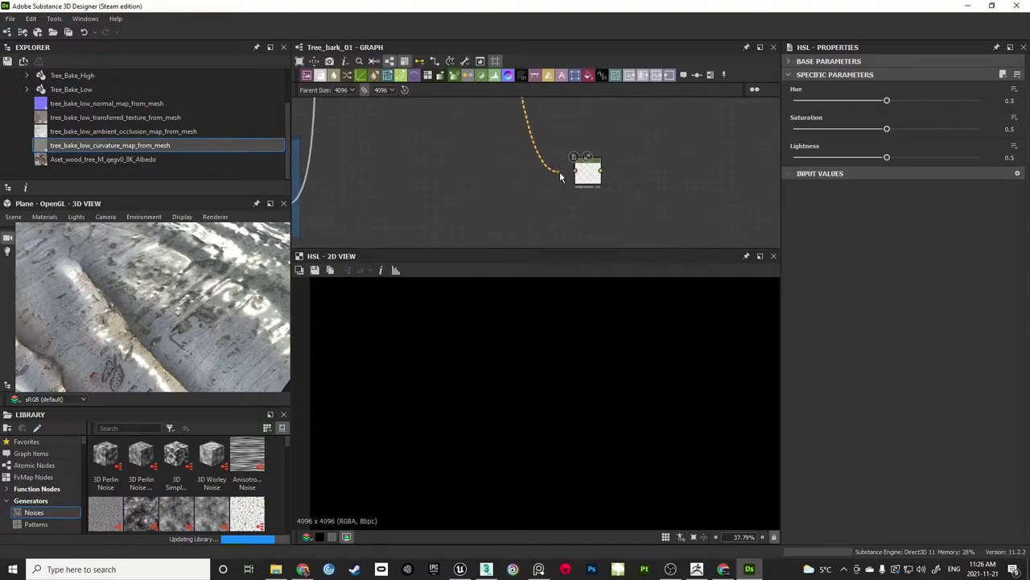
left_click(574, 170)
scroll(589, 345, "down", 2)
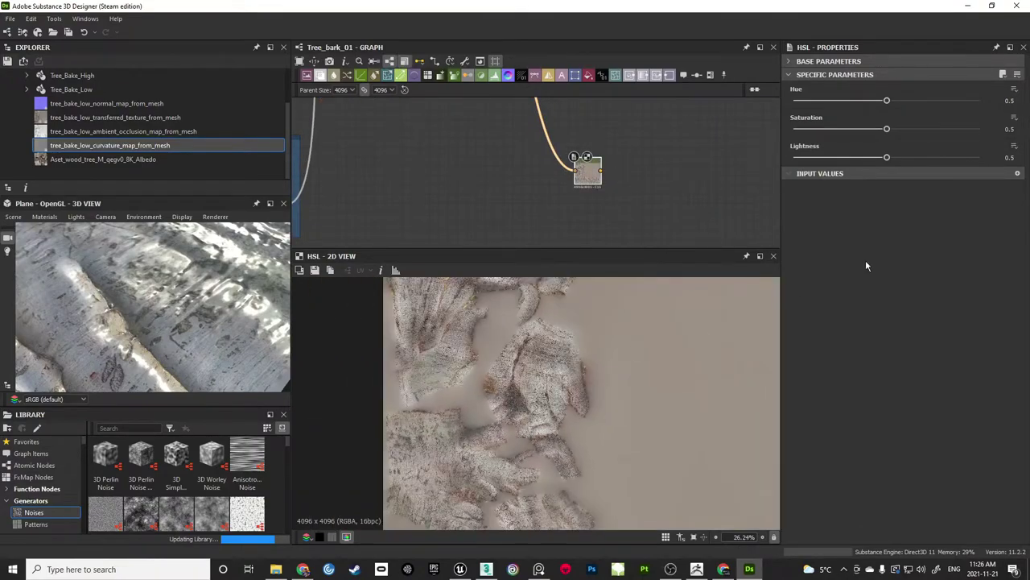
Set the HSL node's Saturation to 0 and reposition the node in the graph
left_click_drag(887, 129, 772, 123)
scroll(523, 395, "up", 3)
scroll(617, 198, "down", 2)
middle_click_drag(531, 177, 545, 240)
left_click_drag(613, 232, 599, 176)
scroll(555, 181, "up", 1)
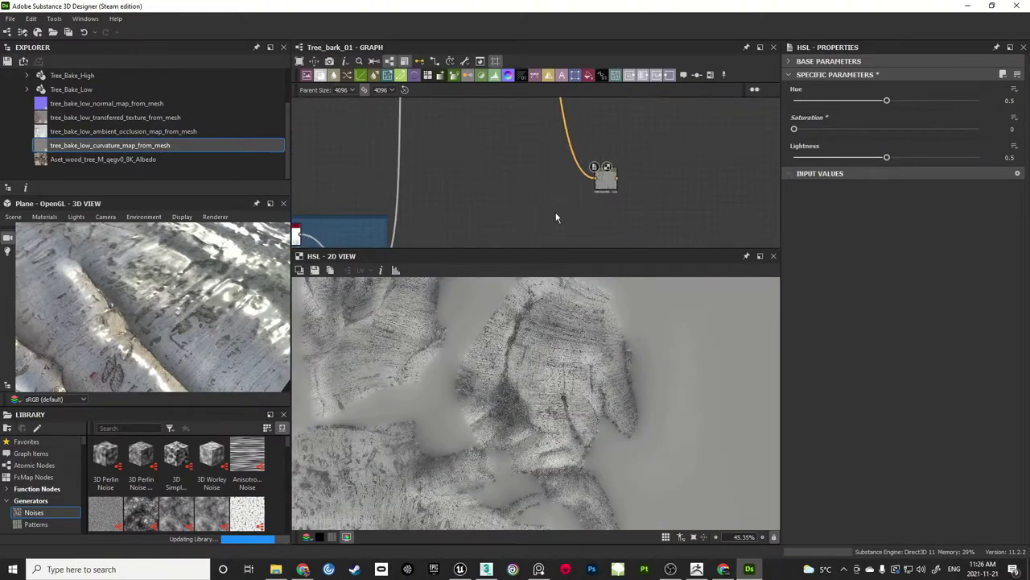
Add a Blend node beside the HSL node and connect the desaturated texture to its Background input
key("space")
left_click(570, 241)
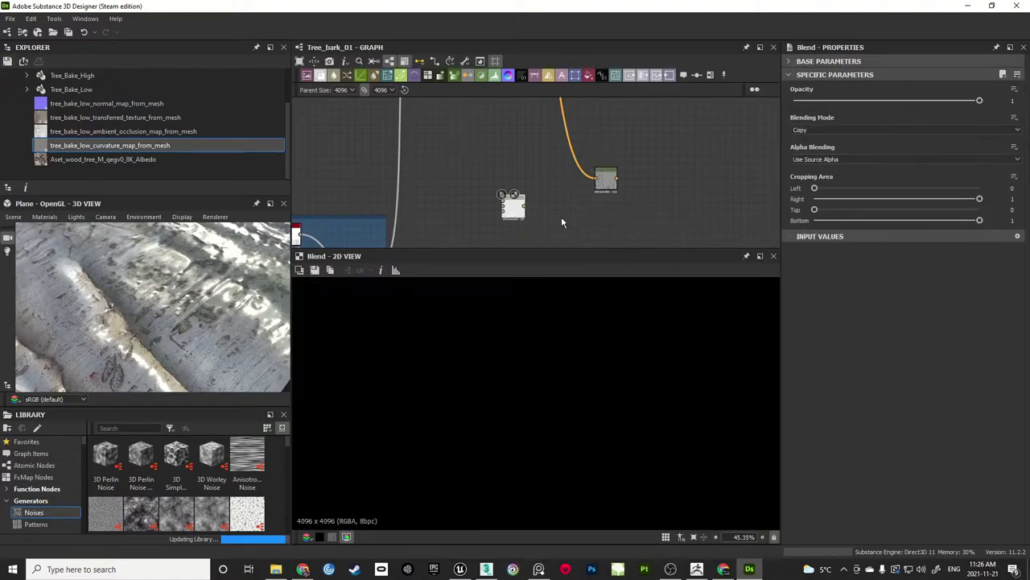
left_click_drag(531, 219, 669, 210)
scroll(507, 227, "down", 3)
scroll(526, 164, "up", 3)
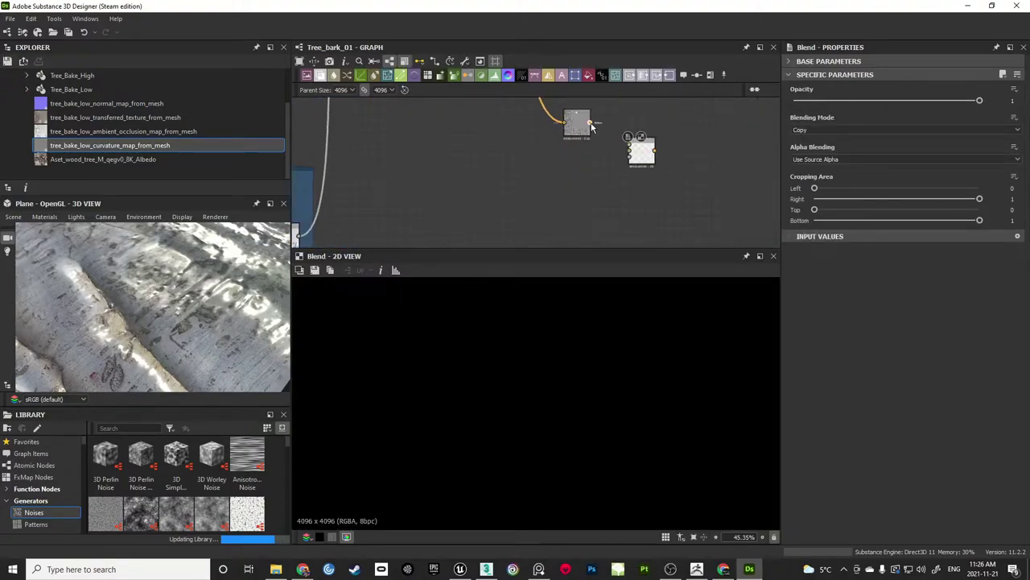
left_click_drag(590, 123, 629, 152)
scroll(503, 195, "down", 1)
Connect the lower AO frame's combined result to the Blend node's Foreground input through a Gradient Map node
middle_click_drag(387, 202, 471, 142)
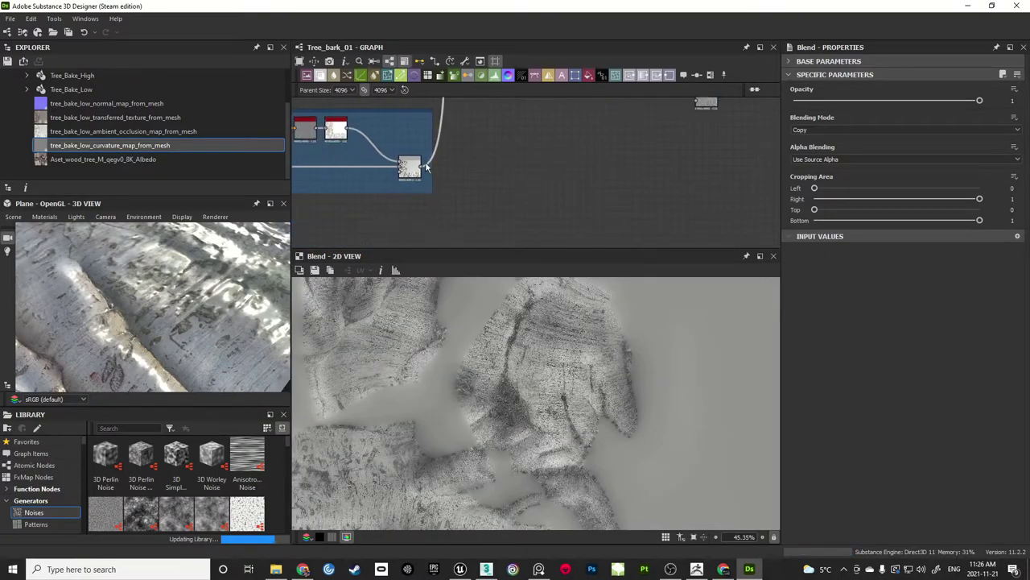
left_click_drag(427, 166, 601, 144)
middle_click_drag(413, 201, 502, 203)
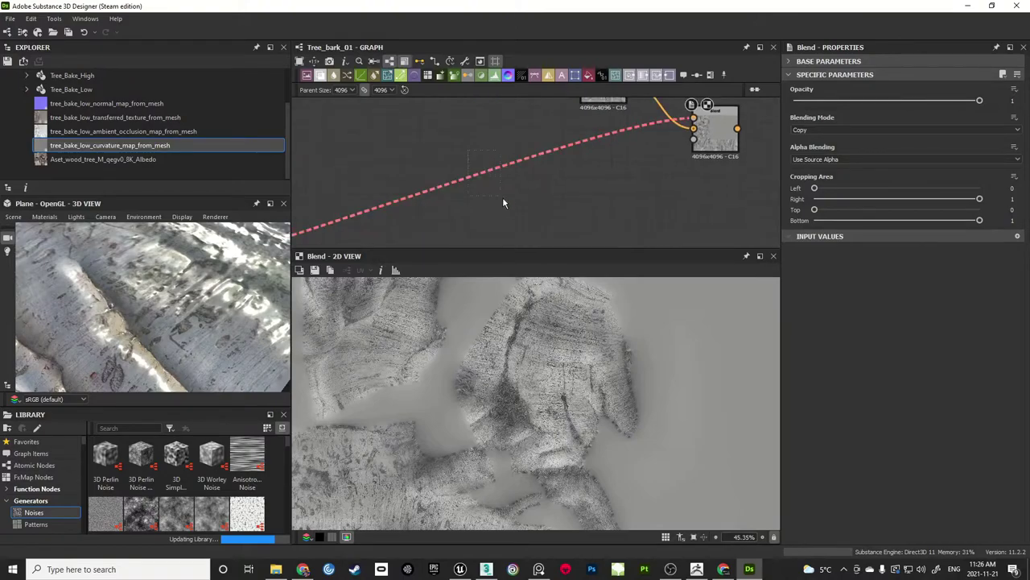
left_click(458, 76)
scroll(508, 170, "down", 2)
left_click_drag(435, 197, 583, 171)
left_click(644, 189)
middle_click_drag(646, 188, 565, 213)
scroll(565, 211, "up", 2)
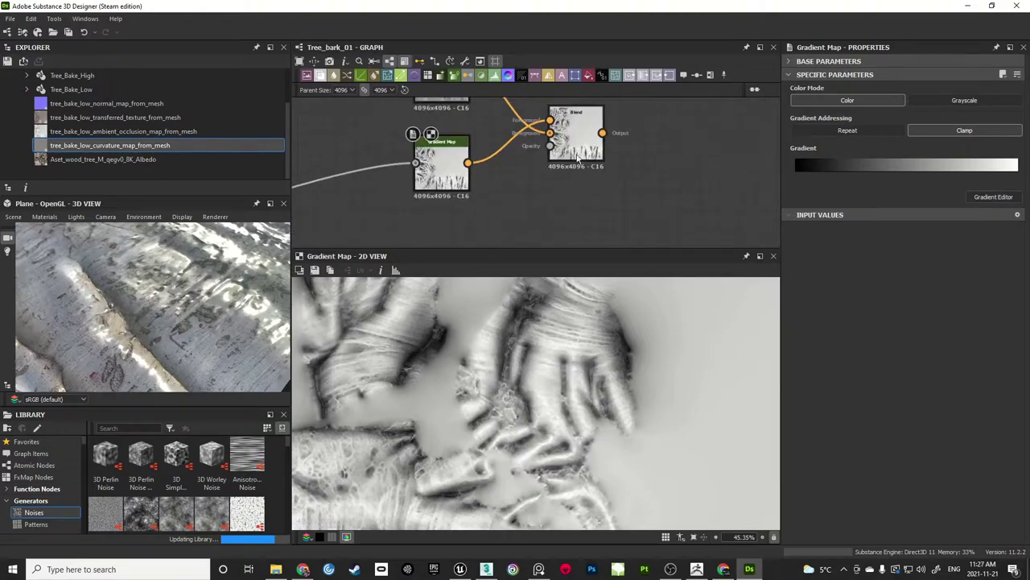
Set the Blend node's blending mode to Multiply
left_click(577, 139)
left_click(845, 130)
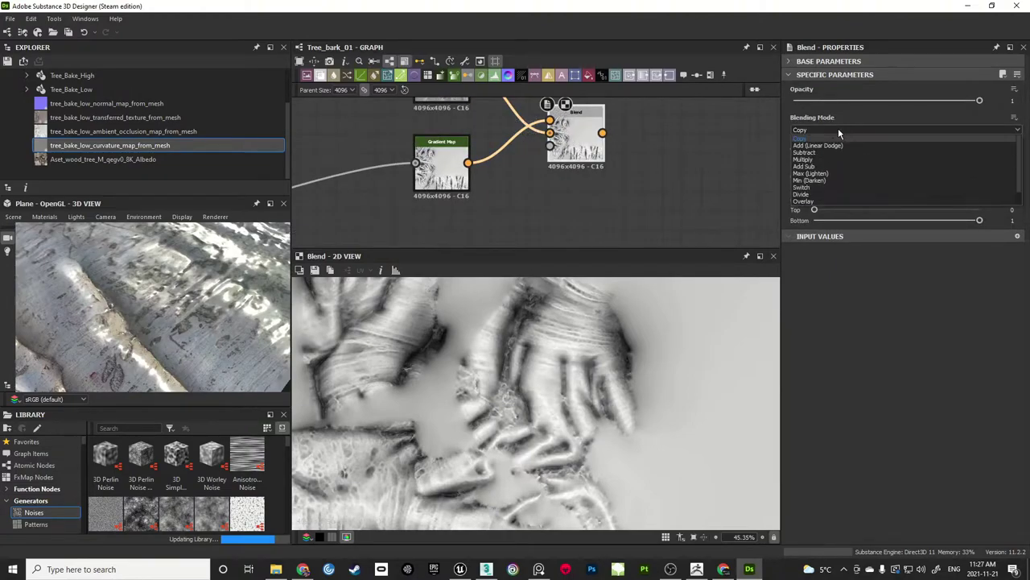
left_click(822, 157)
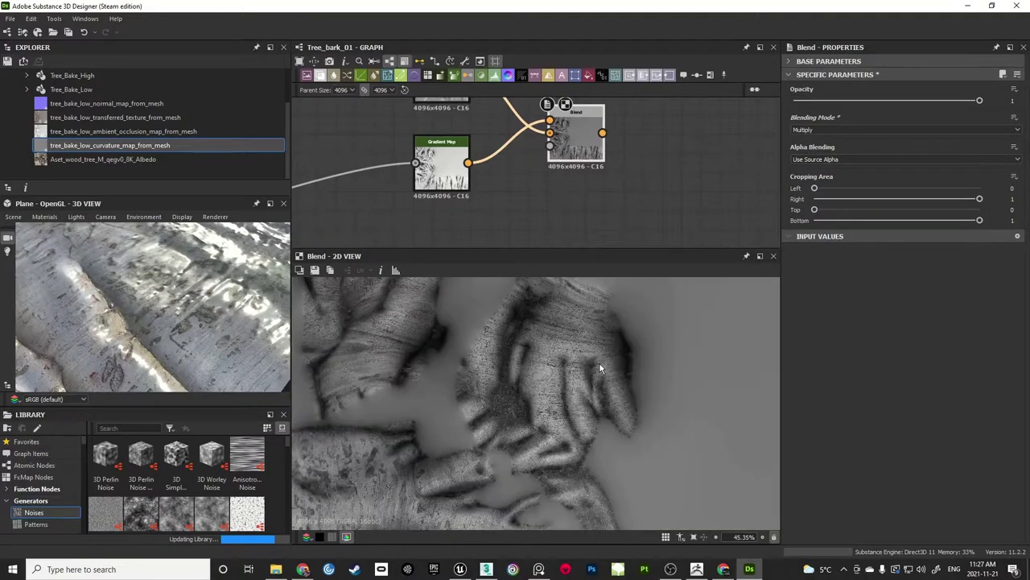
Inspect the multiplied bark texture at several zoom levels, checking the trunk and root areas
scroll(599, 363, "down", 4)
scroll(503, 390, "up", 3)
middle_click_drag(524, 324, 528, 393)
scroll(504, 390, "up", 3)
scroll(517, 417, "up", 3)
scroll(526, 392, "down", 5)
scroll(526, 393, "up", 3)
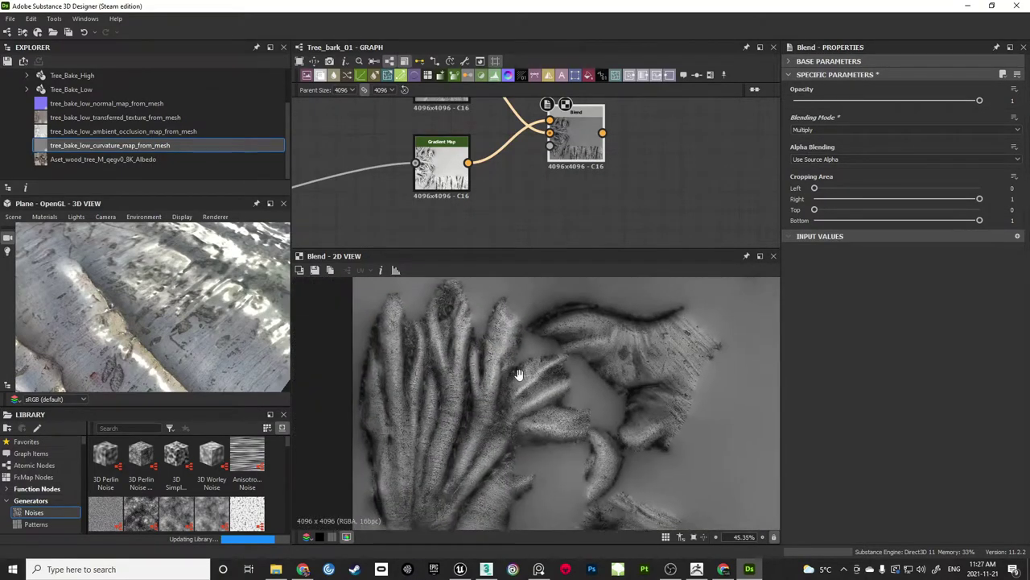
scroll(524, 357, "up", 4)
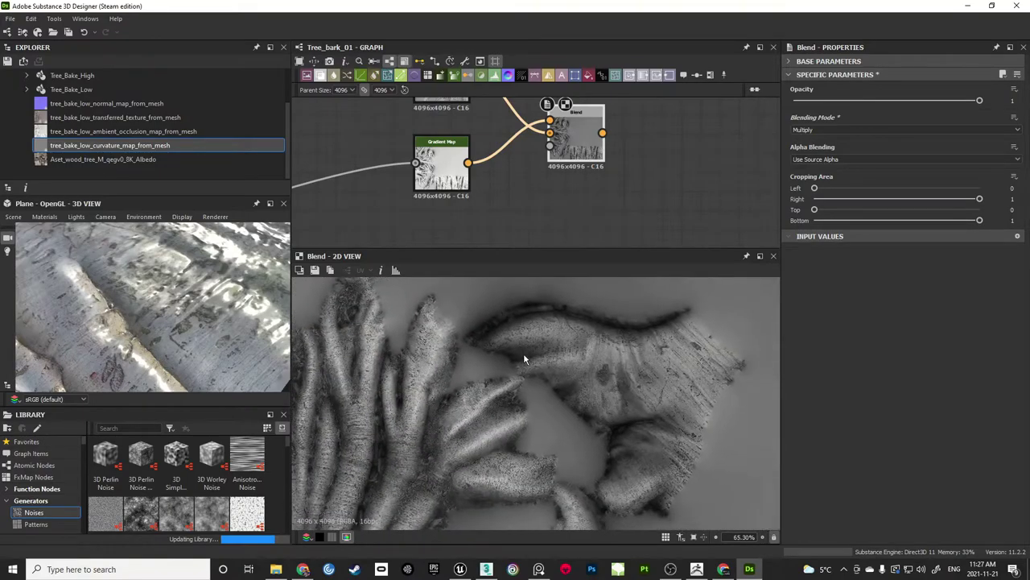
scroll(498, 396, "up", 2)
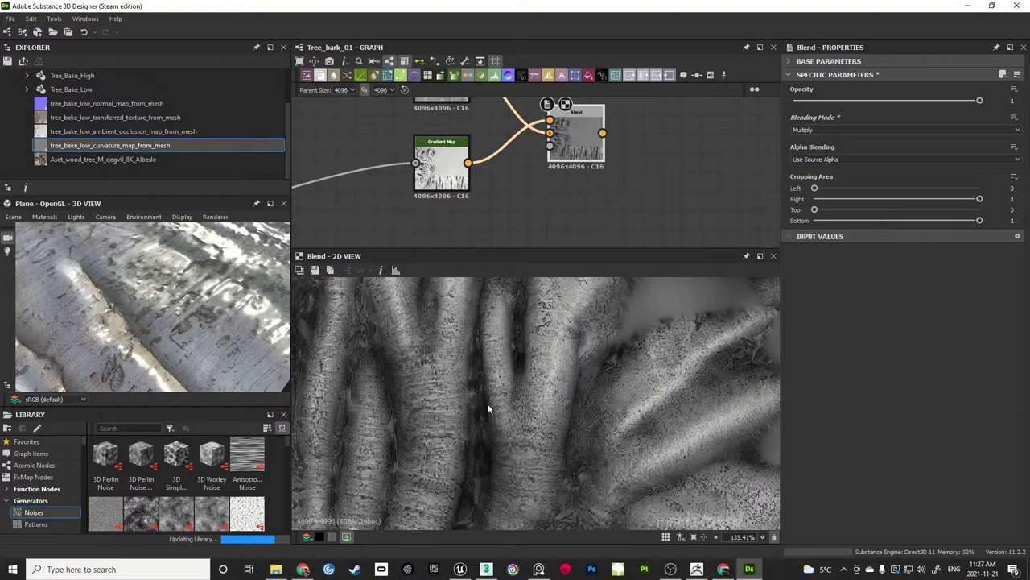
scroll(494, 356, "up", 1)
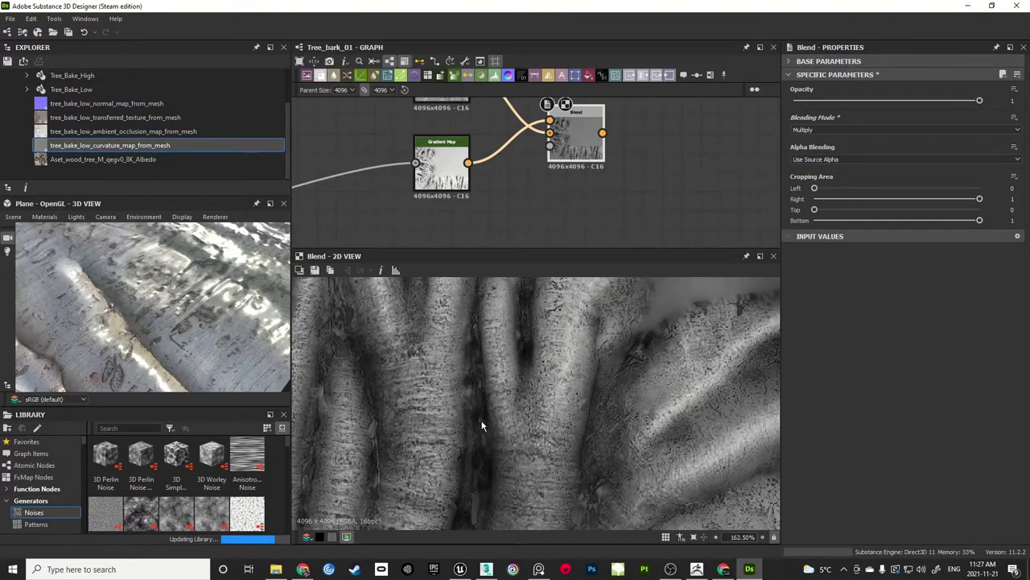
Add a Grayscale Conversion node fed by the Blend node and adjust its position in the graph
left_click(604, 186)
scroll(604, 187, "down", 1)
middle_click_drag(603, 187, 565, 214)
left_click(537, 202)
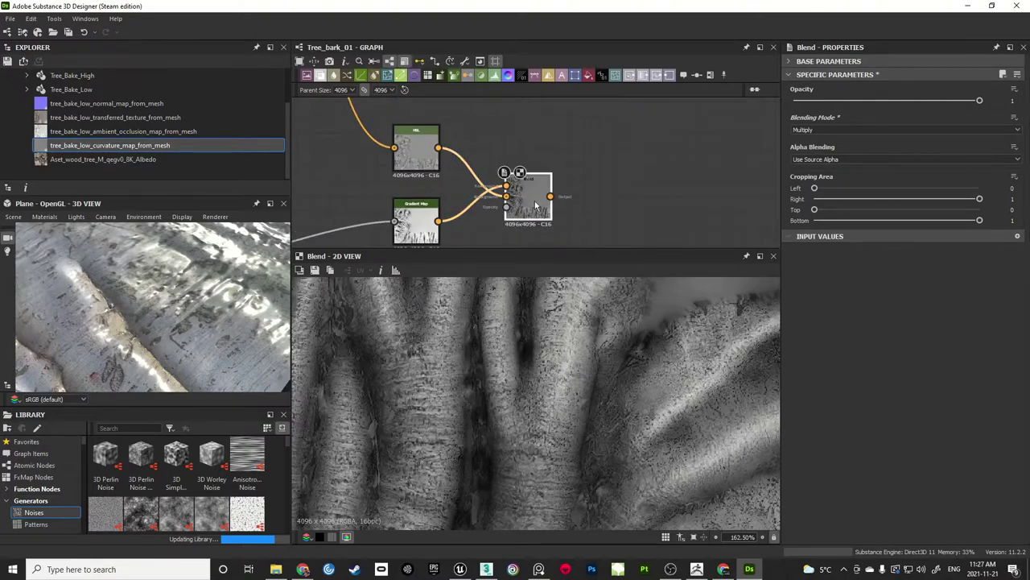
key("space")
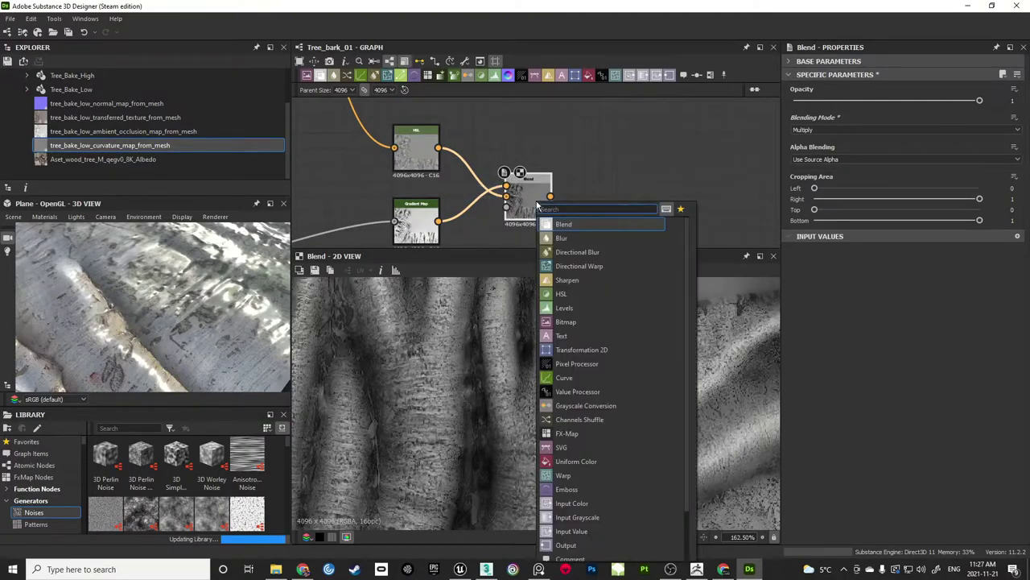
type("g")
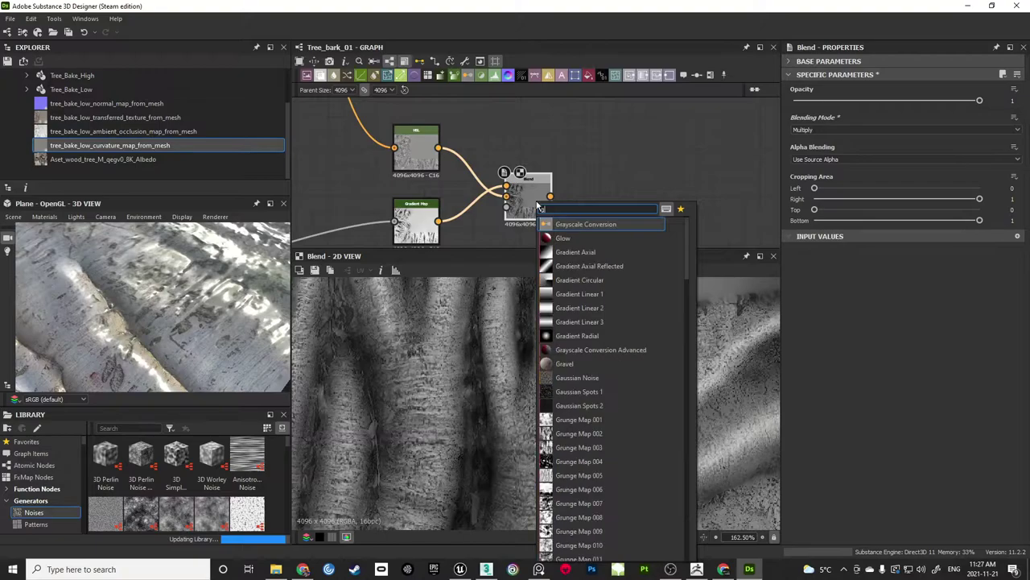
type("ra")
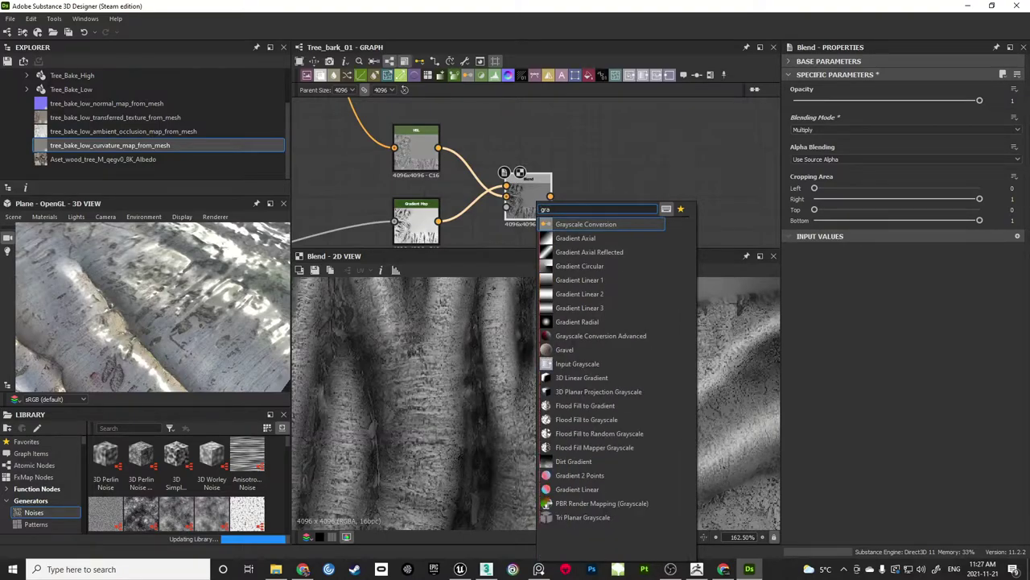
key("Return")
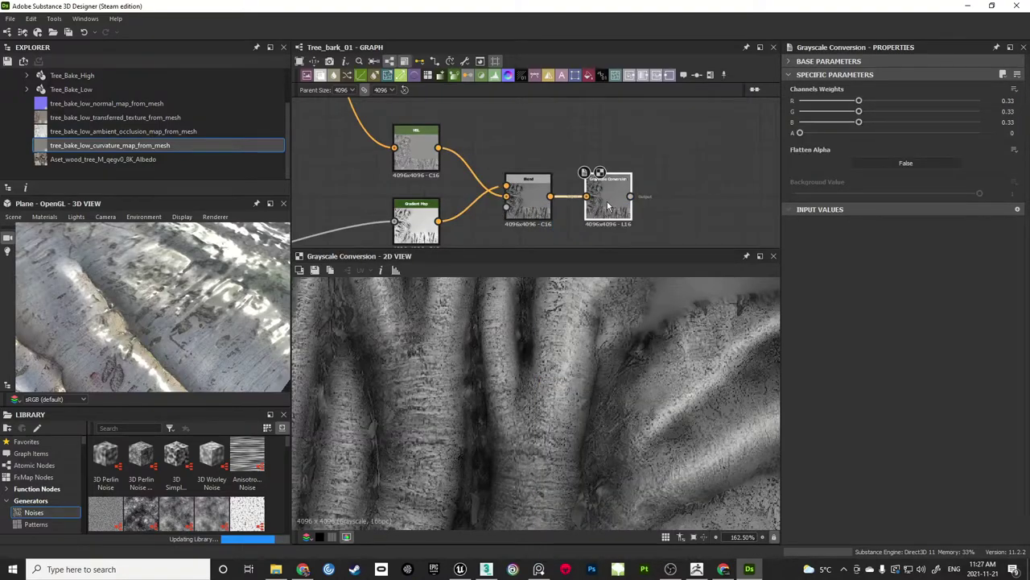
left_click_drag(607, 204, 613, 207)
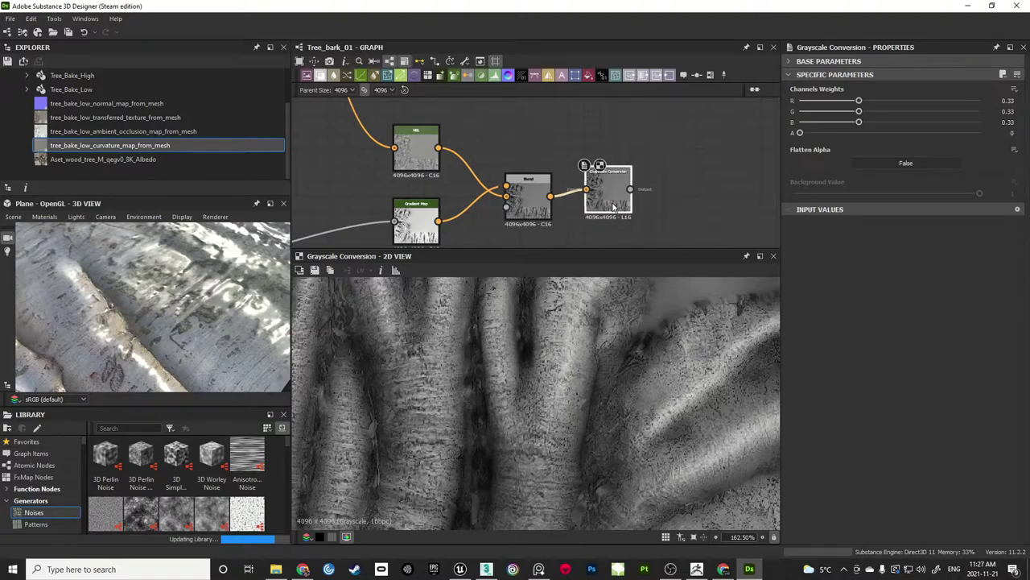
Add an Invert Grayscale node after the Grayscale Conversion node and check its result up close
key("space")
type("inv")
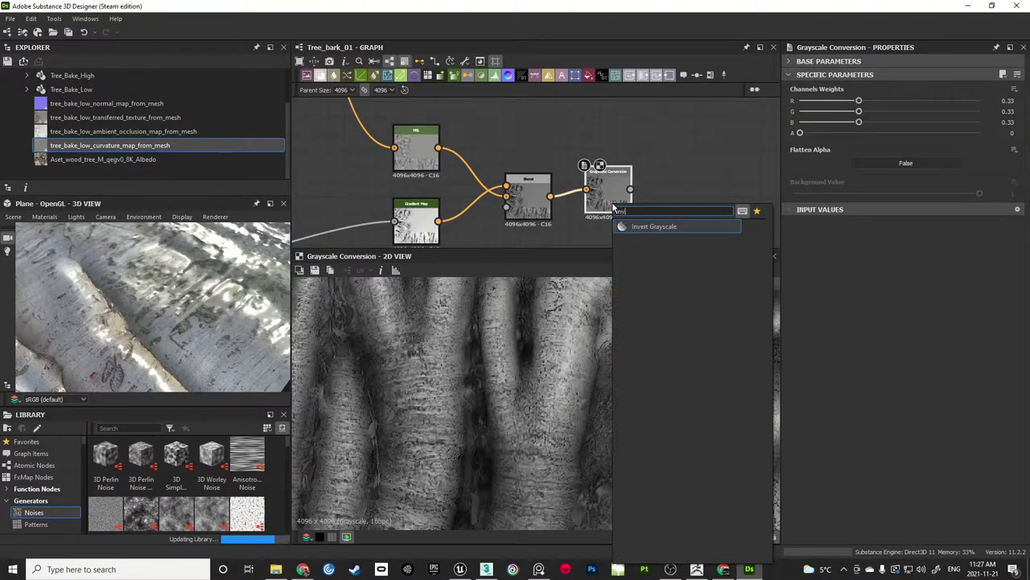
left_click(643, 227)
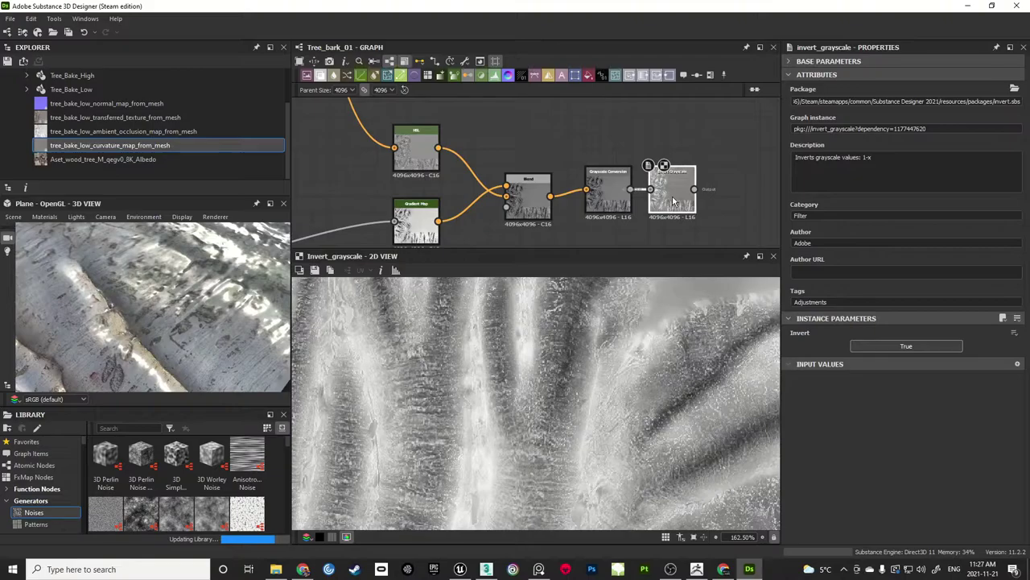
double_click(673, 201)
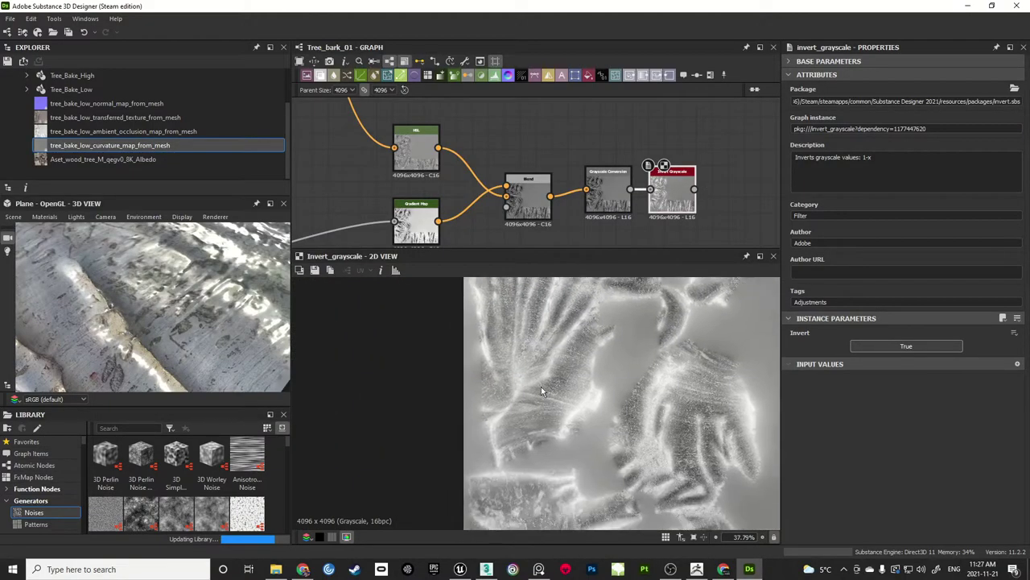
scroll(541, 390, "up", 10)
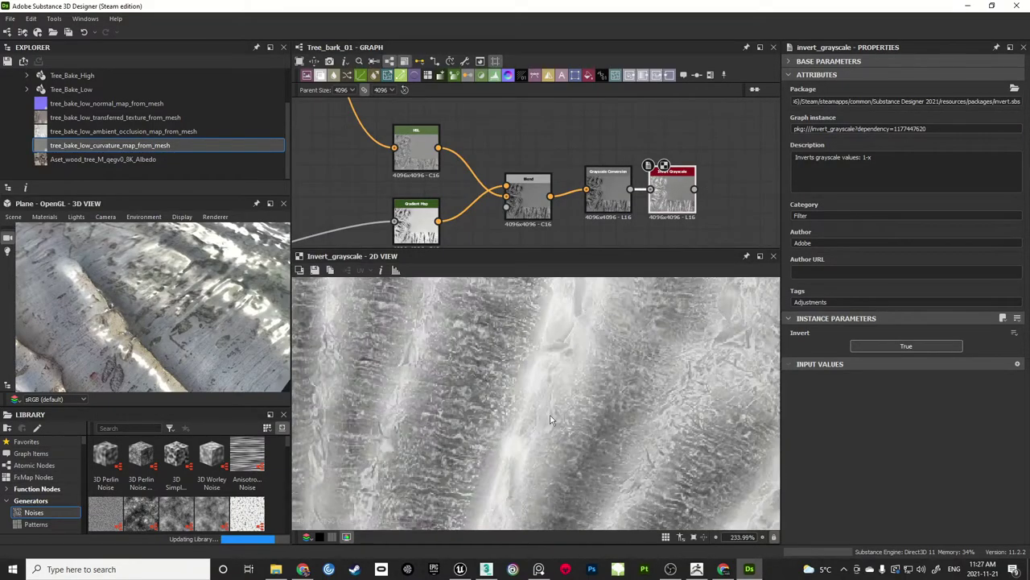
scroll(551, 415, "down", 2)
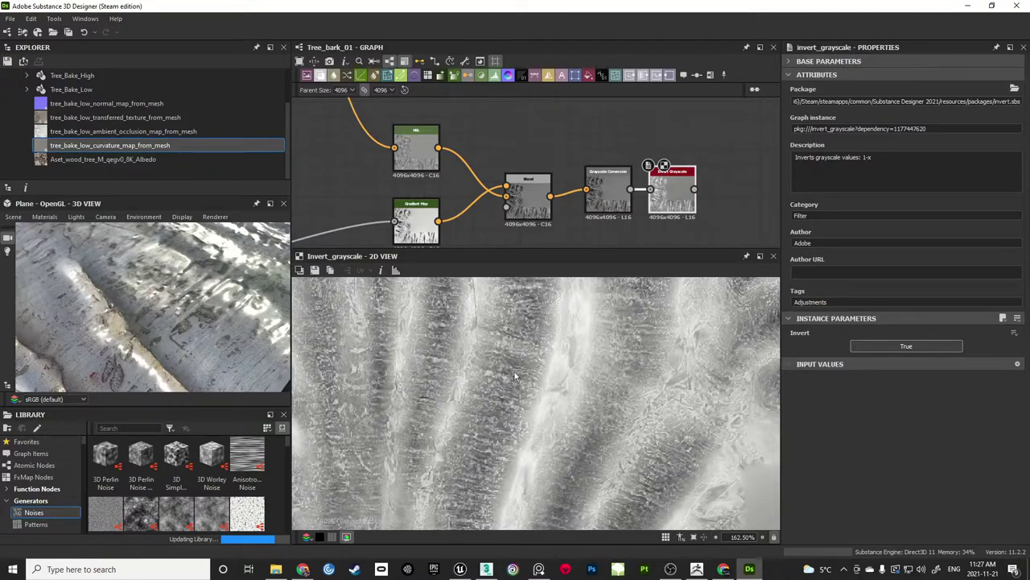
Frame the nodes from HSL and Gradient Map through Invert Grayscale, and title the frame Roughness
scroll(644, 120, "down", 4)
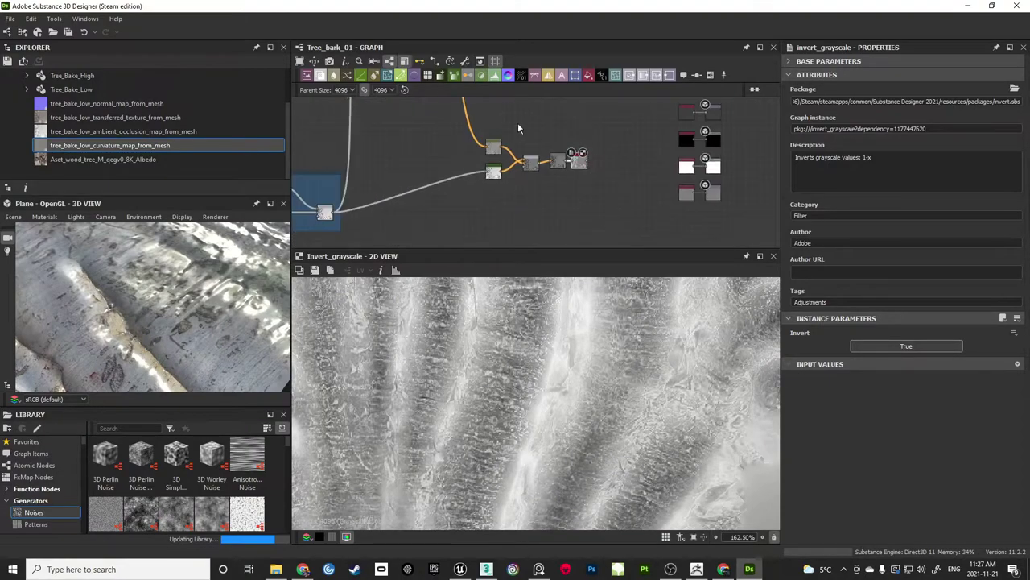
middle_click_drag(518, 126, 537, 169)
left_click_drag(511, 152, 603, 236)
scroll(582, 231, "up", 1)
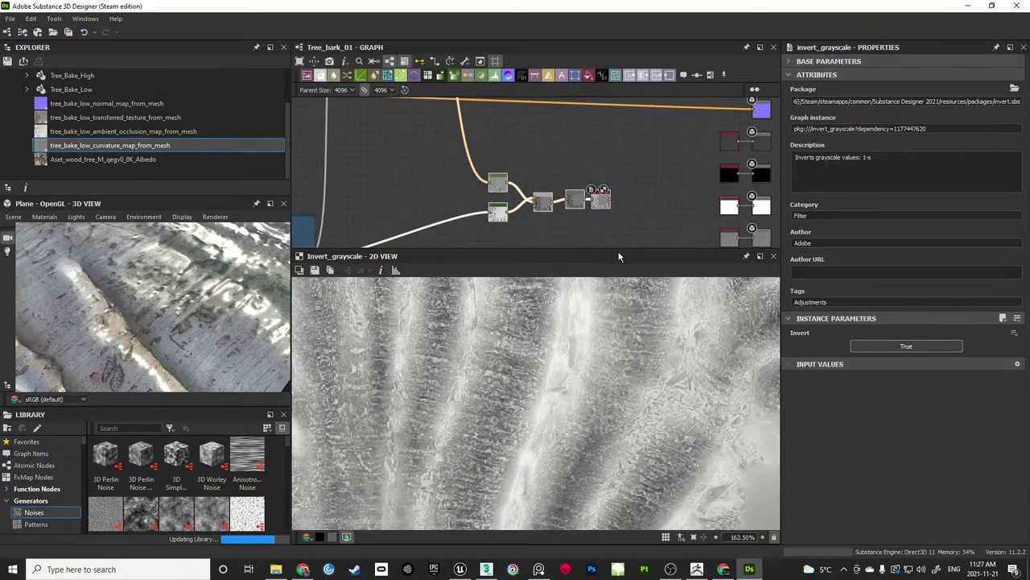
left_click(710, 75)
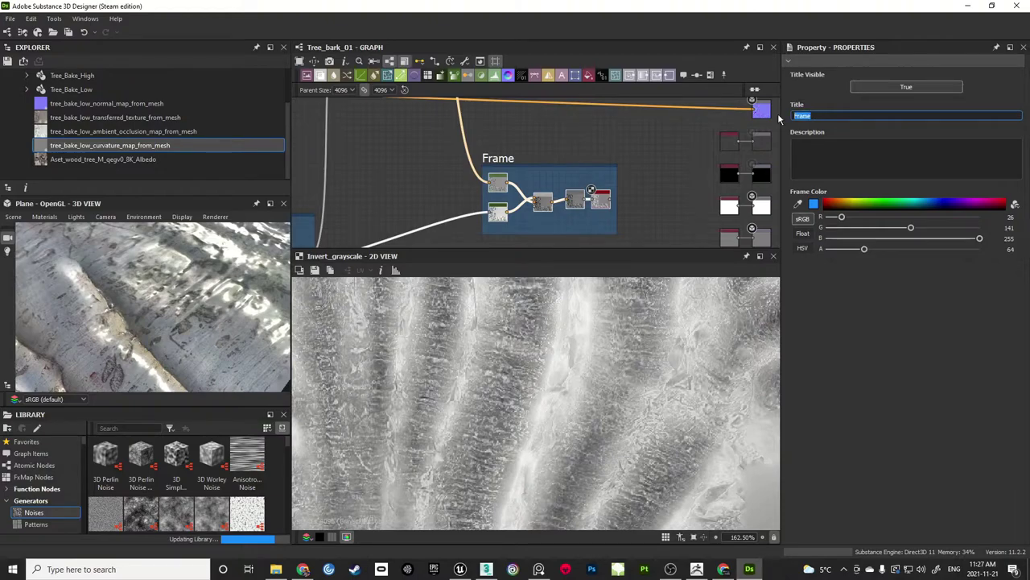
type("Roughnes")
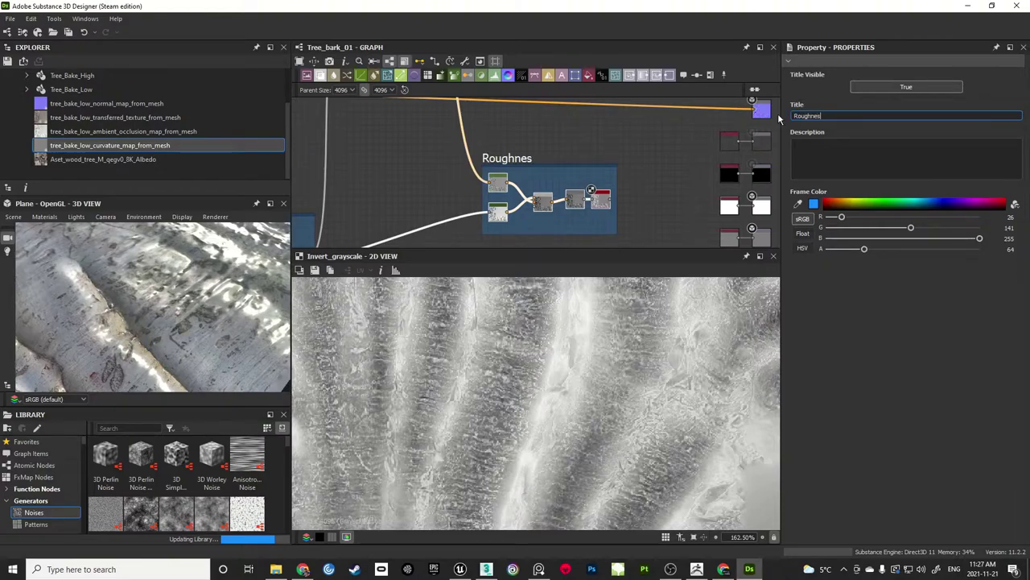
type("s")
Connect the Invert Grayscale result to the Roughness output, delete that output's Uniform Color node, and check the material in 3D
scroll(664, 160, "down", 1)
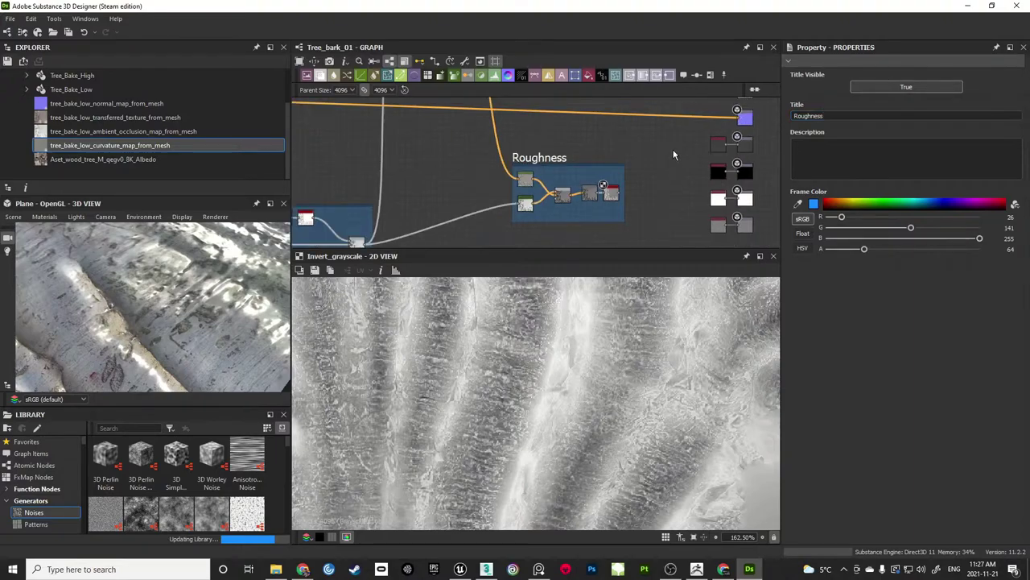
middle_click_drag(672, 151, 565, 193)
scroll(564, 193, "up", 2)
scroll(678, 186, "up", 6)
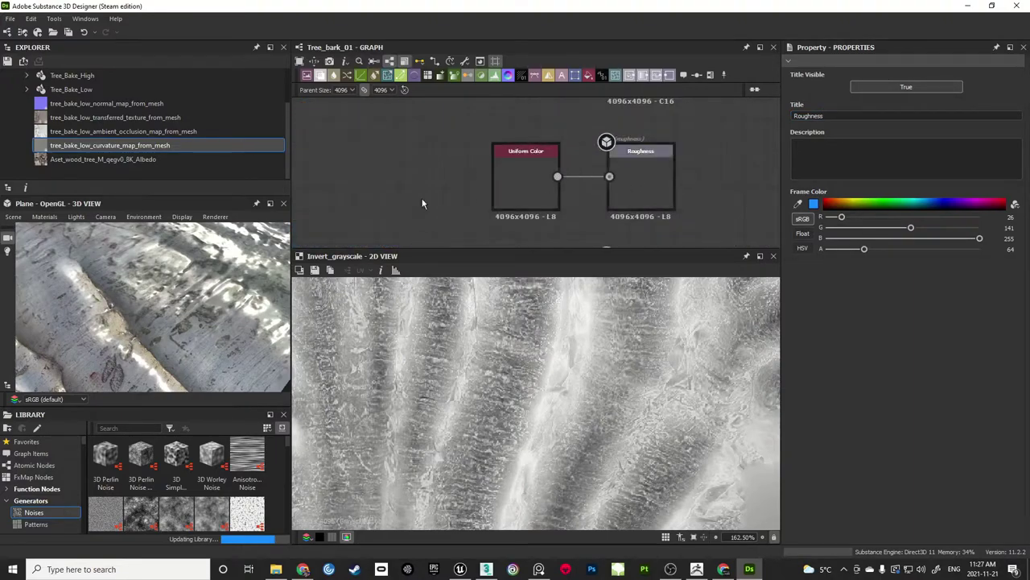
scroll(419, 201, "down", 3)
middle_click_drag(394, 198, 418, 221)
left_click(384, 226)
scroll(507, 168, "up", 2)
left_click_drag(603, 204, 604, 203)
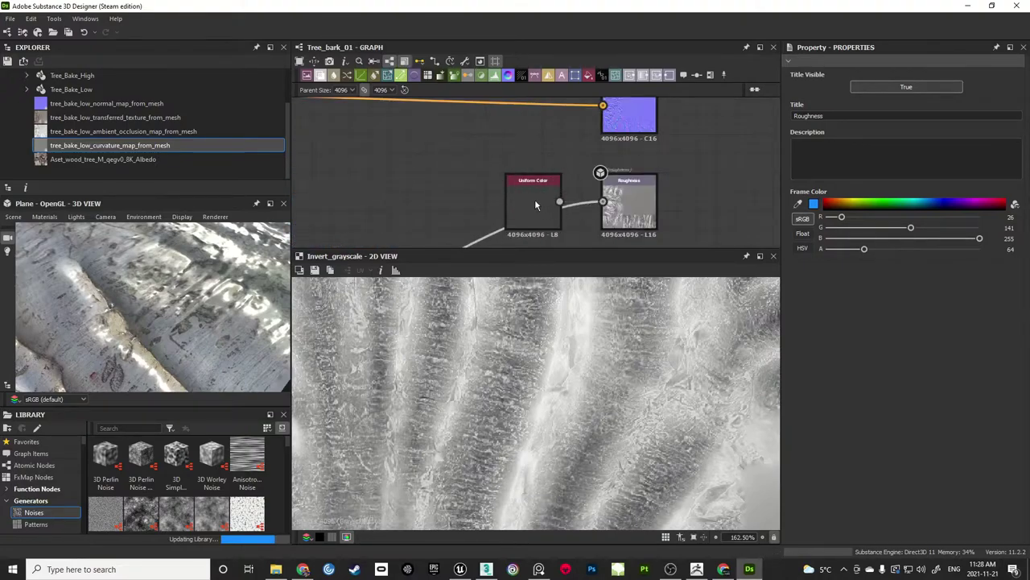
left_click(534, 199)
key("Delete")
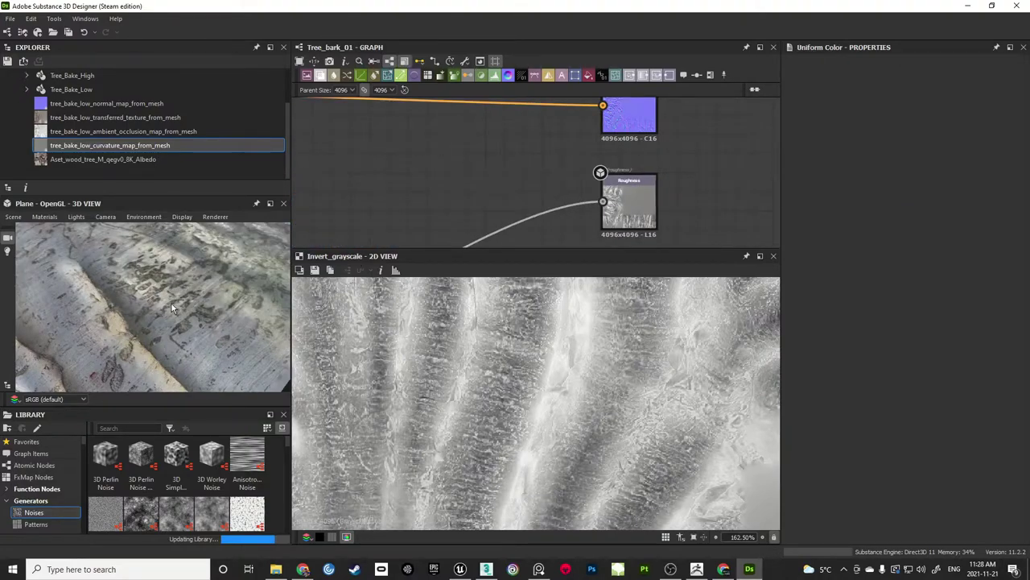
mouse_move(171, 303)
left_mouse_down()
mouse_move(184, 280)
mouse_move(155, 283)
mouse_move(176, 293)
mouse_move(136, 309)
mouse_move(175, 292)
mouse_move(143, 291)
mouse_move(178, 296)
mouse_move(166, 297)
mouse_move(157, 281)
mouse_move(179, 318)
mouse_move(165, 309)
mouse_move(187, 308)
mouse_move(165, 293)
mouse_move(172, 280)
mouse_move(174, 305)
mouse_move(139, 291)
mouse_move(166, 285)
mouse_move(157, 284)
mouse_move(169, 269)
mouse_move(197, 277)
mouse_move(173, 281)
mouse_move(179, 303)
mouse_move(138, 309)
mouse_move(170, 300)
mouse_move(152, 329)
mouse_move(149, 317)
mouse_move(172, 304)
mouse_move(179, 322)
left_mouse_up()
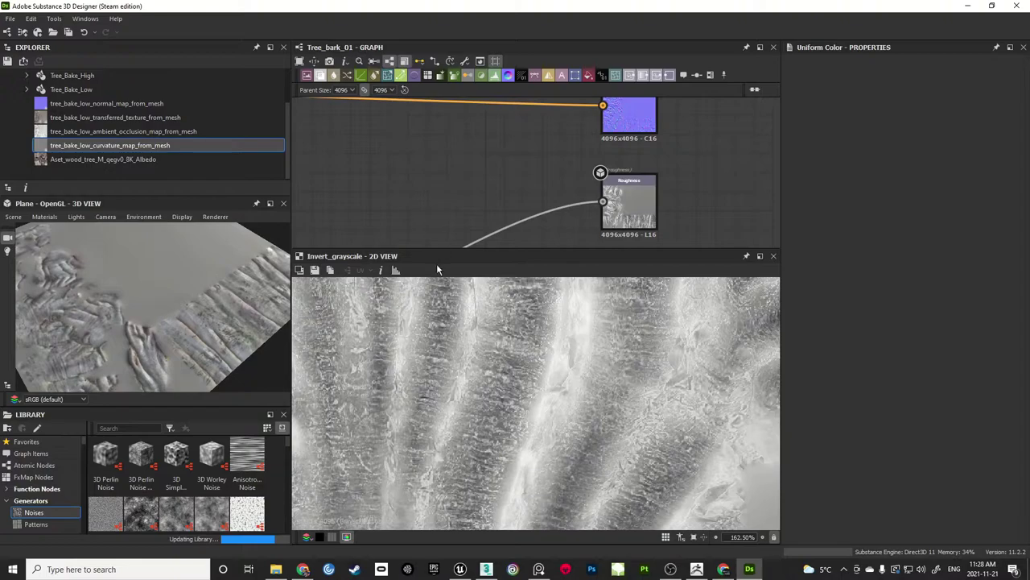
Enlarge the graph area and review the connections of the Color, AO and Roughness frames, including the Color frame's cancellation nodes
left_click_drag(446, 248, 442, 394)
scroll(426, 222, "down", 6)
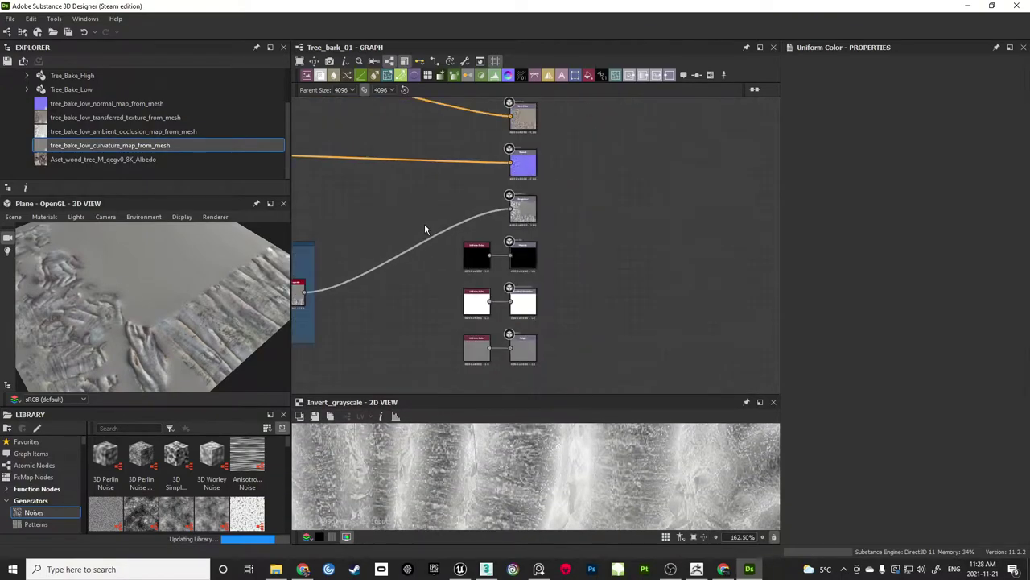
middle_click_drag(424, 222, 761, 304)
middle_click_drag(430, 205, 456, 190)
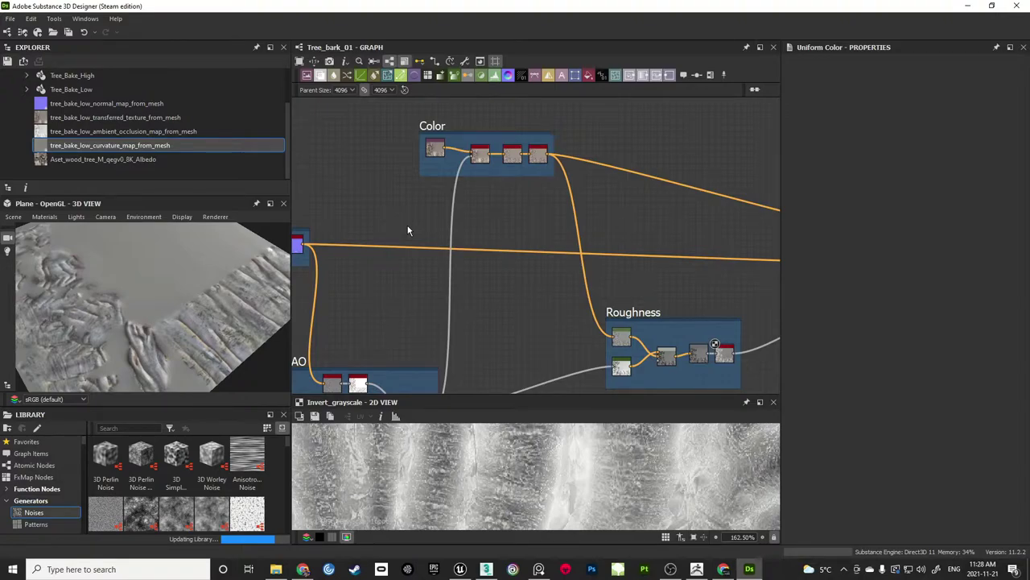
middle_click_drag(440, 194, 466, 192)
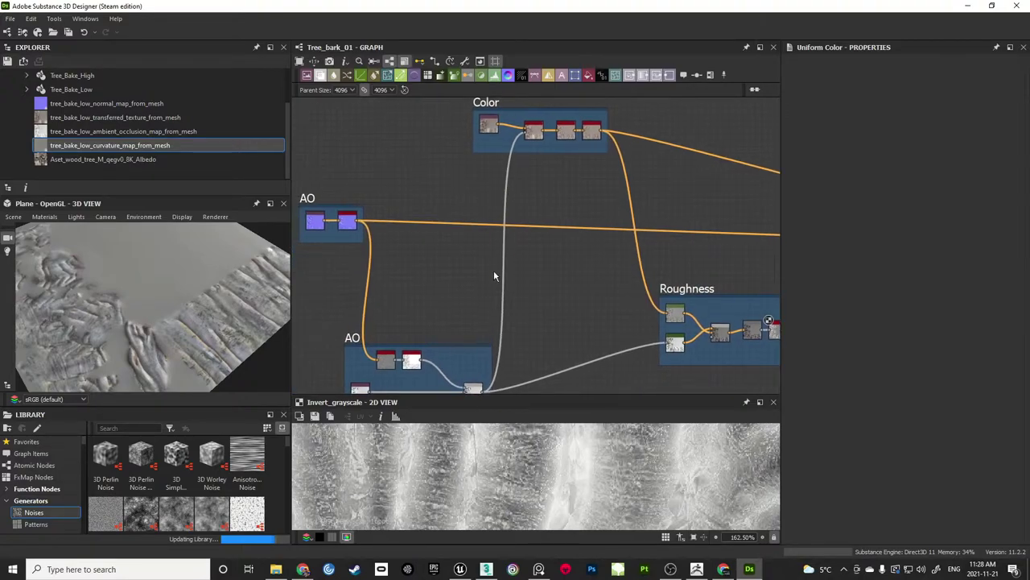
middle_click_drag(558, 297, 560, 243)
middle_click_drag(689, 211, 557, 235)
middle_click_drag(483, 167, 552, 235)
middle_click_drag(473, 189, 504, 260)
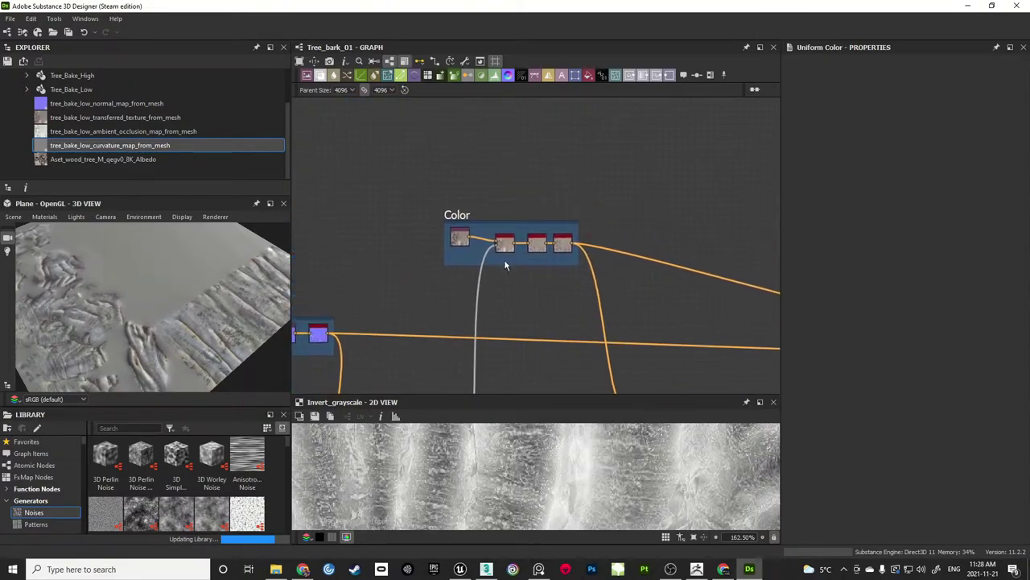
scroll(497, 249, "up", 7)
middle_click_drag(457, 223, 482, 271)
scroll(473, 264, "up", 2)
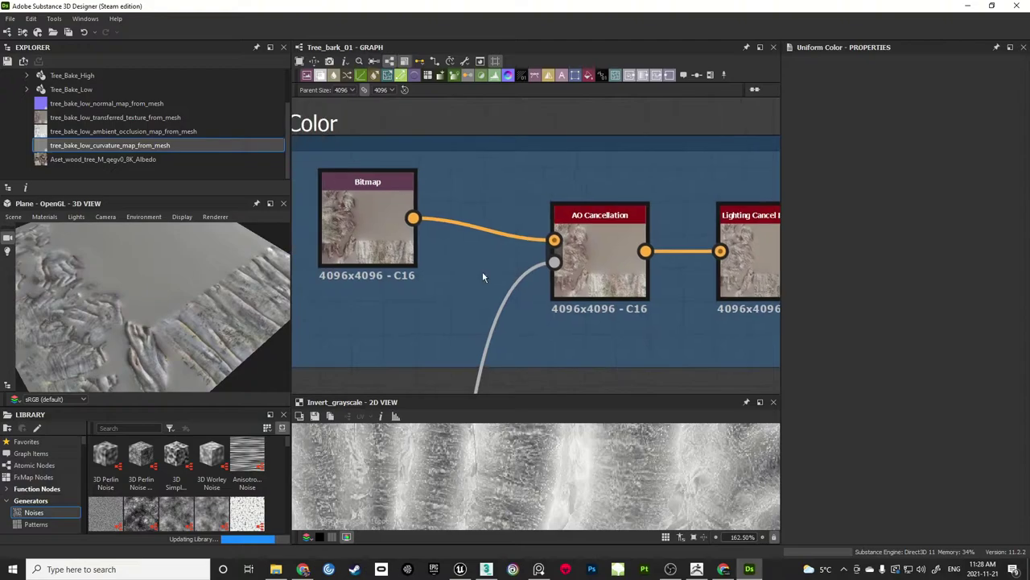
scroll(475, 268, "down", 2)
middle_click_drag(621, 306, 527, 304)
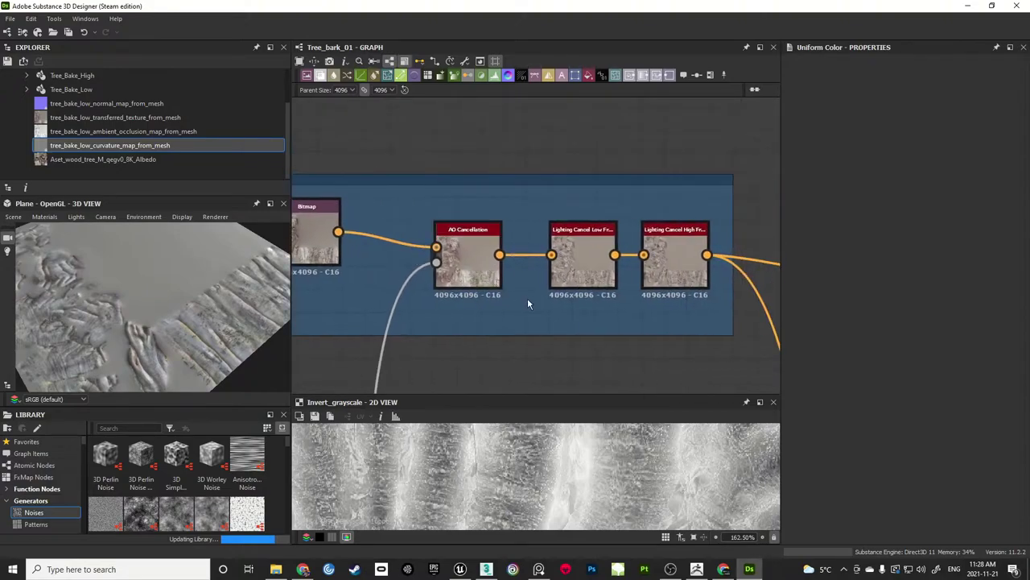
Follow the graph to its outputs and examine the Metallic, Ambient Occlusion and Height nodes with their Uniform Color inputs
scroll(548, 299, "down", 4)
middle_click_drag(663, 387, 507, 229)
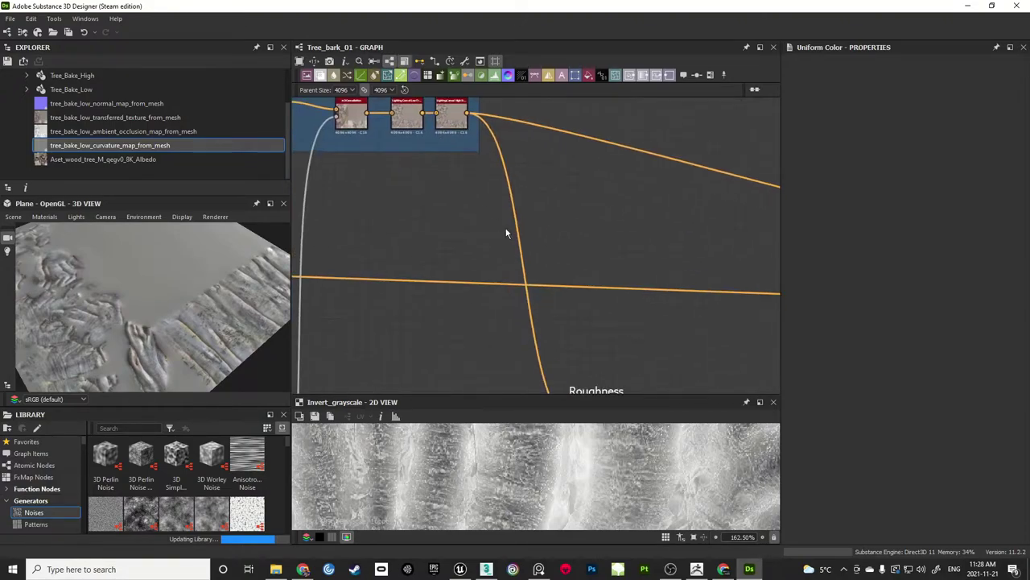
scroll(481, 212, "down", 2)
middle_click_drag(595, 290, 527, 210)
scroll(567, 252, "up", 3)
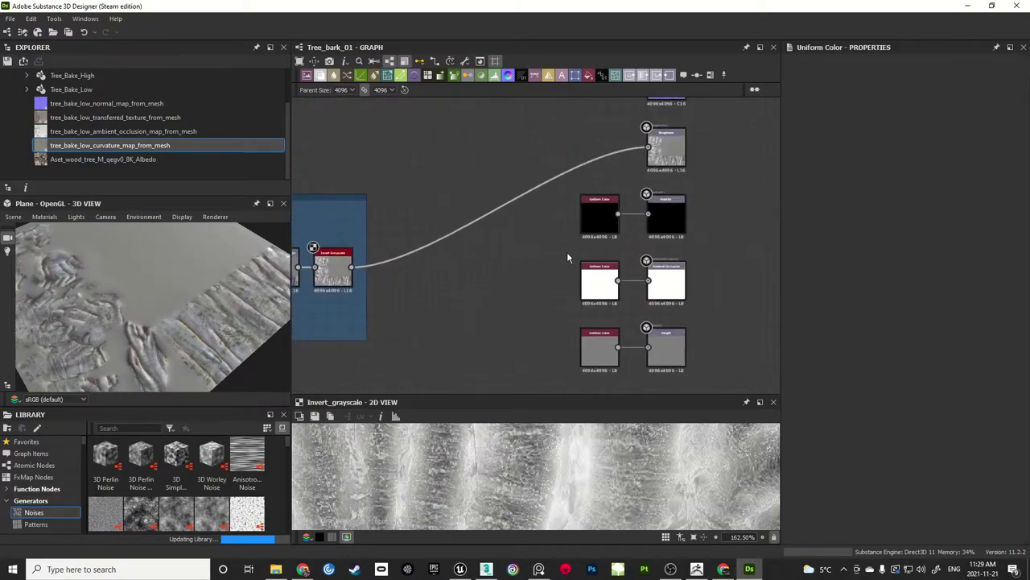
scroll(566, 258, "up", 2)
middle_click_drag(671, 212, 667, 207)
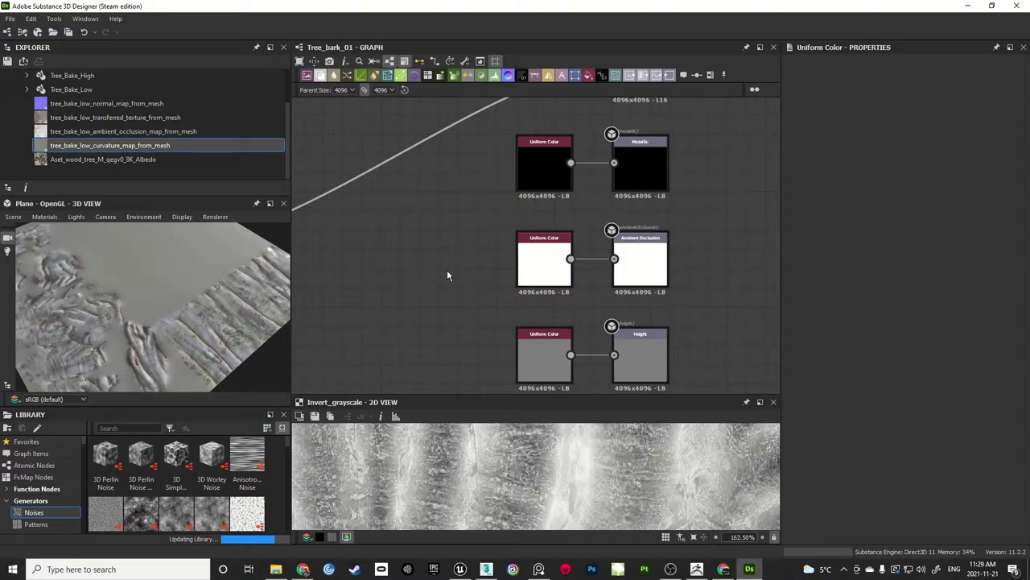
Connect the AO frame's blend result to the Ambient Occlusion output, delete that output's Uniform Color node, and check the material in 3D
scroll(446, 270, "down", 4)
middle_click_drag(444, 268, 553, 234)
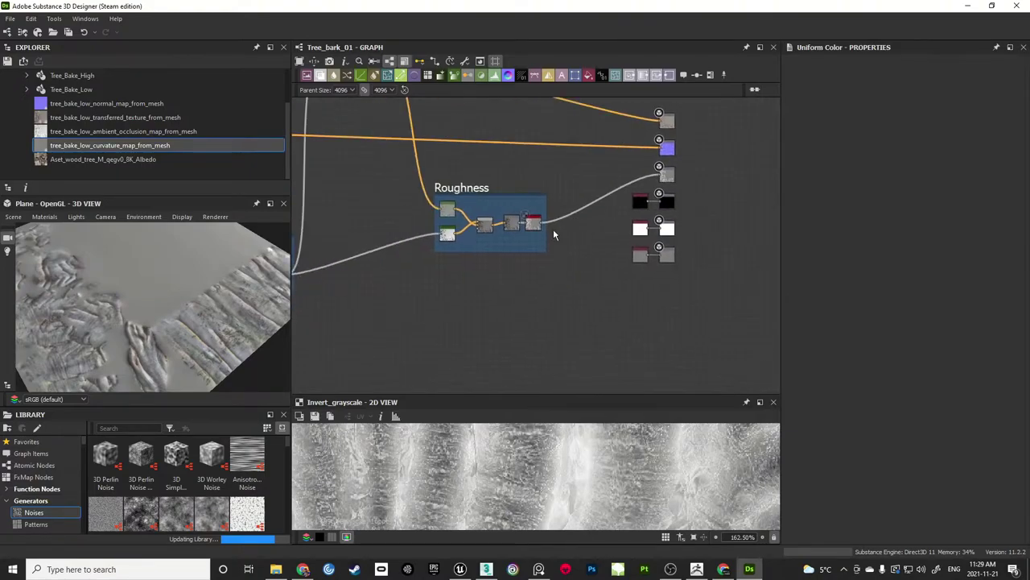
middle_click_drag(511, 271, 537, 249)
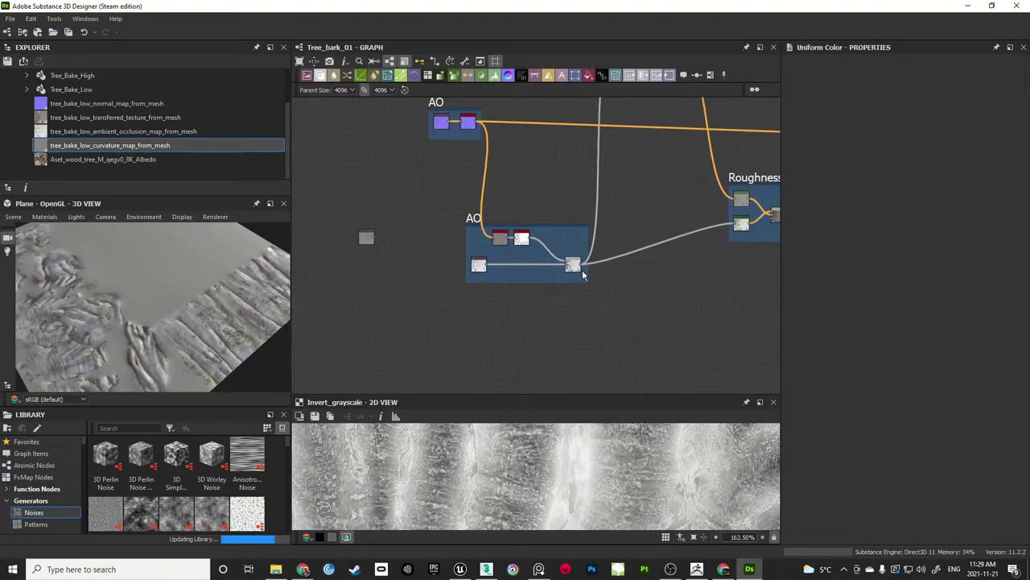
left_click_drag(583, 268, 513, 209)
left_click(547, 231)
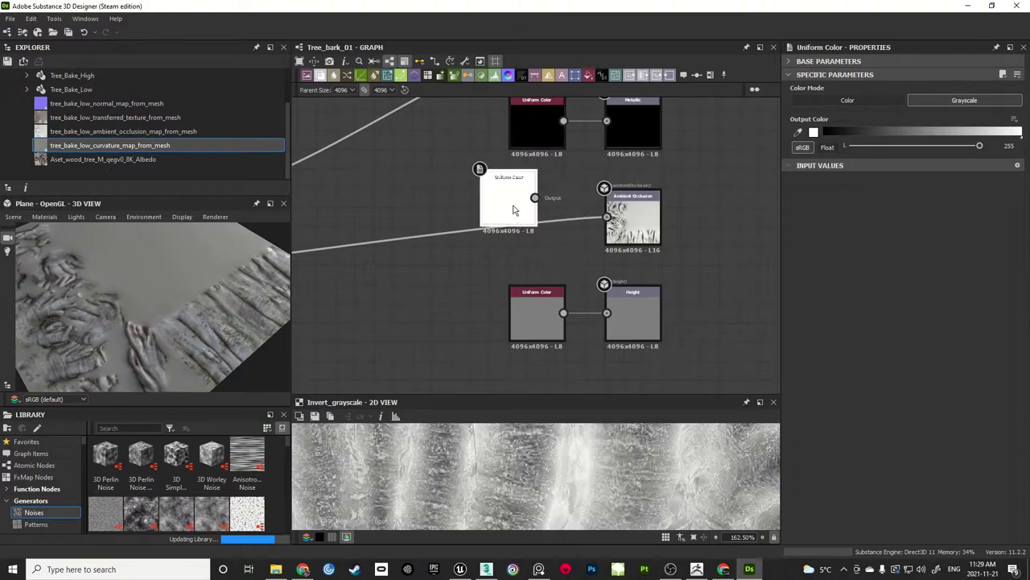
key("Delete")
left_click_drag(113, 322, 188, 307)
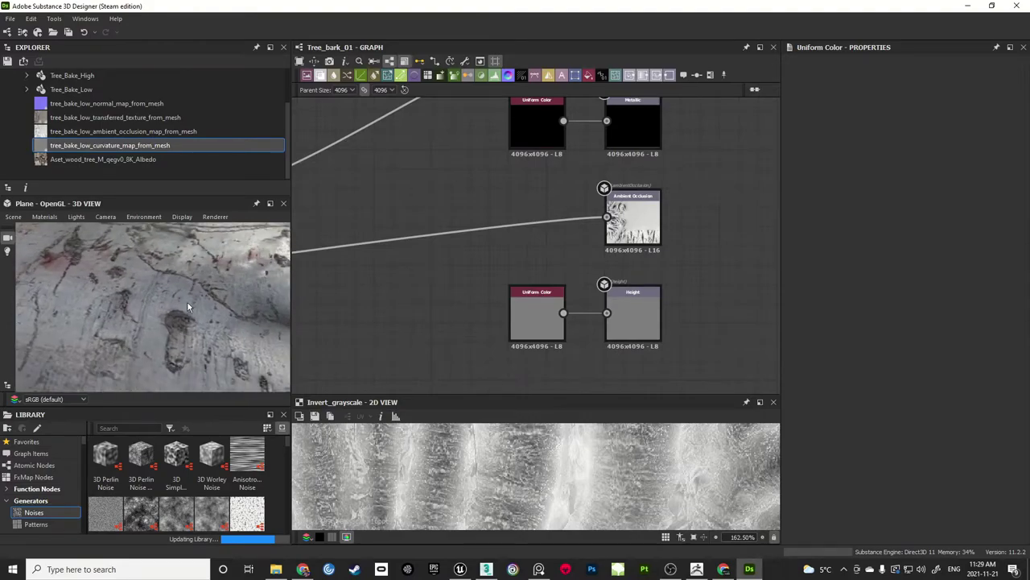
scroll(445, 186, "down", 3)
Delete the Height output together with its Uniform Color node
scroll(476, 222, "up", 5)
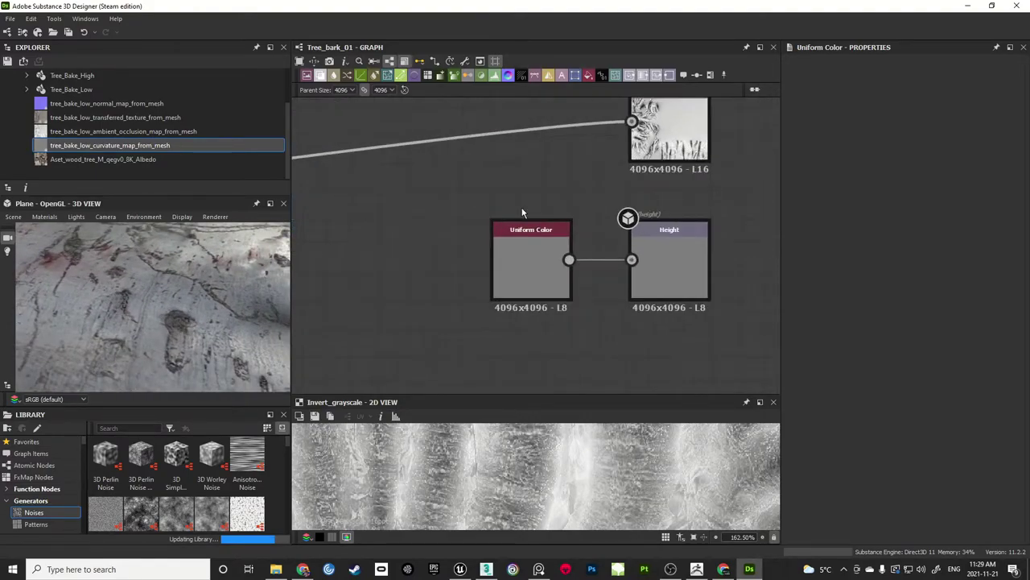
scroll(611, 259, "down", 2)
left_click_drag(509, 242, 689, 281)
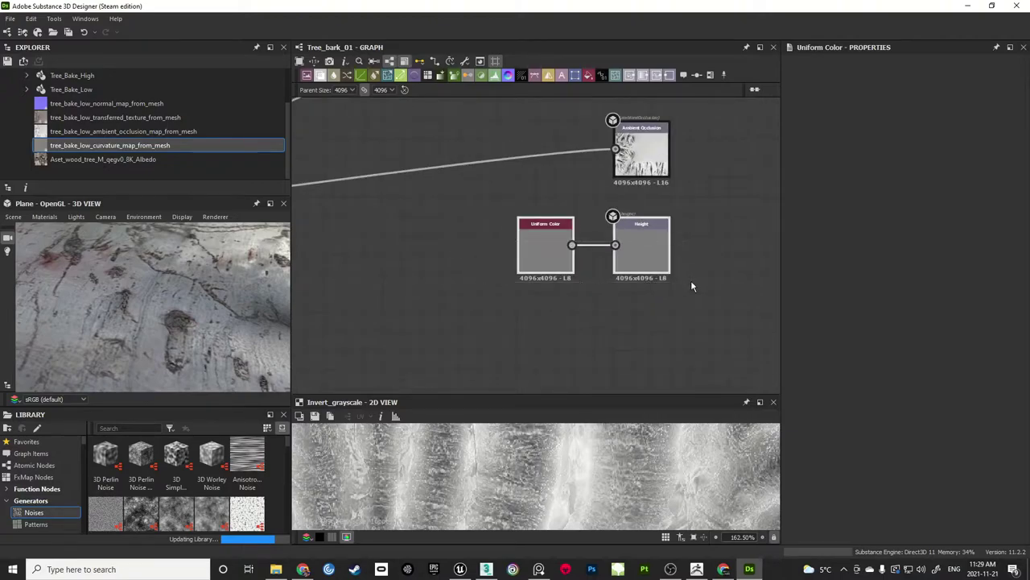
key("Delete")
Dock the black Uniform Color node onto the Metallic output
scroll(597, 247, "down", 3)
middle_click_drag(494, 171, 557, 284)
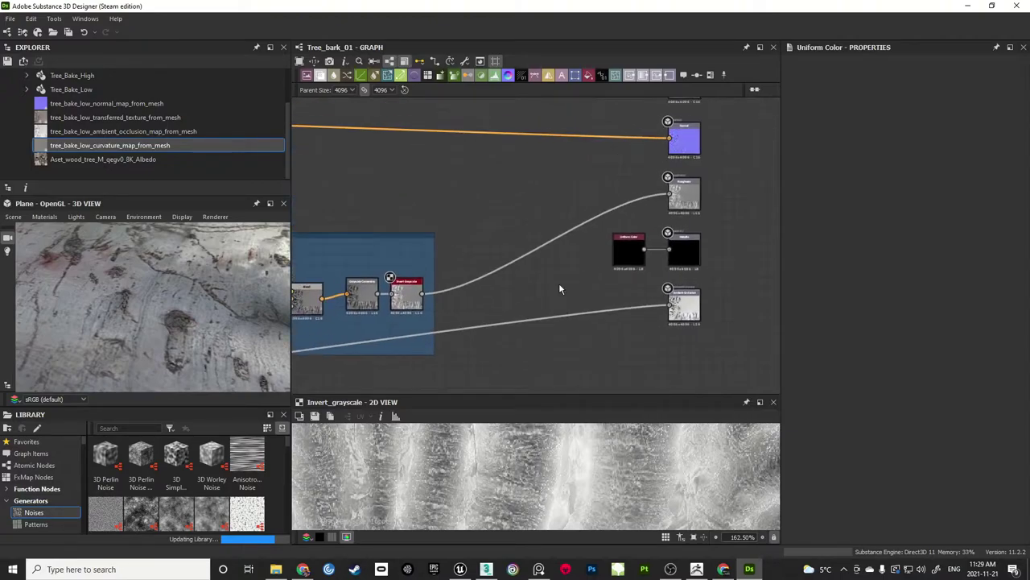
middle_click_drag(661, 258, 612, 266)
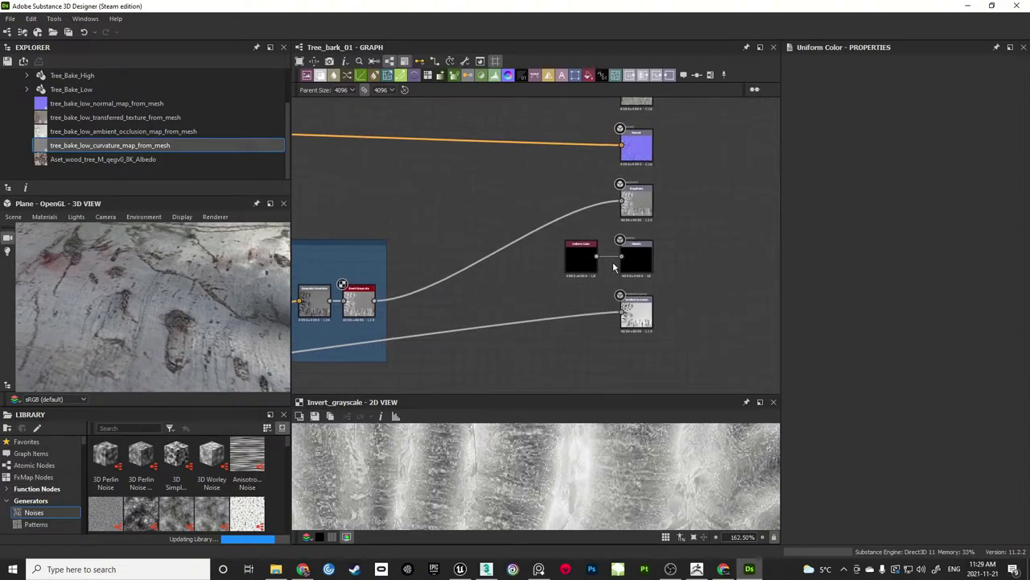
scroll(612, 266, "up", 1)
left_click(566, 259)
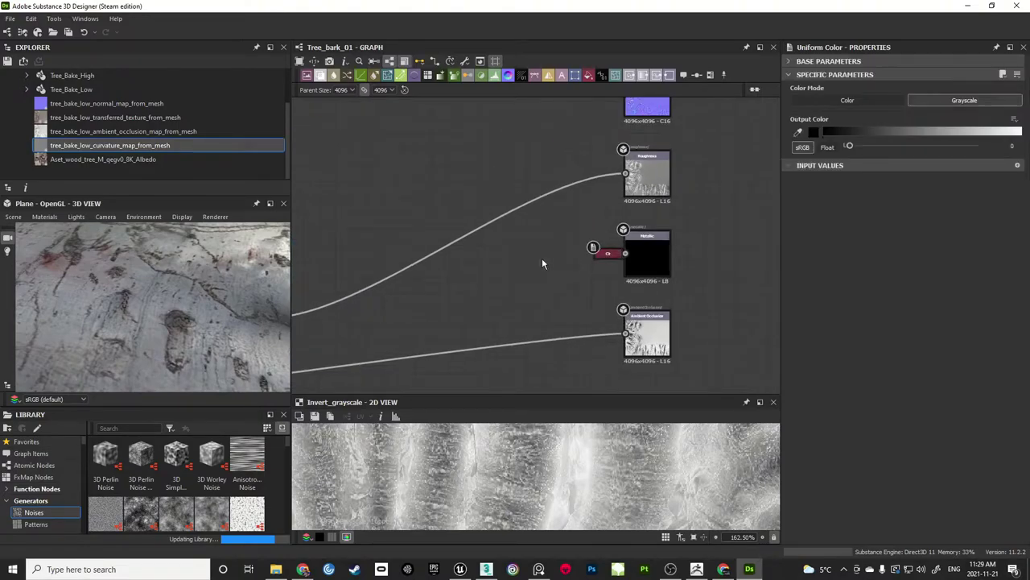
Enlarge the Color frame to make room for another node after the lighting cancellation nodes
scroll(542, 259, "down", 4)
middle_click_drag(412, 176, 570, 291)
scroll(517, 211, "down", 1)
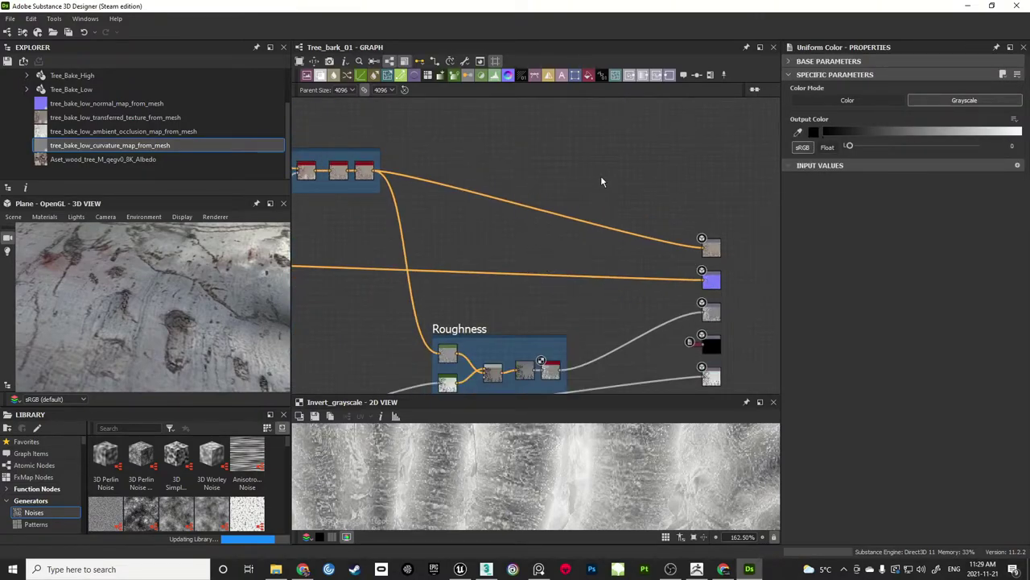
middle_click_drag(548, 175, 643, 160)
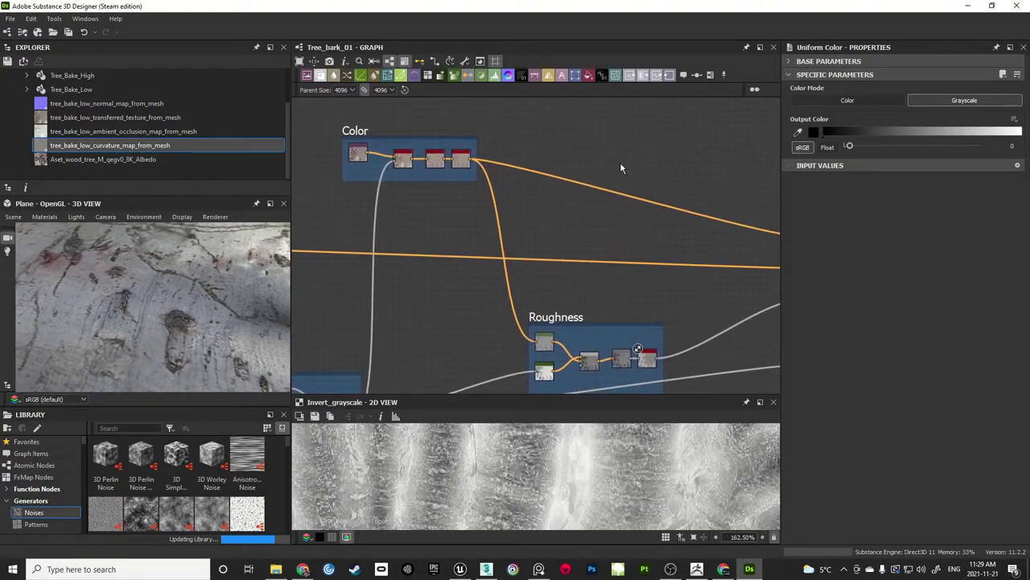
middle_click_drag(483, 185, 508, 235)
scroll(508, 235, "up", 1)
left_click_drag(500, 235, 667, 298)
scroll(605, 252, "up", 1)
Add a Sharpen node inside the Color frame and set its intensity to 0.3
key("space")
type("sharp")
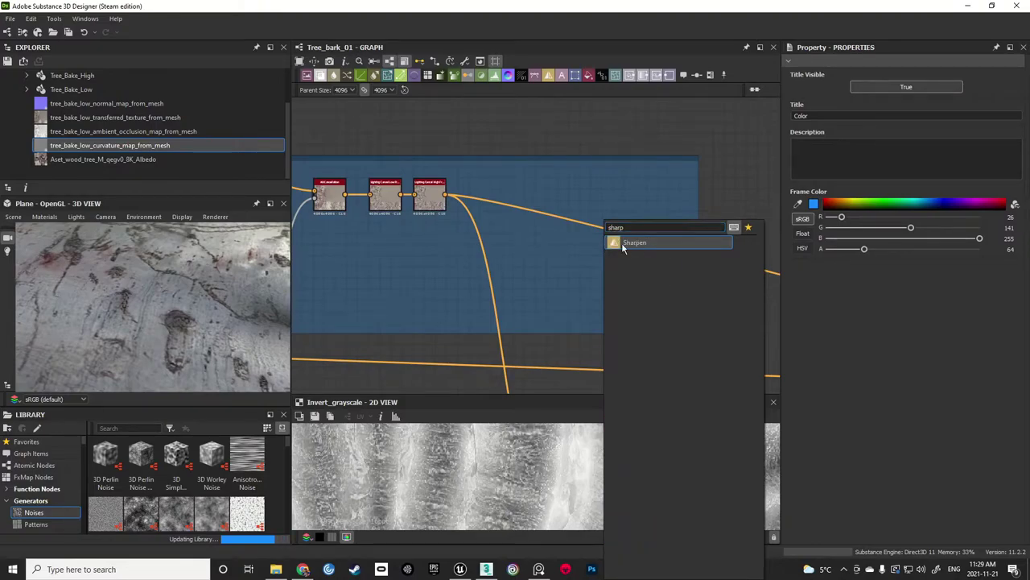
left_click(626, 243)
left_click_drag(609, 249, 589, 244)
scroll(526, 272, "up", 2)
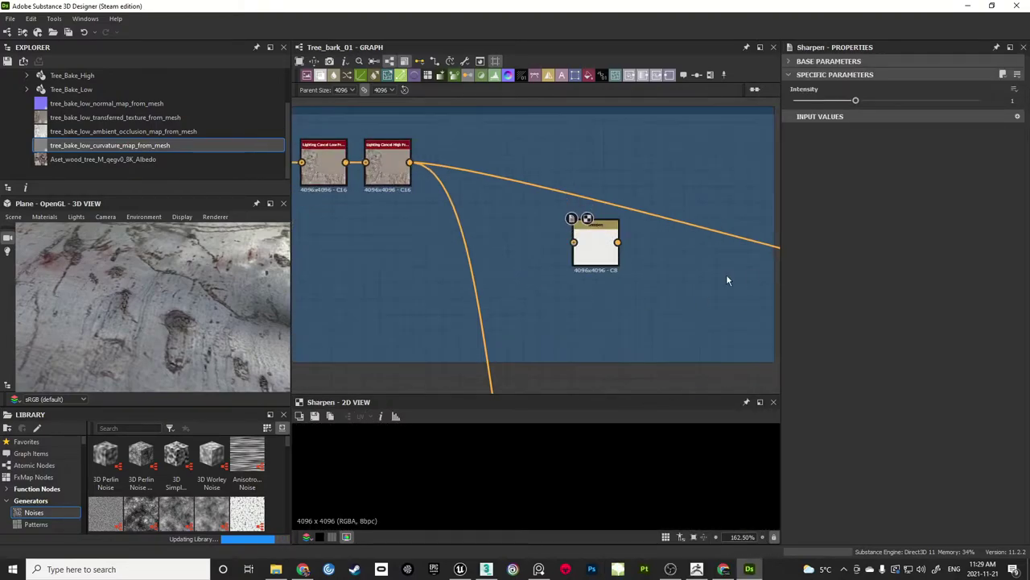
left_click(1019, 104)
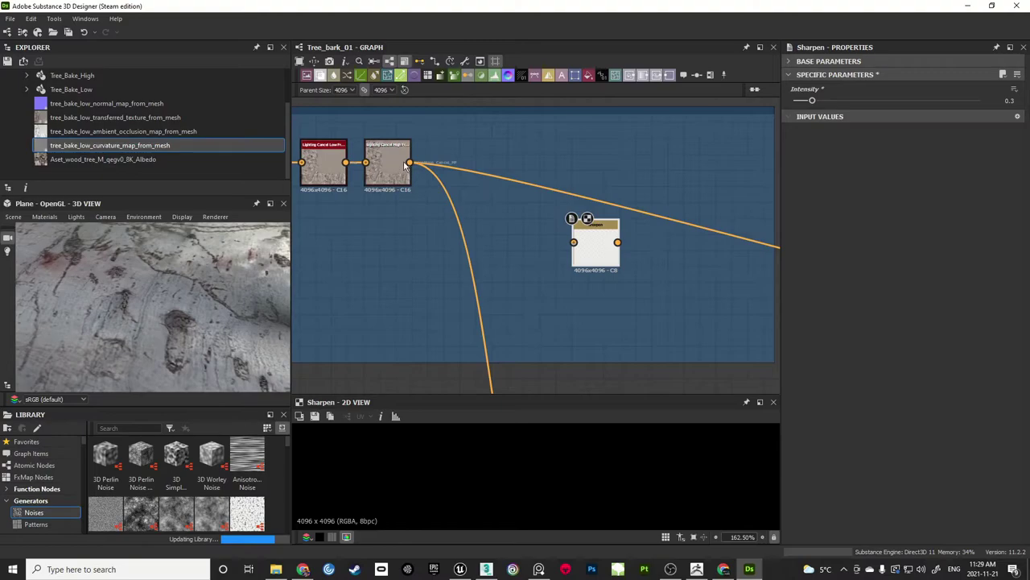
Insert Sharpen after the Lighting Cancel High Frequencies node, moving that node's outgoing connections to the Sharpen output, and check the bark in 3D
left_click_drag(409, 164, 573, 242)
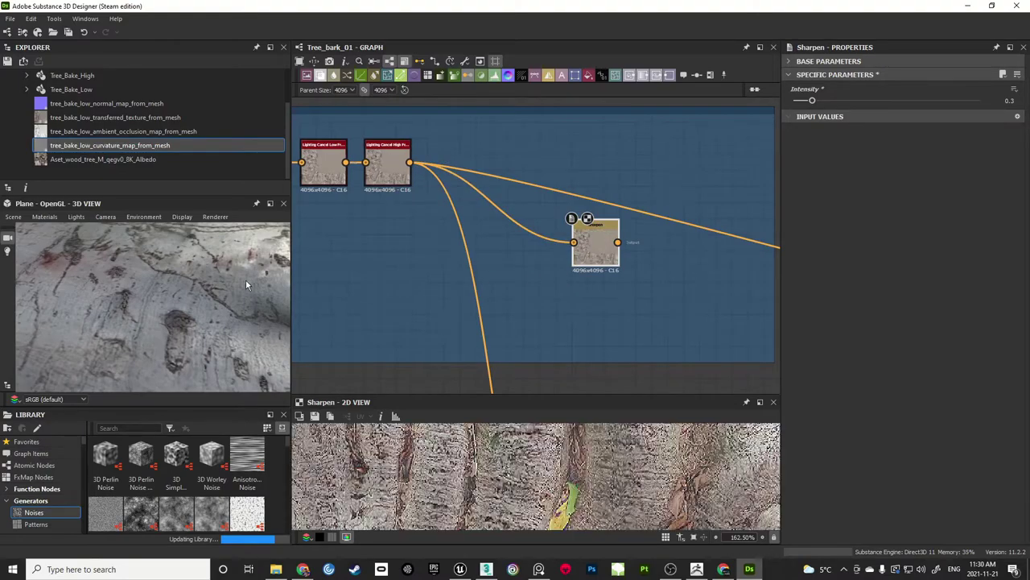
left_click_drag(410, 163, 617, 242, "shift")
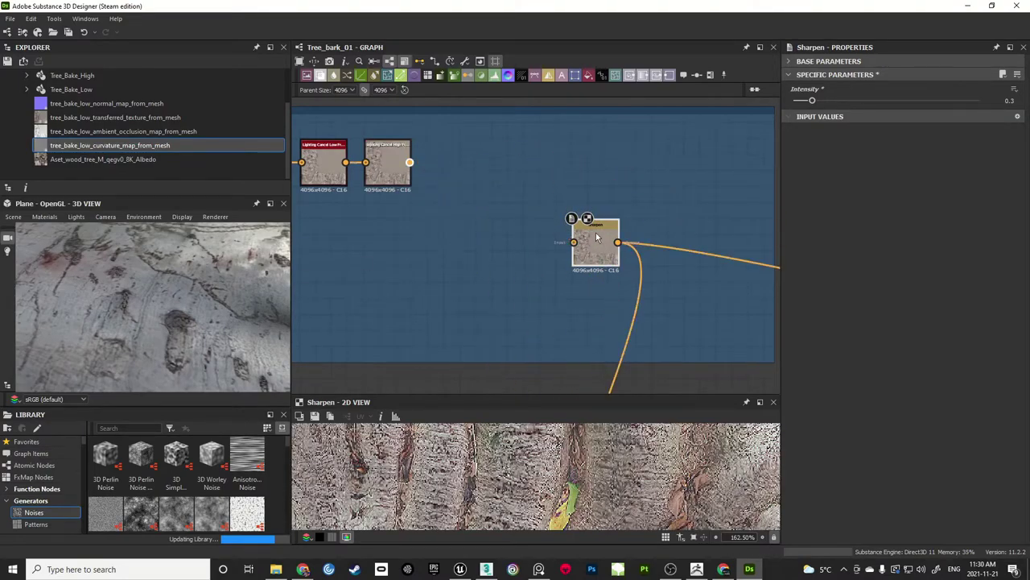
mouse_move(212, 325)
left_mouse_down()
mouse_move(237, 291)
mouse_move(207, 298)
mouse_move(210, 314)
mouse_move(206, 303)
mouse_move(153, 309)
mouse_move(199, 298)
mouse_move(173, 314)
mouse_move(189, 302)
mouse_move(222, 313)
left_mouse_up()
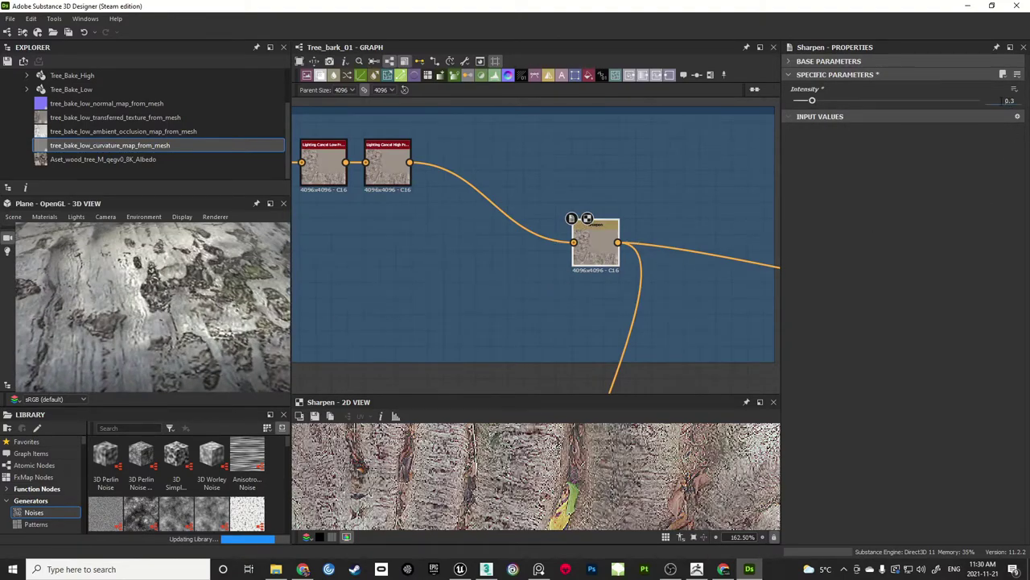
Set the Sharpen intensity to 0.25 and inspect the bark detail in the 2D and 3D views
type("5")
key("Return")
scroll(507, 466, "down", 6)
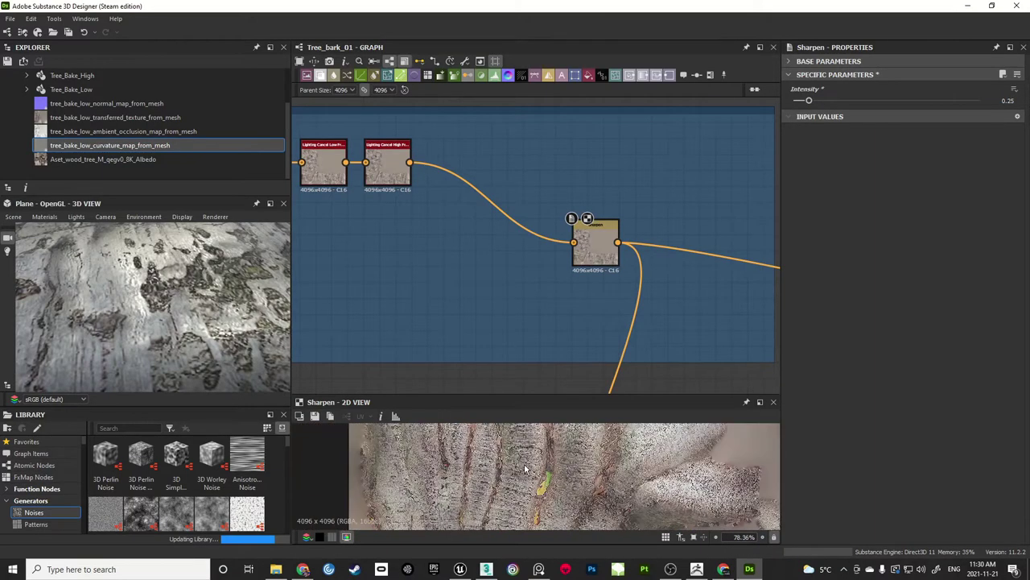
left_click_drag(187, 327, 189, 300)
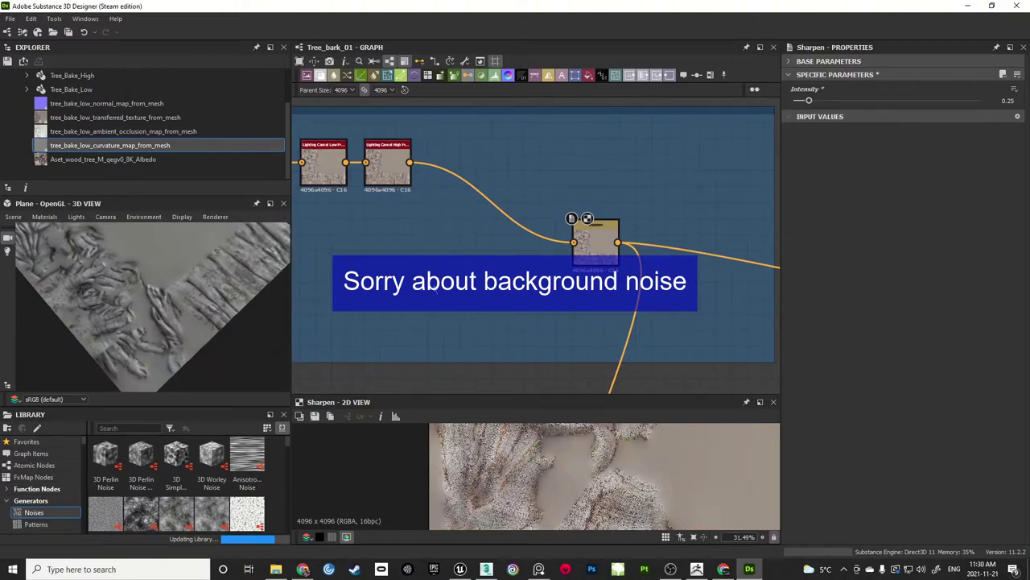
Review the whole graph layout and inspect the unconnected curvature map bitmap node
scroll(456, 241, "down", 5)
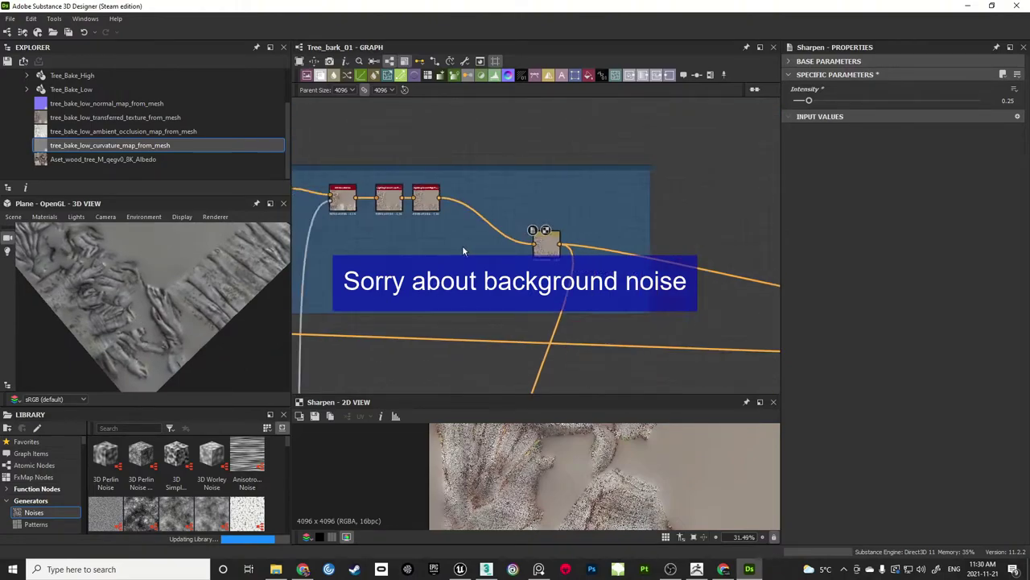
middle_click_drag(451, 275, 482, 224)
scroll(494, 230, "up", 1)
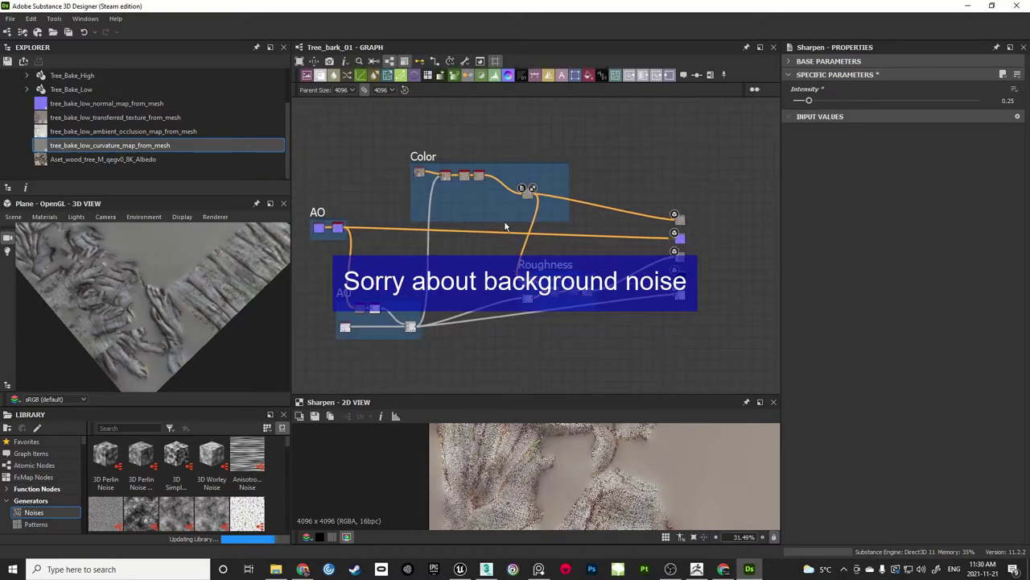
middle_click_drag(406, 275, 439, 259)
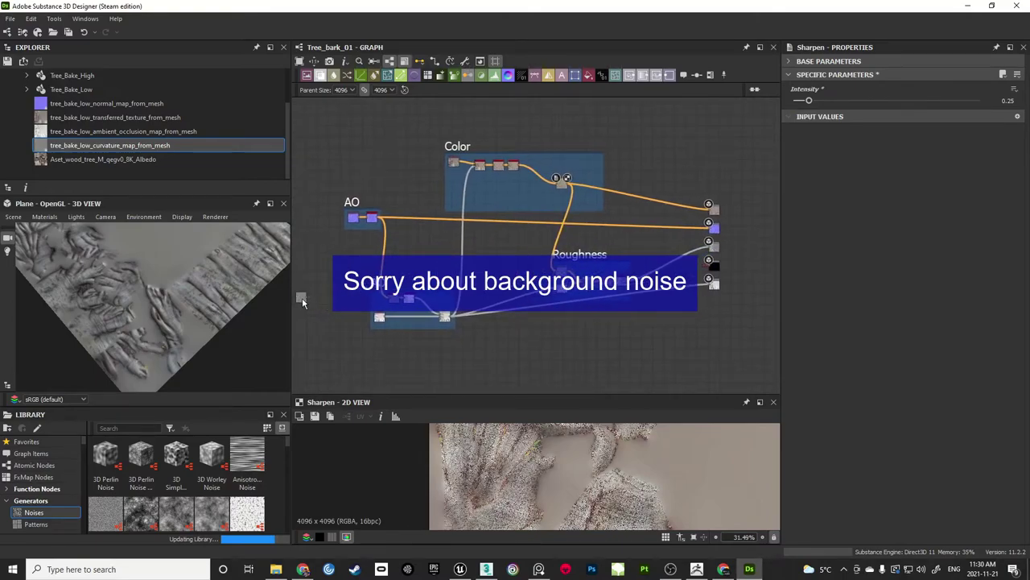
scroll(303, 299, "up", 8)
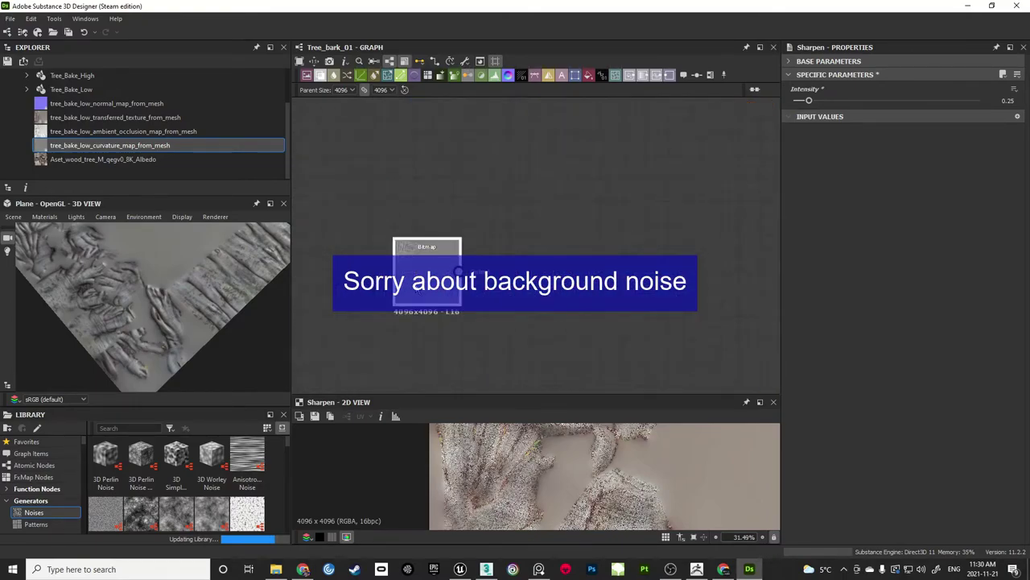
scroll(533, 250, "down", 6)
middle_click_drag(566, 209, 473, 233)
scroll(473, 233, "down", 2)
middle_click_drag(626, 153, 350, 324)
scroll(350, 323, "down", 2)
middle_click_drag(518, 268, 573, 169)
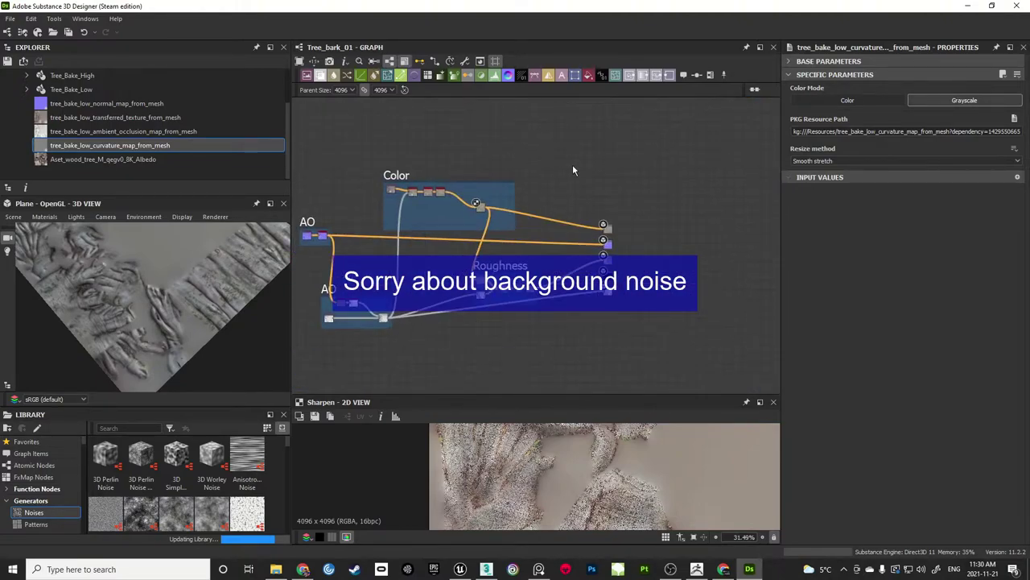
Open the graph's output export settings and set the destination to the project's Content/Textures folder
left_click(464, 61)
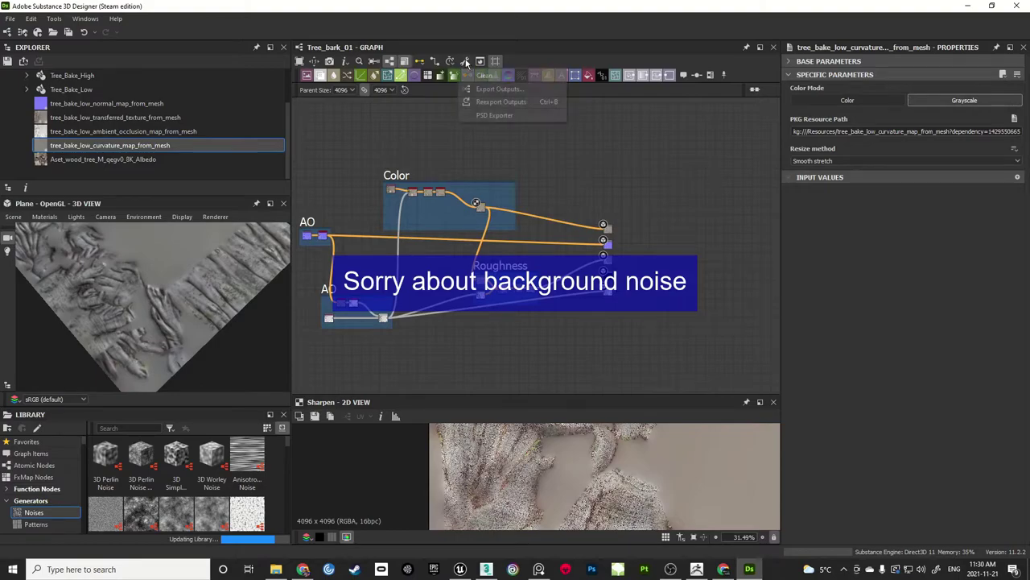
left_click(495, 90)
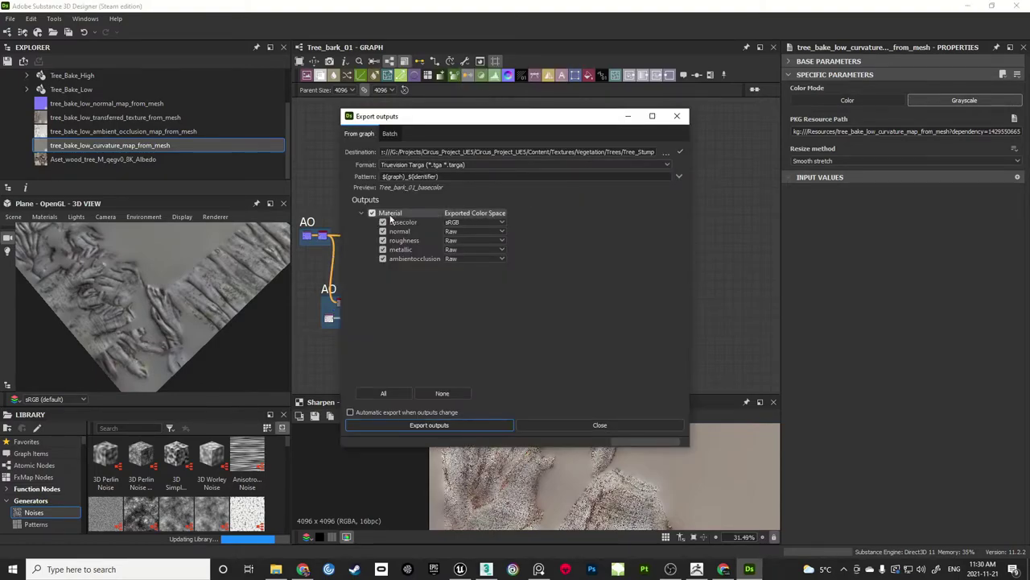
left_click(665, 153)
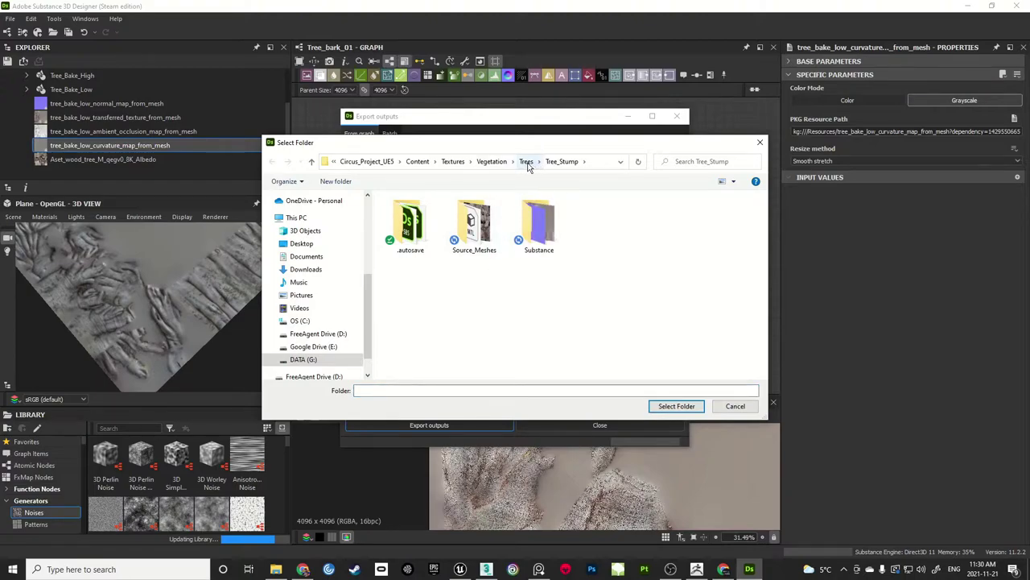
left_click(453, 161)
left_click_drag(464, 136, 465, 113)
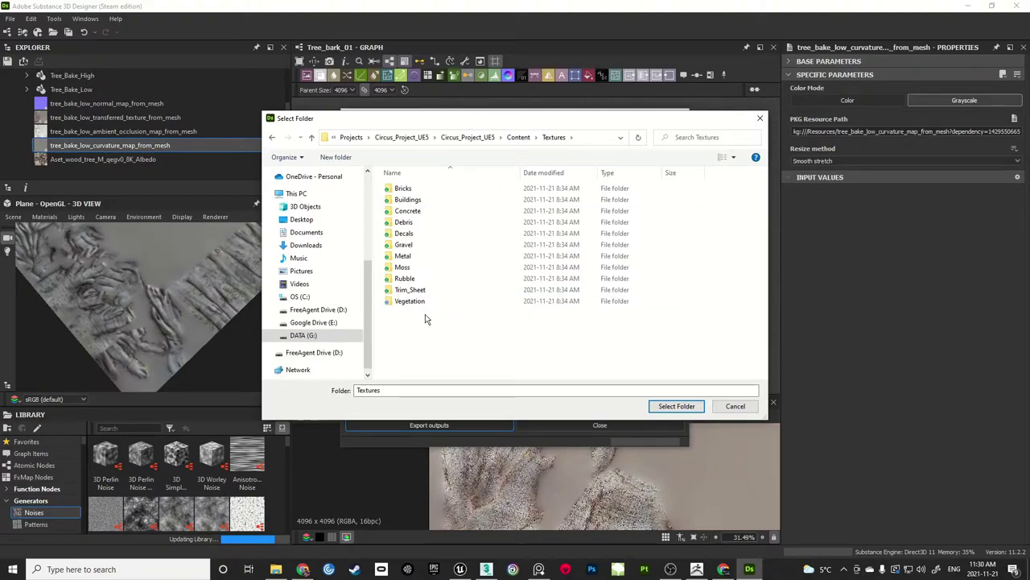
left_click(667, 409)
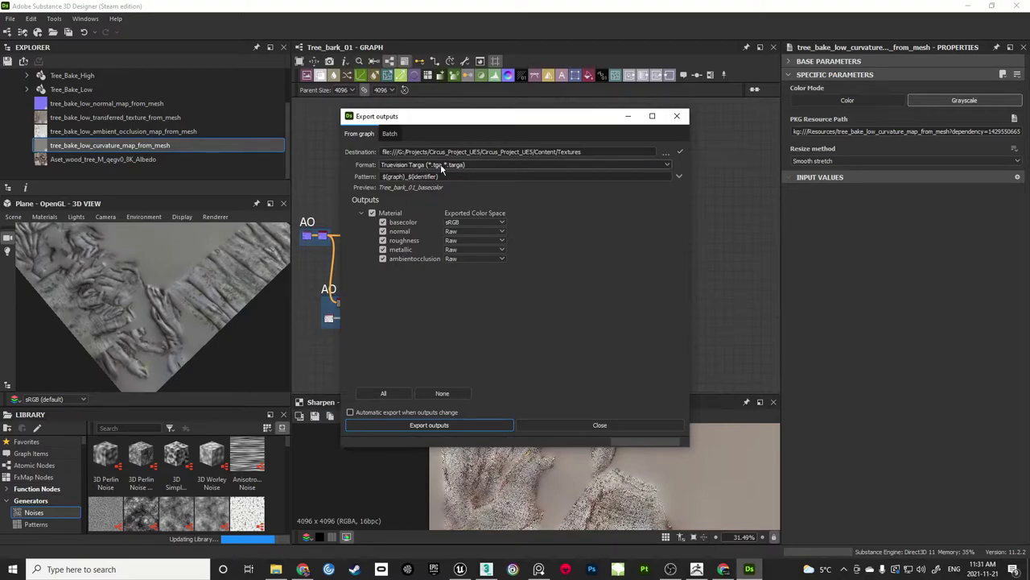
Exclude the metallic map, export the remaining material outputs, and close the export dialog
left_click(383, 249)
left_click(427, 425)
left_click(533, 426)
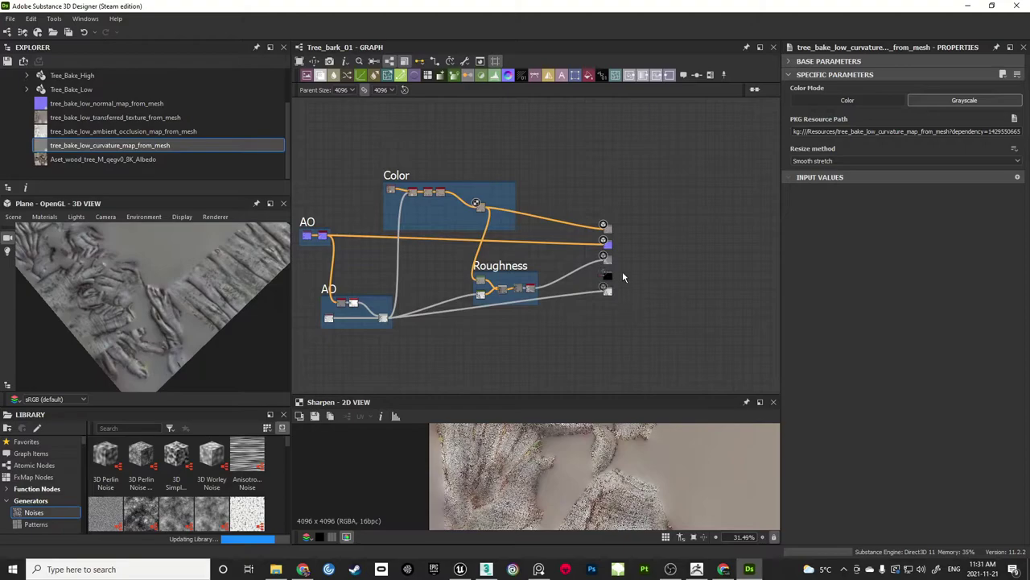
Add a Material Transform node beside the Normal and Roughness outputs
scroll(622, 277, "up", 5)
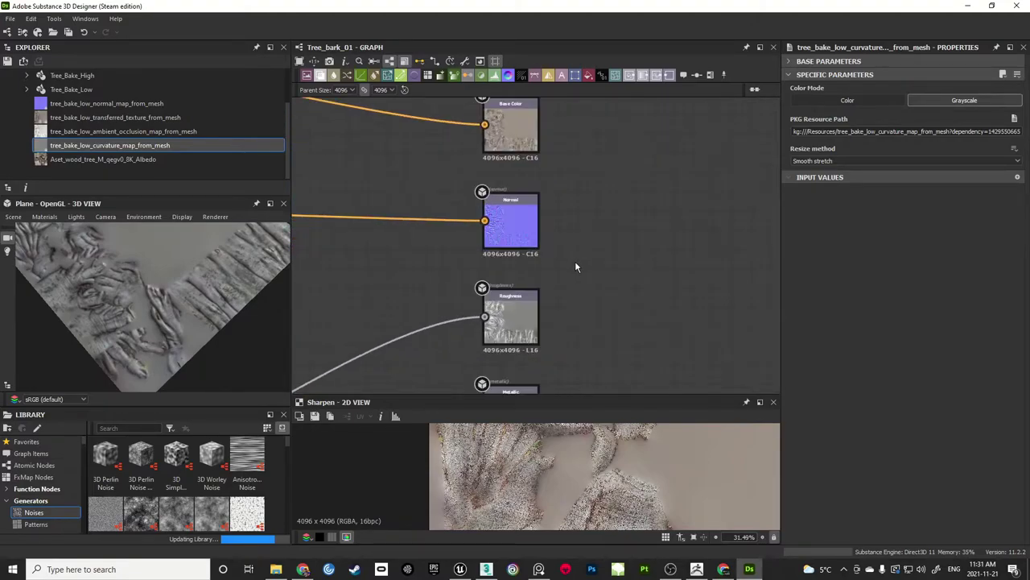
scroll(579, 266, "down", 2)
scroll(600, 244, "up", 1)
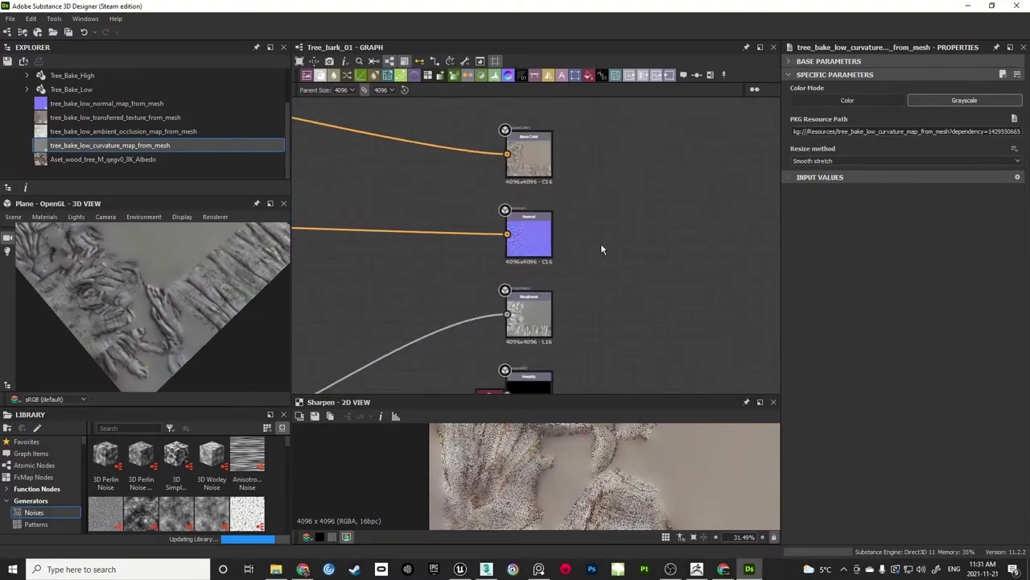
key("space")
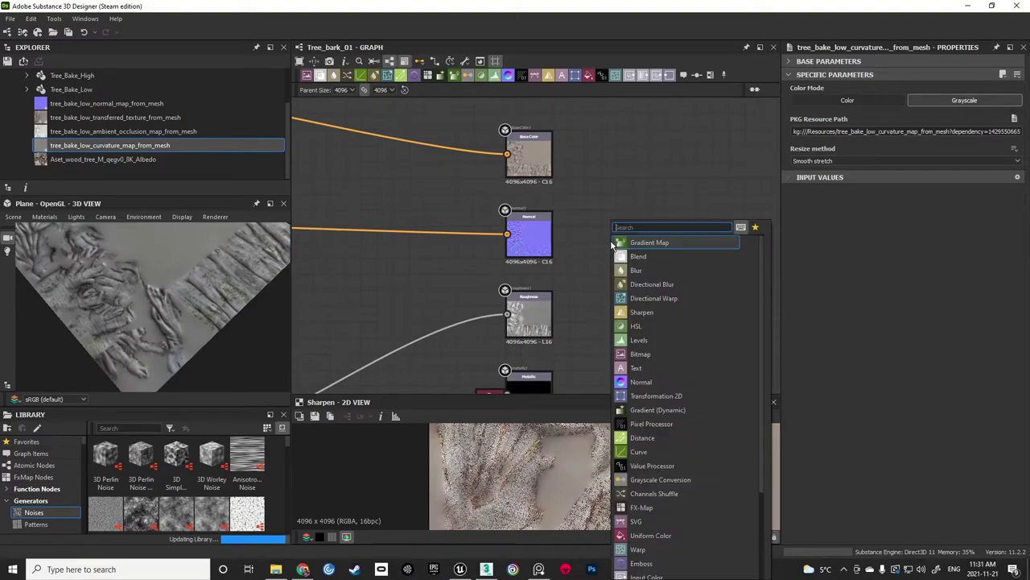
type("mater")
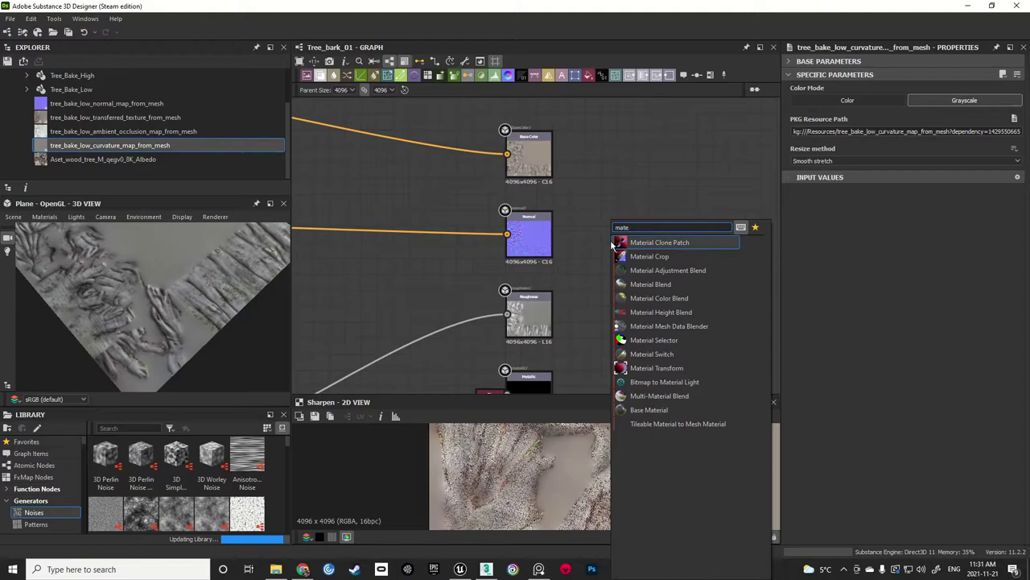
left_click(657, 368)
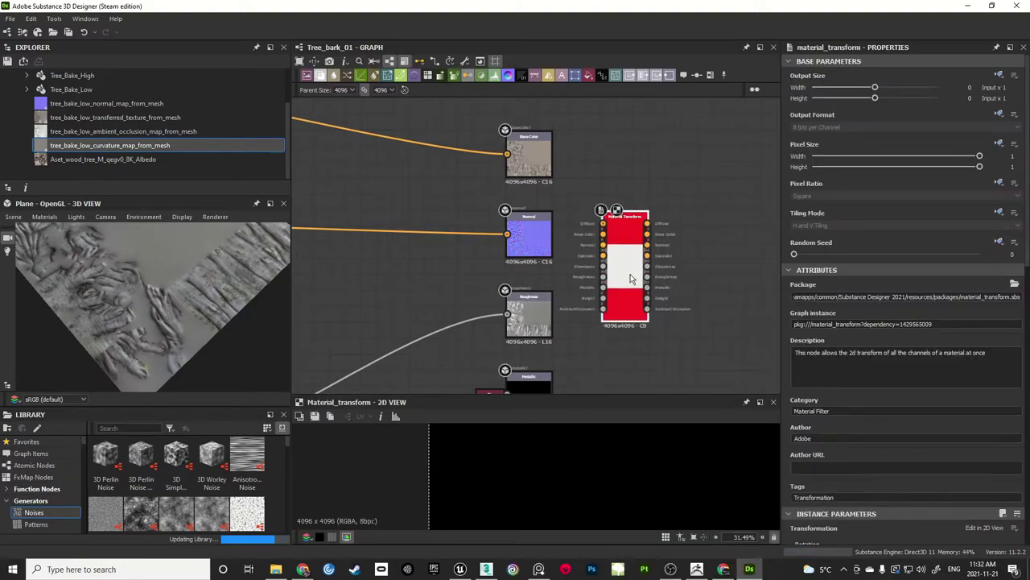
Disable the Diffuse, Specular, Glossiness, Metallic and Height channels of the Material Transform node
scroll(630, 274, "up", 3)
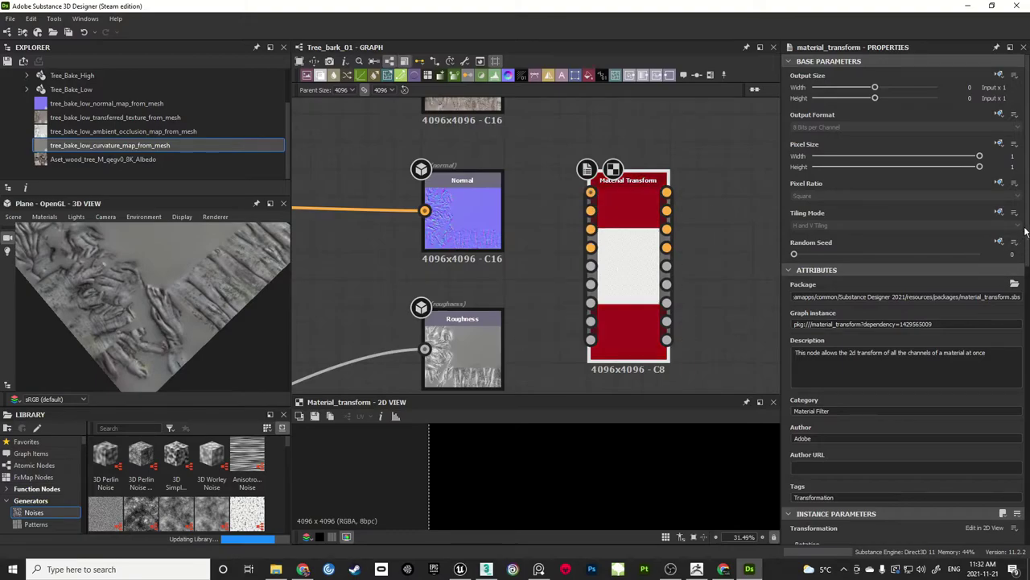
scroll(1026, 231, "down", 5)
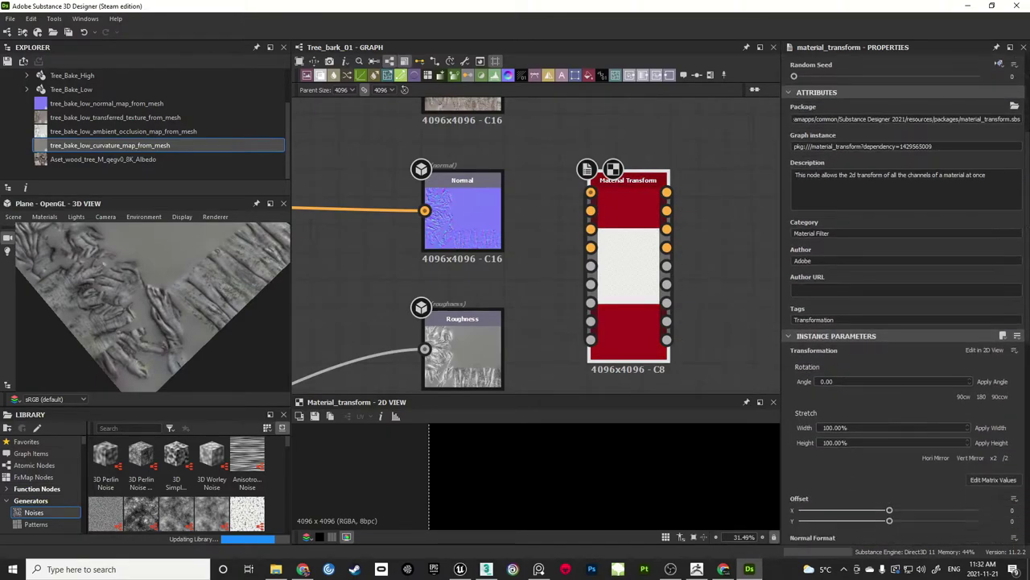
scroll(906, 298, "down", 9)
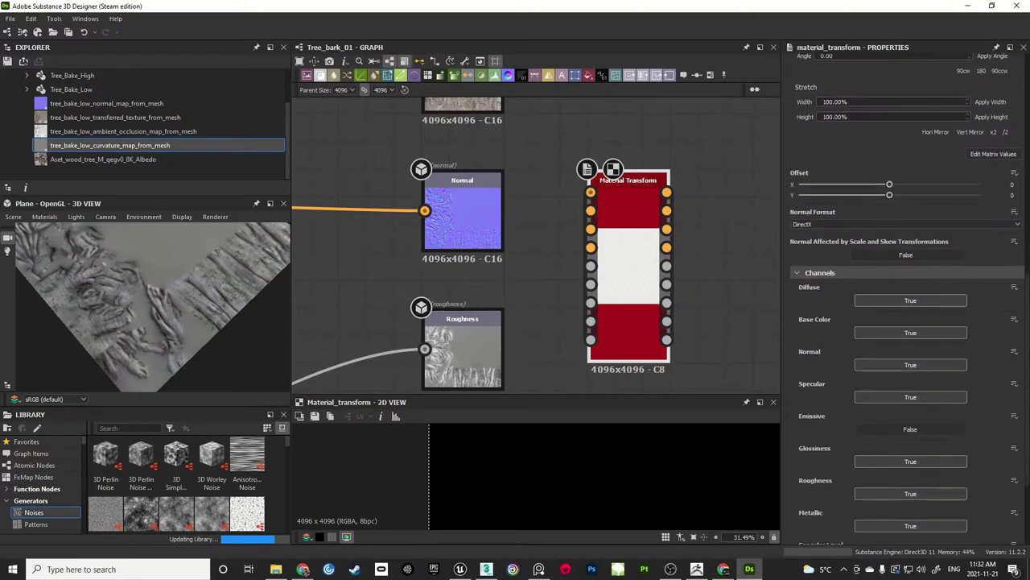
scroll(902, 230, "down", 2)
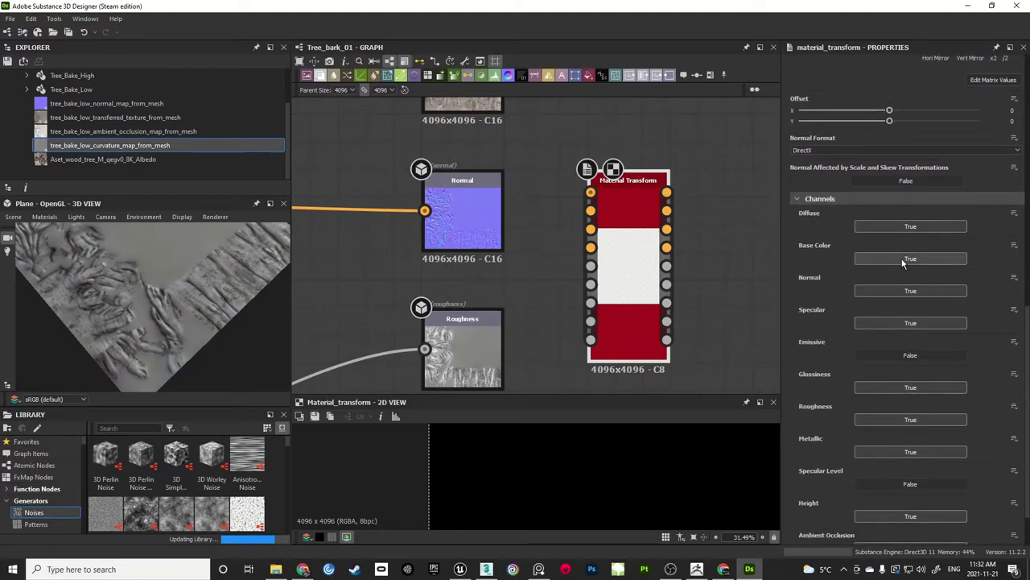
left_click(910, 226)
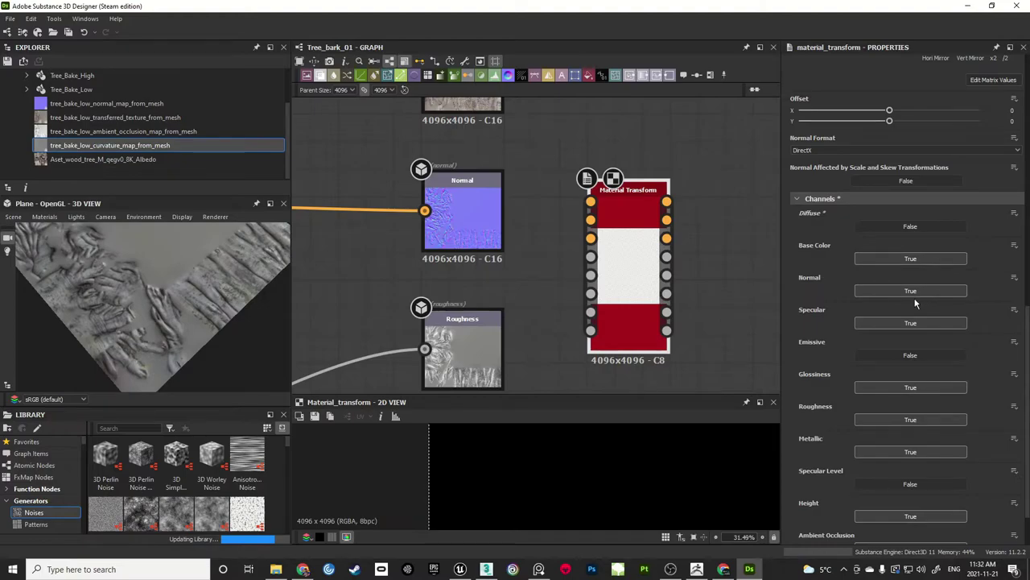
left_click(906, 323)
scroll(972, 356, "down", 1)
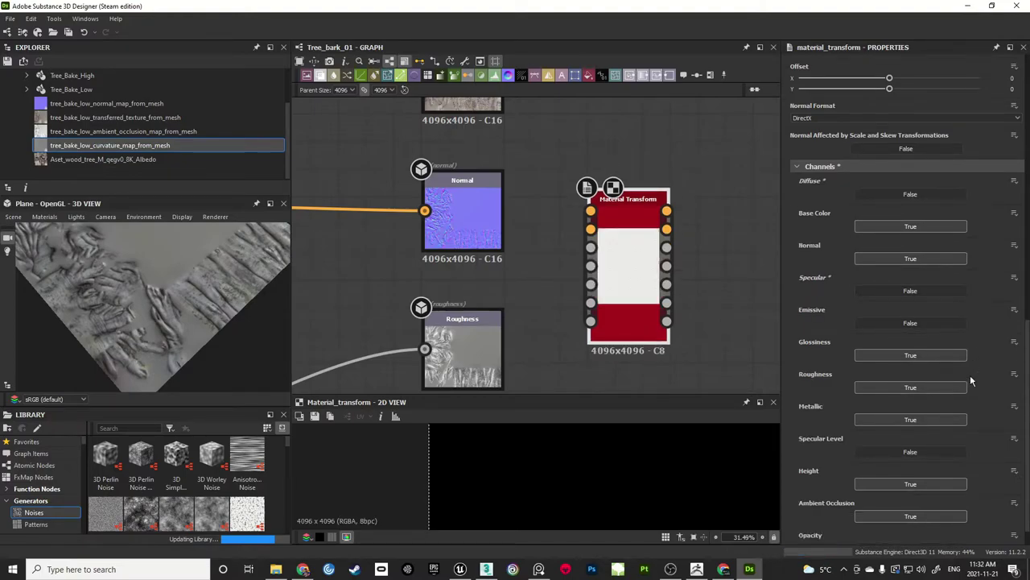
left_click(961, 355)
scroll(963, 354, "down", 1)
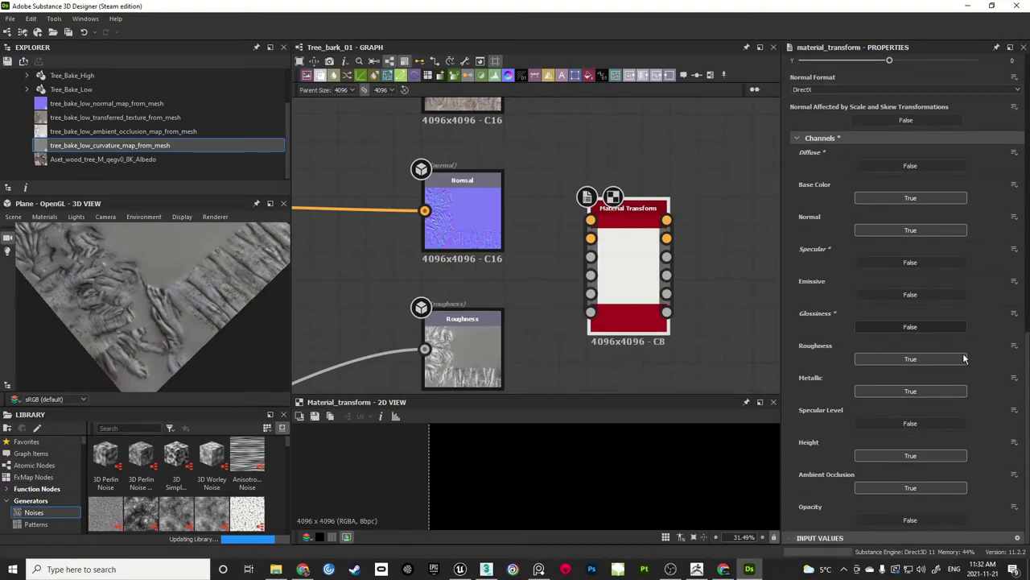
left_click(907, 392)
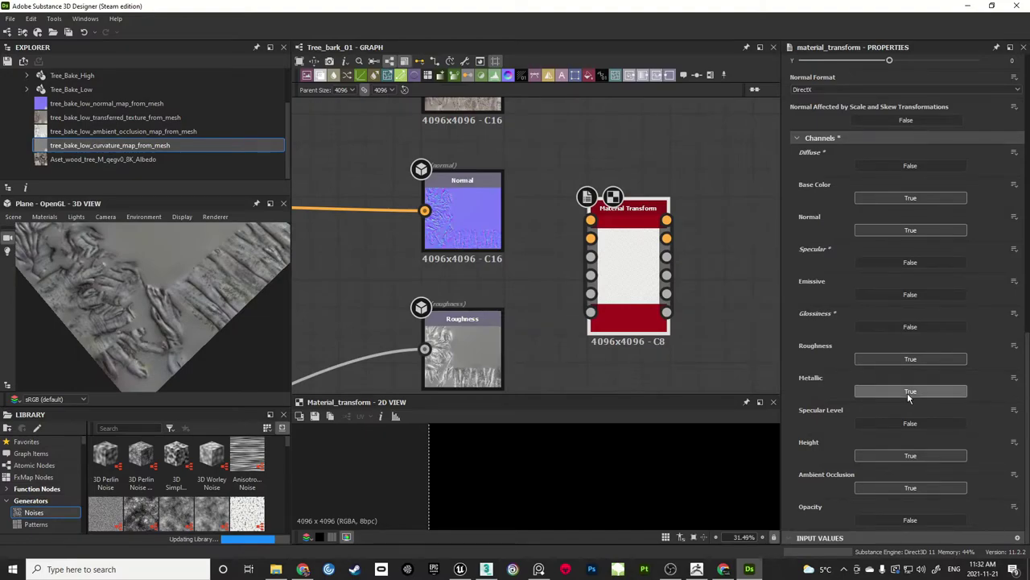
left_click(913, 455)
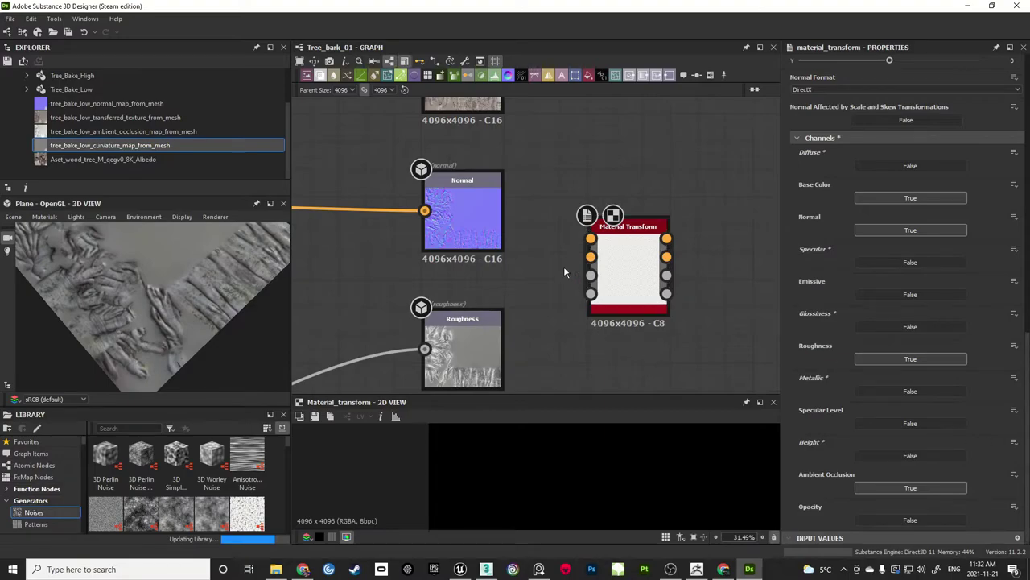
Move the Material Transform node ahead of the material outputs and reroute the base color and normal connections into its matching inputs
scroll(594, 241, "down", 3)
left_click_drag(653, 272, 445, 227)
middle_click_drag(469, 182, 586, 152)
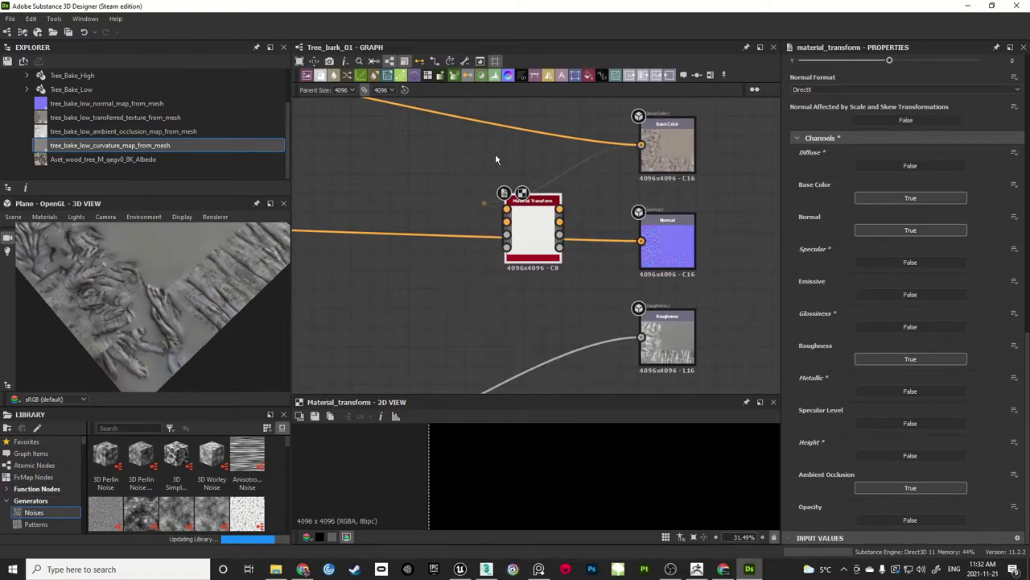
left_click_drag(641, 144, 506, 209)
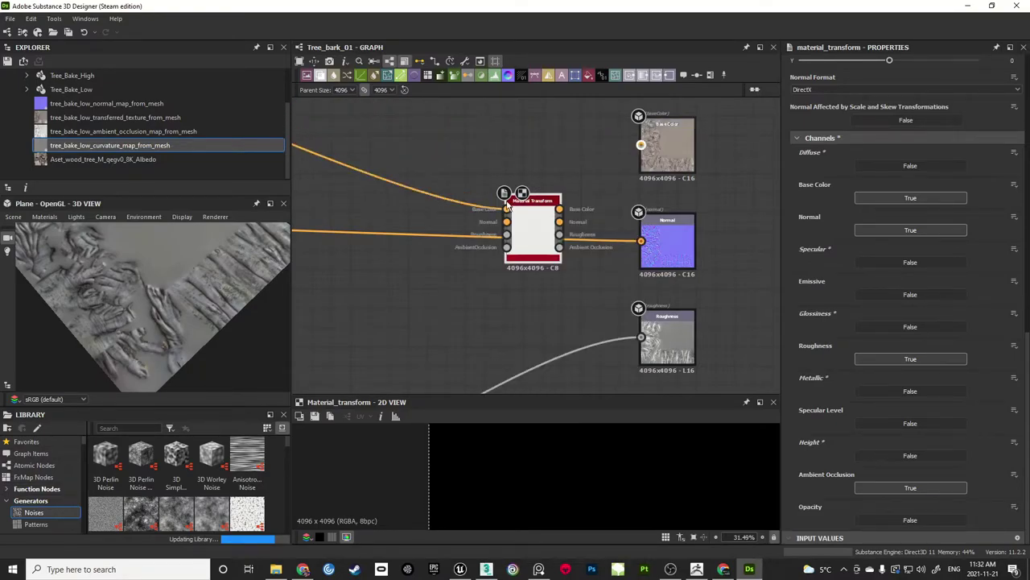
scroll(525, 209, "up", 1)
left_click_drag(664, 247, 503, 225)
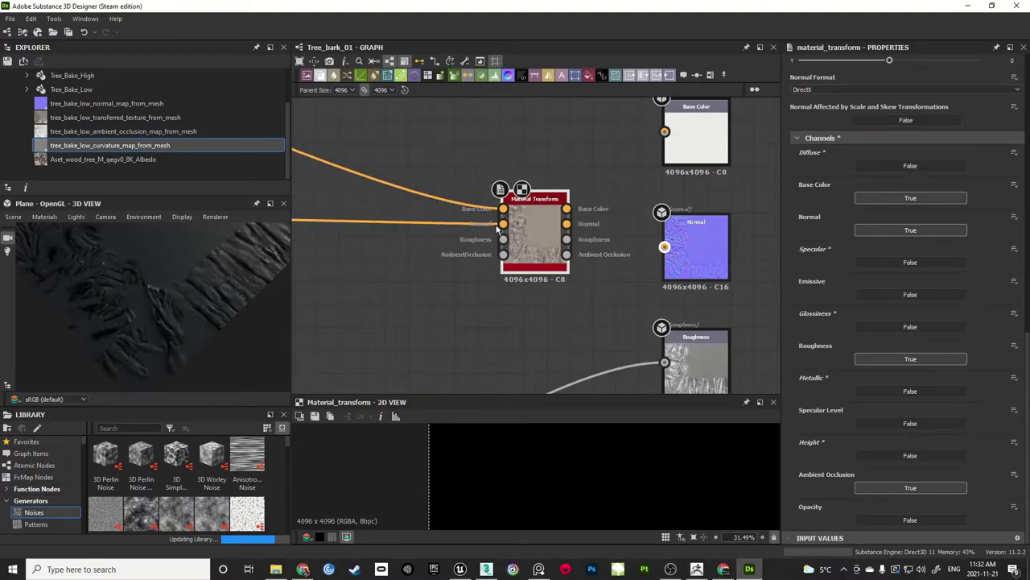
Reroute the roughness and ambient occlusion connections from their output nodes into the matching Material Transform inputs
middle_click_drag(586, 279, 577, 222)
scroll(576, 223, "down", 1)
left_click_drag(642, 293, 506, 190)
middle_click_drag(529, 221, 510, 66)
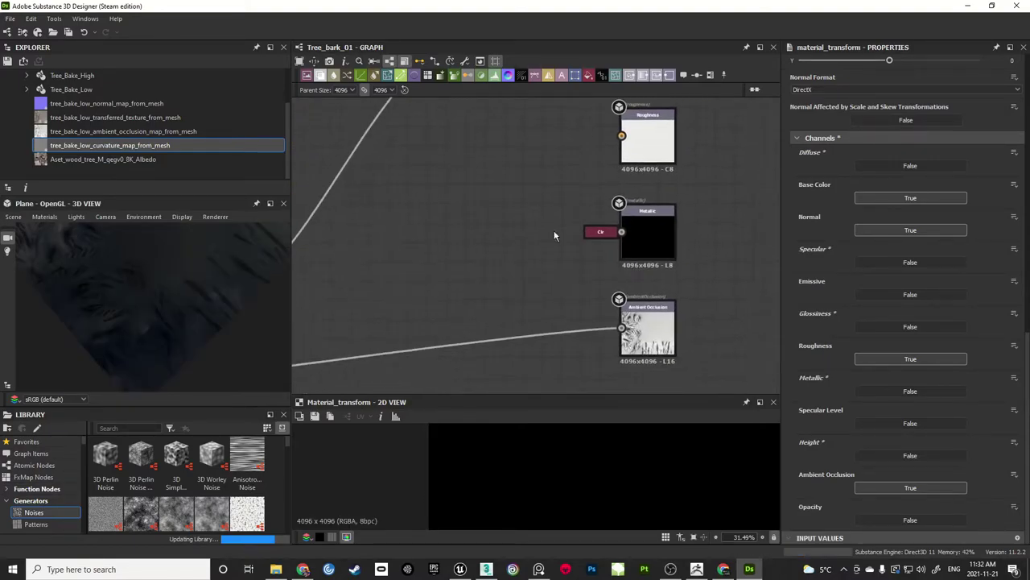
scroll(535, 272, "down", 1)
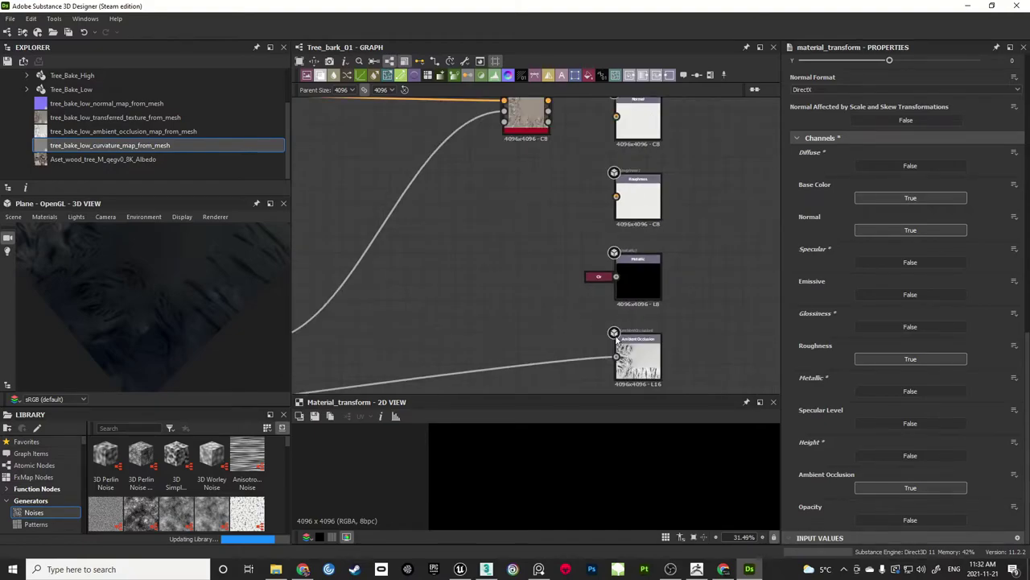
left_click_drag(617, 359, 504, 122)
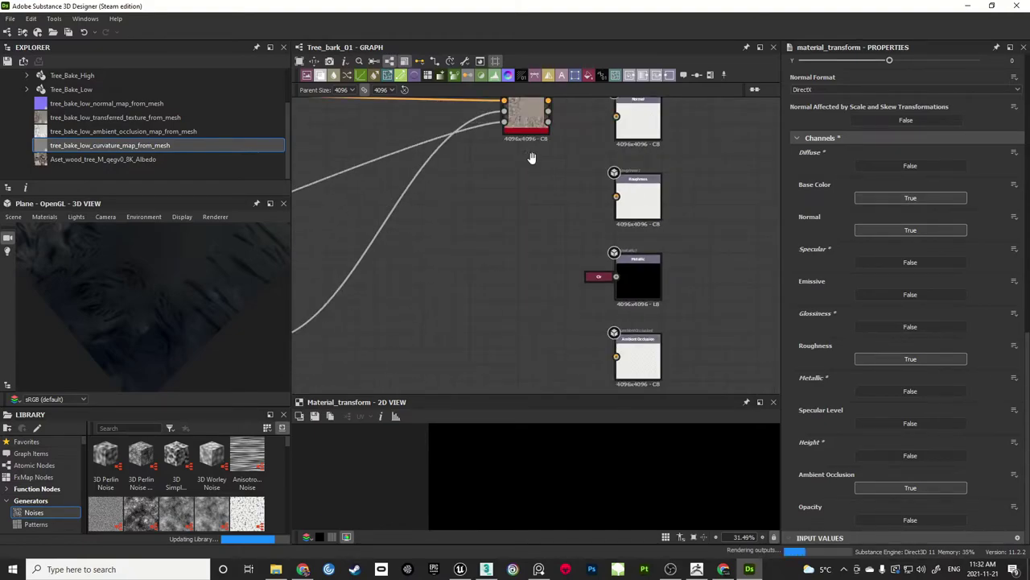
Connect Material Transform's Base Color, Normal, Roughness and Ambient Occlusion outputs to the matching graph output nodes
middle_click_drag(531, 156, 504, 308)
scroll(532, 247, "up", 3)
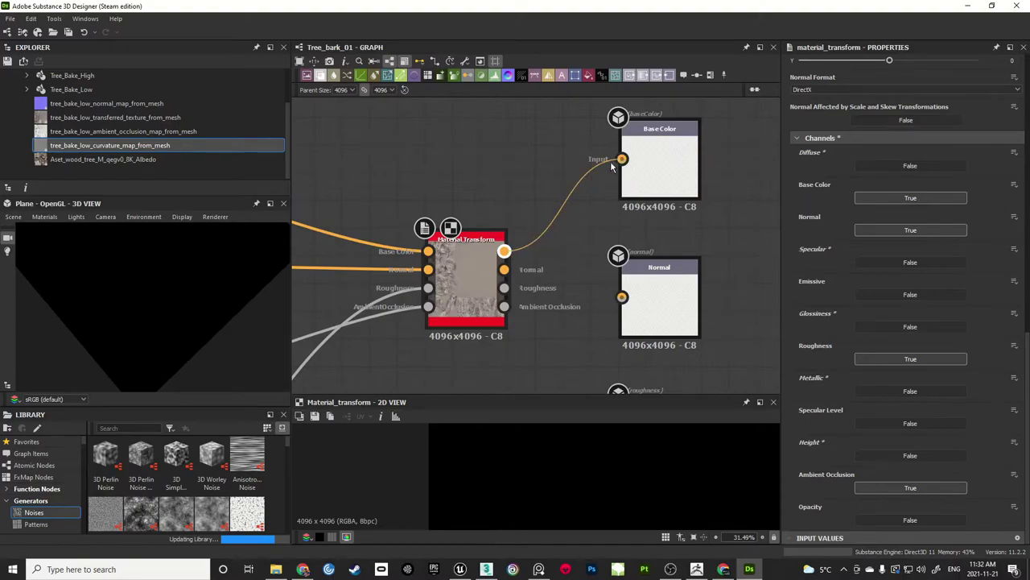
left_click_drag(611, 166, 613, 165)
middle_click_drag(533, 334, 525, 276)
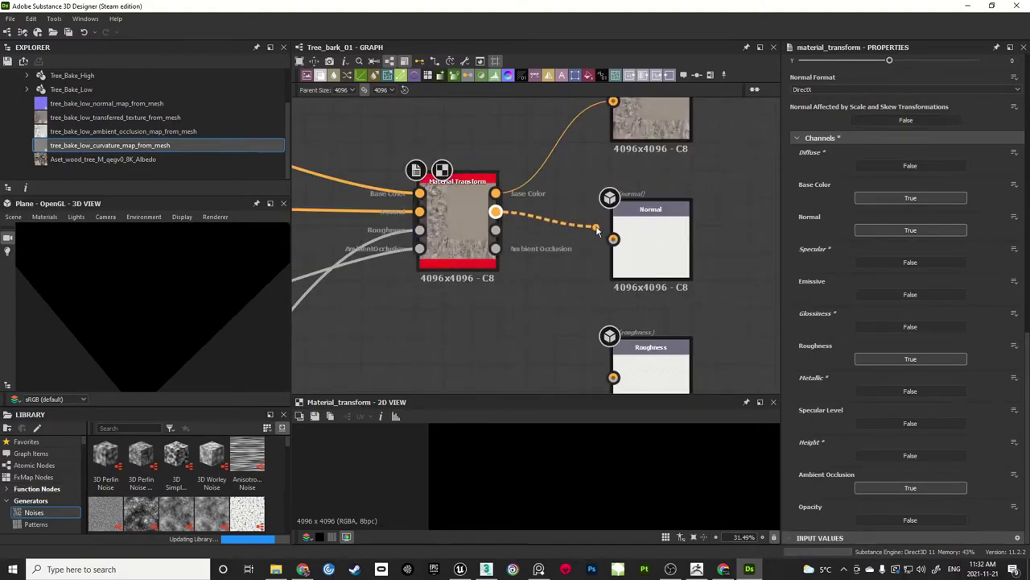
left_click_drag(596, 229, 613, 238)
middle_click_drag(498, 232, 463, 147)
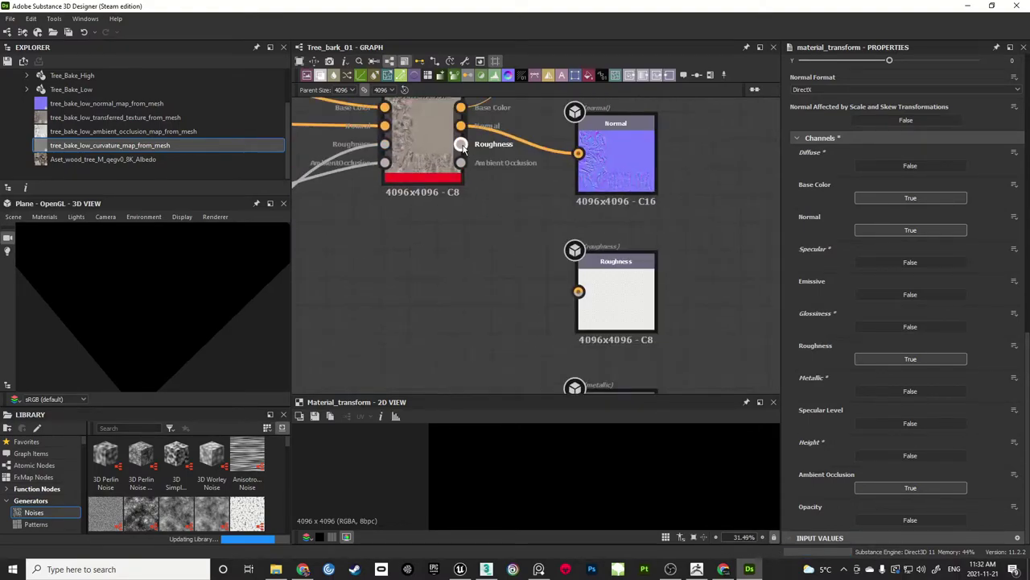
left_click_drag(463, 147, 578, 291)
scroll(485, 269, "down", 1)
middle_click_drag(485, 269, 469, 188)
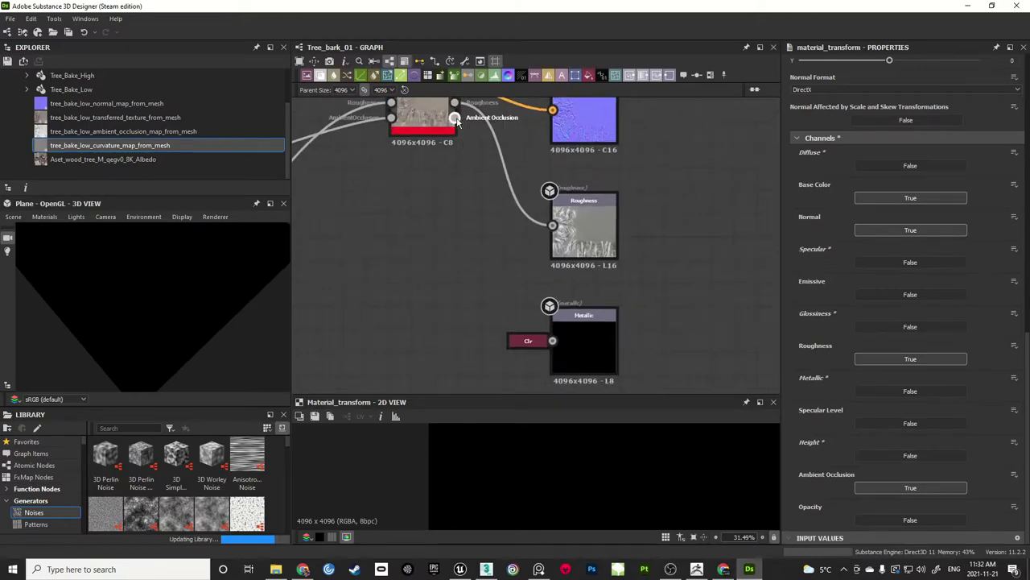
left_click_drag(455, 119, 524, 325)
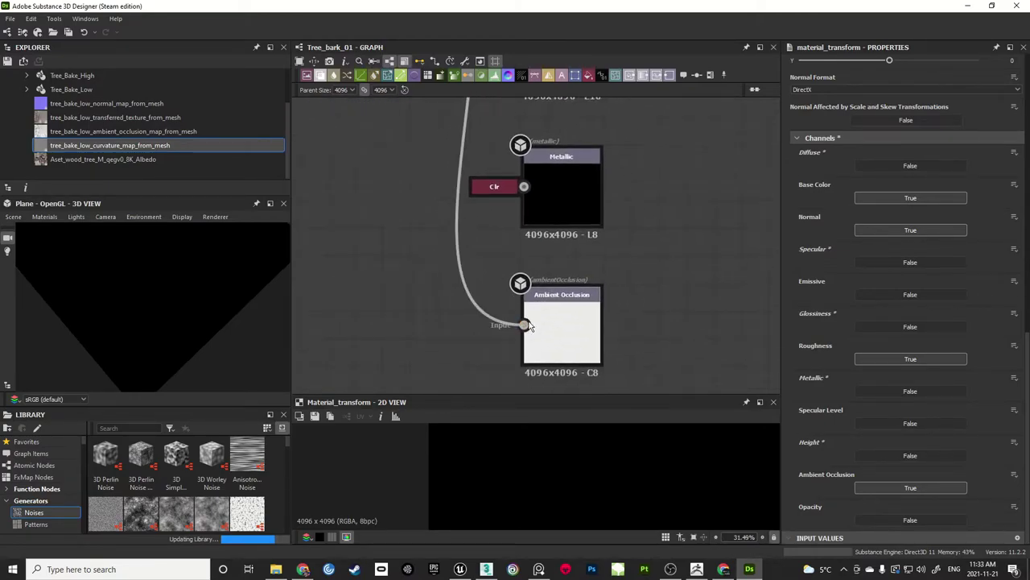
Set the Material Transform node's output size to -1 (Input / 2) for both width and height
scroll(631, 298, "down", 3)
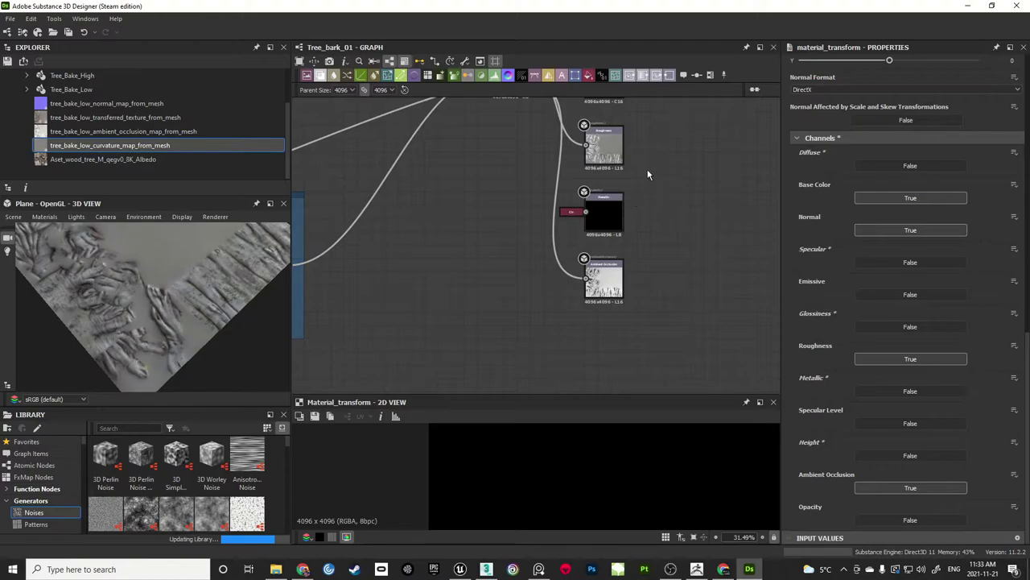
middle_click_drag(648, 173, 690, 317)
scroll(600, 219, "up", 4)
left_click_drag(507, 212, 488, 290)
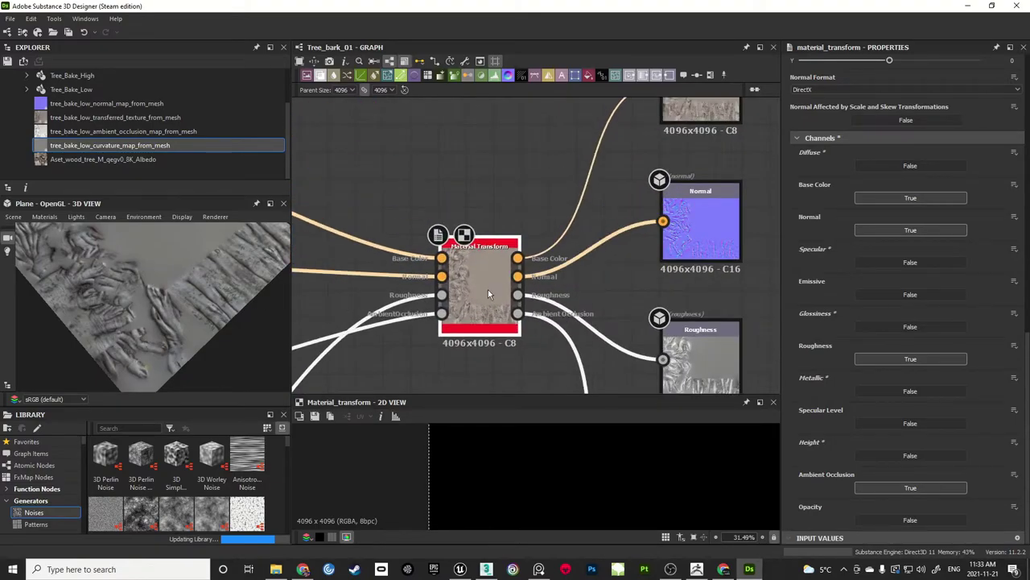
scroll(936, 123, "up", 10)
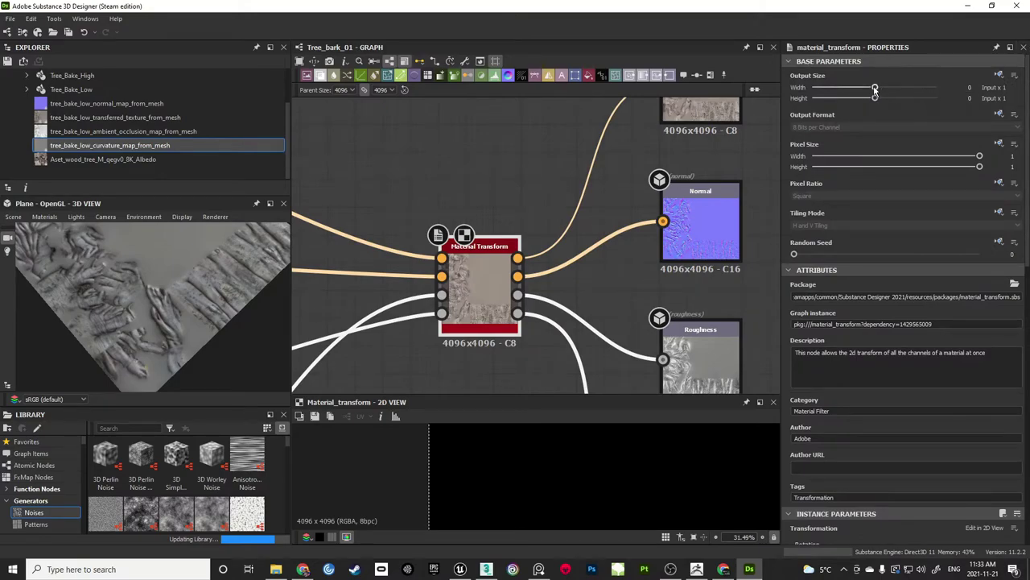
left_click_drag(875, 87, 869, 88)
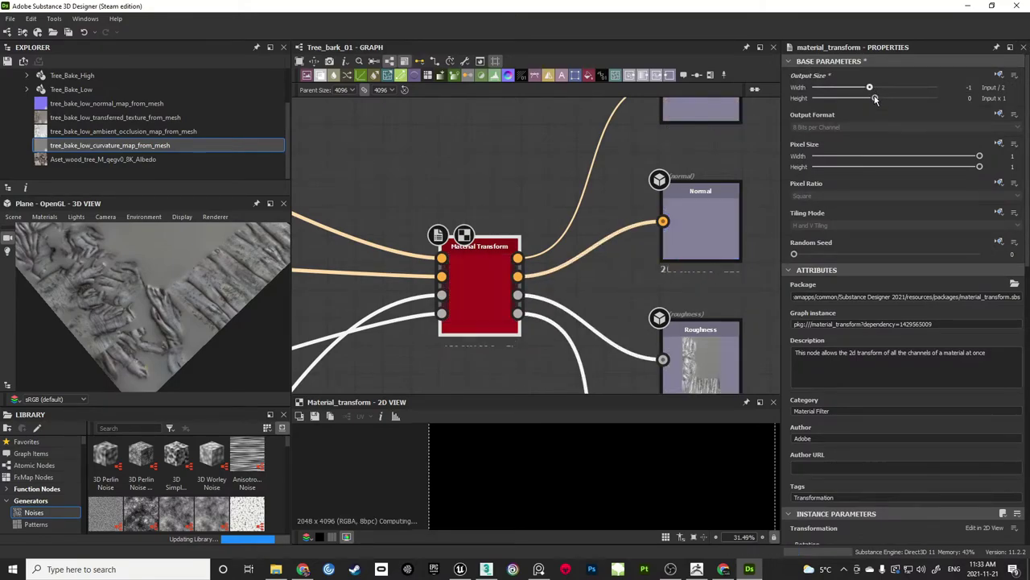
left_click(596, 190)
Compare the resolution of the nodes before and after Material Transform, including the Roughness group
middle_click_drag(700, 160, 612, 226)
scroll(658, 212, "down", 1)
scroll(657, 212, "up", 1)
middle_click_drag(477, 265, 530, 198)
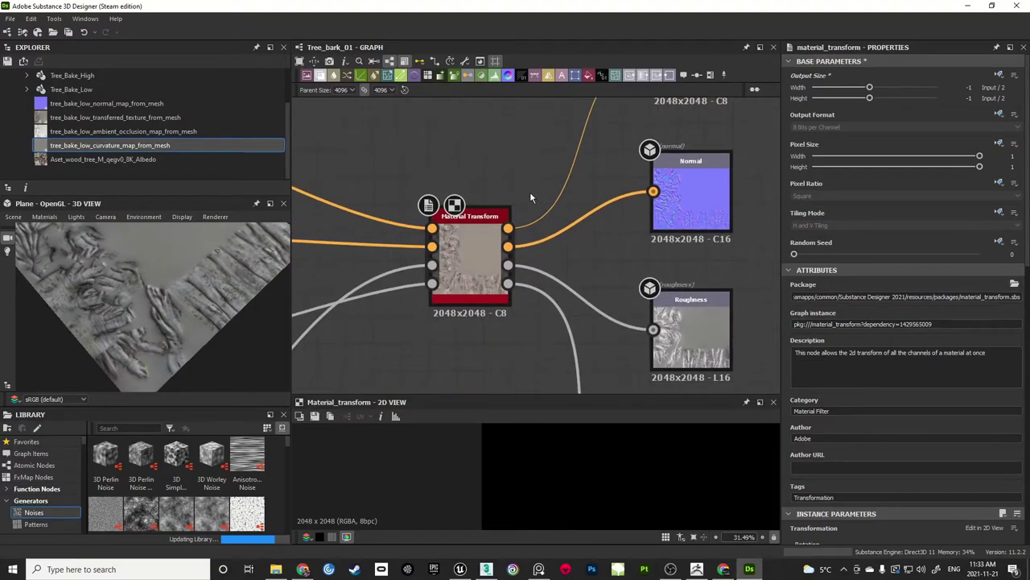
scroll(375, 322, "down", 2)
middle_click_drag(382, 273, 761, 141)
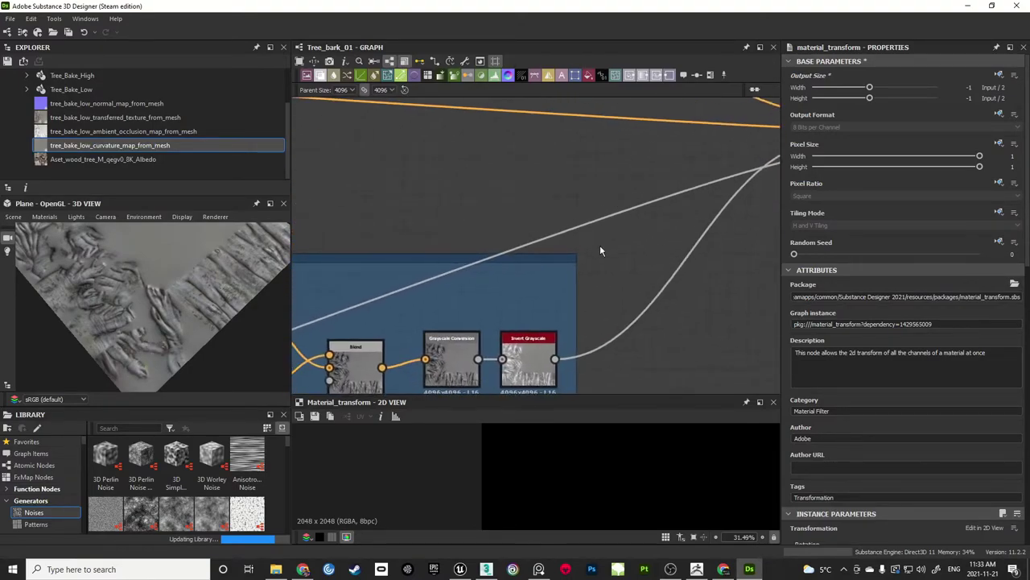
middle_click_drag(599, 247, 610, 133)
scroll(547, 304, "up", 2)
scroll(702, 249, "down", 1)
scroll(703, 247, "down", 5)
middle_click_drag(695, 220, 488, 311)
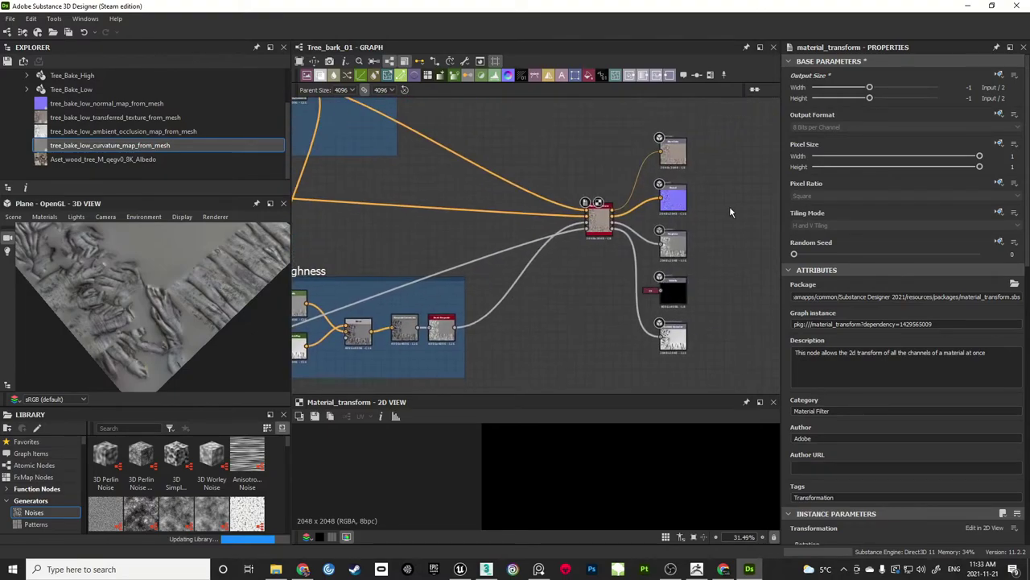
Move the Material Transform node slightly farther from the output nodes, about level with the Roughness output
middle_click_drag(730, 206, 633, 242)
scroll(538, 274, "up", 2)
left_click(486, 248)
left_click_drag(486, 250, 452, 282)
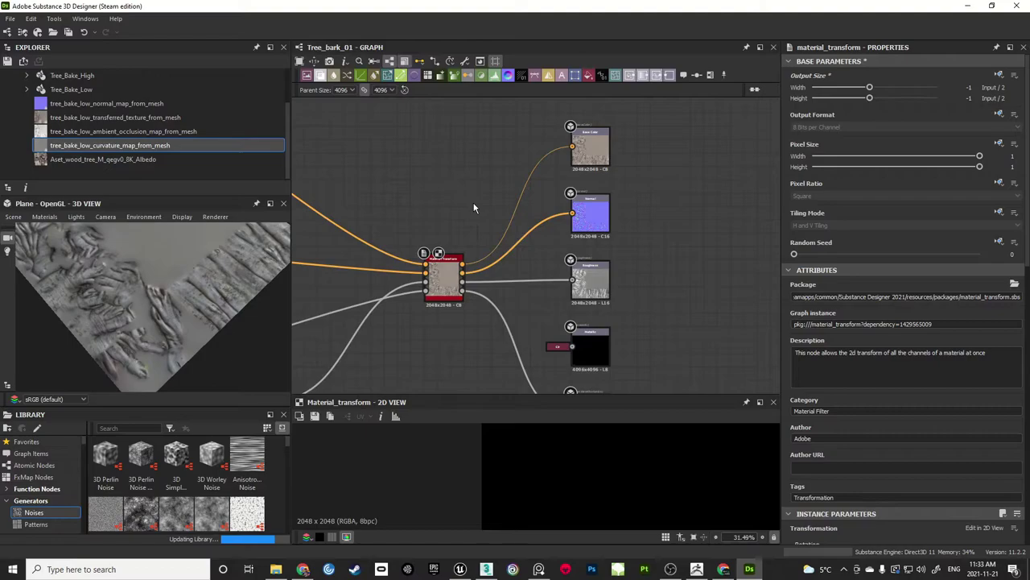
Export the basecolor, normal, roughness and ambientocclusion outputs again as Targa files to Content/Textures, and close the export dialog
left_click(466, 62)
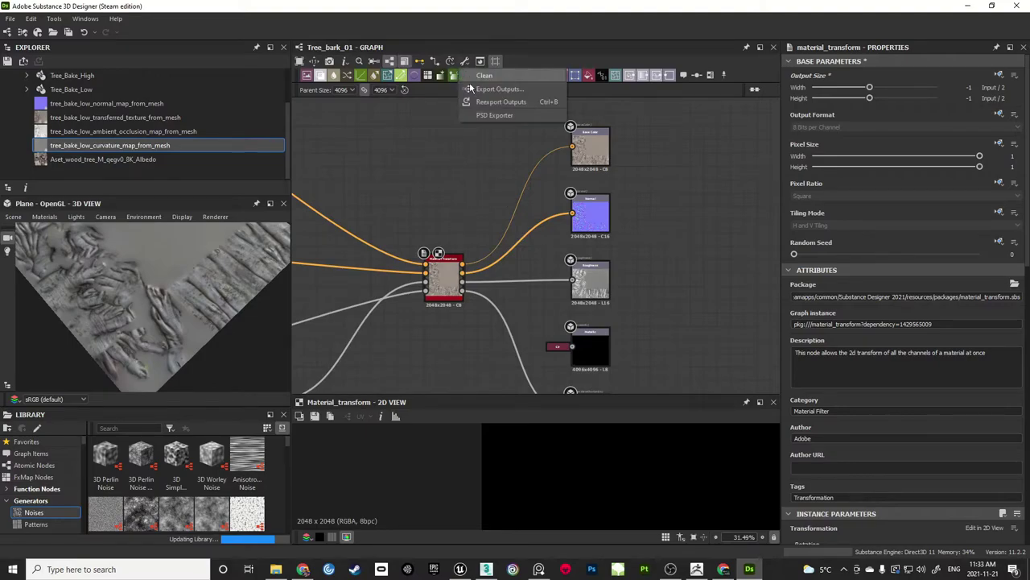
left_click(491, 80)
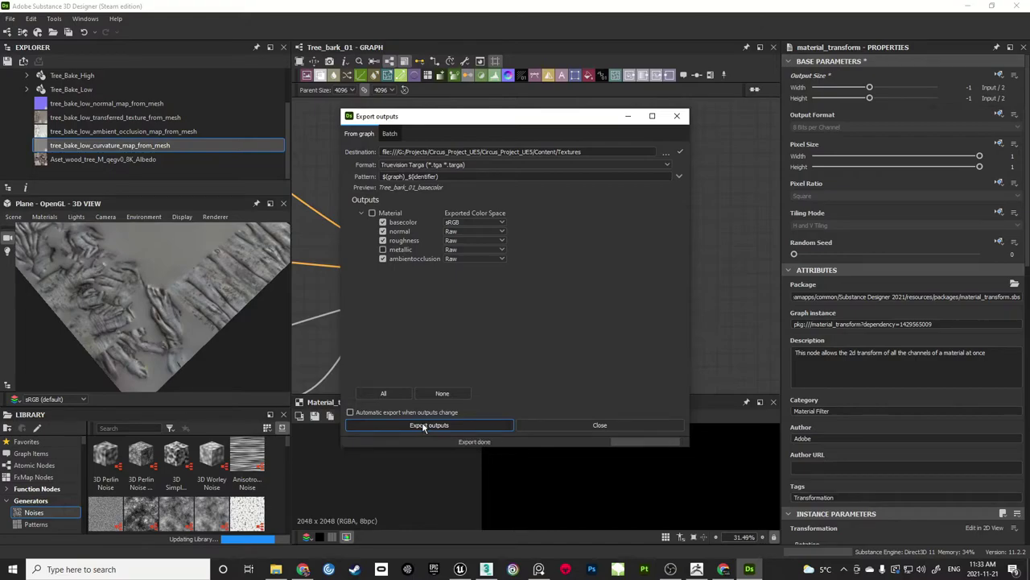
left_click(619, 430)
middle_click_drag(702, 306, 686, 263)
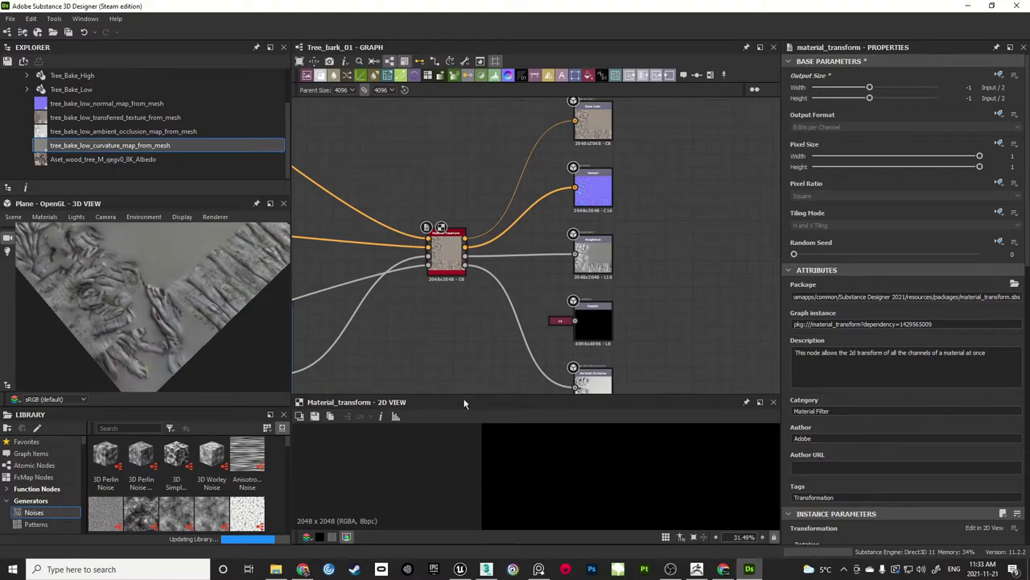
Switch to the Unreal Engine project and open the Textures/Vegetation folder in the Content Browser
left_click(460, 569)
right_click_drag(552, 272, 518, 338)
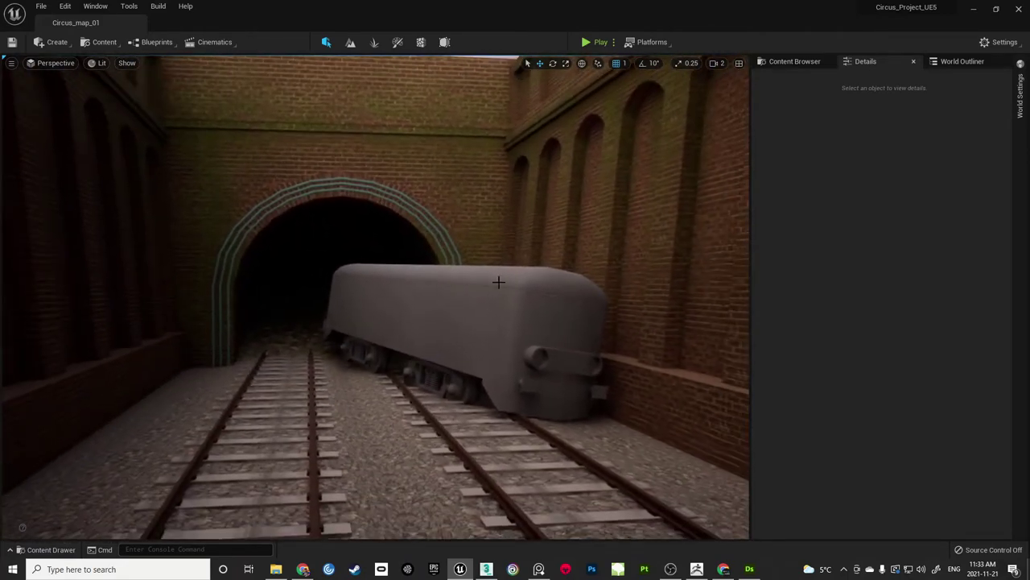
left_click(795, 62)
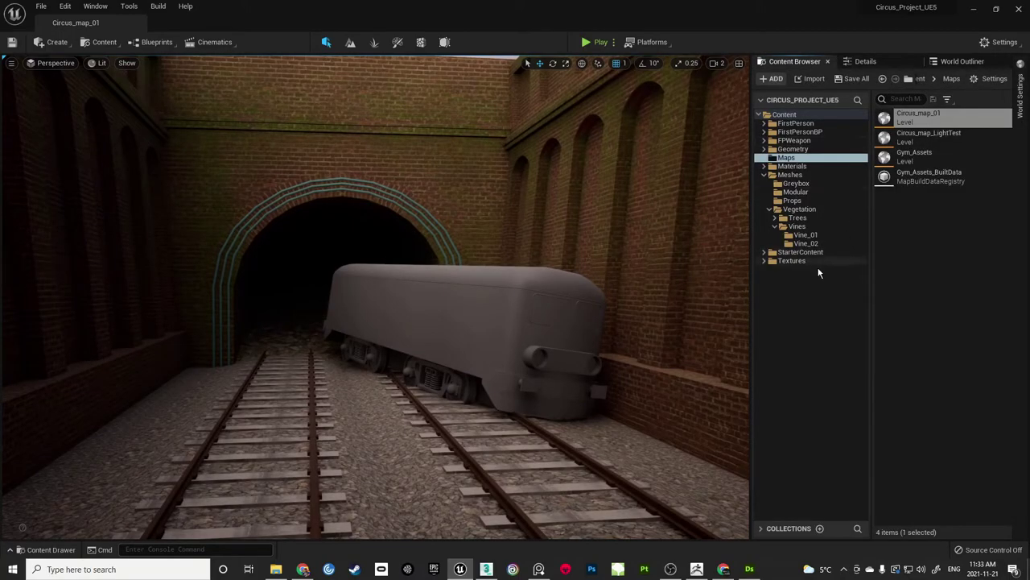
left_click(764, 260)
left_click(792, 260)
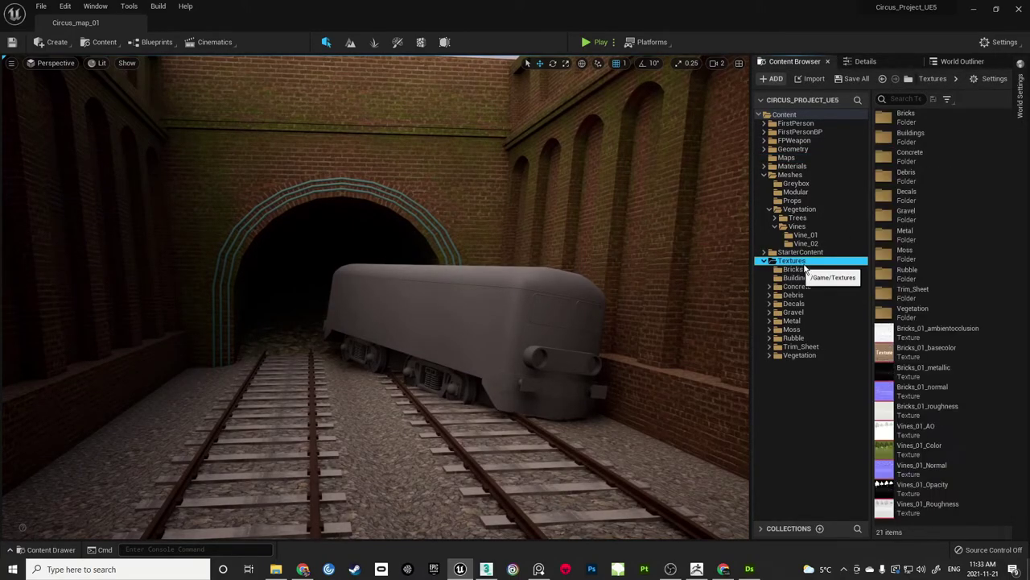
left_click(801, 355)
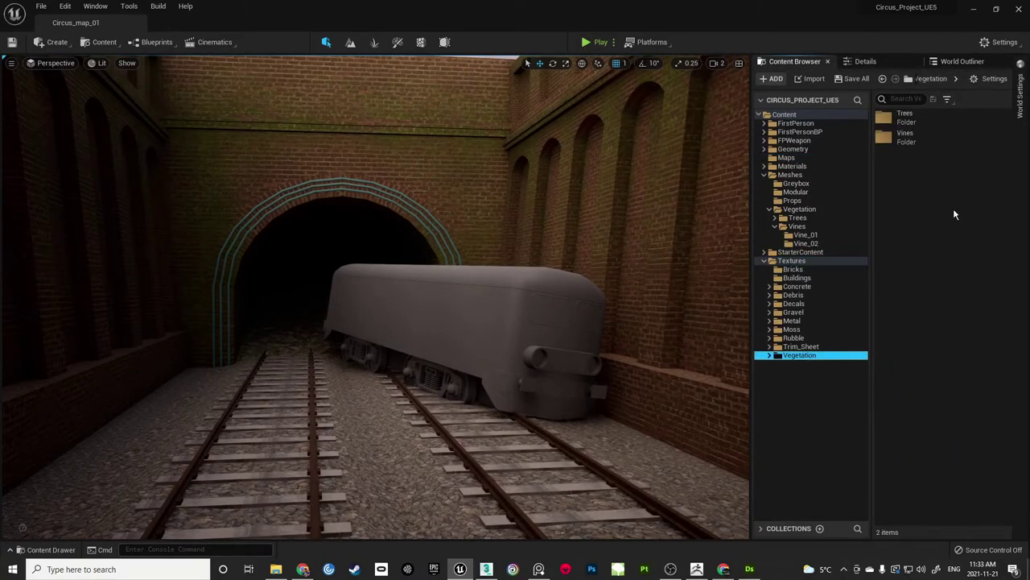
Import the Tree_bark_01 ambientocclusion, basecolor, normal and roughness TGA files from Content/Textures into the Textures folder
left_click(793, 260)
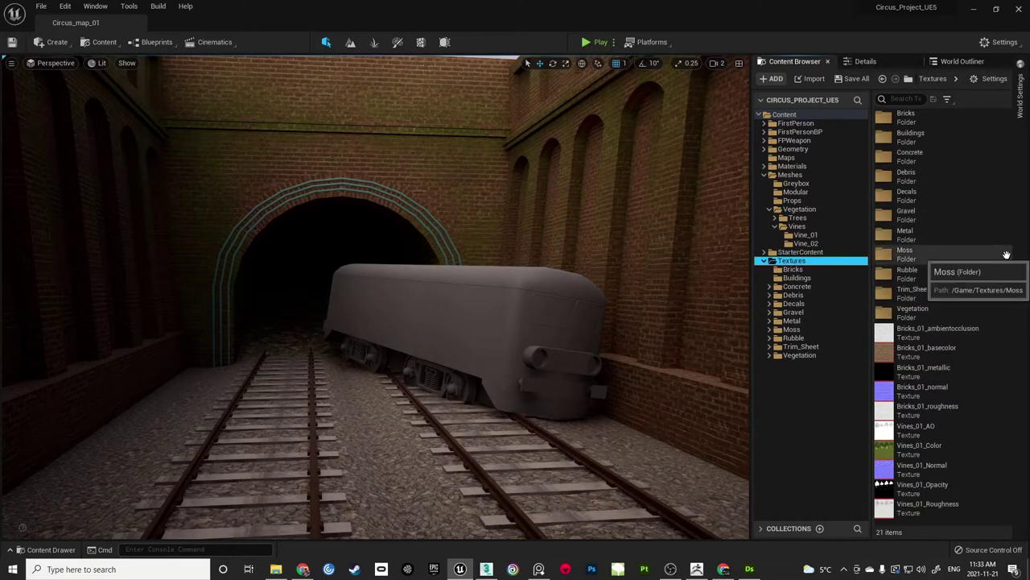
left_click(812, 79)
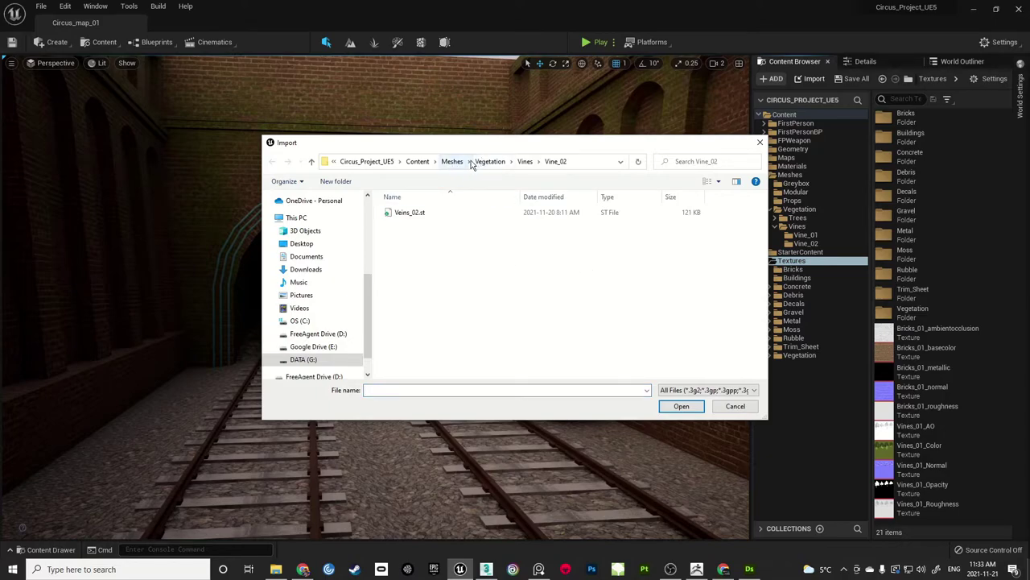
left_click(418, 161)
double_click(412, 324)
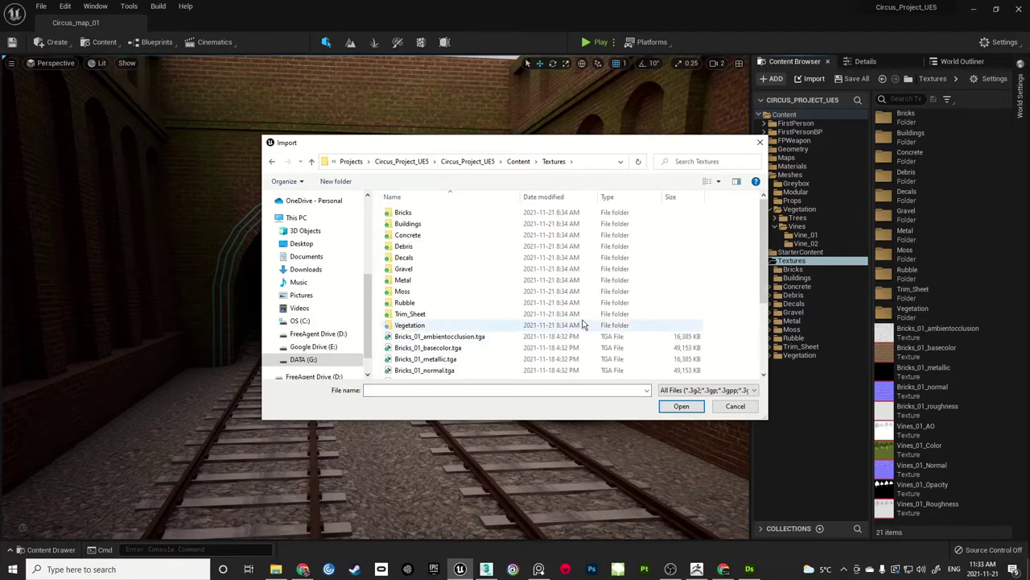
scroll(587, 322, "down", 3)
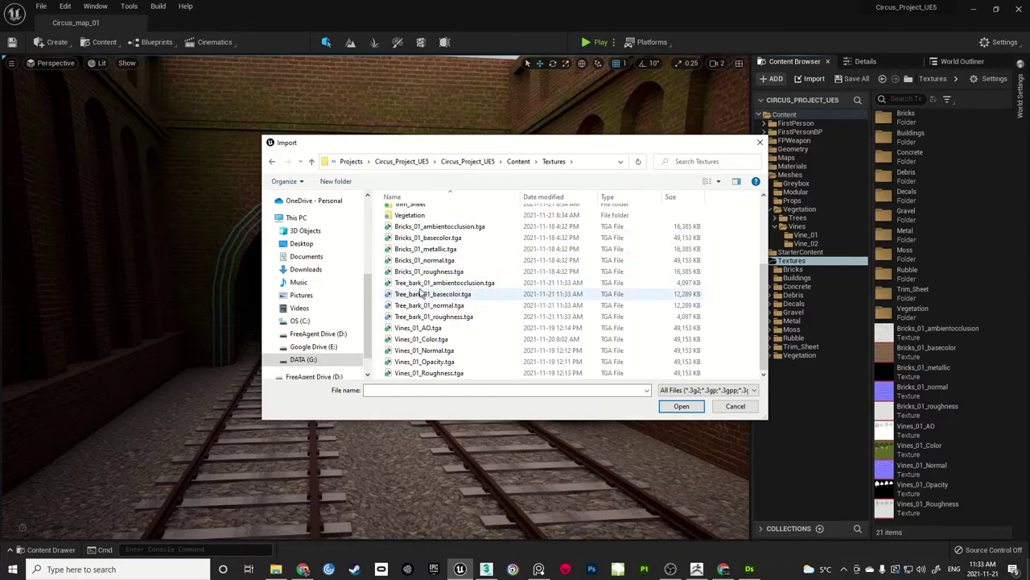
left_click(424, 284)
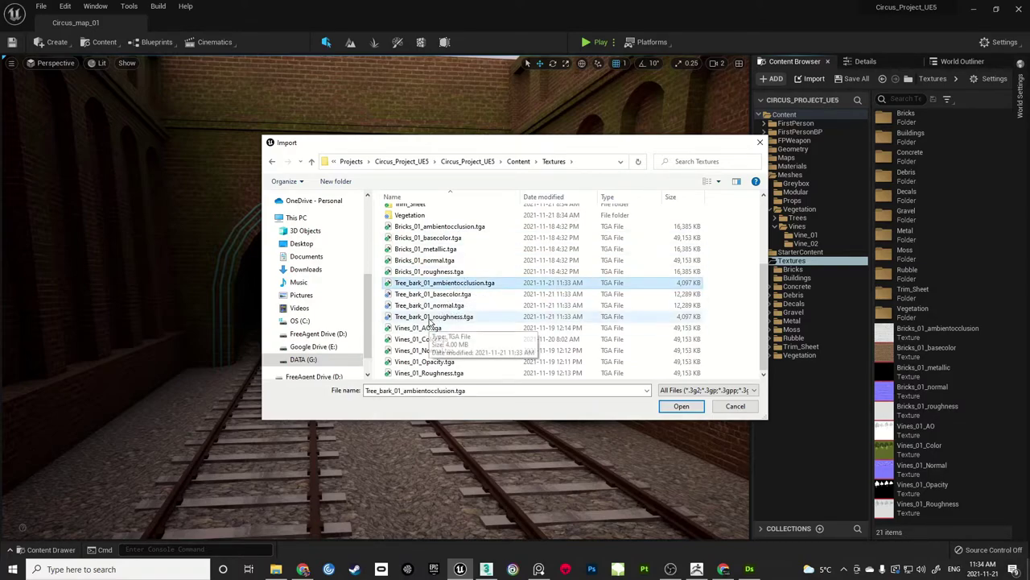
left_click(431, 317, "shift")
left_click(681, 405)
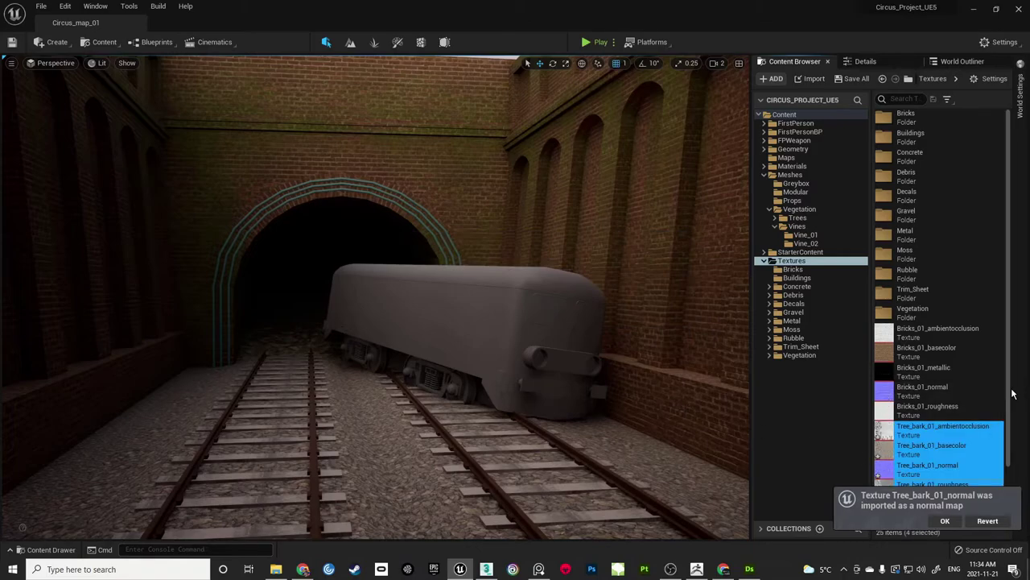
Accept Tree_bark_01_normal as a normal map and save all four imported Tree_bark_01 textures
left_click_drag(1009, 388, 1008, 400)
left_click(946, 521)
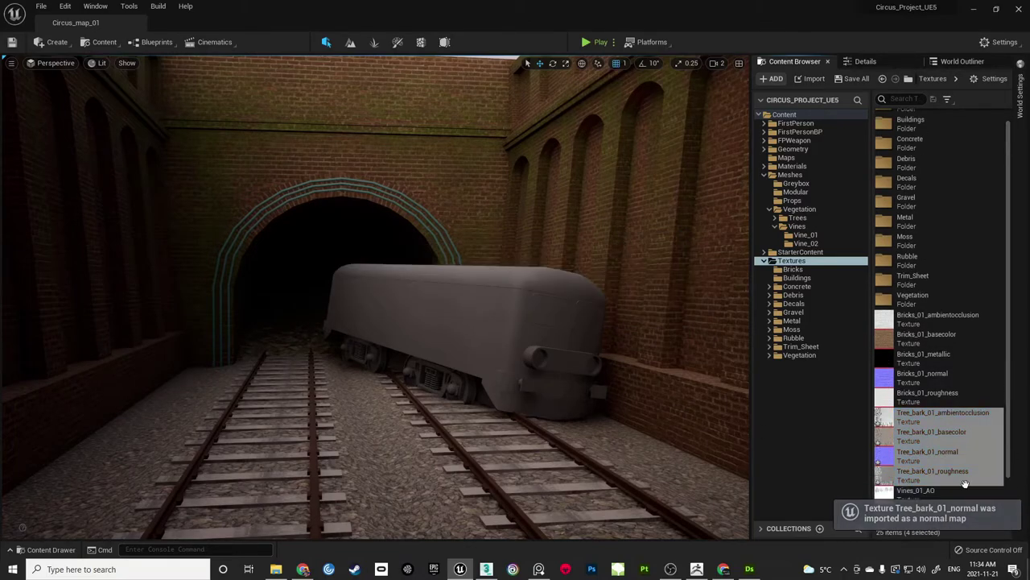
left_click(853, 79)
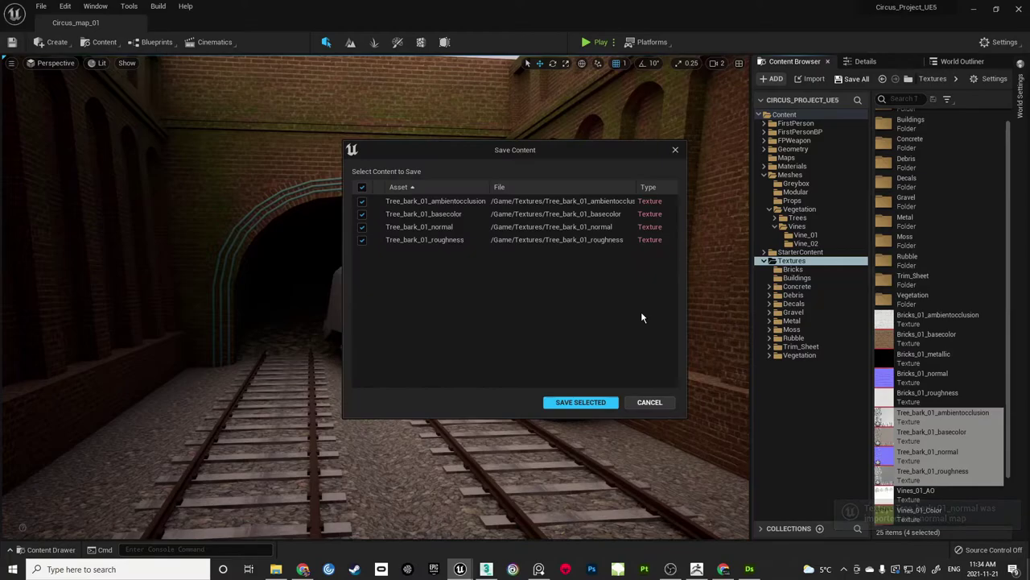
left_click(580, 402)
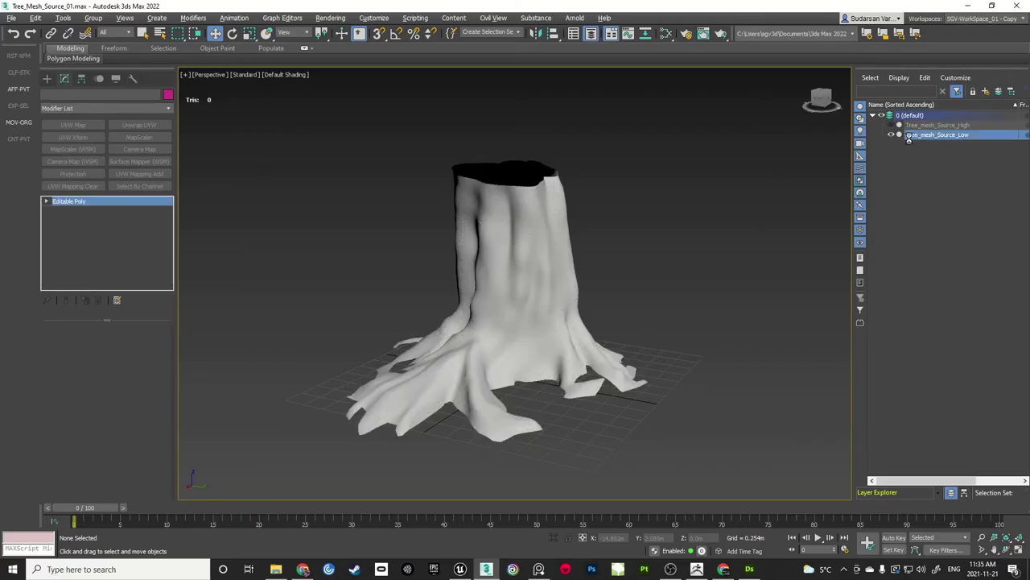
Switch to 3ds Max, start exporting the selected Tree_mesh_Source_Low mesh, and choose Content/Meshes/Vegetation/Trees/Wall_tree as the destination folder
middle_click_drag(589, 267, 605, 269, "alt")
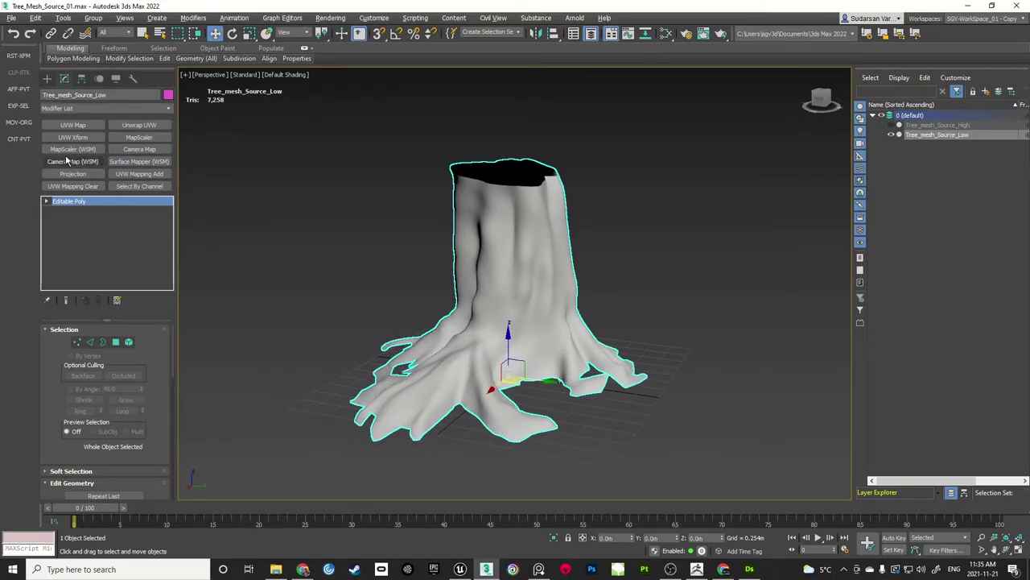
left_click(13, 108)
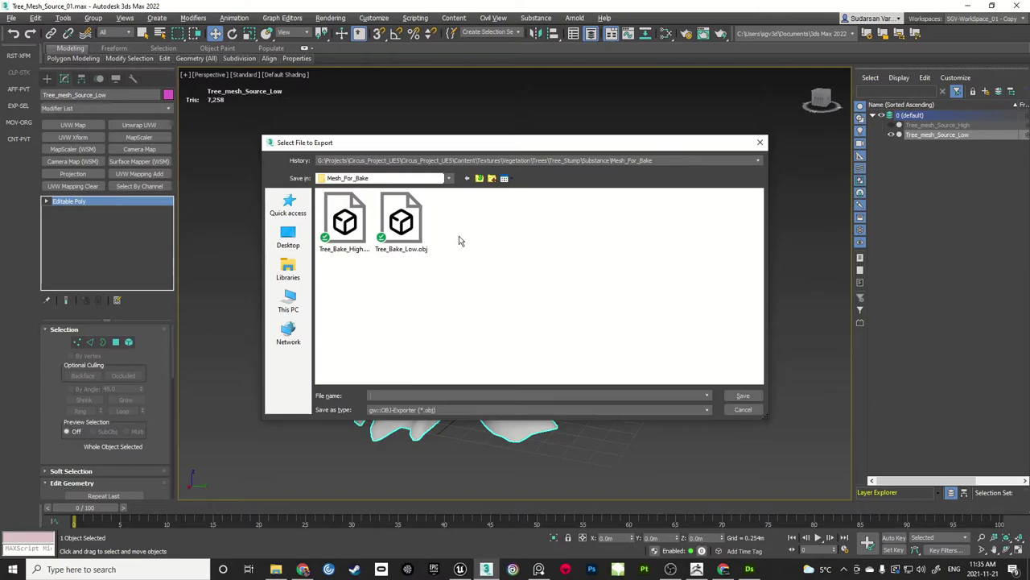
right_click(459, 240)
left_click(499, 374)
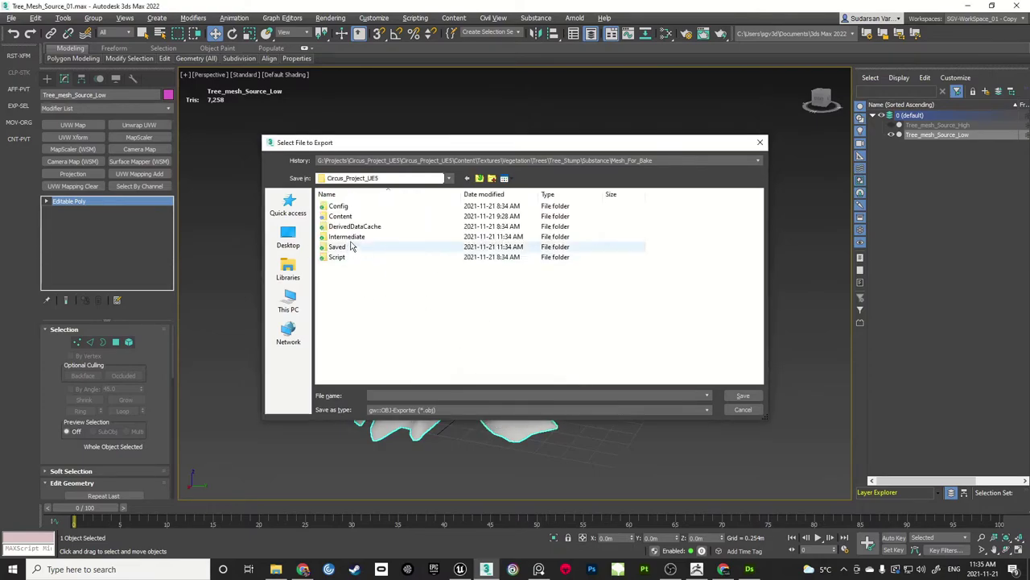
double_click(338, 216)
left_click(342, 278)
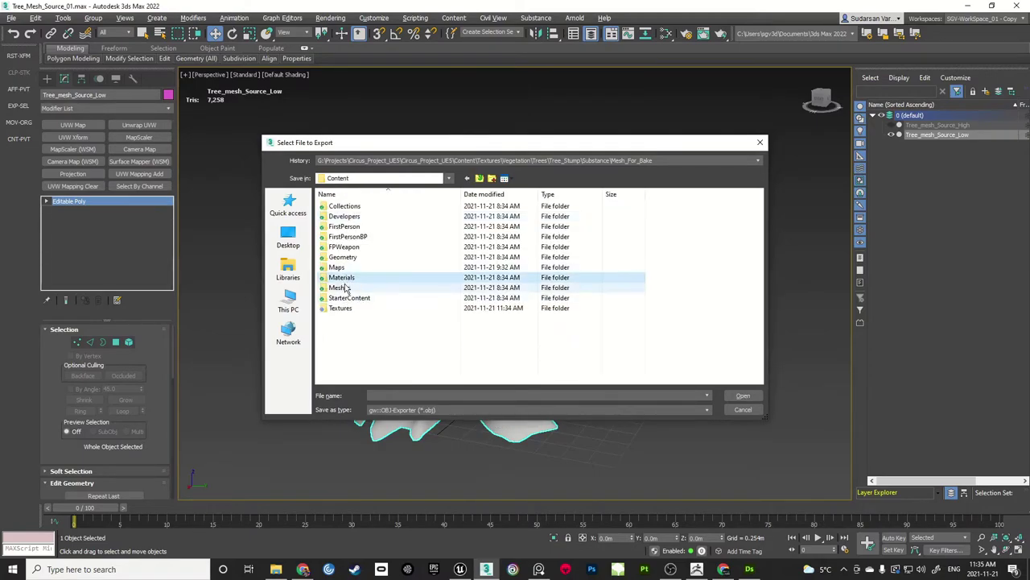
double_click(338, 288)
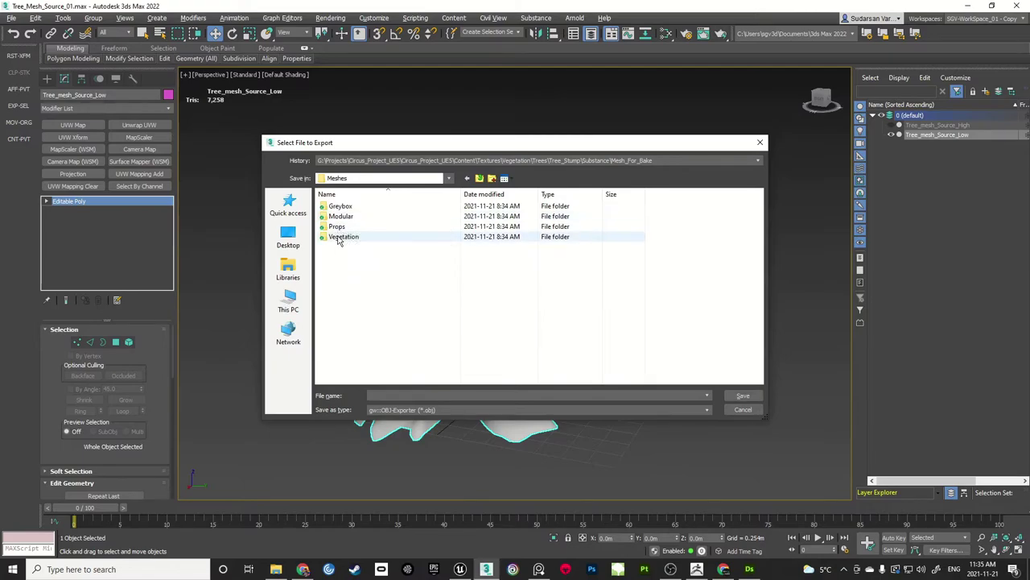
double_click(338, 237)
double_click(338, 206)
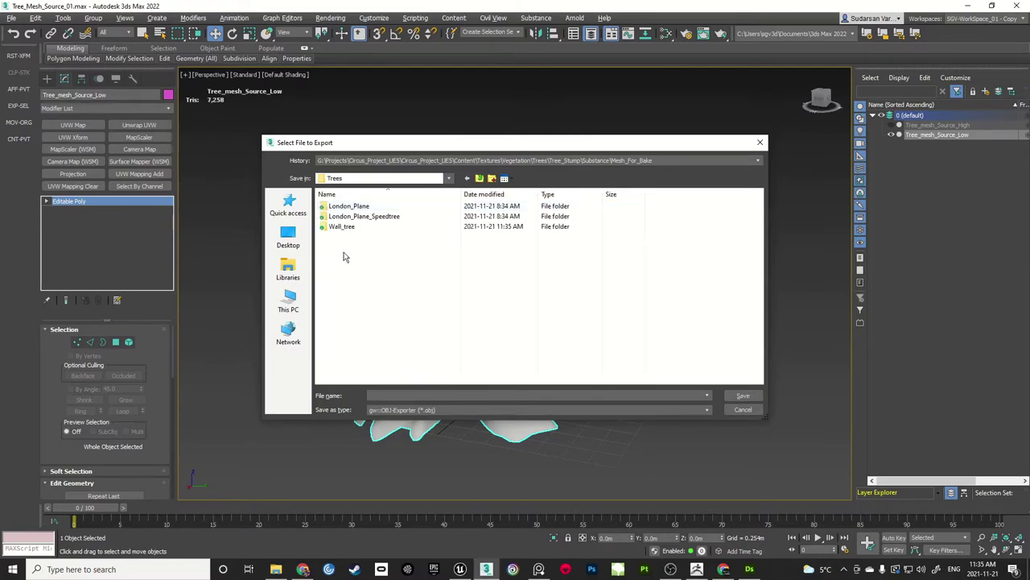
double_click(344, 228)
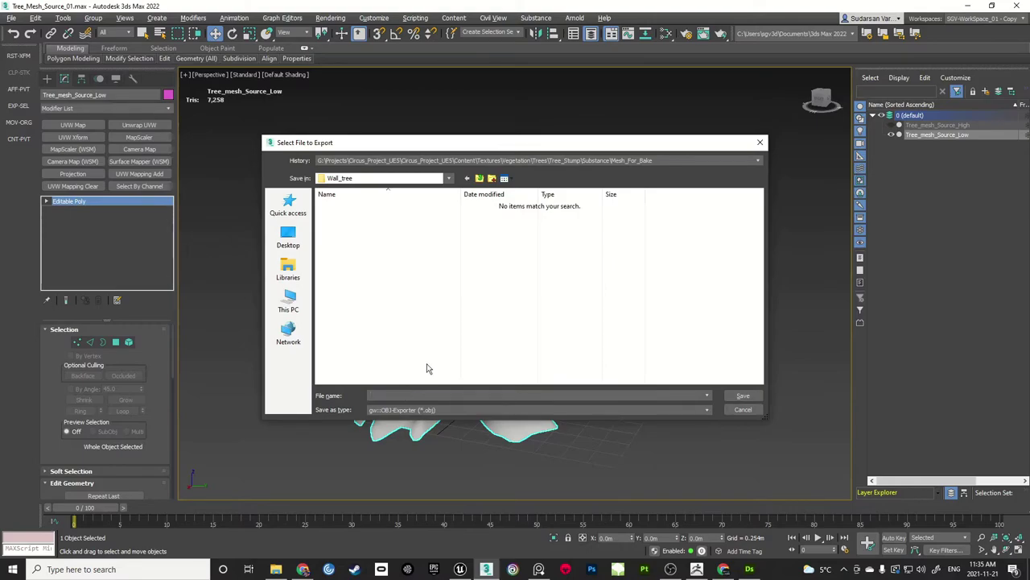
Export the low-poly stump in Autodesk FBX format under the name Wall_Tree_TEST_01, accepting the FBX export options
left_click(435, 410)
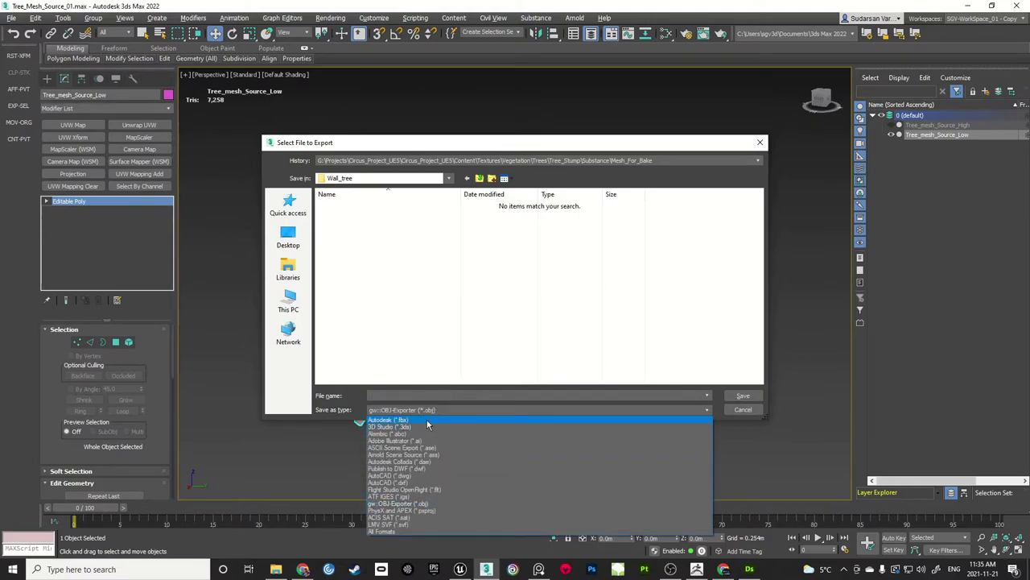
left_click(428, 420)
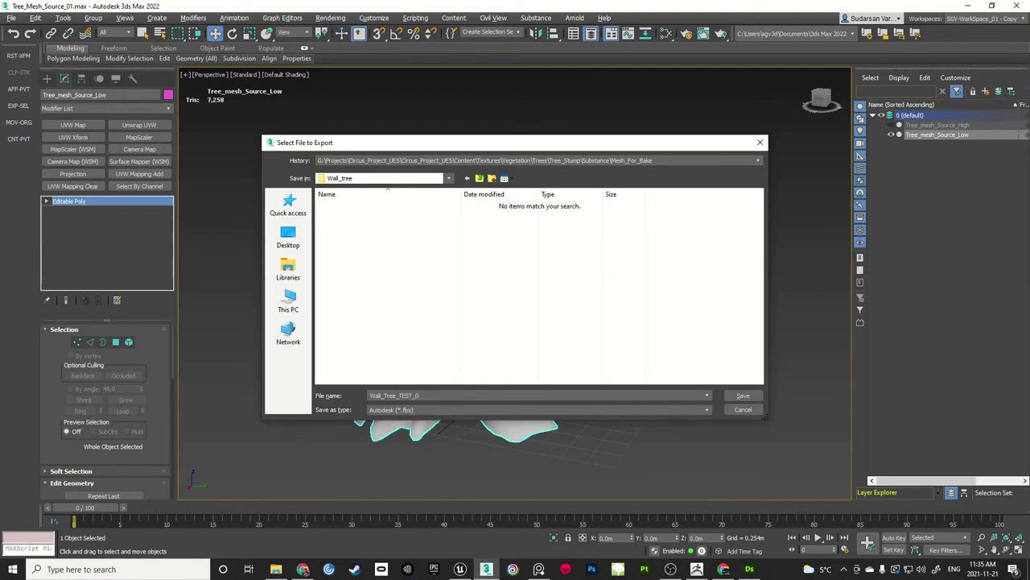
left_click(742, 395)
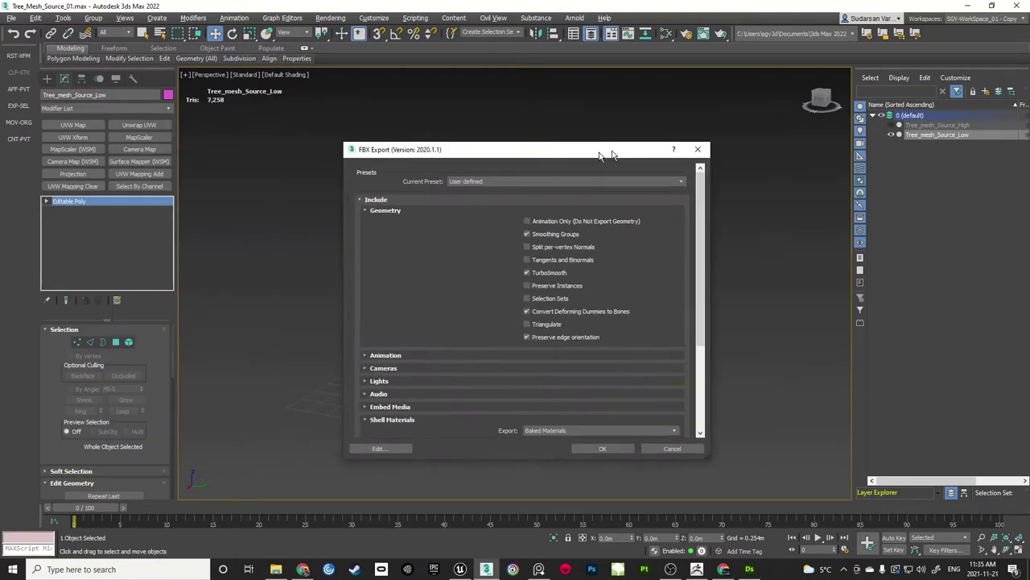
left_click(674, 443)
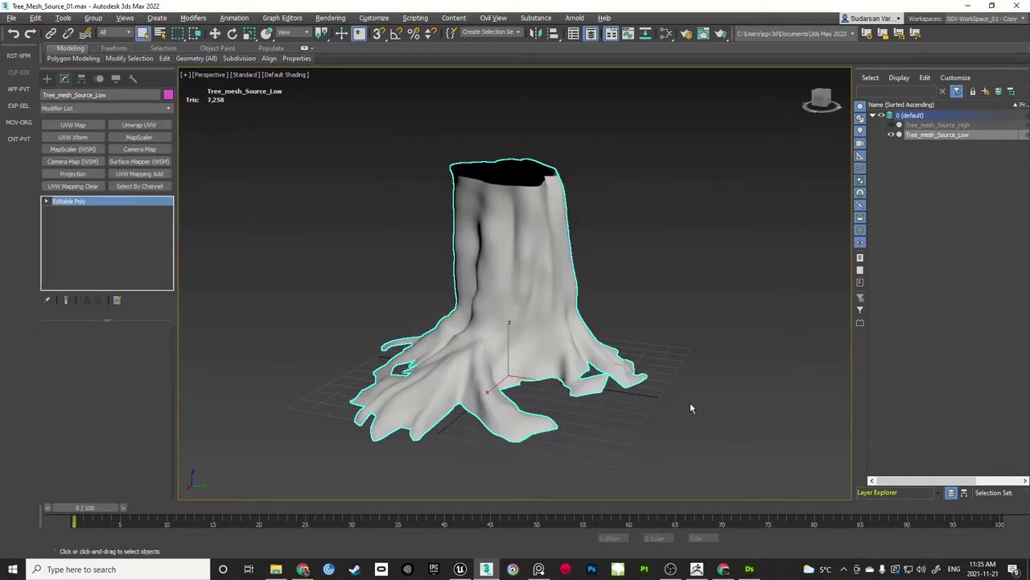
left_click(694, 399)
Switch to Unreal Engine and open the Meshes/Vegetation/Trees/Wall_tree folder in the Content Browser
left_click(486, 569)
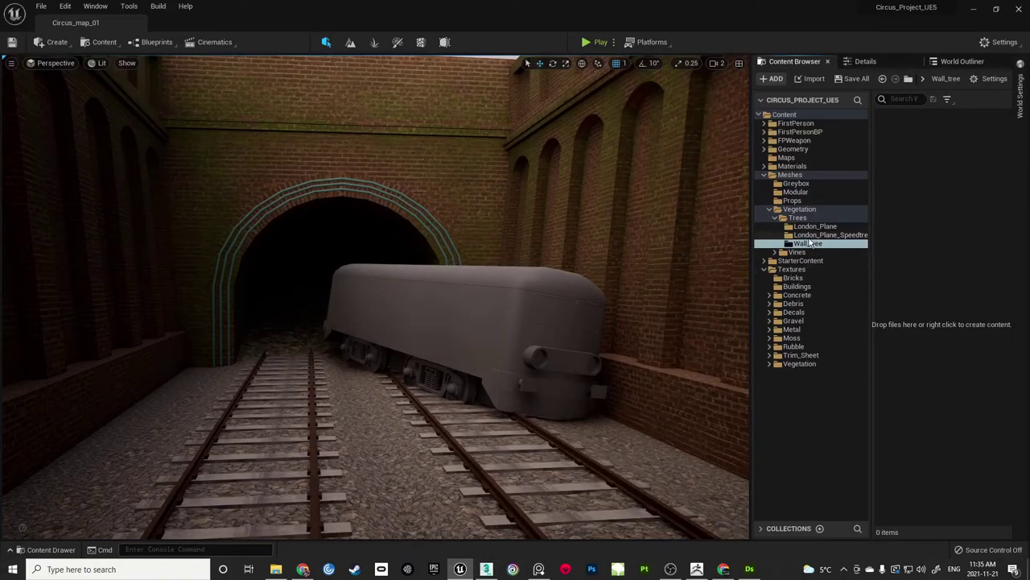
left_click(811, 236)
left_click(810, 244)
Import Wall_Tree_TEST_01.fbx from Content/Meshes/Vegetation/Trees/Wall_tree into the Wall_tree folder as a static mesh
right_click(935, 243)
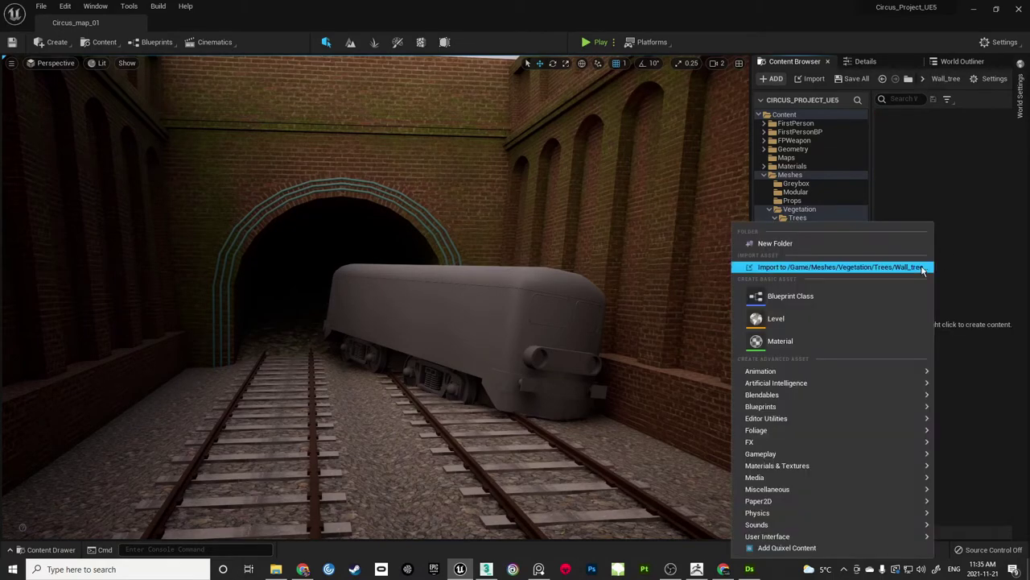
left_click(899, 269)
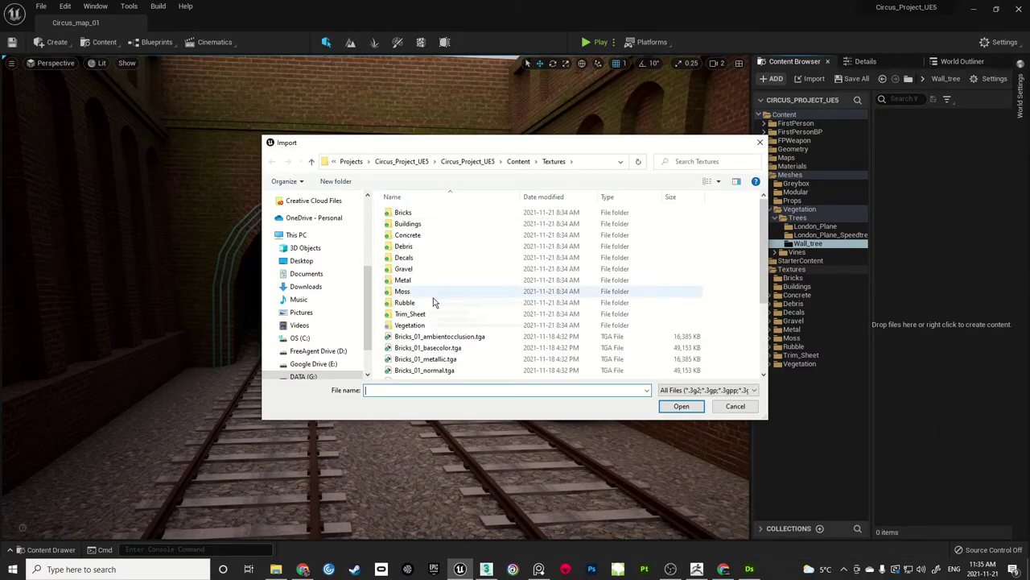
left_click(517, 162)
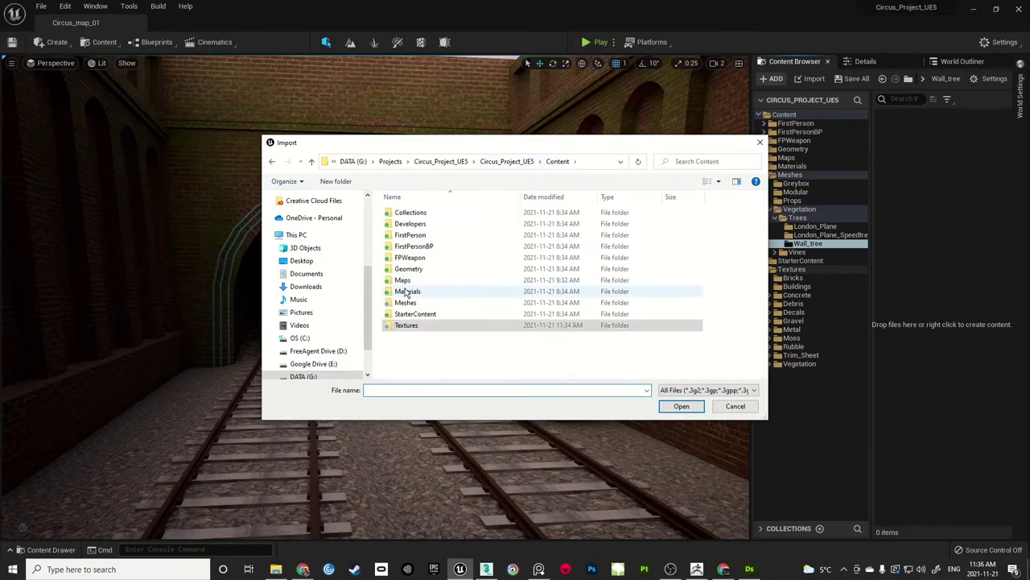
double_click(407, 301)
double_click(406, 247)
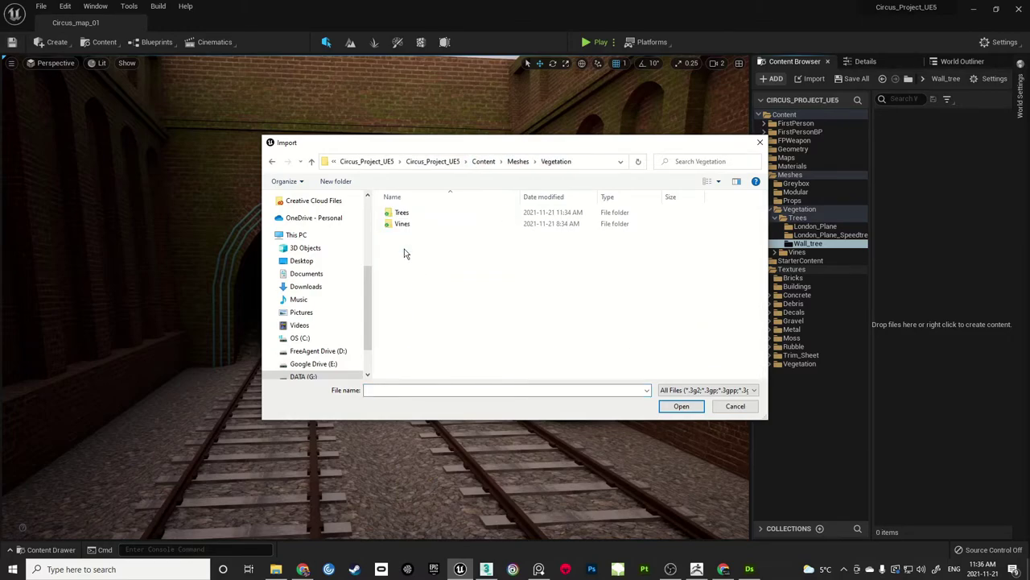
double_click(402, 212)
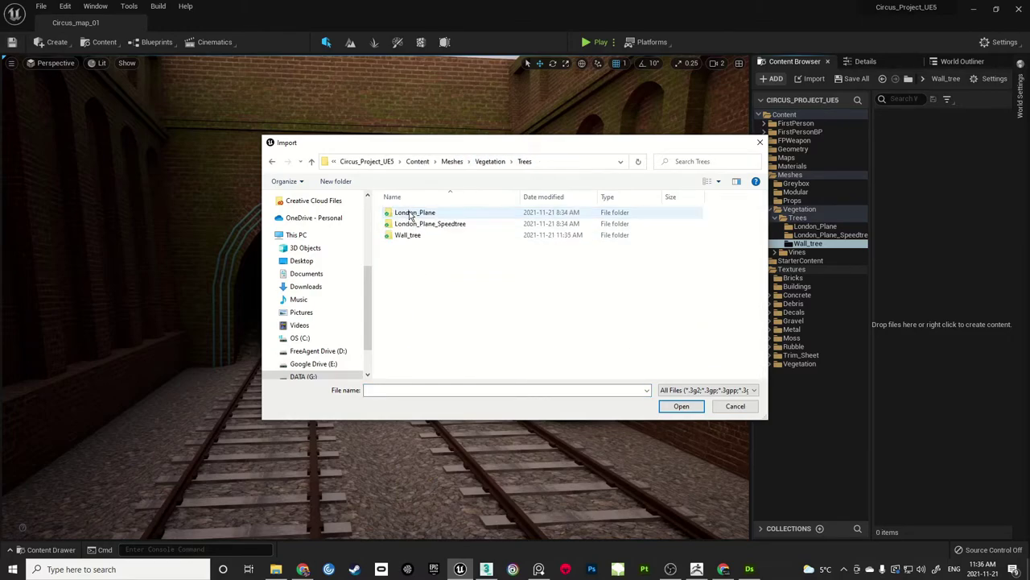
double_click(406, 234)
left_click(429, 214)
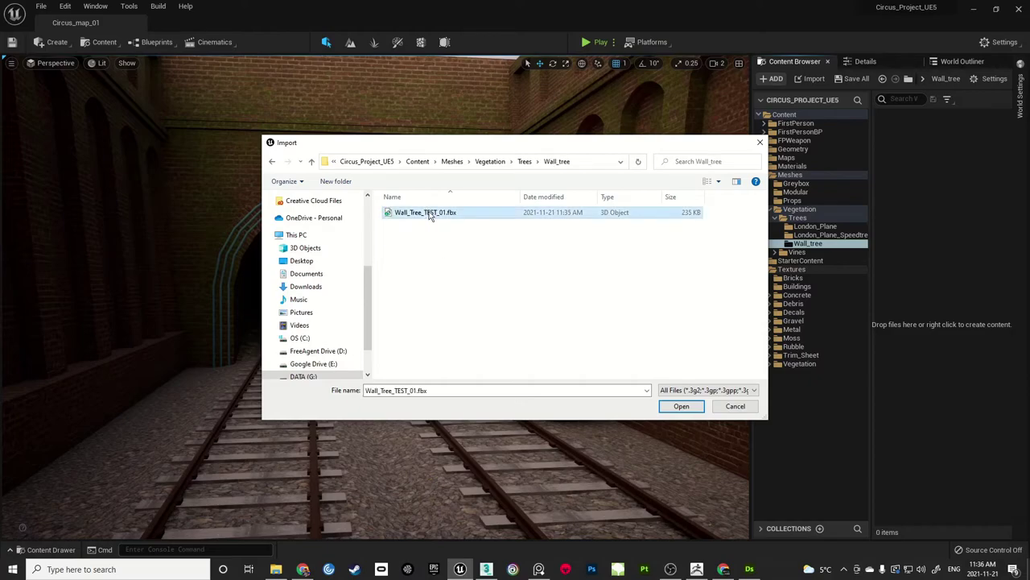
left_click(676, 405)
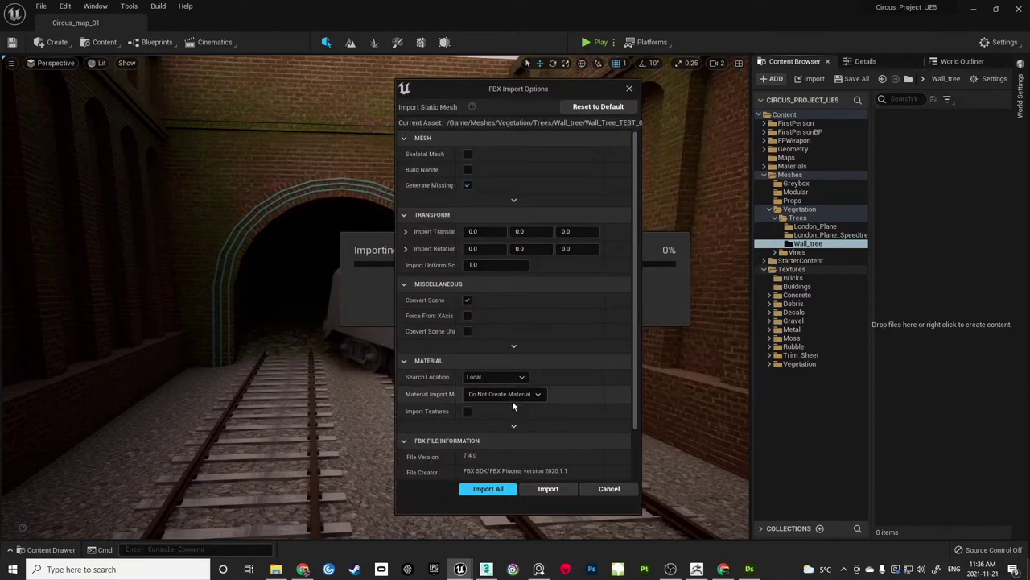
left_click(546, 488)
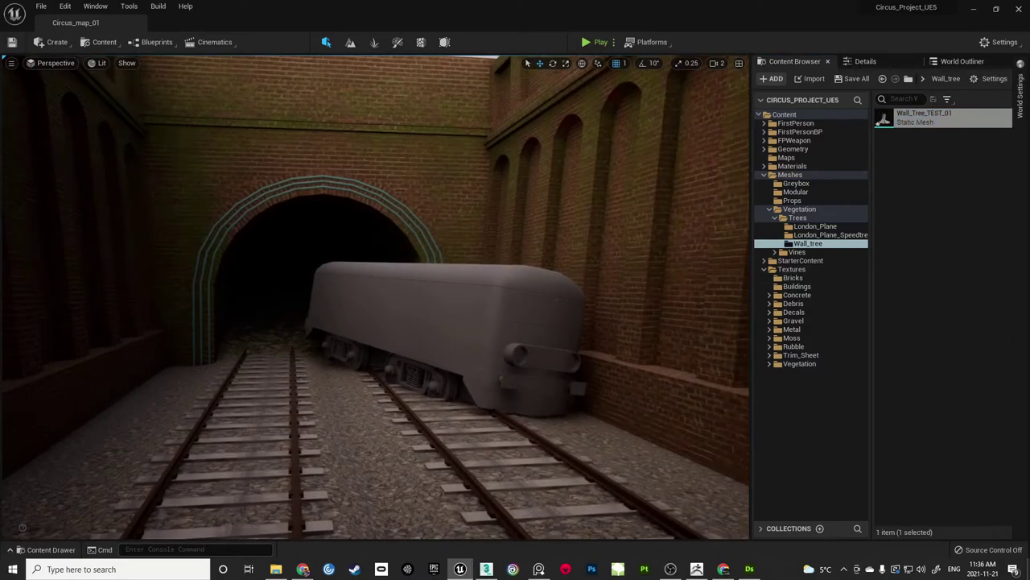
Save the imported Wall_Tree_TEST_01 static mesh
left_click(853, 80)
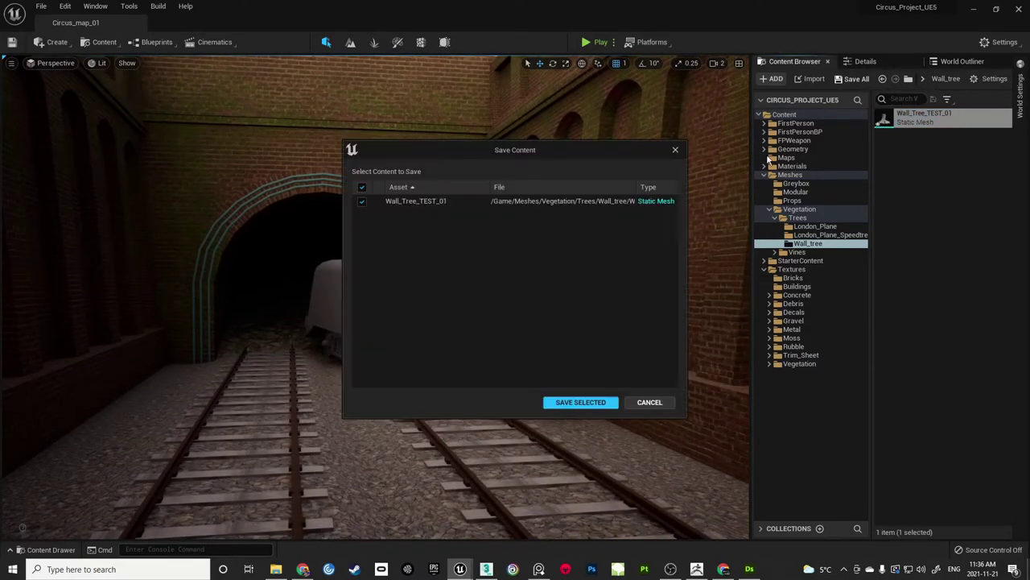
left_click(580, 401)
right_click_drag(548, 362, 519, 356)
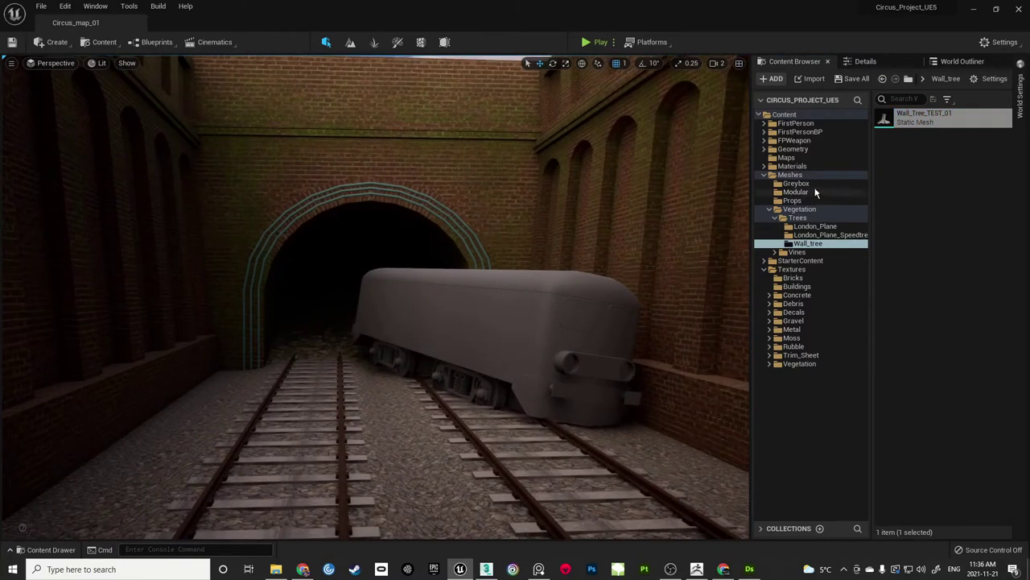
Create a material named Wall_tree_Bark in the Materials folder and save all unsaved content
left_click(793, 166)
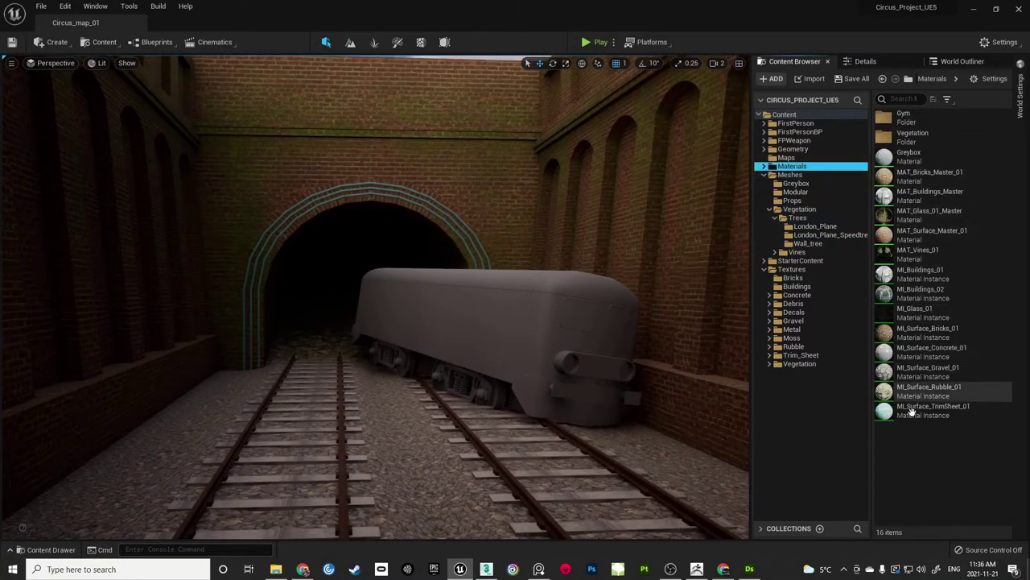
right_click(911, 456)
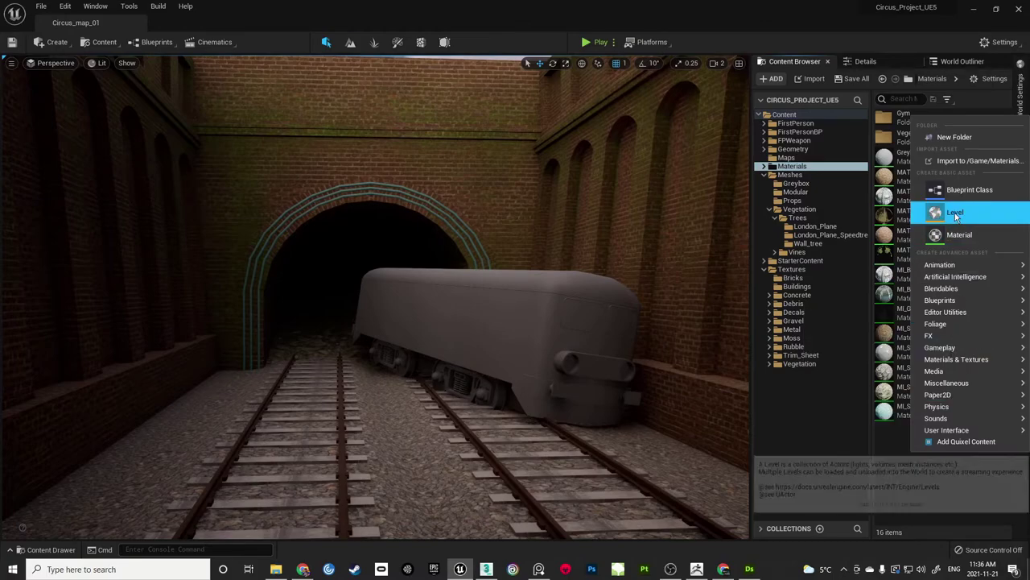
key("Escape")
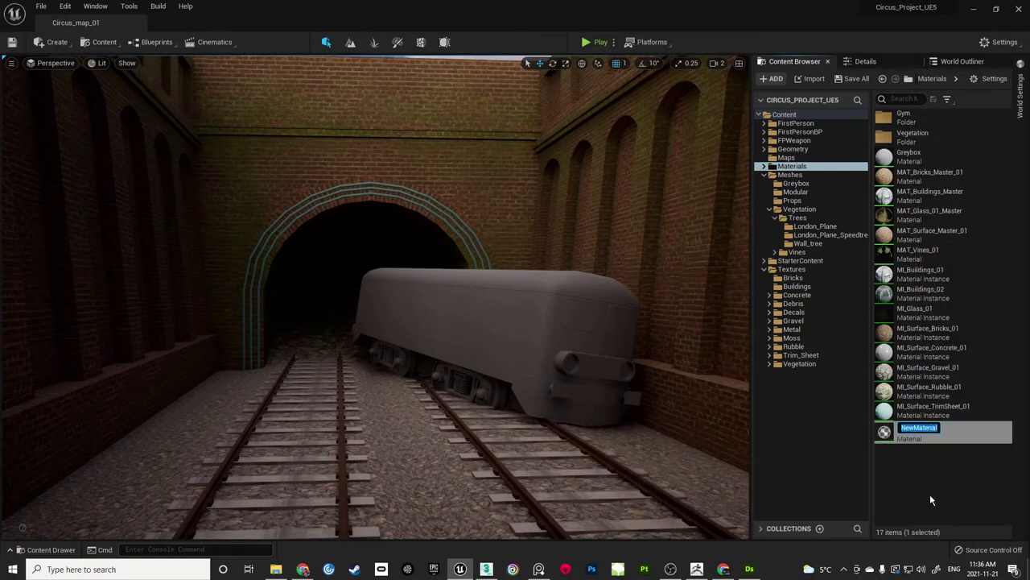
type("Wall_tree_Bark")
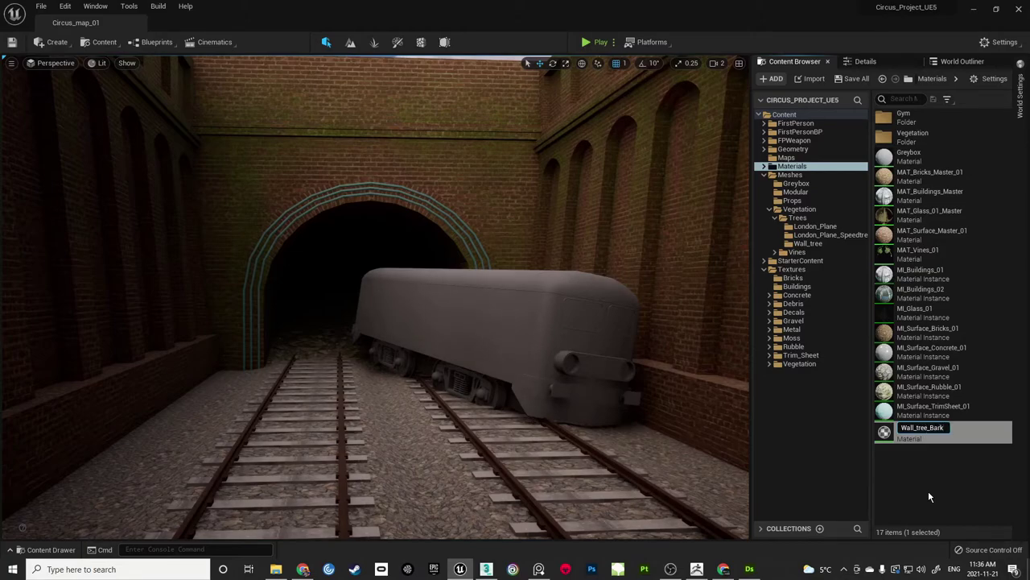
key("Return")
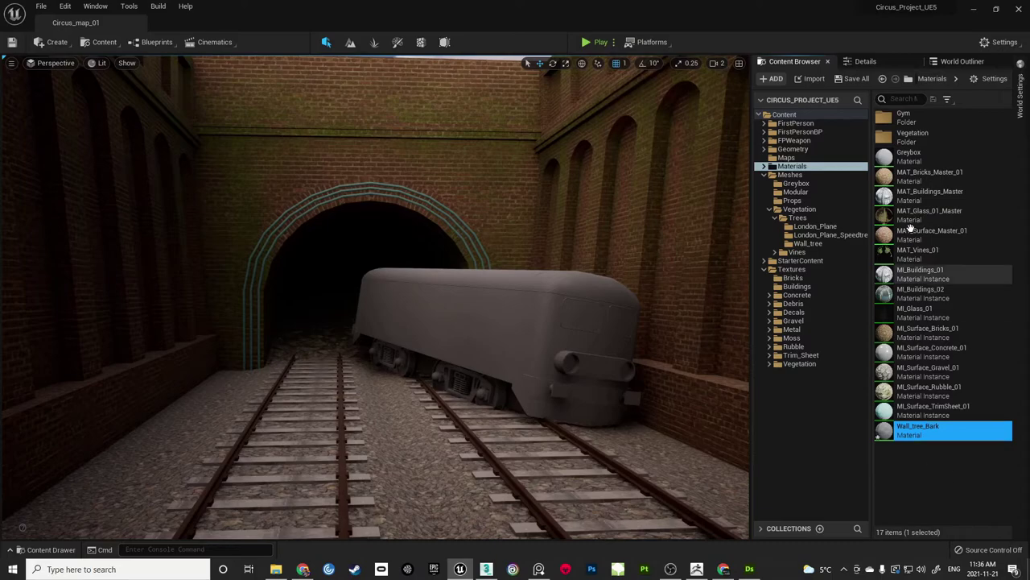
left_click(847, 79)
left_click(586, 402)
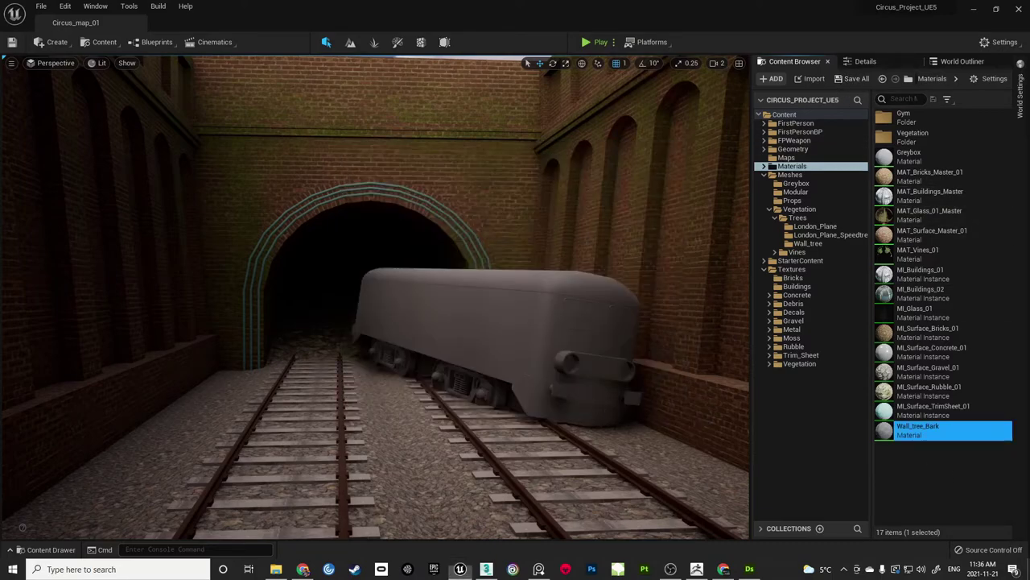
Open the Wall_tree_Bark material and add the Tree_bark_01 ambient occlusion, basecolor, normal and roughness textures to its graph
double_click(917, 428)
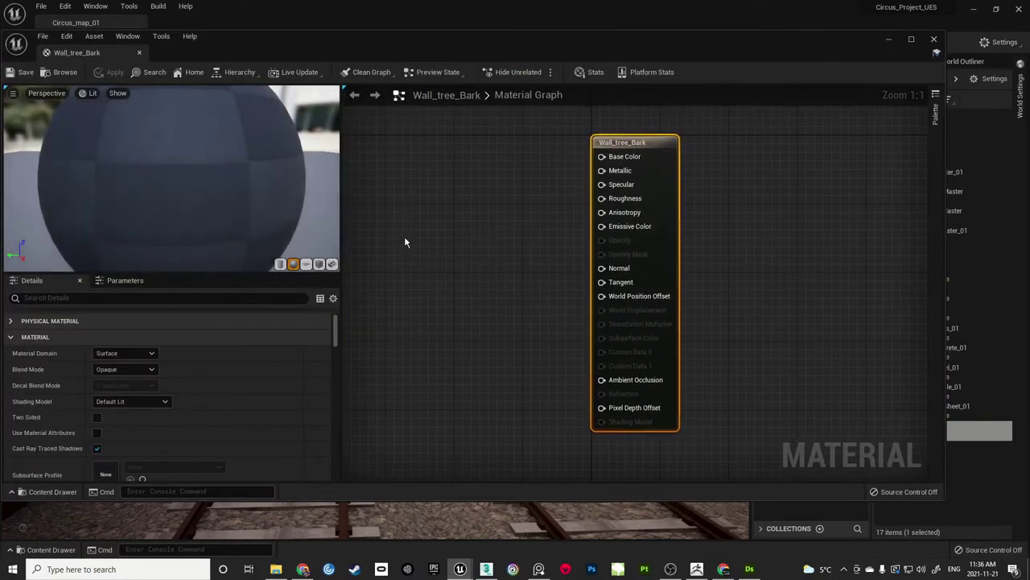
left_click(139, 52)
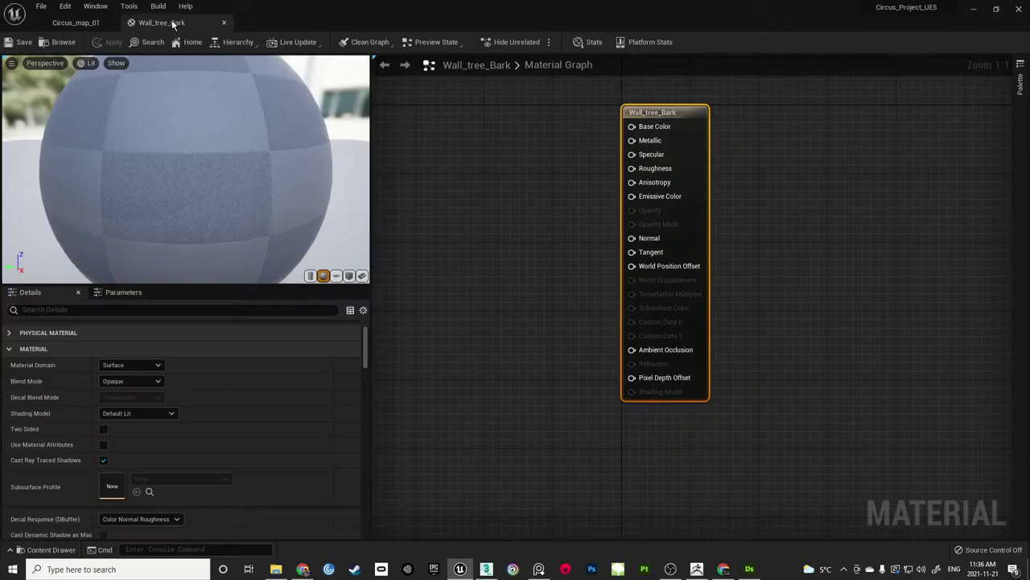
right_click_drag(519, 170, 663, 212)
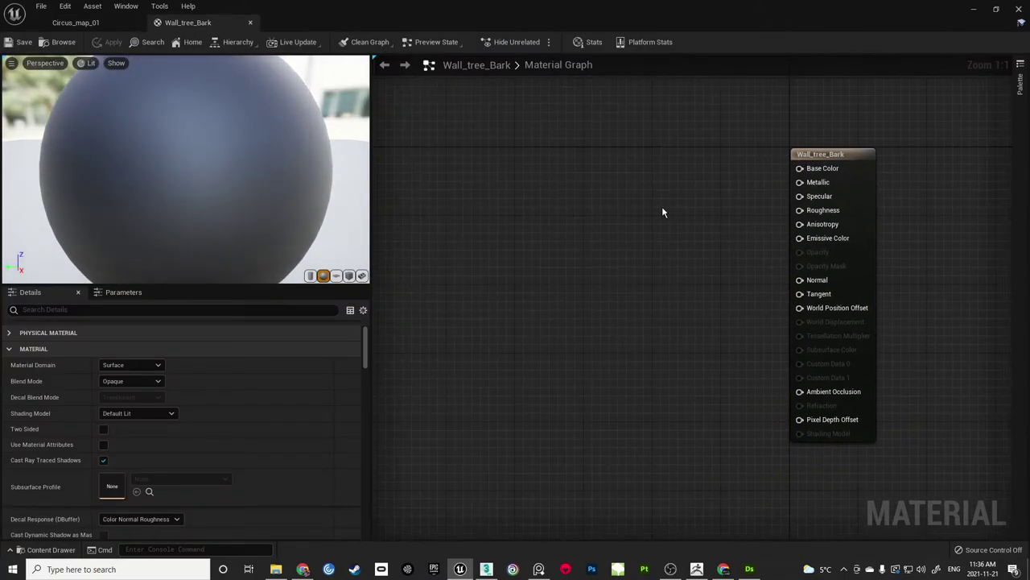
left_click(45, 550)
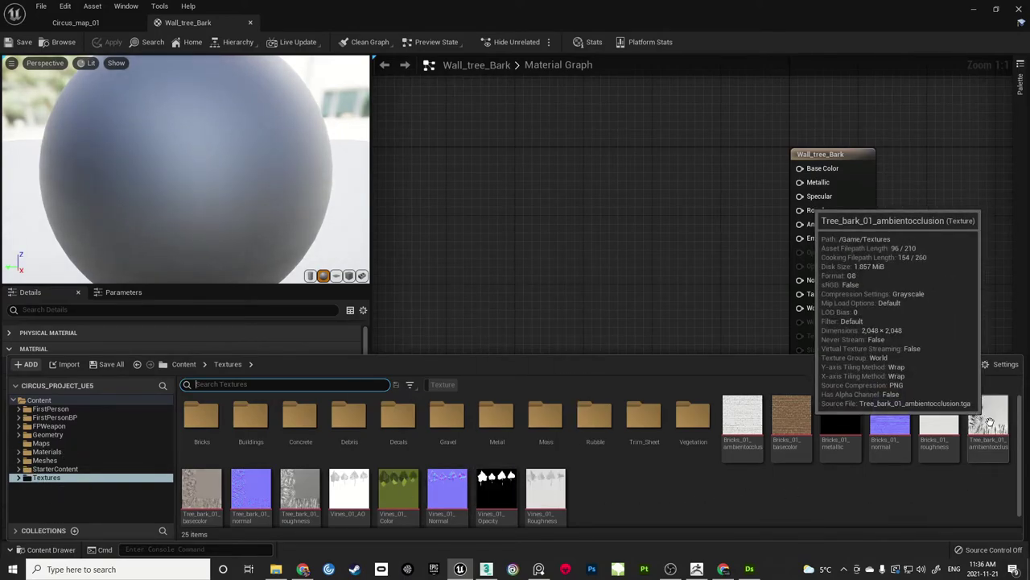
left_click(981, 463)
left_click(211, 493, "ctrl")
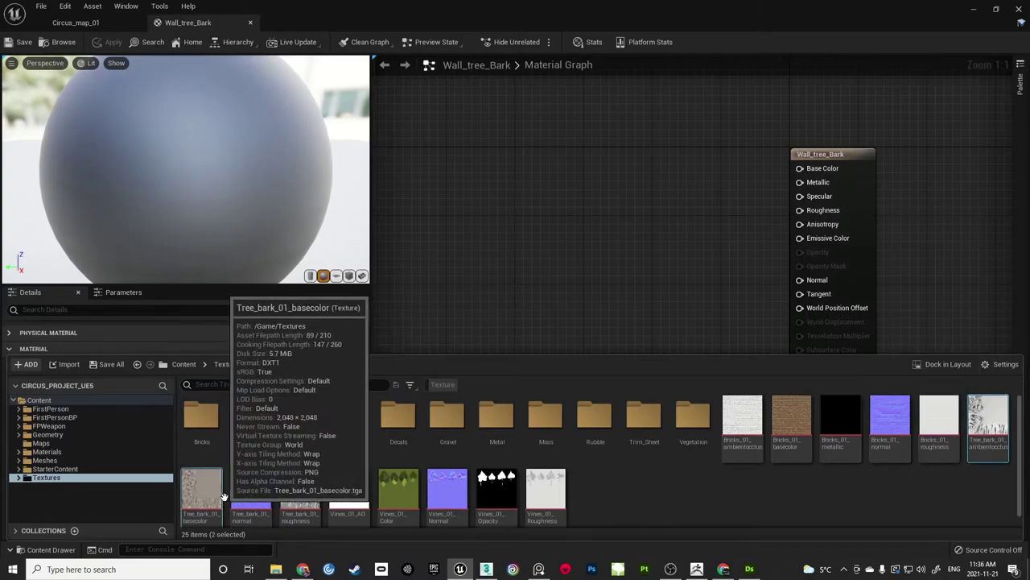
left_click(251, 492, "ctrl")
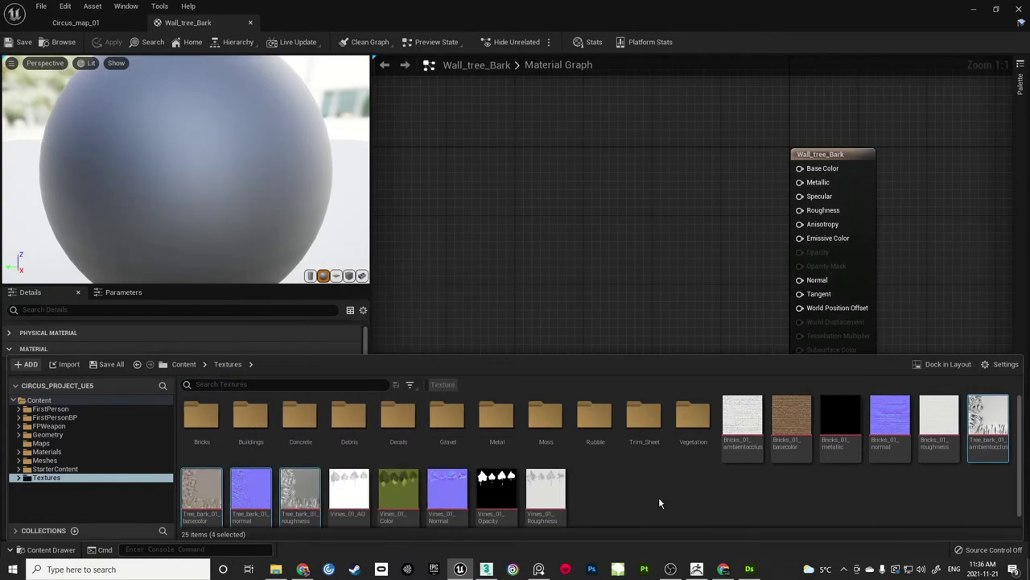
left_click_drag(299, 489, 555, 146)
Spread out the overlapping texture samples and connect the basecolor texture's RGB output to the material's Base Color
left_click_drag(653, 211, 565, 414)
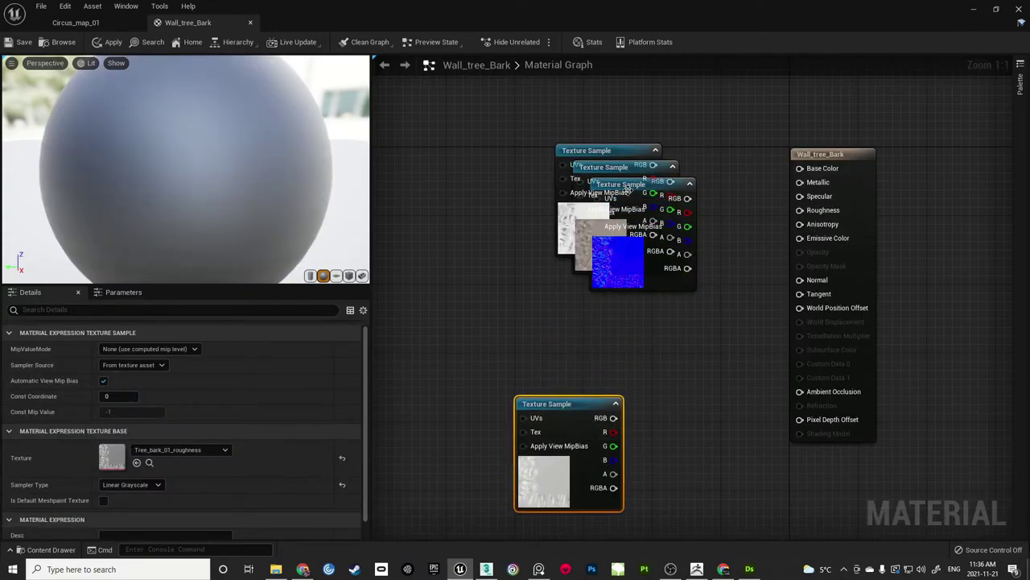
left_click_drag(636, 184, 460, 292)
left_click_drag(606, 165, 692, 326)
left_click(597, 179)
right_click_drag(592, 170, 587, 230)
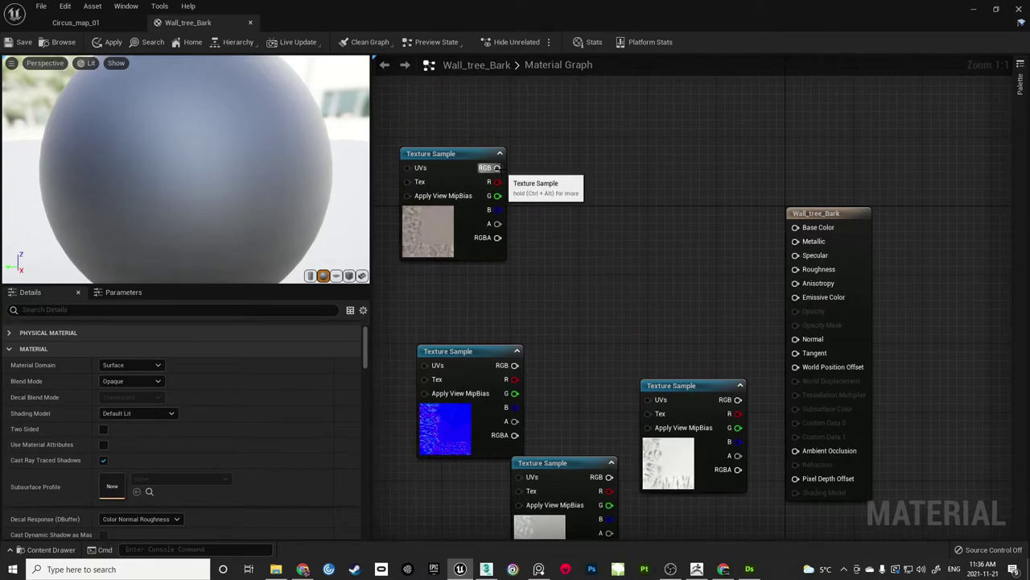
left_click(449, 227)
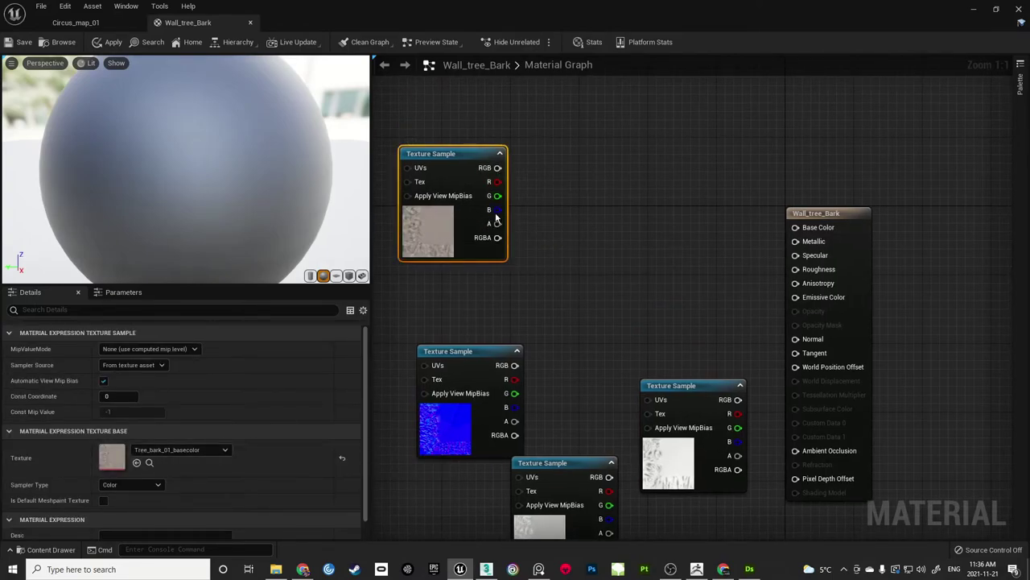
left_click_drag(498, 168, 795, 227)
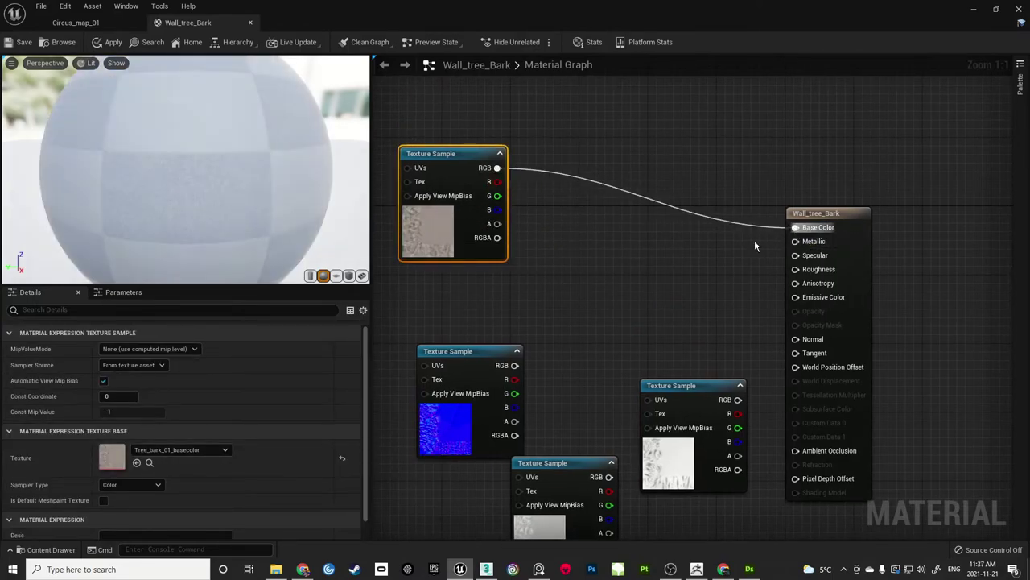
Rearrange the normal, ambient occlusion and roughness samples and connect the roughness texture's RGB output to Roughness
left_click(537, 323)
left_click_drag(490, 354, 473, 370)
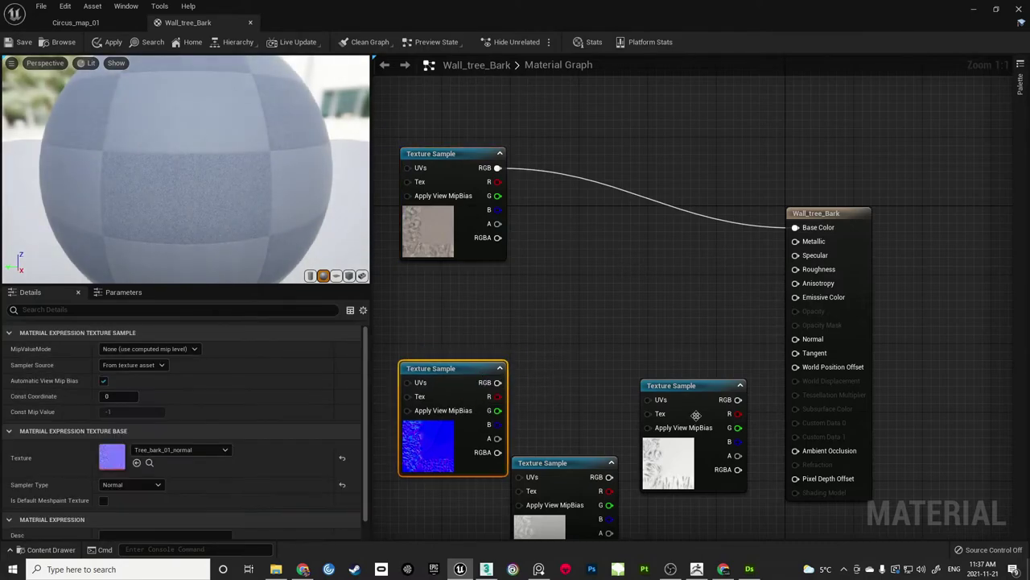
left_click_drag(693, 442, 613, 338)
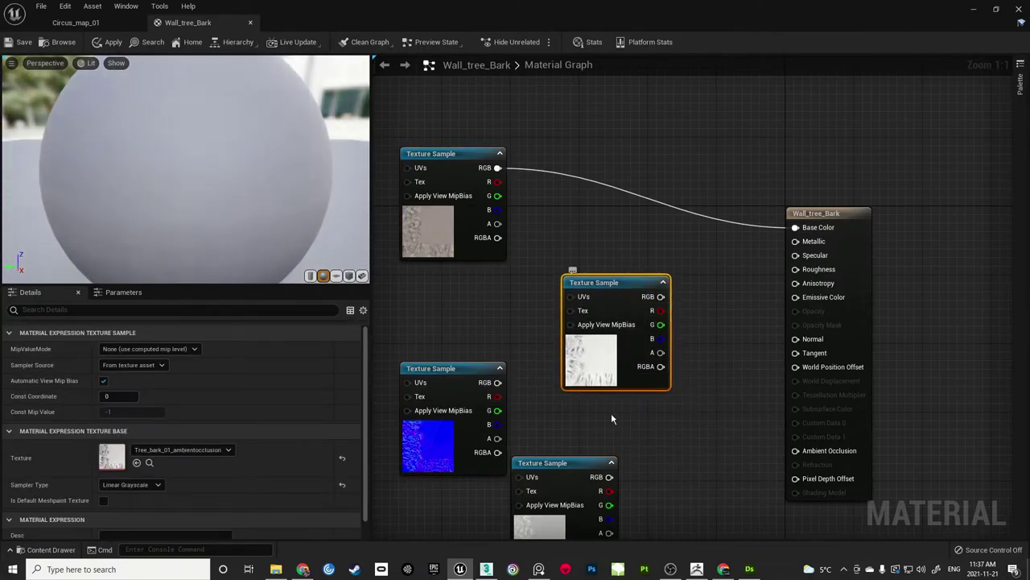
right_click_drag(674, 430, 687, 281)
left_click_drag(631, 130, 675, 414)
left_click_drag(581, 313, 622, 95)
right_click_drag(706, 143, 678, 315)
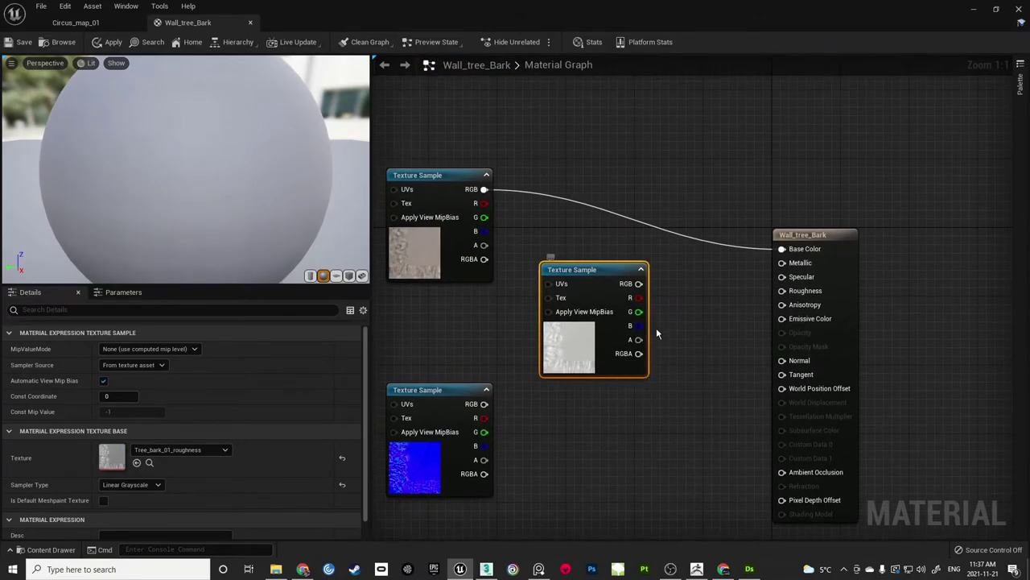
left_click_drag(638, 283, 663, 288)
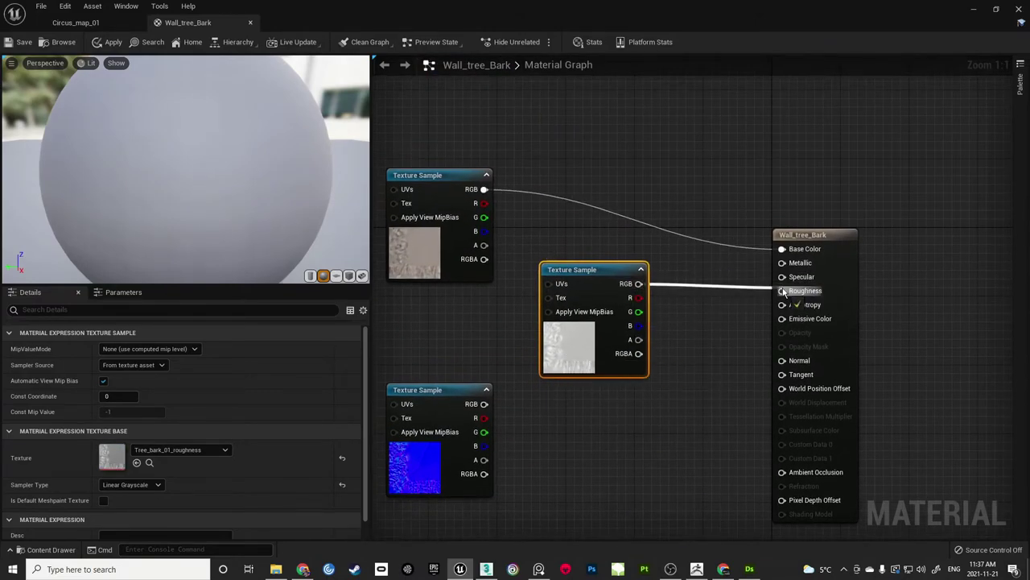
left_click_drag(783, 292, 783, 291)
Connect the normal texture's RGB output to Normal and the ambient occlusion texture's RGB output to Ambient Occlusion
left_click(689, 428)
right_click_drag(689, 429, 645, 365)
left_click_drag(435, 328, 736, 299)
left_click(681, 419)
right_click_drag(676, 435, 660, 353)
left_click_drag(589, 442, 682, 369)
left_click_drag(726, 330, 725, 330)
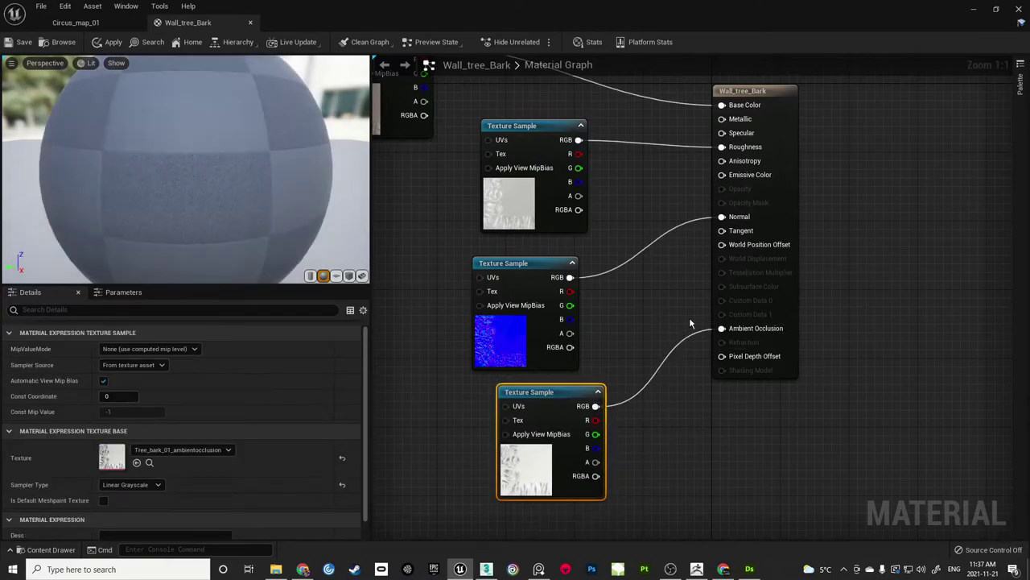
Save the Wall_tree_Bark material and preview it on a plane
left_click(656, 201)
right_click_drag(639, 174, 654, 344)
left_click(19, 42)
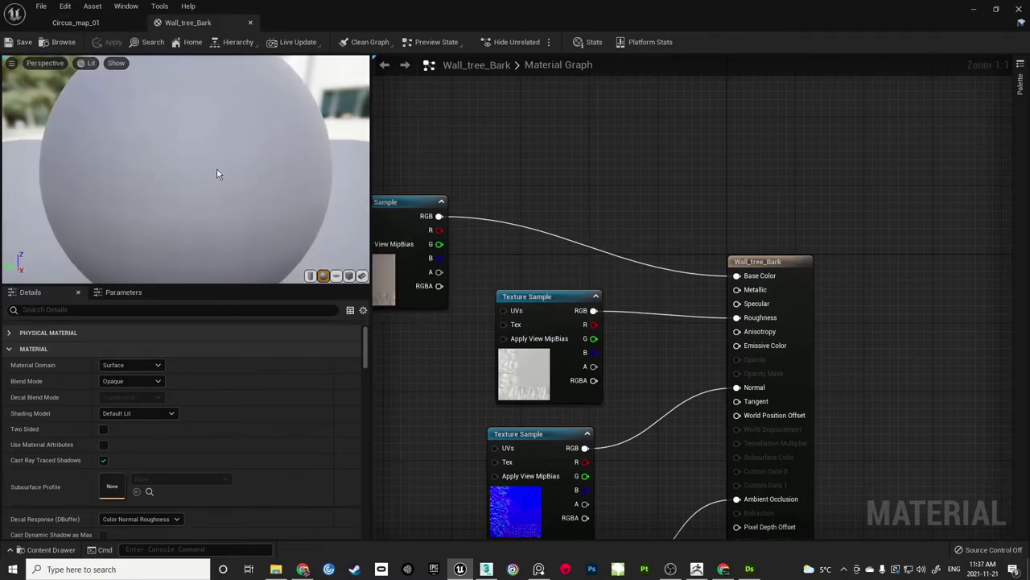
left_click_drag(217, 169, 217, 192)
left_click(335, 275)
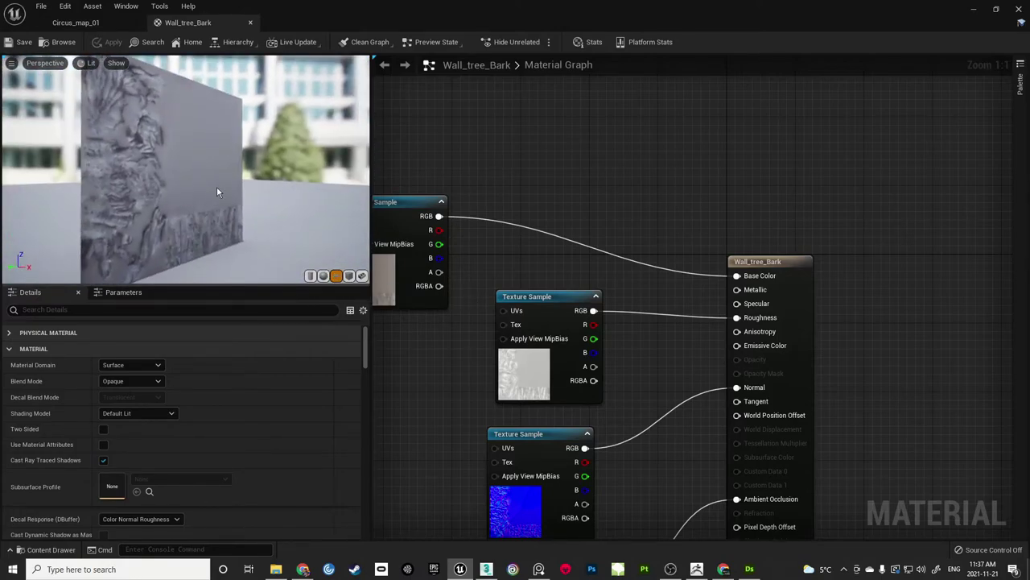
Return to the level and open the Wall_Tree_TEST_01 static mesh from the Meshes/Vegetation/Trees/Wall_tree folder
left_click(64, 42)
right_click_drag(423, 223, 483, 280)
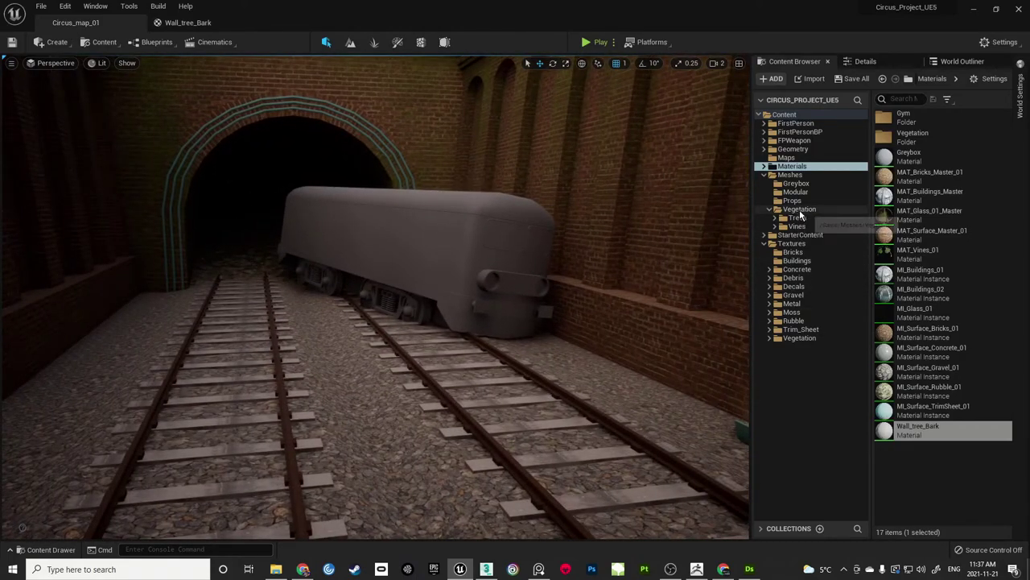
left_click(798, 219)
double_click(929, 151)
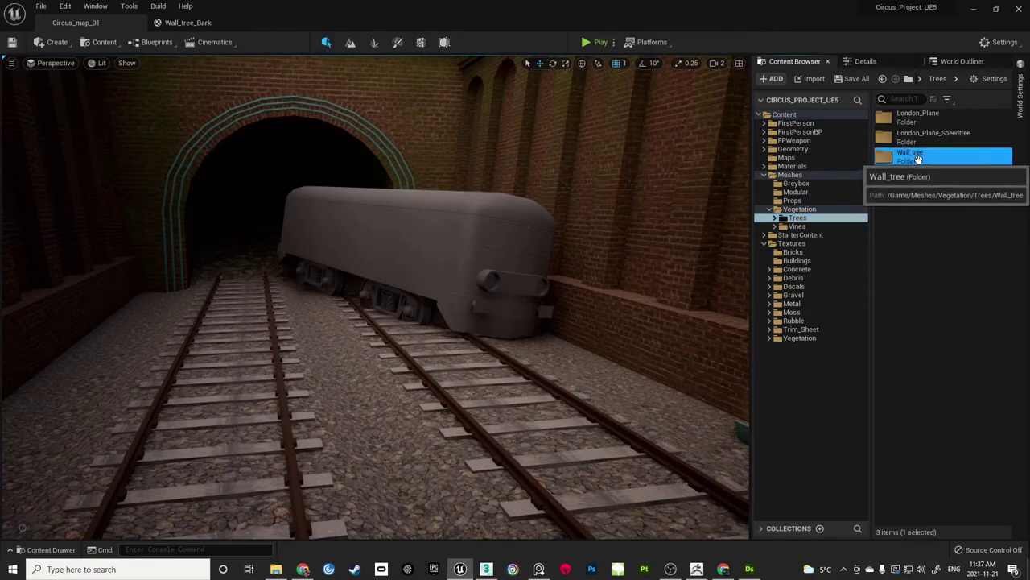
double_click(916, 116)
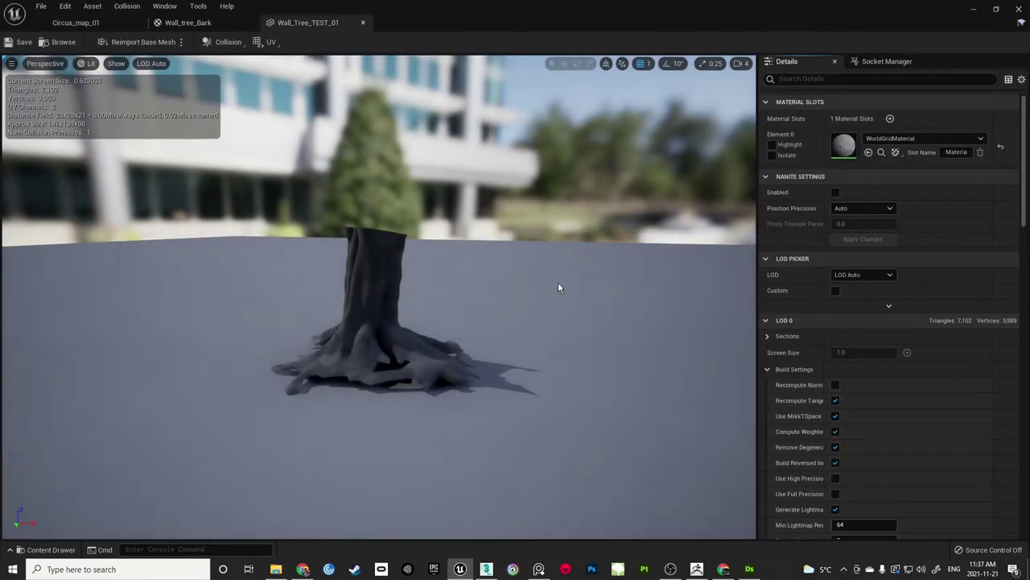
Examine the untextured stump mesh from several sides in the static mesh editor
right_click_drag(558, 282, 724, 323)
key("w")
key("s")
key("w")
key("s")
key("s")
key("w")
key("a")
left_click_drag(600, 306, 600, 299)
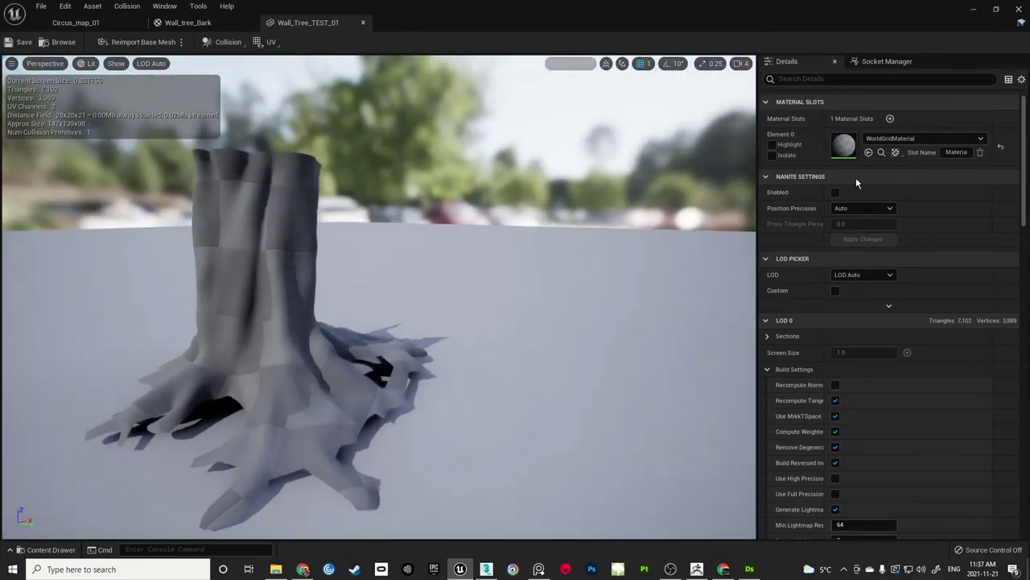
Assign the Wall_tree_Bark material to Element 0 of the stump mesh, inspect the bark up close and save the mesh
left_click(896, 138)
type("wall")
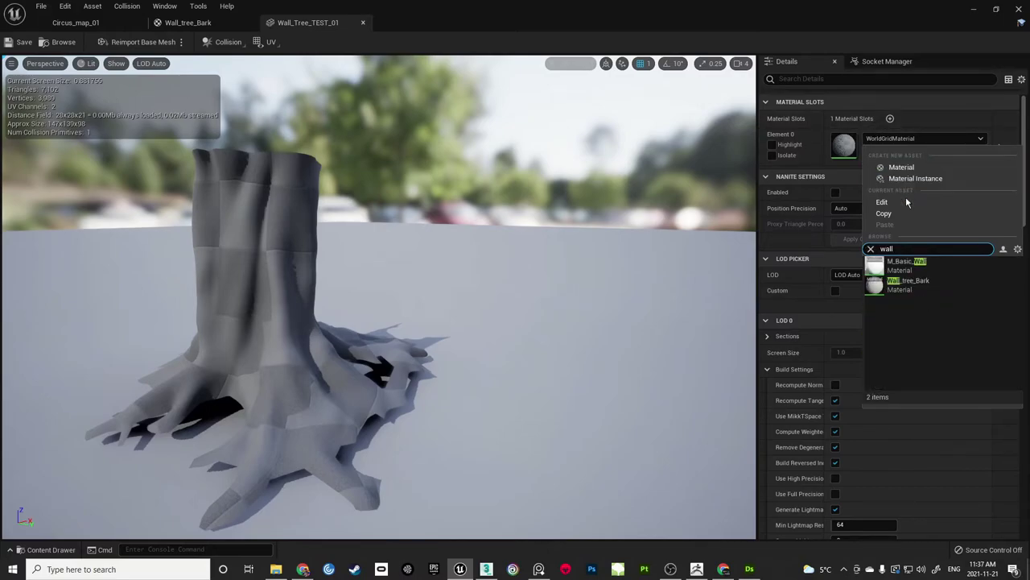
left_click(908, 281)
left_click_drag(515, 305, 636, 303)
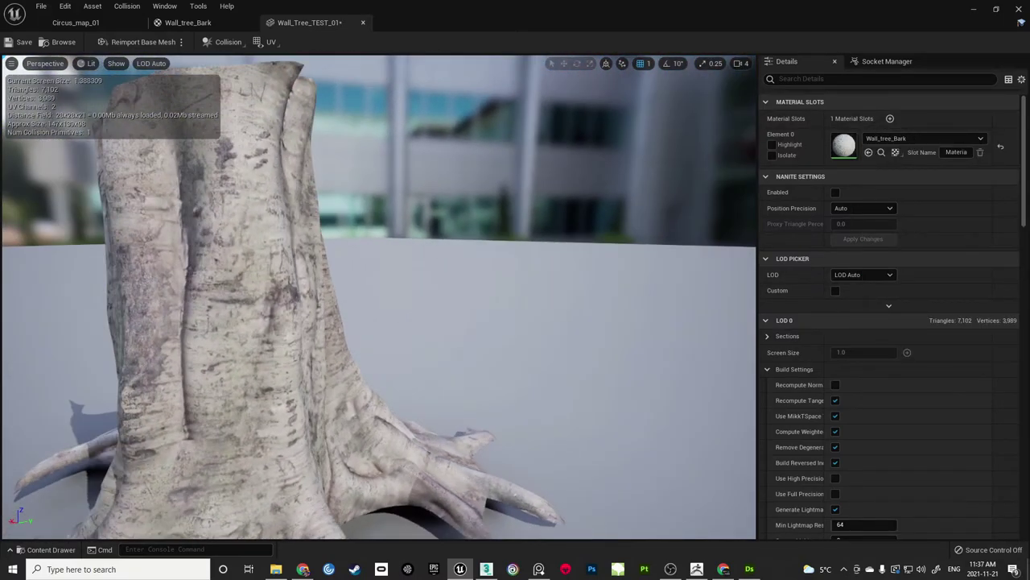
left_click_drag(336, 310, 261, 259)
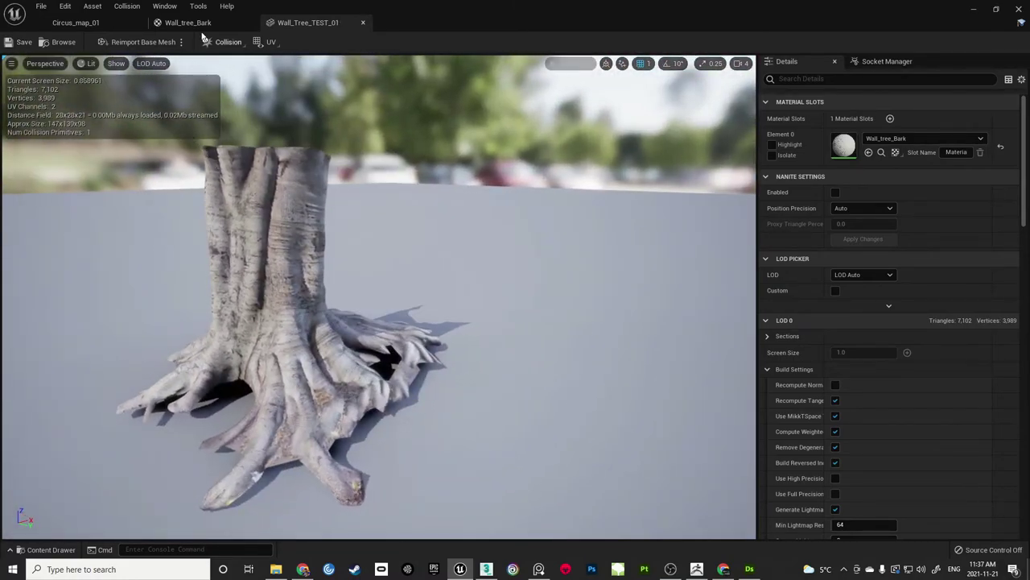
Place Wall_Tree_TEST_01 on the gravel between the tracks in Circus_map_01 and inspect it up close
left_click(119, 25)
mouse_move(447, 268)
right_mouse_down()
mouse_move(394, 330)
mouse_move(438, 282)
mouse_move(454, 290)
mouse_move(438, 286)
right_mouse_up()
left_click_drag(924, 119, 458, 362)
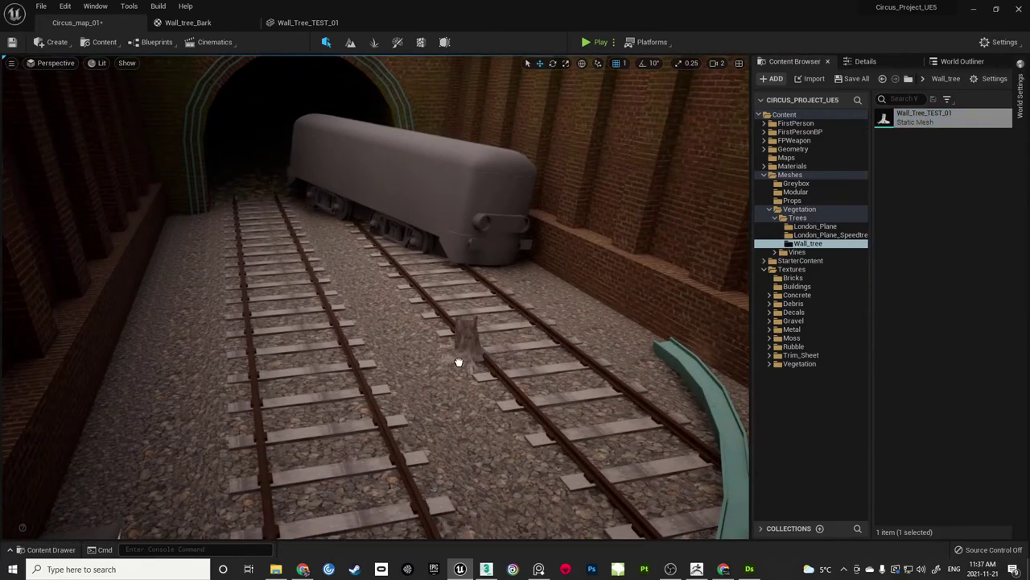
key("w")
right_click_drag(499, 342, 672, 342)
key("a")
mouse_move(471, 334)
right_mouse_down()
mouse_move(482, 330)
mouse_move(466, 331)
right_mouse_up()
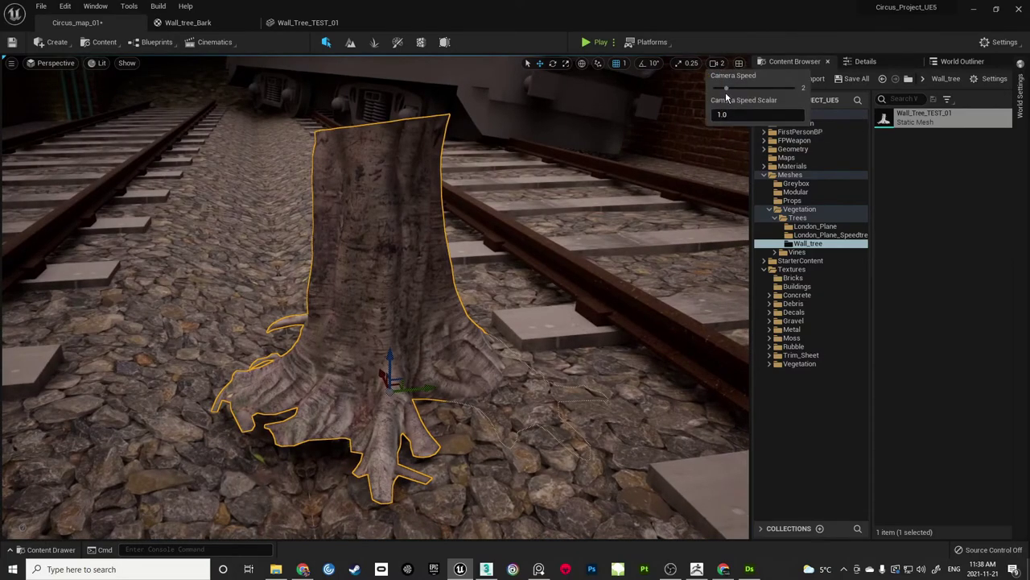
right_click_drag(589, 202, 554, 221)
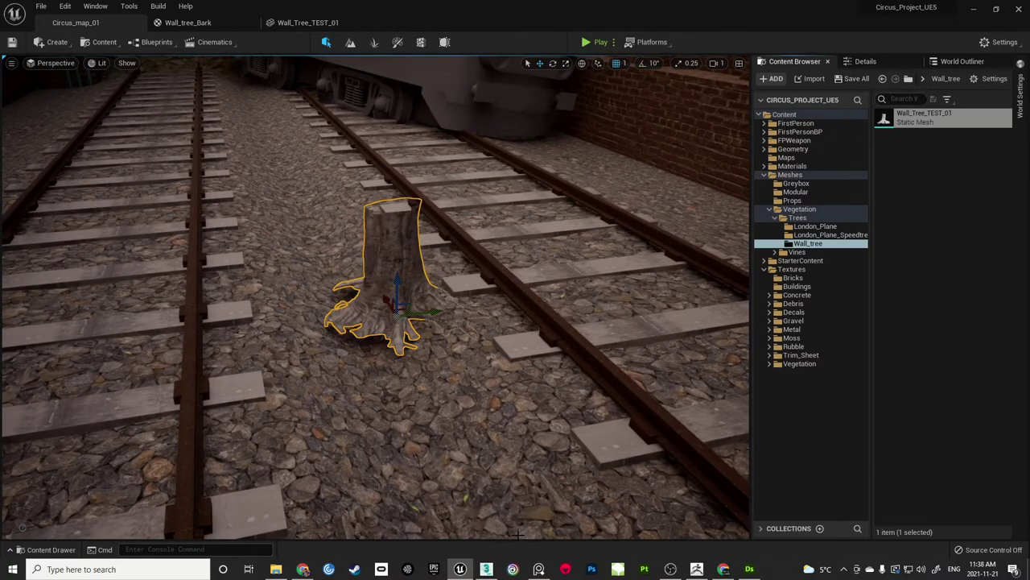
Switch to 3ds Max and import the 5_6_scaleman.obj scale figure from the character-reference-sizes-v3 folder with the existing OBJ import options
left_click(487, 569)
scroll(477, 270, "down", 4)
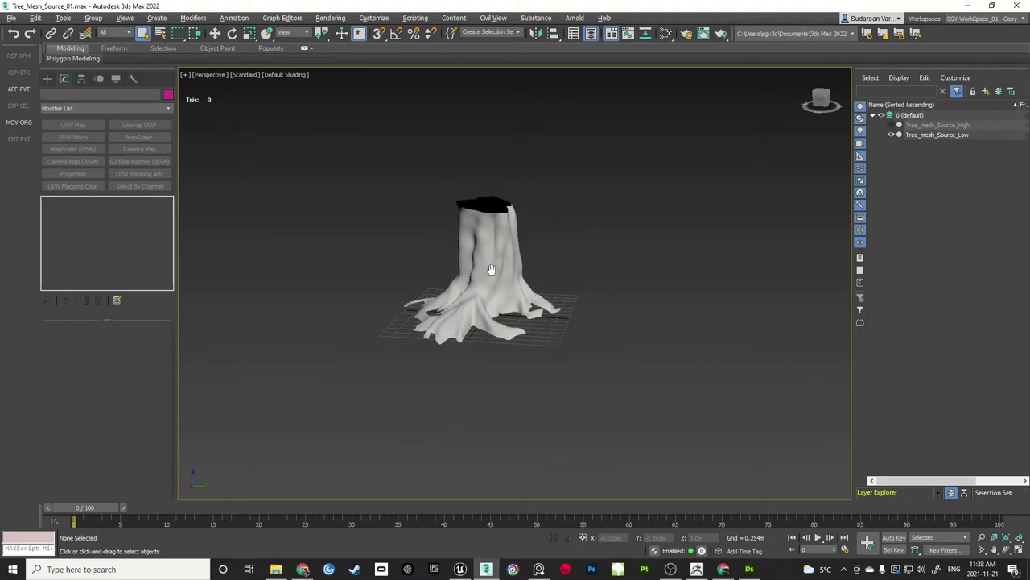
middle_click_drag(487, 320, 533, 317, "alt")
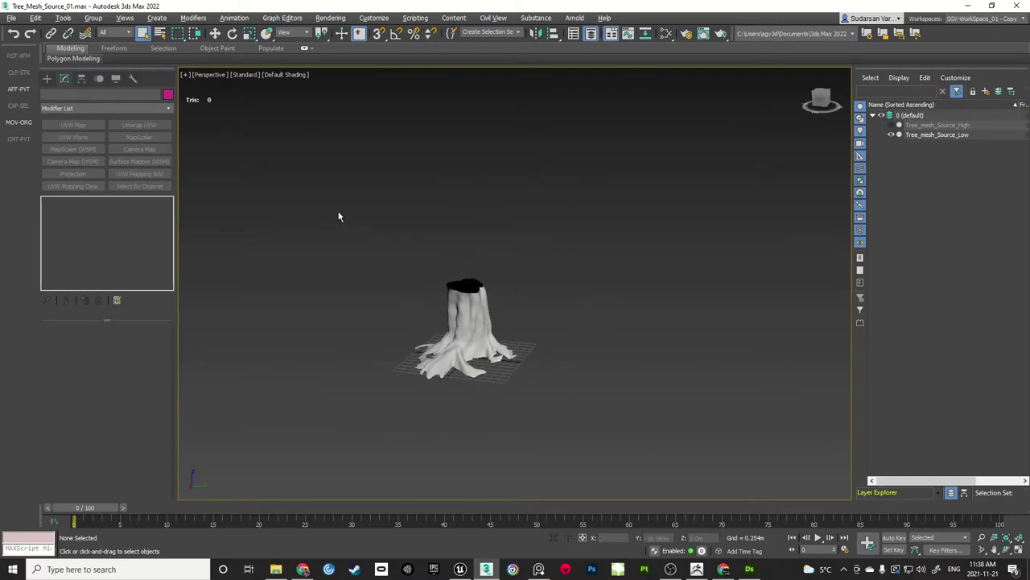
left_click(11, 18)
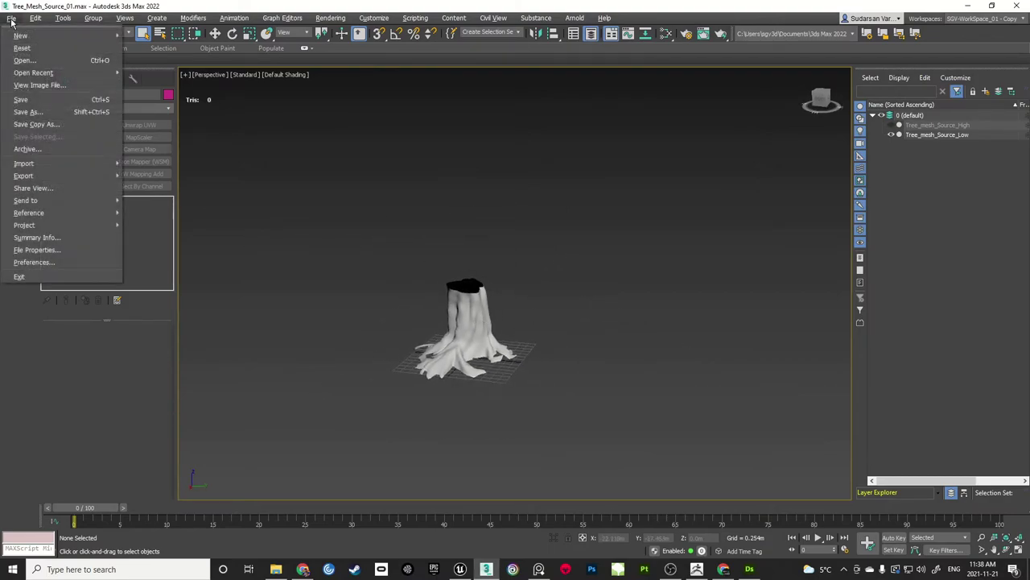
mouse_move(32, 163)
left_click(150, 161)
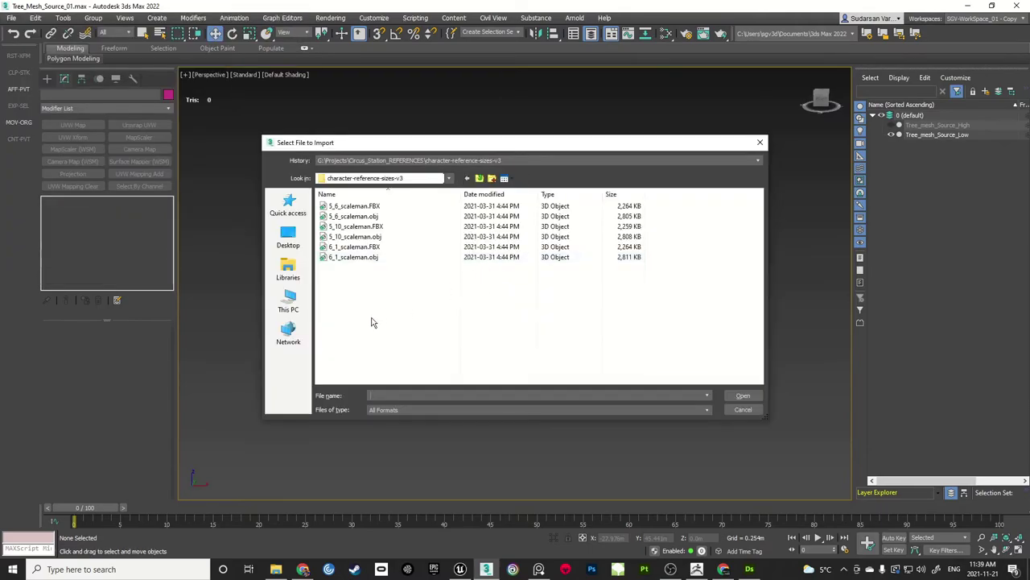
left_click(354, 216)
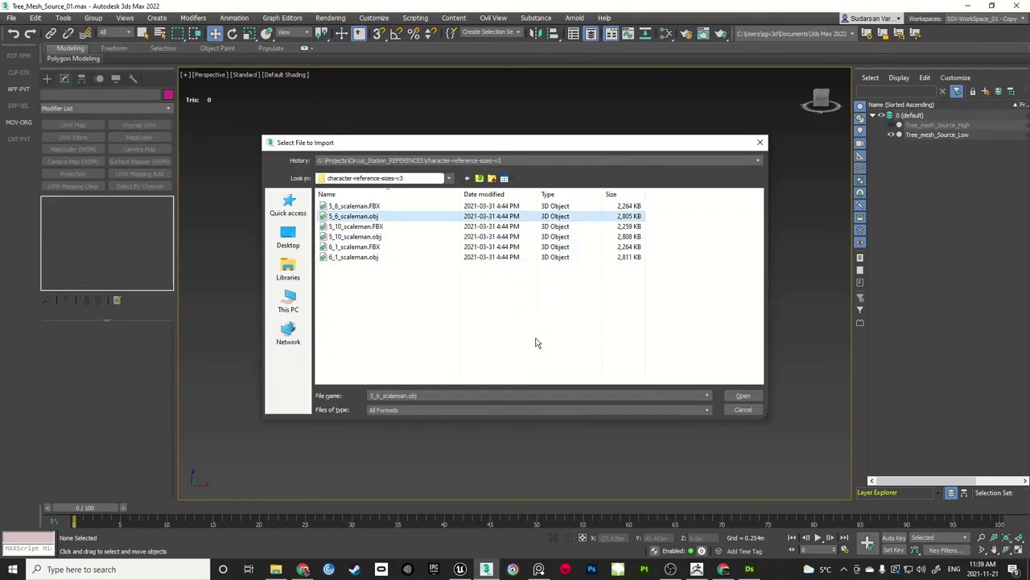
left_click(736, 393)
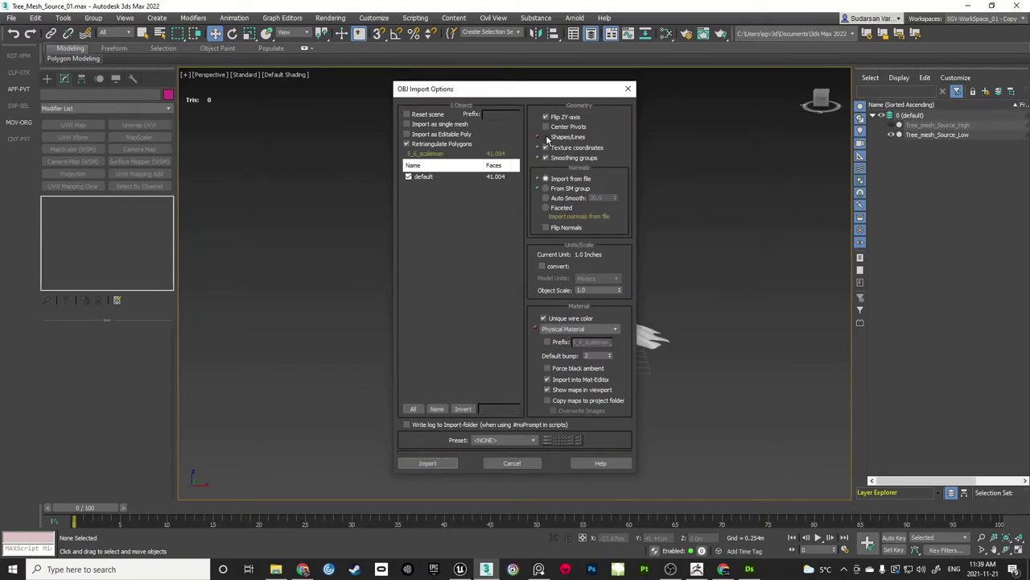
left_click(426, 464)
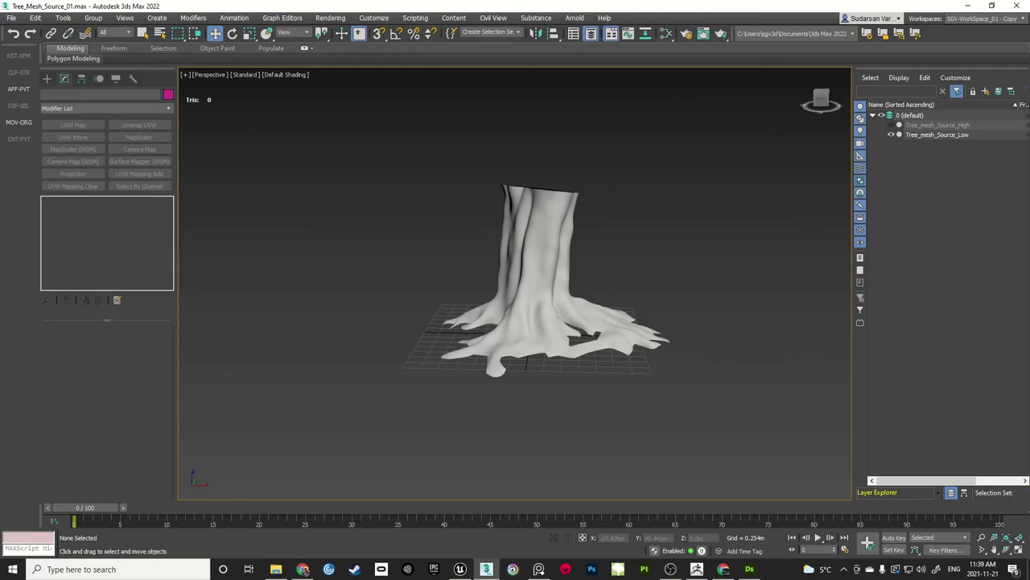
Move the imported scale figure sideways along X until it stands clear beside the stump
left_click(505, 386)
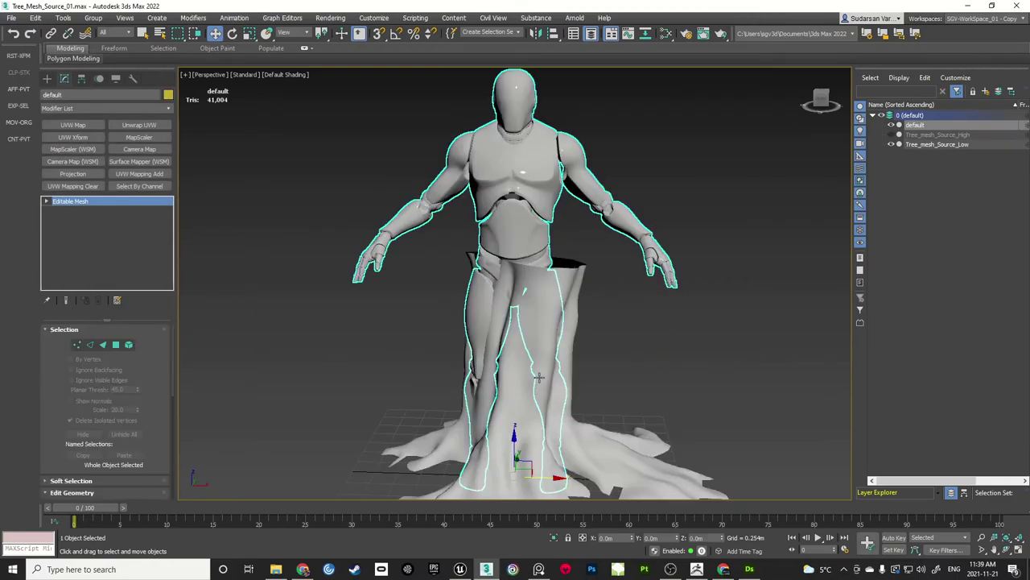
scroll(591, 340, "up", 2)
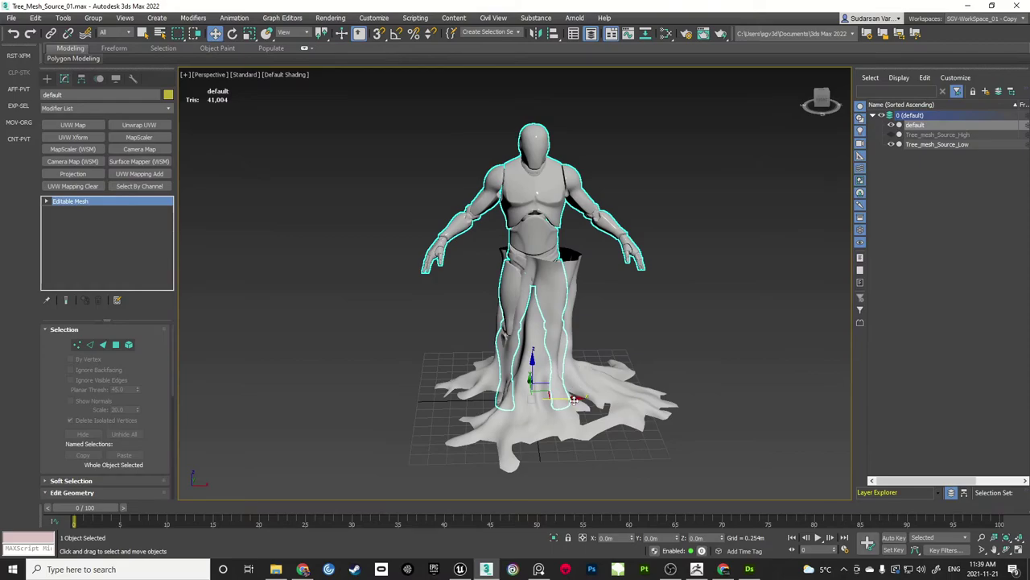
left_click_drag(574, 400, 407, 400)
left_click(466, 322)
scroll(544, 319, "down", 1)
middle_click_drag(543, 319, 554, 302, "alt")
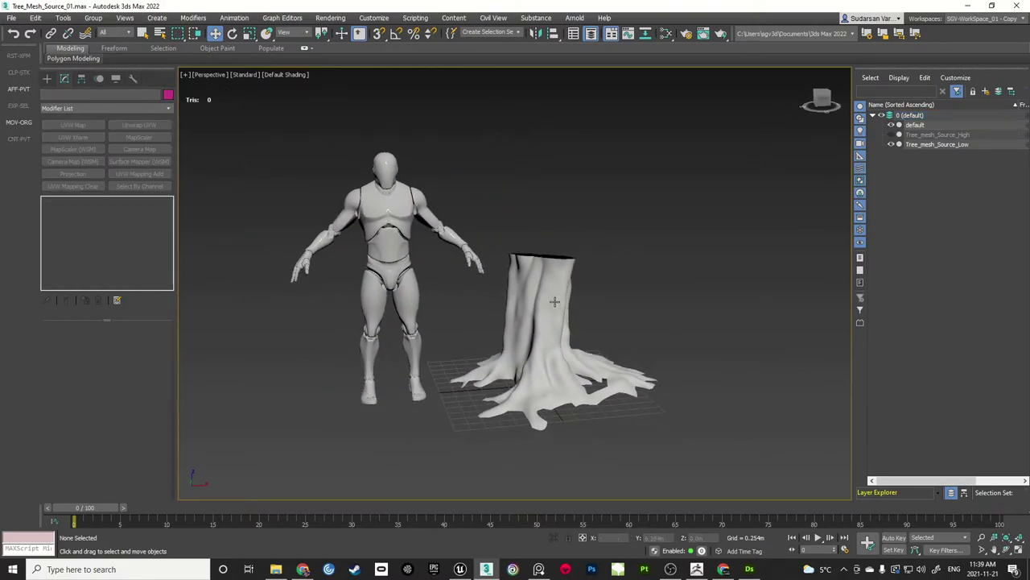
Clone the low-poly stump Tree_mesh_Source_Low as a copy named Tree_mesh_TEST_01
left_click(555, 301)
scroll(613, 324, "down", 2)
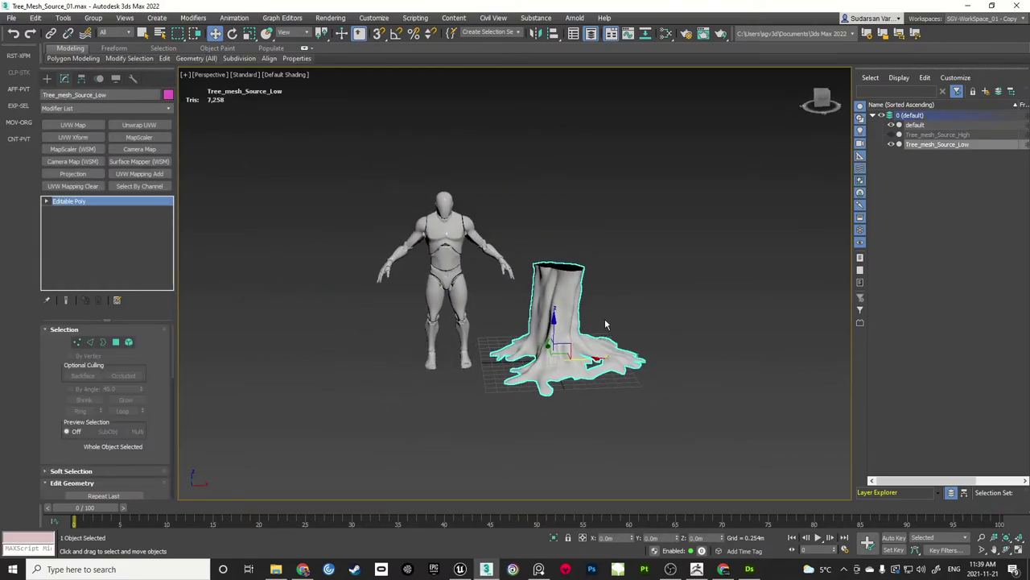
middle_click_drag(625, 290, 649, 290, "alt")
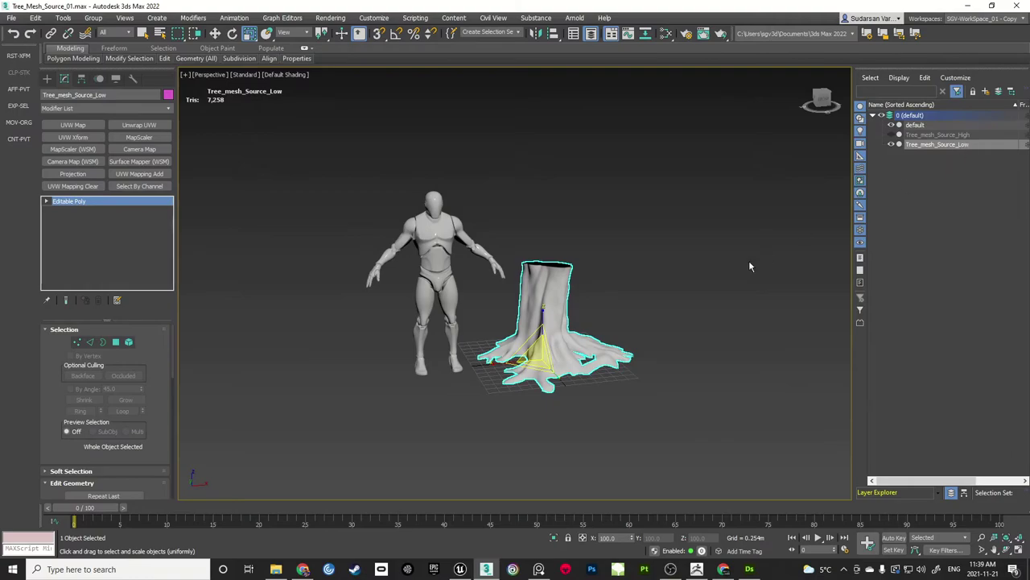
key("w")
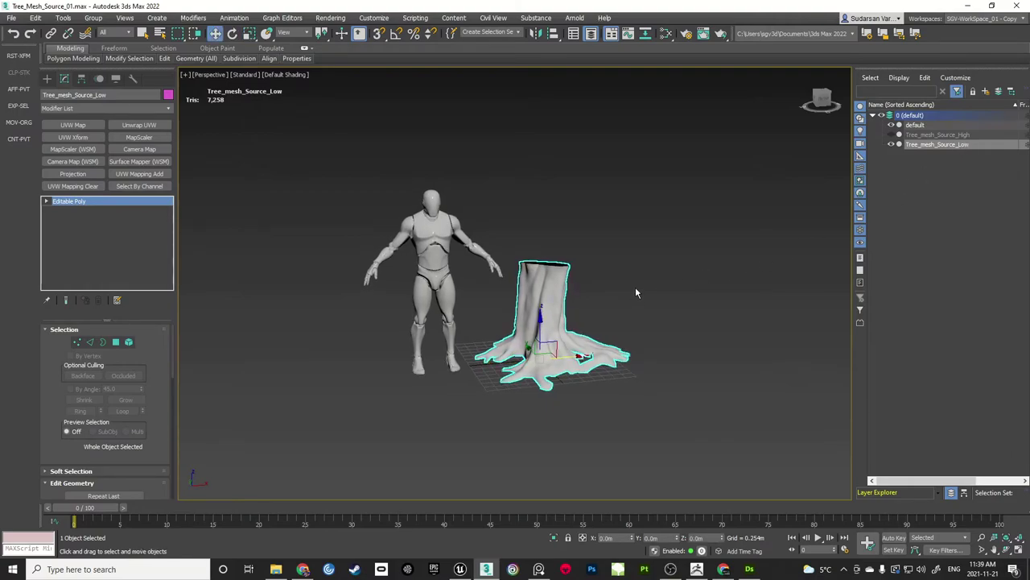
key("ctrl+v")
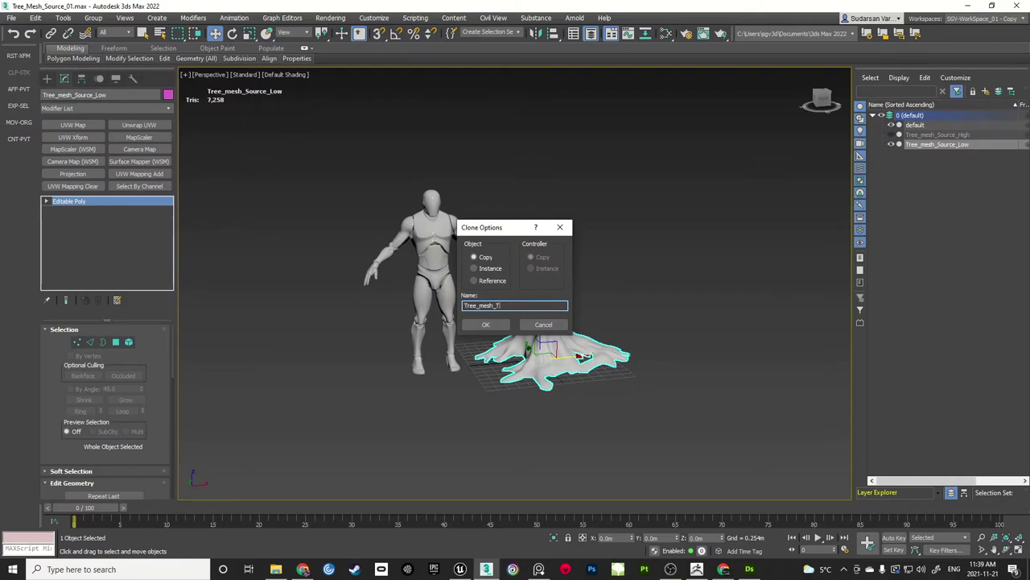
type("Tree_mesh_TEST_01")
key("Return")
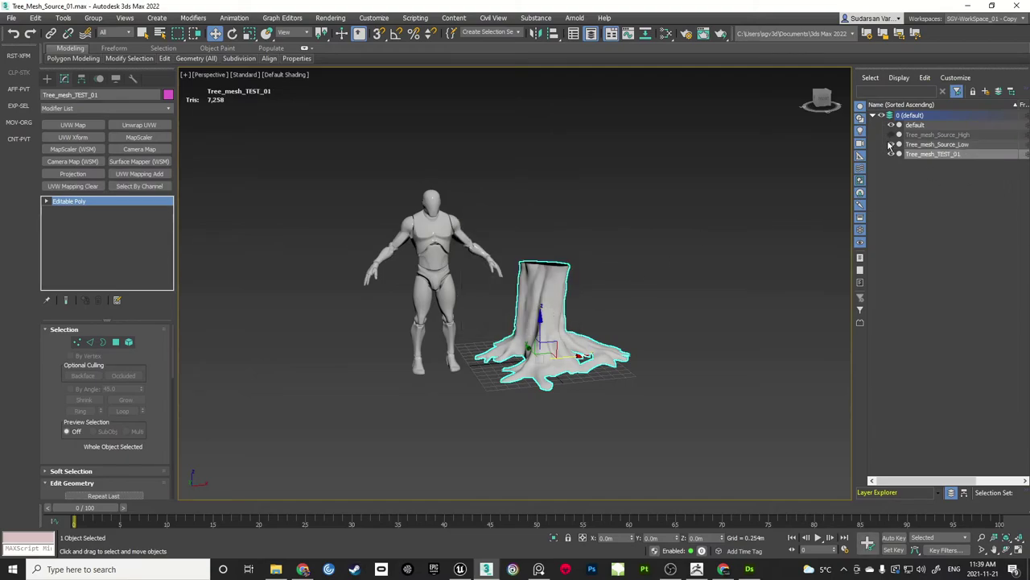
Hide Tree_mesh_Source_Low and uniformly scale up Tree_mesh_TEST_01 until the stump is taller than the scale figure
scroll(713, 281, "down", 3)
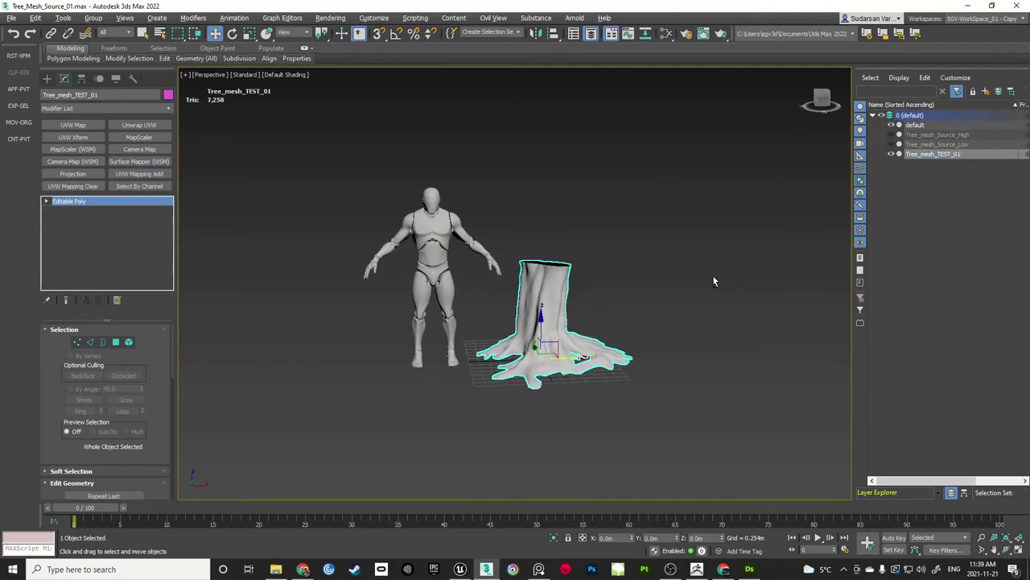
middle_click_drag(667, 295, 586, 333)
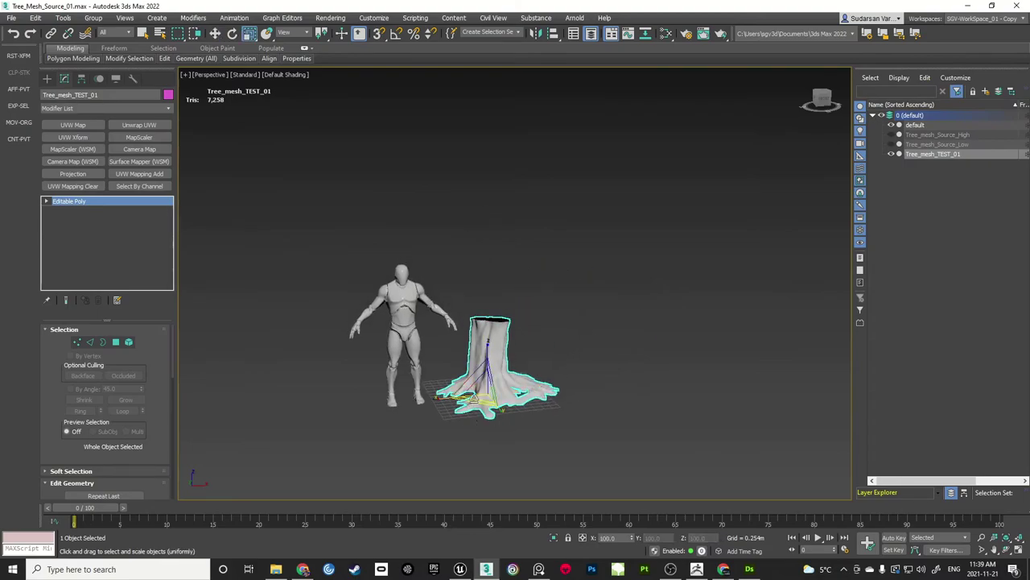
left_click_drag(482, 393, 553, 330)
key("w")
middle_click_drag(553, 331, 563, 335, "alt")
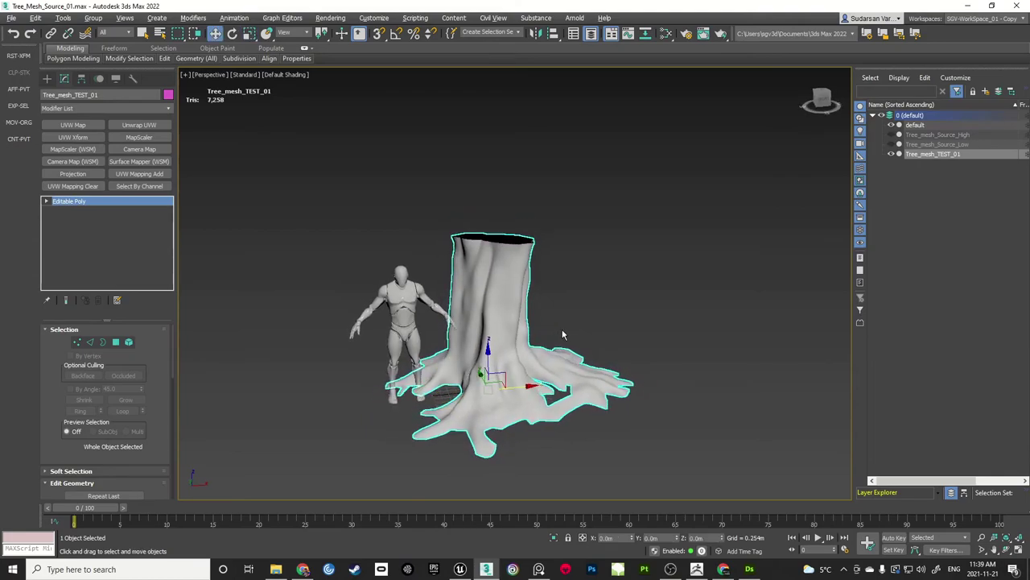
Reset the transform of the enlarged Tree_mesh_TEST_01 stump and save the scene
key("ctrl+z")
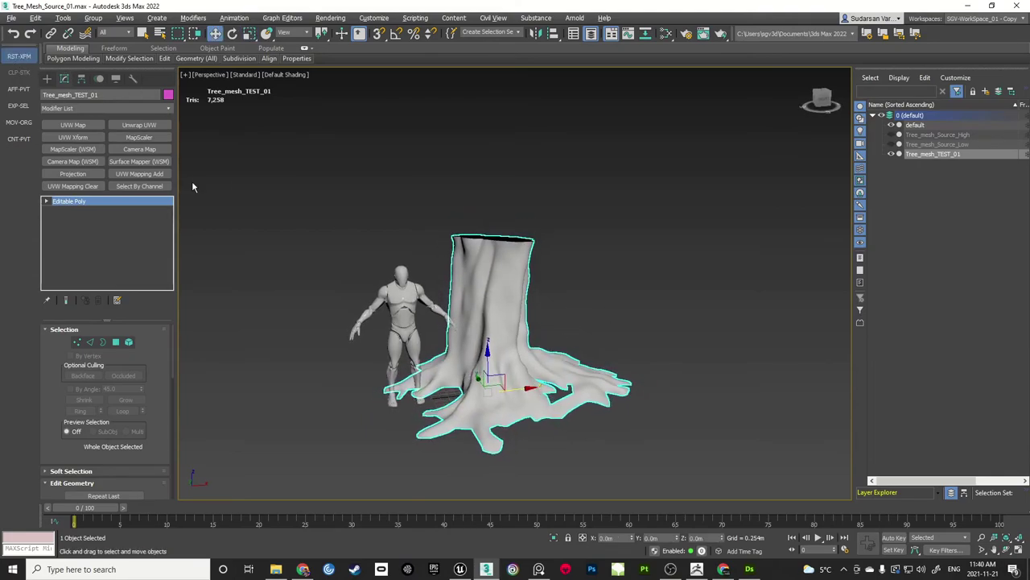
left_click(301, 256)
key("ctrl+s")
Export the selected Tree_mesh_TEST_01 stump as FBX, overwriting Wall_Tree_TEST_01.fbx in the project's Wall_tree folder
left_click(498, 307)
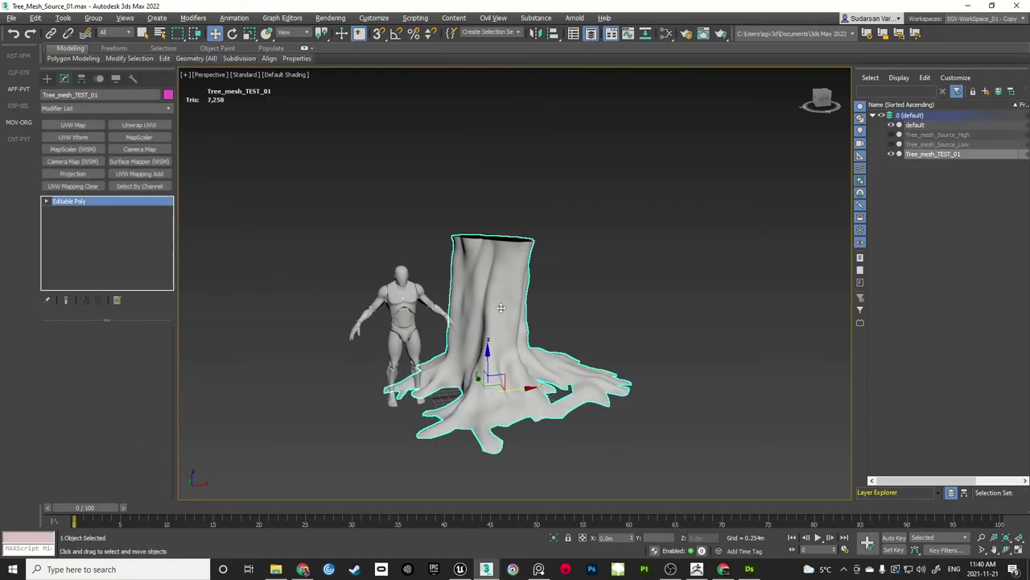
left_click(17, 108)
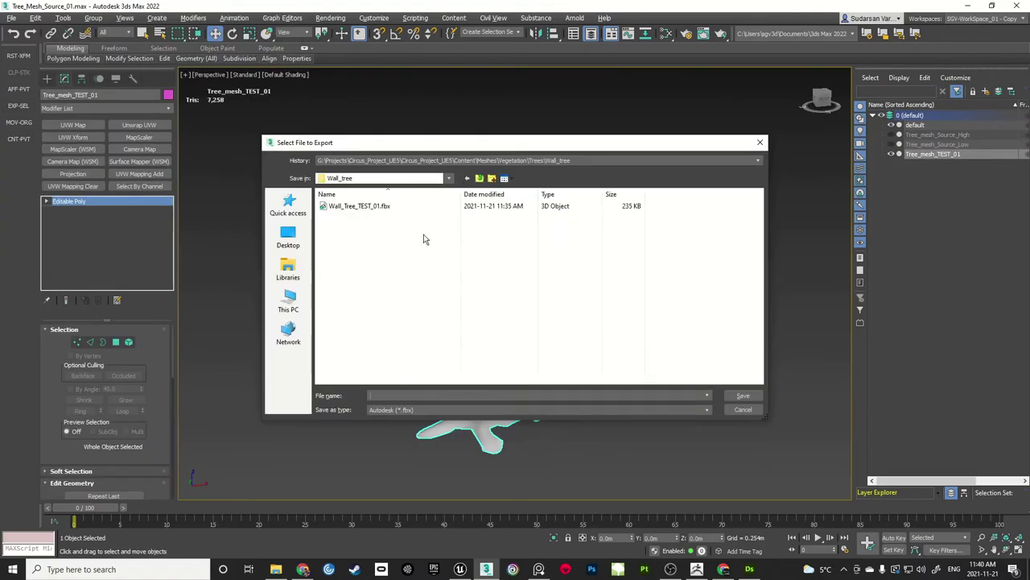
double_click(374, 207)
left_click(629, 309)
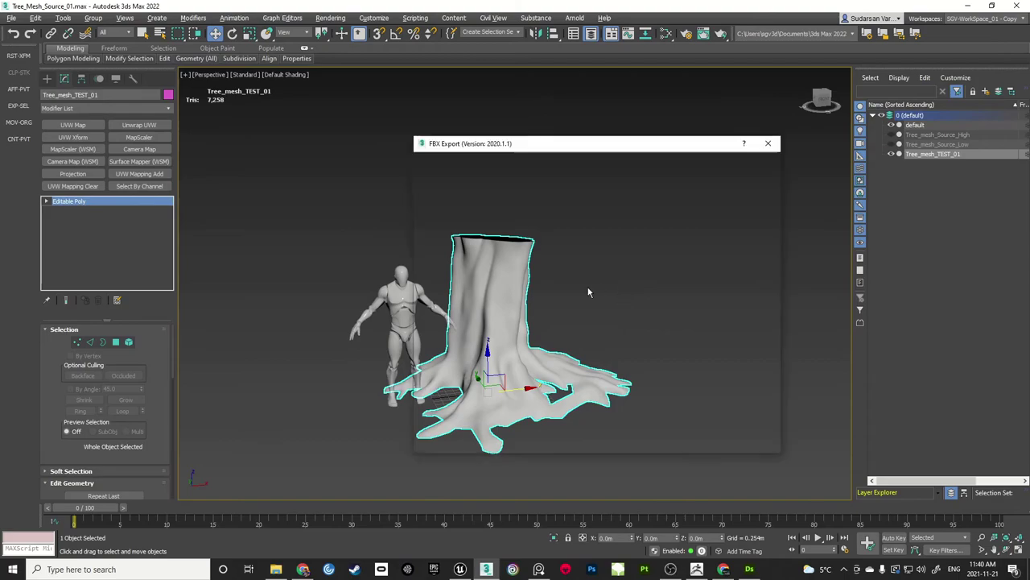
left_click(644, 443)
left_click(651, 320)
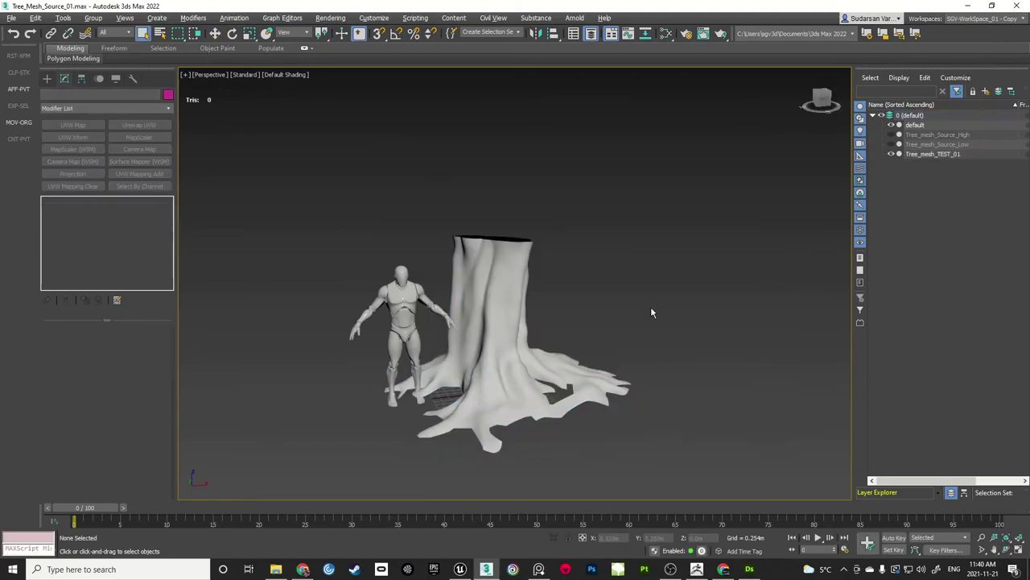
Switch to Unreal, reimport the Wall_Tree_TEST_01 static mesh with the enlarged stump and save all assets
left_click(462, 568)
right_click_drag(394, 322, 394, 273)
right_click(926, 120)
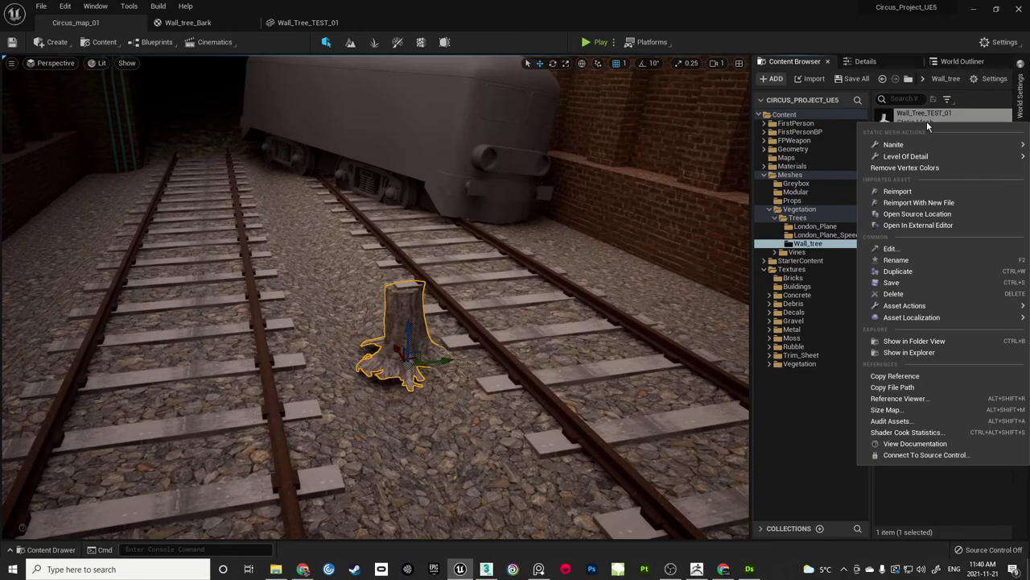
left_click(914, 196)
right_click_drag(551, 371, 528, 373)
key("g")
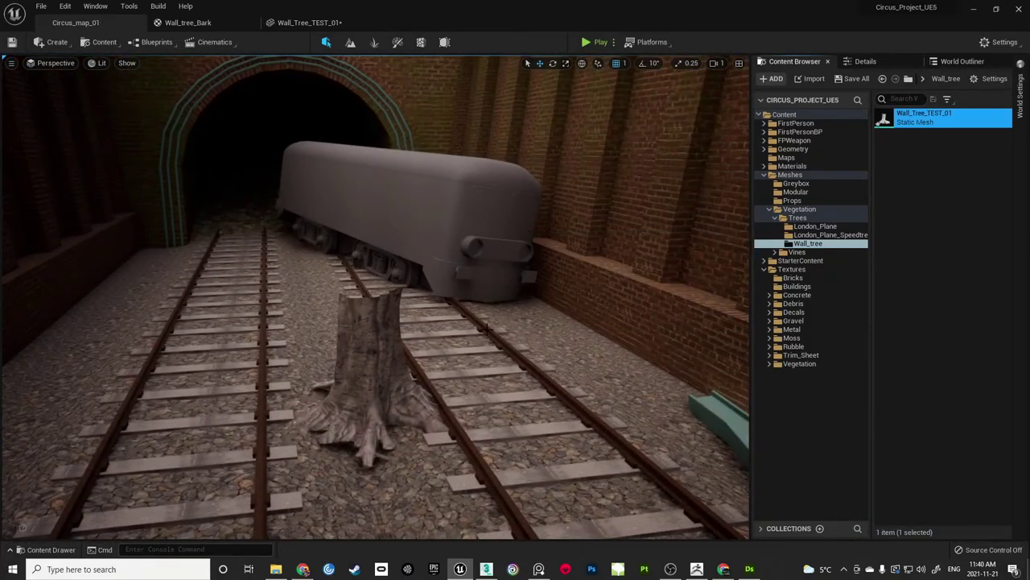
left_click(857, 79)
left_click(590, 401)
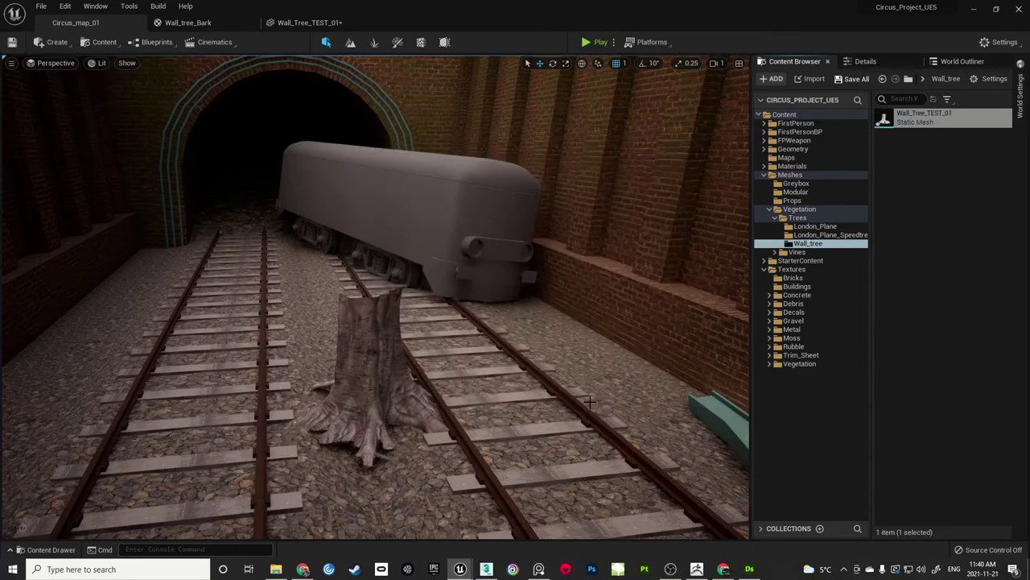
Play the level and walk around the enlarged stump to judge its scale and bark texture up close
left_click(608, 46)
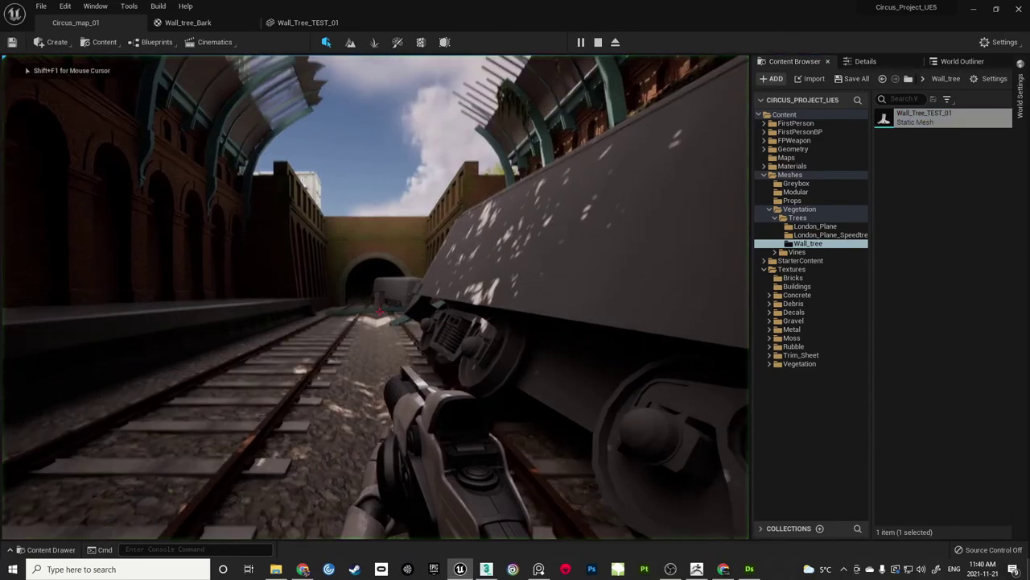
key("w")
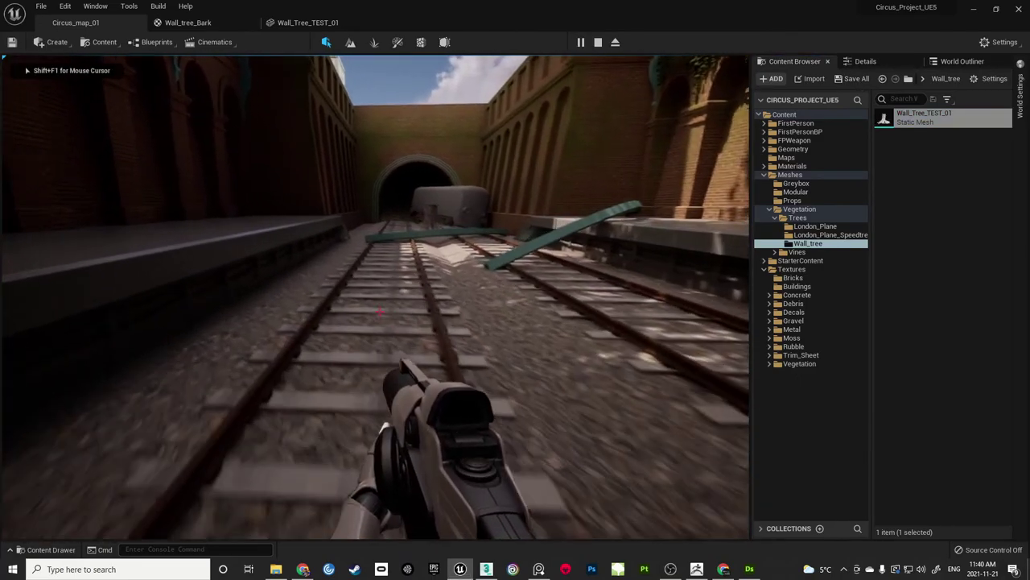
key("w")
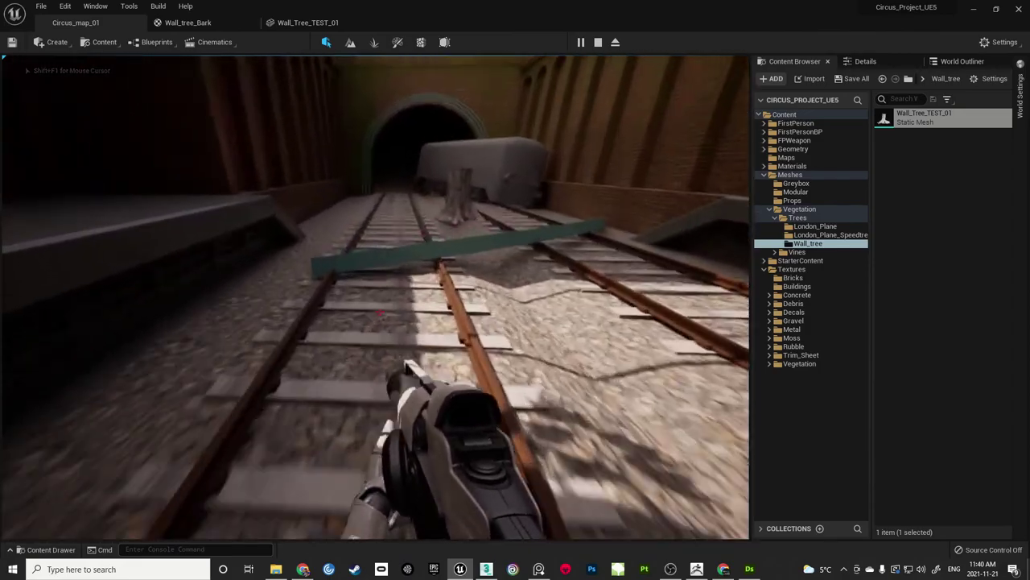
key("w")
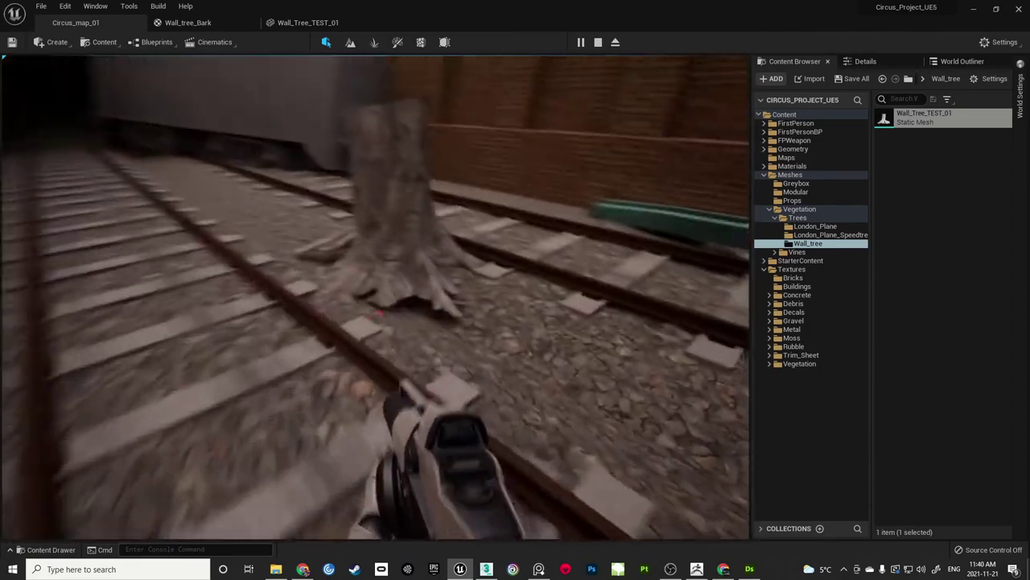
key("d")
key("w")
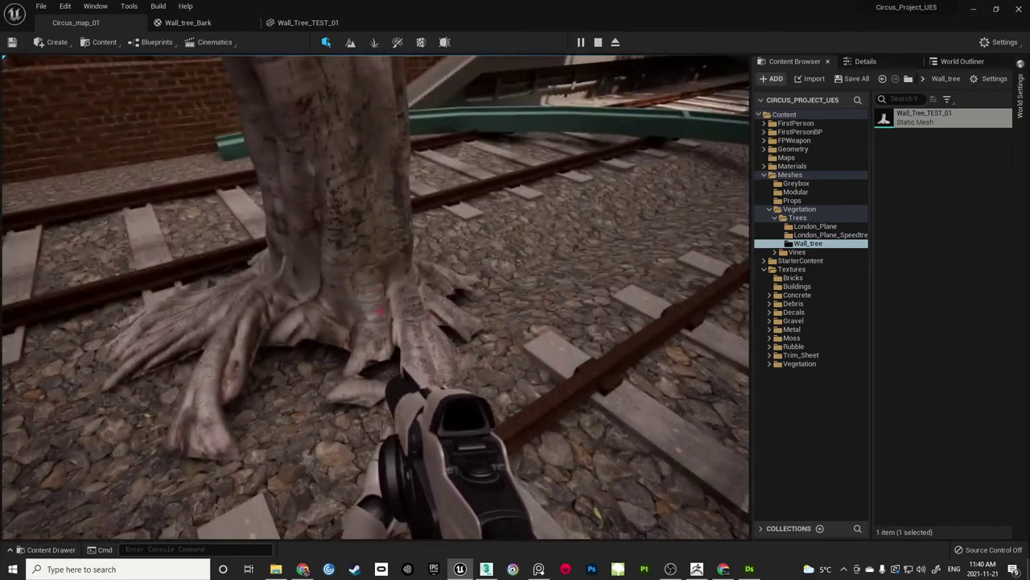
key("d")
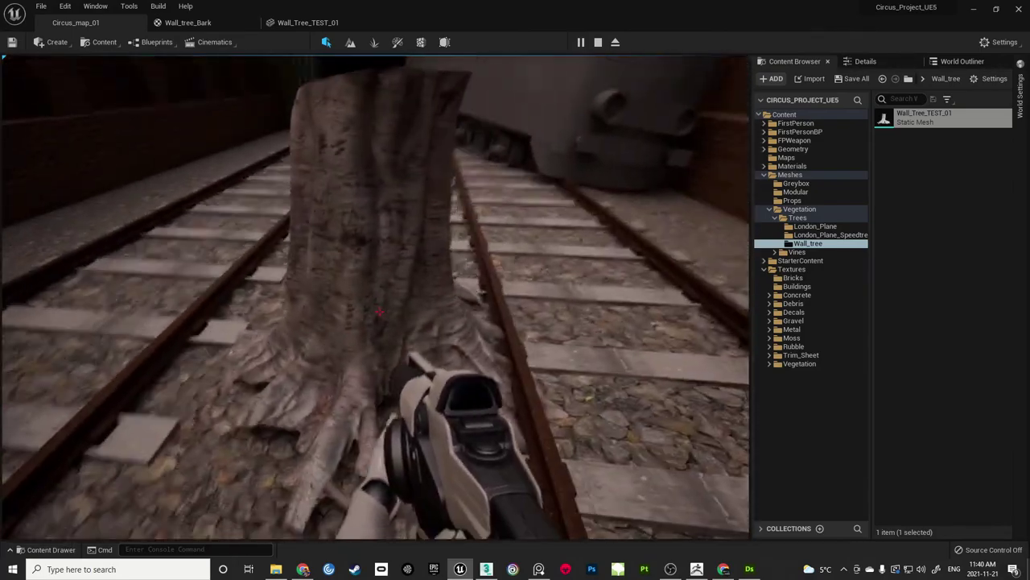
key("a")
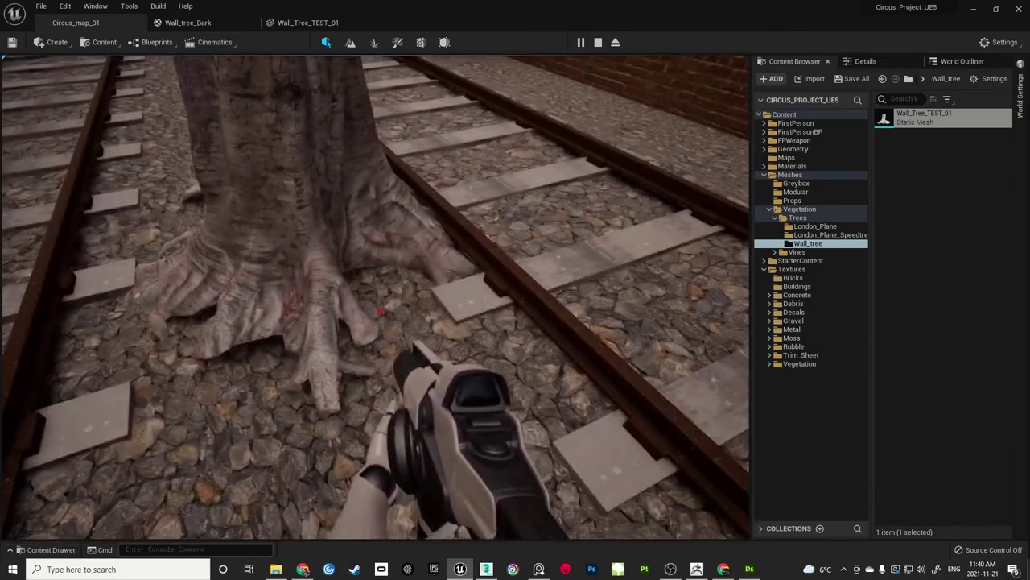
key("s")
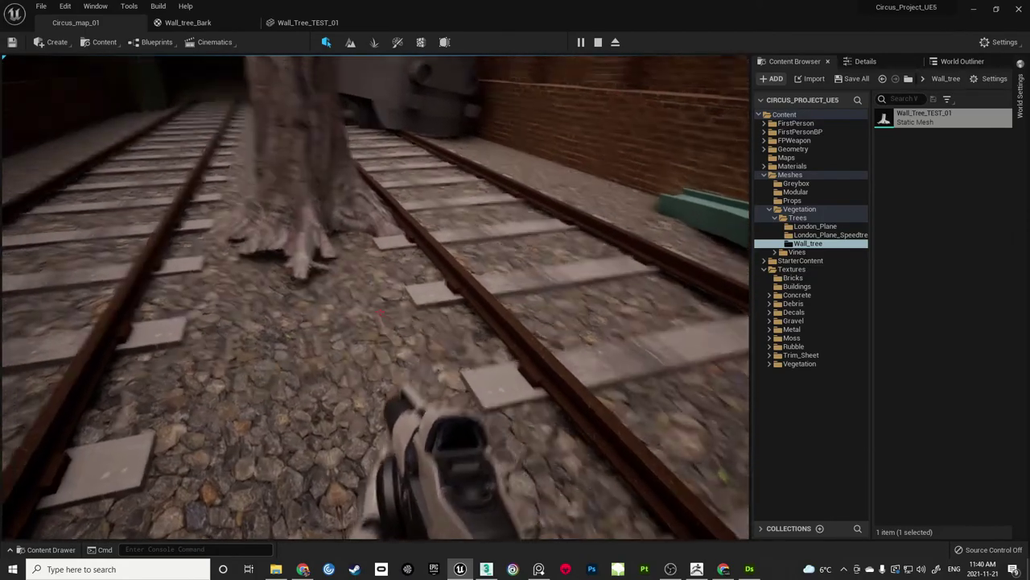
key("w")
key("space")
key("a")
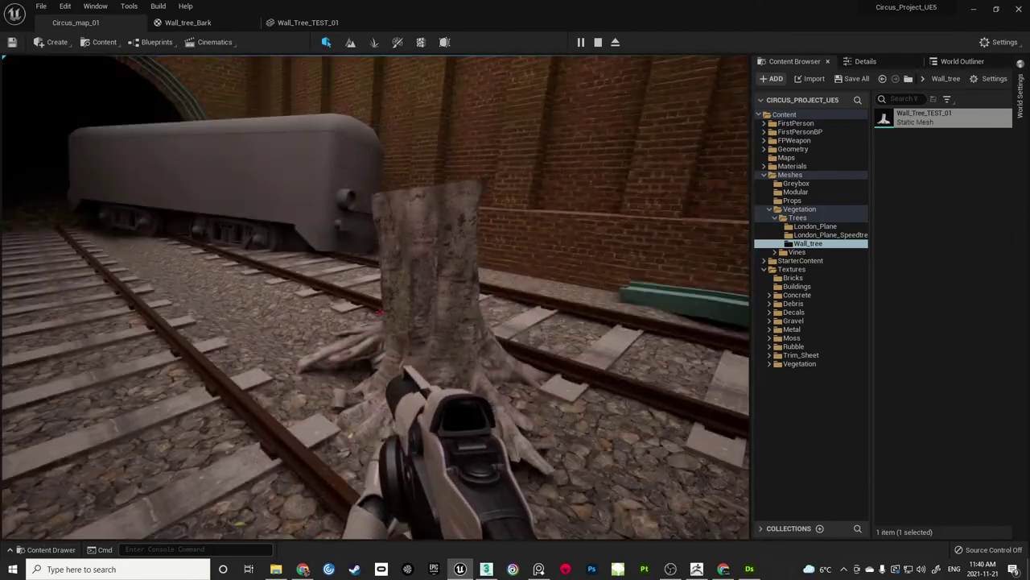
Walk around the enlarged stump to examine its trunk and roots from the tracks, and end the play session
key("w")
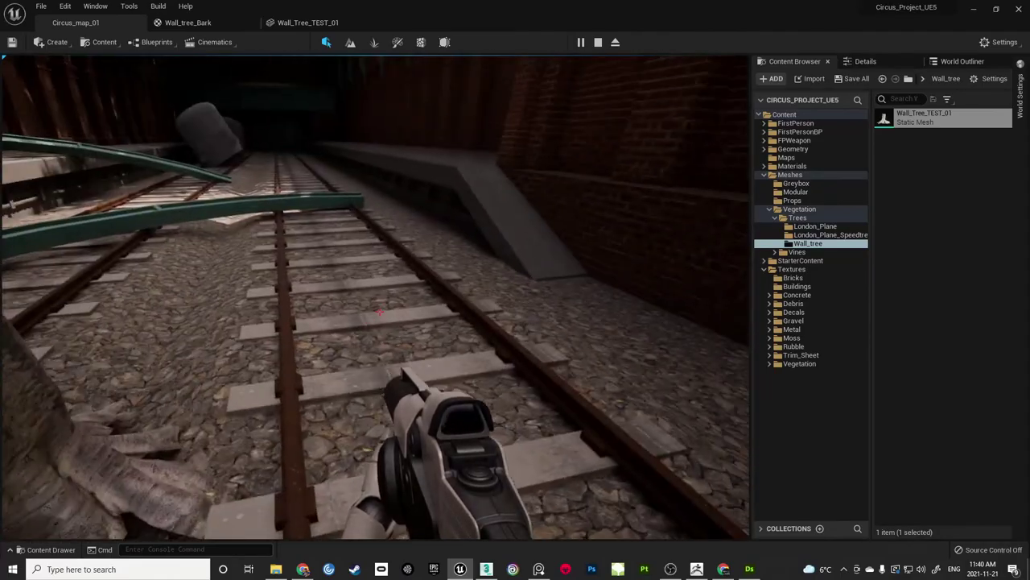
key("s")
key("a")
key("w")
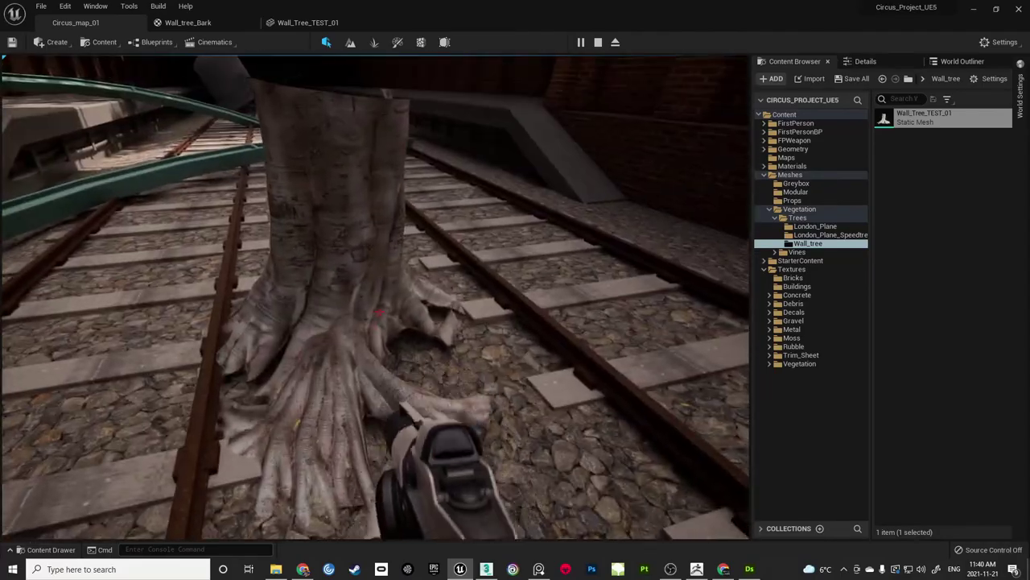
key("a")
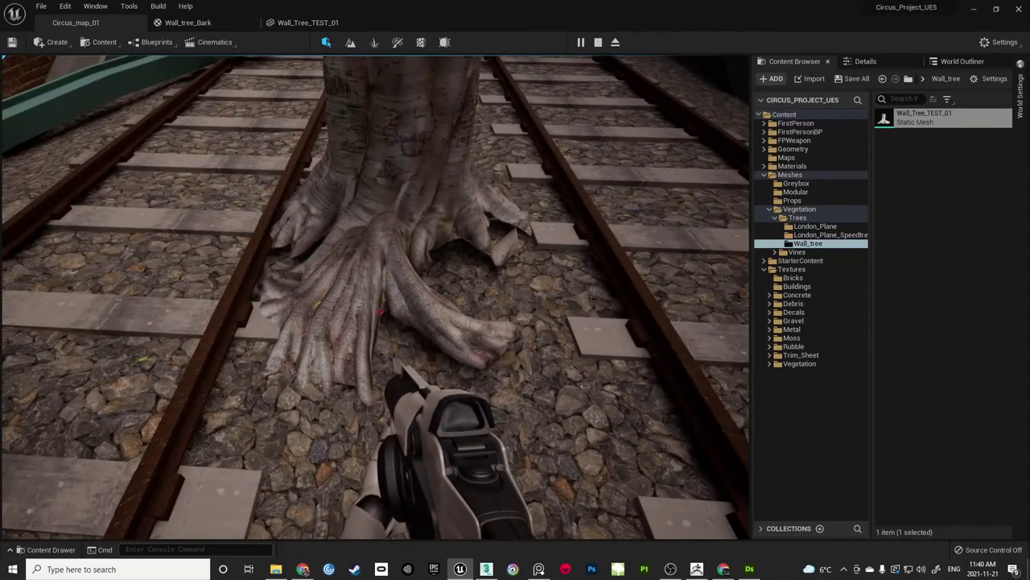
key("s")
key("Escape")
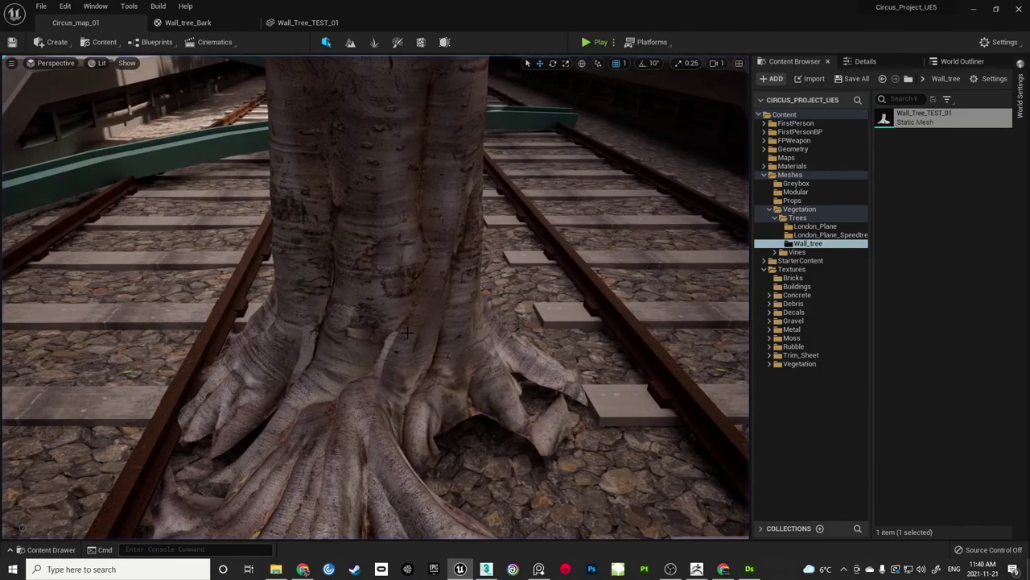
Set the viewport camera speed to 2 and move the stump from the tracks up to the brick wall above the tunnel
key("s")
right_click_drag(407, 333, 423, 262)
right_click_drag(387, 338, 362, 334)
left_click(718, 64)
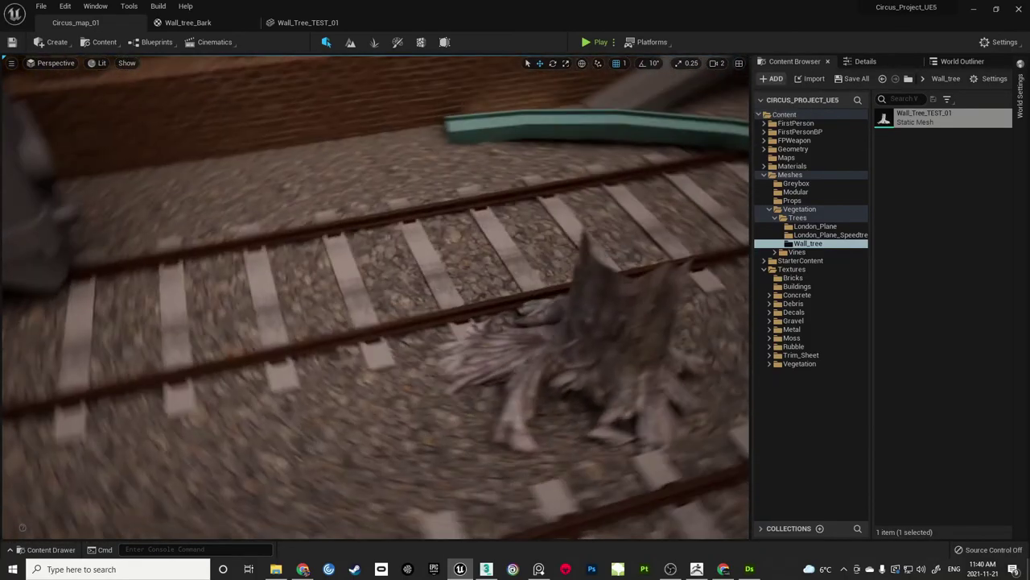
right_click_drag(596, 198, 516, 198)
right_click_drag(461, 172, 445, 370)
left_click_drag(427, 395, 438, 165)
right_click_drag(438, 165, 354, 322)
right_click_drag(523, 217, 523, 191)
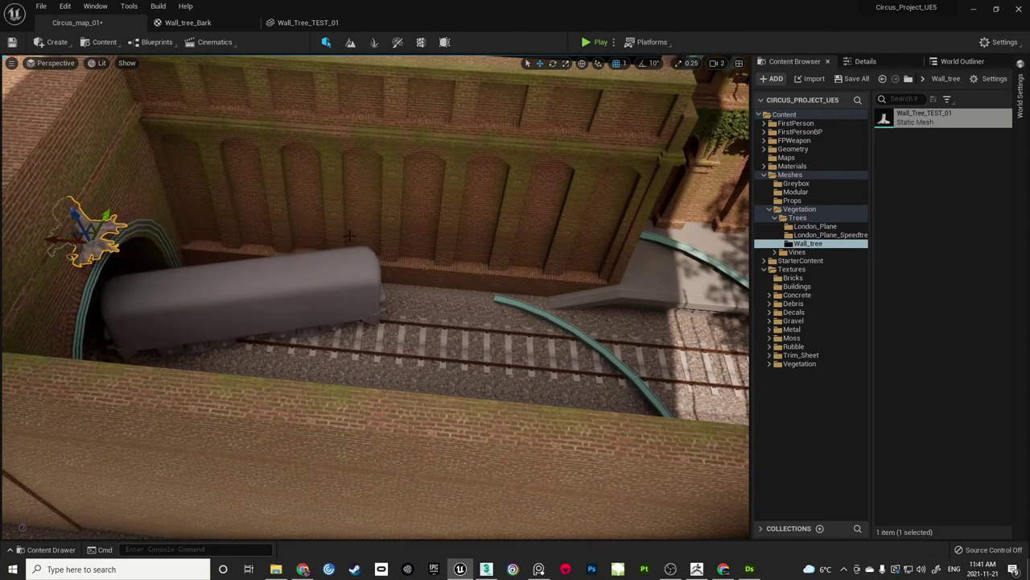
Raise the stump to the top edge of the tunnel wall and slide it along the edge toward the adjoining side wall
right_click_drag(349, 236, 243, 222)
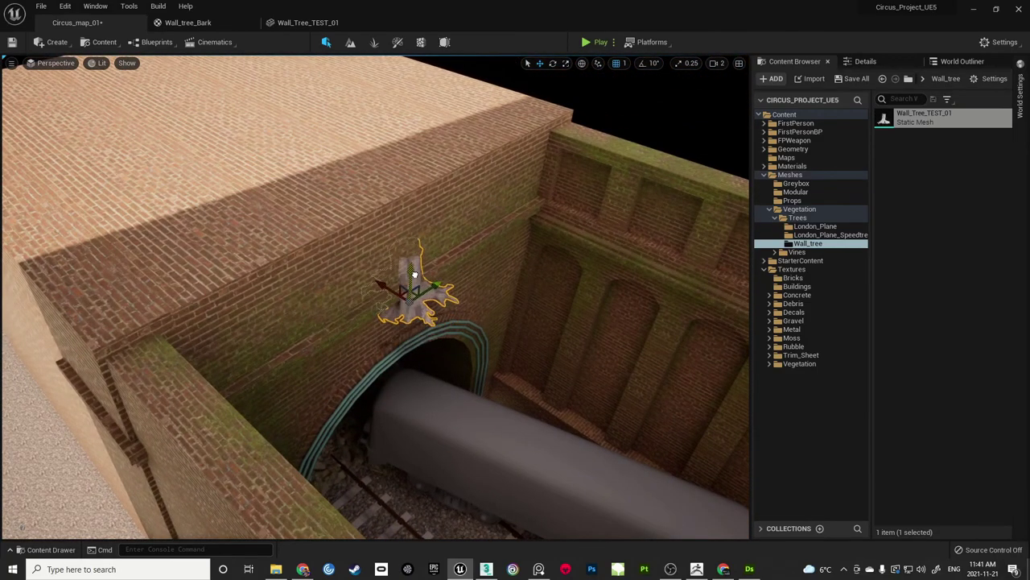
left_click_drag(413, 275, 414, 179)
right_click_drag(520, 265, 520, 201)
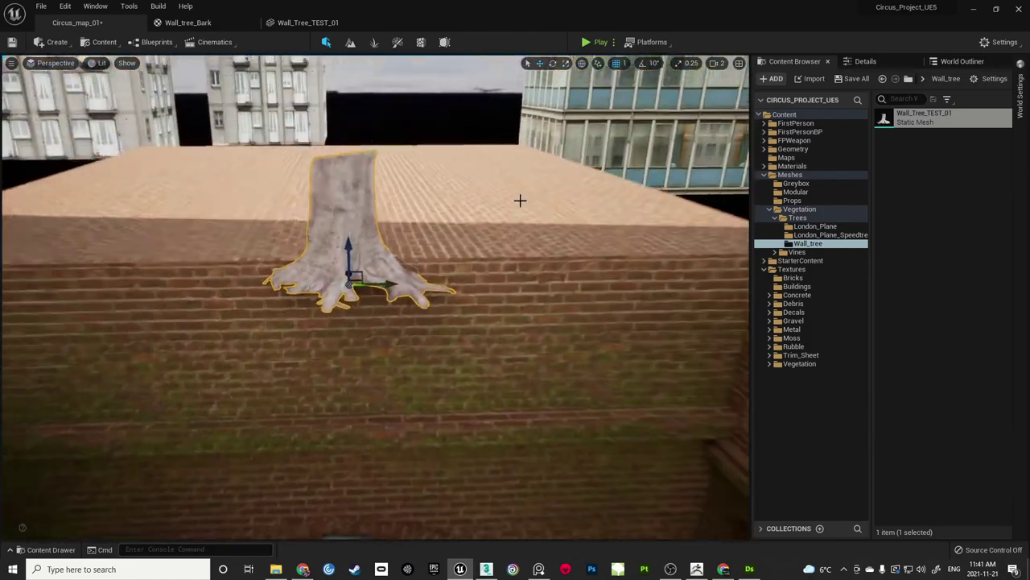
left_click_drag(405, 288, 107, 290)
key("f")
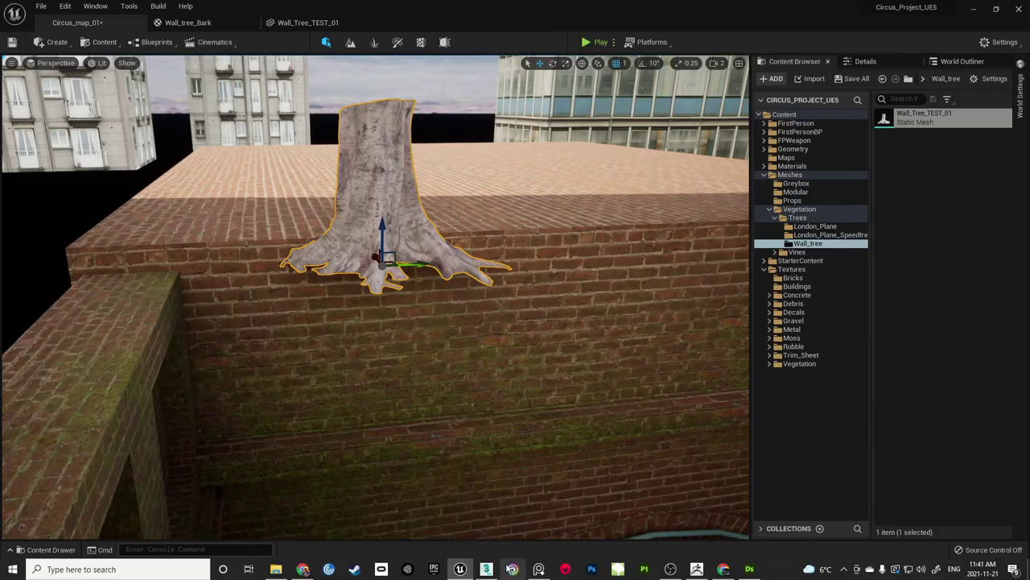
Switch to the PureRef board and examine the tree growing over the wall in the Scale ref concept image
left_click(538, 569)
scroll(625, 326, "down", 10)
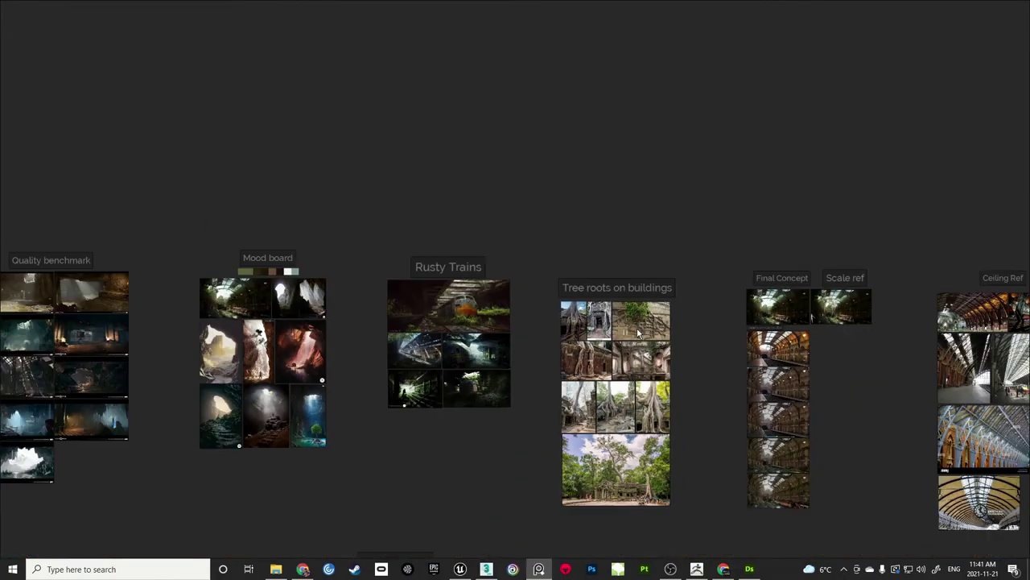
middle_click_drag(637, 332, 752, 312)
scroll(946, 287, "up", 5)
middle_click_drag(945, 287, 541, 293)
scroll(551, 298, "up", 6)
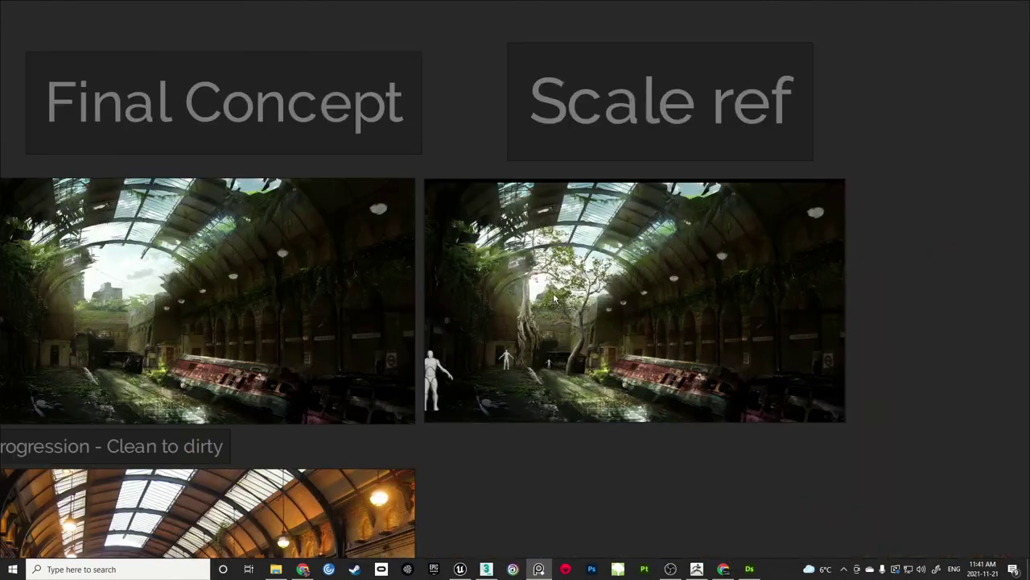
scroll(554, 298, "up", 5)
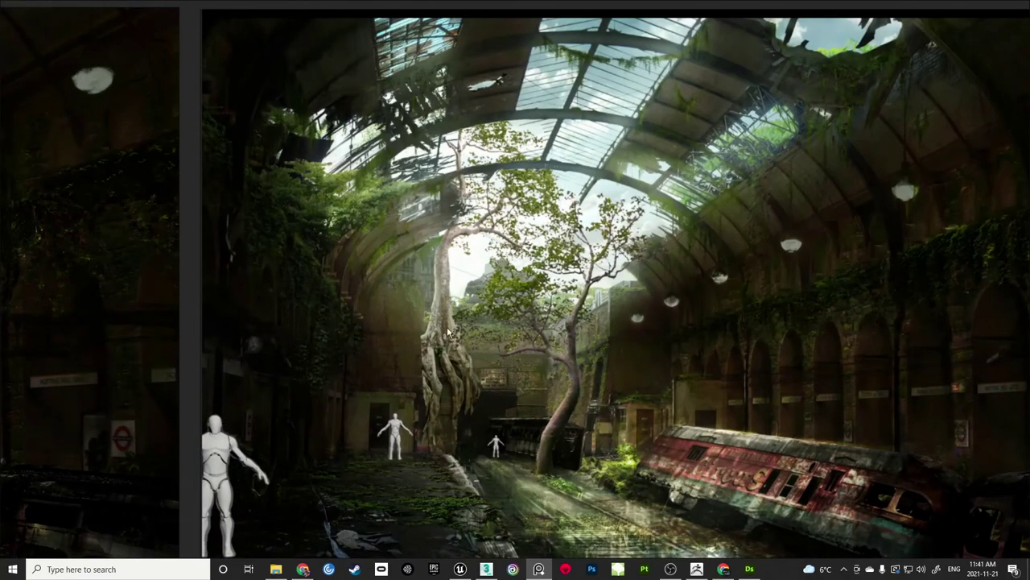
scroll(461, 407, "up", 2)
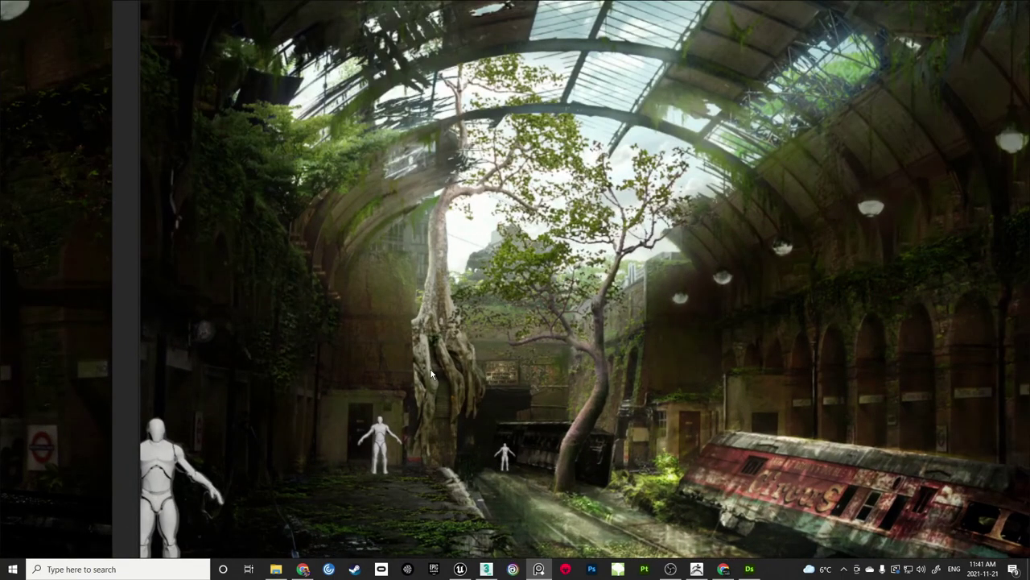
Switch back to Unreal, rotate the stump about its vertical axis and adjust its position on the wall's top edge
left_click(459, 568)
key("s")
right_click_drag(496, 332, 424, 309)
key("w")
left_click_drag(407, 309, 487, 296)
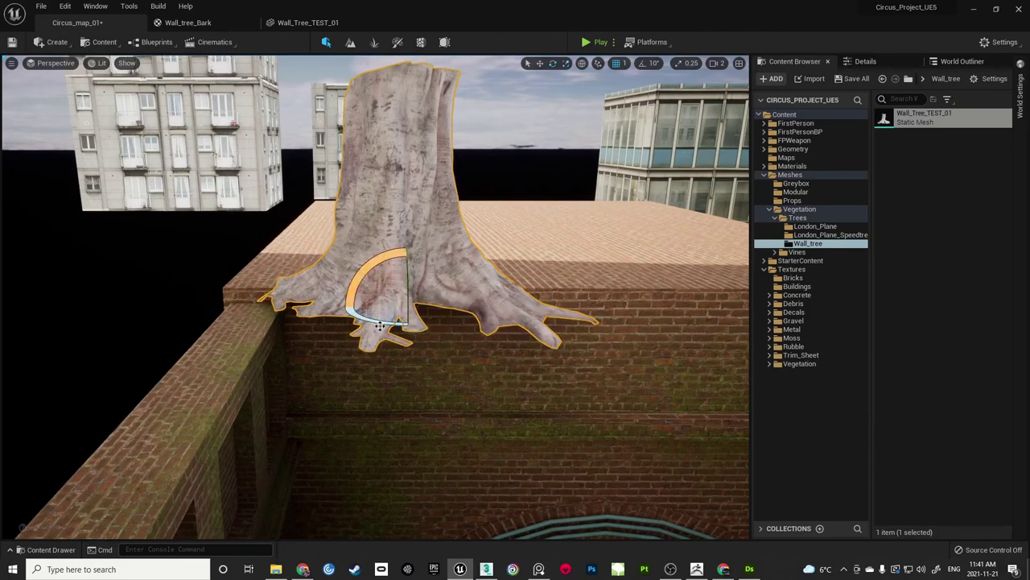
left_click_drag(407, 320, 473, 314)
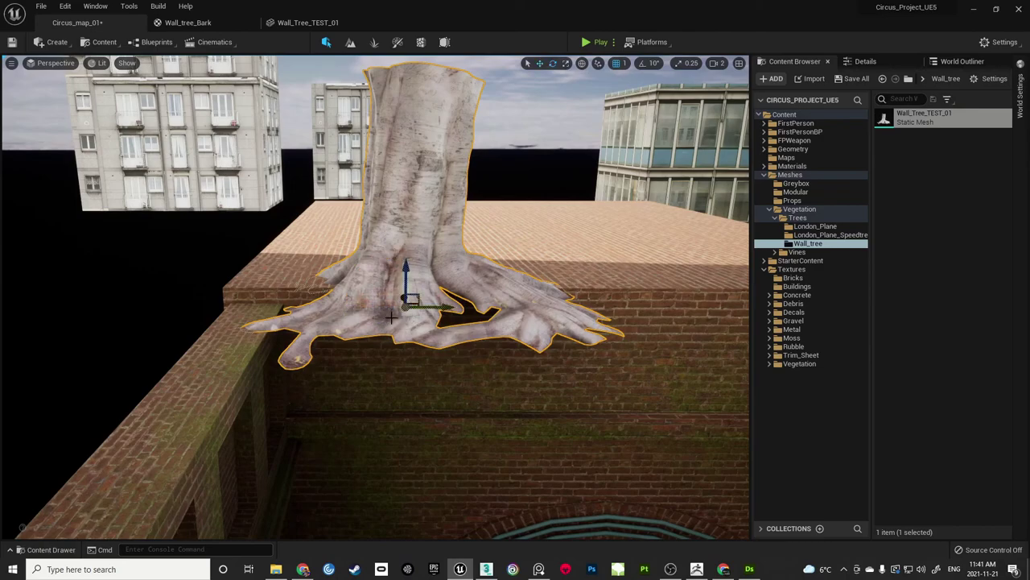
mouse_move(400, 301)
left_mouse_down()
mouse_move(401, 275)
mouse_move(405, 291)
left_mouse_up()
View the tunnel wall from track level and rotate the stump on its top edge a little further
right_click_drag(452, 324, 673, 193)
key("Escape")
key("w")
key("w")
right_click_drag(494, 291, 494, 291)
key("s")
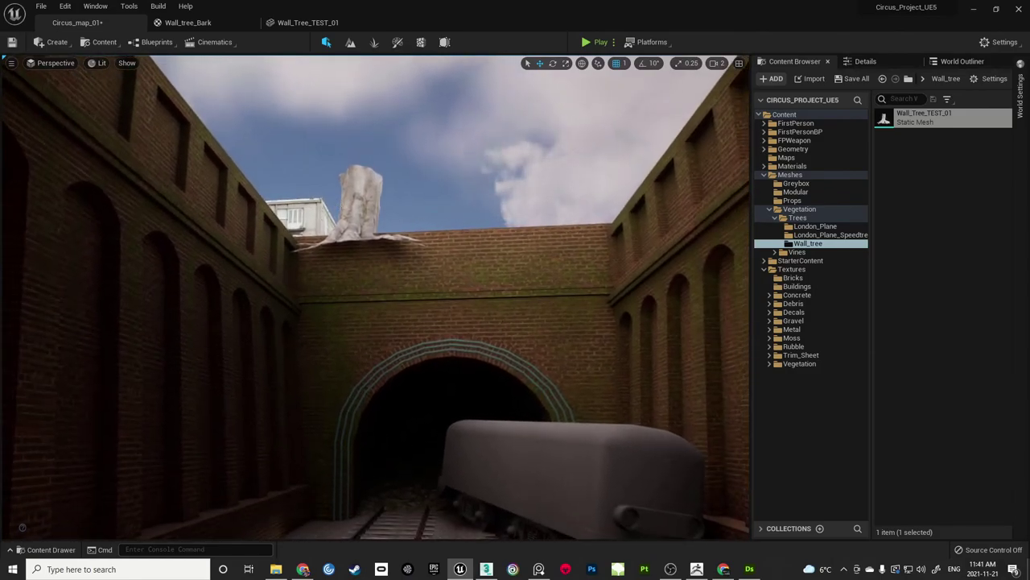
key("e")
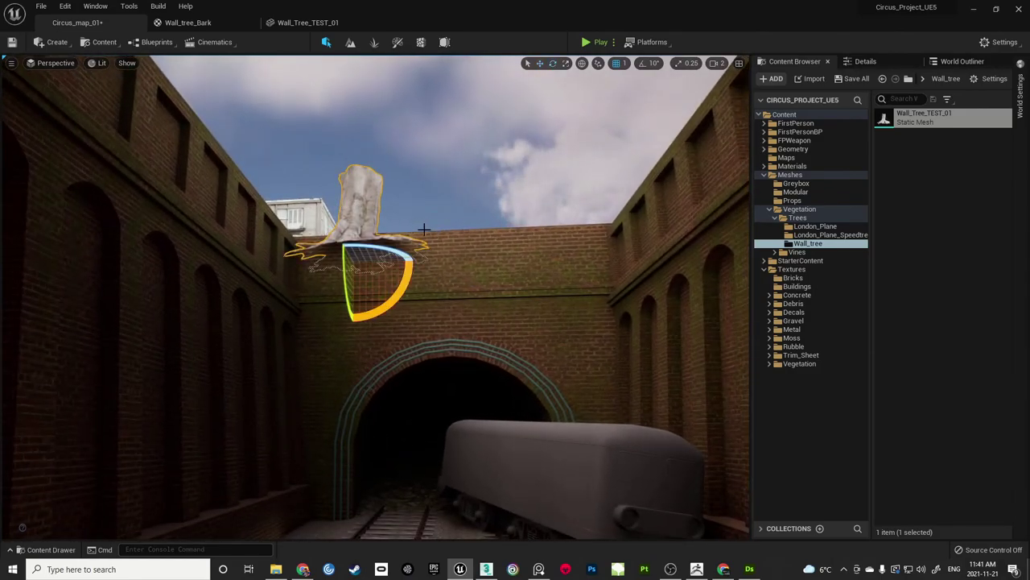
left_click_drag(392, 245, 433, 257)
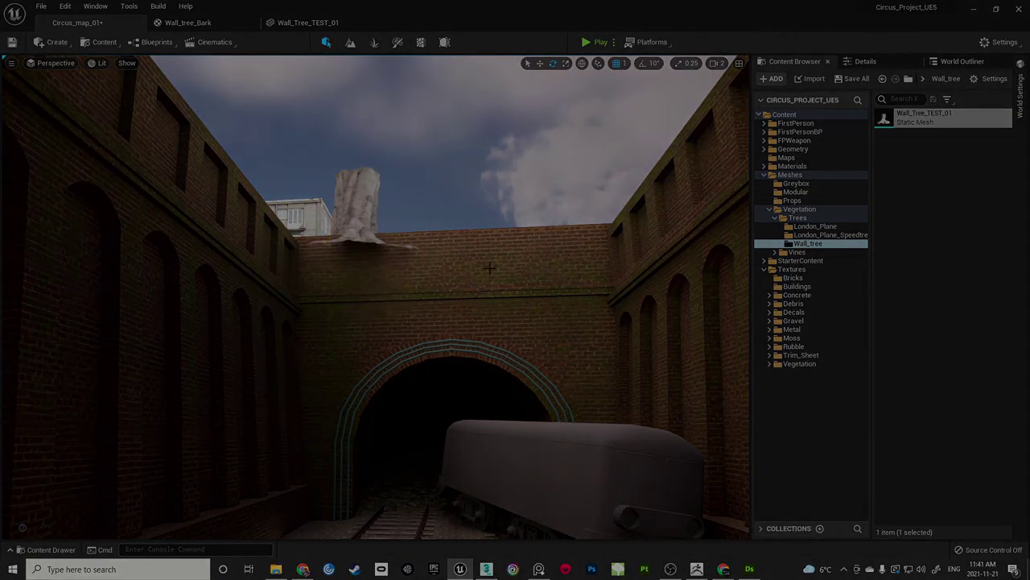